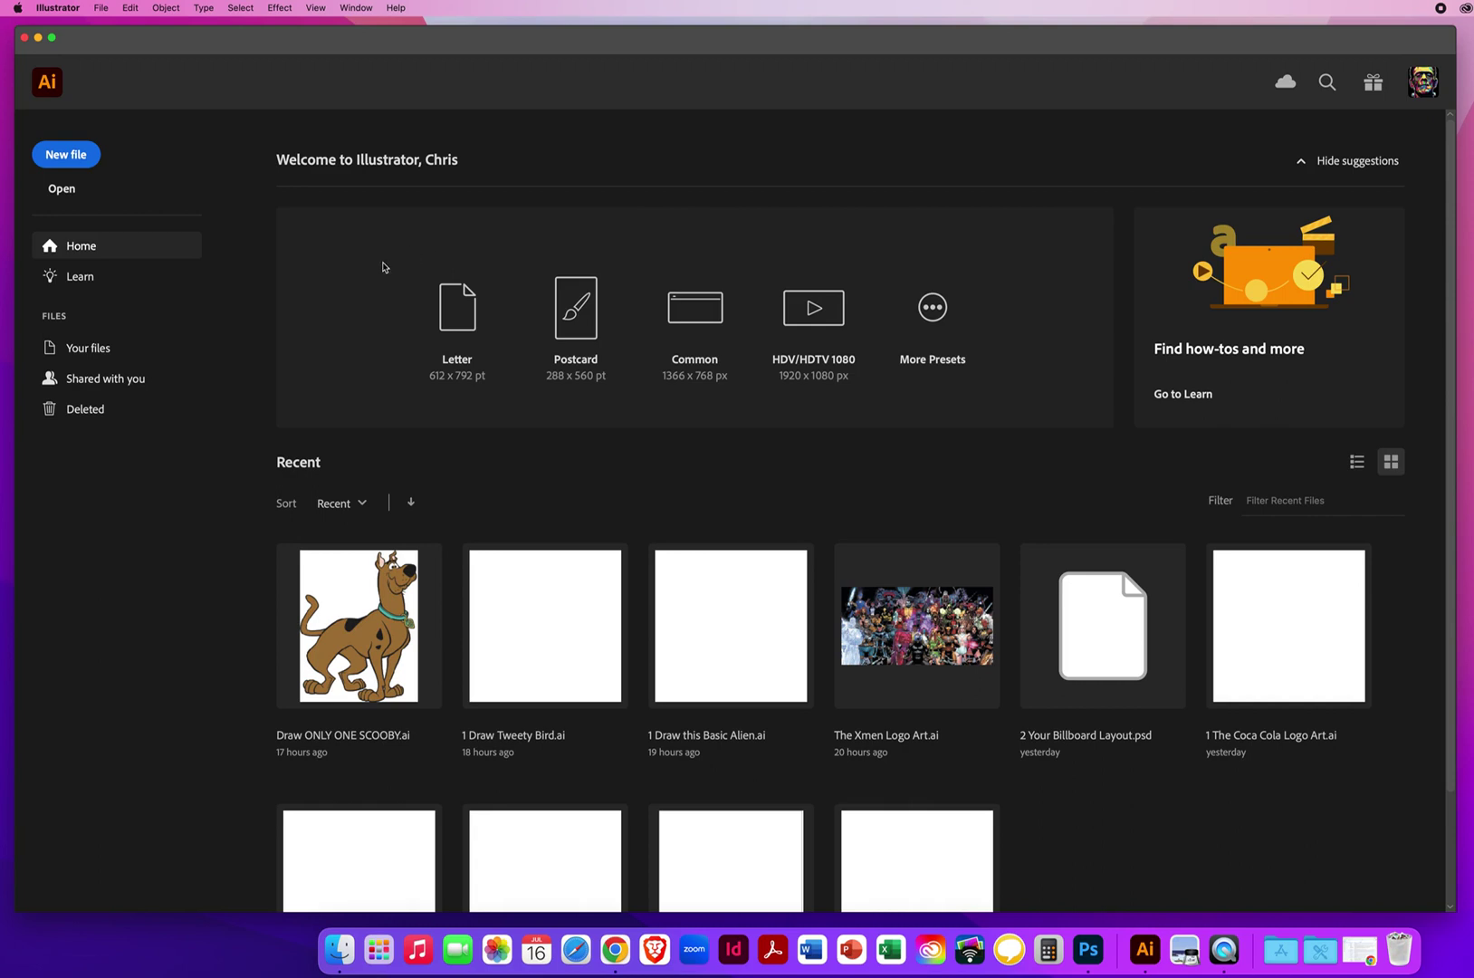
Step: Open 1 Creating Pathfinder Logos.ai from the 7.1 Pathfinder Logos folder inside Ai DEMOS, Ai - CHAPTER 7 on the Desktop
click(100, 8)
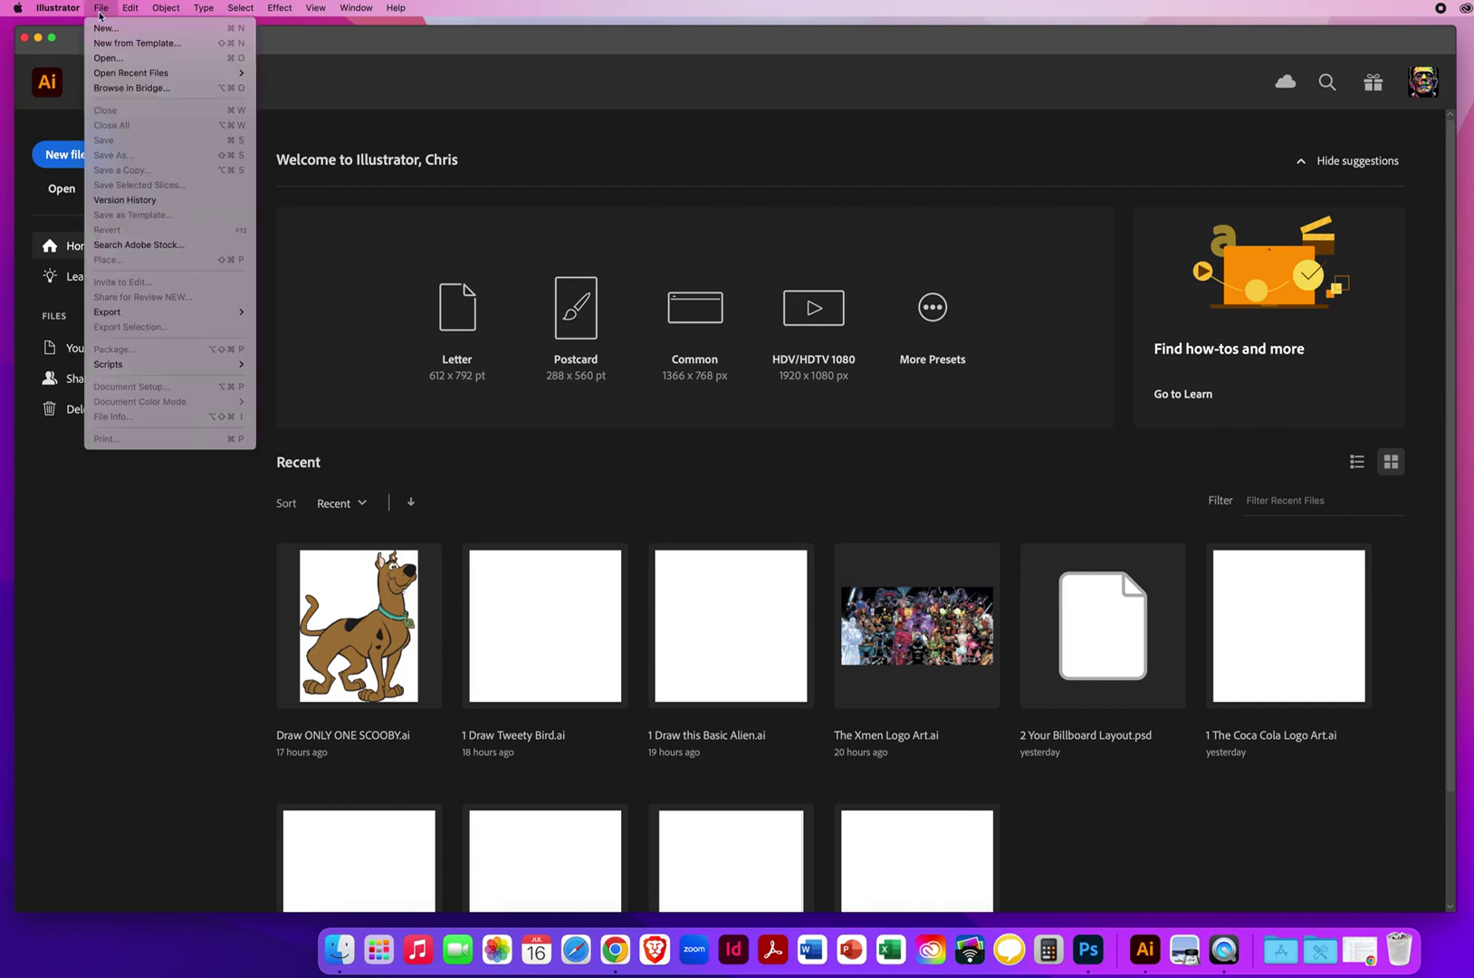
click(104, 58)
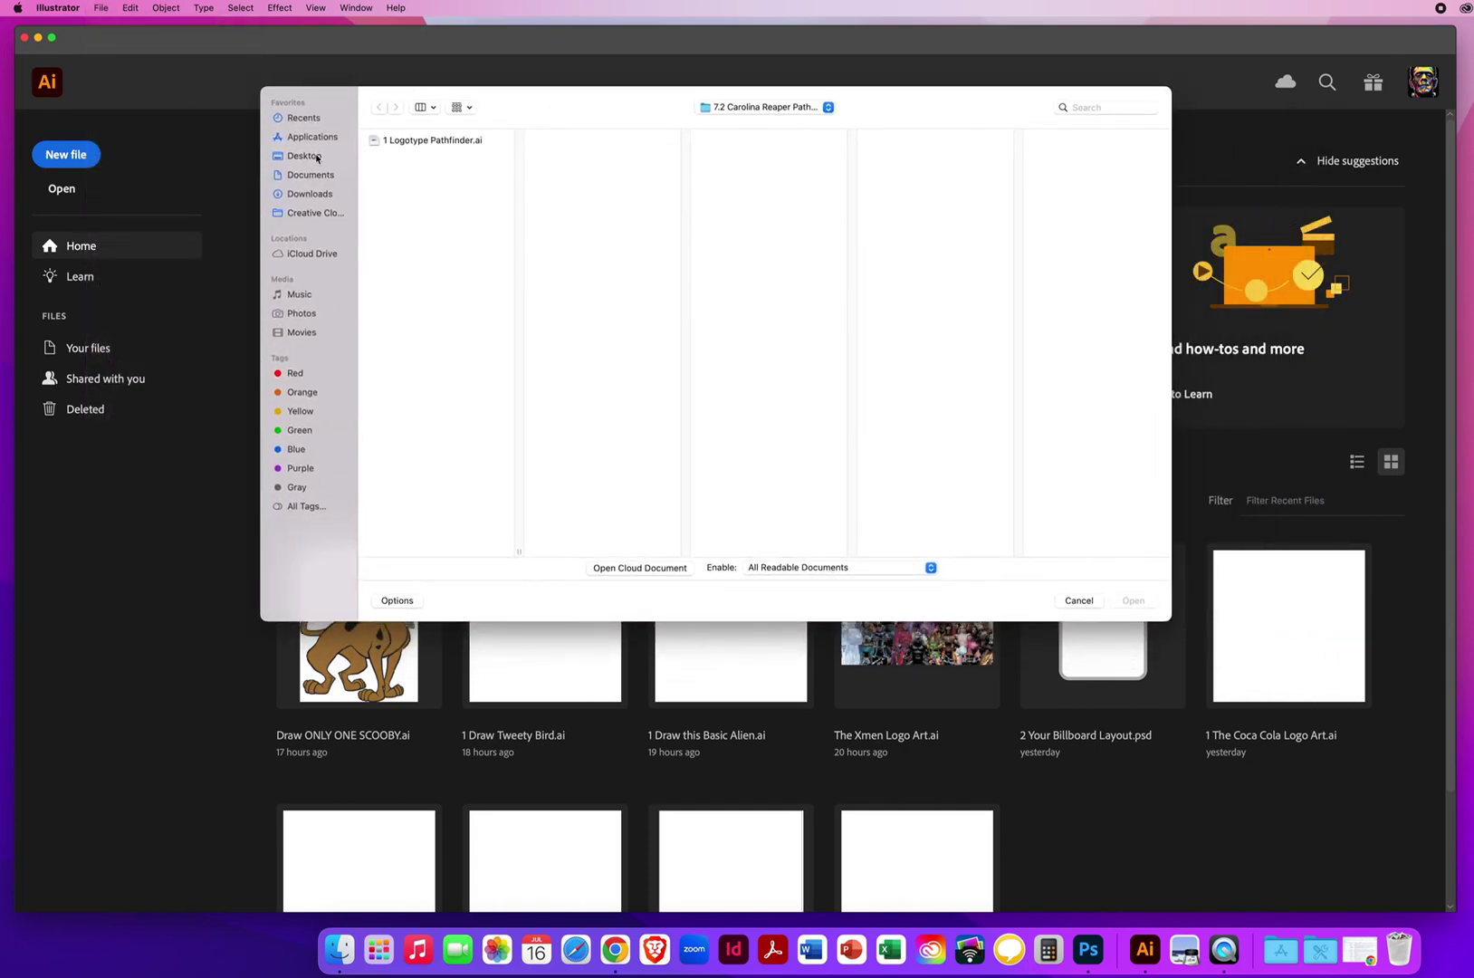
click(304, 155)
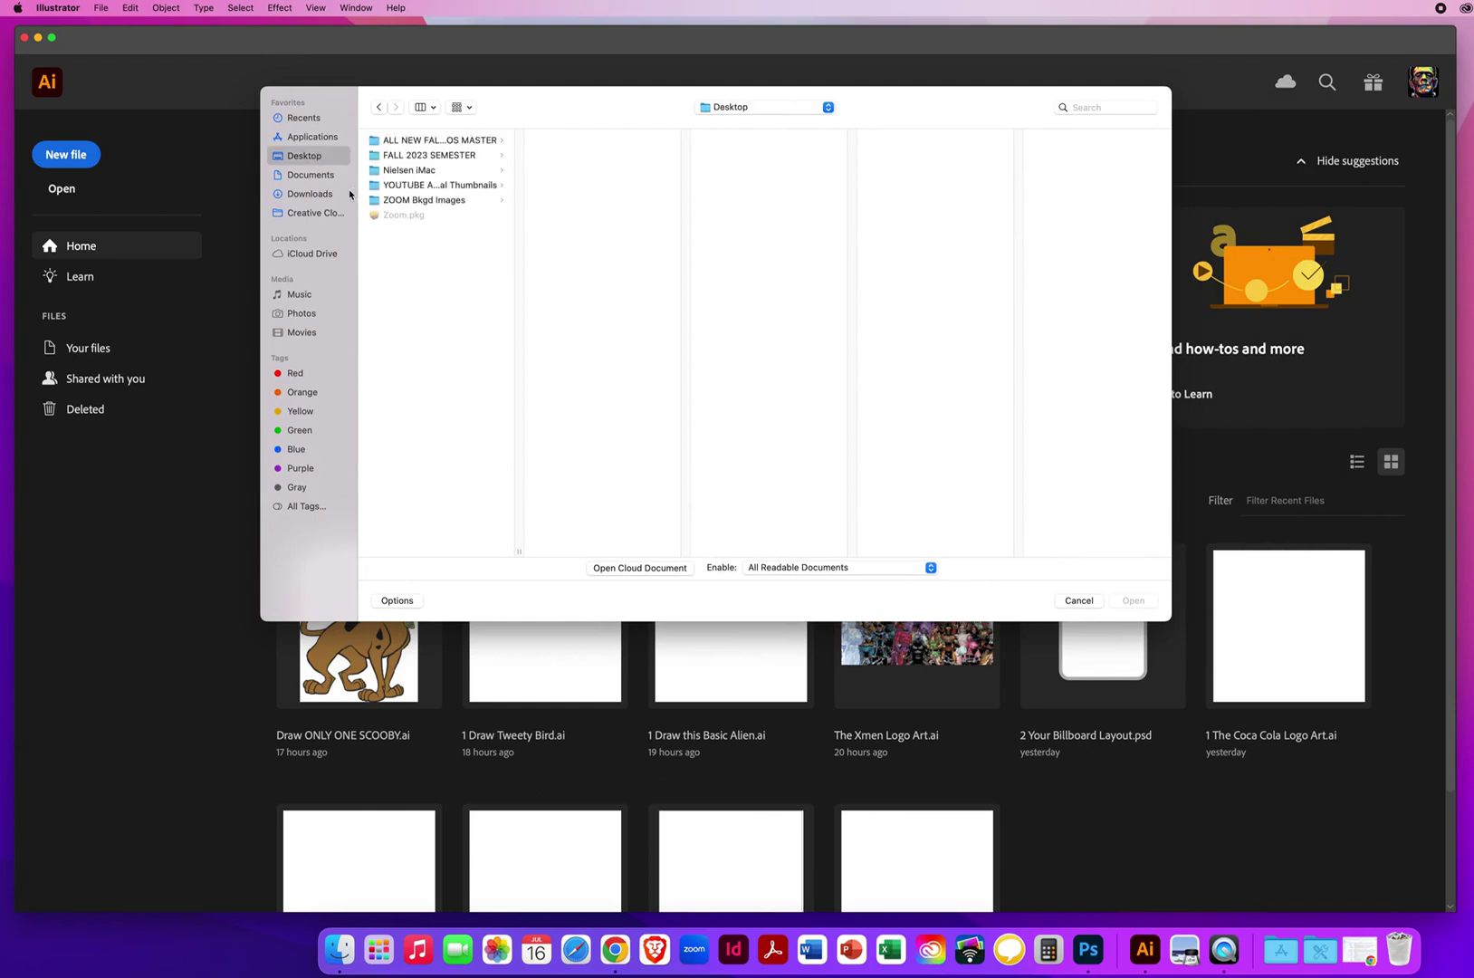
click(442, 141)
click(578, 141)
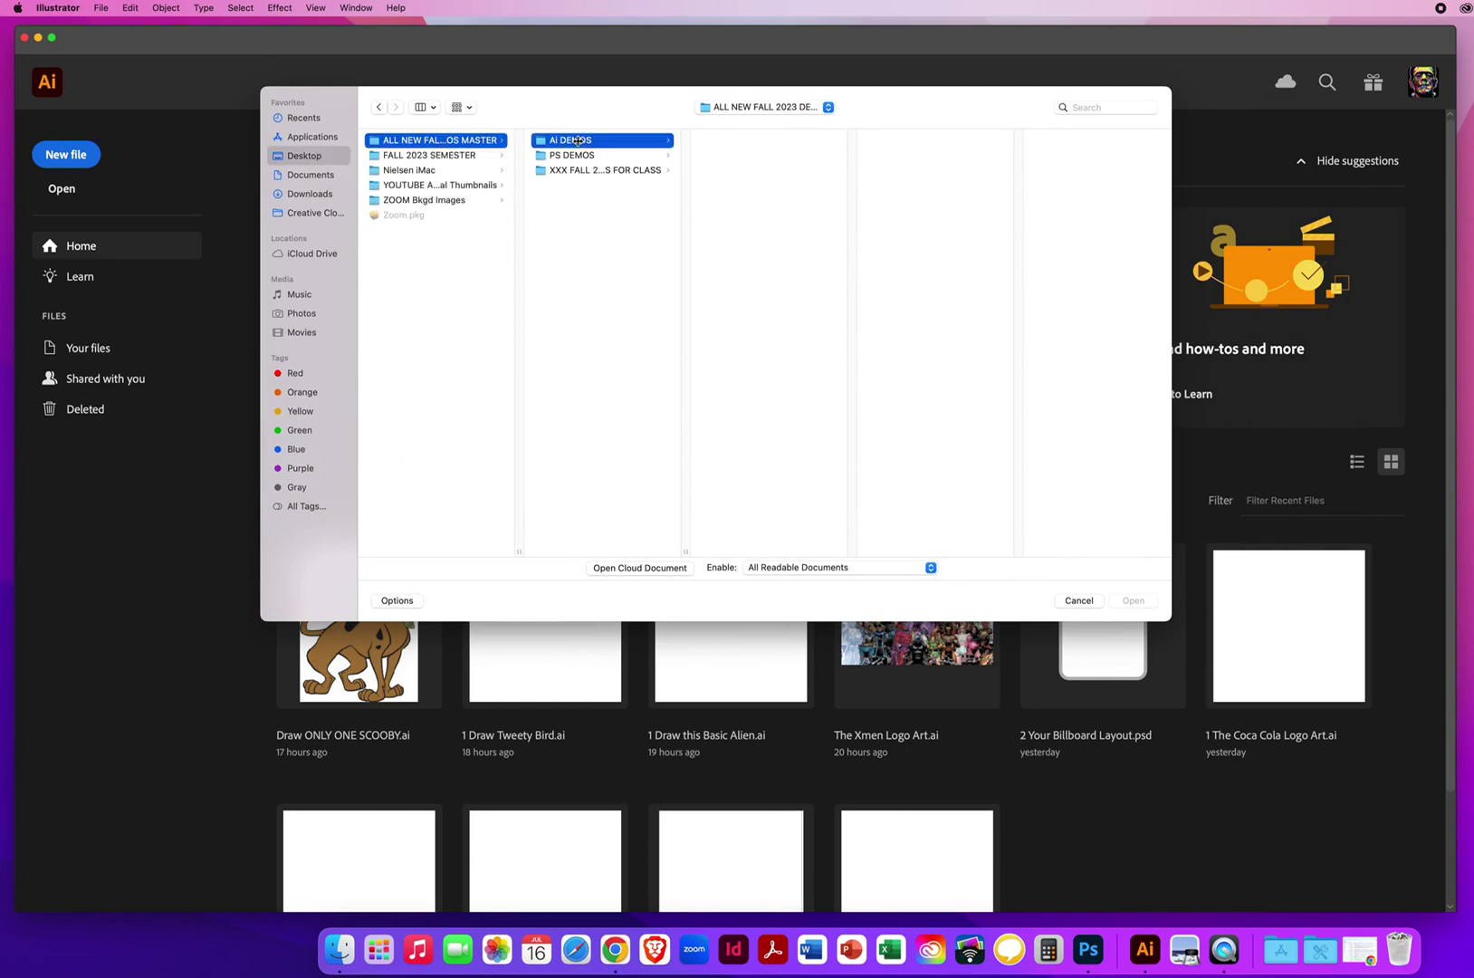
click(753, 215)
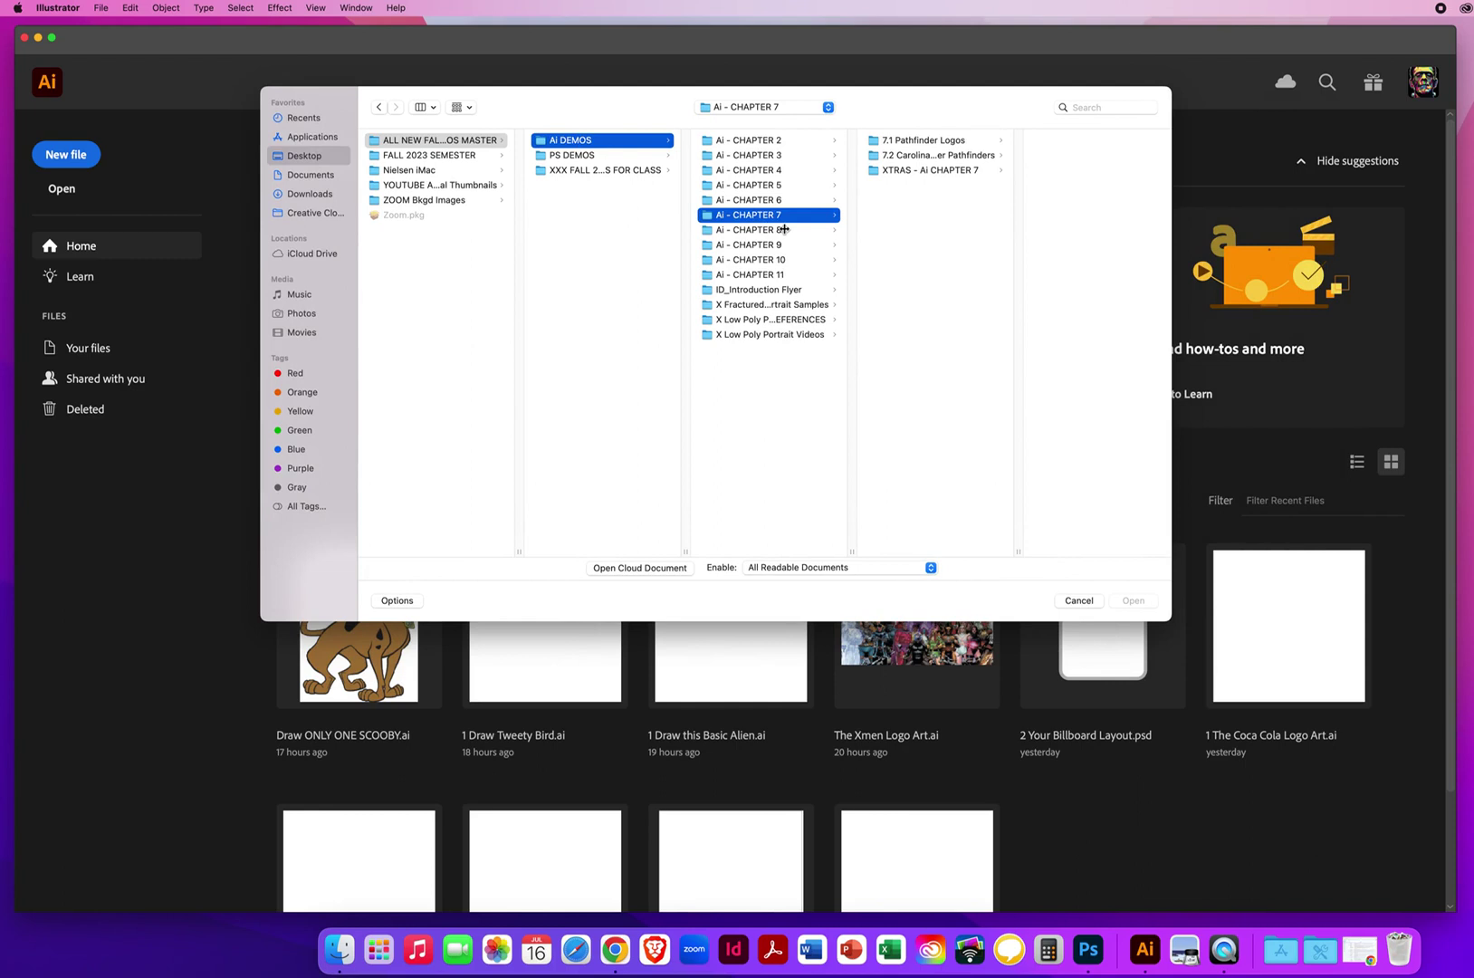
click(914, 140)
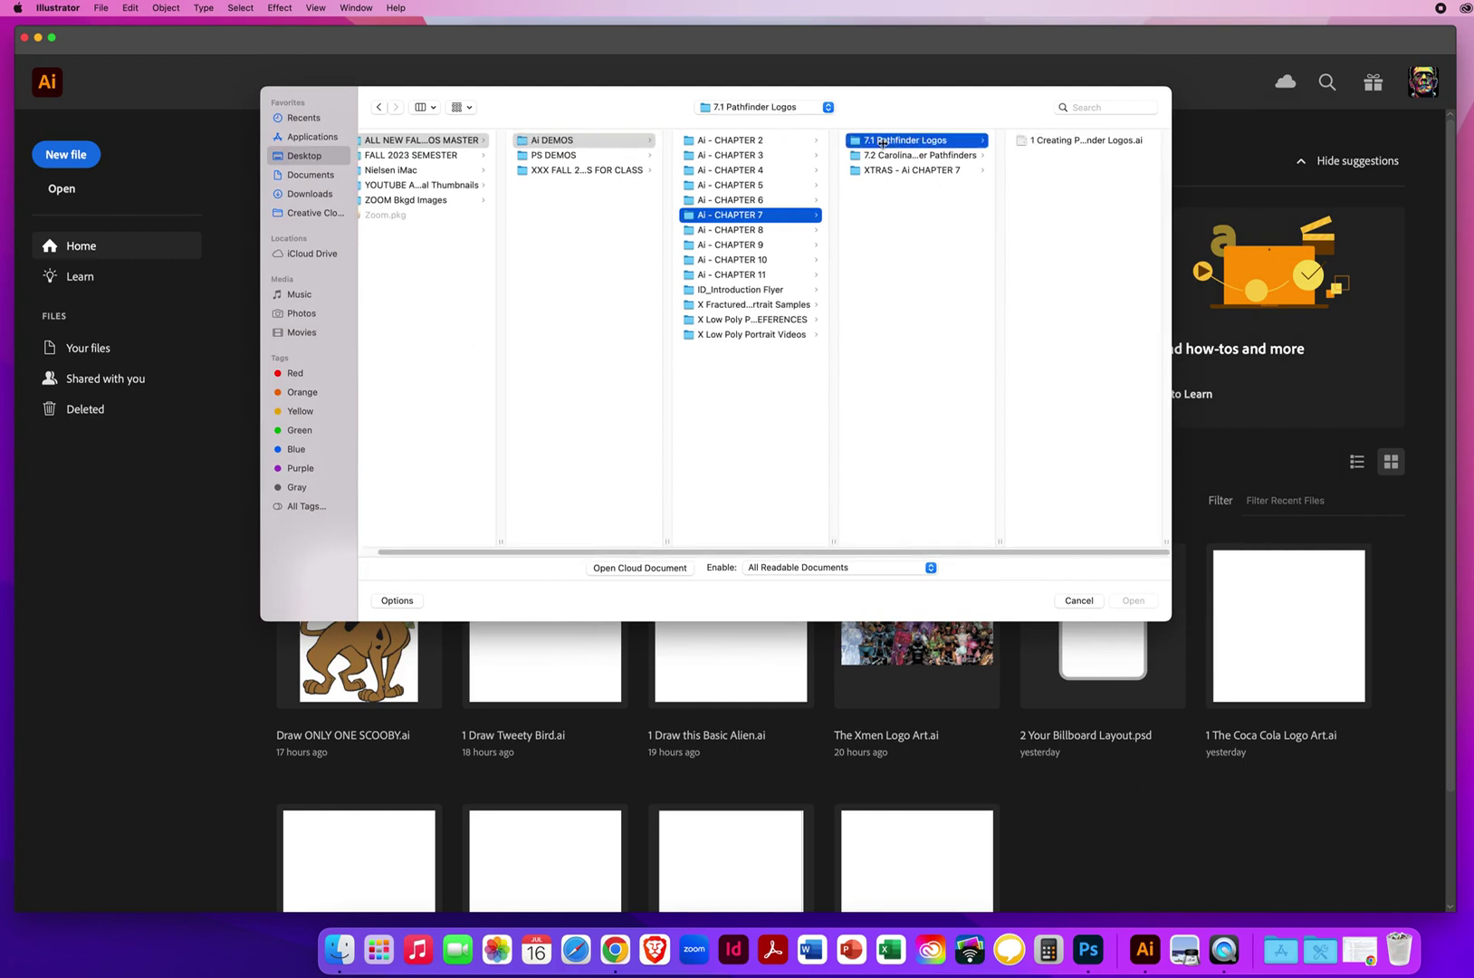
click(1072, 141)
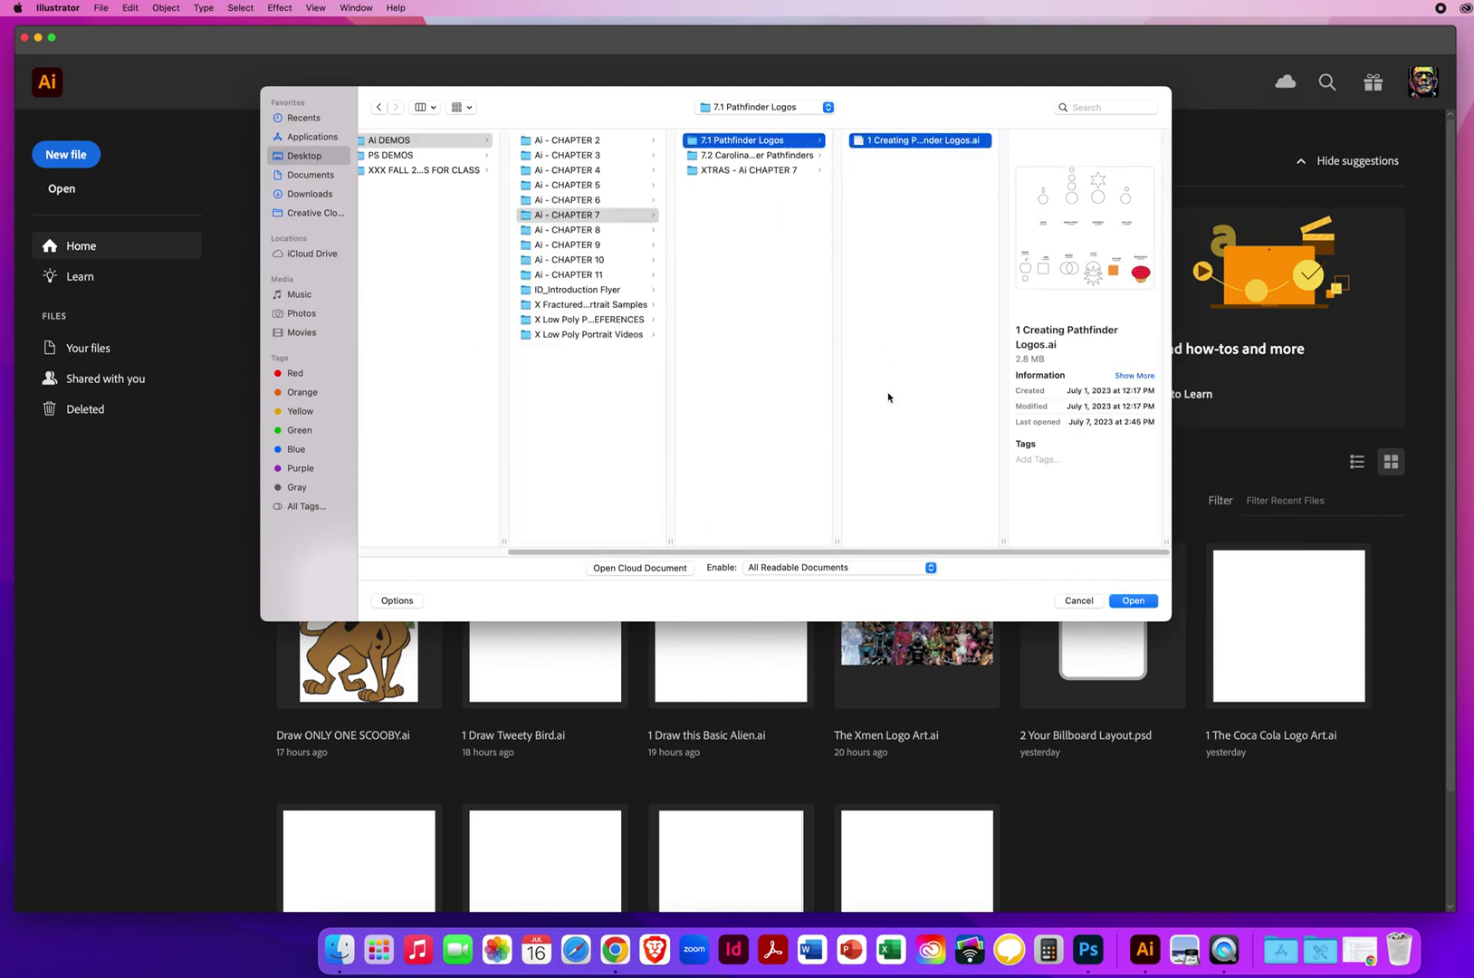
click(1133, 601)
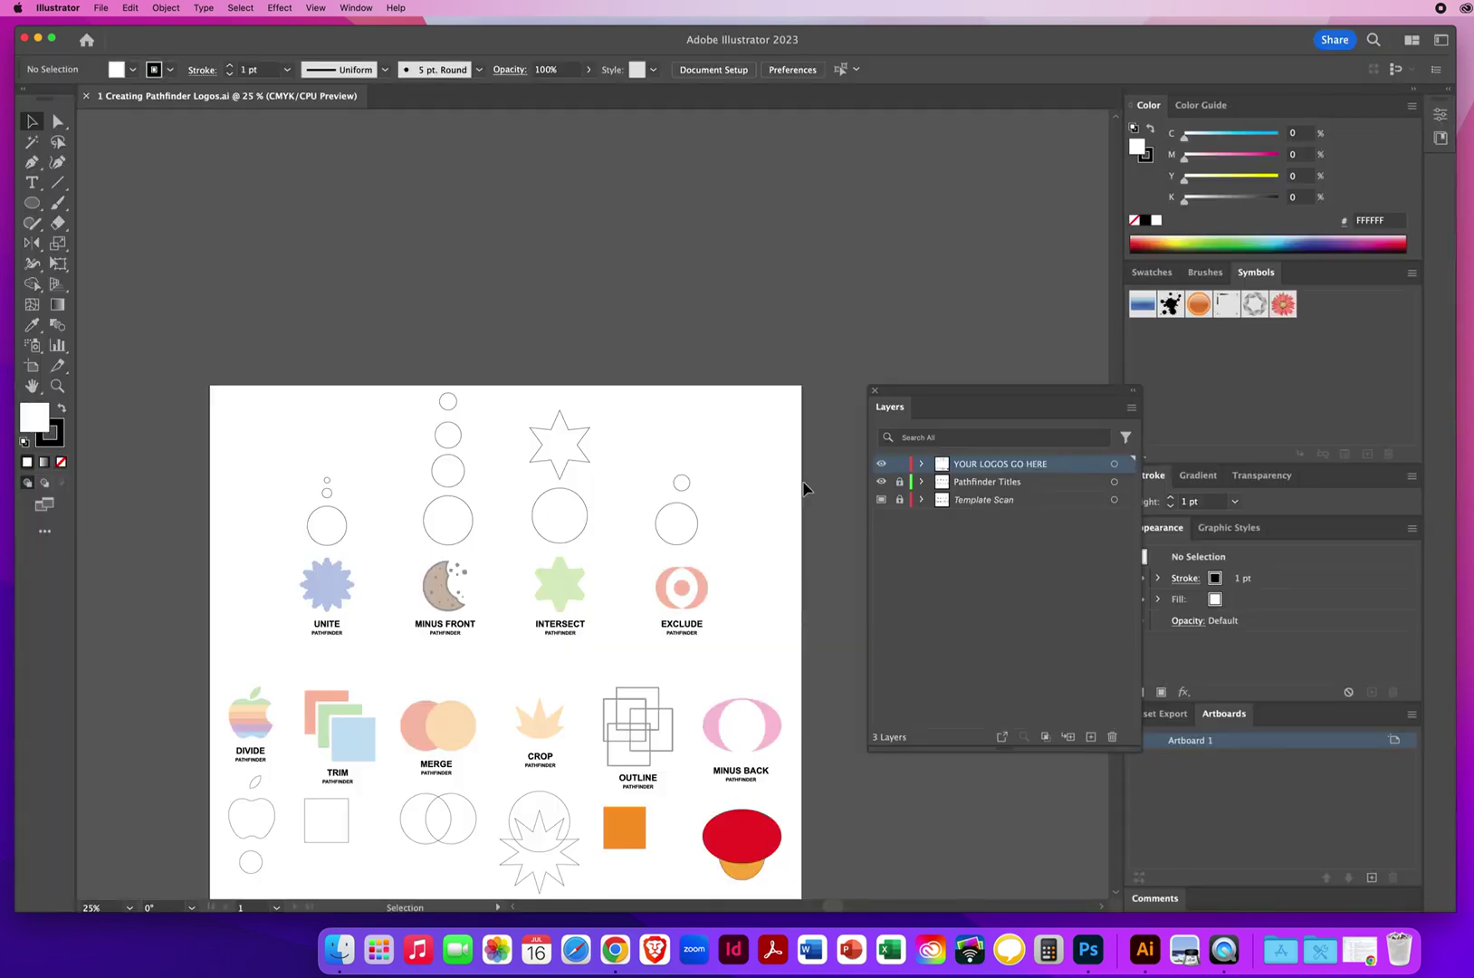
Step: Check what the Template Scan, Pathfinder Titles and YOUR LOGOS GO HERE layers contain by hiding and reshowing each one
drag(555, 669, 562, 448)
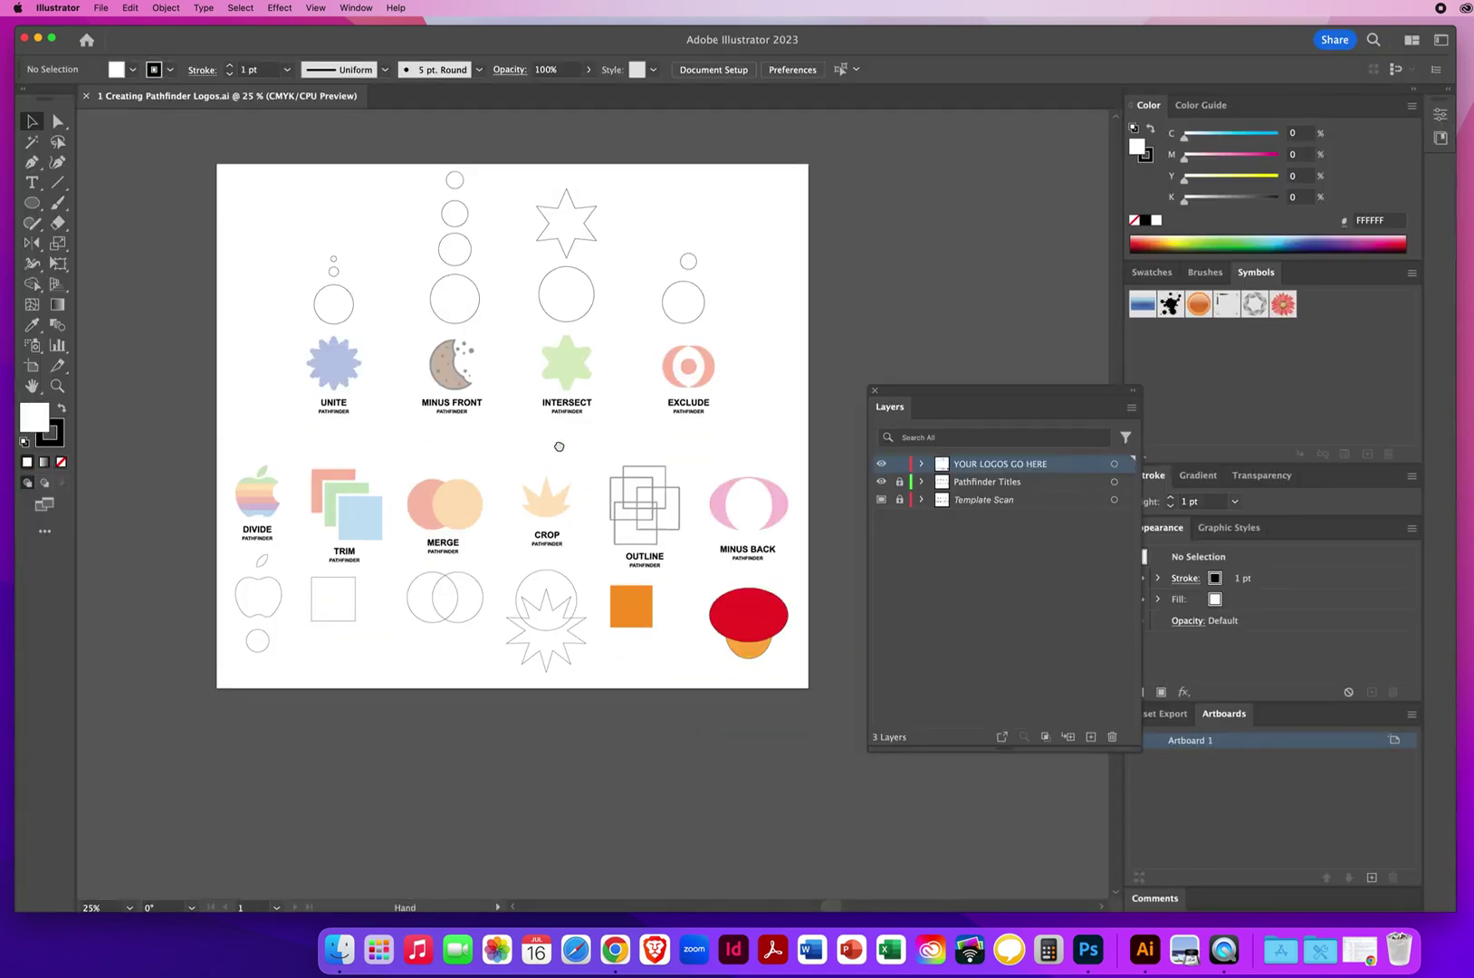
drag(943, 391, 908, 207)
click(1010, 320)
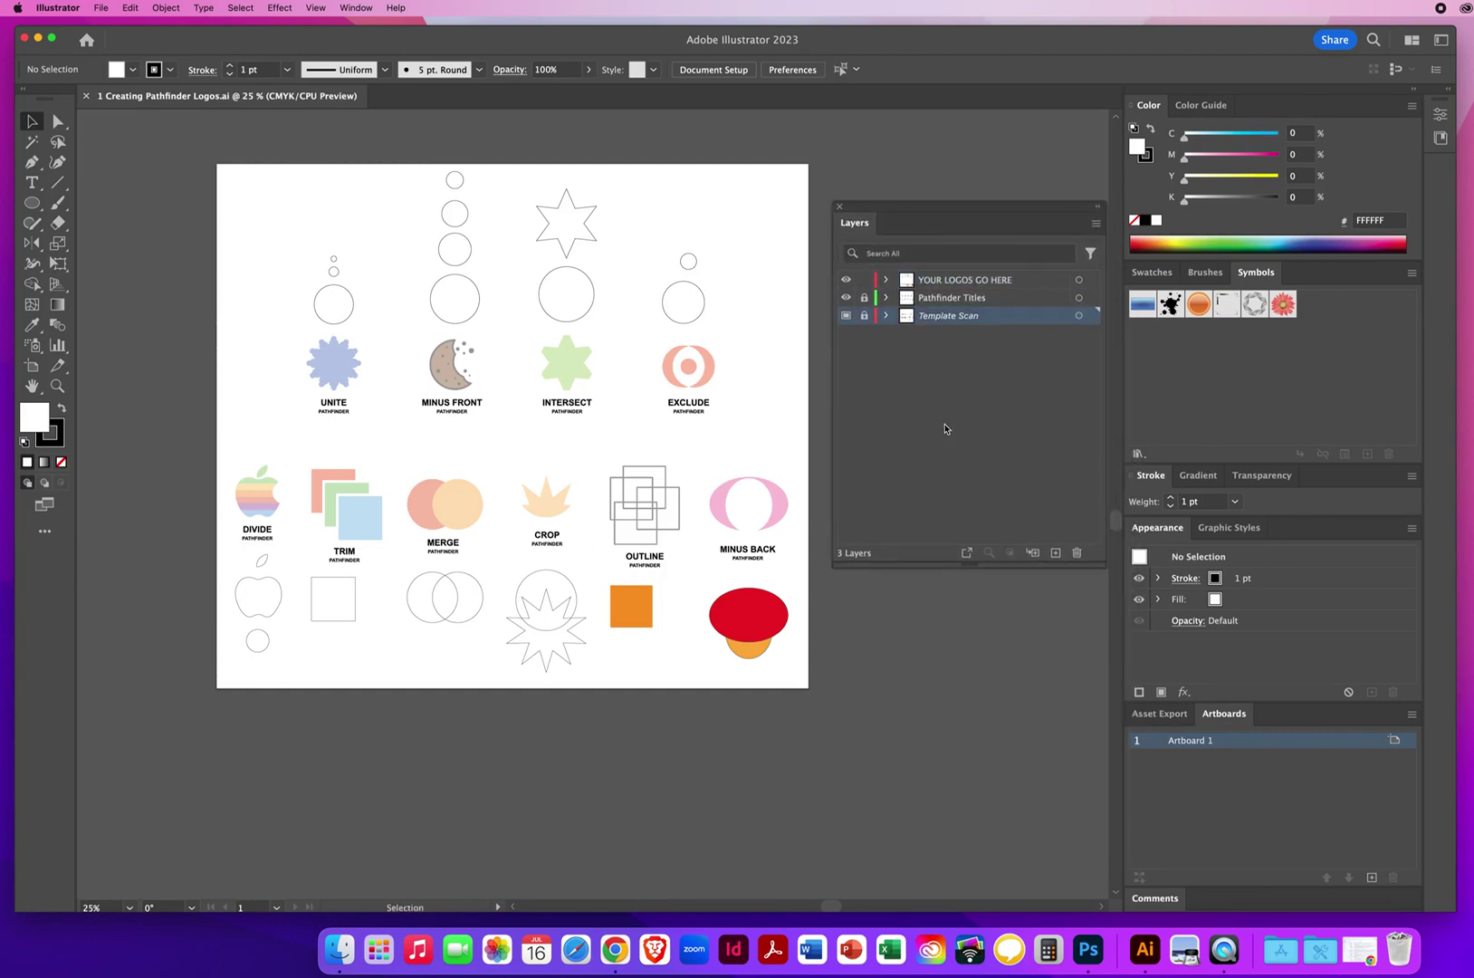
click(846, 316)
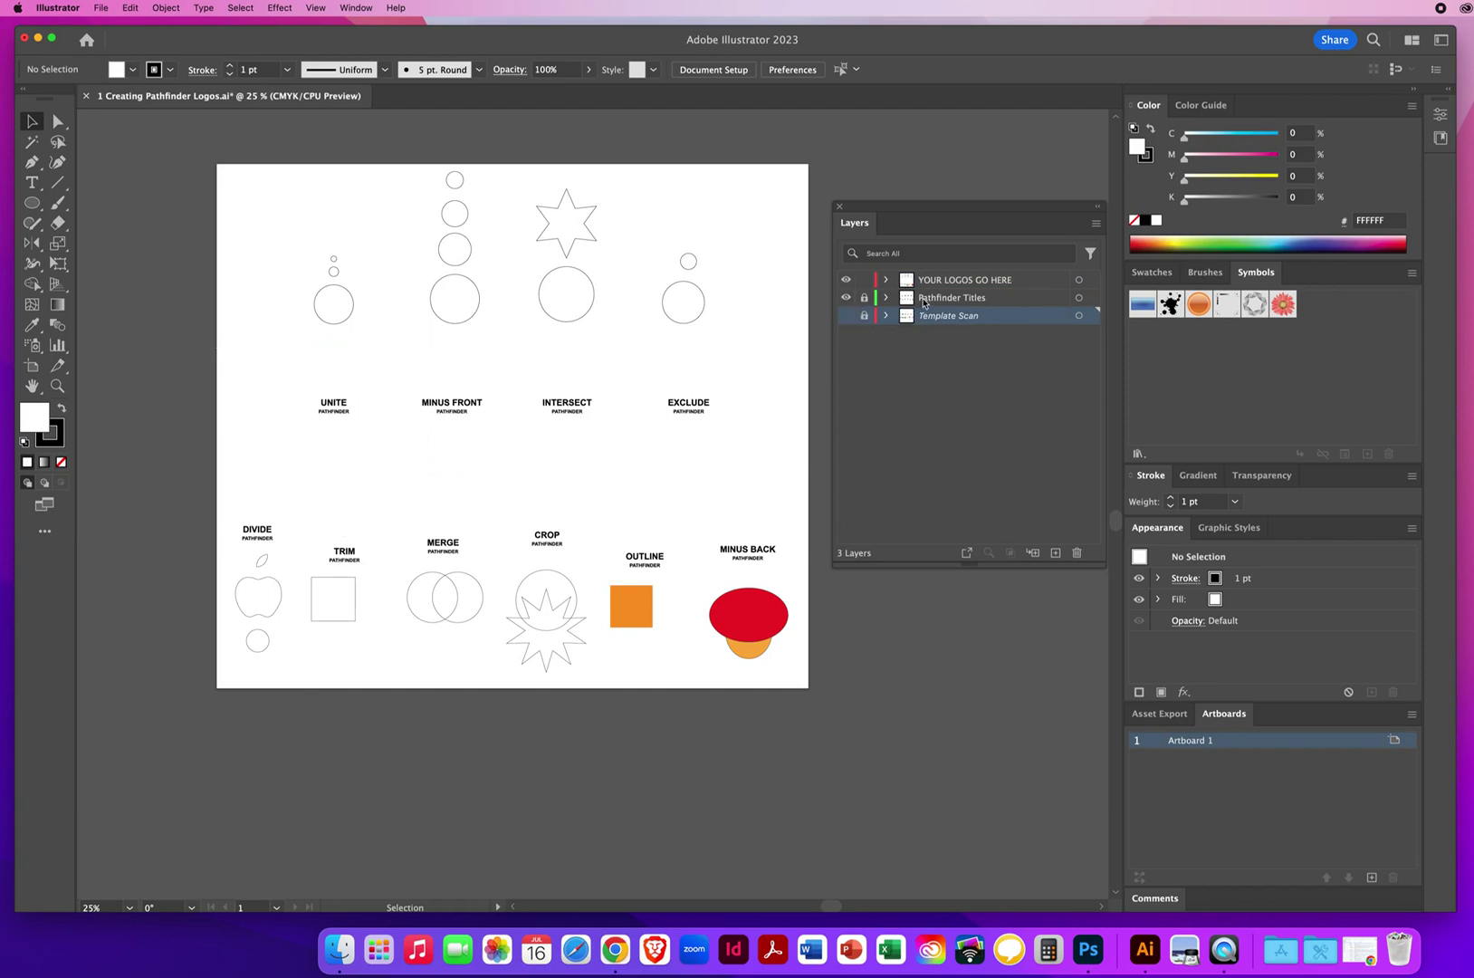
click(924, 303)
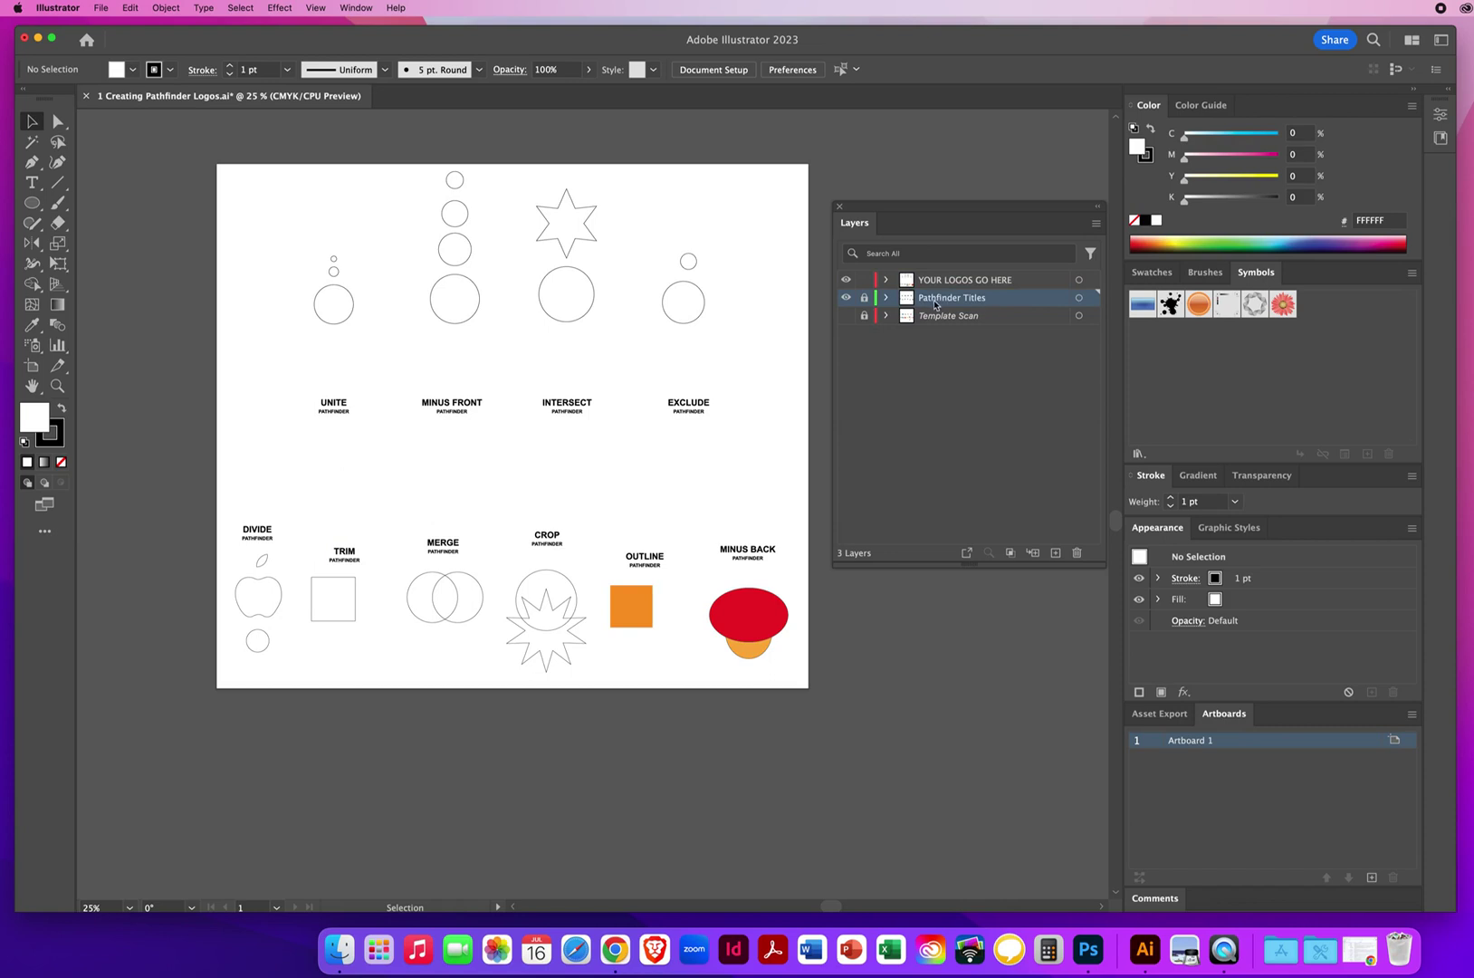
click(846, 298)
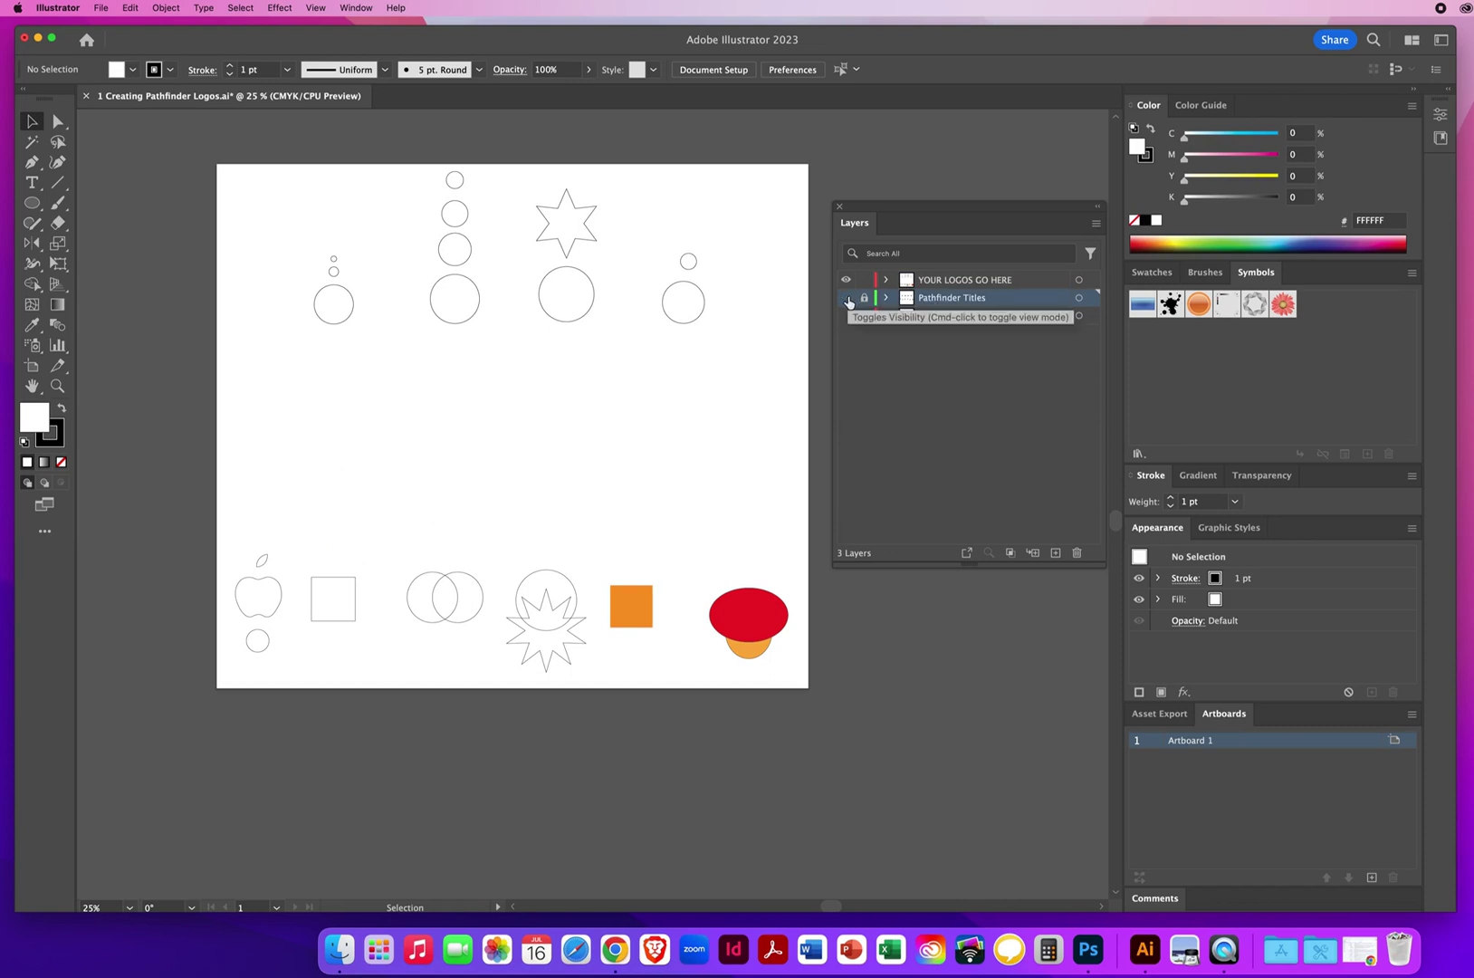
click(846, 297)
click(847, 298)
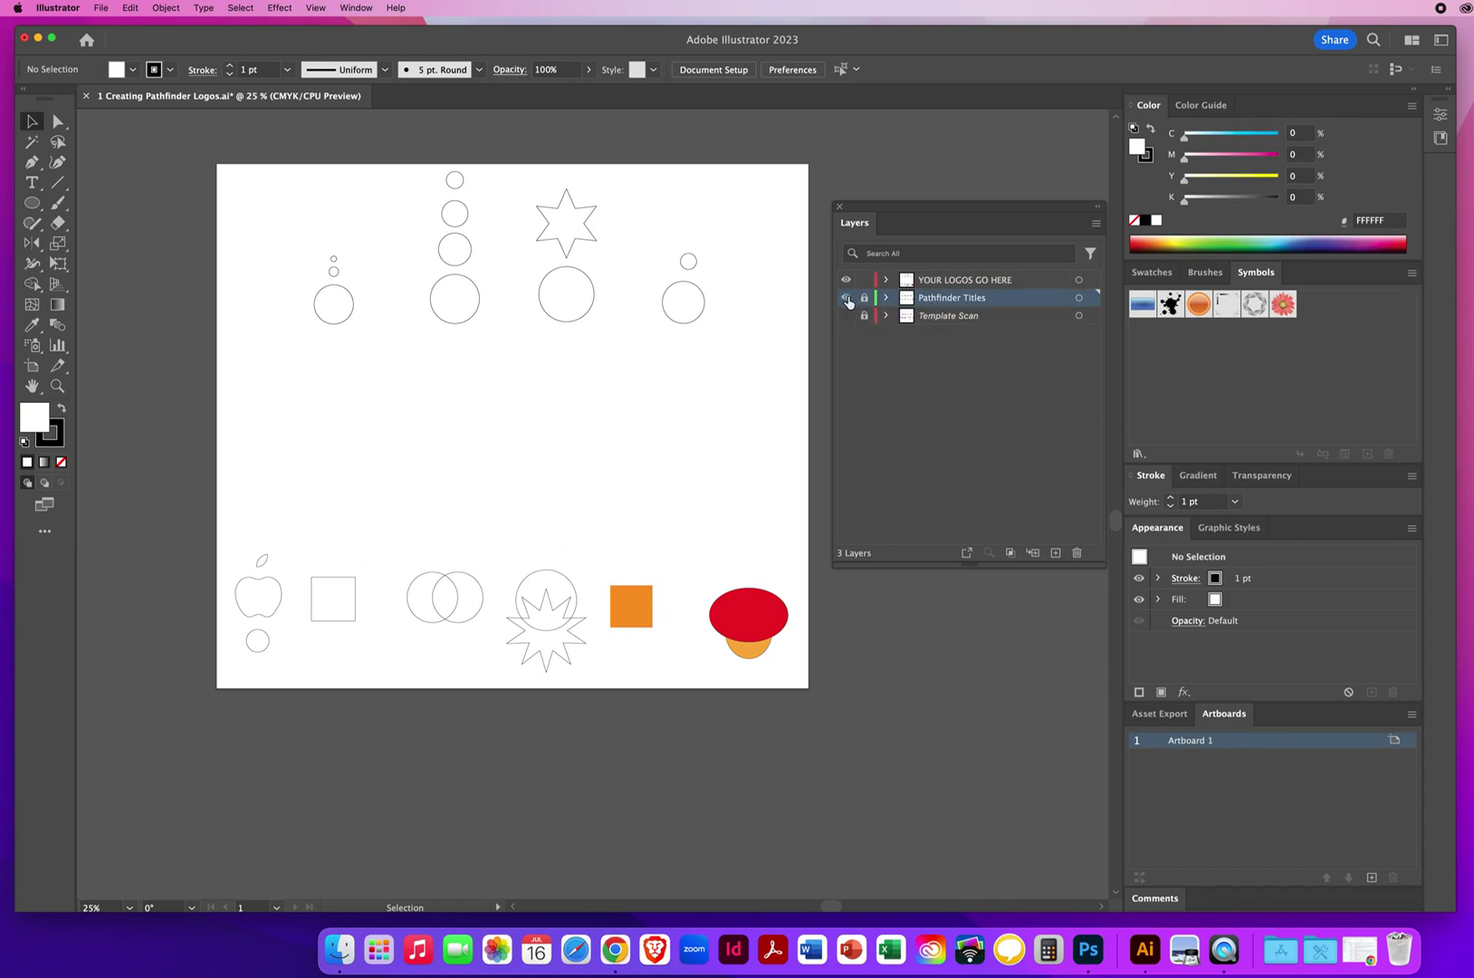
click(846, 298)
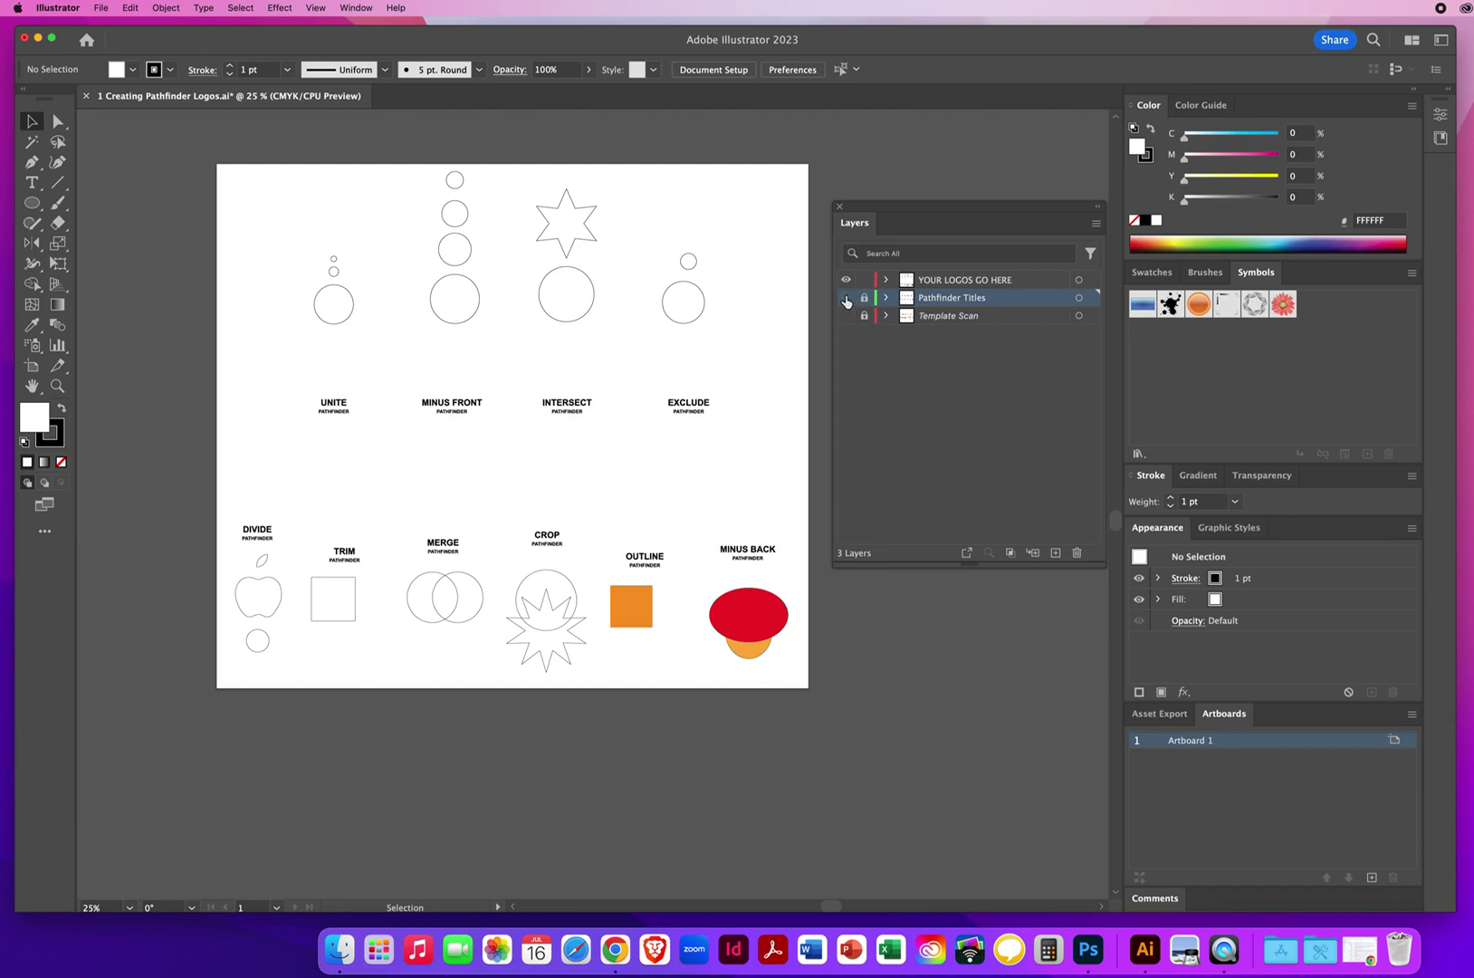
click(847, 298)
click(961, 282)
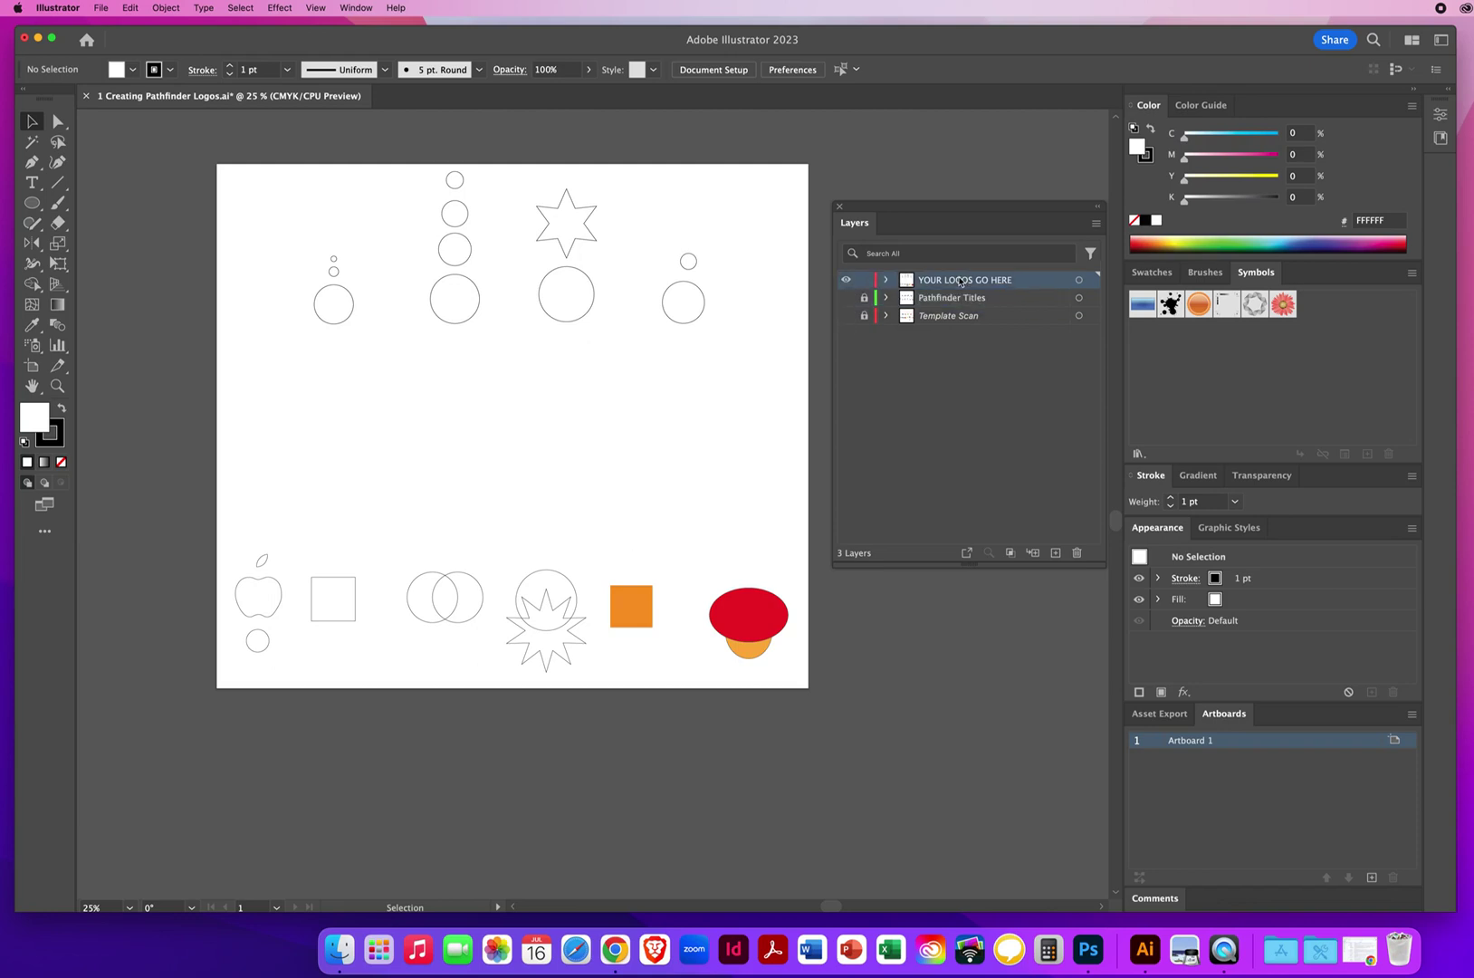
click(846, 281)
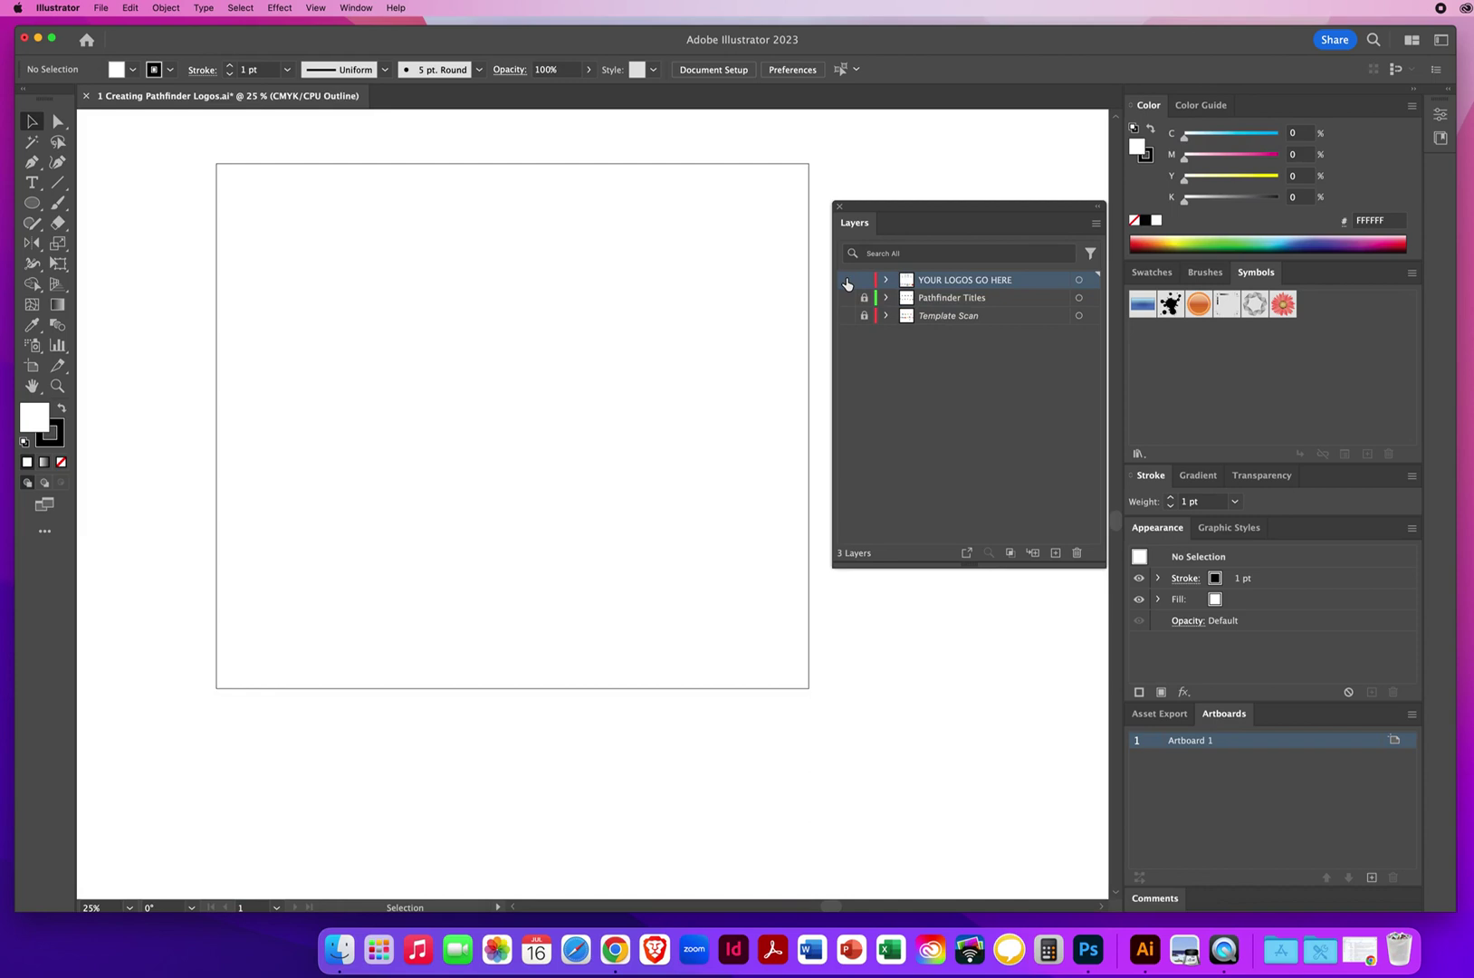
click(847, 281)
drag(848, 300, 853, 334)
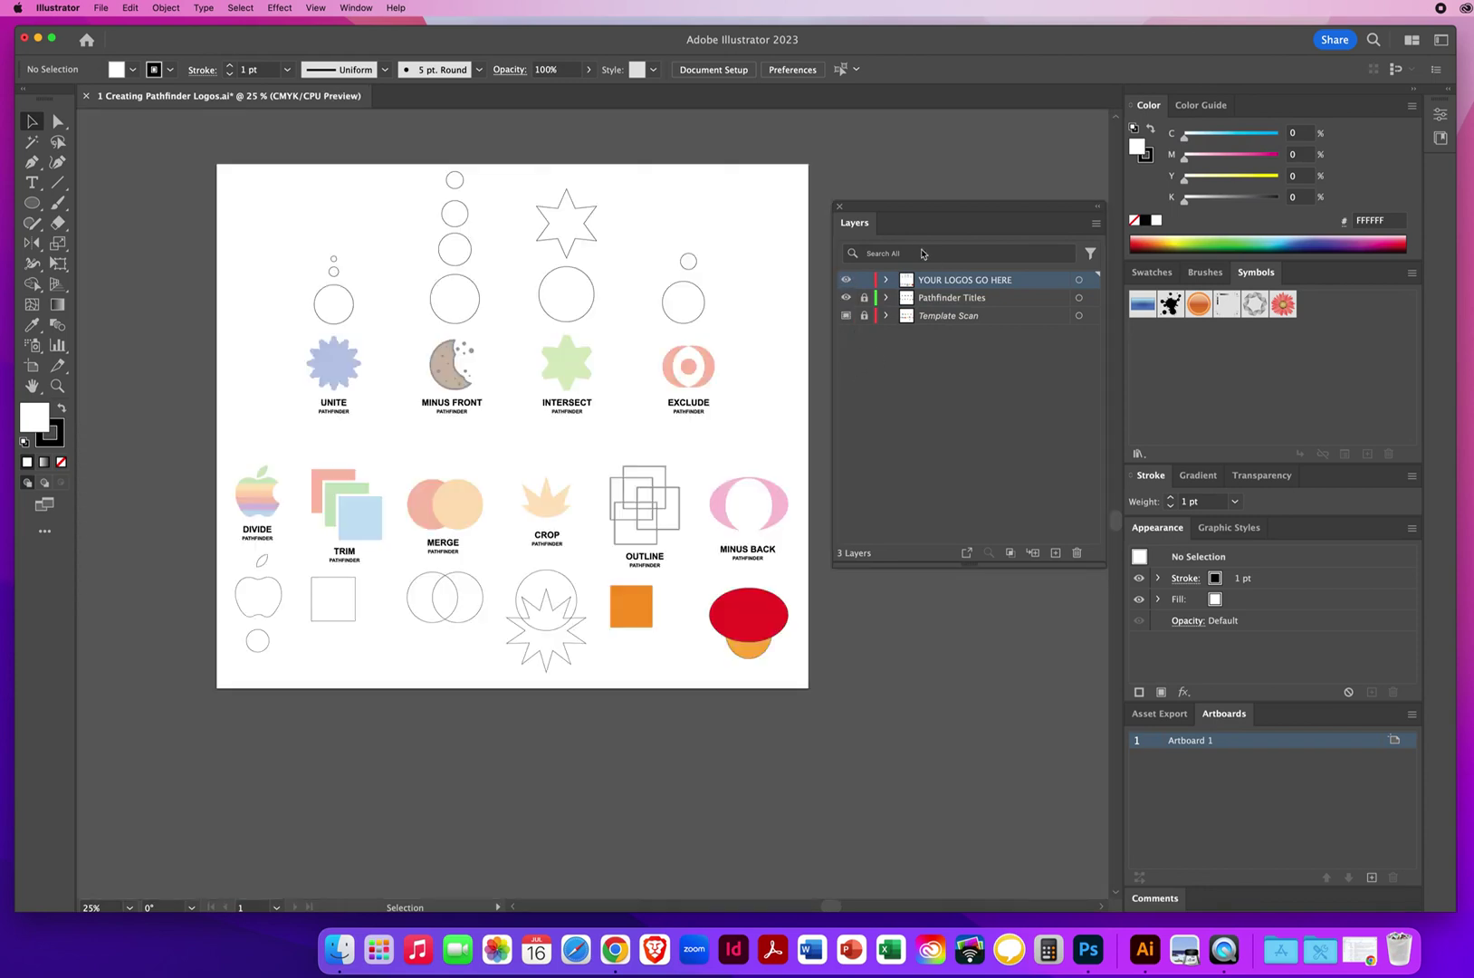
Step: Move the Layers panel clear of the artboard and display the Pathfinder panel beside the artwork
drag(876, 212, 949, 210)
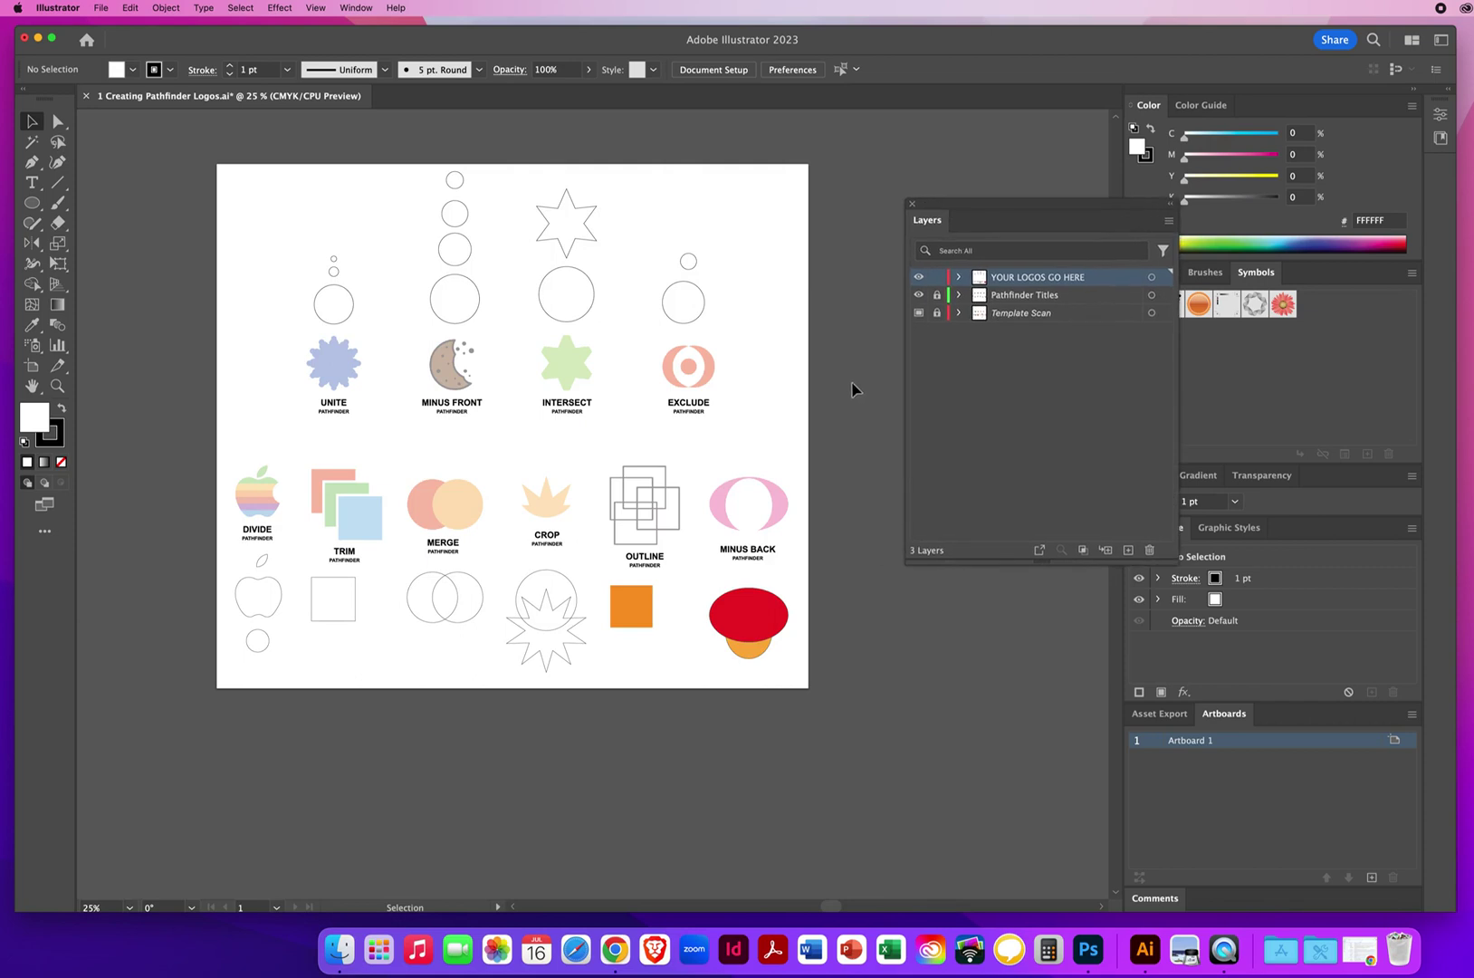
click(358, 9)
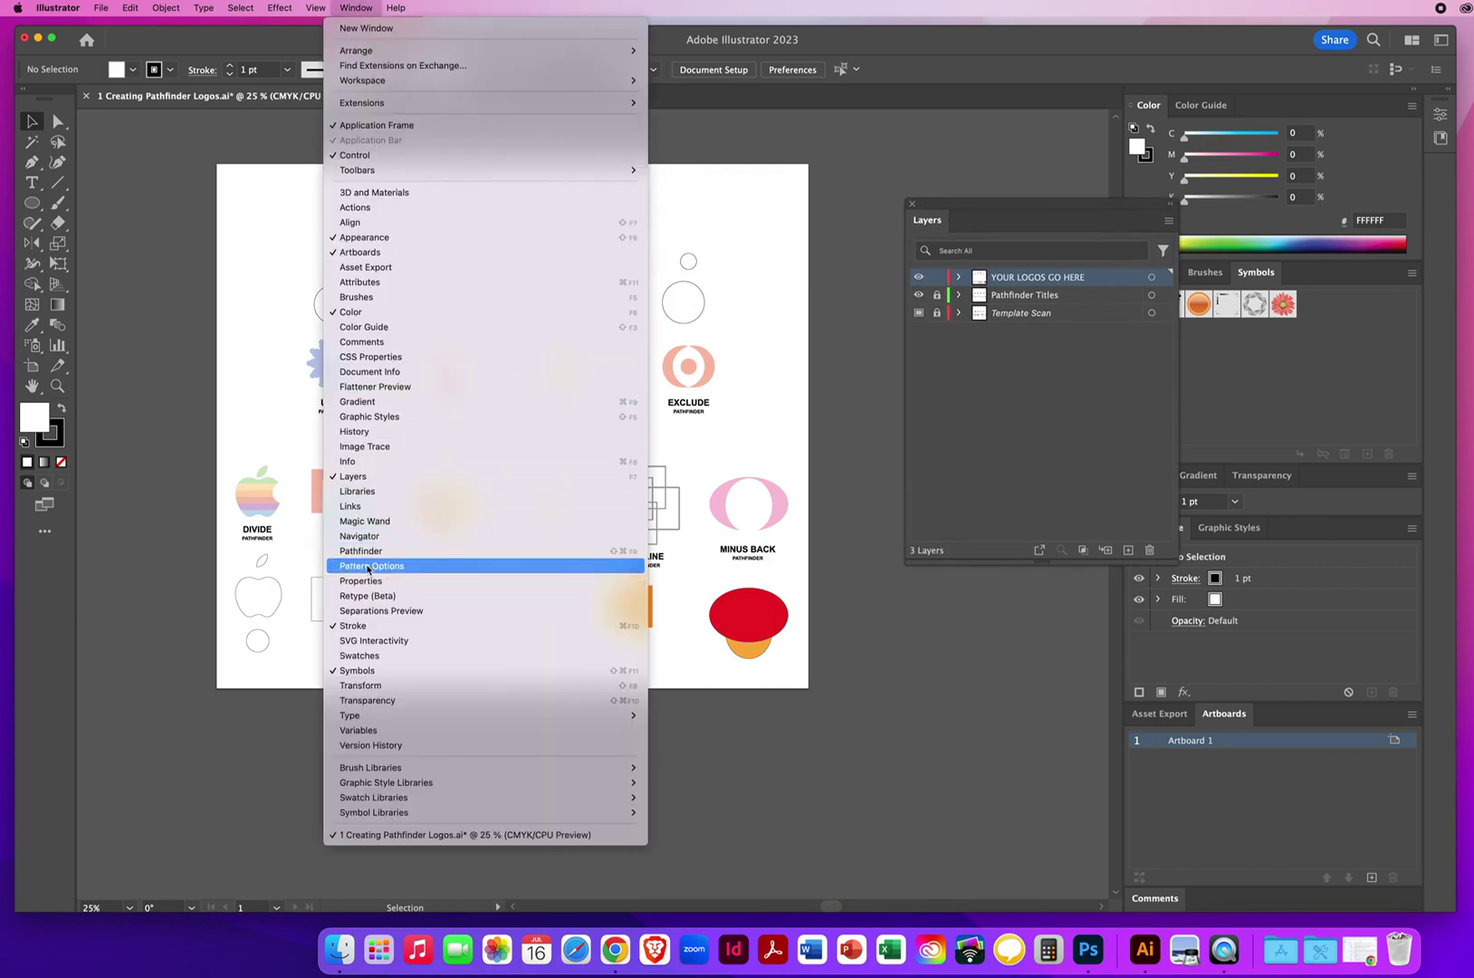
click(366, 551)
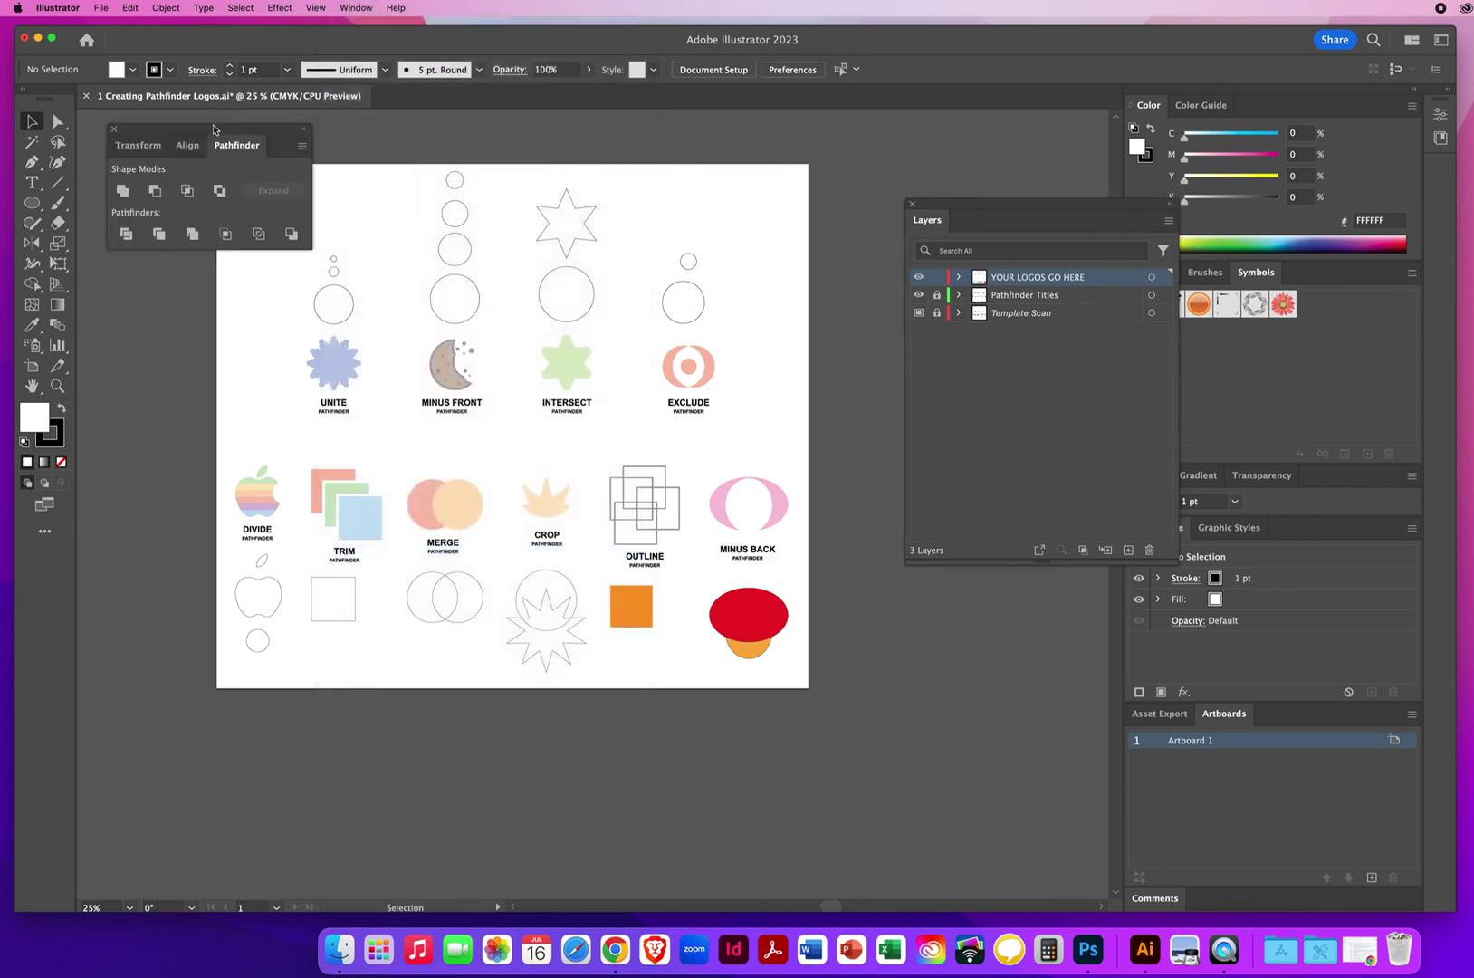
mouse_move(214, 129)
mouse_down()
mouse_move(638, 131)
mouse_move(197, 138)
mouse_up()
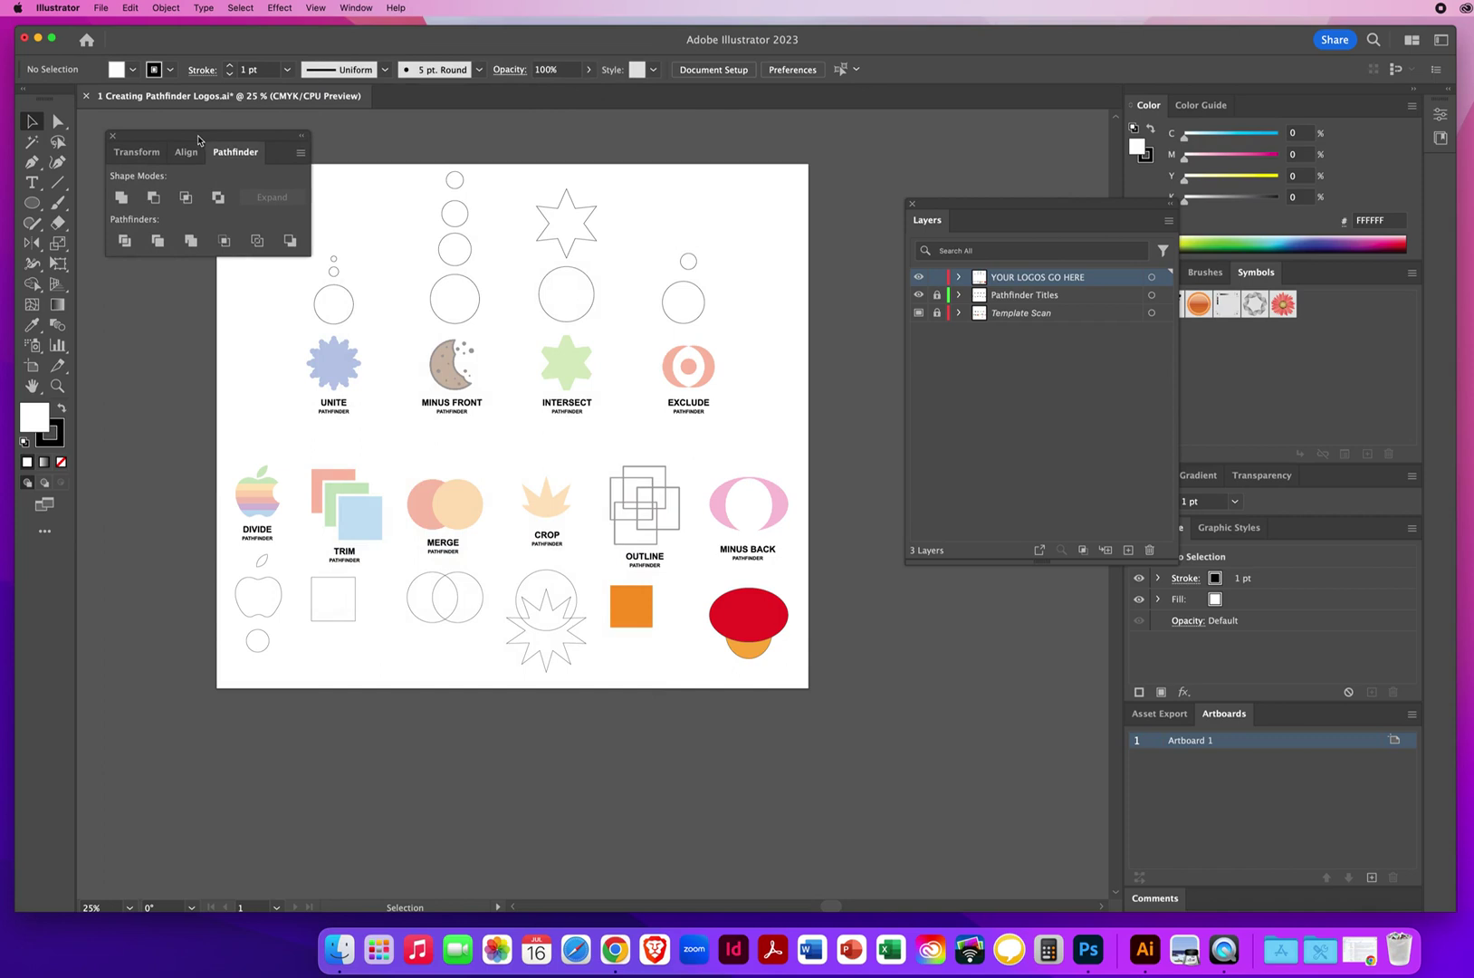
Step: Examine the UNITE Pathfinder logo and the three construction circles above it up close
click(57, 386)
click(400, 359)
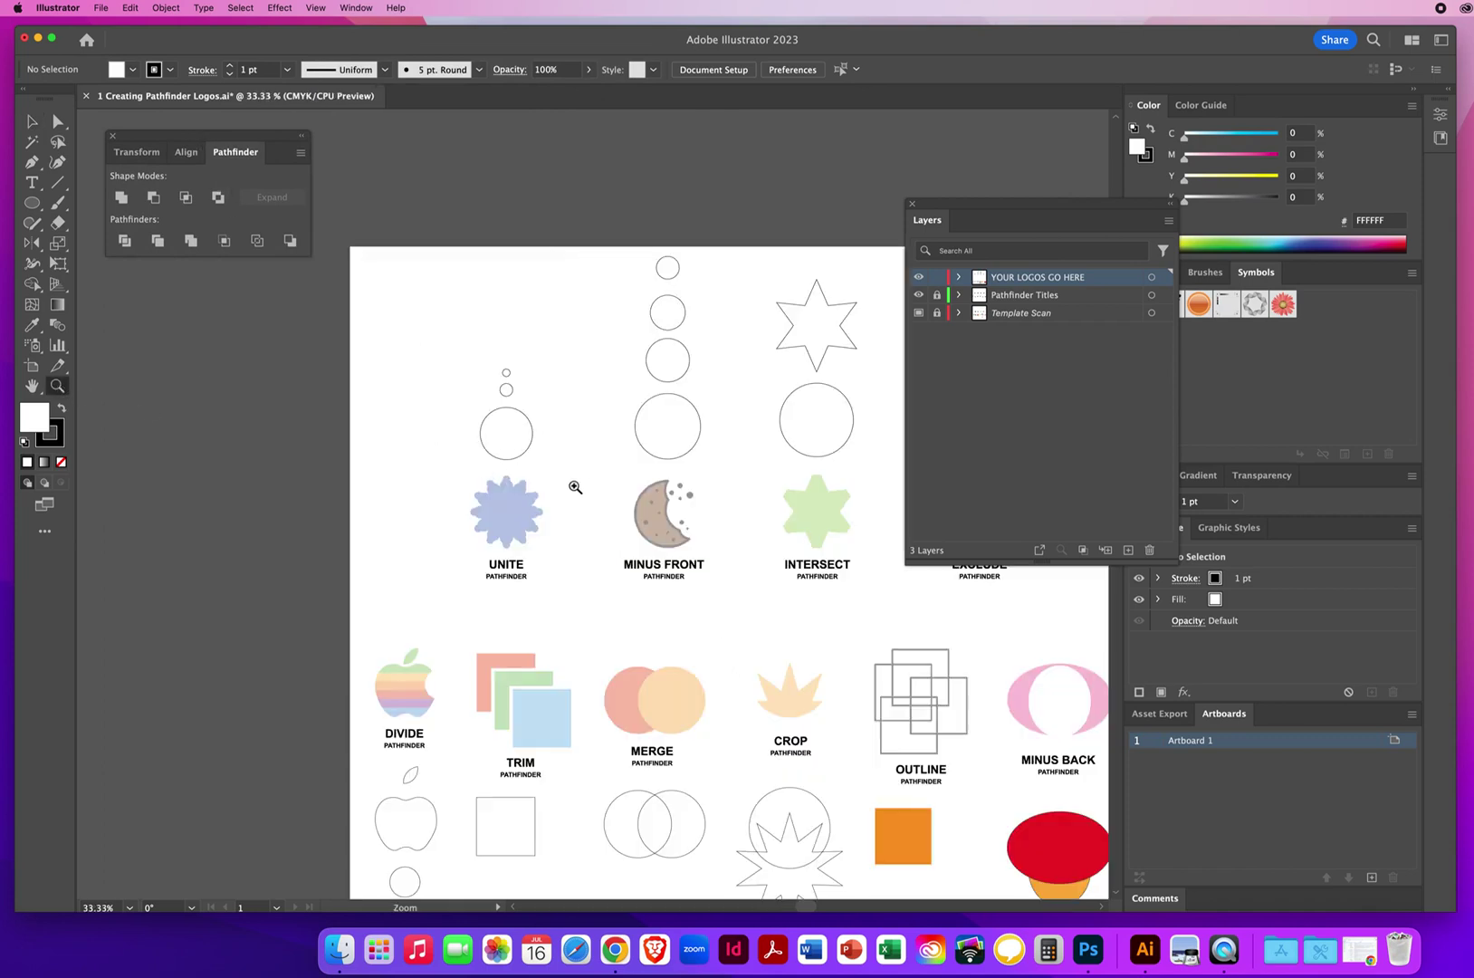
click(569, 487)
click(556, 495)
click(568, 523)
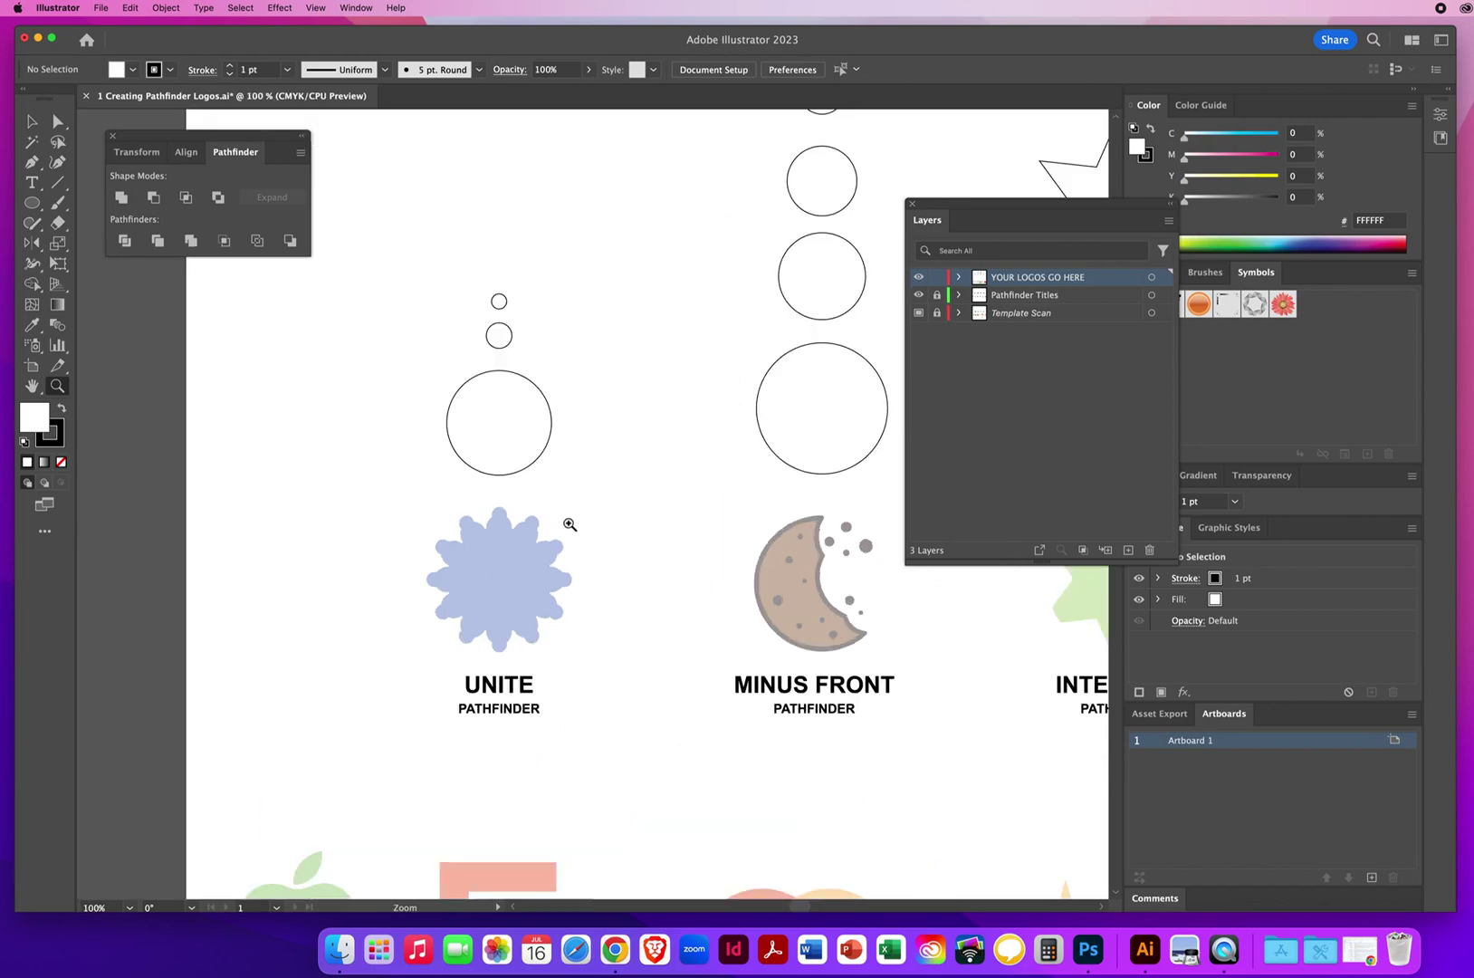
key(v)
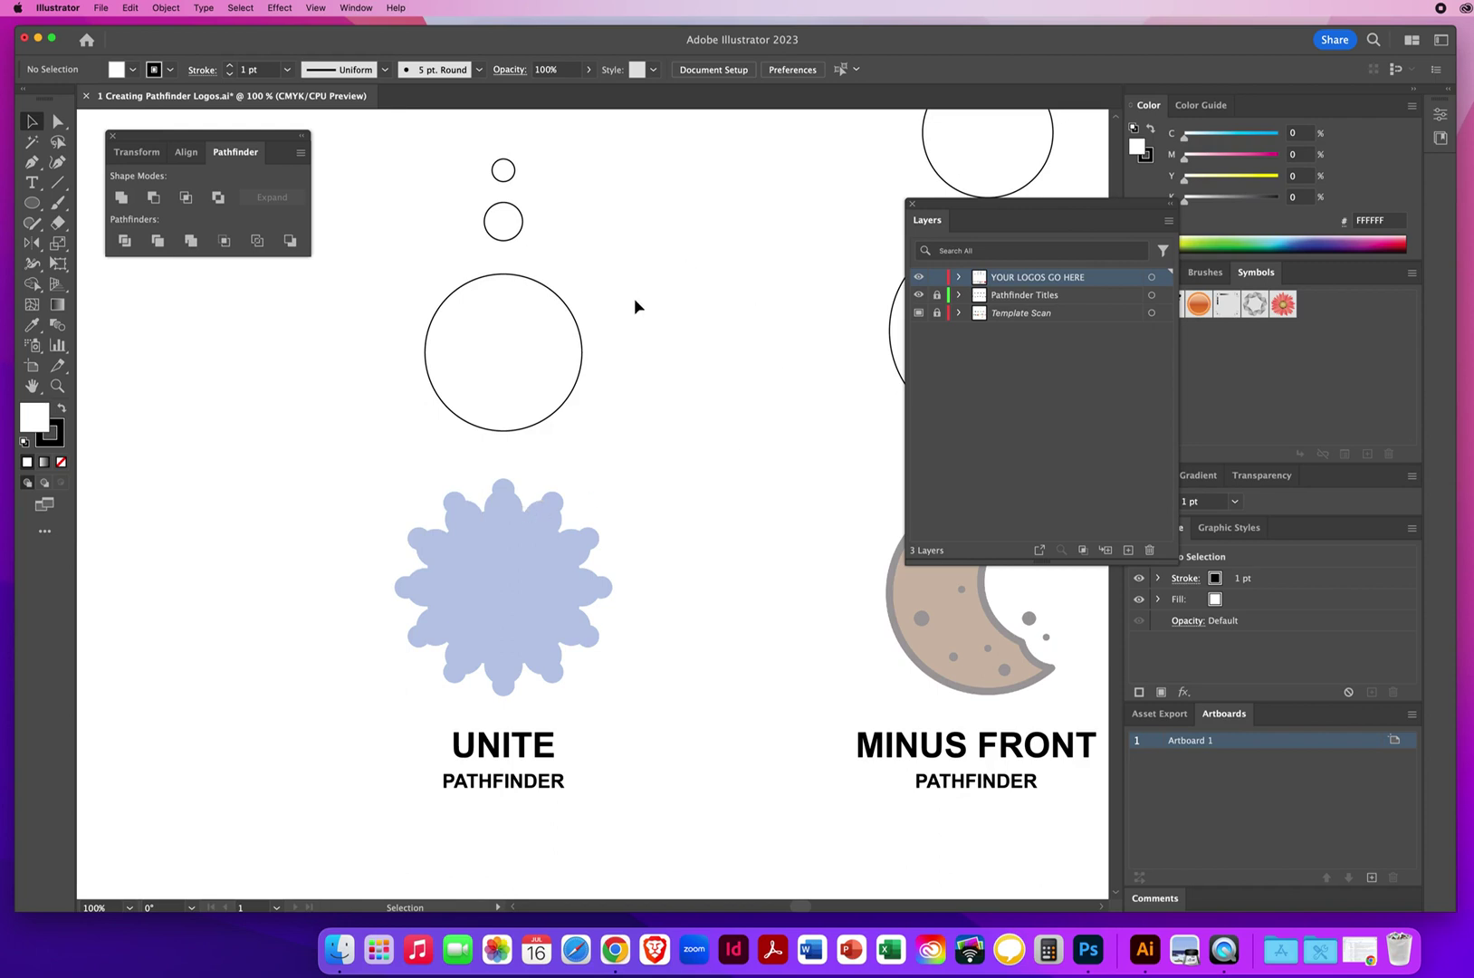
drag(634, 297, 388, 374)
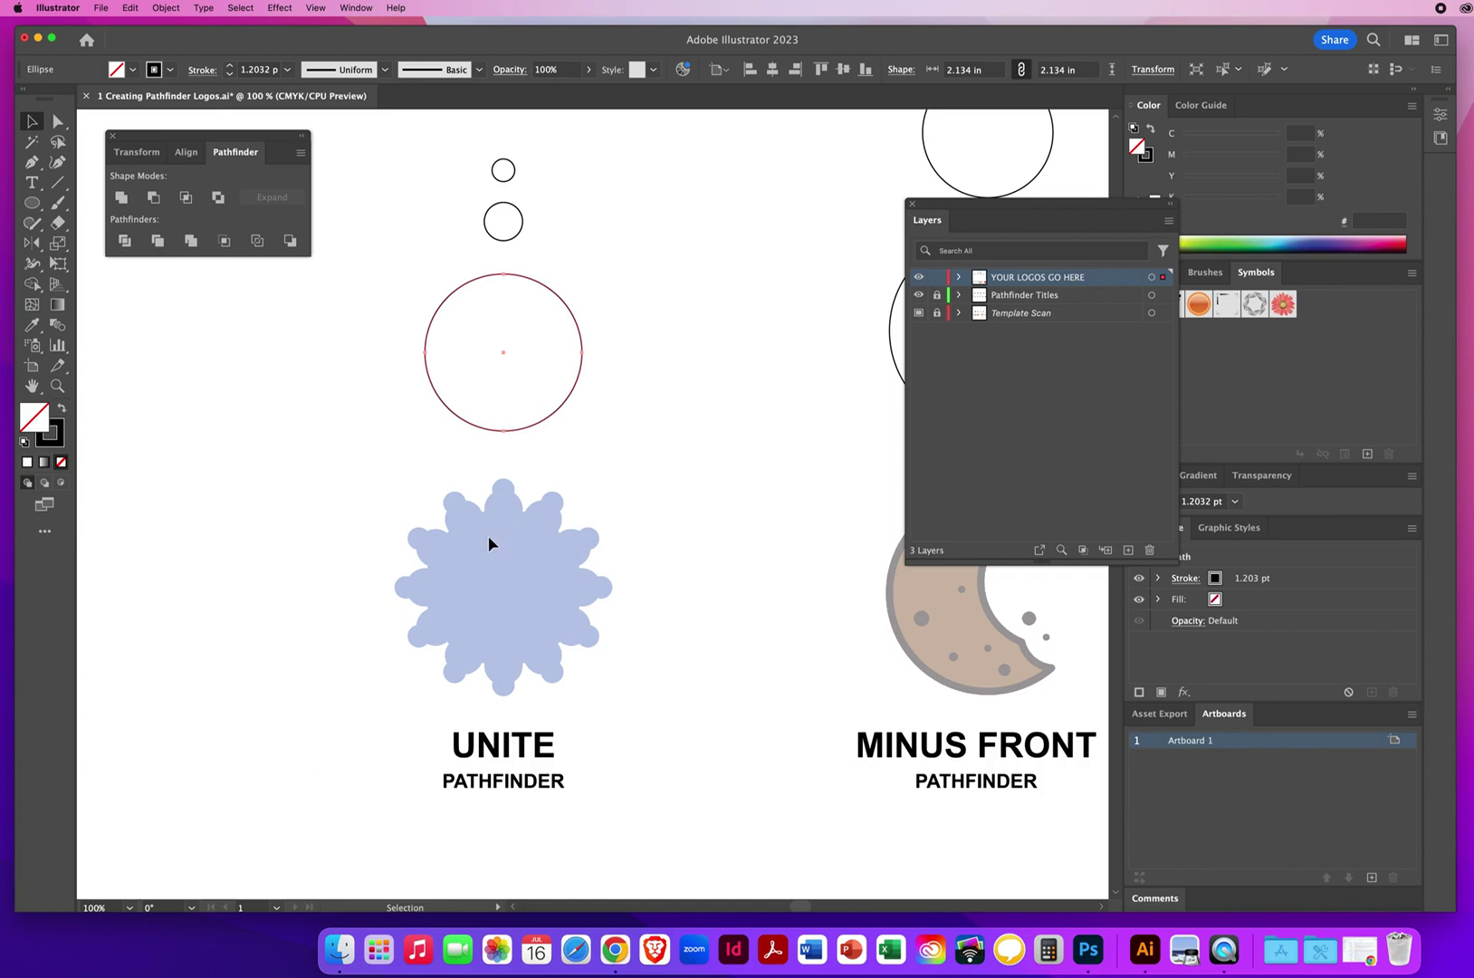
click(349, 283)
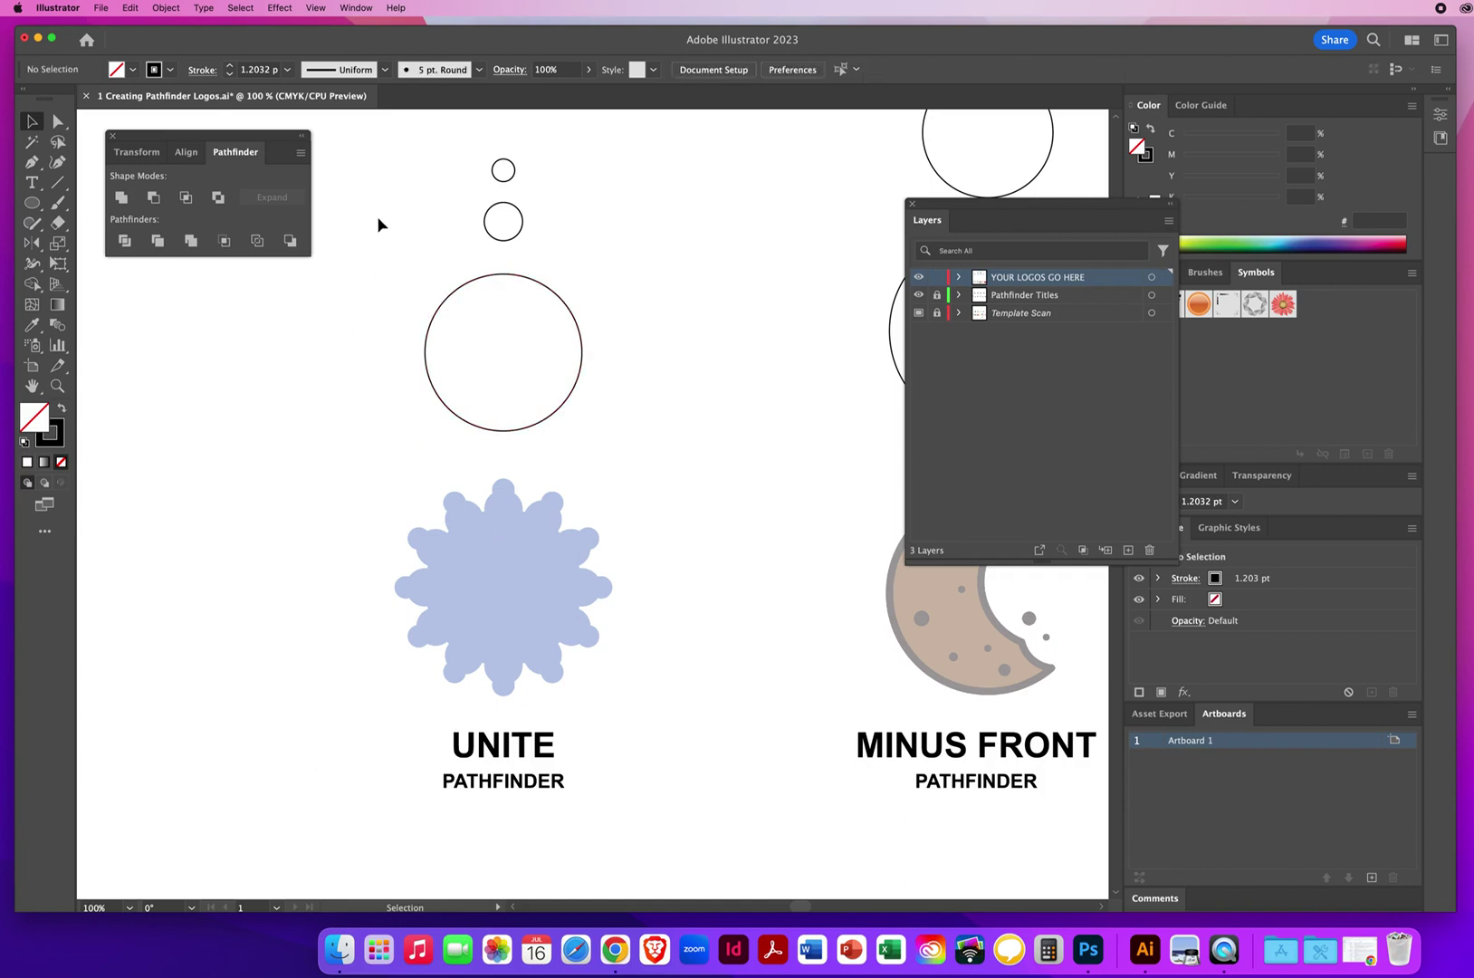
Step: Turn on Smart Guides and Snap to Point for precise alignment
click(315, 9)
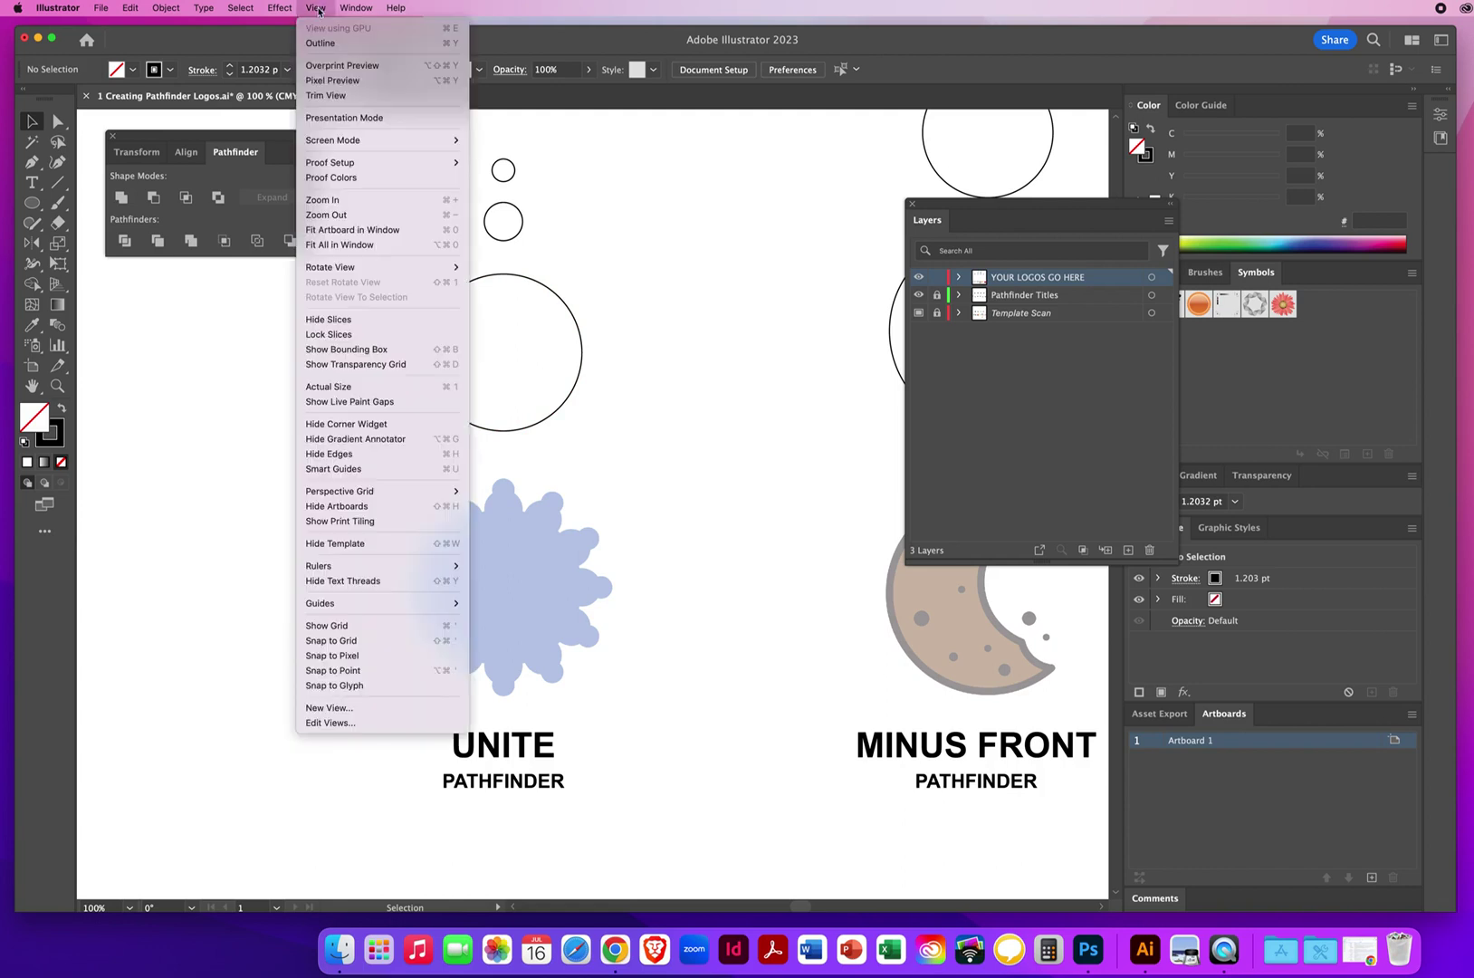
click(369, 470)
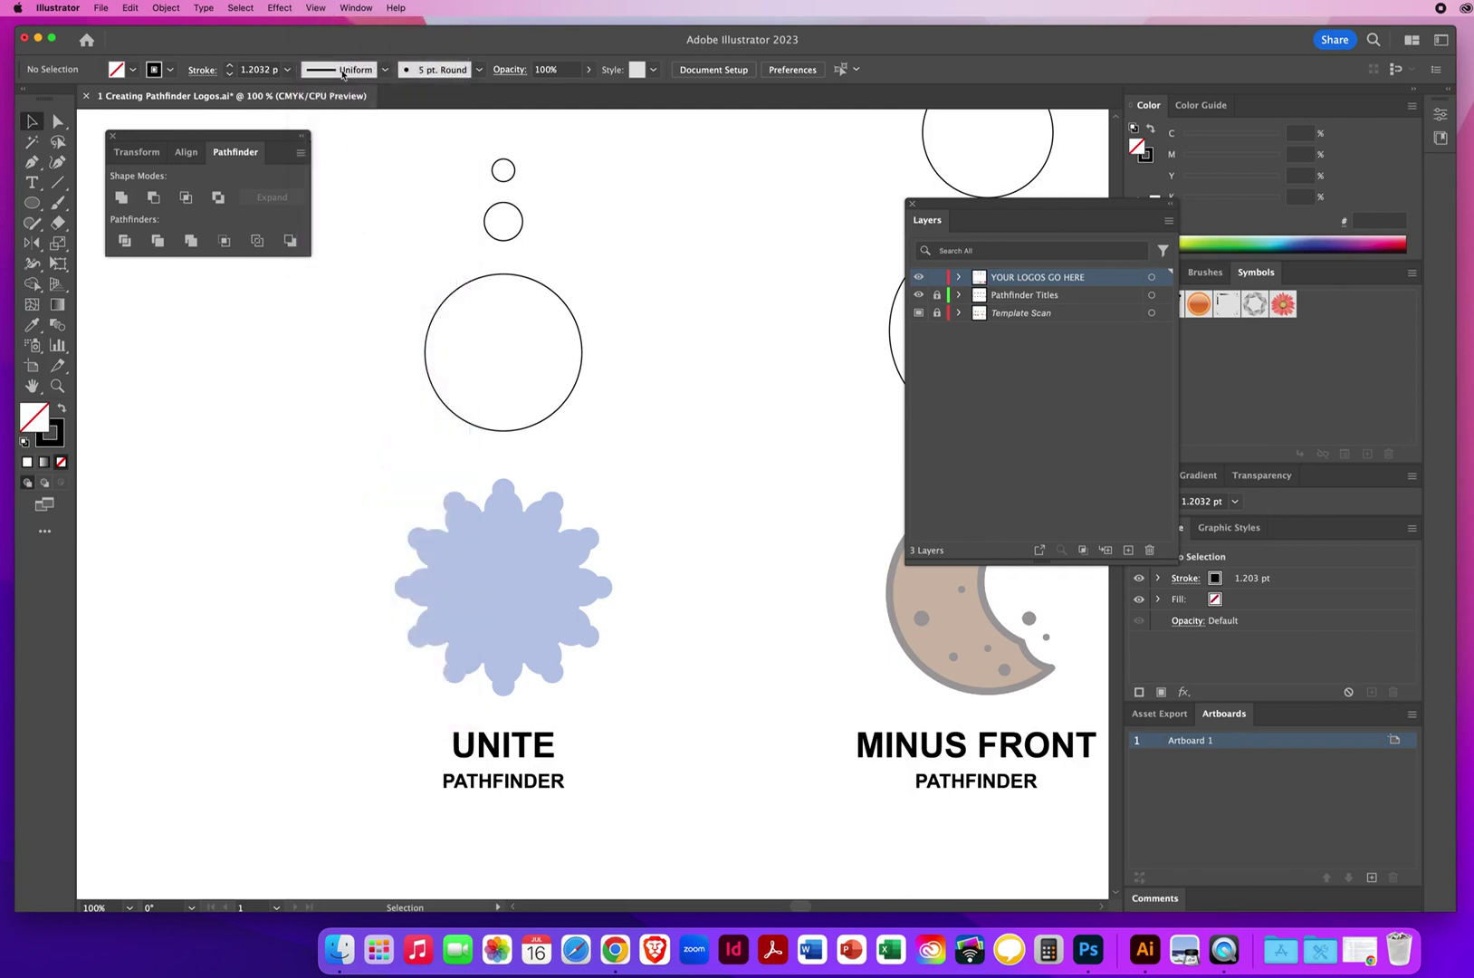
click(316, 8)
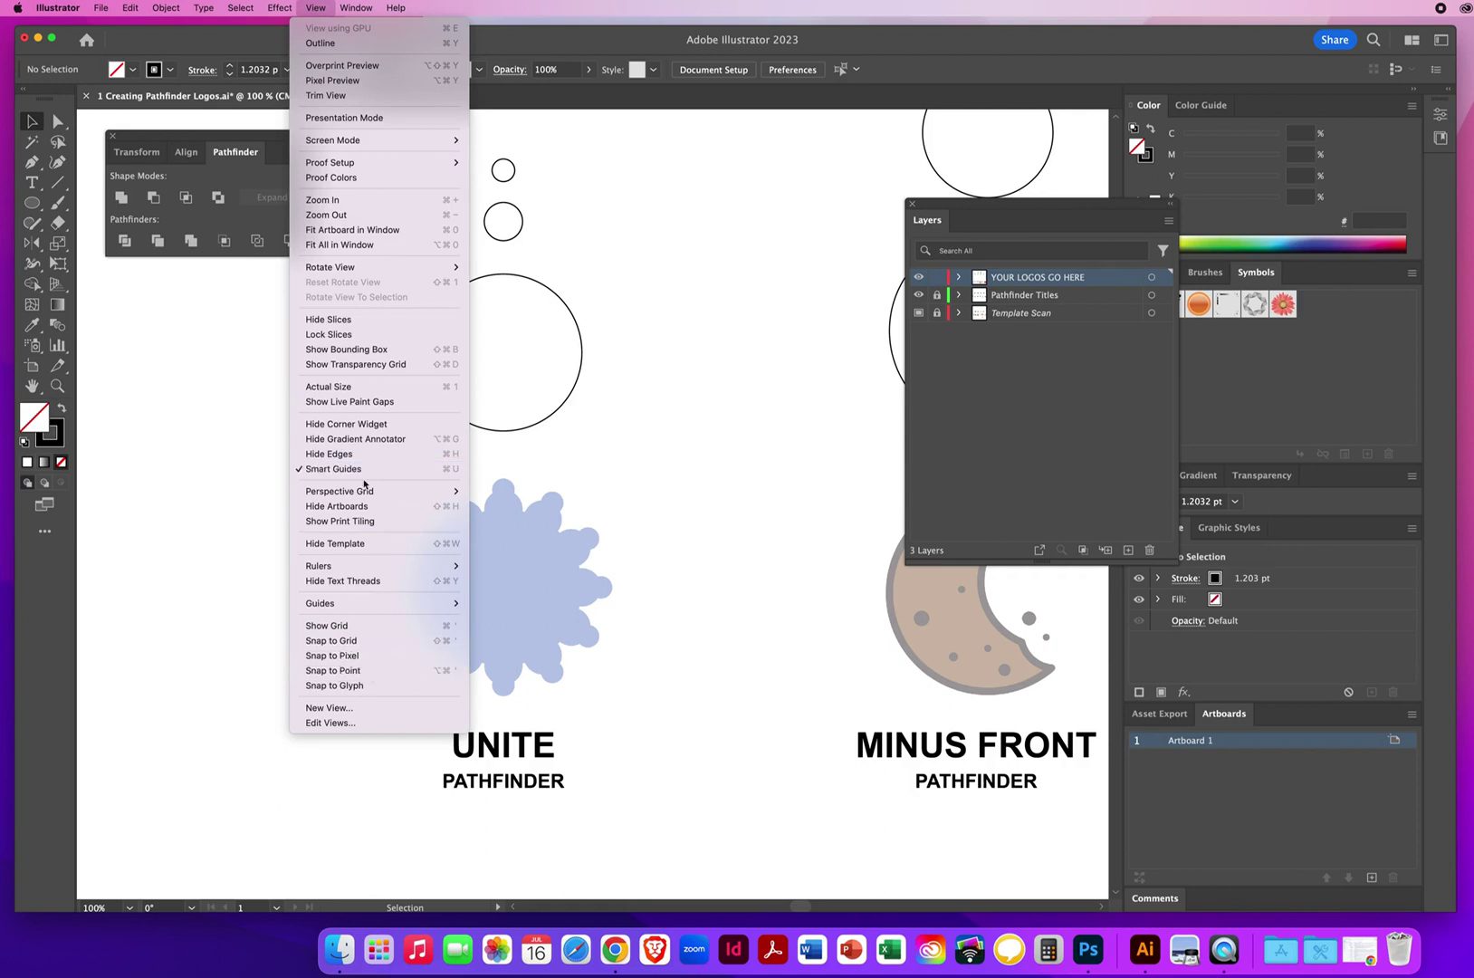
click(367, 672)
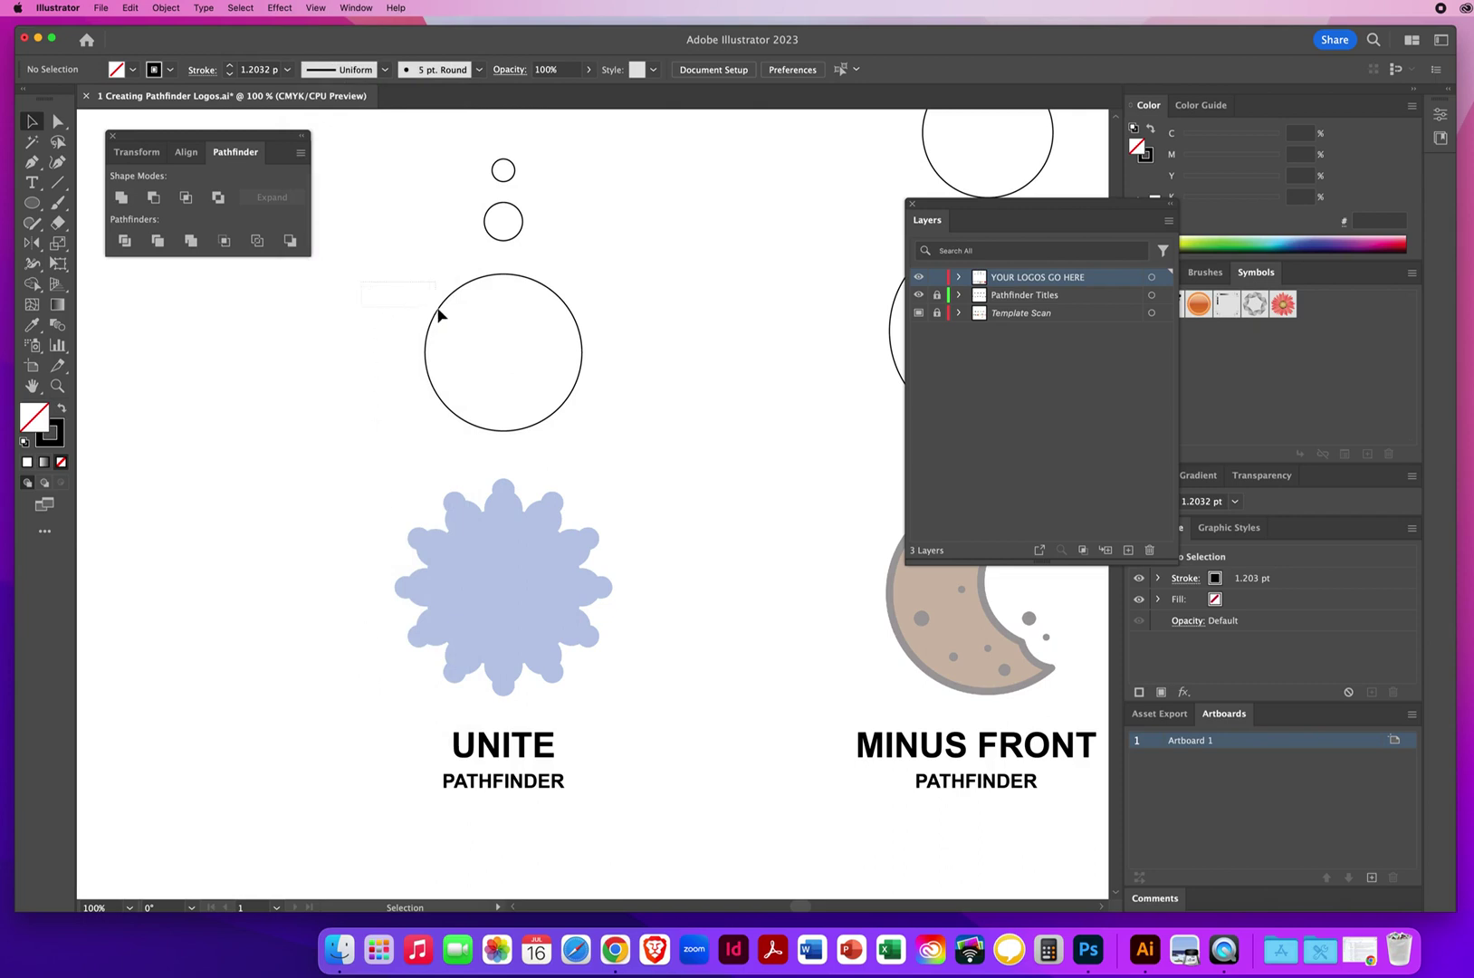
Step: Move the large circle above the UNITE logo onto the centre of the blue template flower
drag(438, 314, 490, 340)
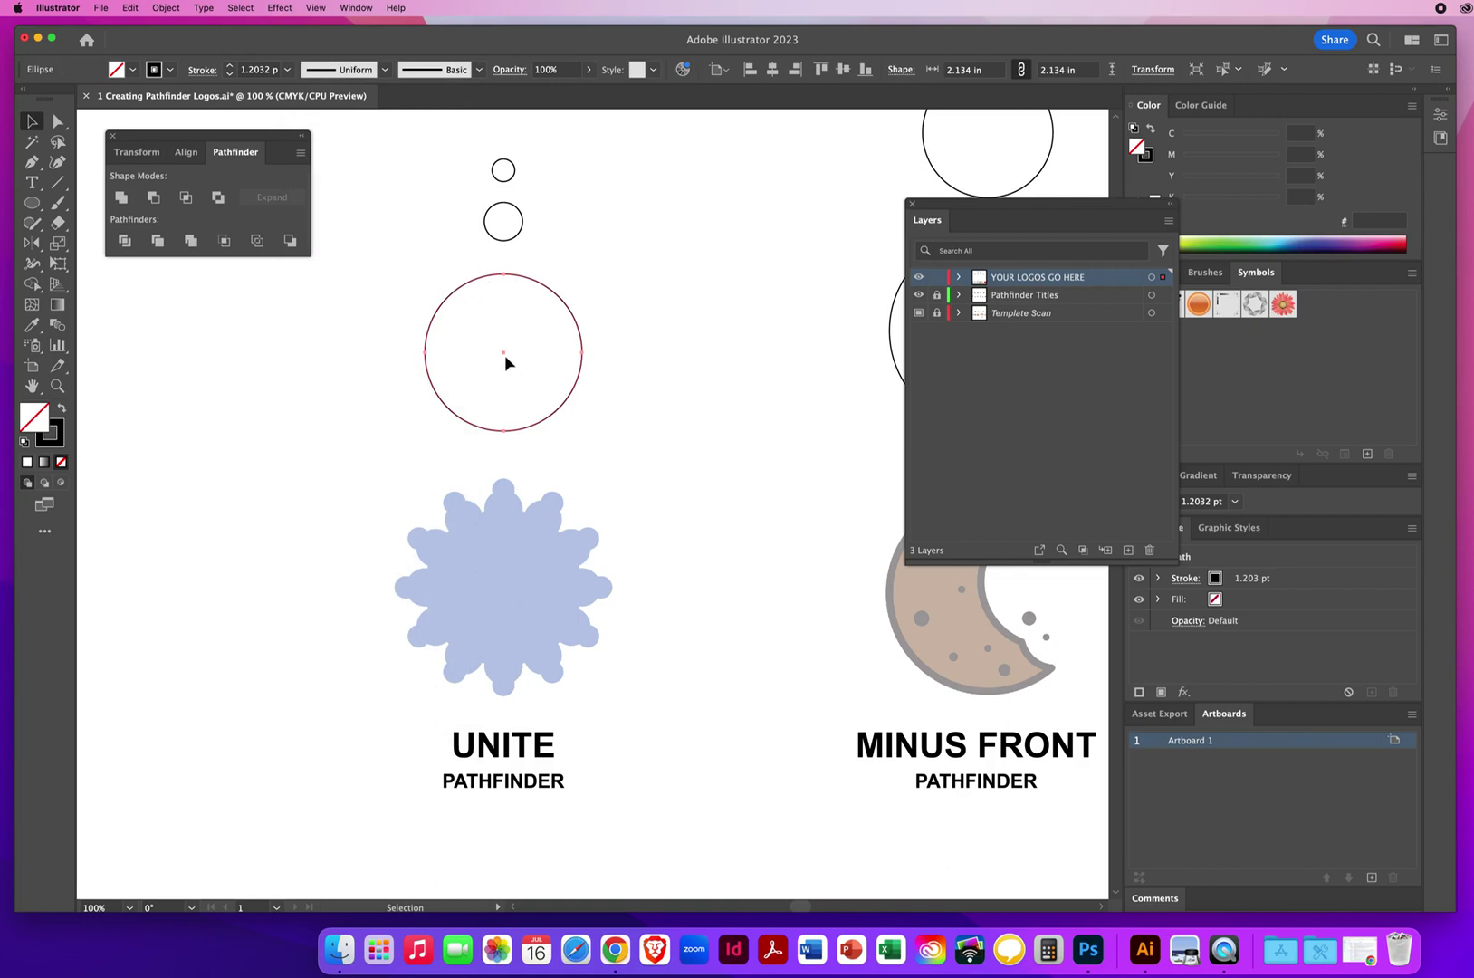
drag(502, 359, 504, 587)
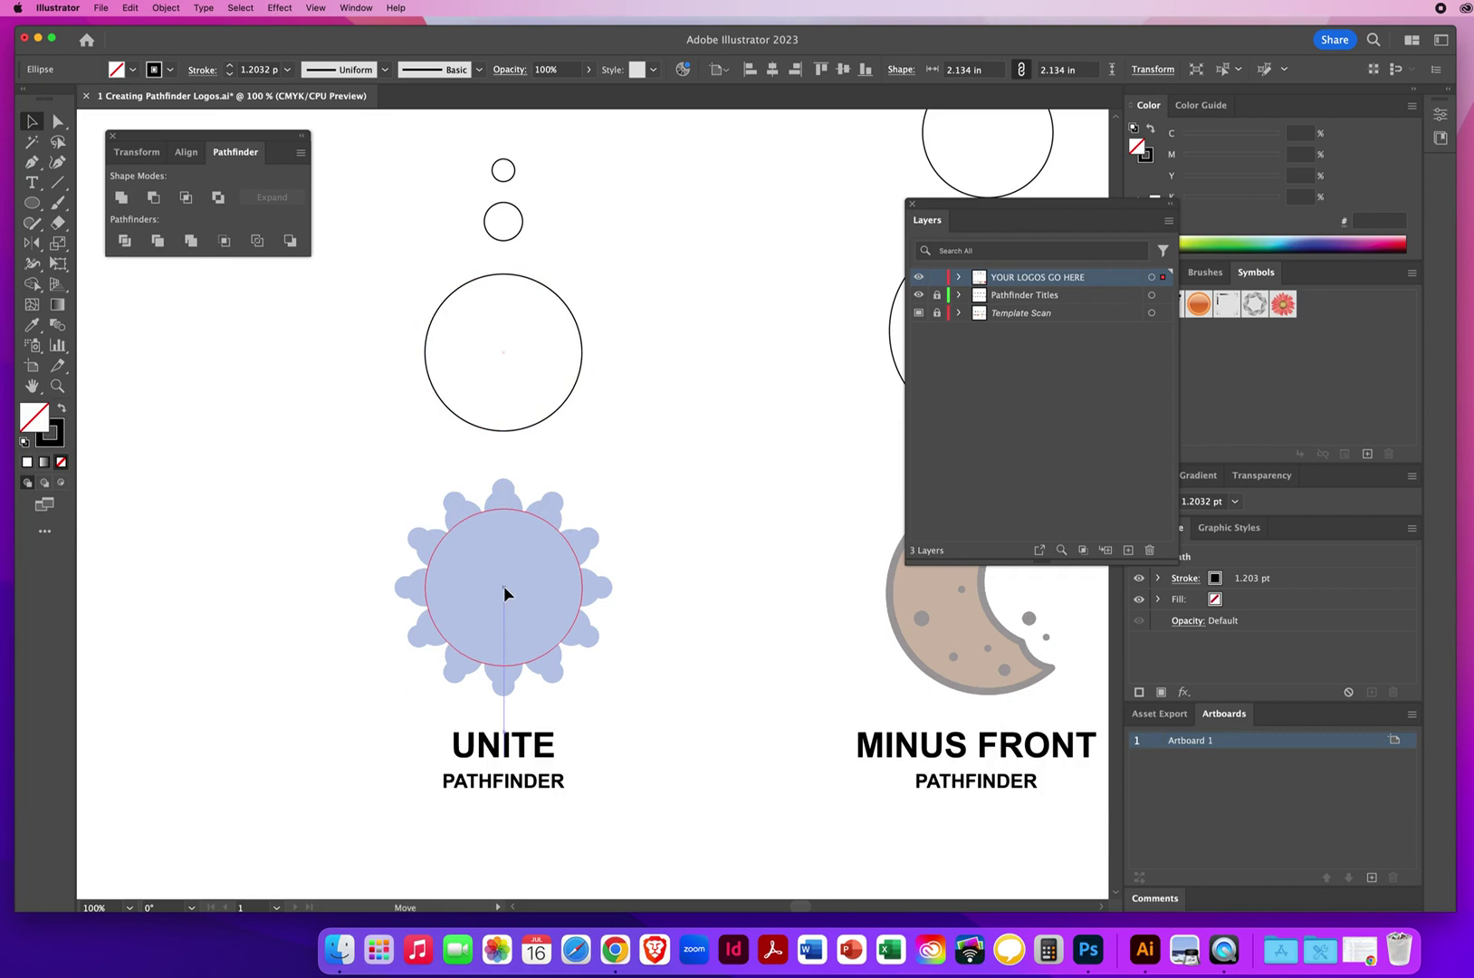
drag(503, 585, 503, 586)
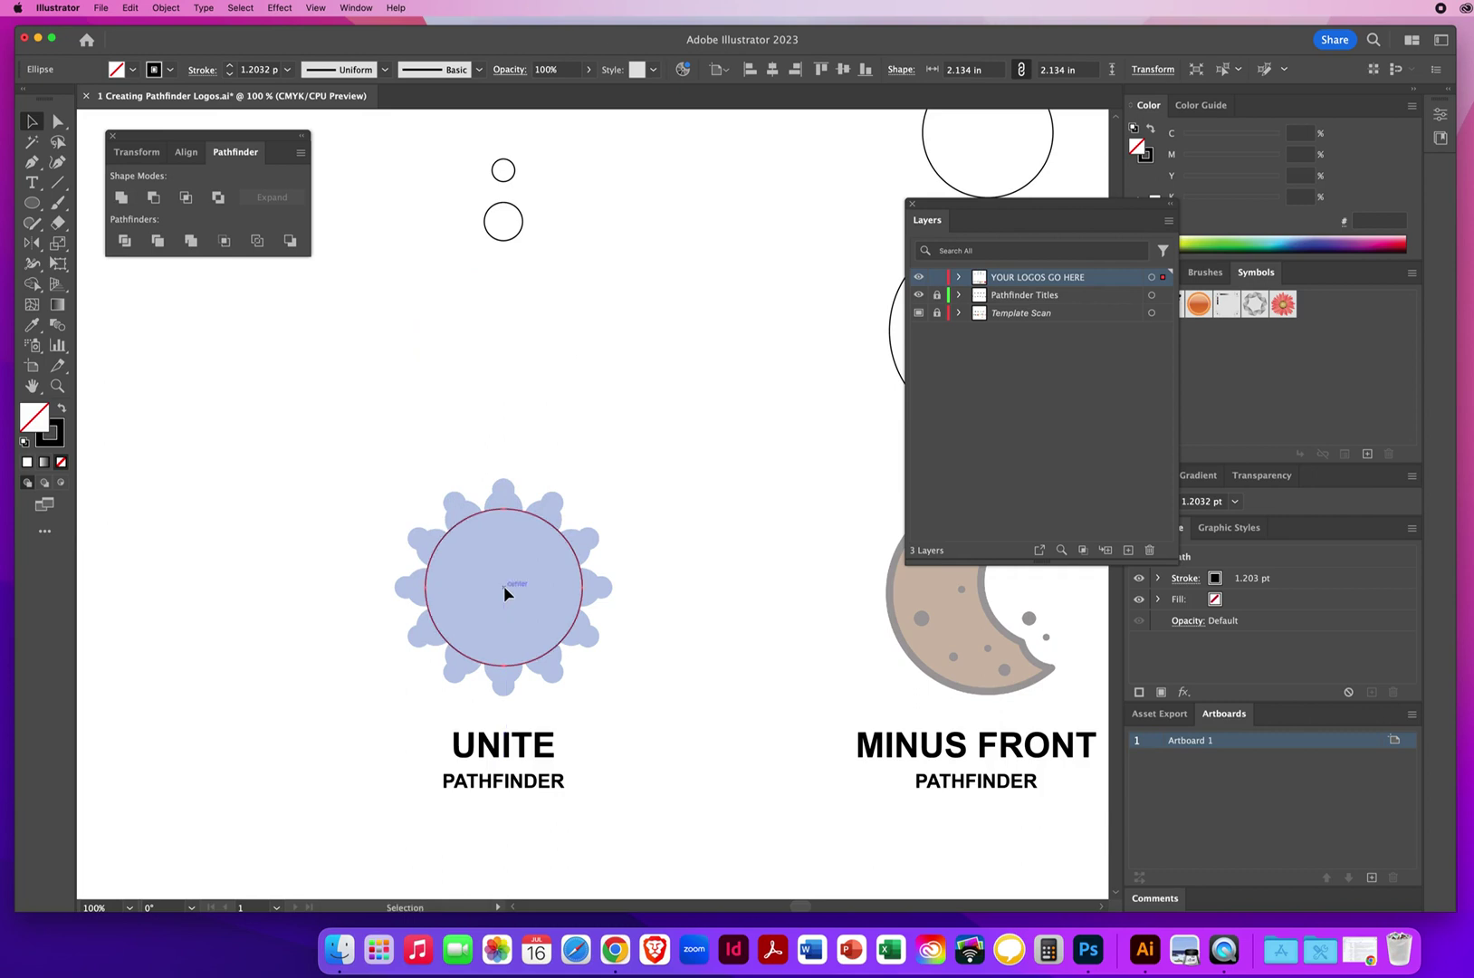
Step: Centre the medium circle on the large circle's top point and the small circle on the medium circle's top point
click(517, 235)
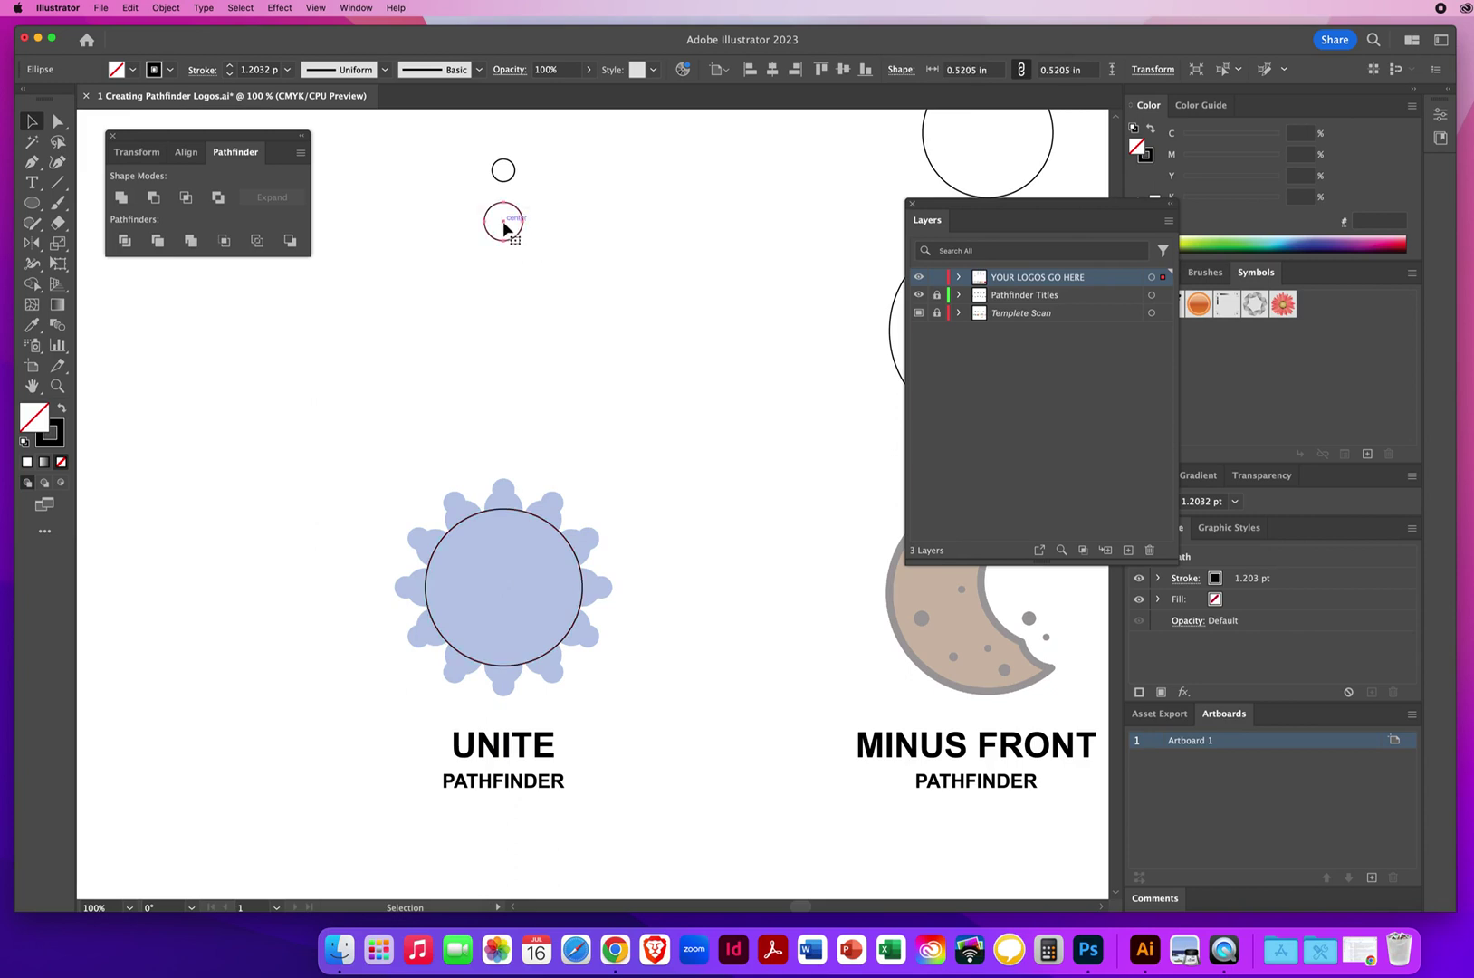
drag(507, 226, 505, 516)
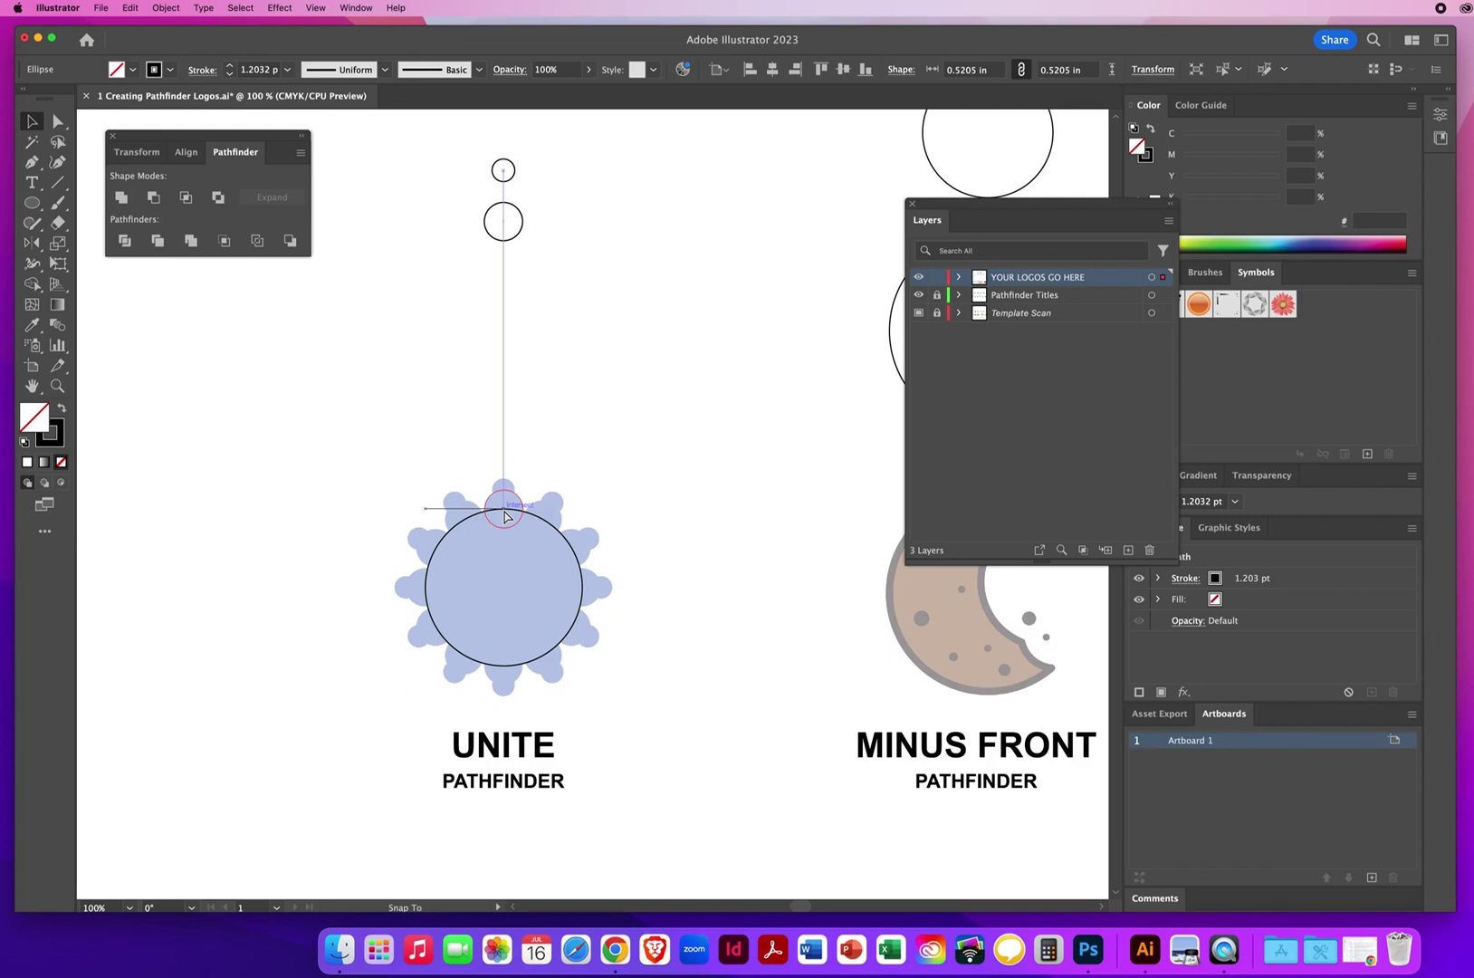
drag(504, 516, 504, 517)
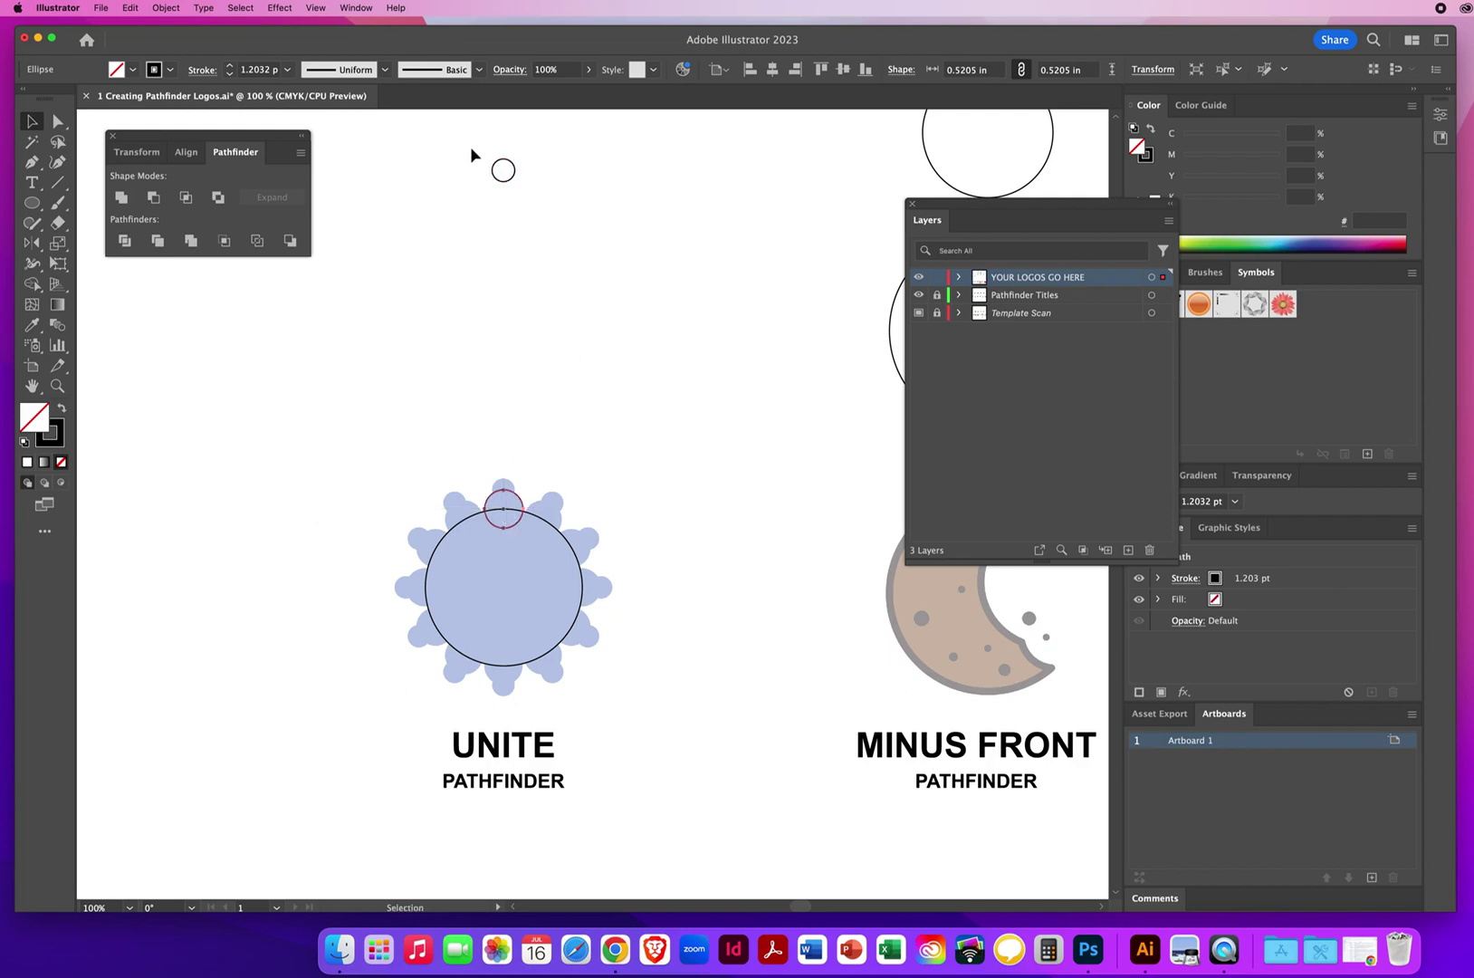
drag(503, 171, 505, 497)
Step: Rotate a copy of the small and medium circles by 30° around the large circle's centre
drag(496, 468, 552, 526)
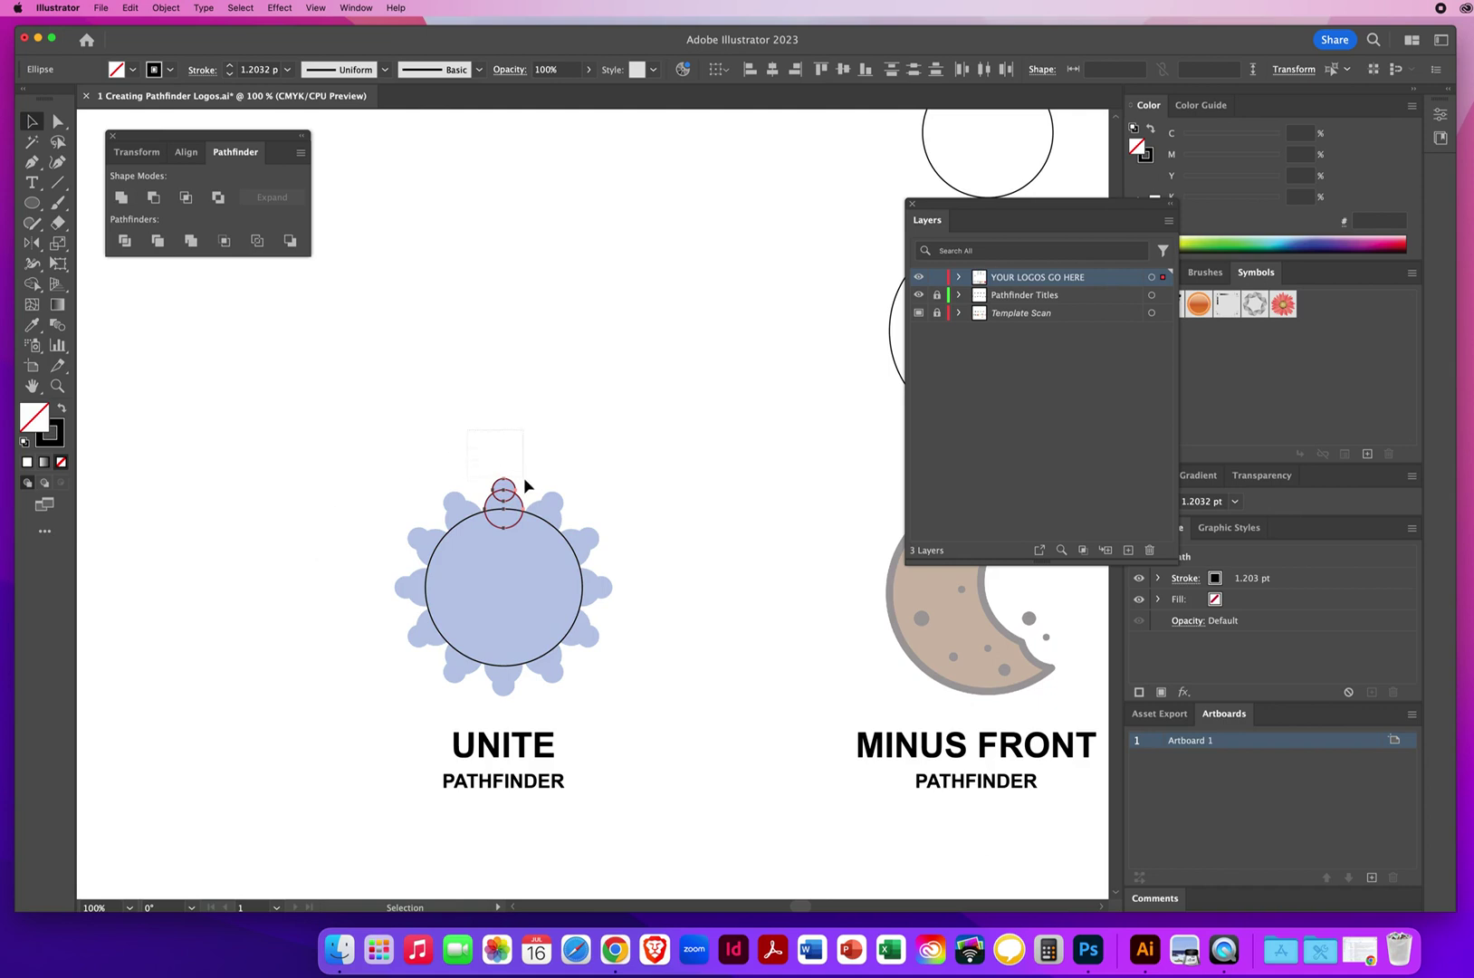
drag(535, 500, 537, 503)
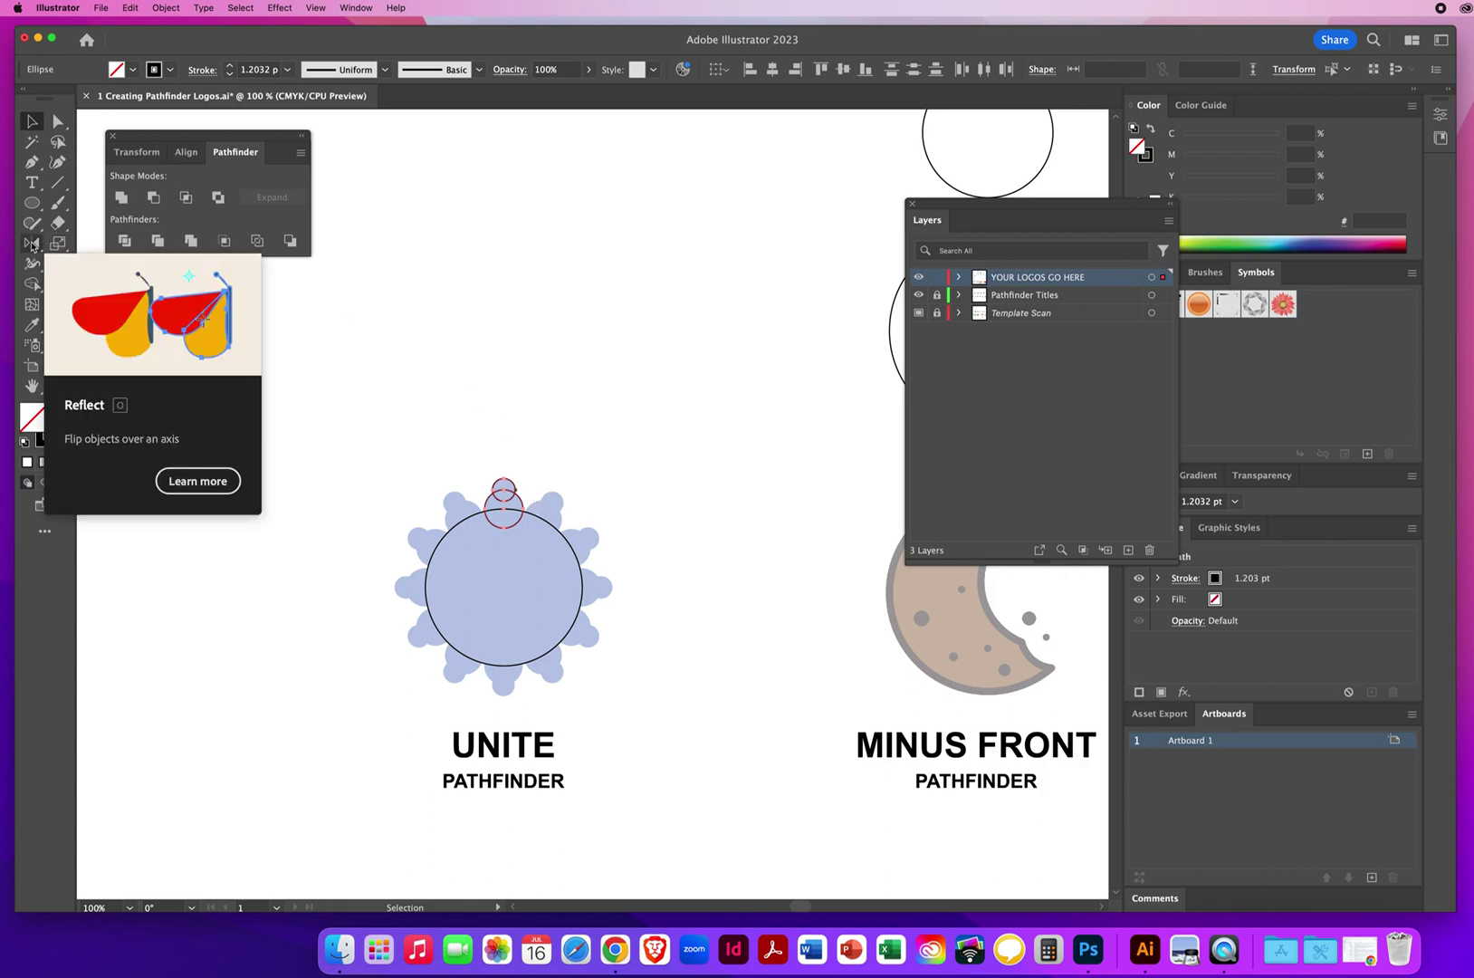
drag(32, 242, 97, 248)
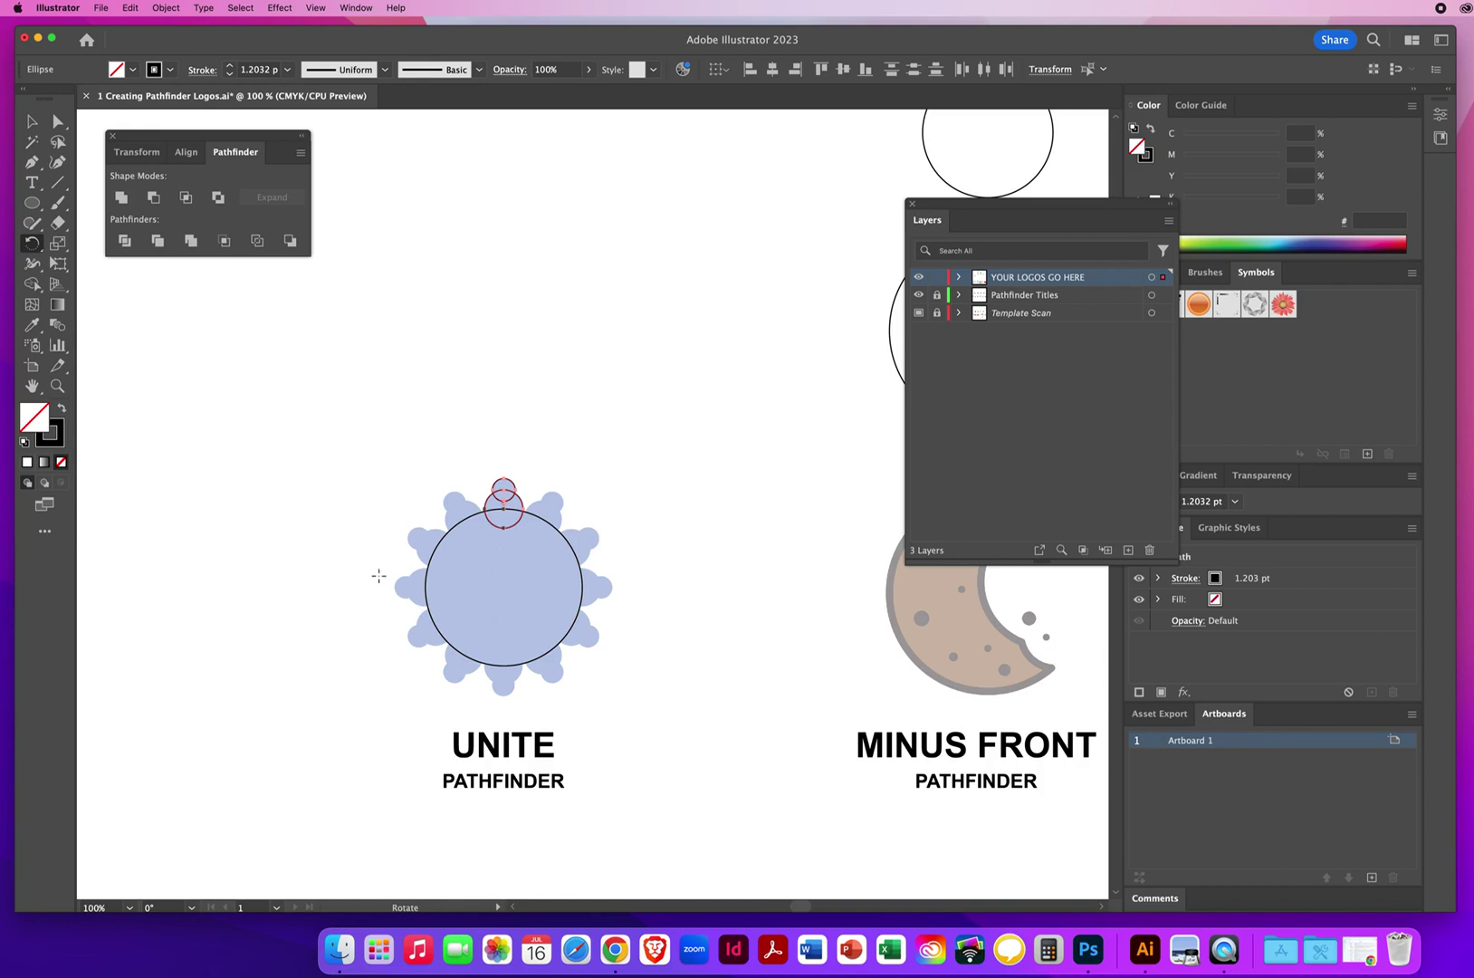
alt+click(504, 586)
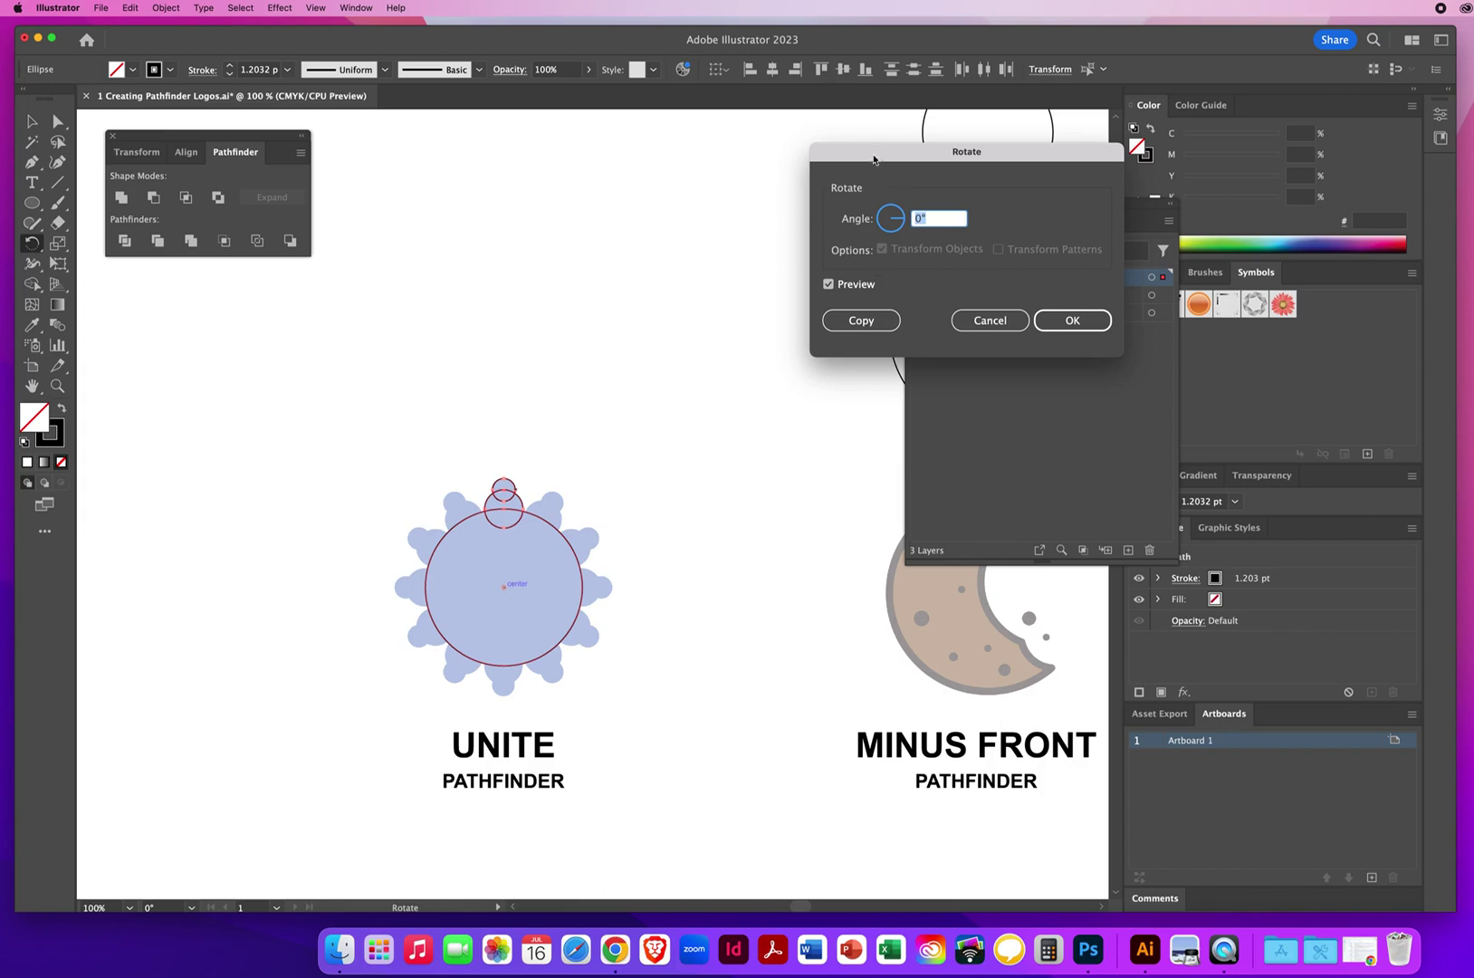
drag(868, 158, 499, 186)
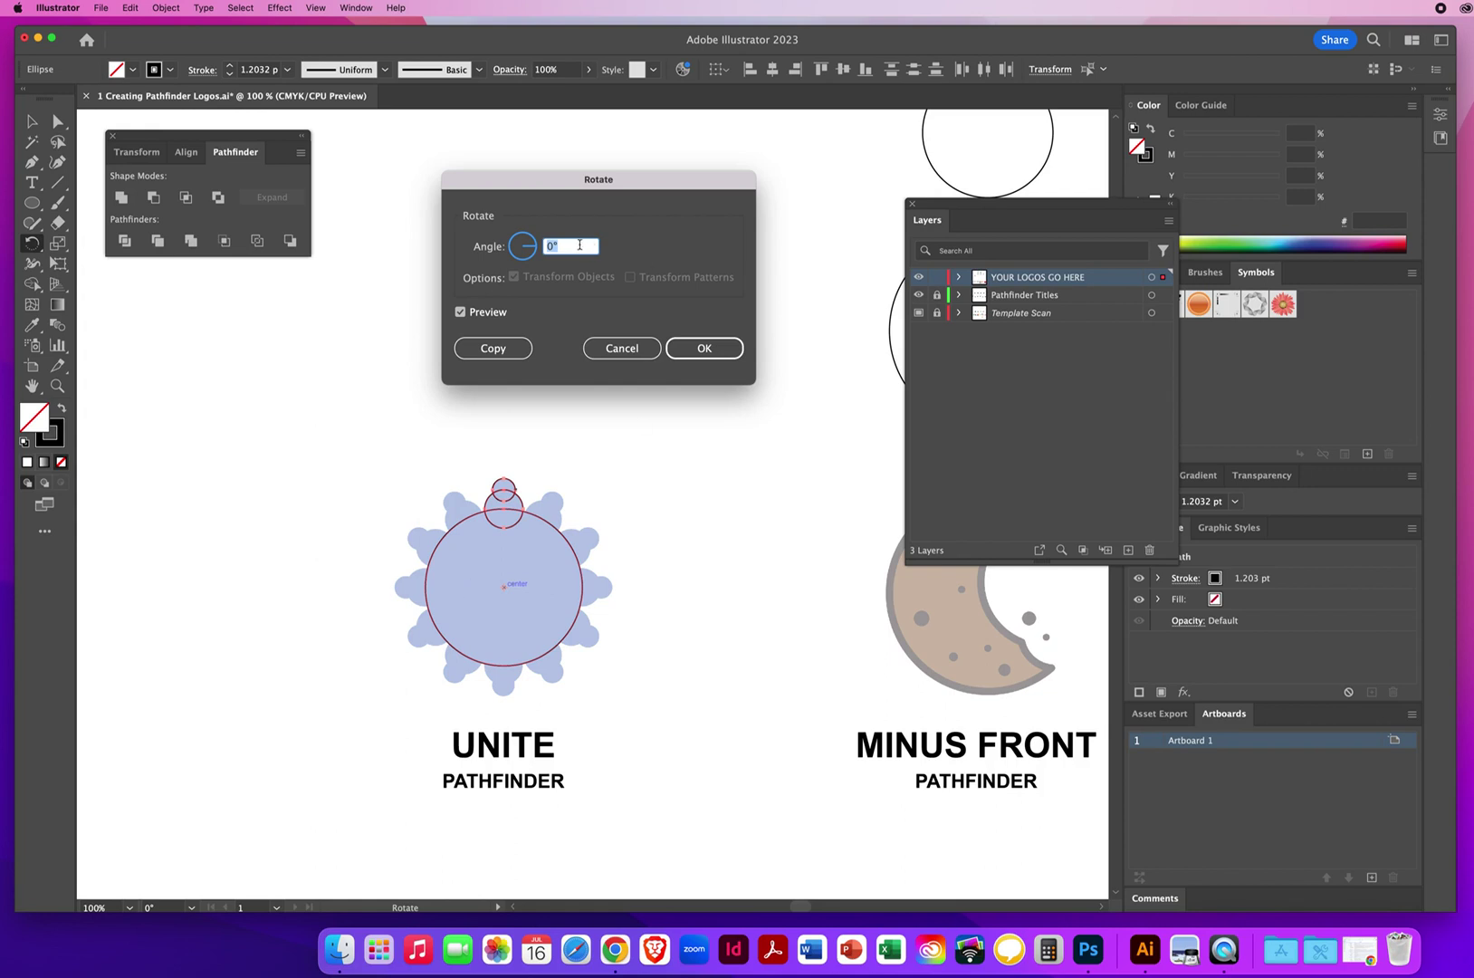
text(30)
click(460, 312)
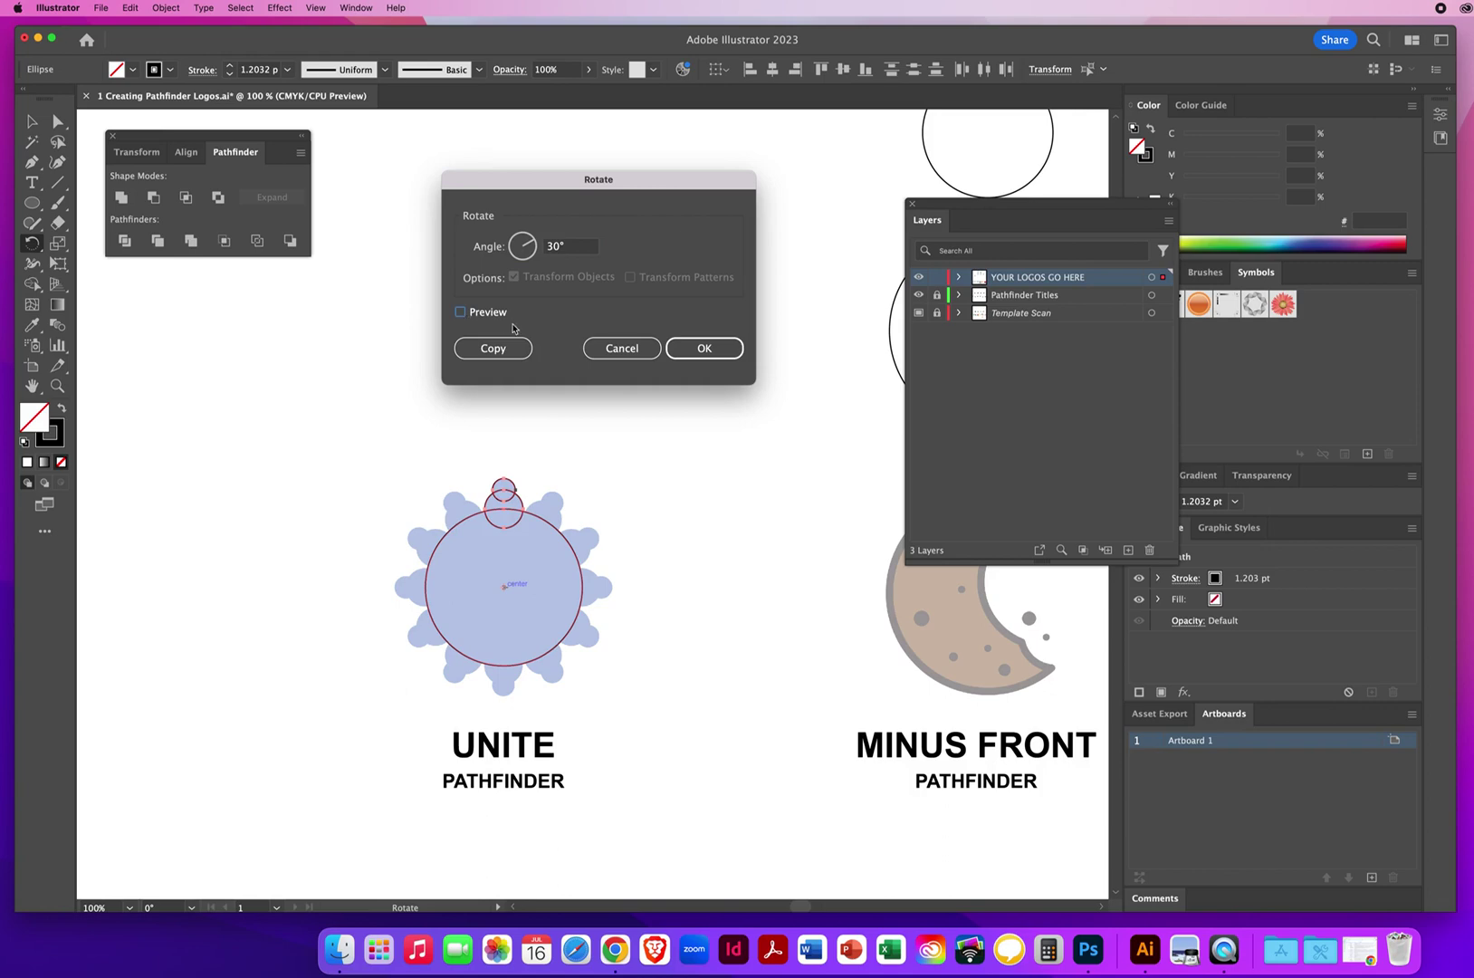
click(460, 312)
click(460, 313)
click(460, 312)
click(460, 312)
click(460, 312)
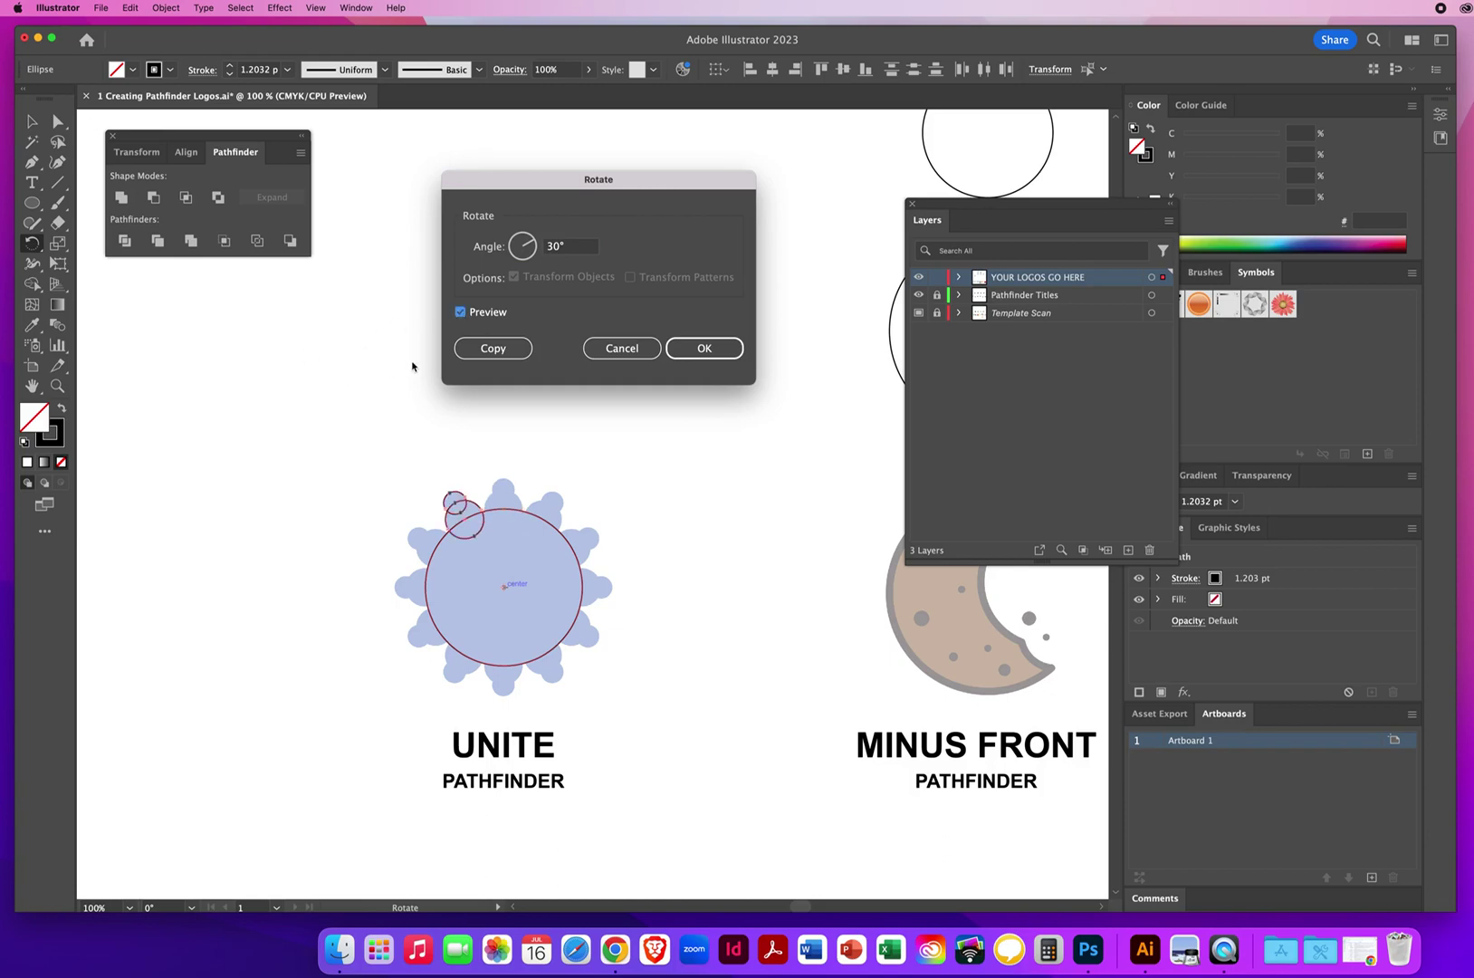
click(482, 353)
click(494, 351)
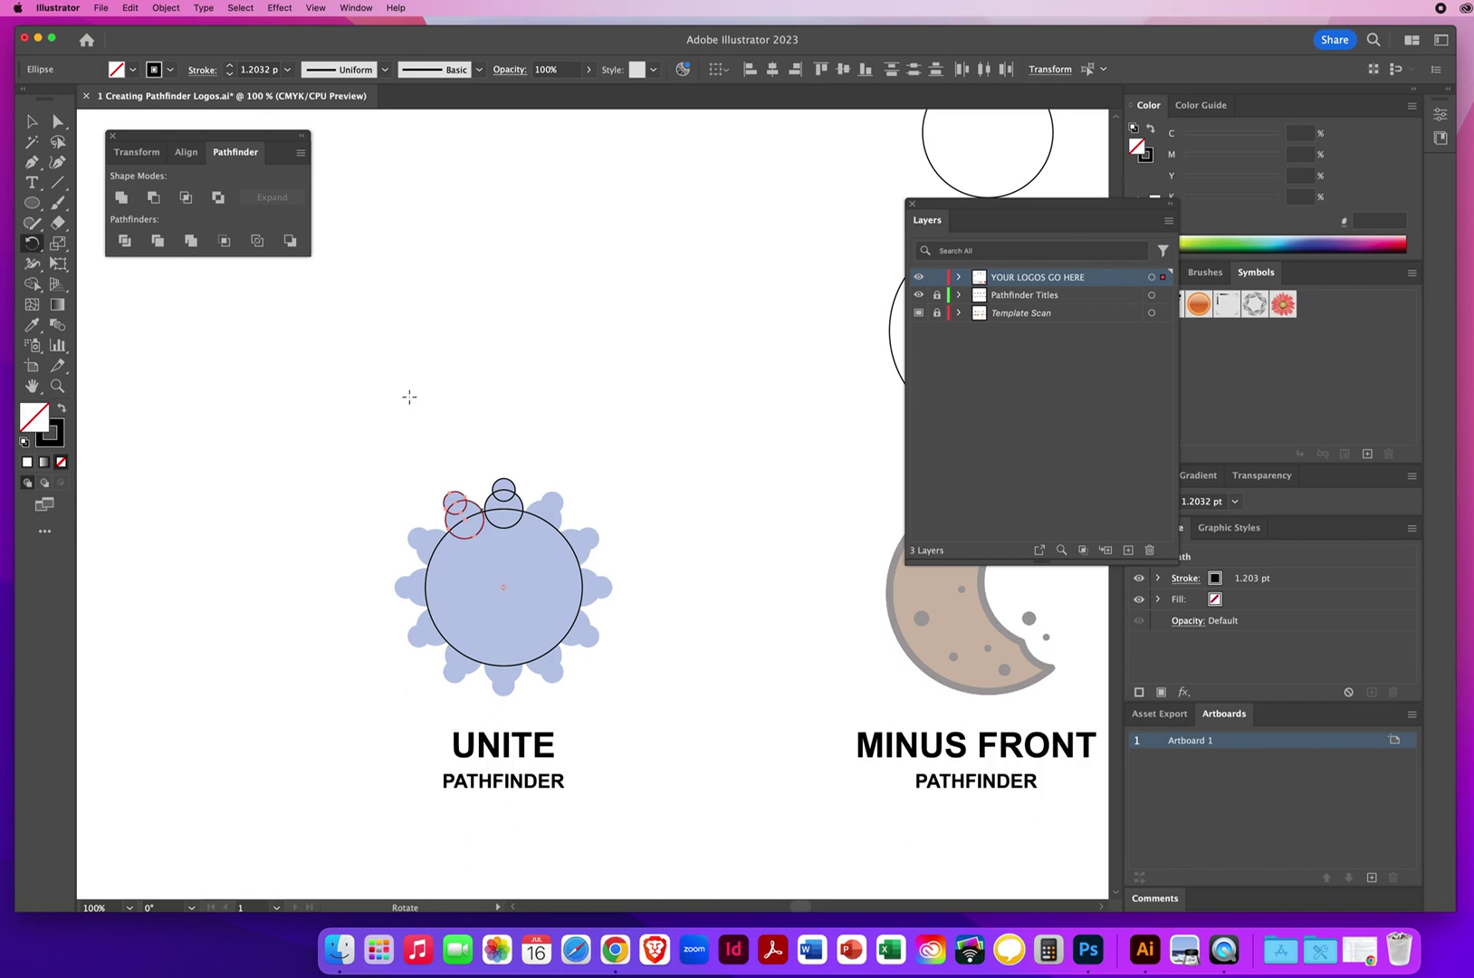
Step: Repeat the 30° rotated copy until the circle pairs form a full ring of twelve petals around the large circle
key(super)
key(super+d)
key(super)
key(super+d)
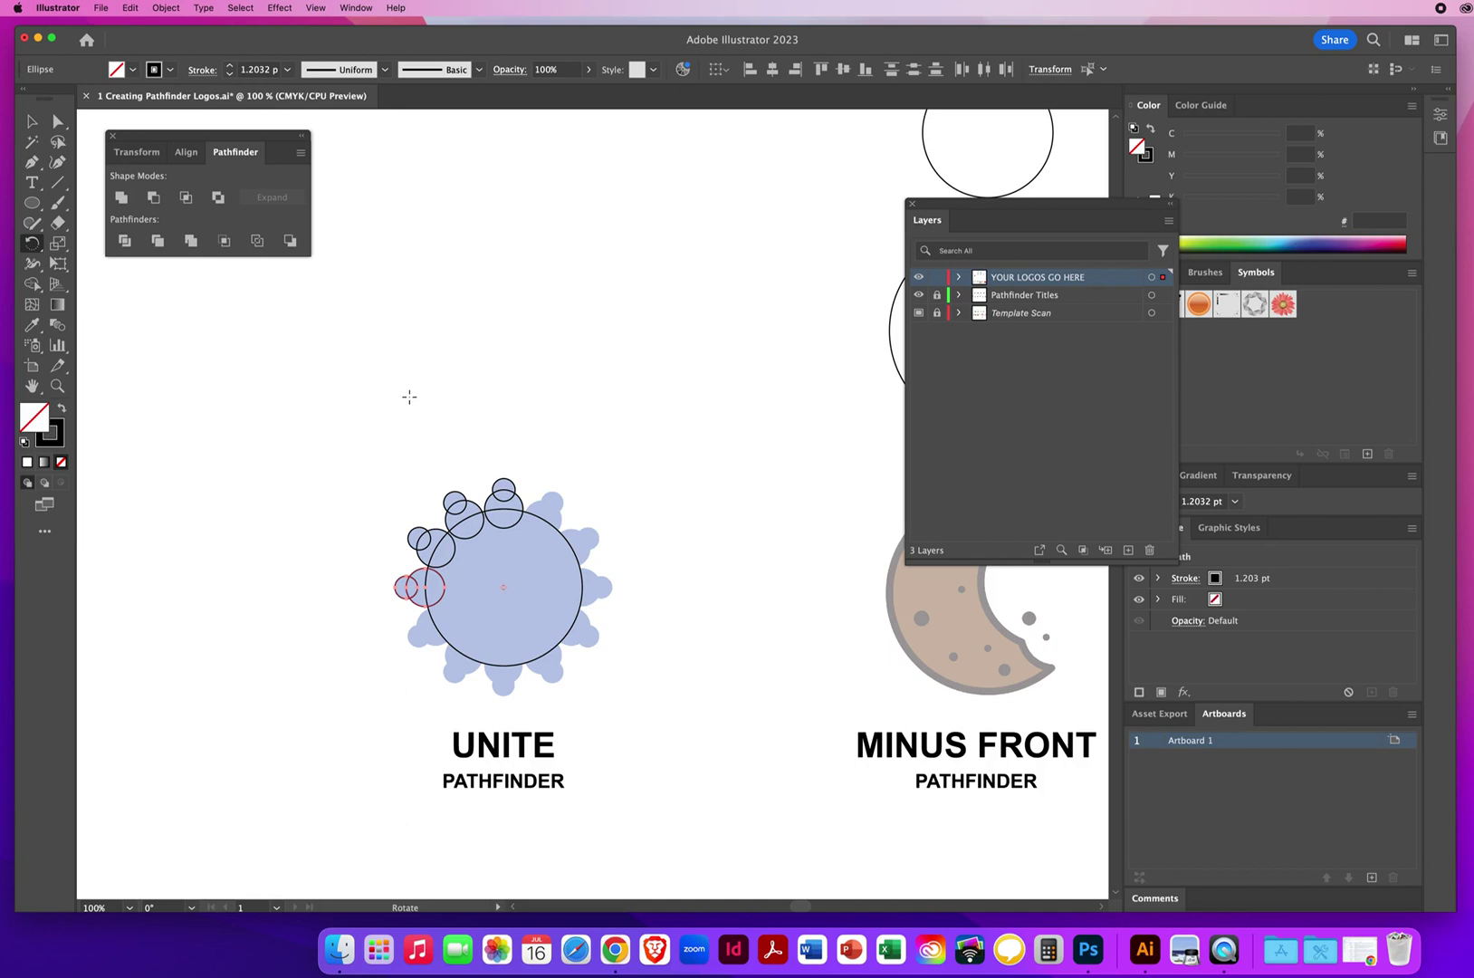
key(v)
key(ctrl+d)
key(super+d)
key(super+d)
key(super+d)
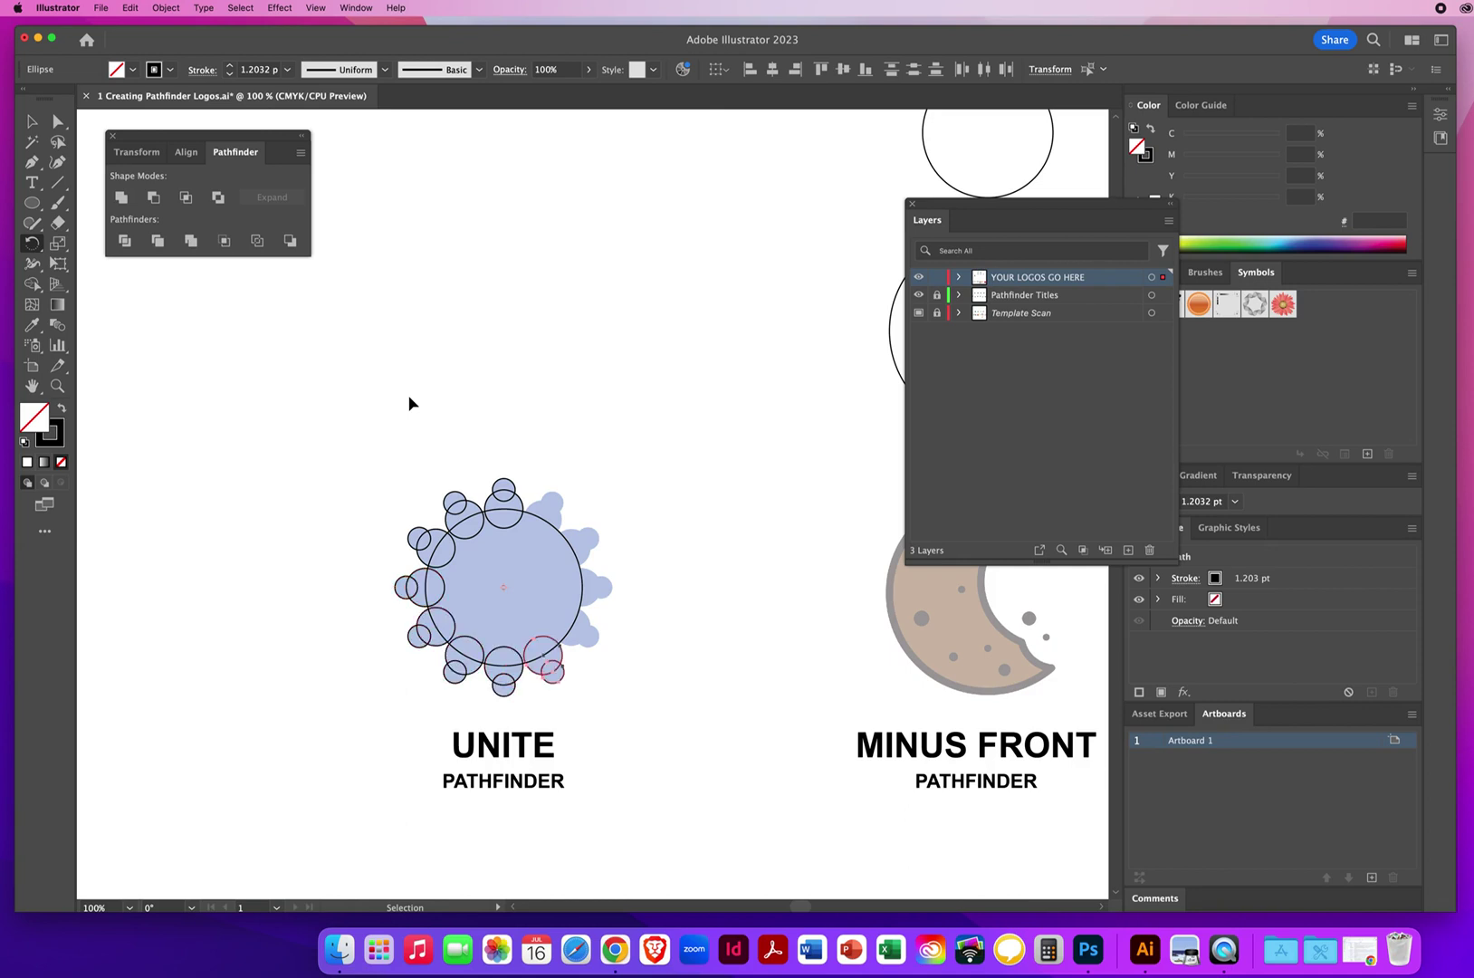
key(super+d)
key(super+d)
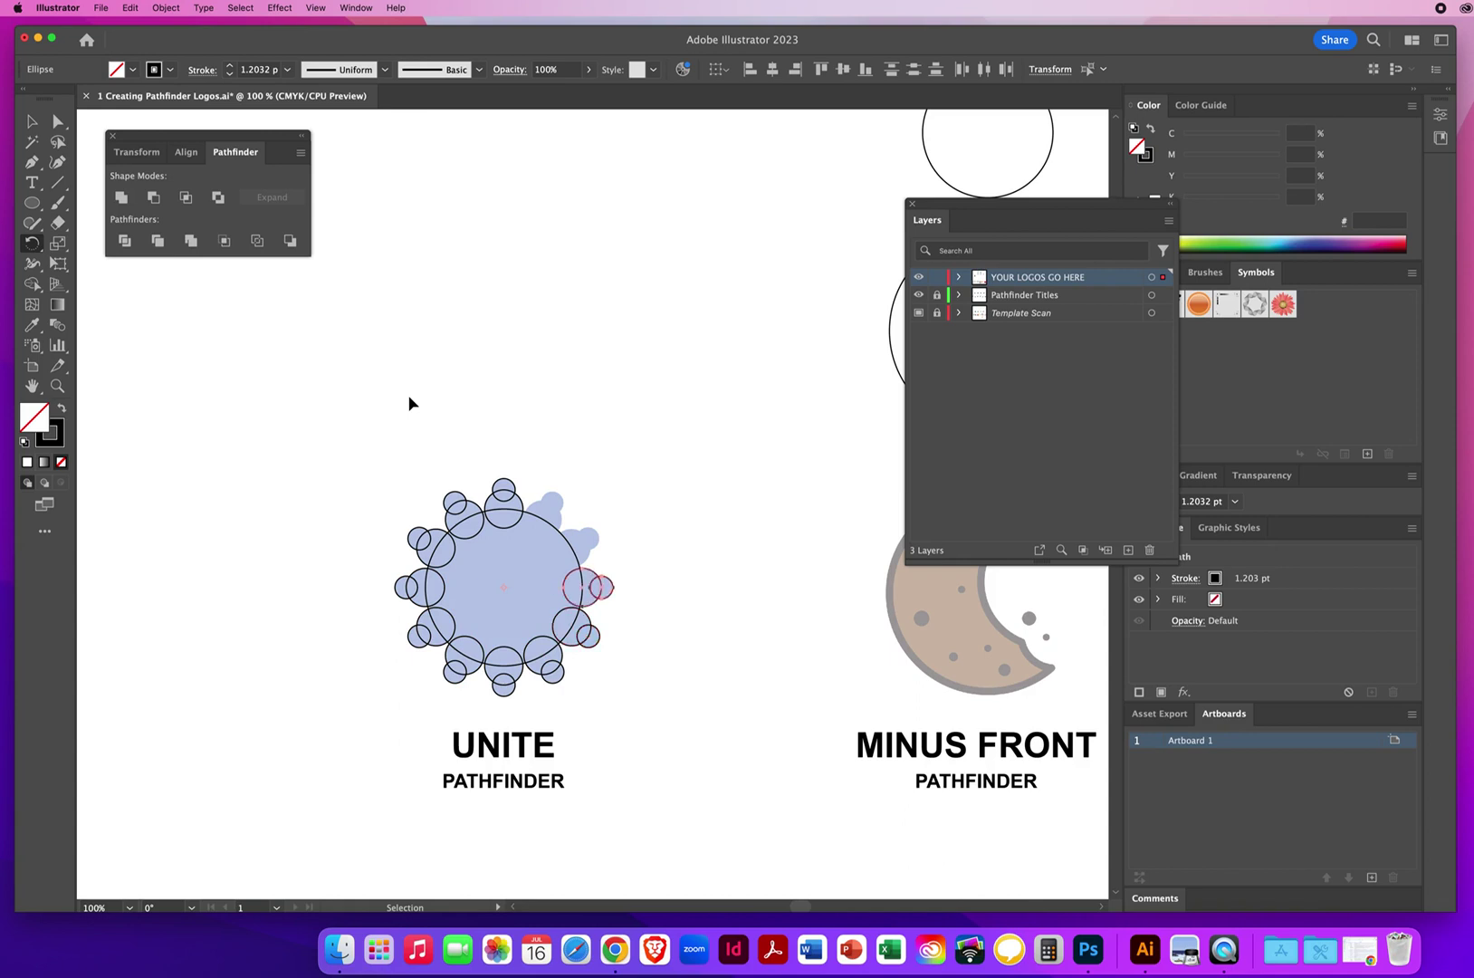
key(super+d)
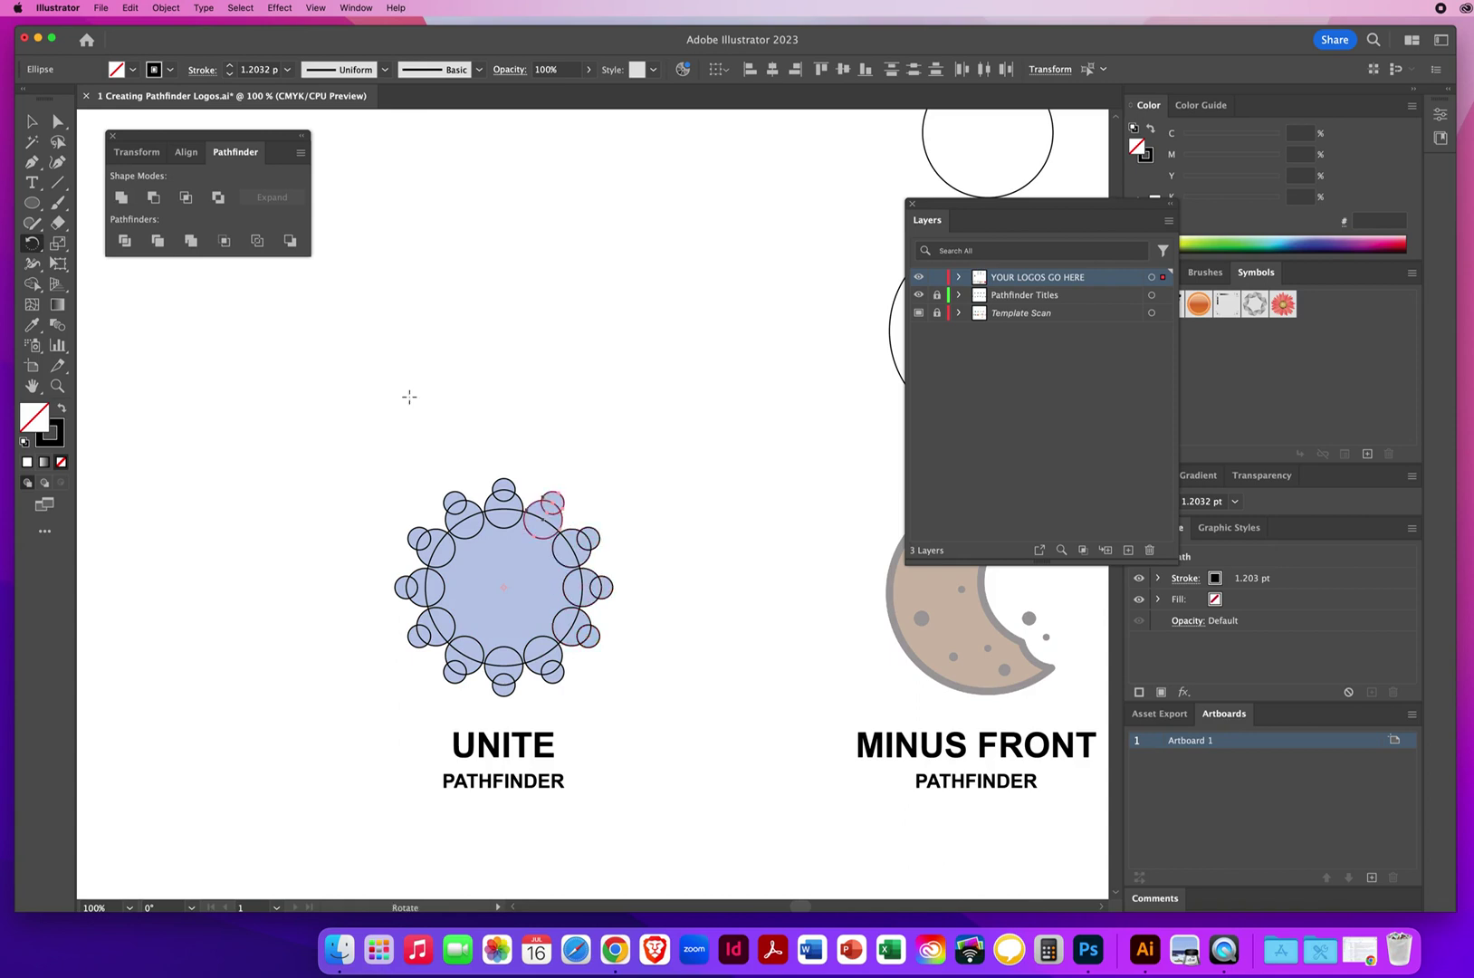
Step: Merge all the flower's circles into a single outline with the Unite shape mode, then deselect it
click(32, 120)
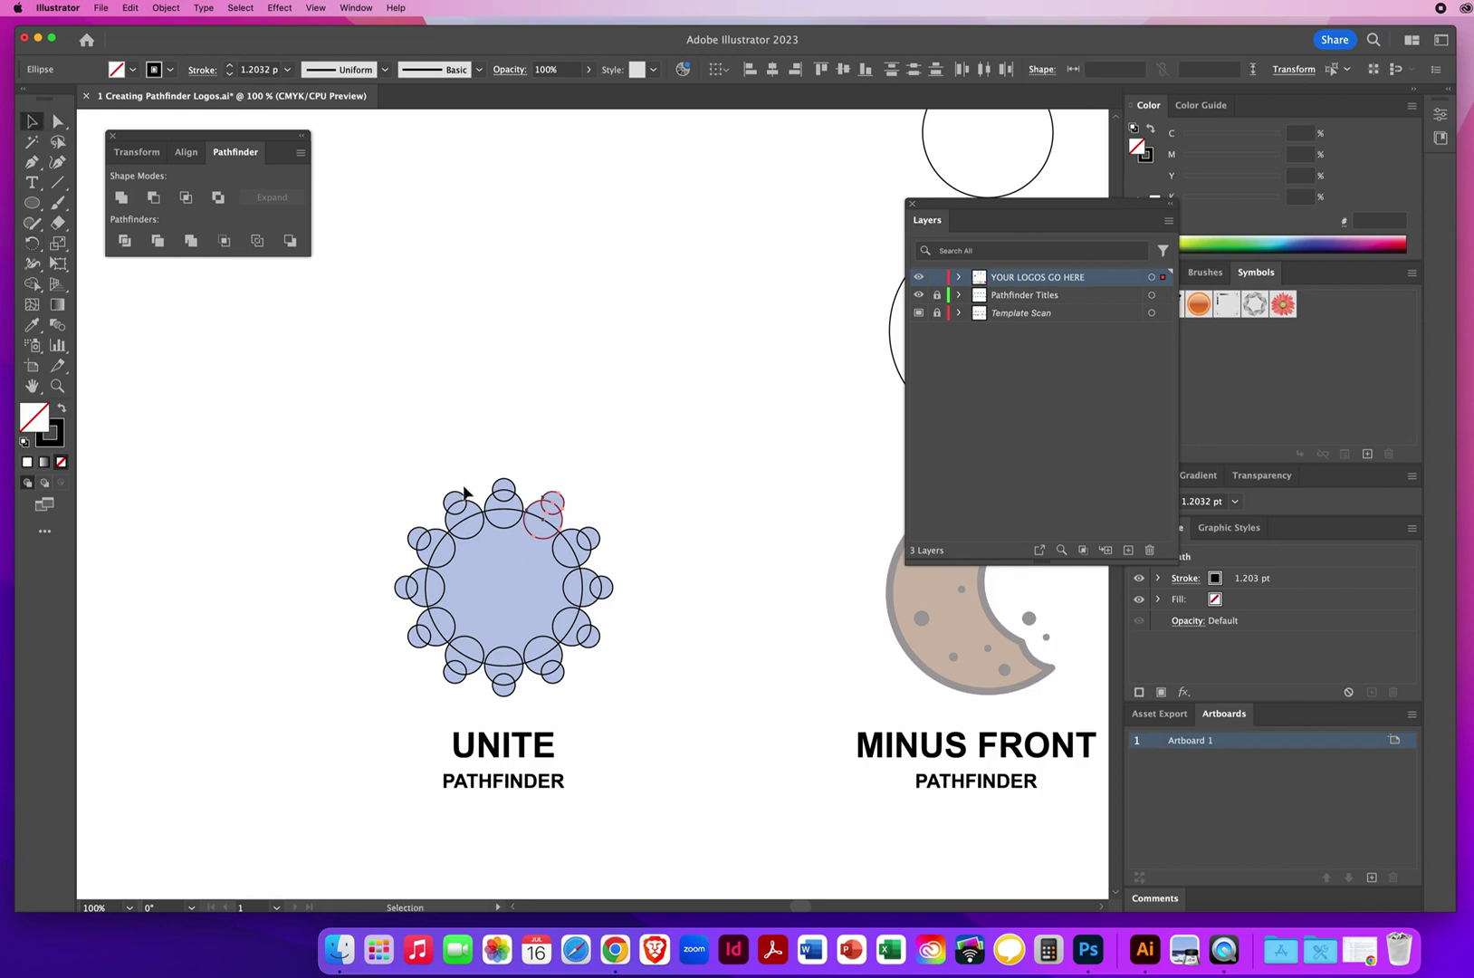
scroll(464, 492, down, 3)
scroll(365, 325, right, 1)
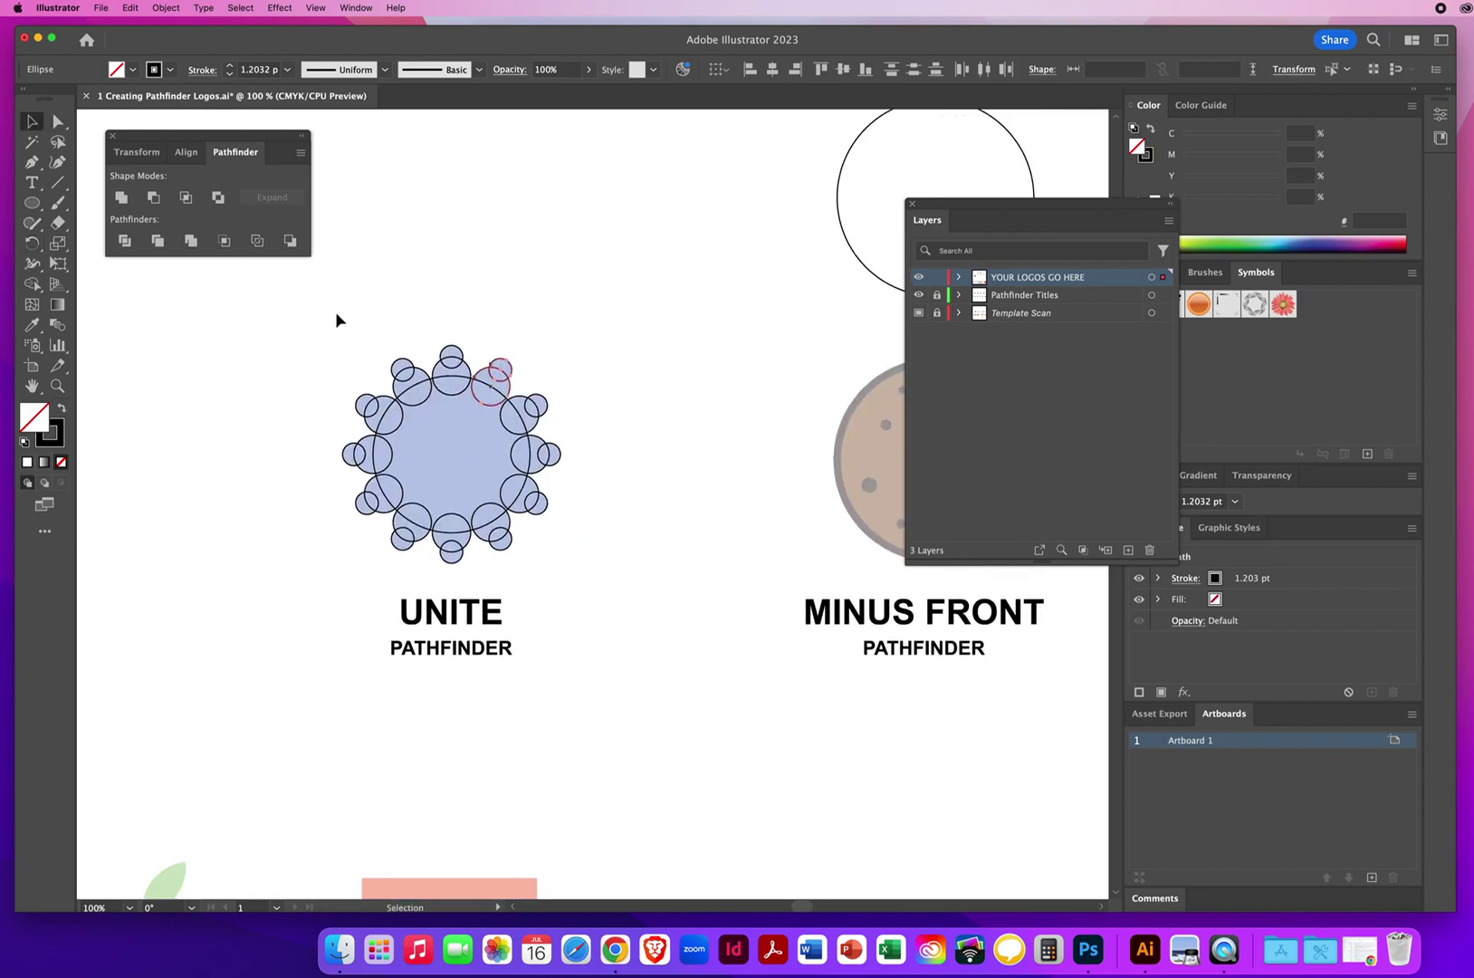
drag(336, 314, 599, 569)
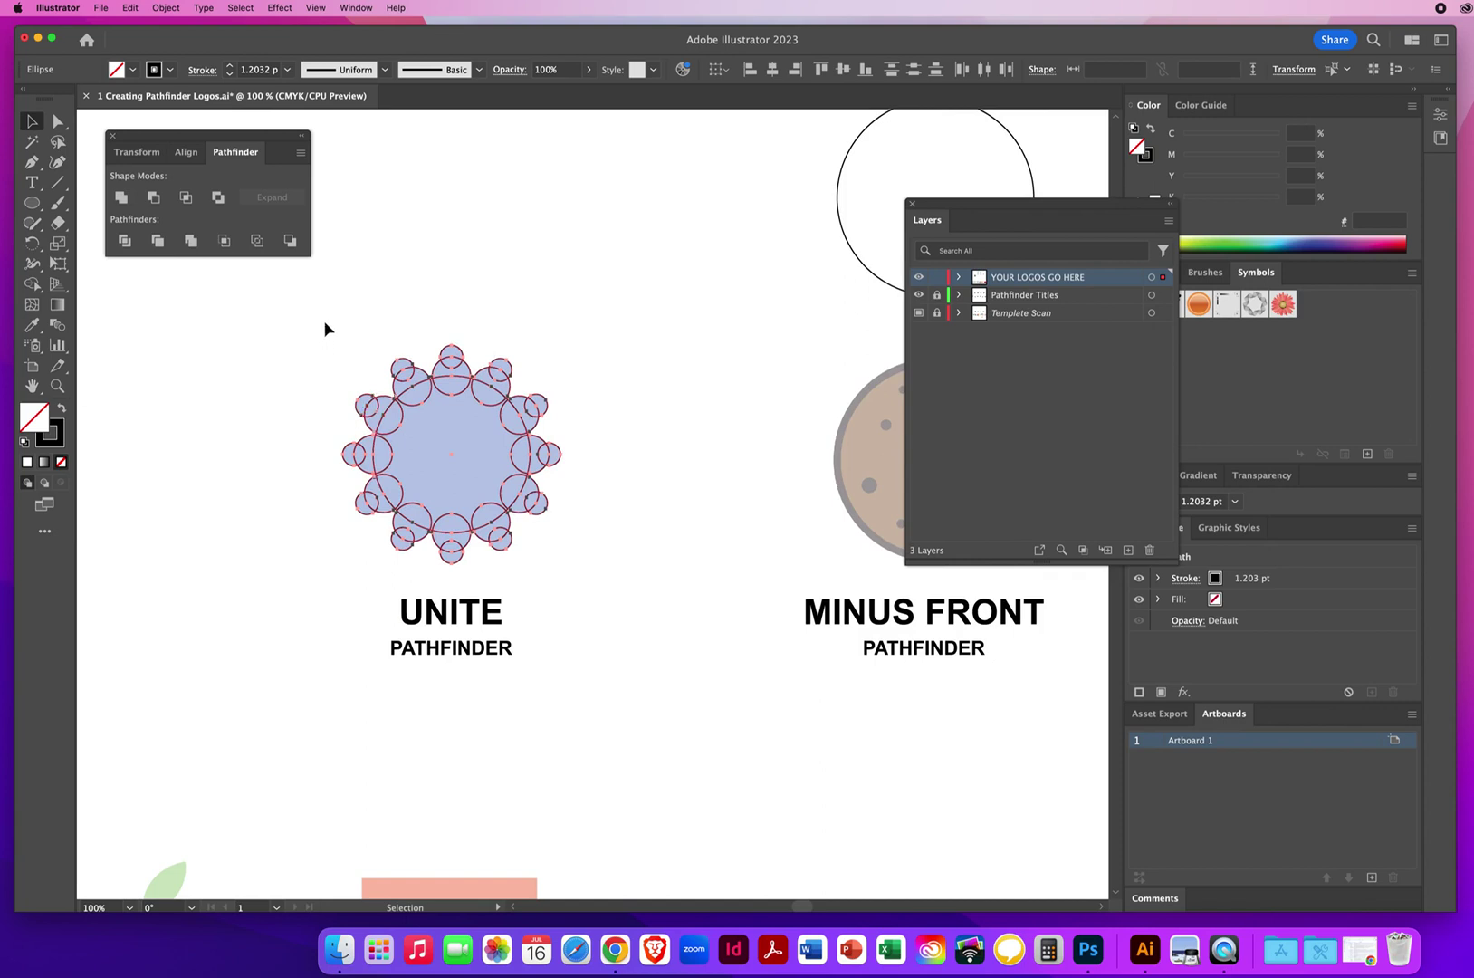
drag(347, 346, 578, 570)
click(120, 197)
click(226, 529)
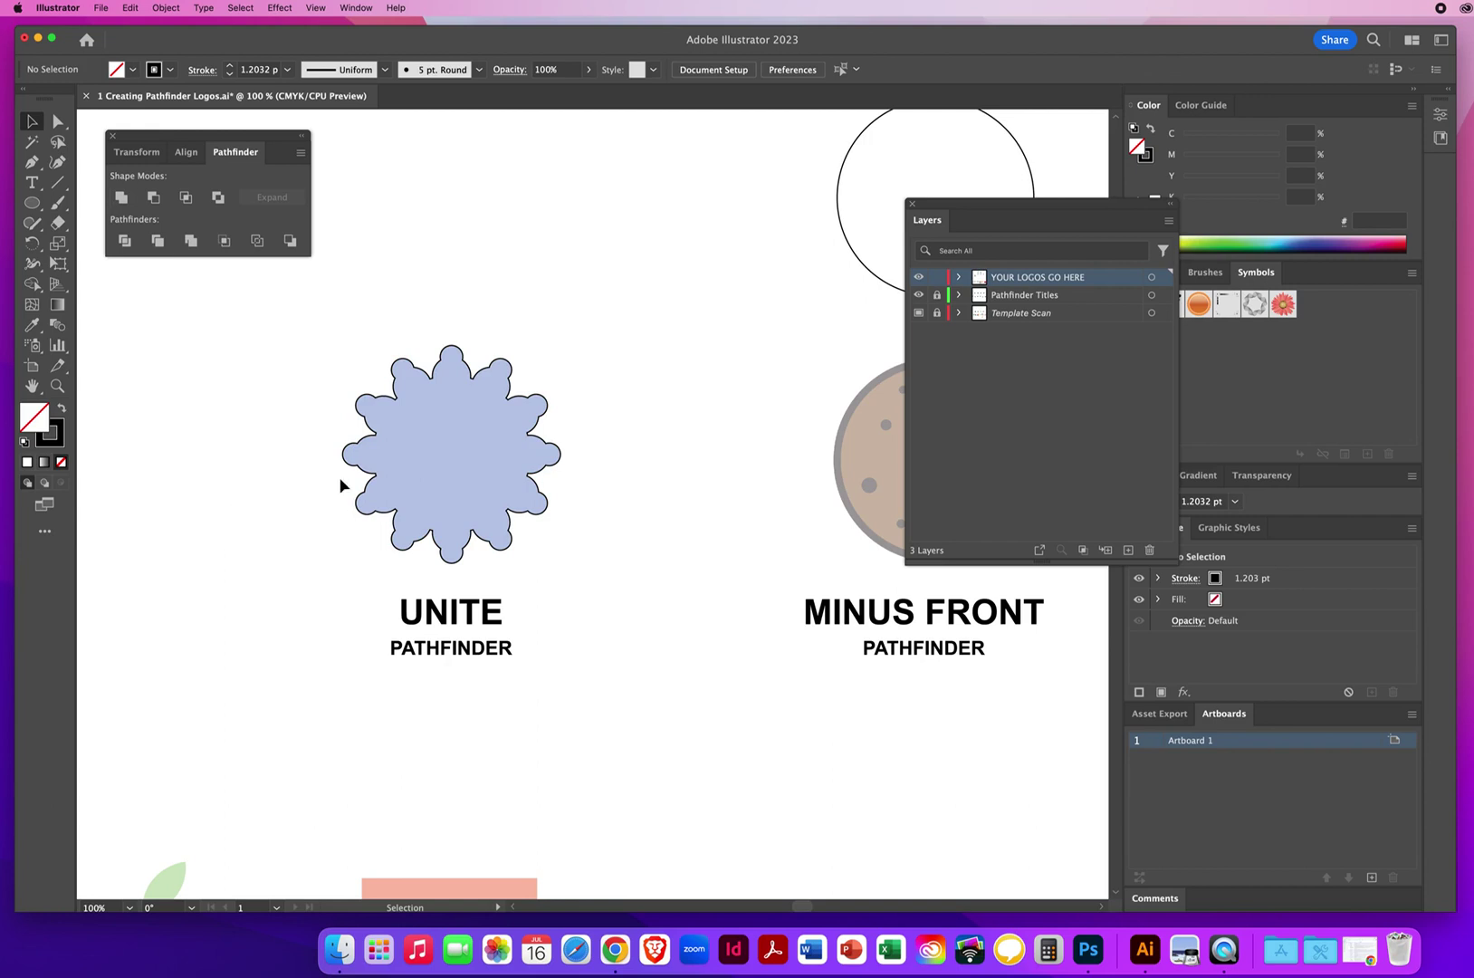
Step: Save the document to the Desktop as an Adobe Illustrator file named with the author's last and first name followed by PathfinderLogos
click(101, 7)
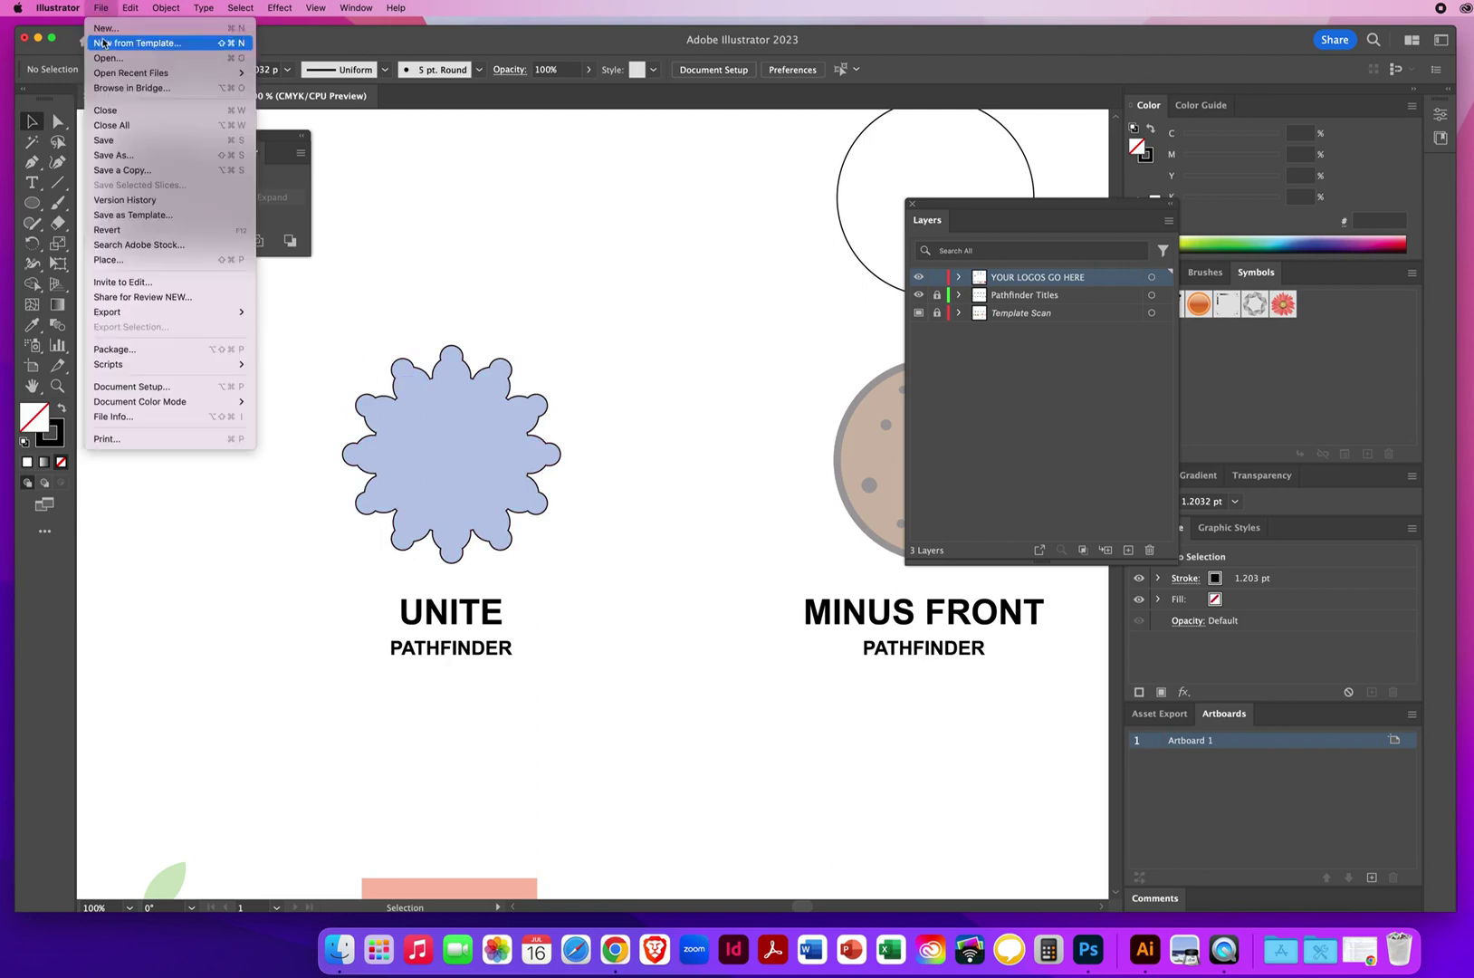
click(105, 156)
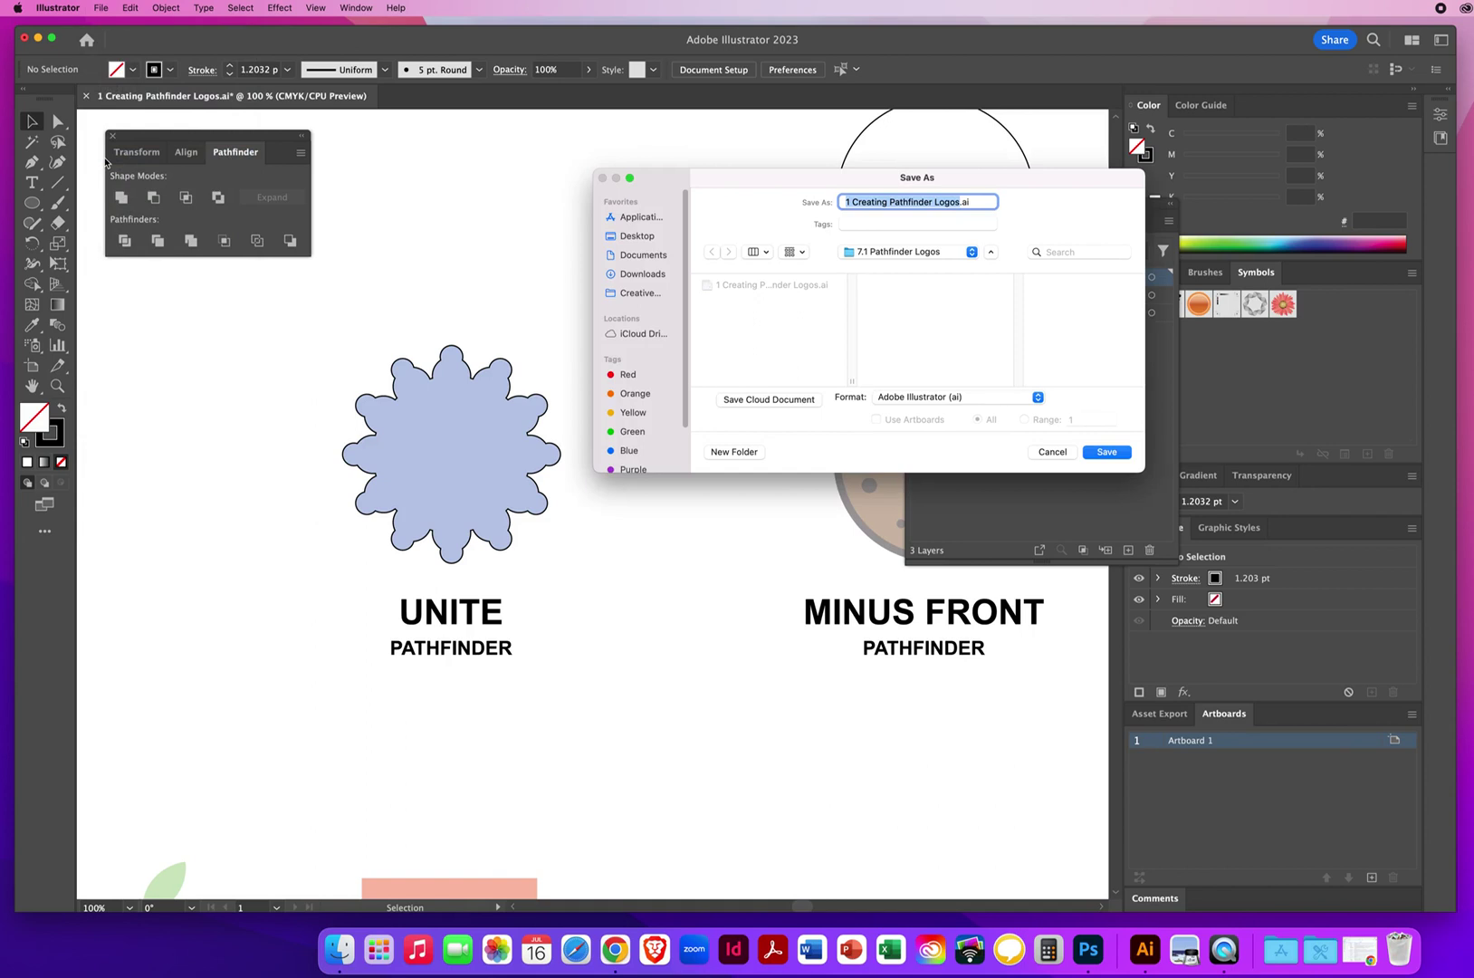
text(N)
text(ielsenChris)
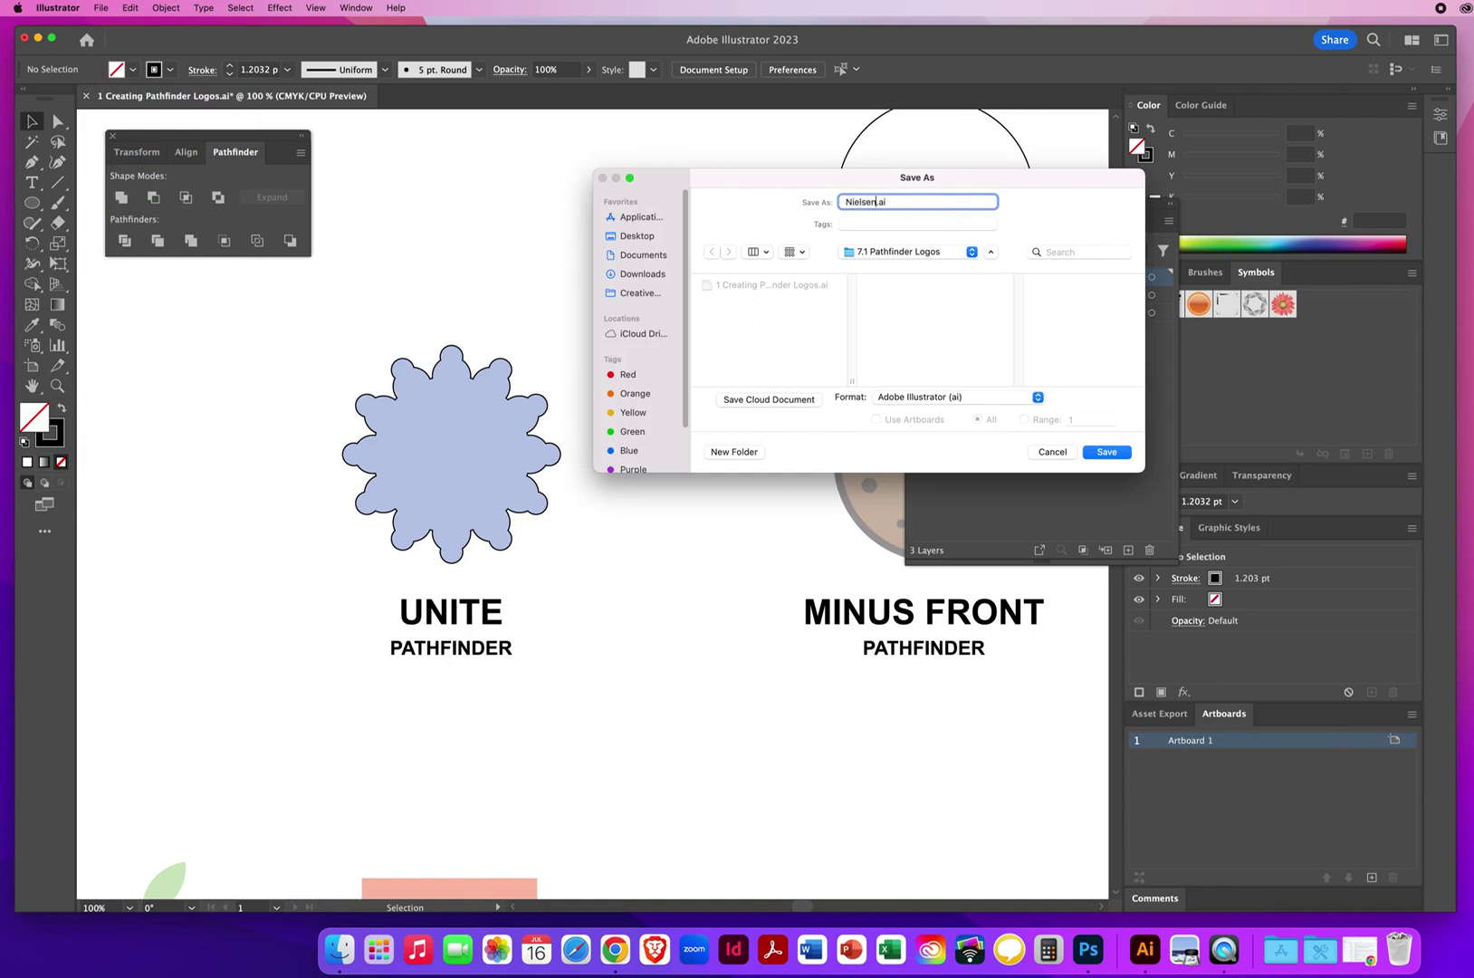
text(PathfinderLogos)
click(631, 236)
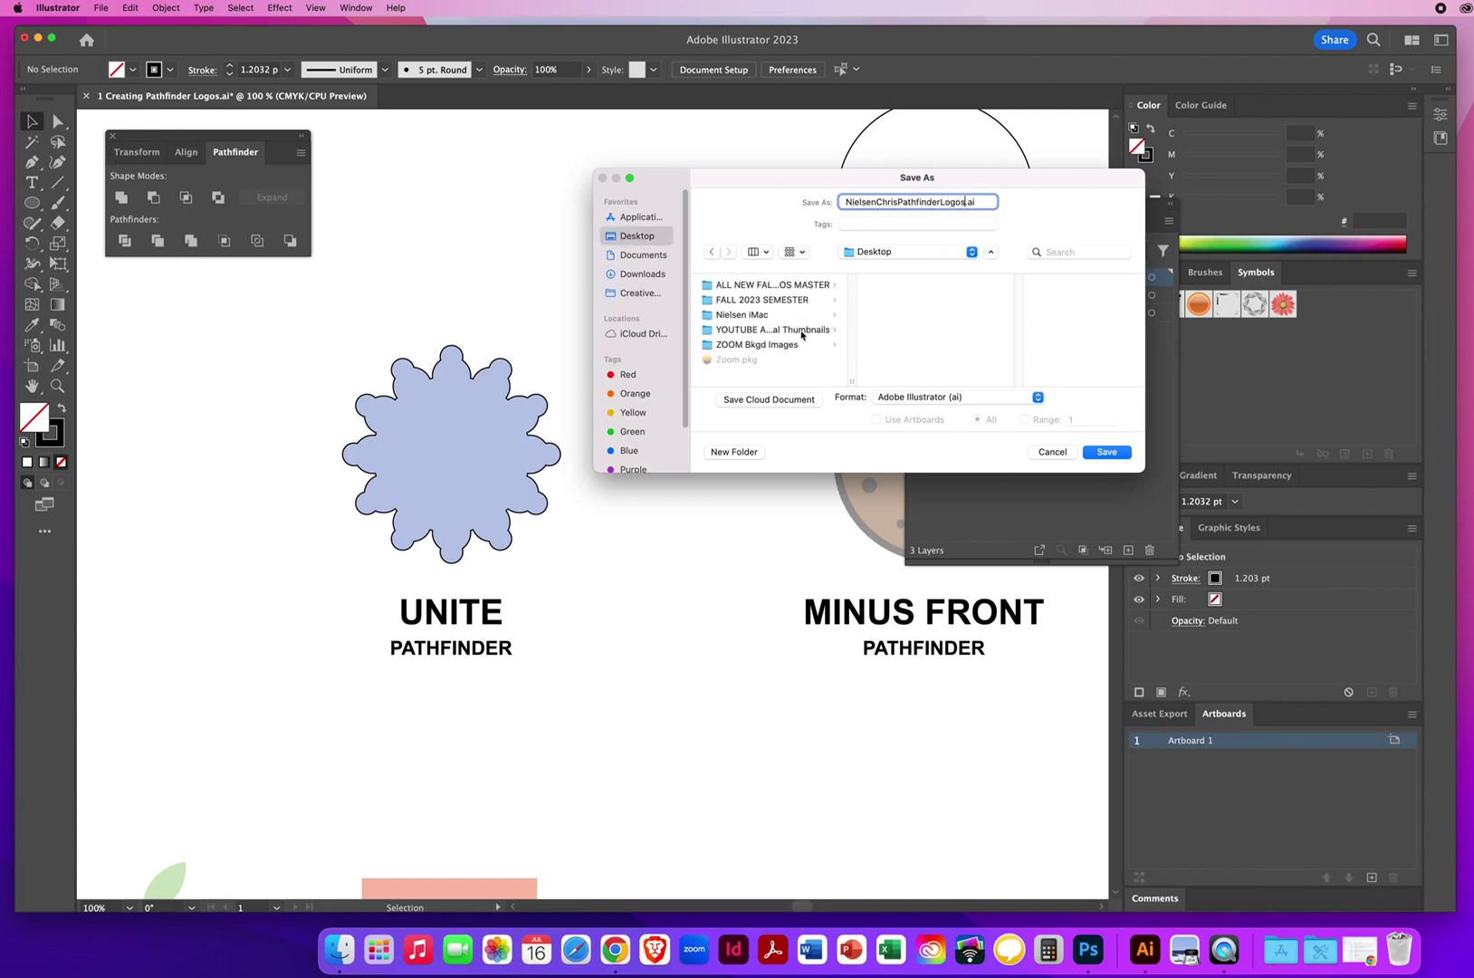
click(1105, 453)
click(575, 671)
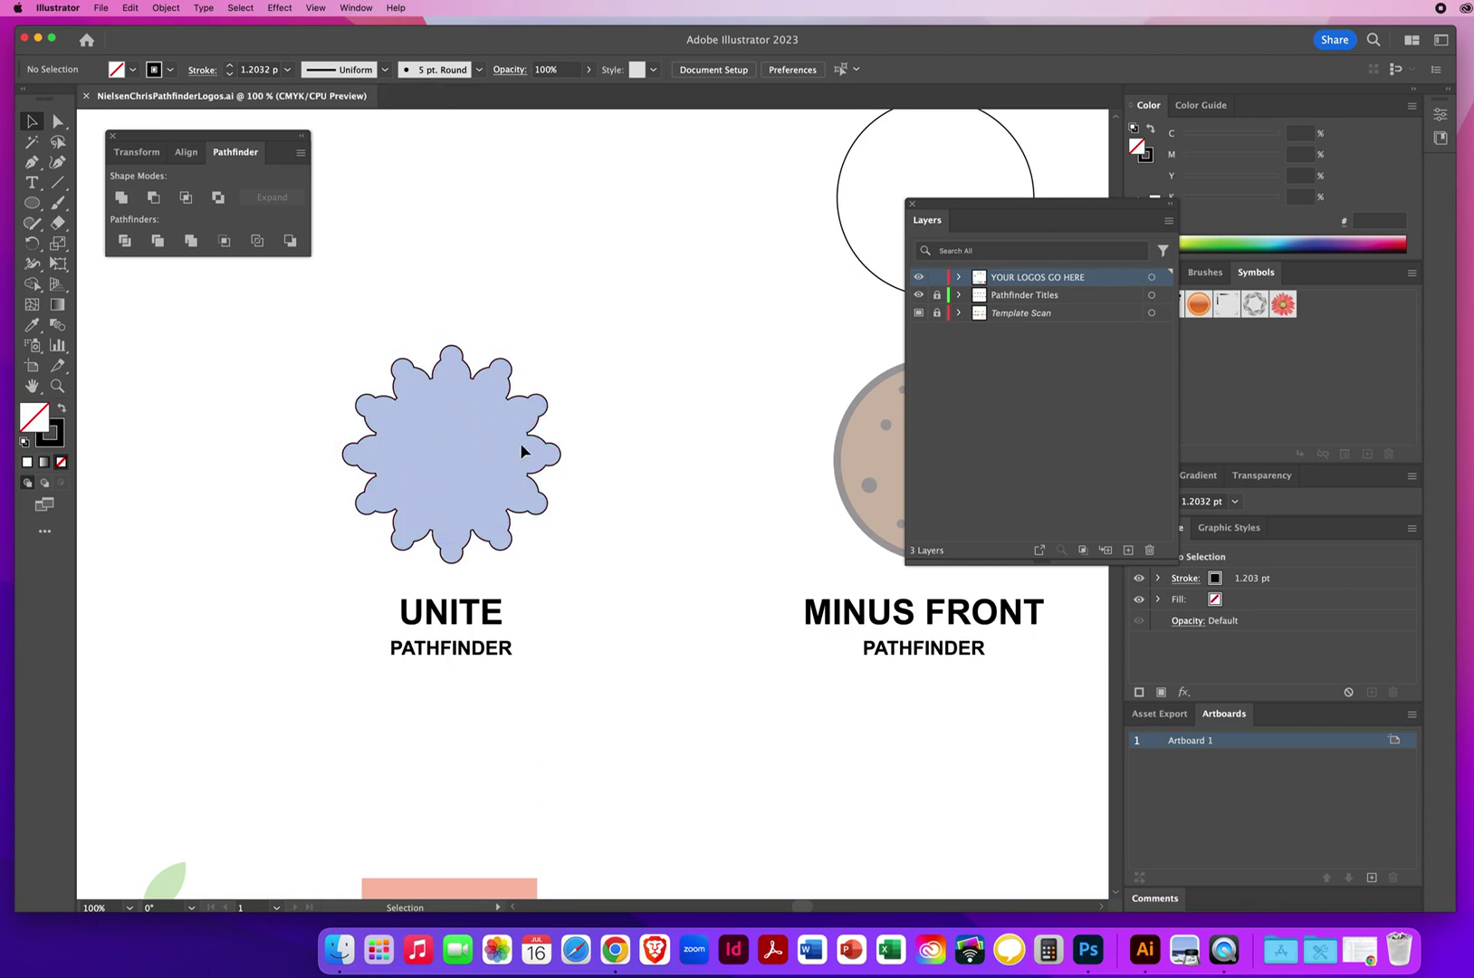
Step: Move the large circle above the MINUS FRONT logo onto the cookie template, matching its outer edge
key(space)
drag(800, 433, 399, 612)
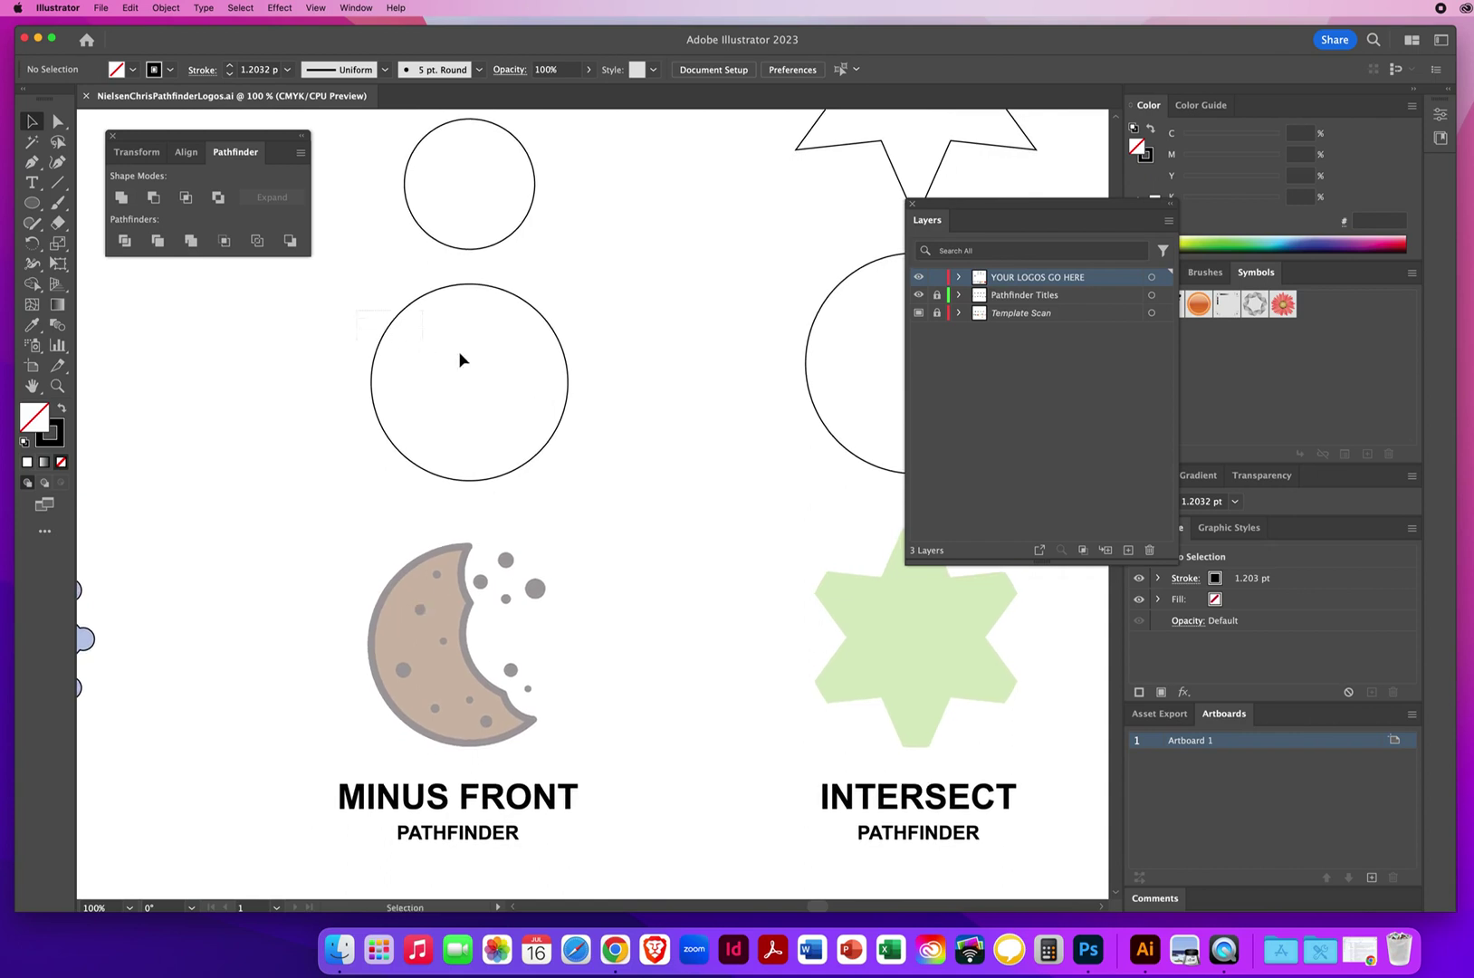
click(489, 367)
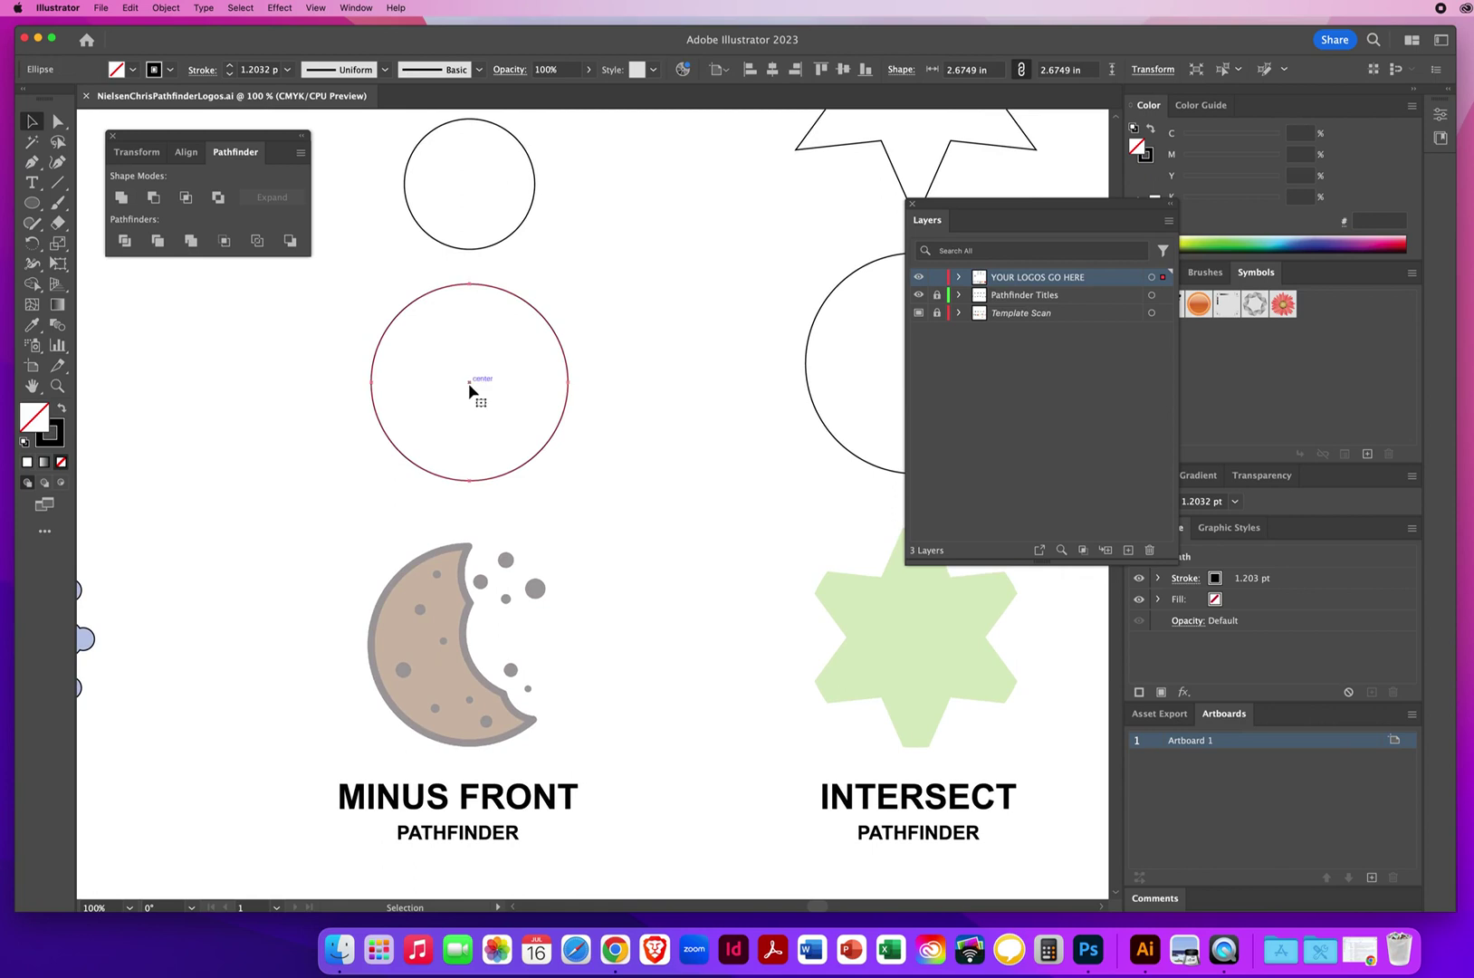
drag(468, 382, 470, 648)
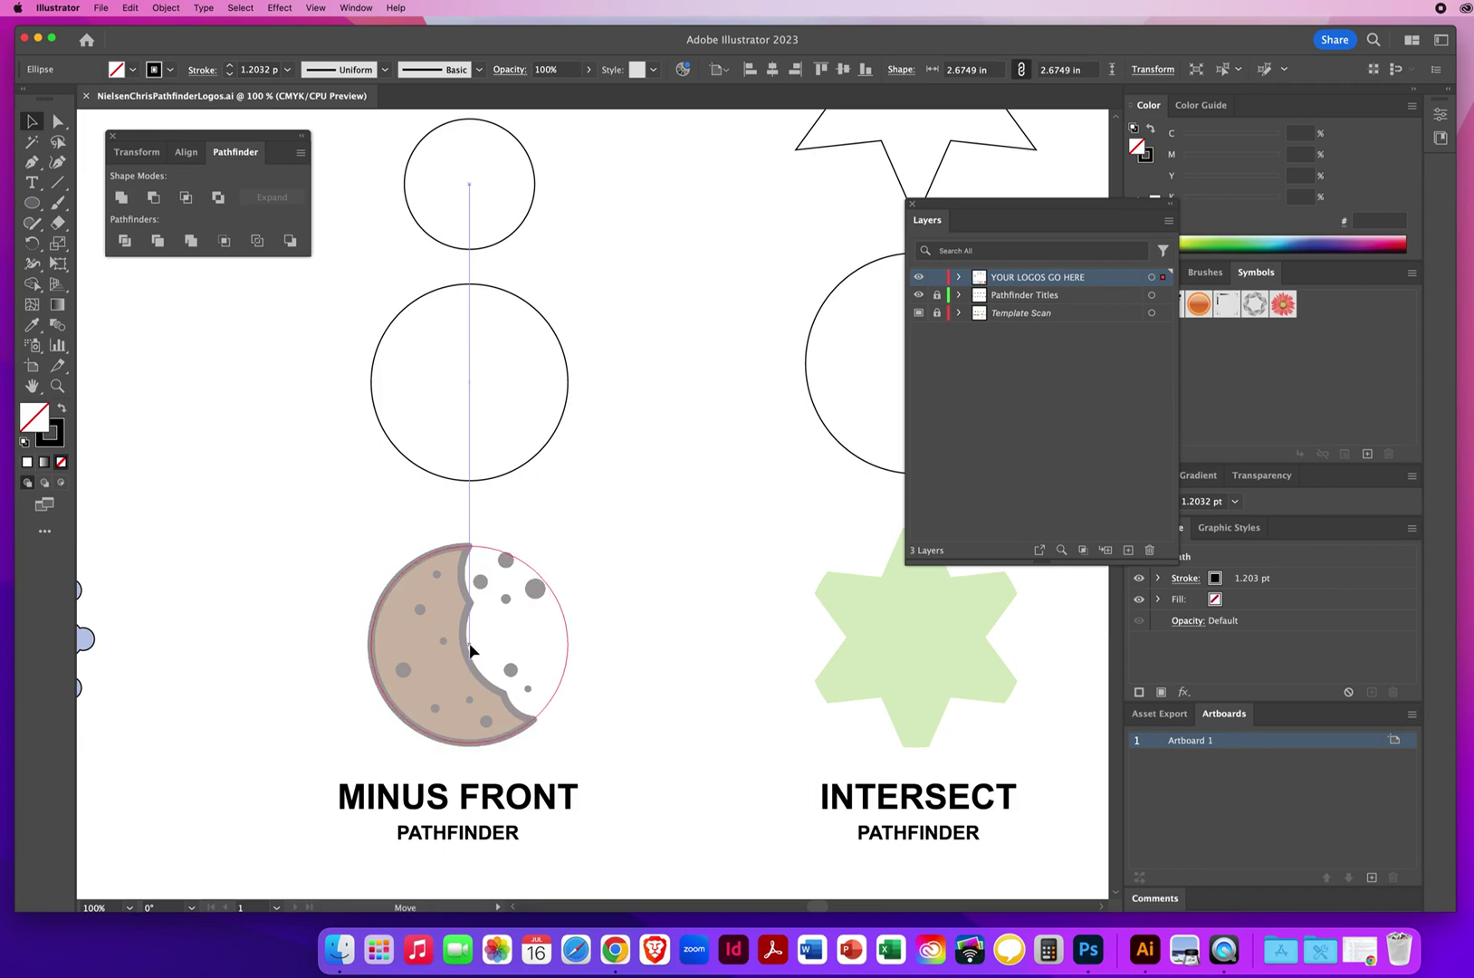
drag(470, 648, 470, 649)
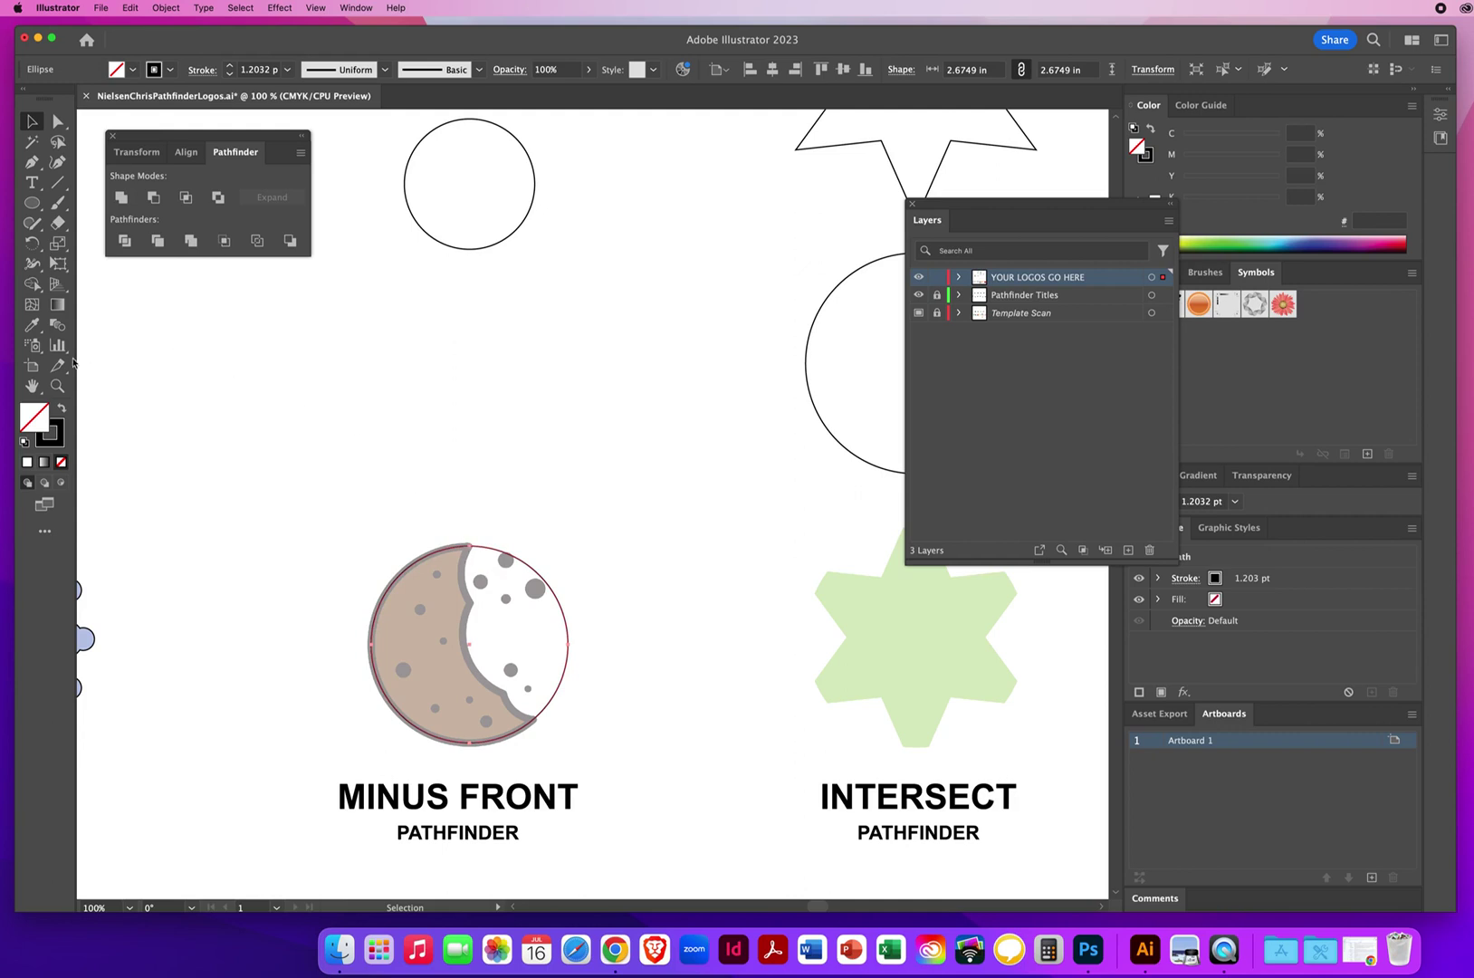
Step: Move the three smaller MINUS FRONT circles down so they sit just above the cookie template
click(57, 386)
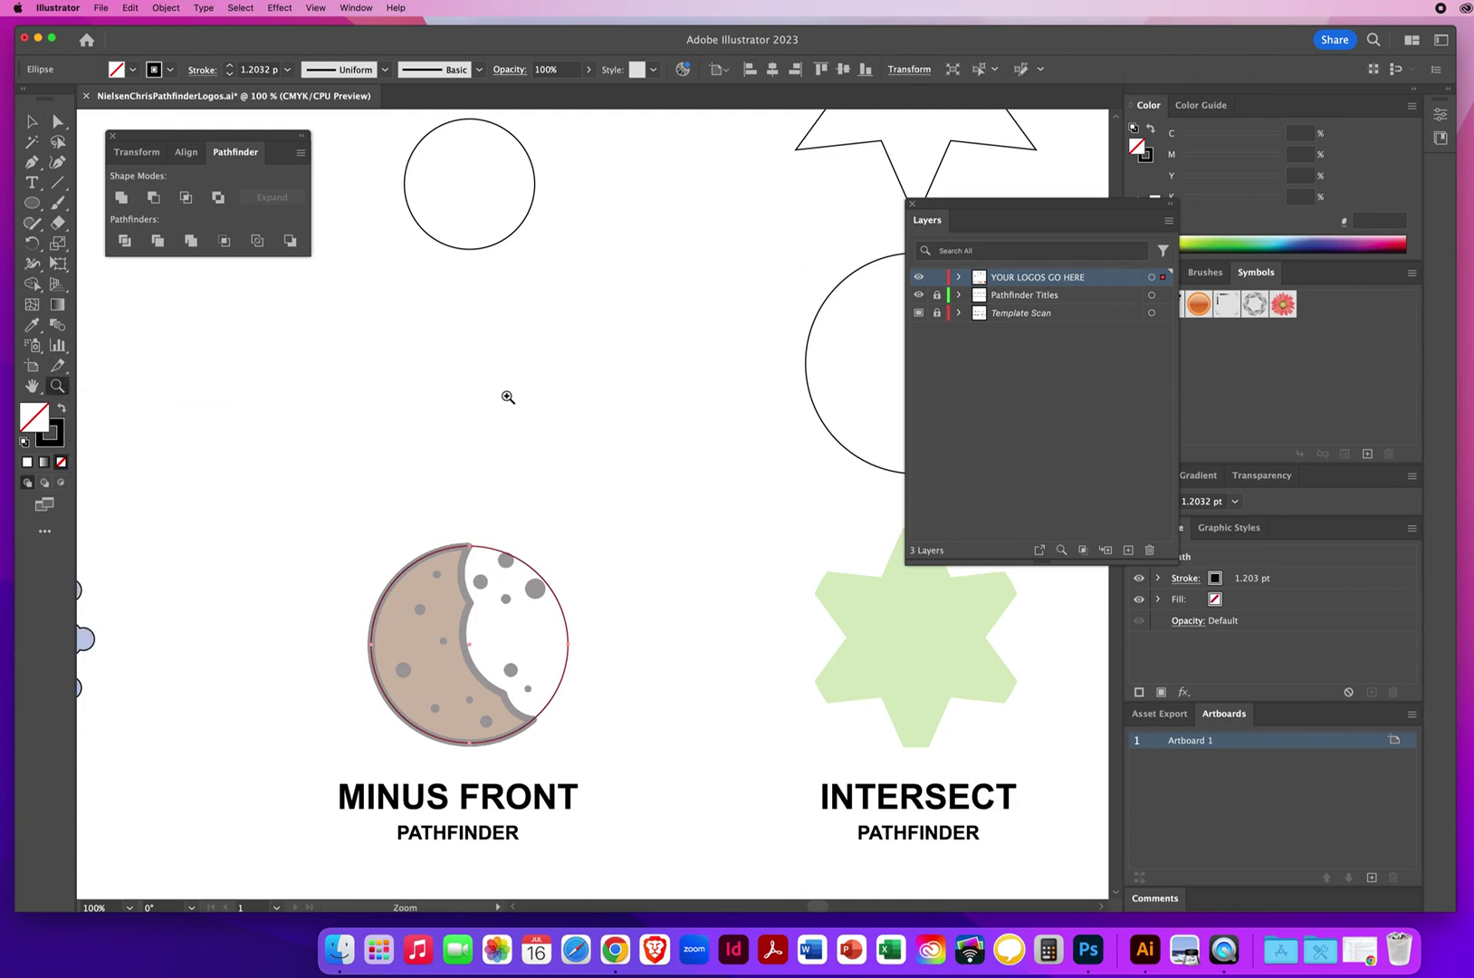
alt+click(494, 367)
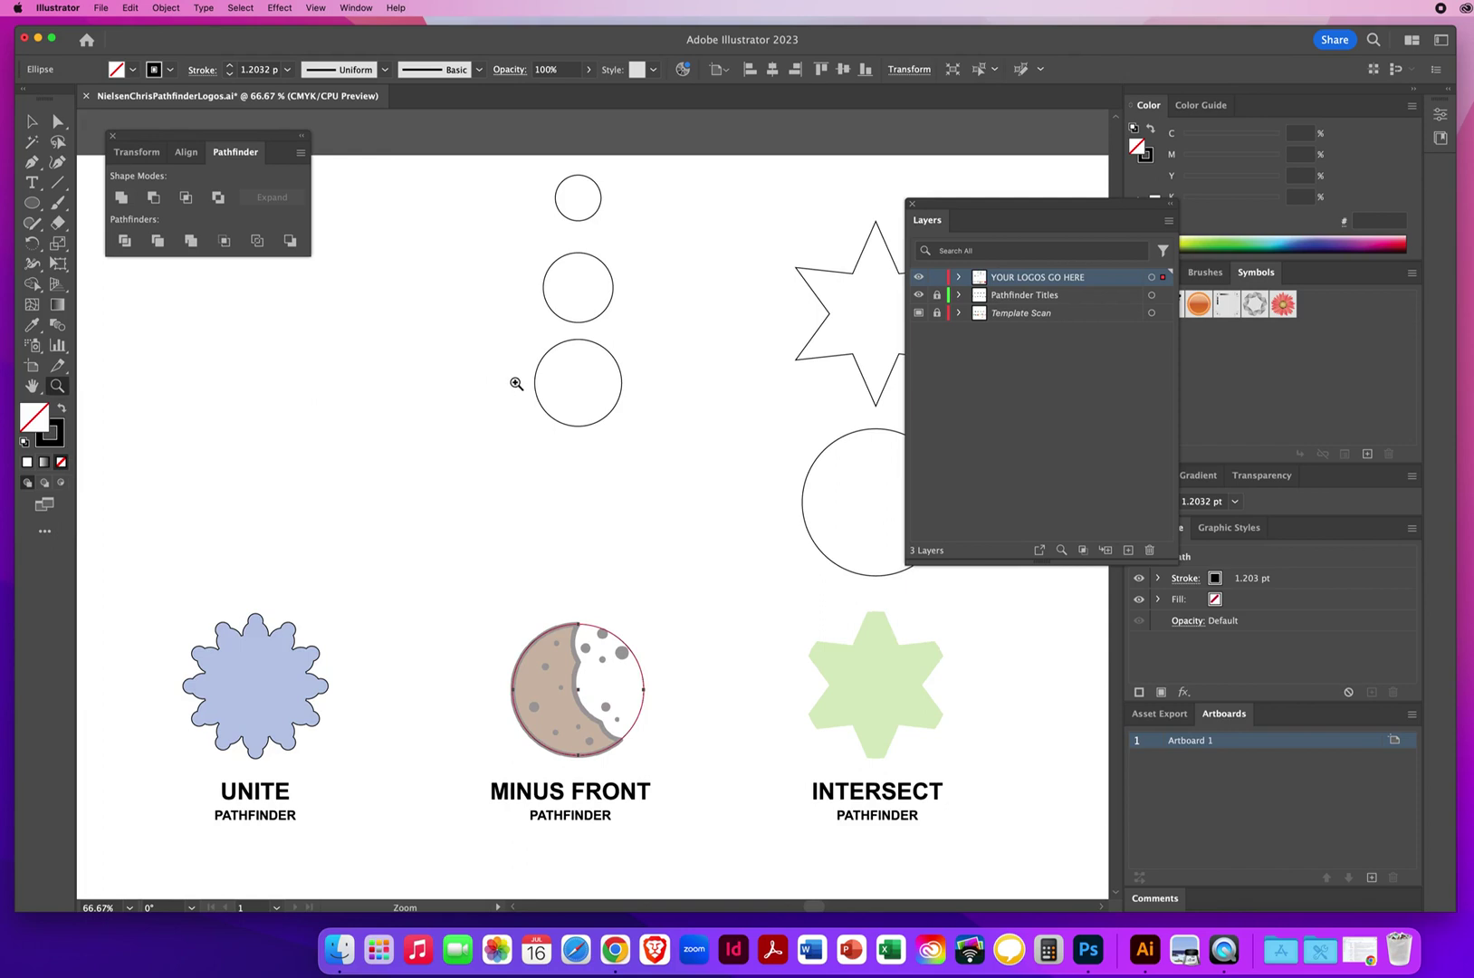
click(29, 123)
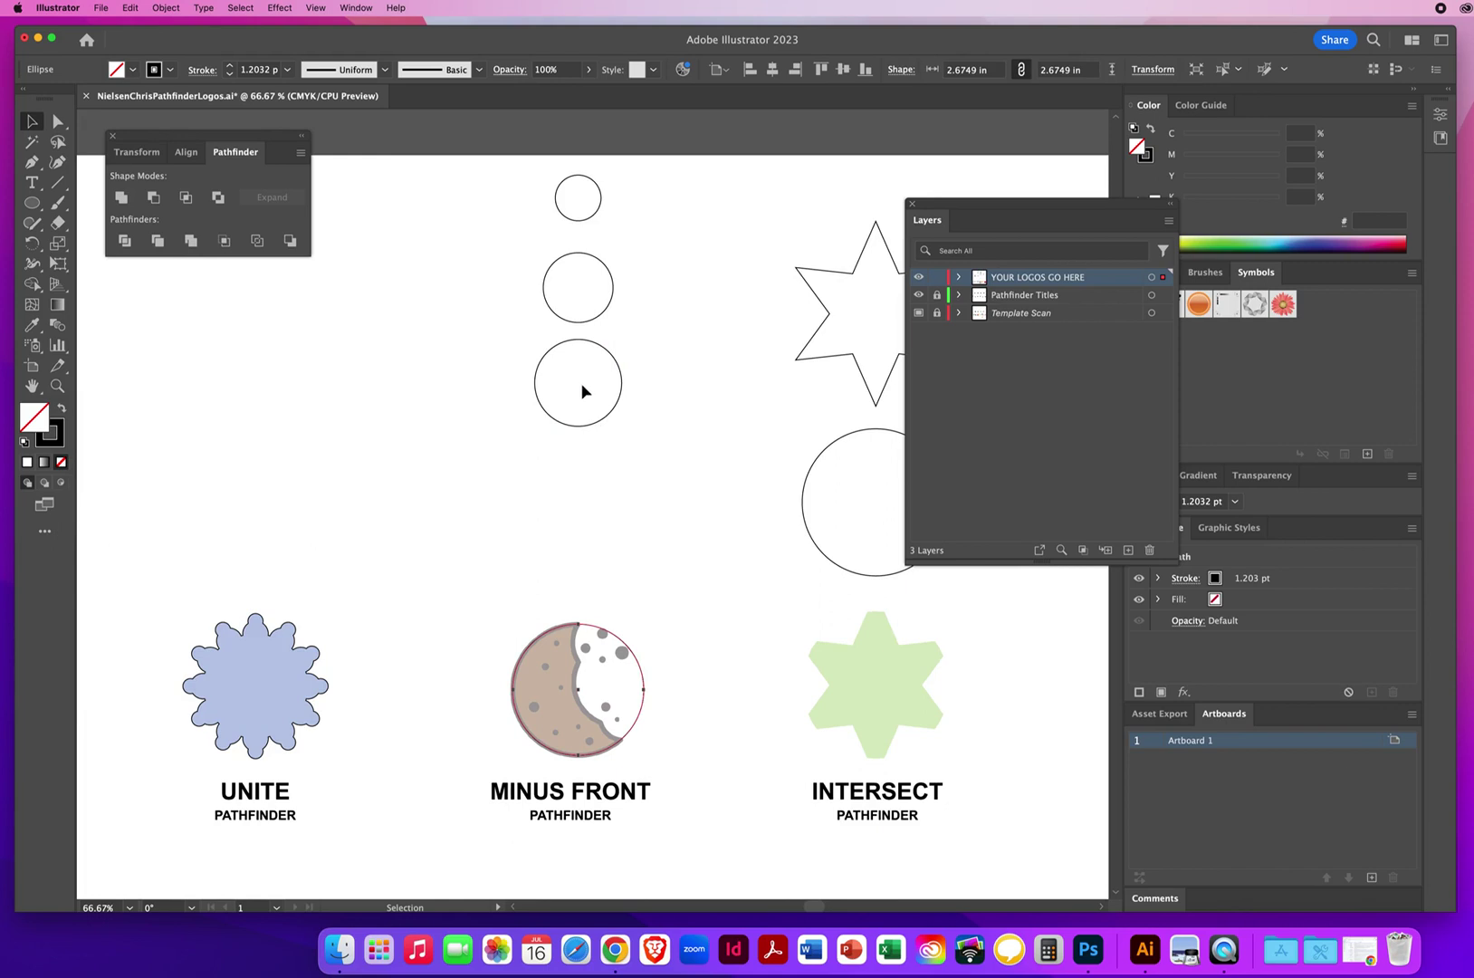
drag(581, 387, 597, 424)
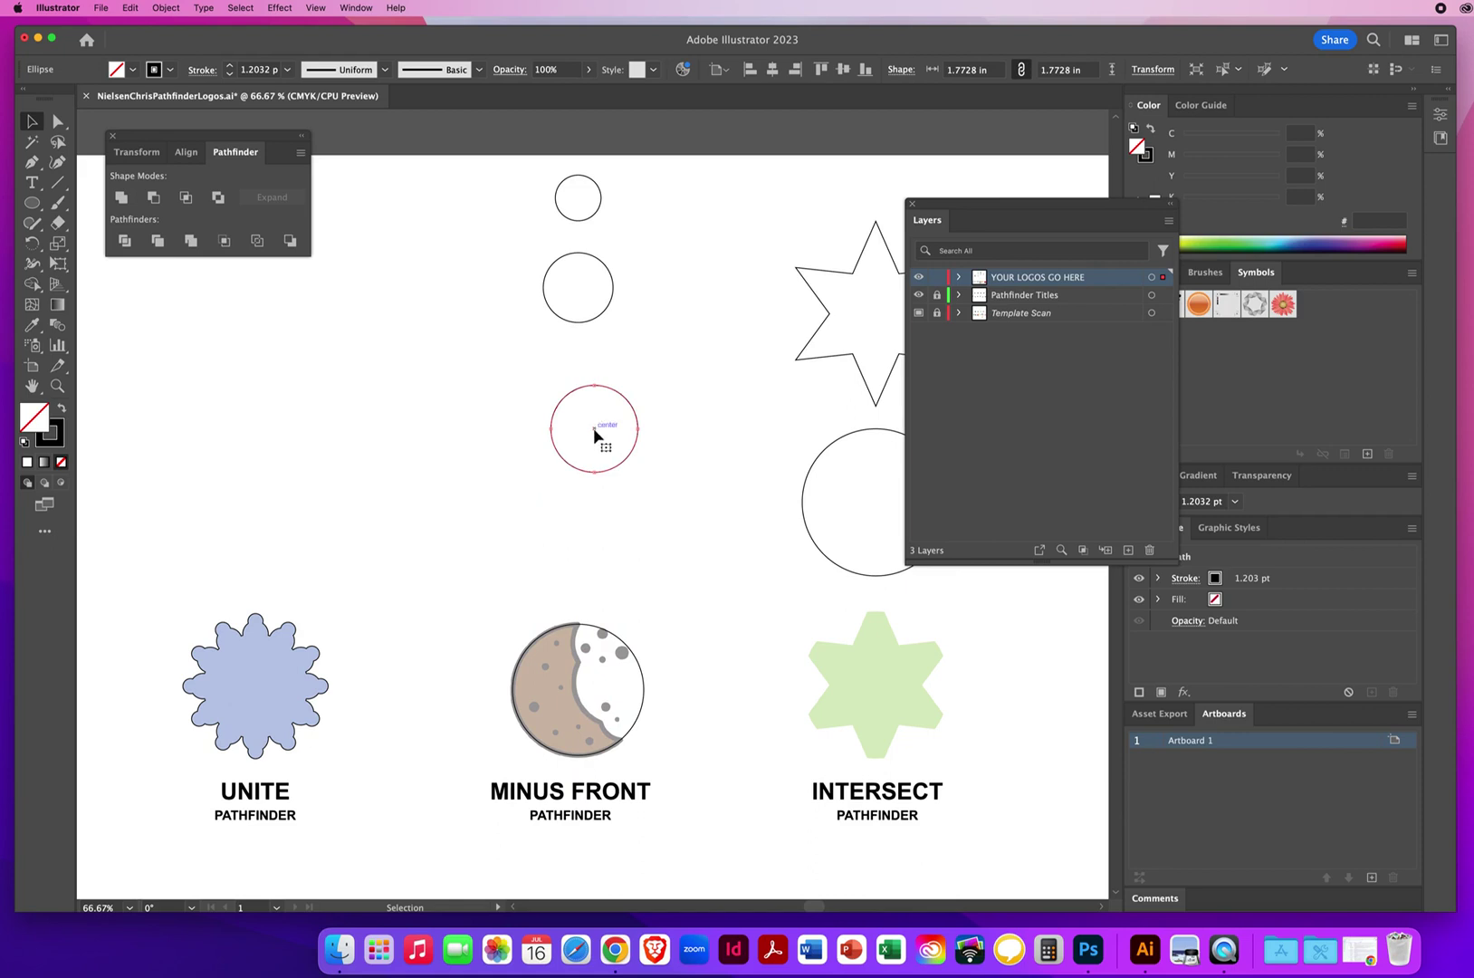
drag(595, 430, 600, 573)
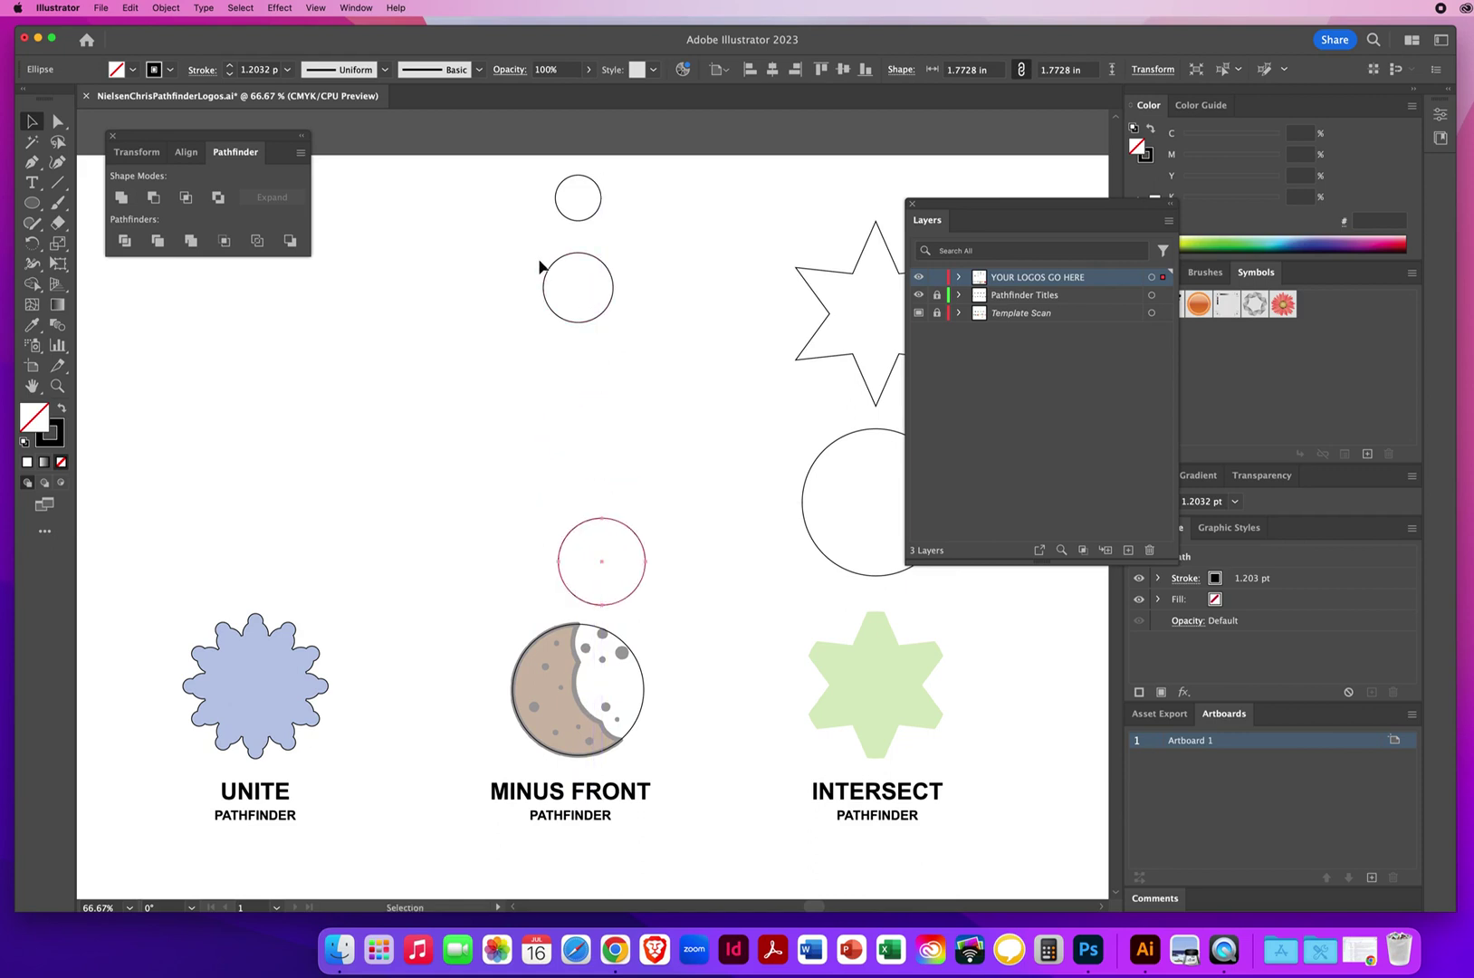
drag(539, 266, 549, 515)
drag(580, 204, 611, 499)
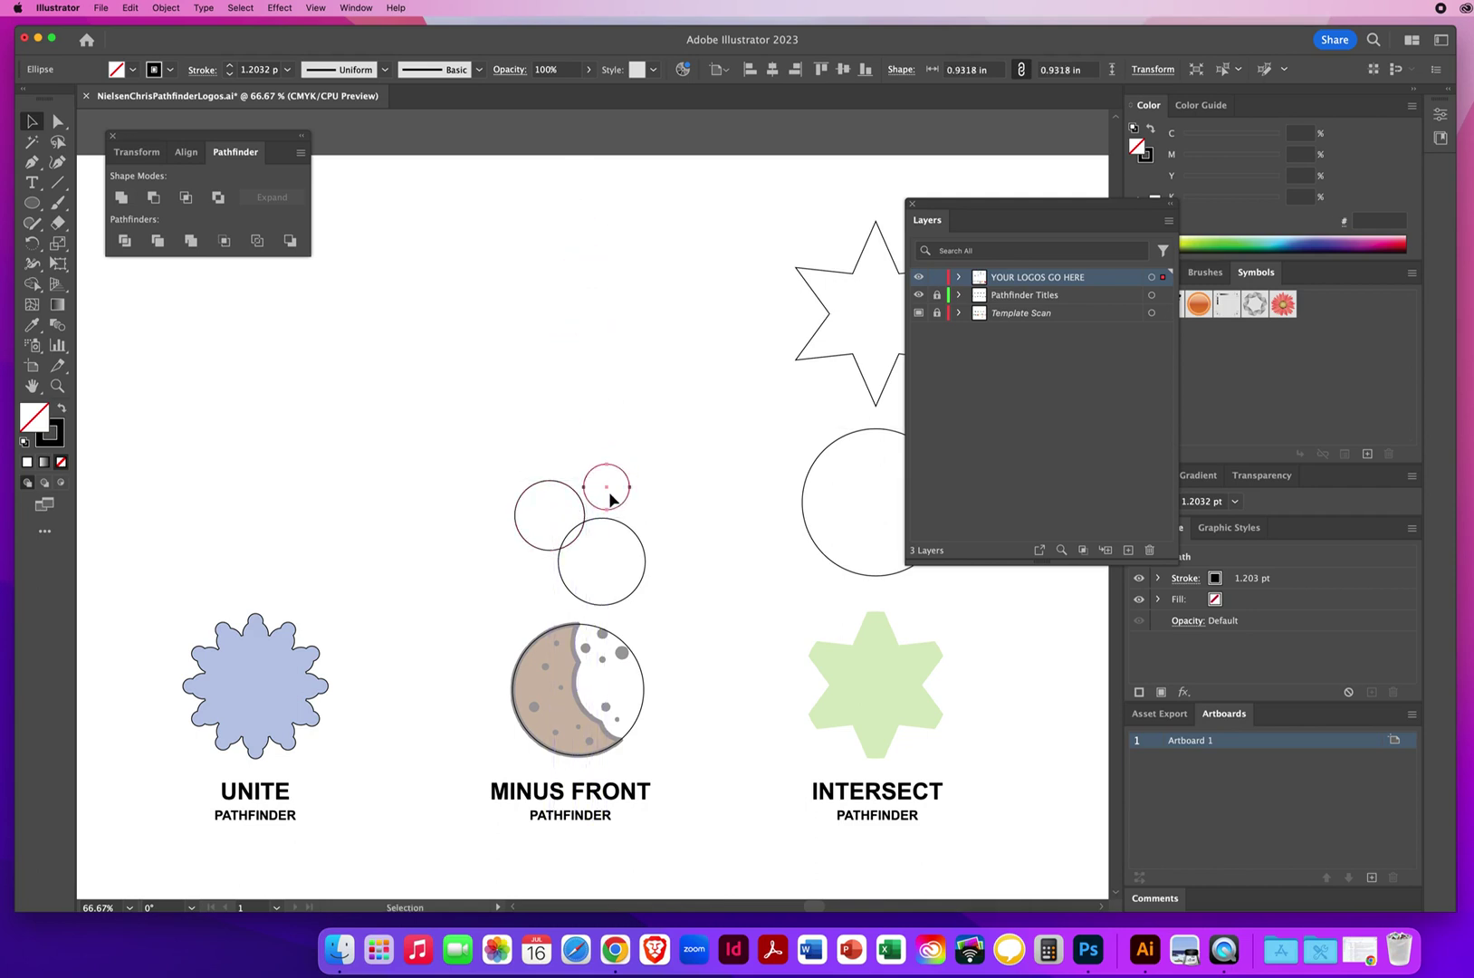
Step: Turn off Smart Guides and Snap to Point so objects can be positioned freely
click(316, 9)
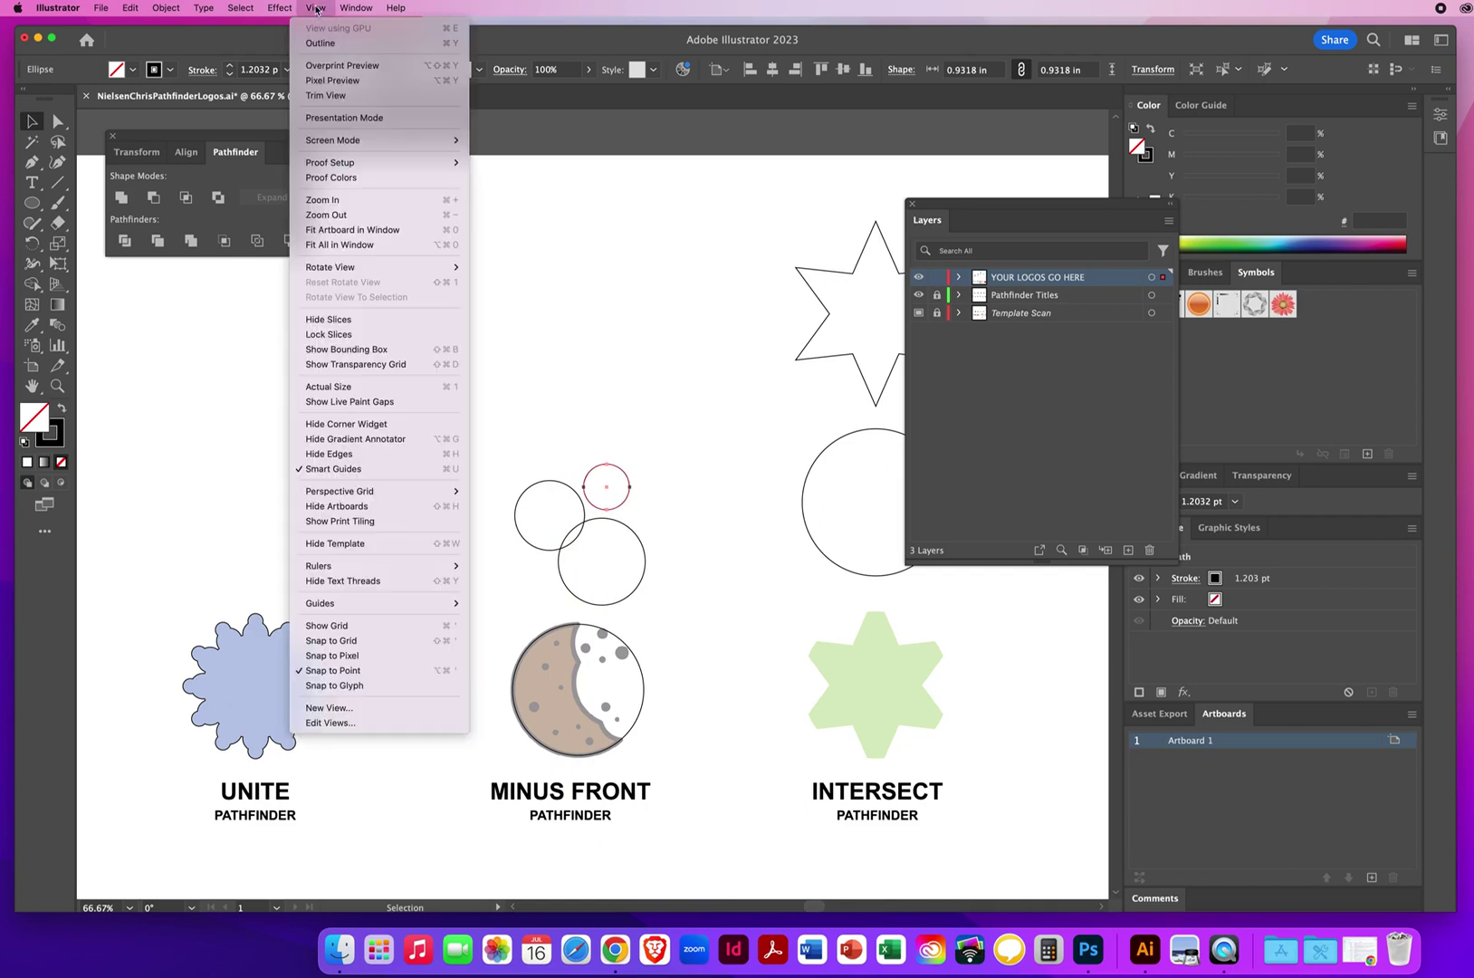
click(354, 469)
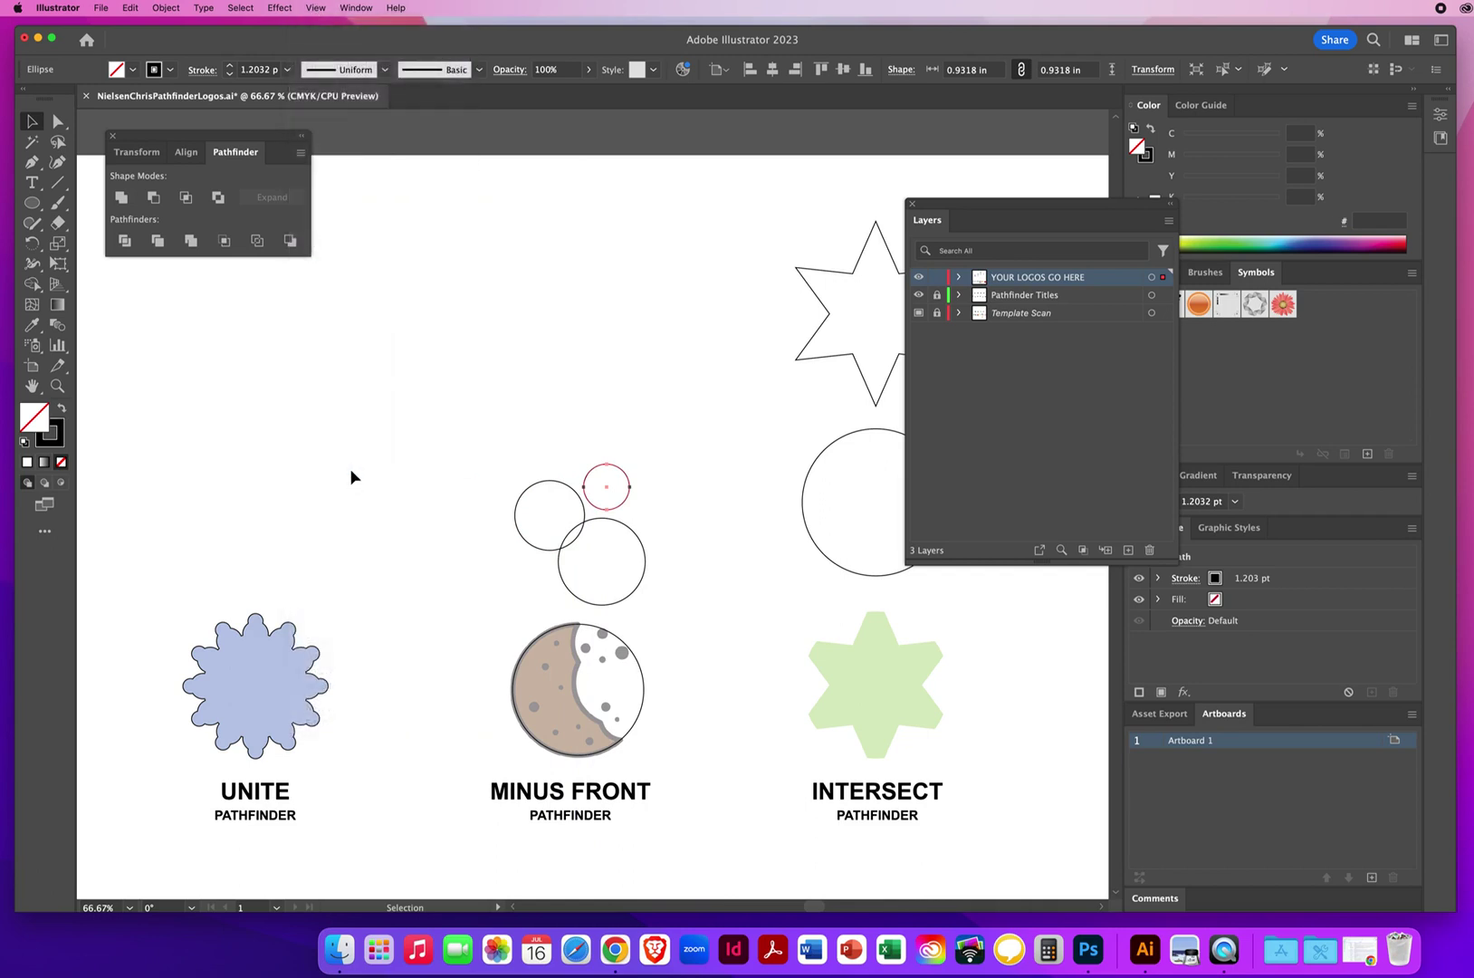
click(317, 8)
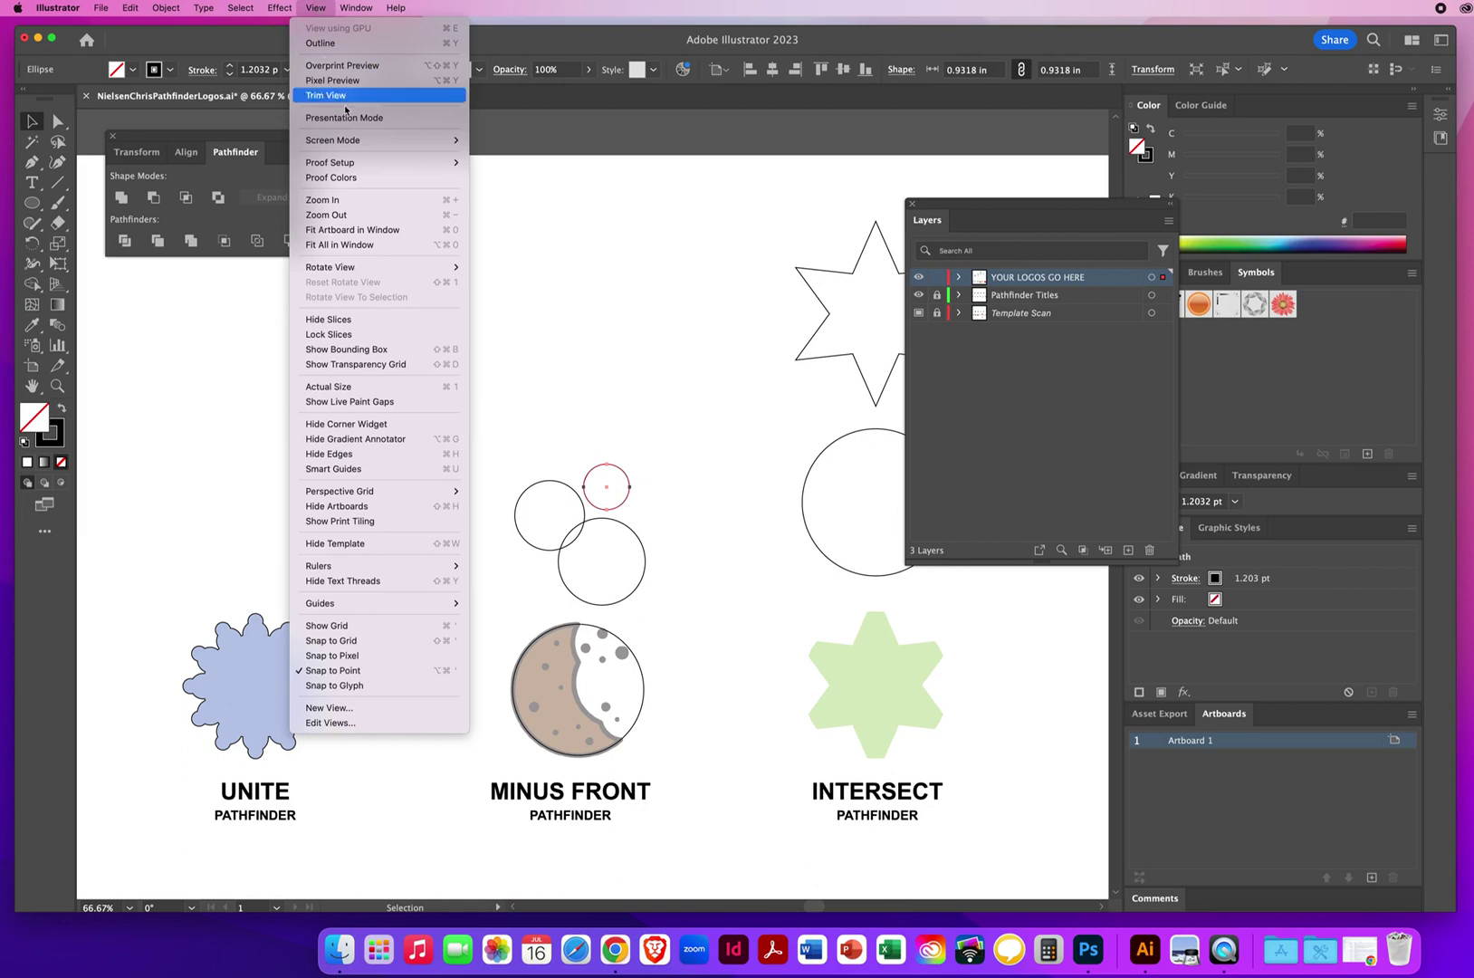
click(361, 671)
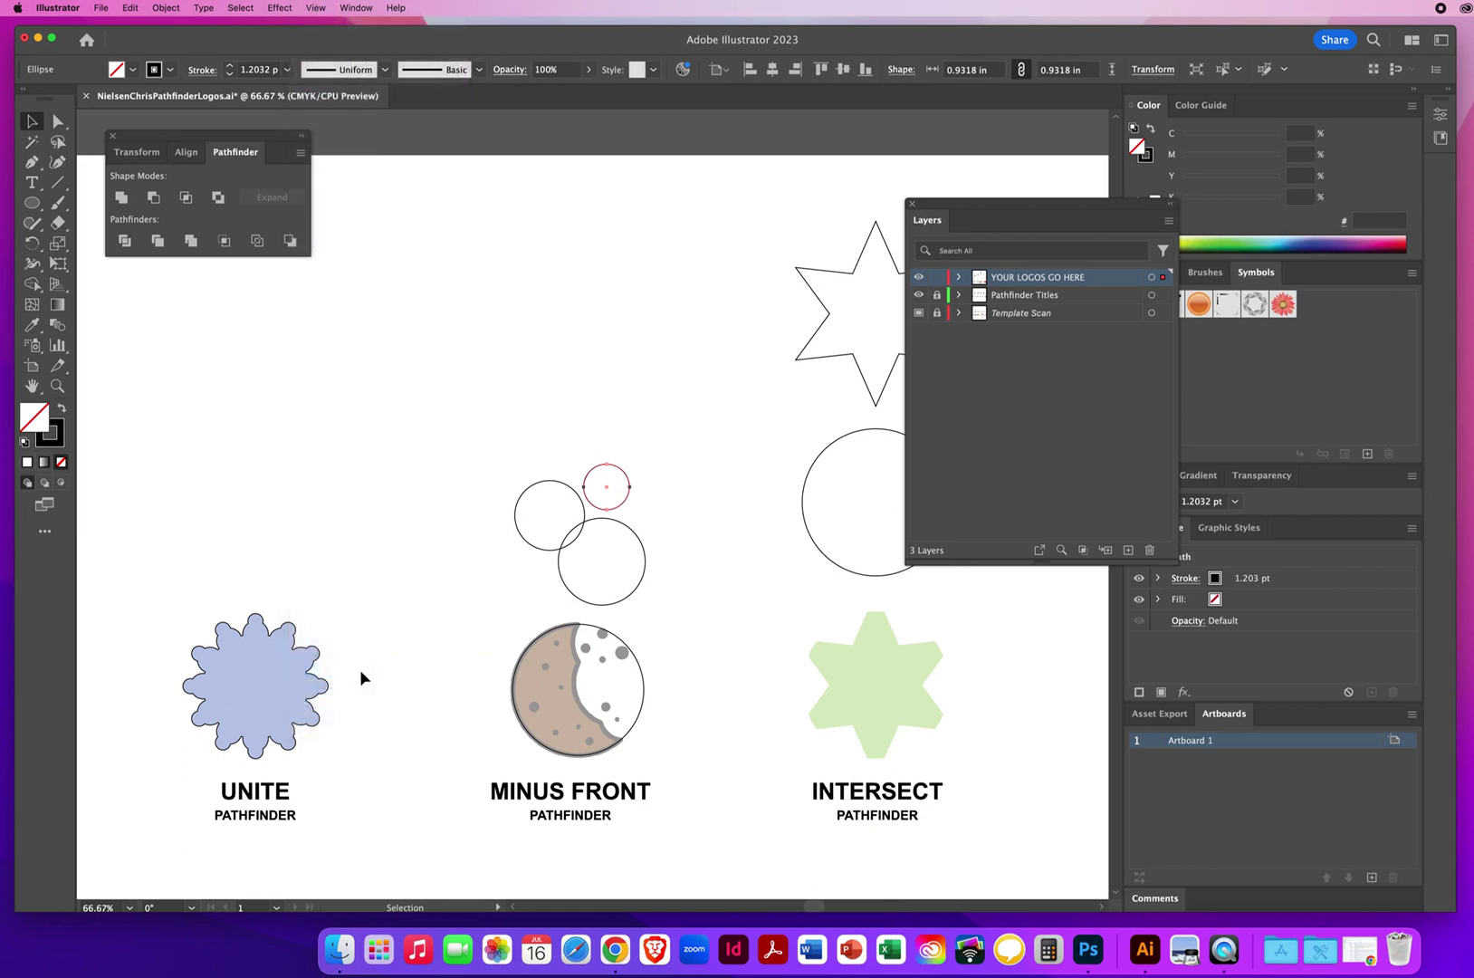
Step: Move the three smaller circles onto the MINUS FRONT cookie so each one matches its curve of the template's bitten edge
click(56, 387)
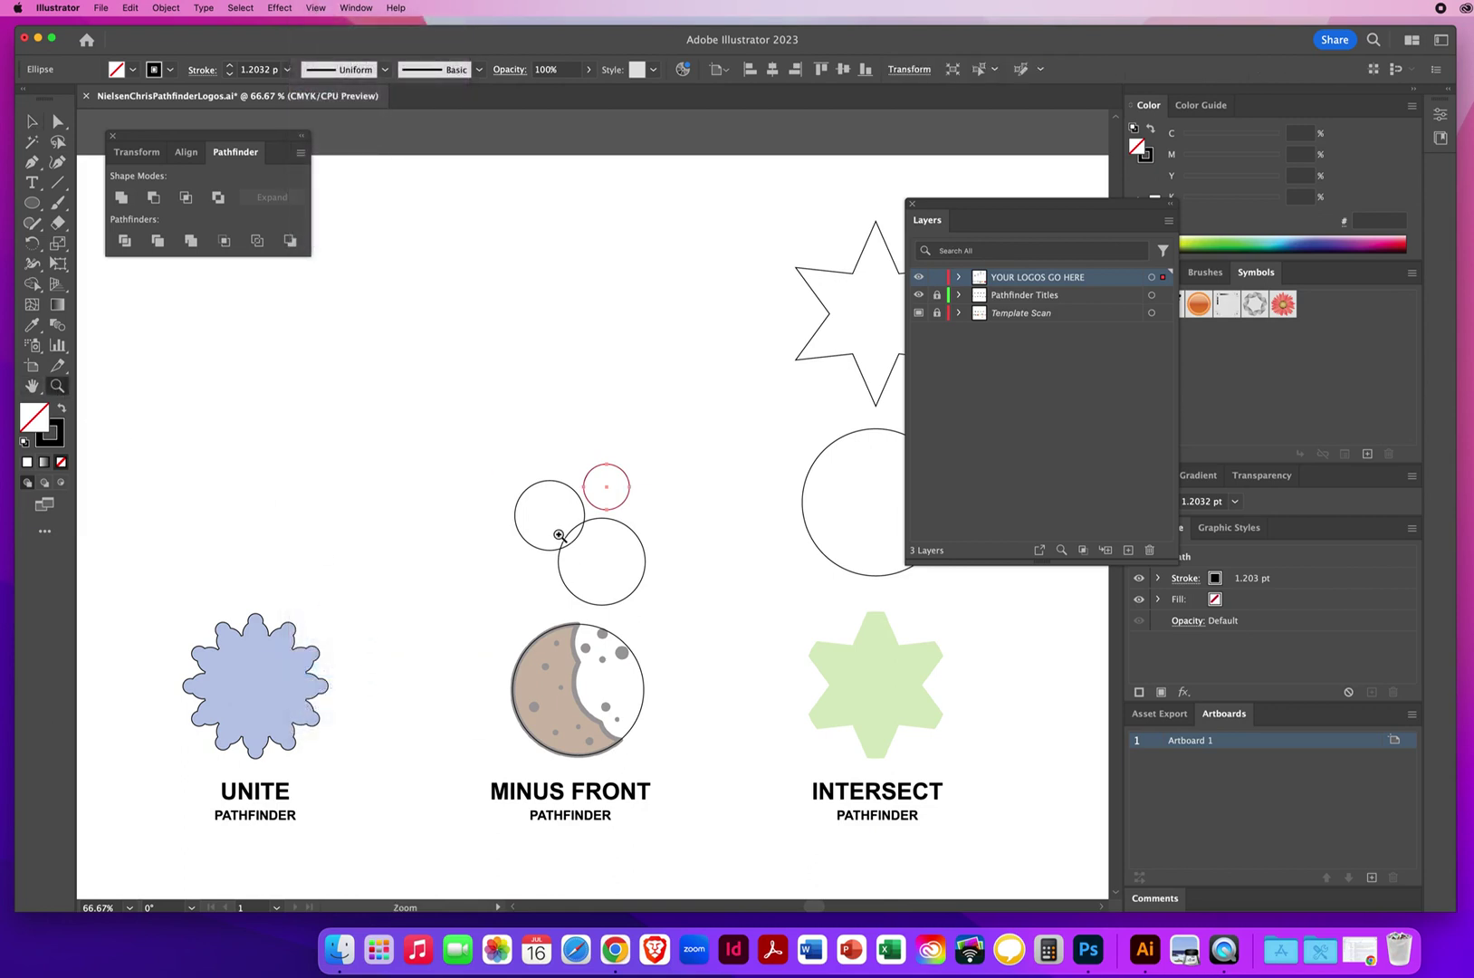
click(600, 698)
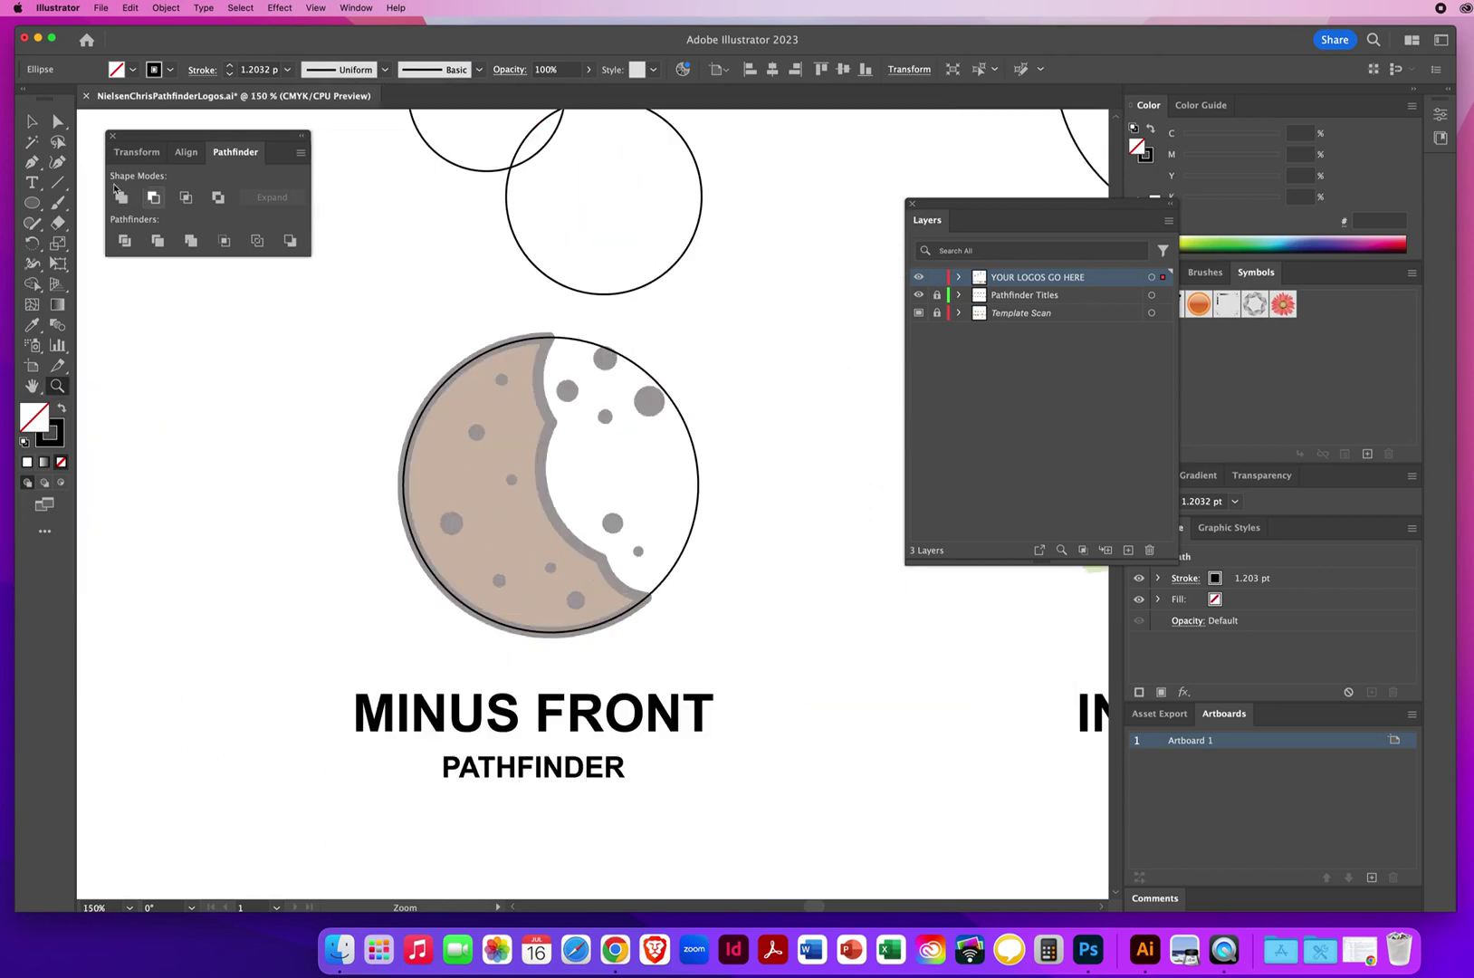
key(v)
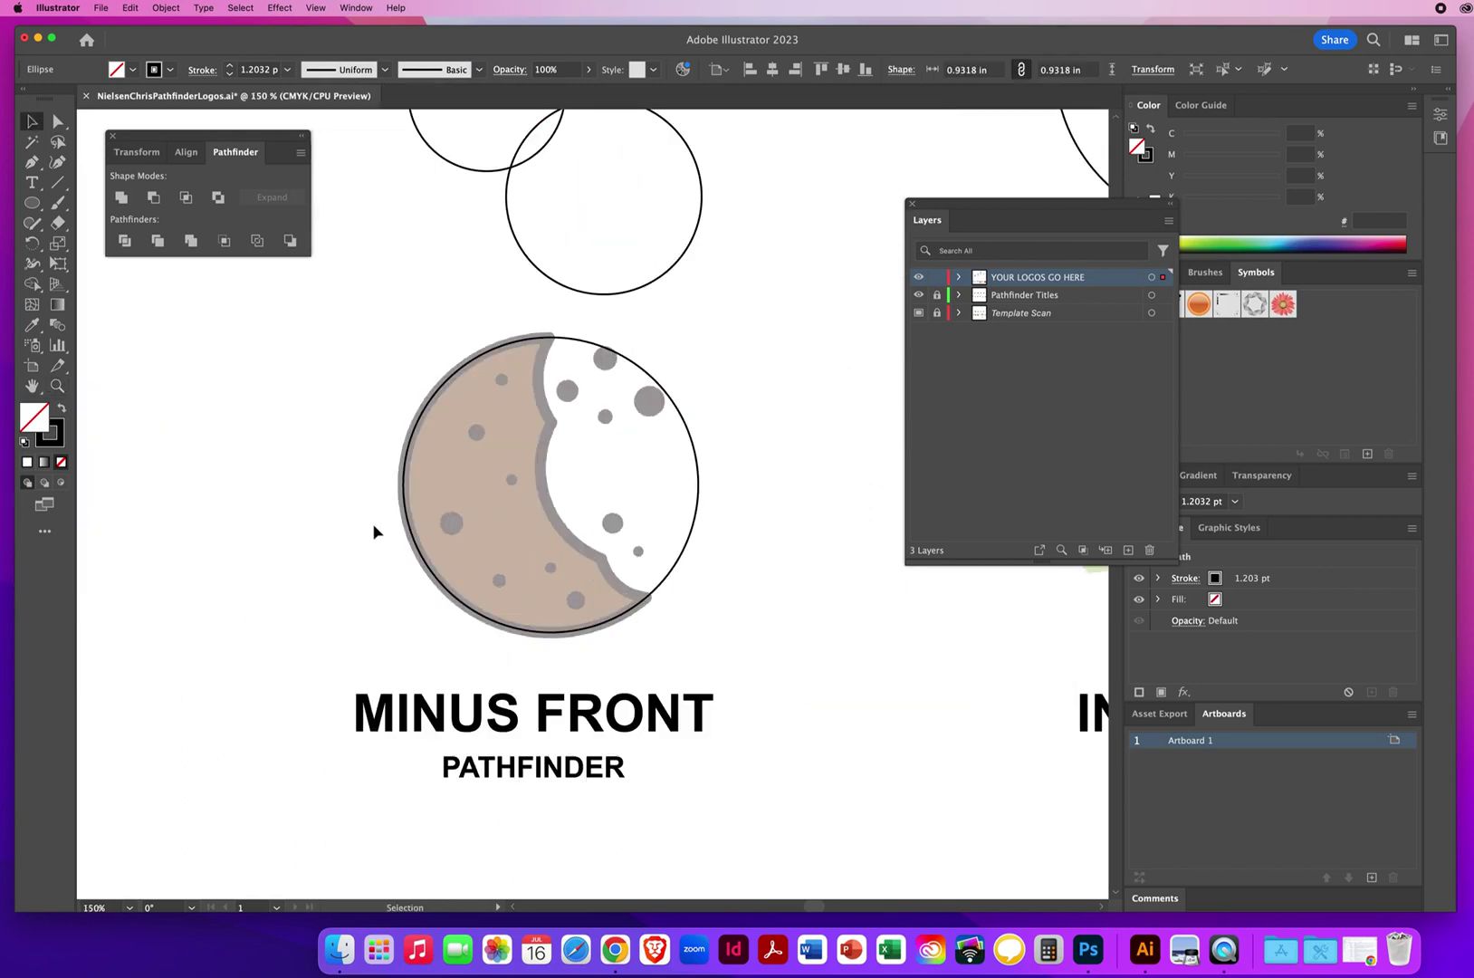
drag(363, 411, 407, 500)
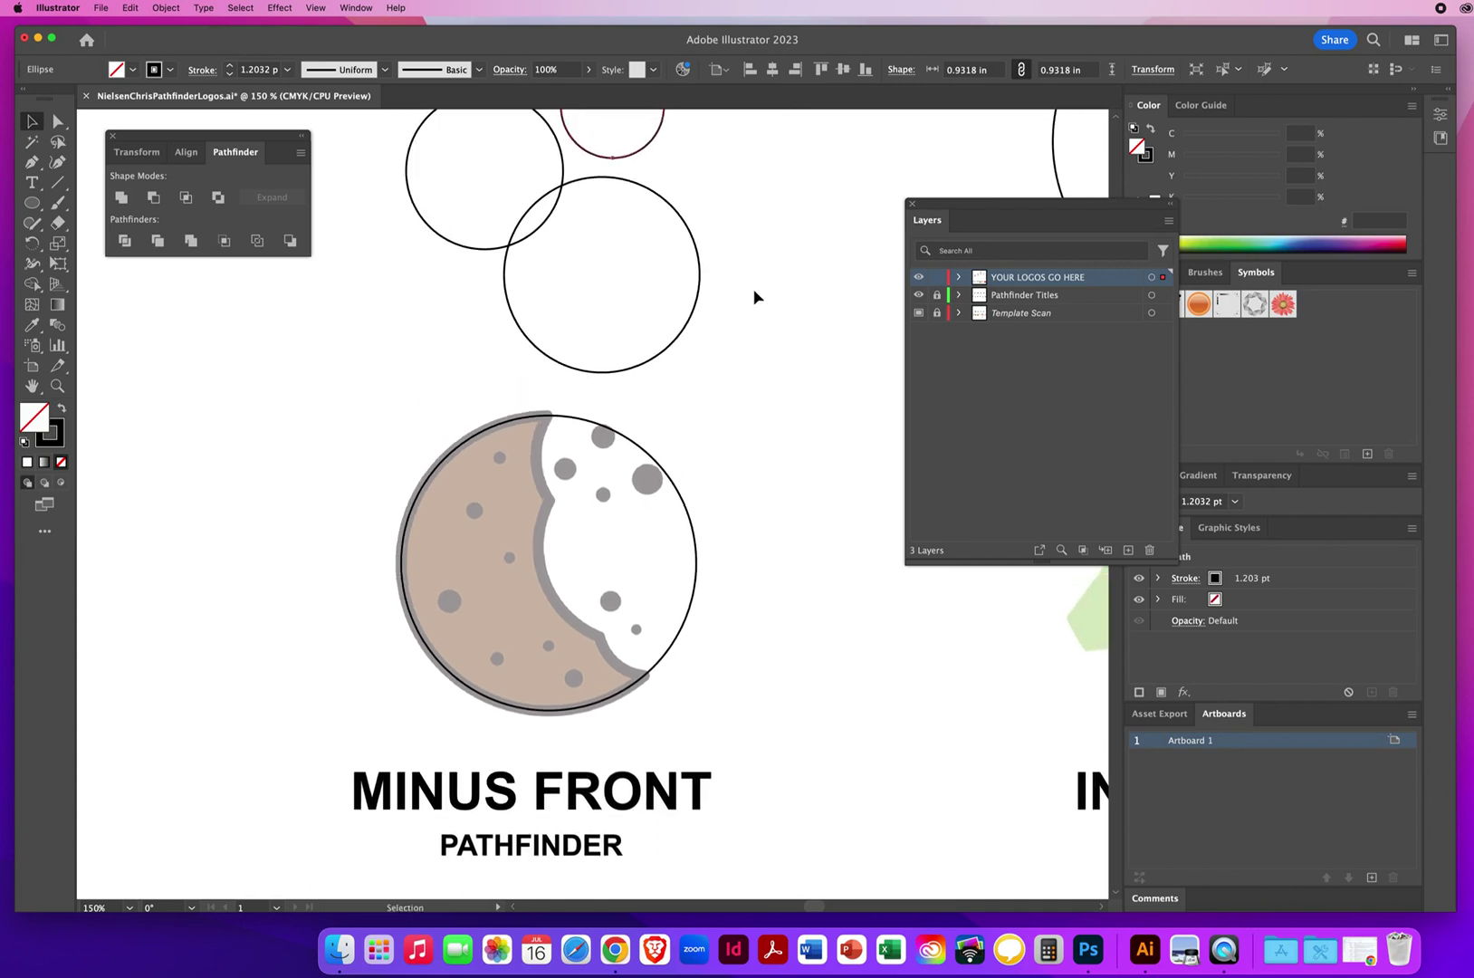
click(664, 298)
drag(602, 282, 636, 545)
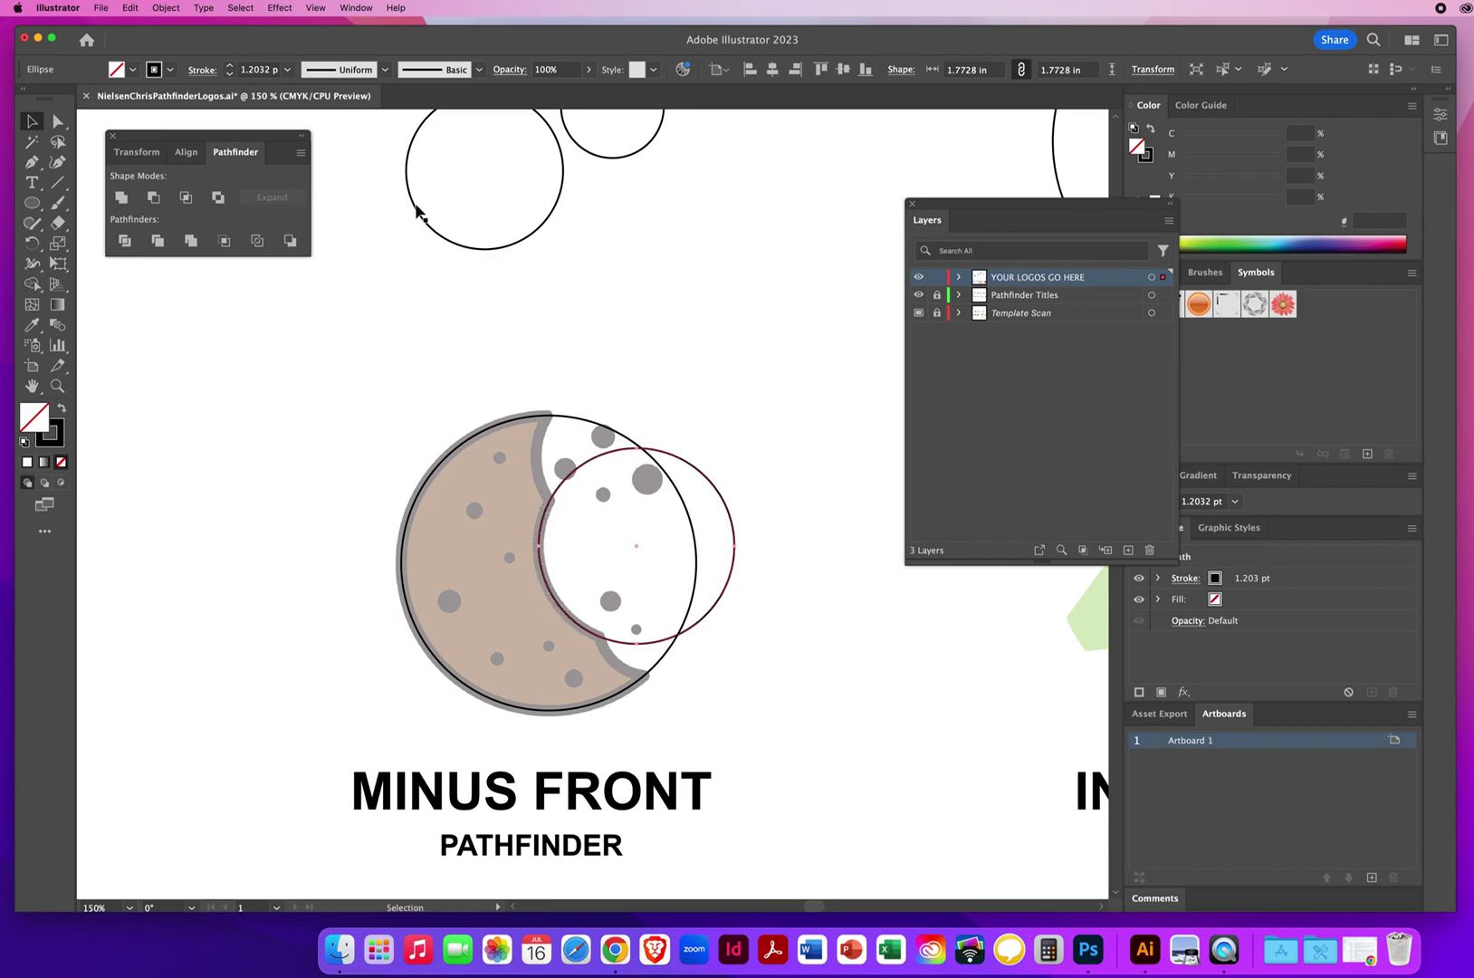
click(408, 172)
drag(484, 169, 616, 463)
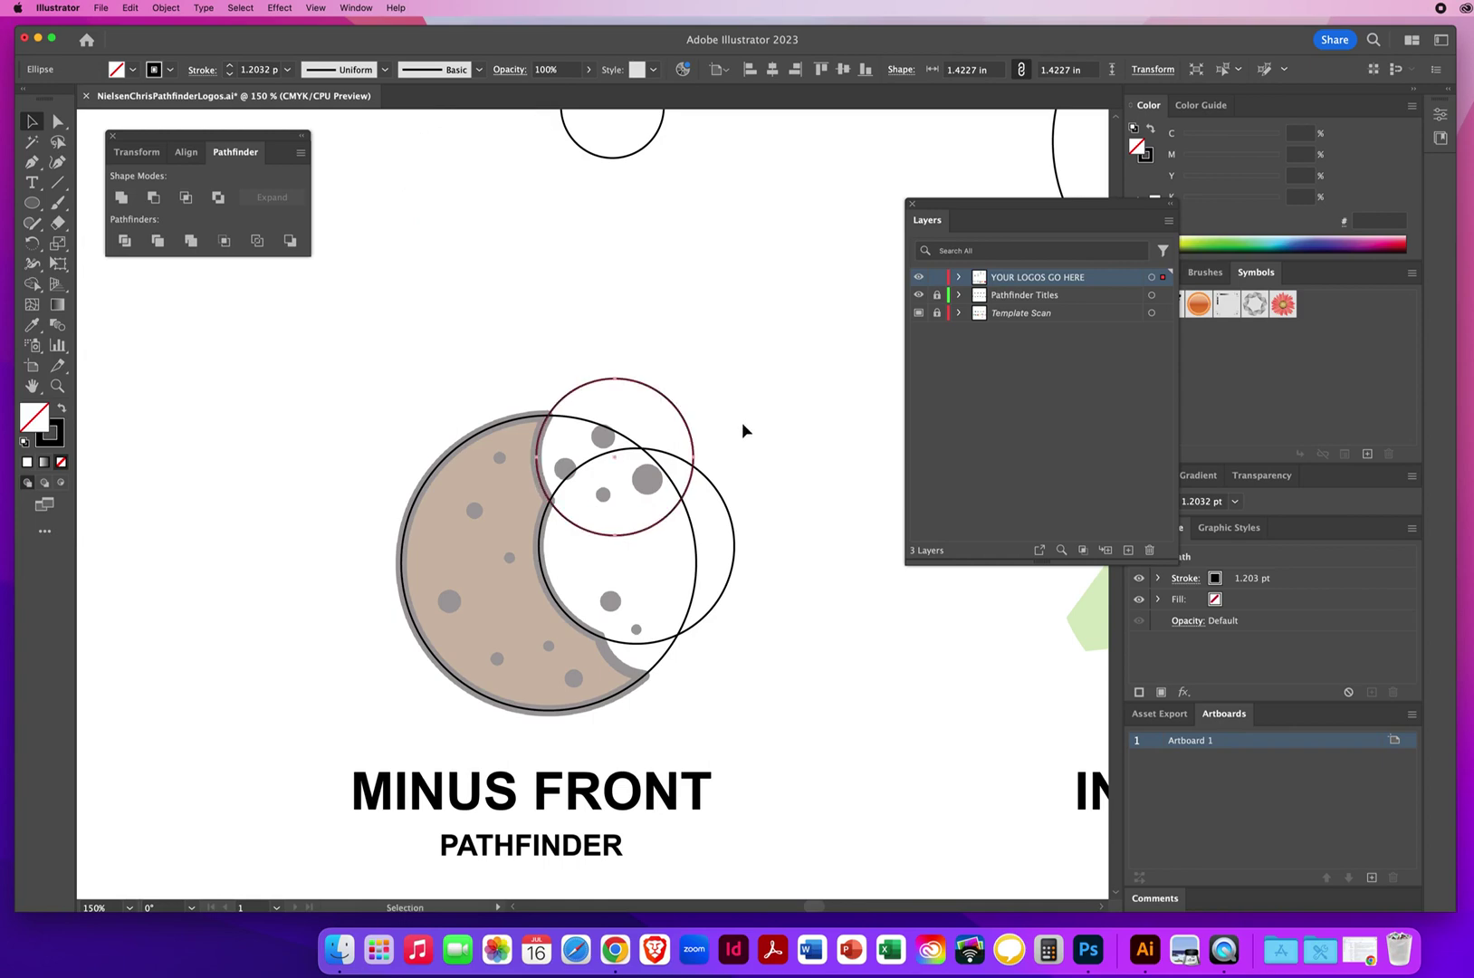
drag(621, 158, 668, 678)
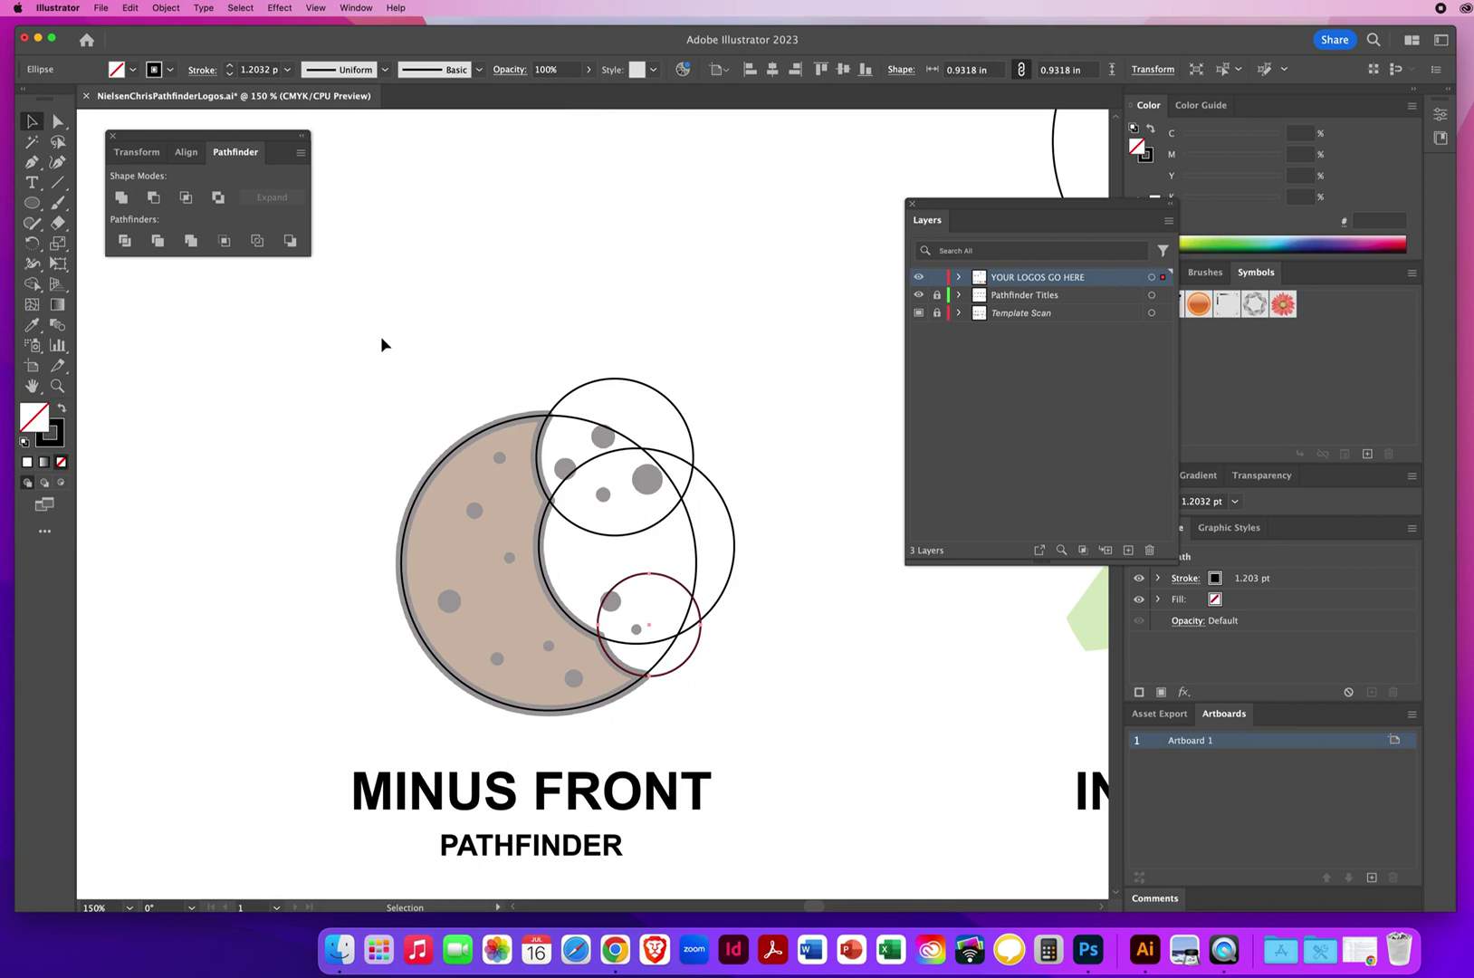
Step: Select all four MINUS FRONT circles and set their stroke weight to 7 pt
drag(381, 337, 501, 443)
drag(740, 688, 765, 717)
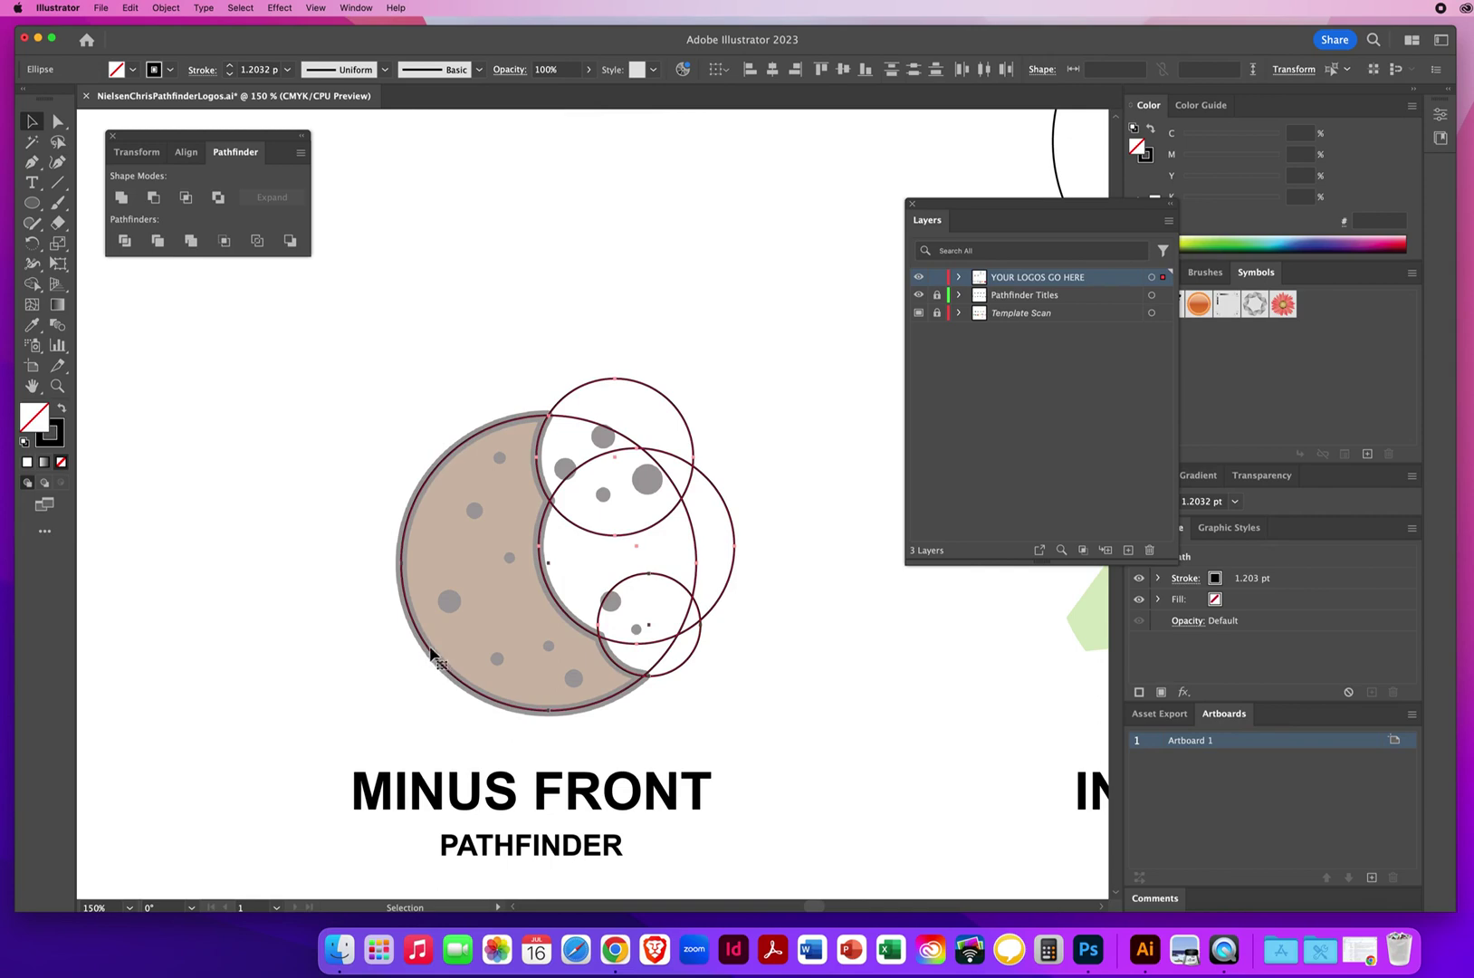
click(230, 68)
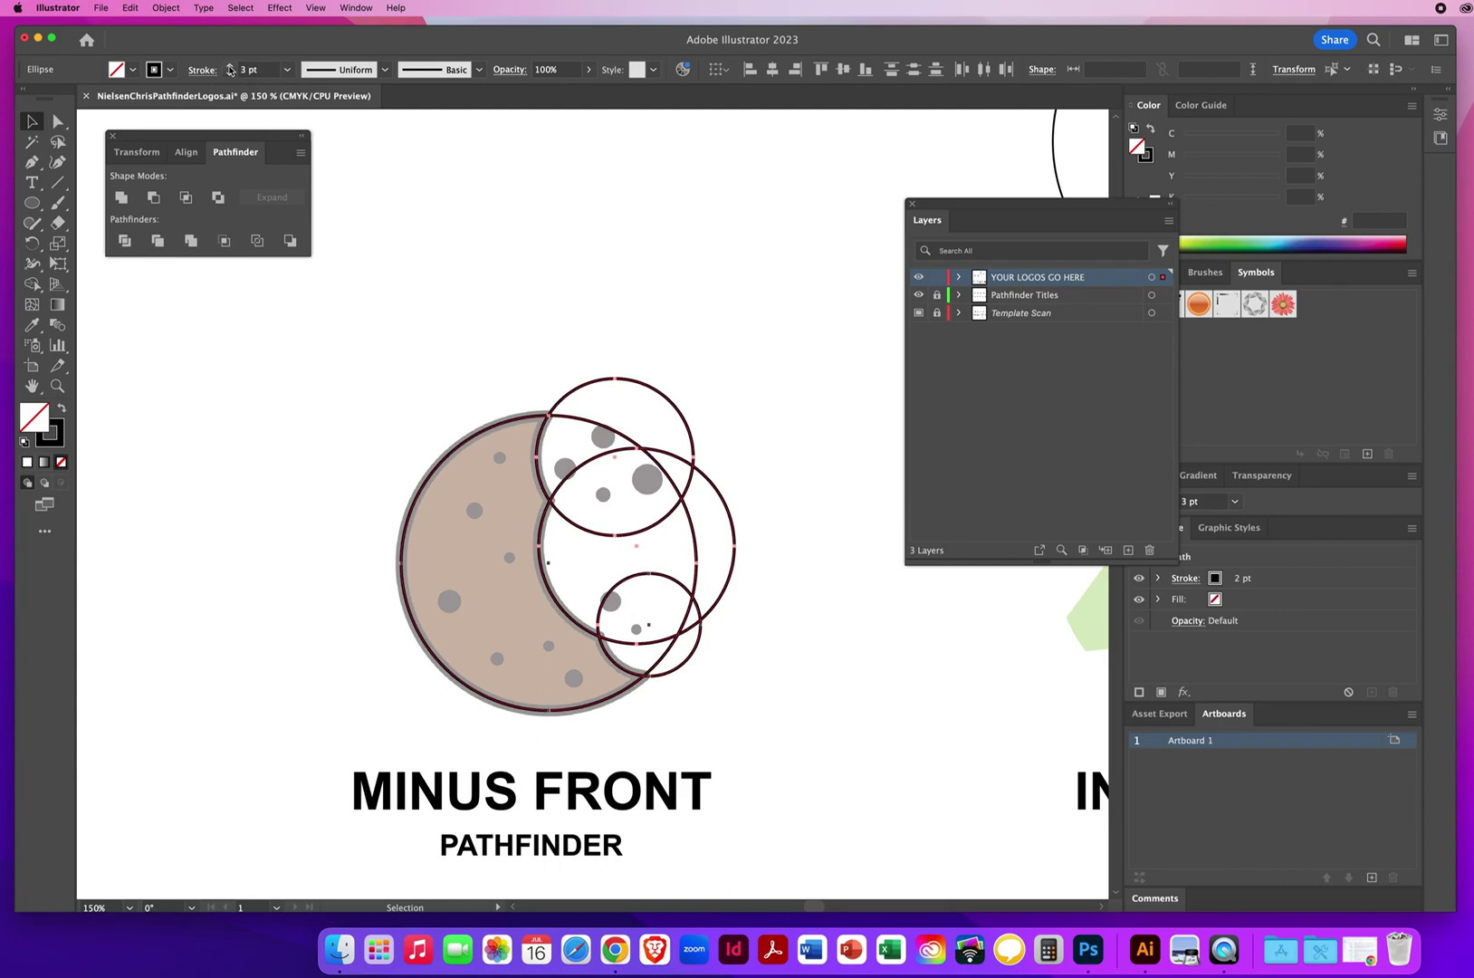
click(230, 67)
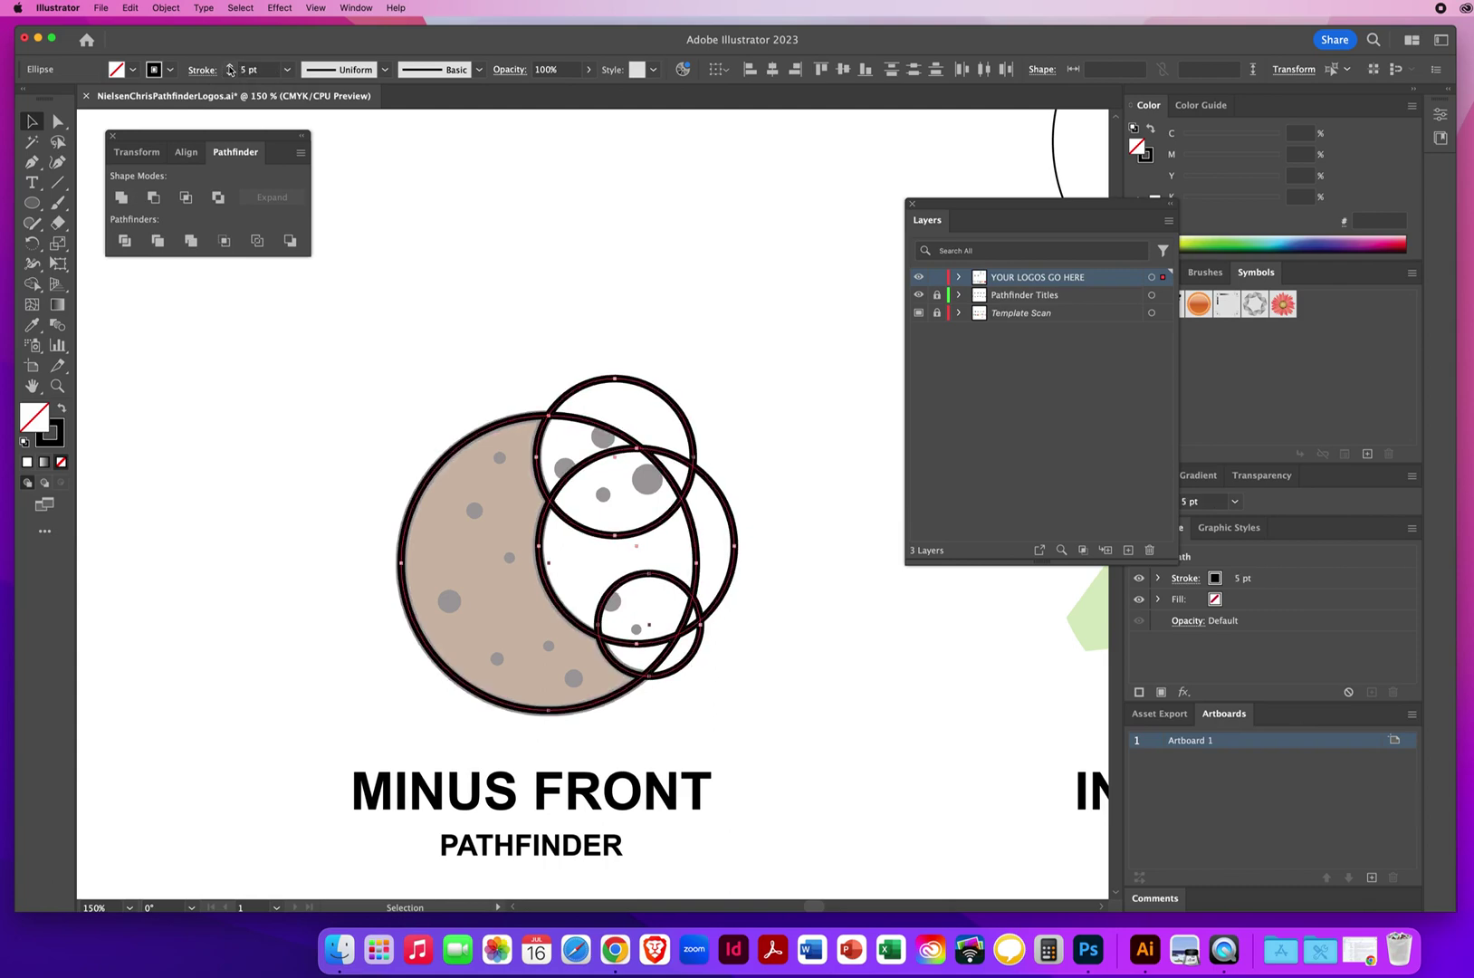
click(230, 68)
click(230, 67)
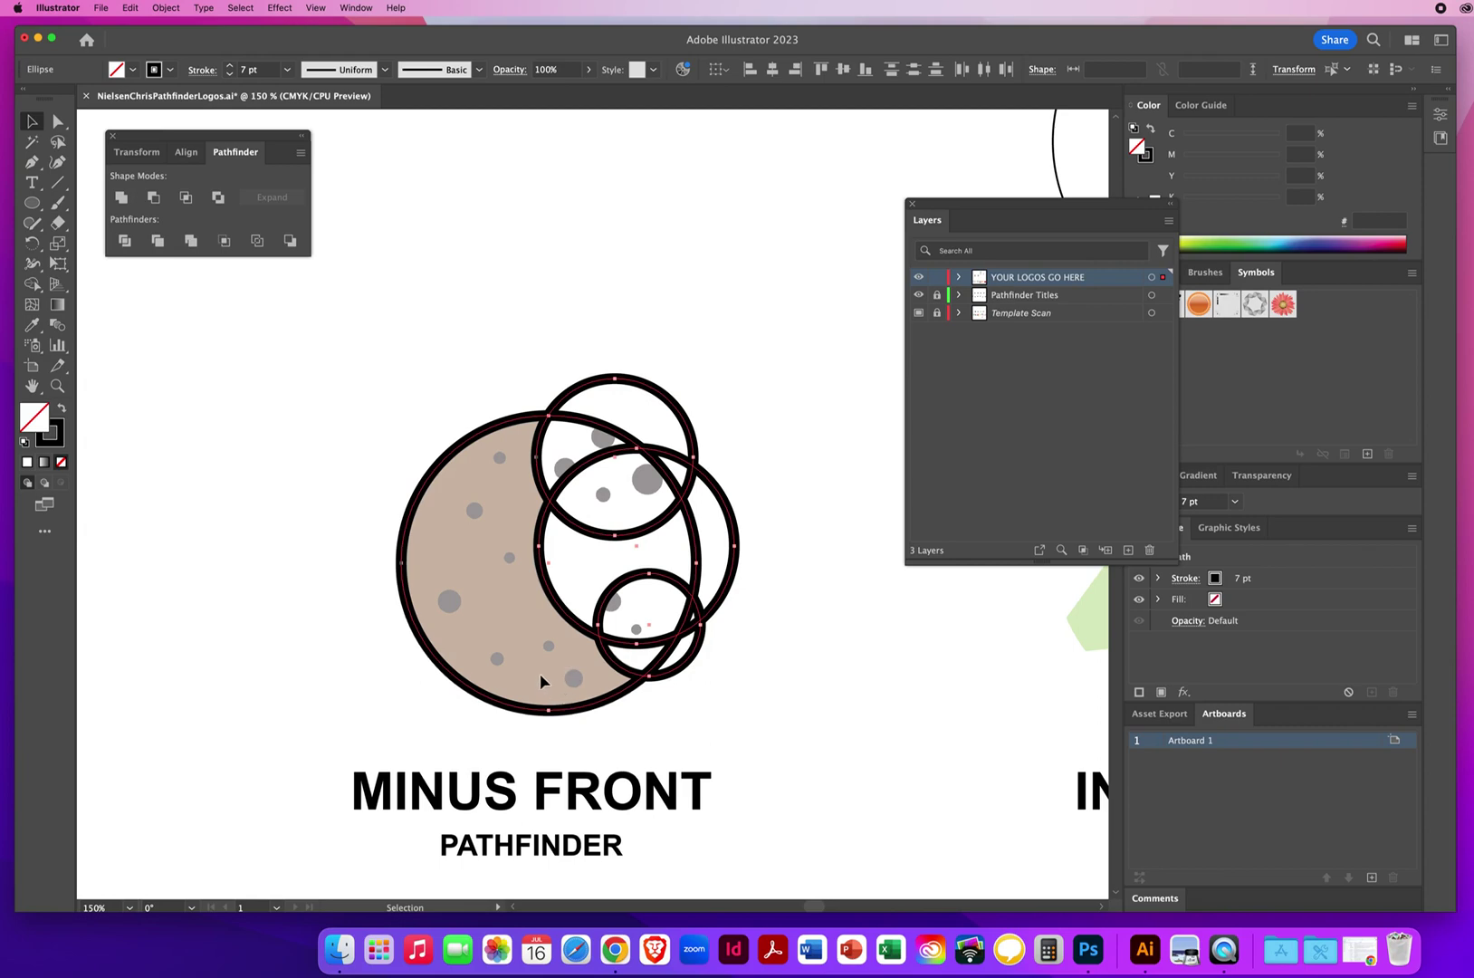
Step: Give the four circles' strokes a round cap and round join corners
click(205, 76)
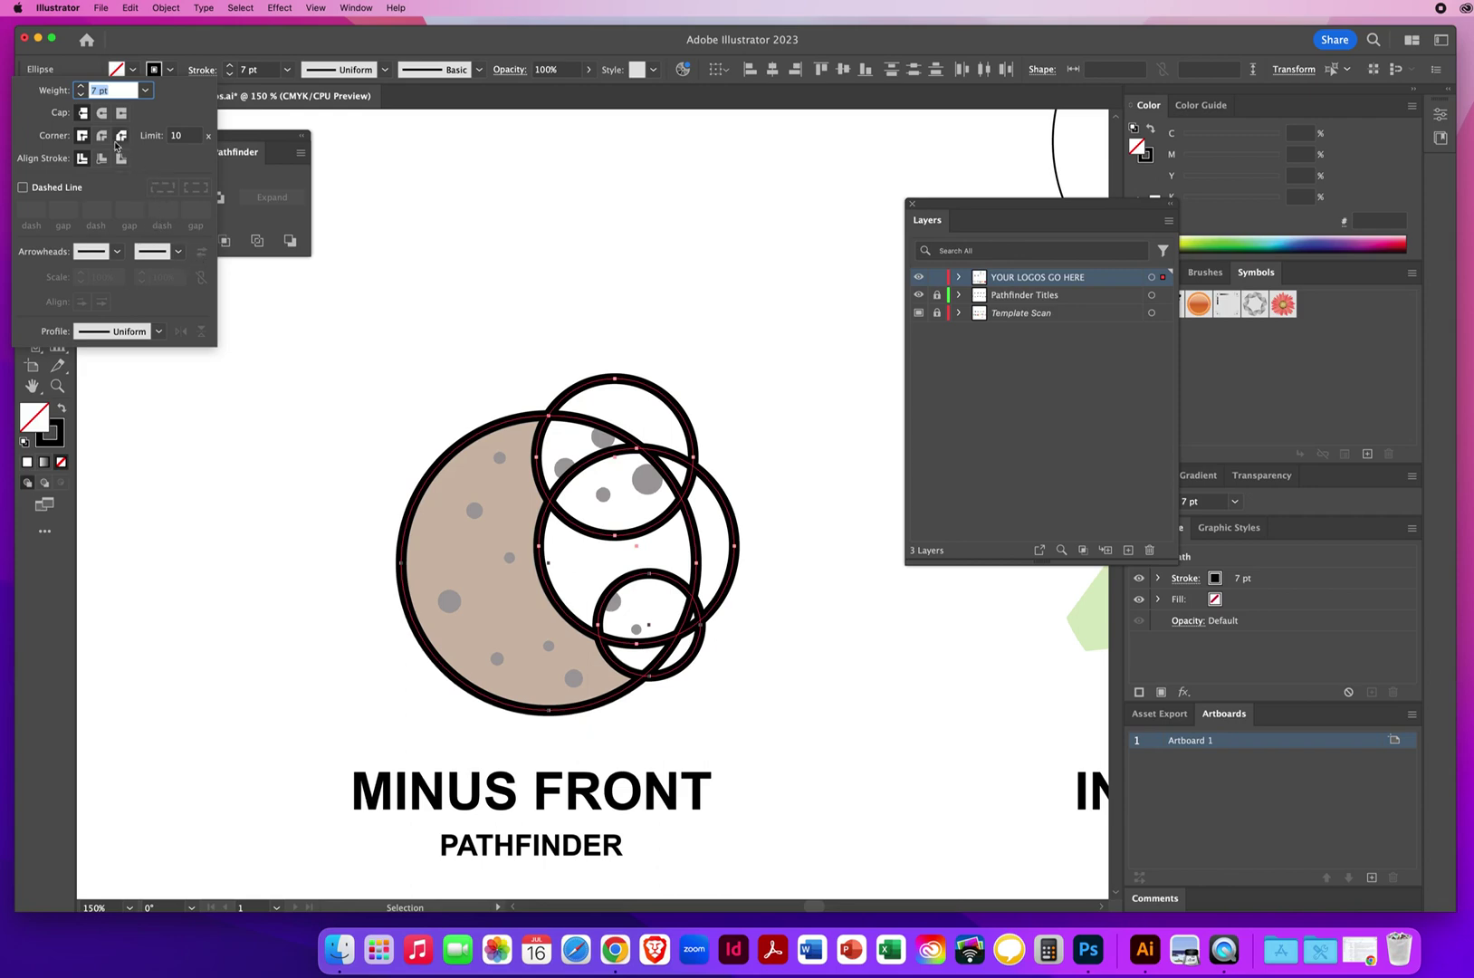
click(101, 113)
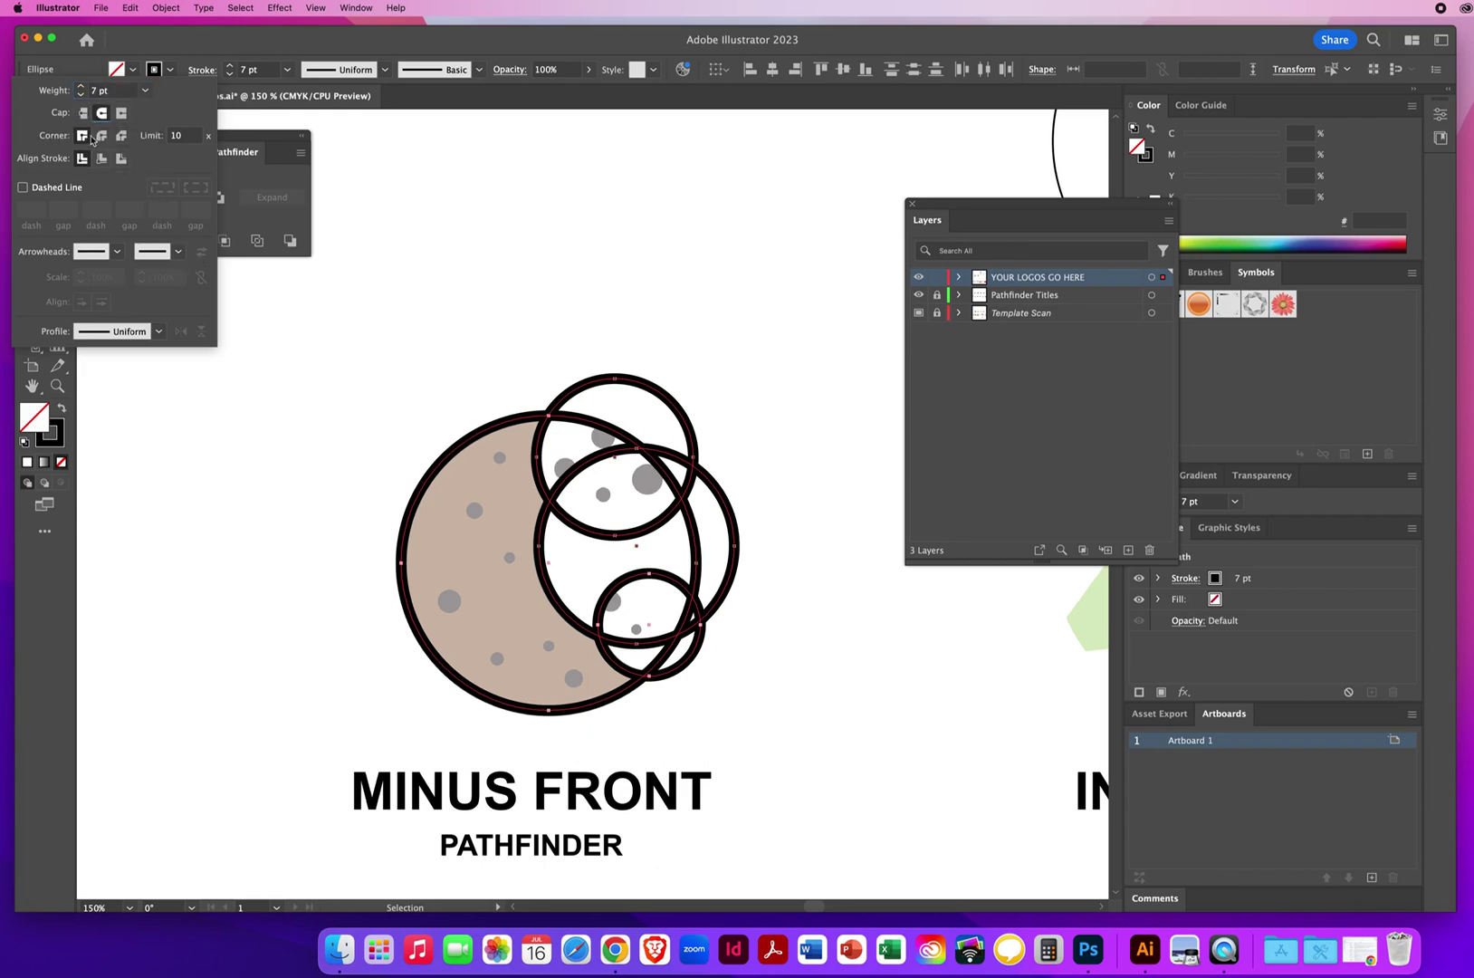
click(102, 138)
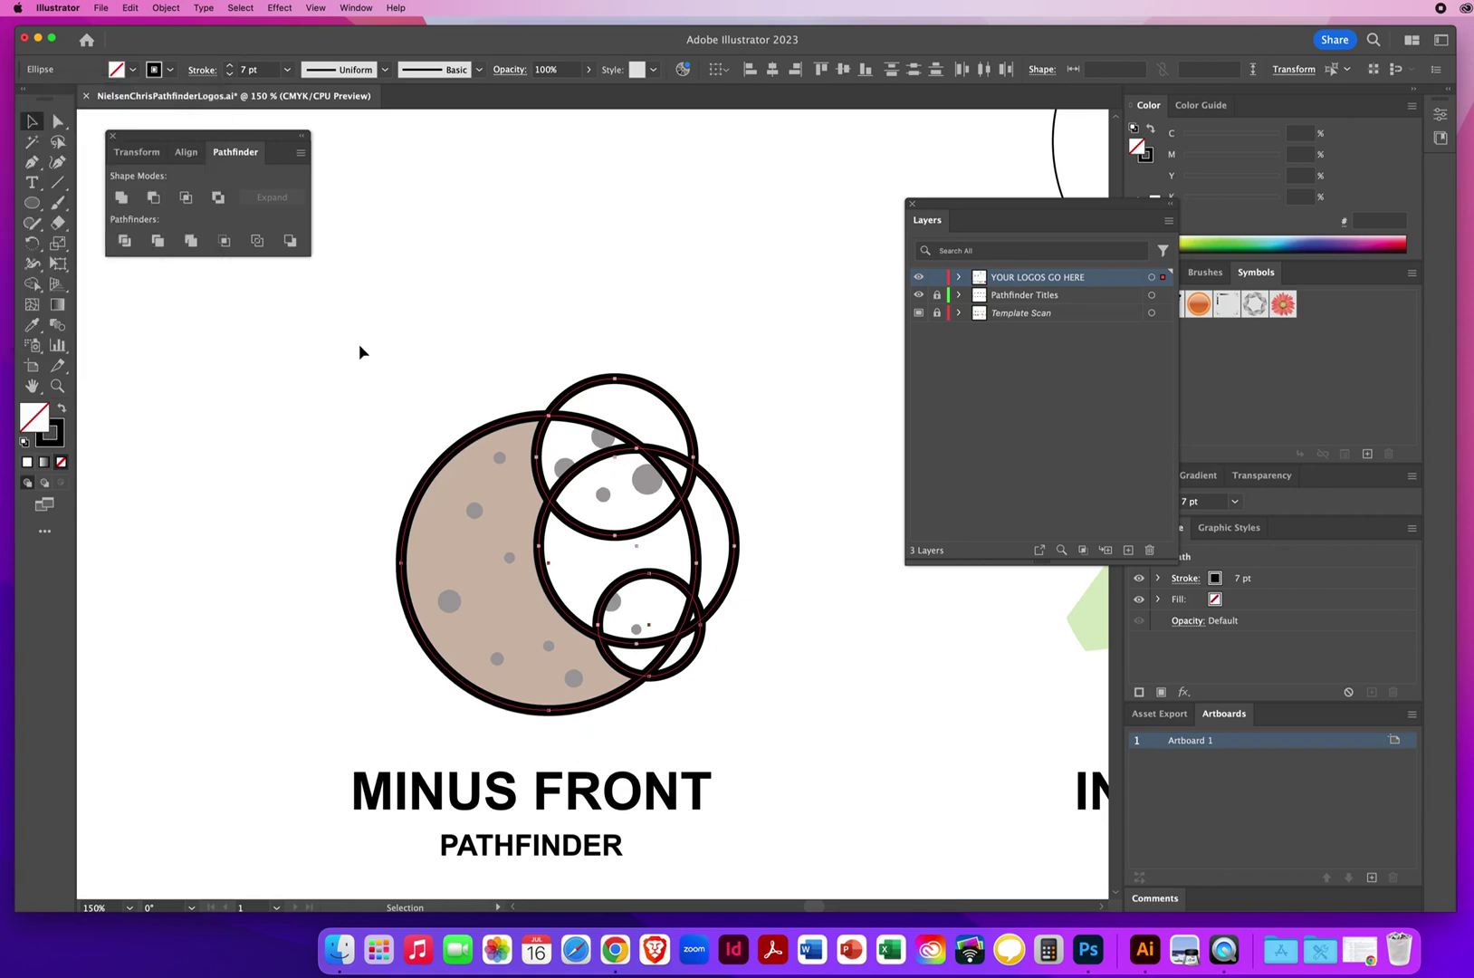
Step: Fill all four MINUS FRONT circles with yellow-green (D7DF24)
drag(360, 345, 773, 709)
drag(975, 208, 843, 184)
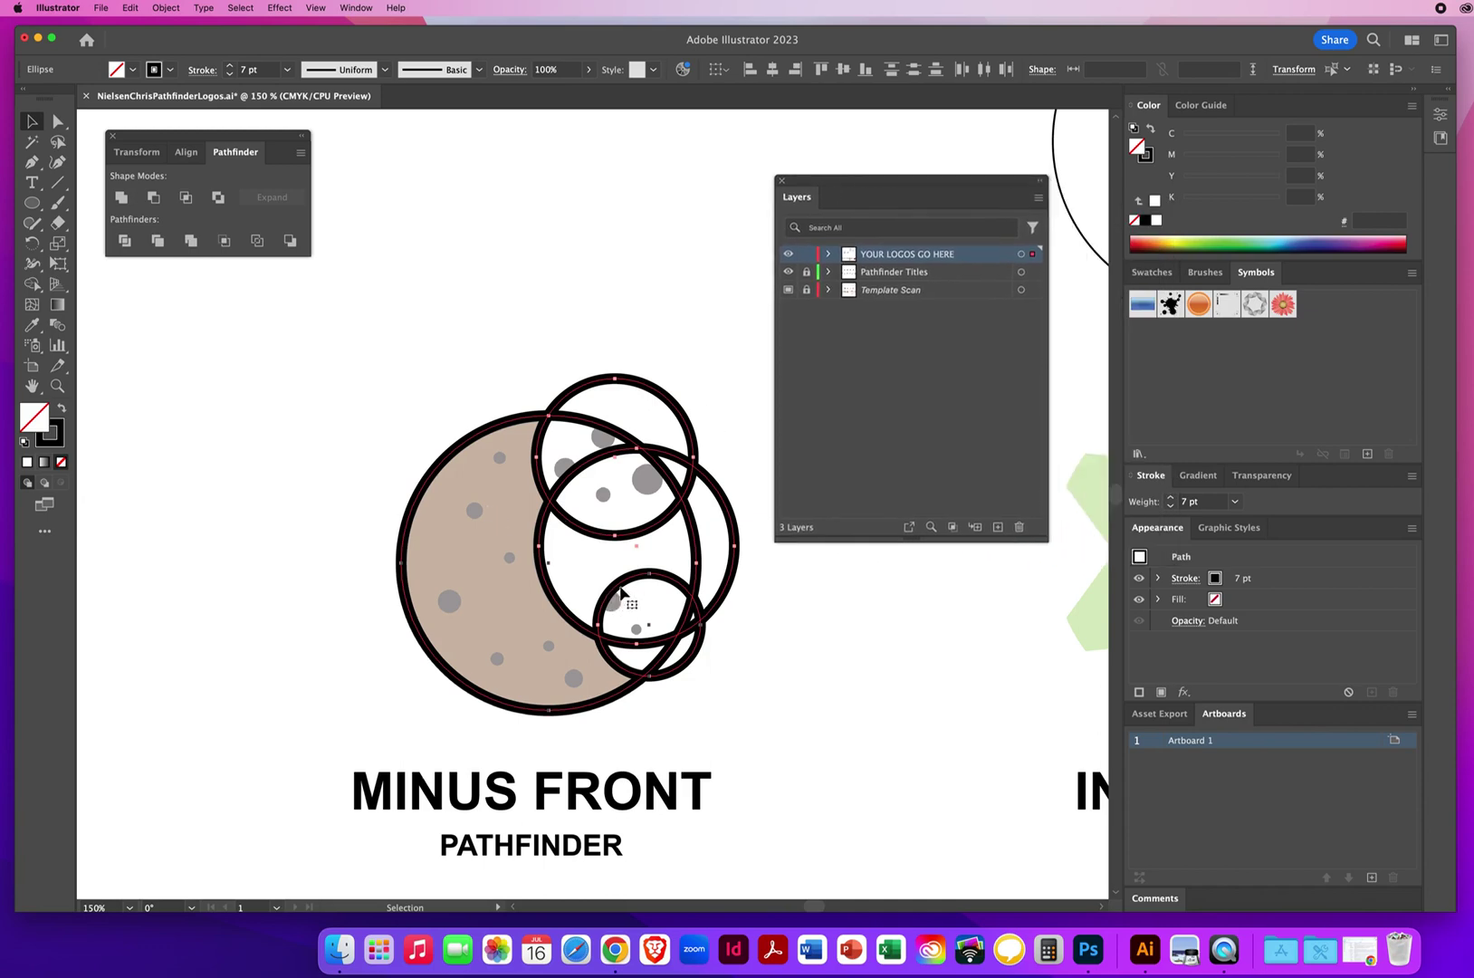
click(1189, 238)
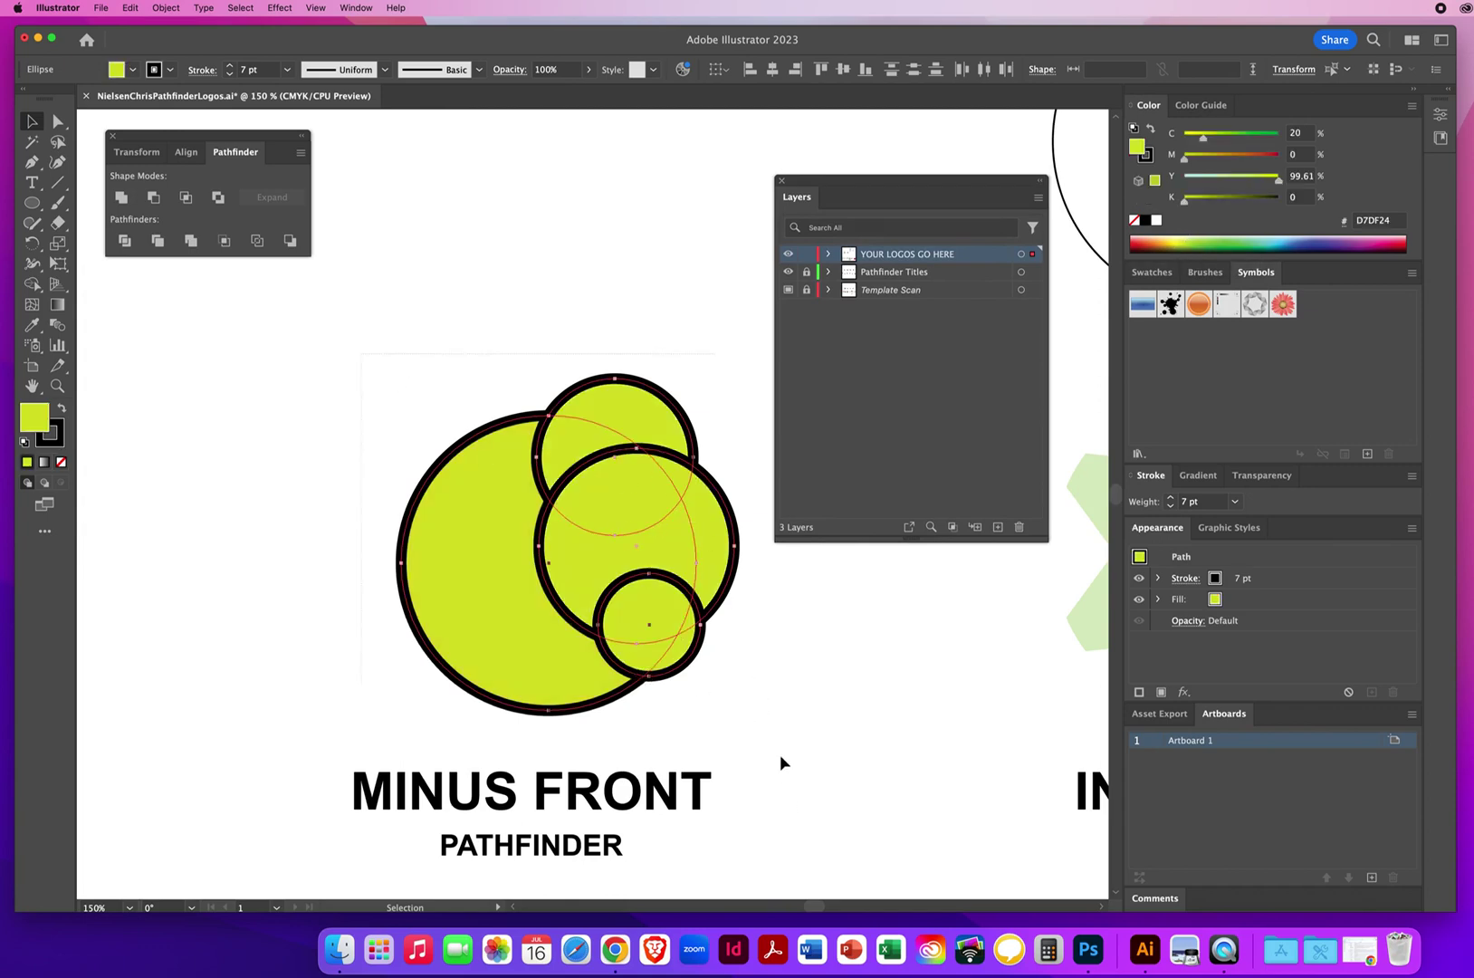
Step: Subtract the three bite circles from the cookie with the Minus Front shape mode, then set its fill to none and deselect it
click(154, 198)
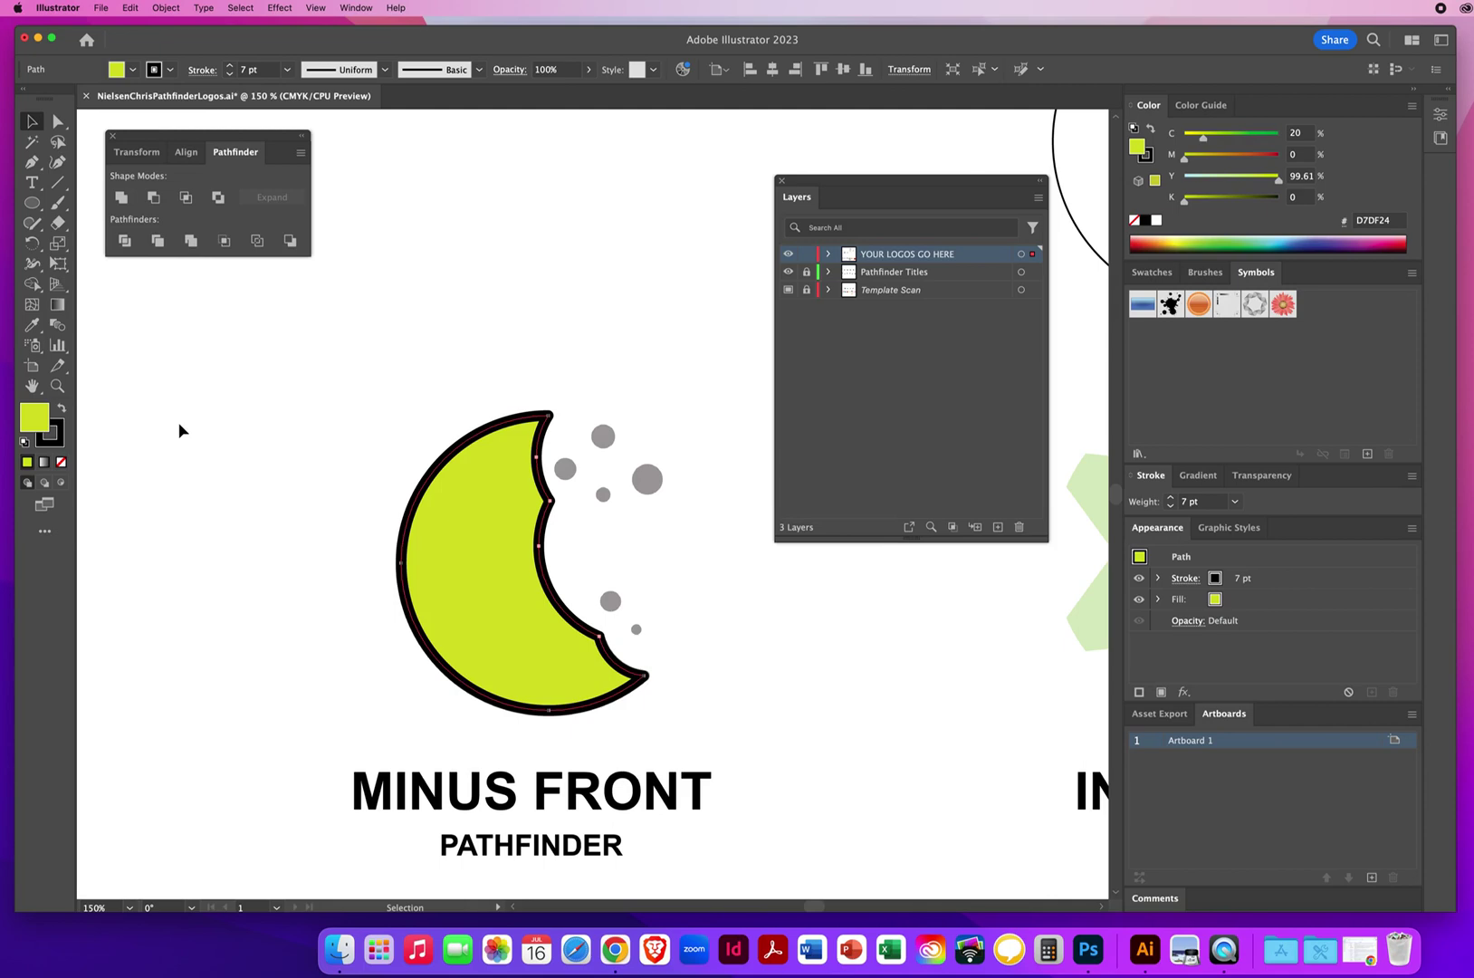
key(slash)
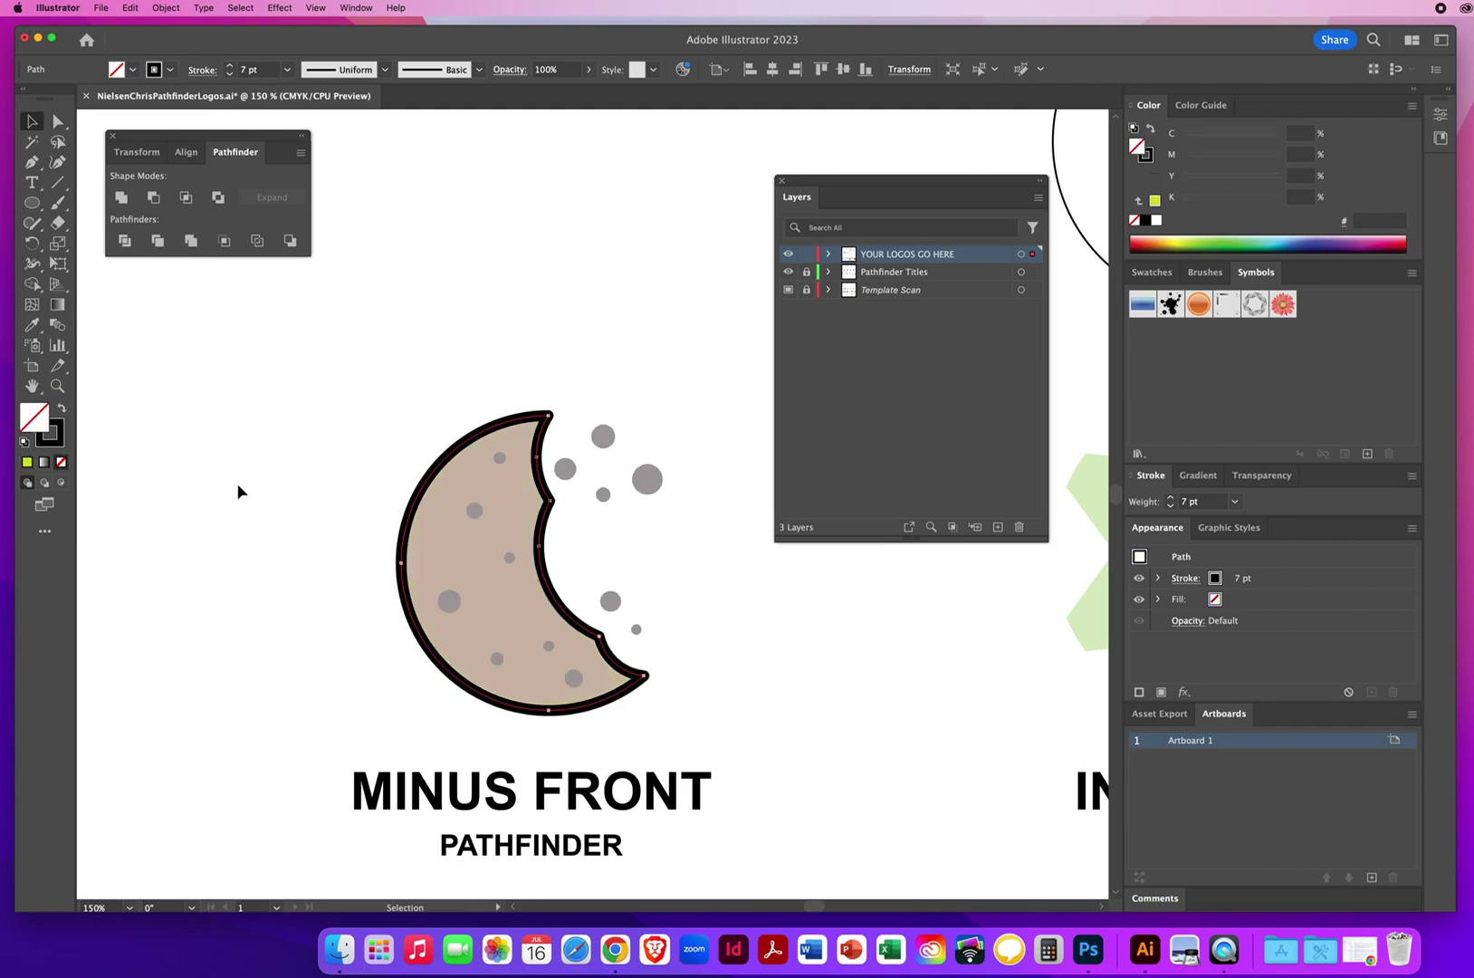
click(291, 340)
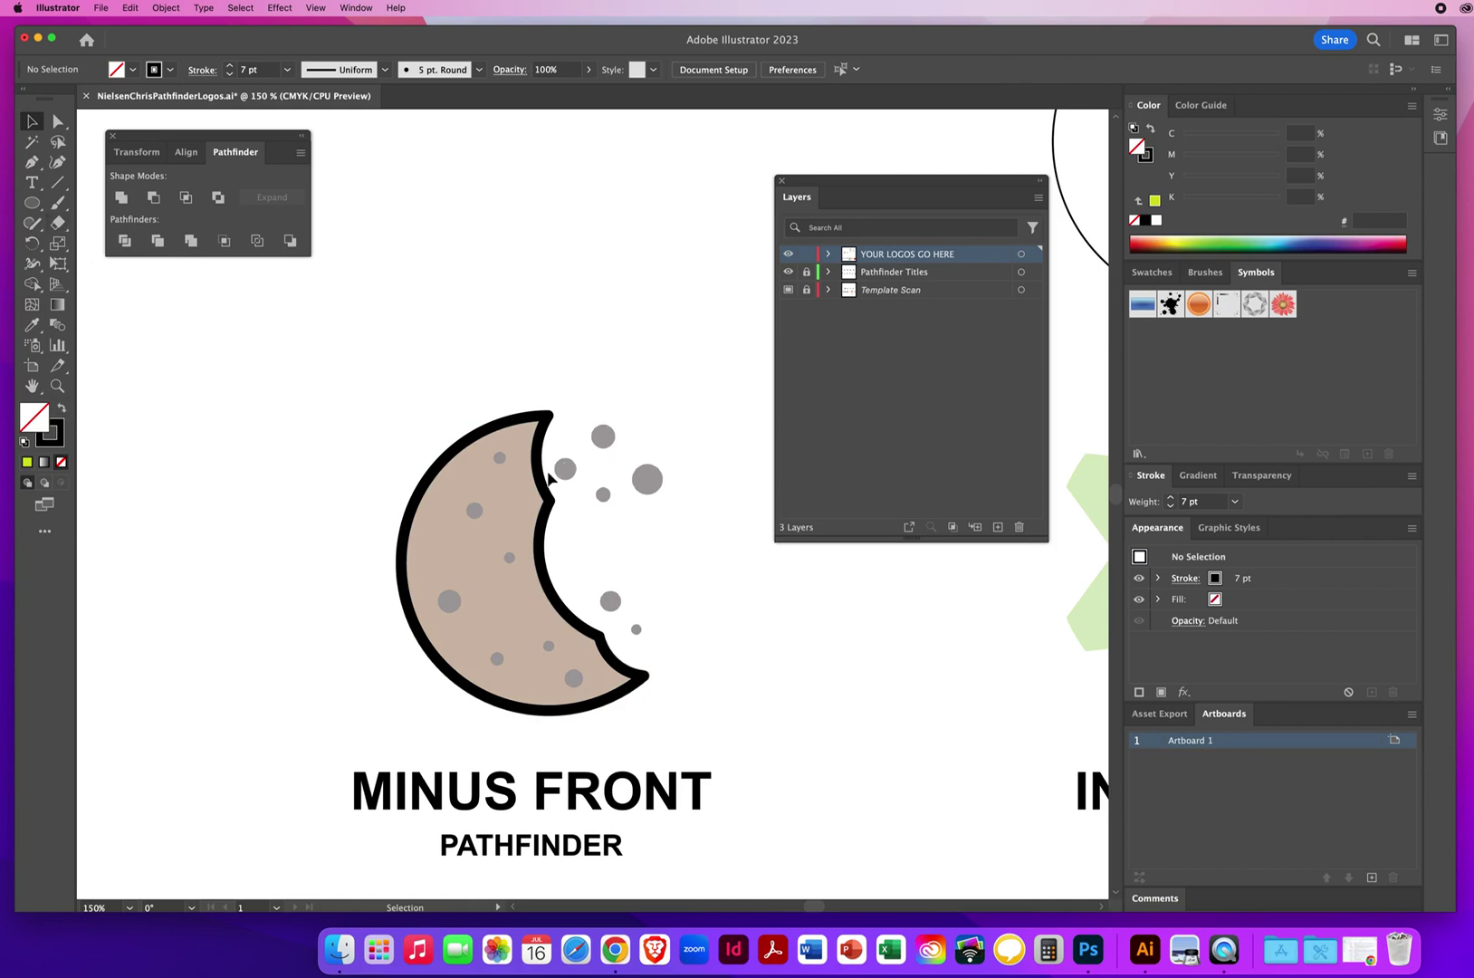
Step: With a black fill and no stroke, draw circles over the four template crumbs beside the upper bite, the largest about 0.27 in wide
click(62, 410)
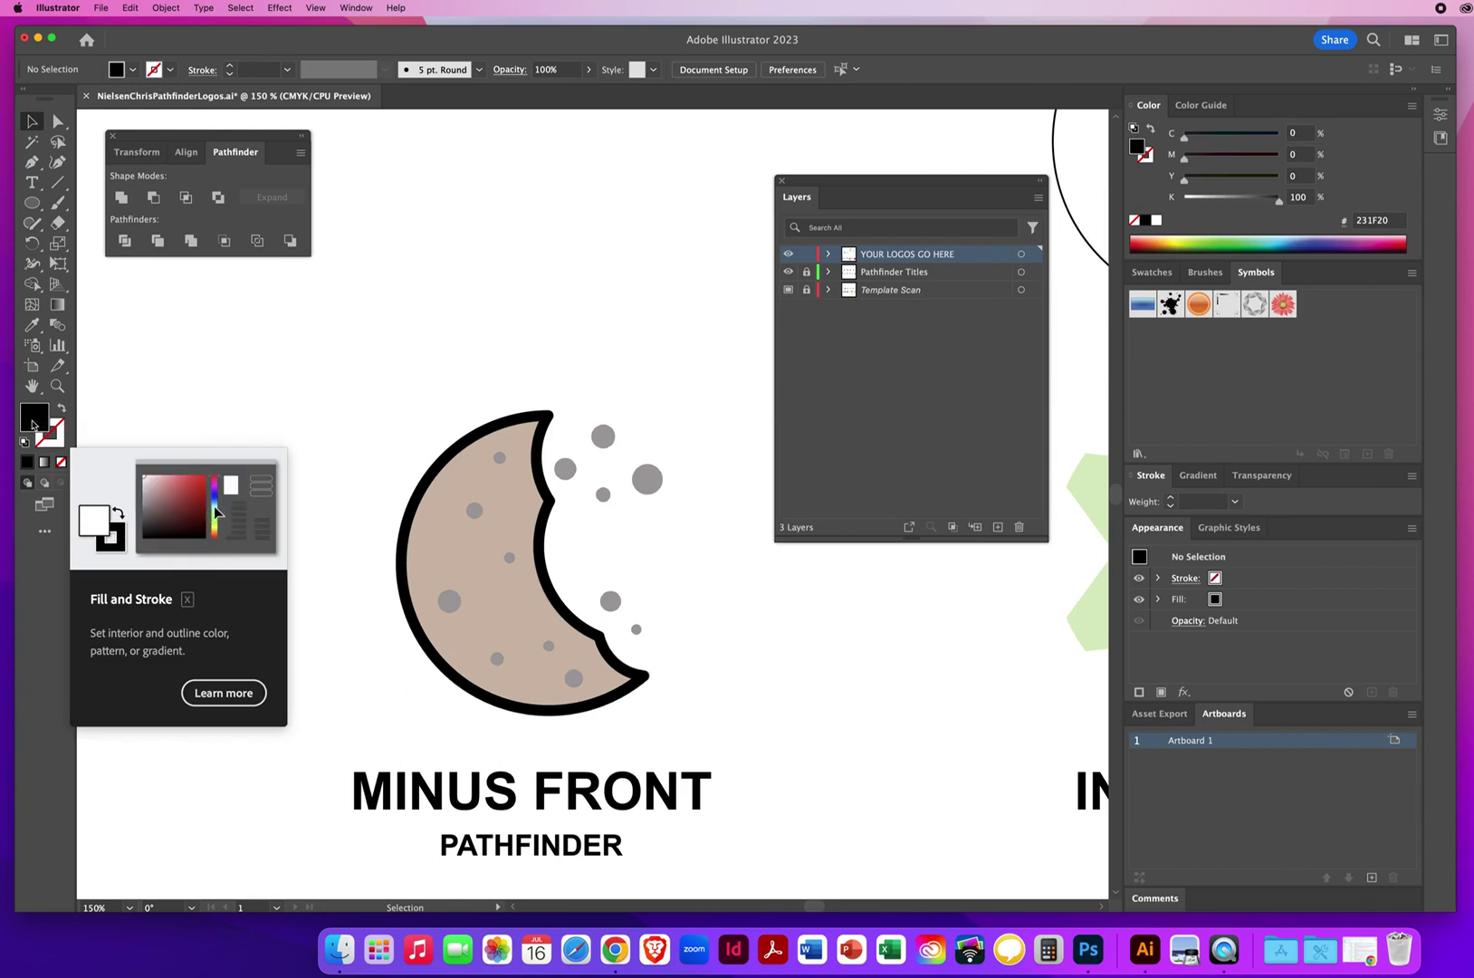
click(57, 386)
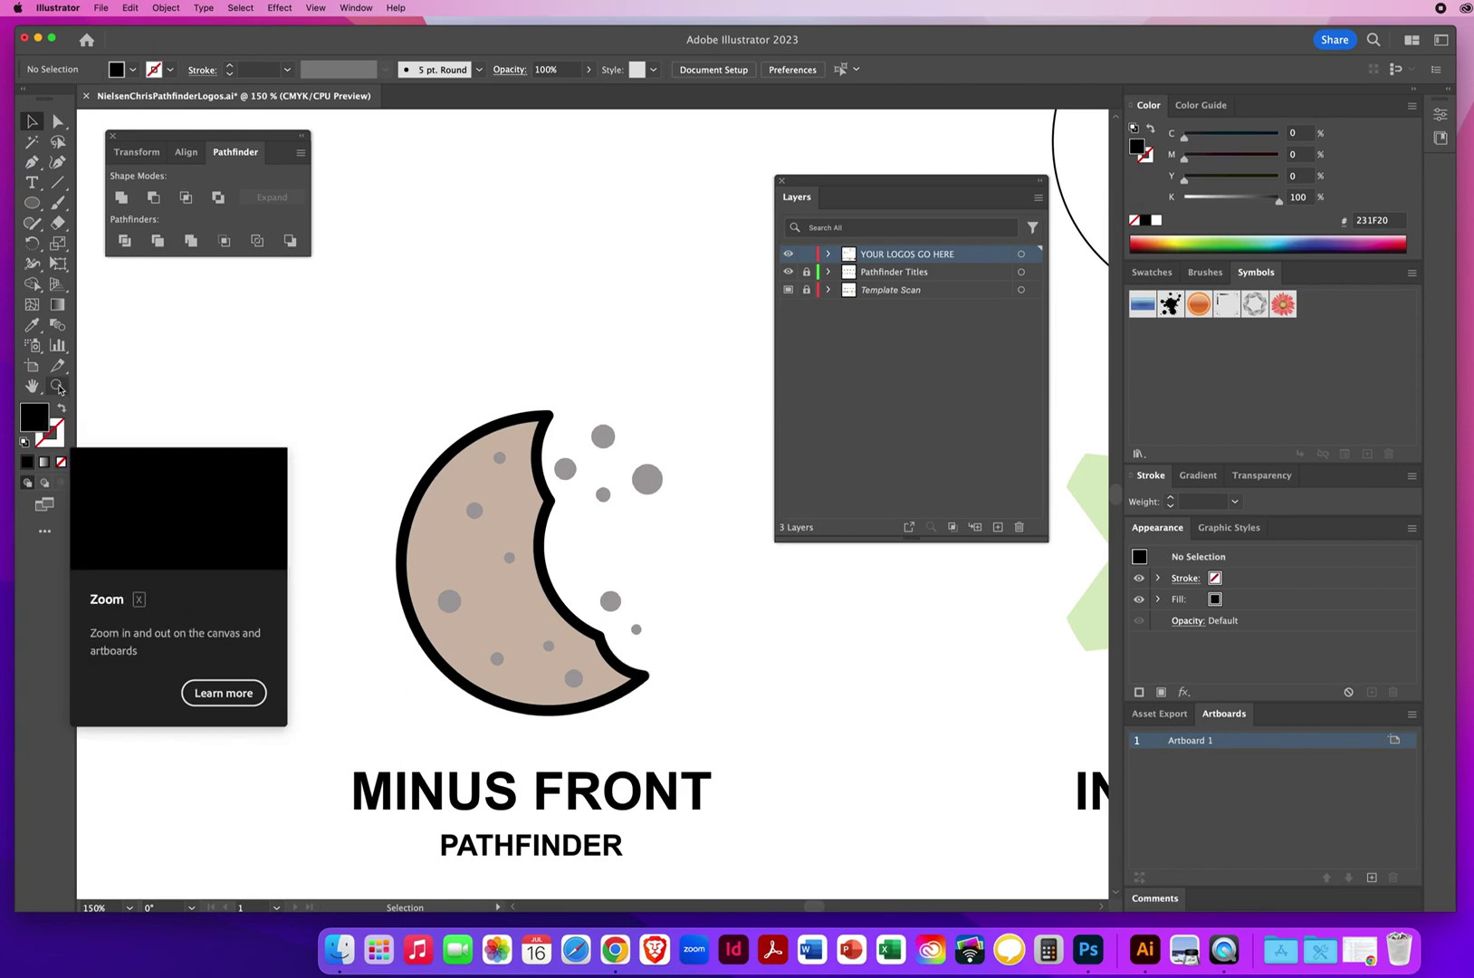
click(571, 554)
click(627, 500)
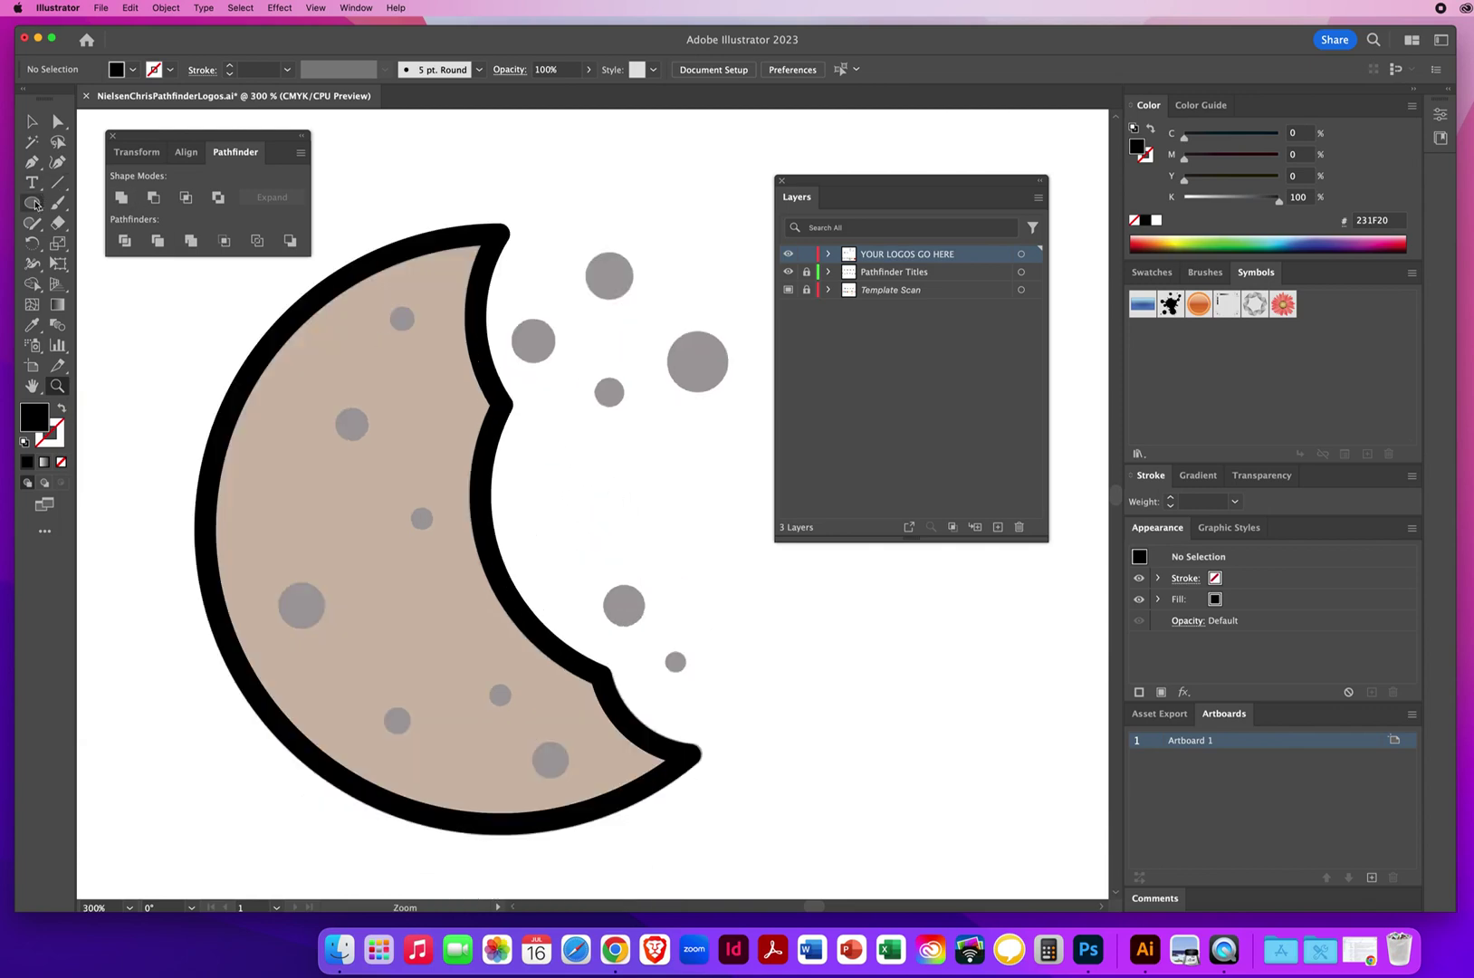
click(33, 207)
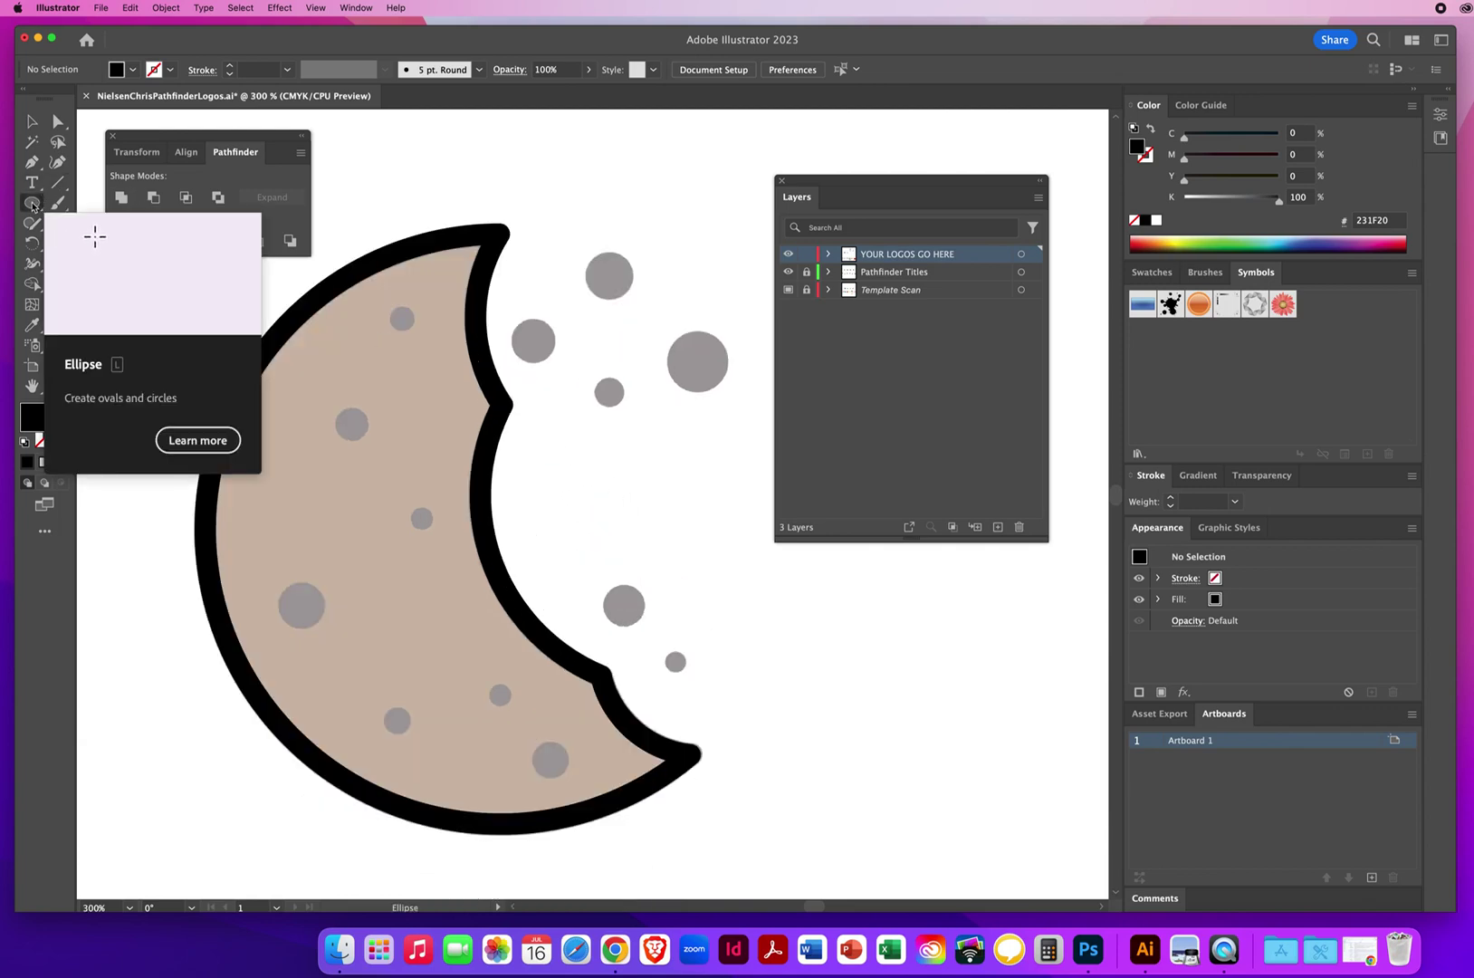
click(112, 243)
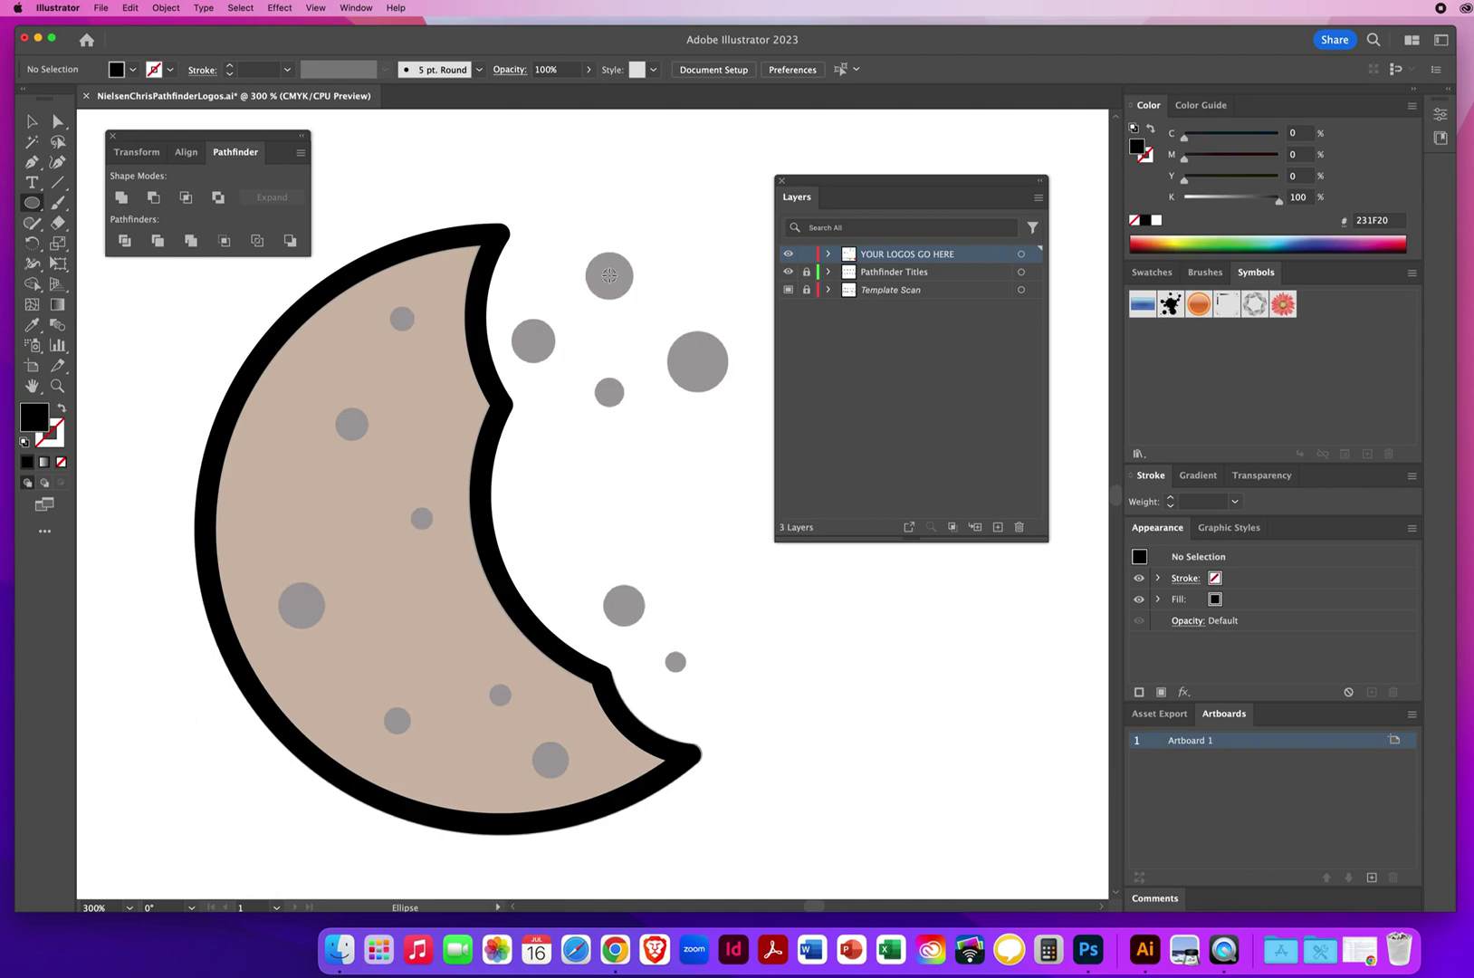
drag(609, 275, 634, 300)
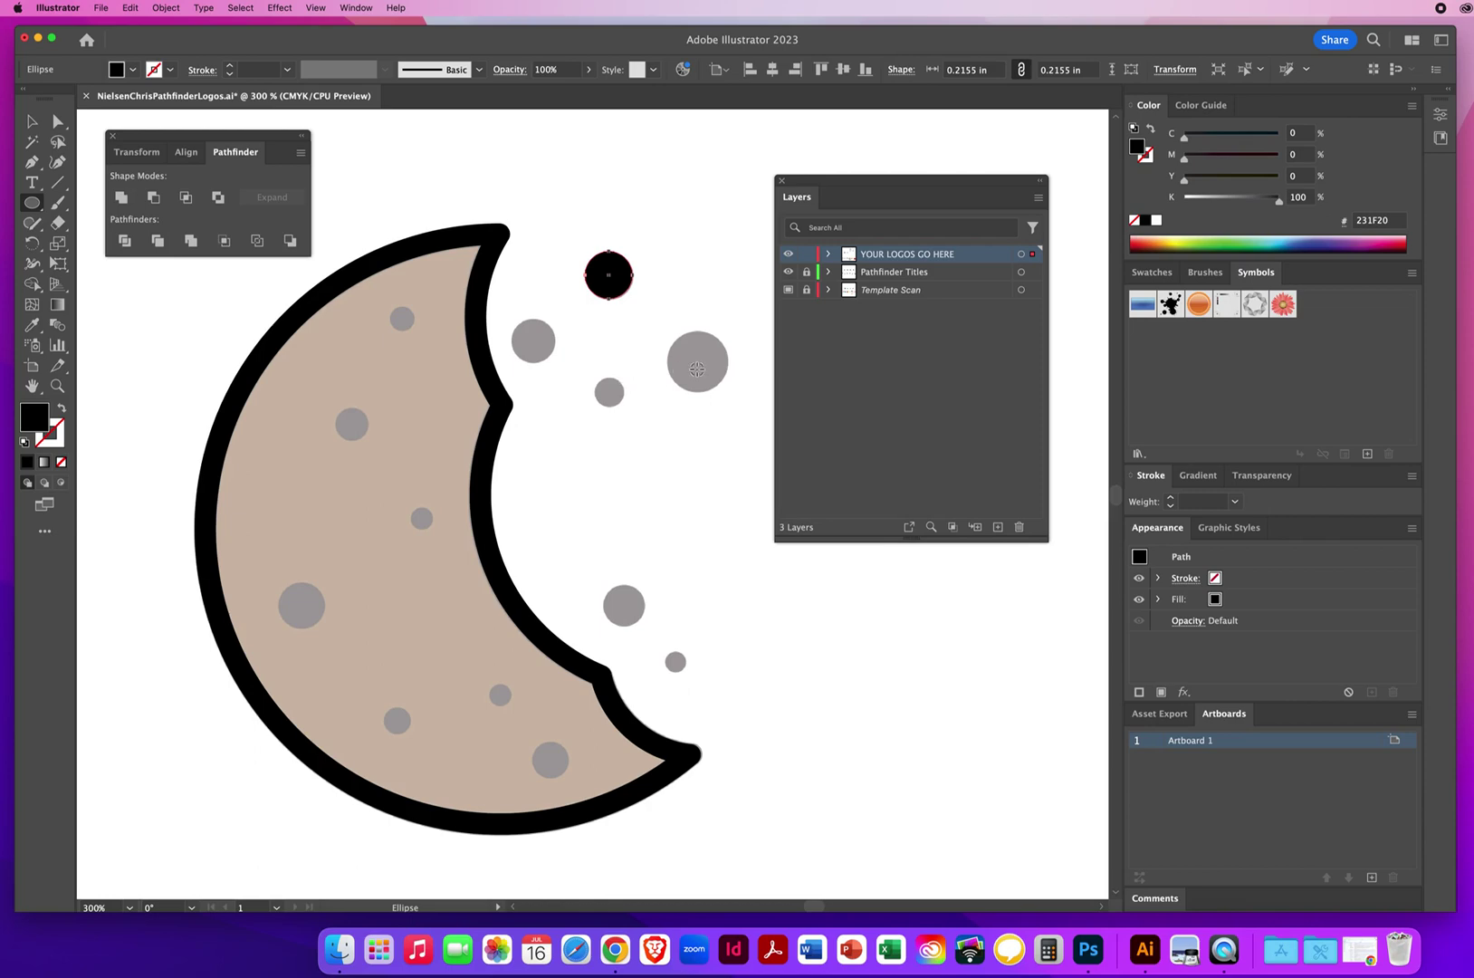
drag(698, 361, 728, 390)
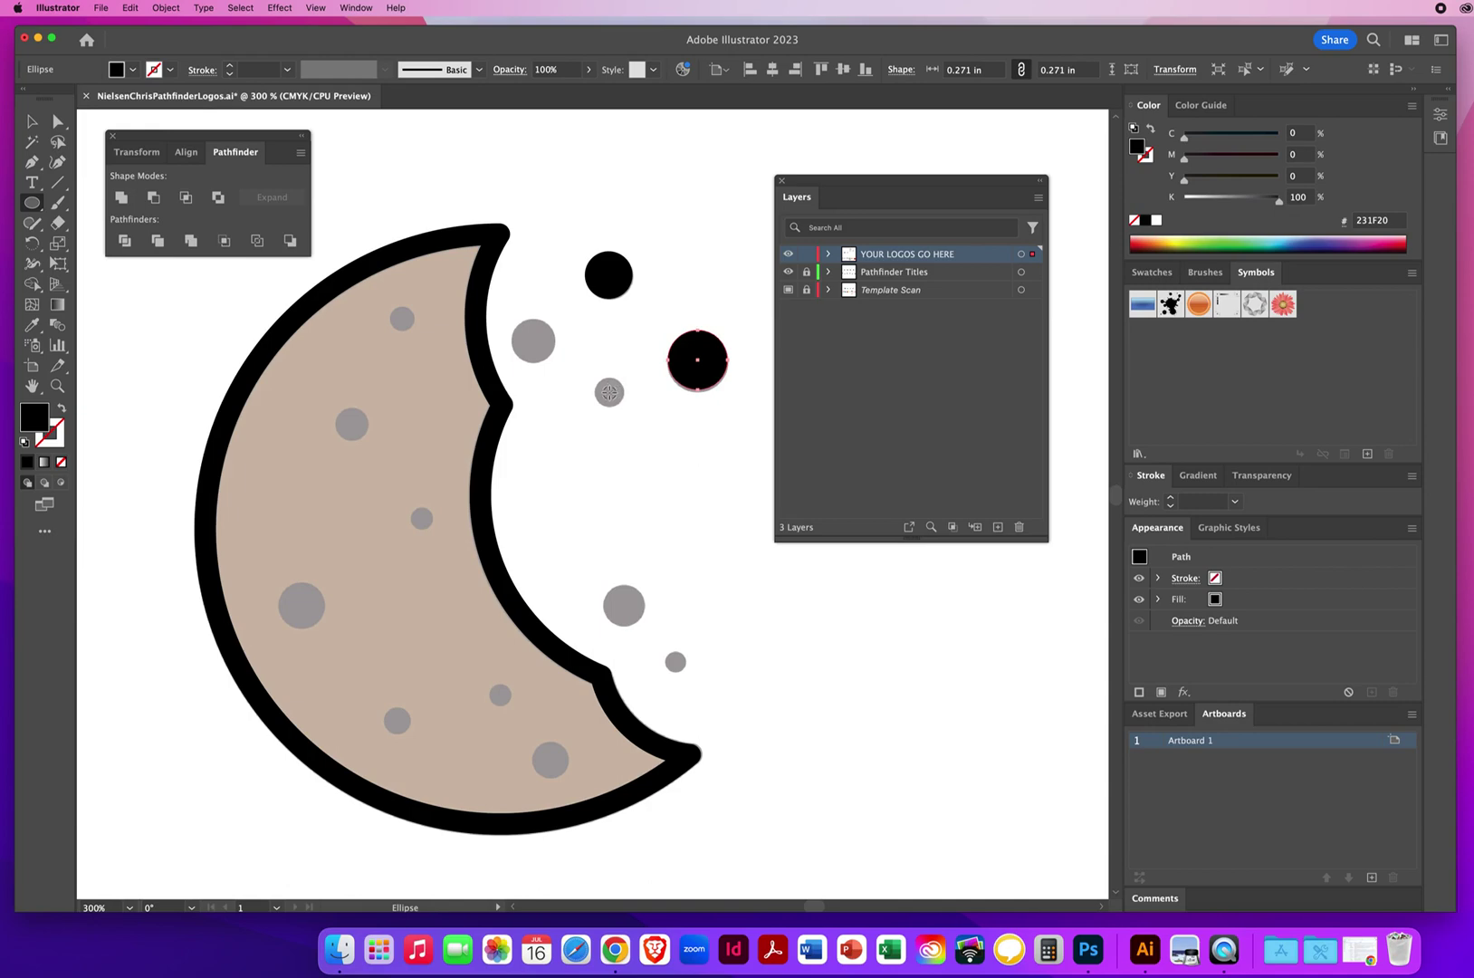
drag(609, 391, 623, 406)
drag(532, 340, 553, 362)
key(super)
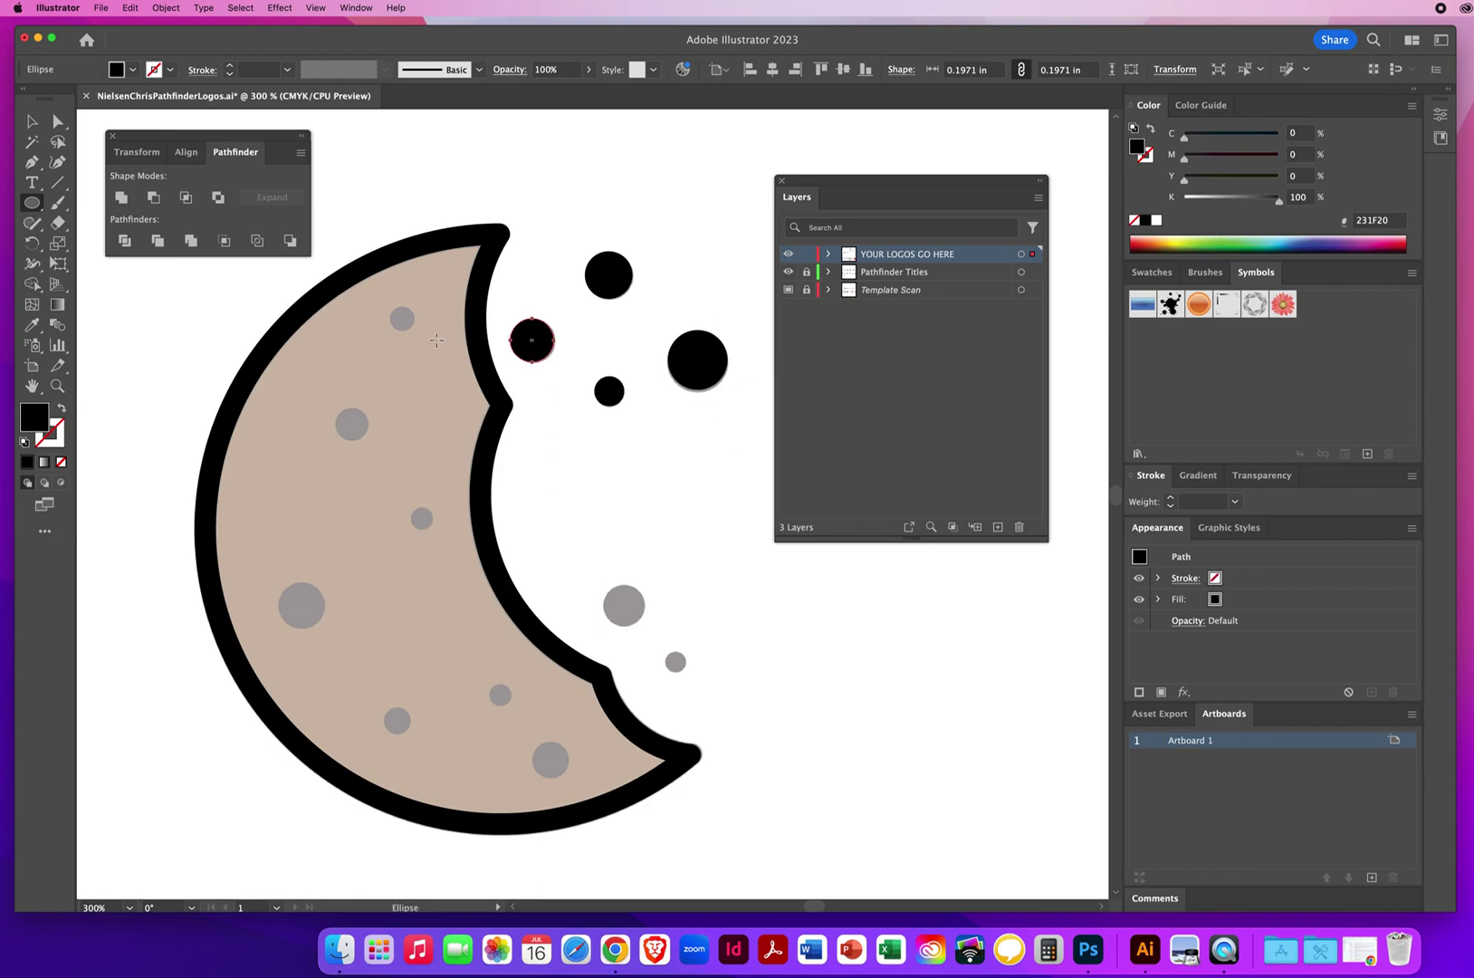
Step: Draw black circles about 0.09 to 0.21 in wide over the seven chips inside the cookie and the two crumbs beside its lower bite
drag(402, 318, 410, 327)
drag(352, 424, 370, 443)
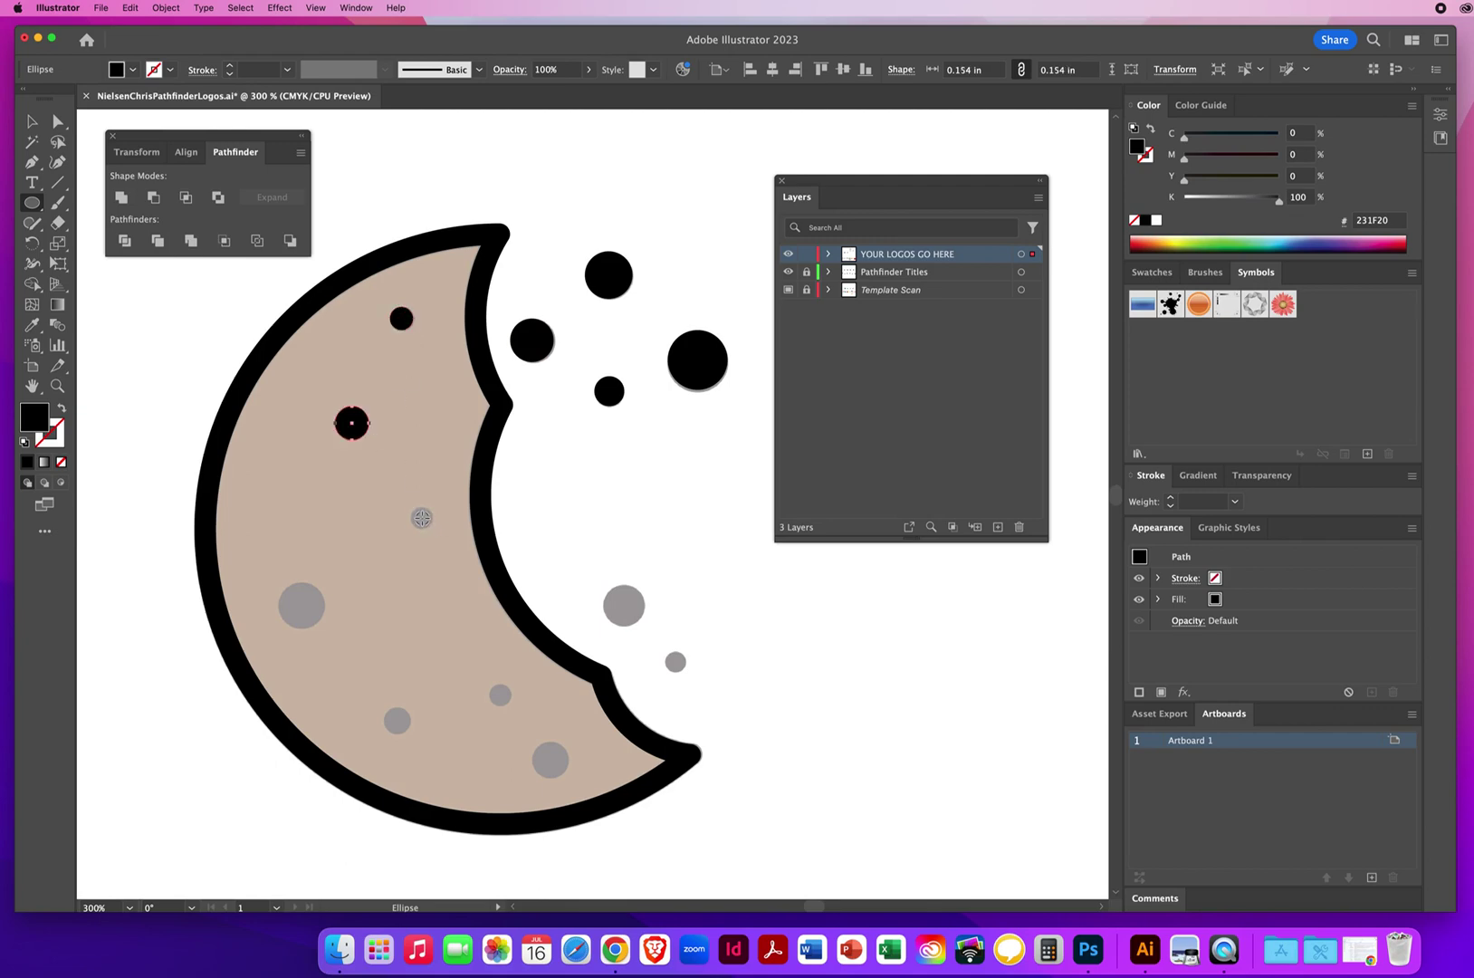
drag(422, 518, 431, 527)
drag(303, 607, 325, 629)
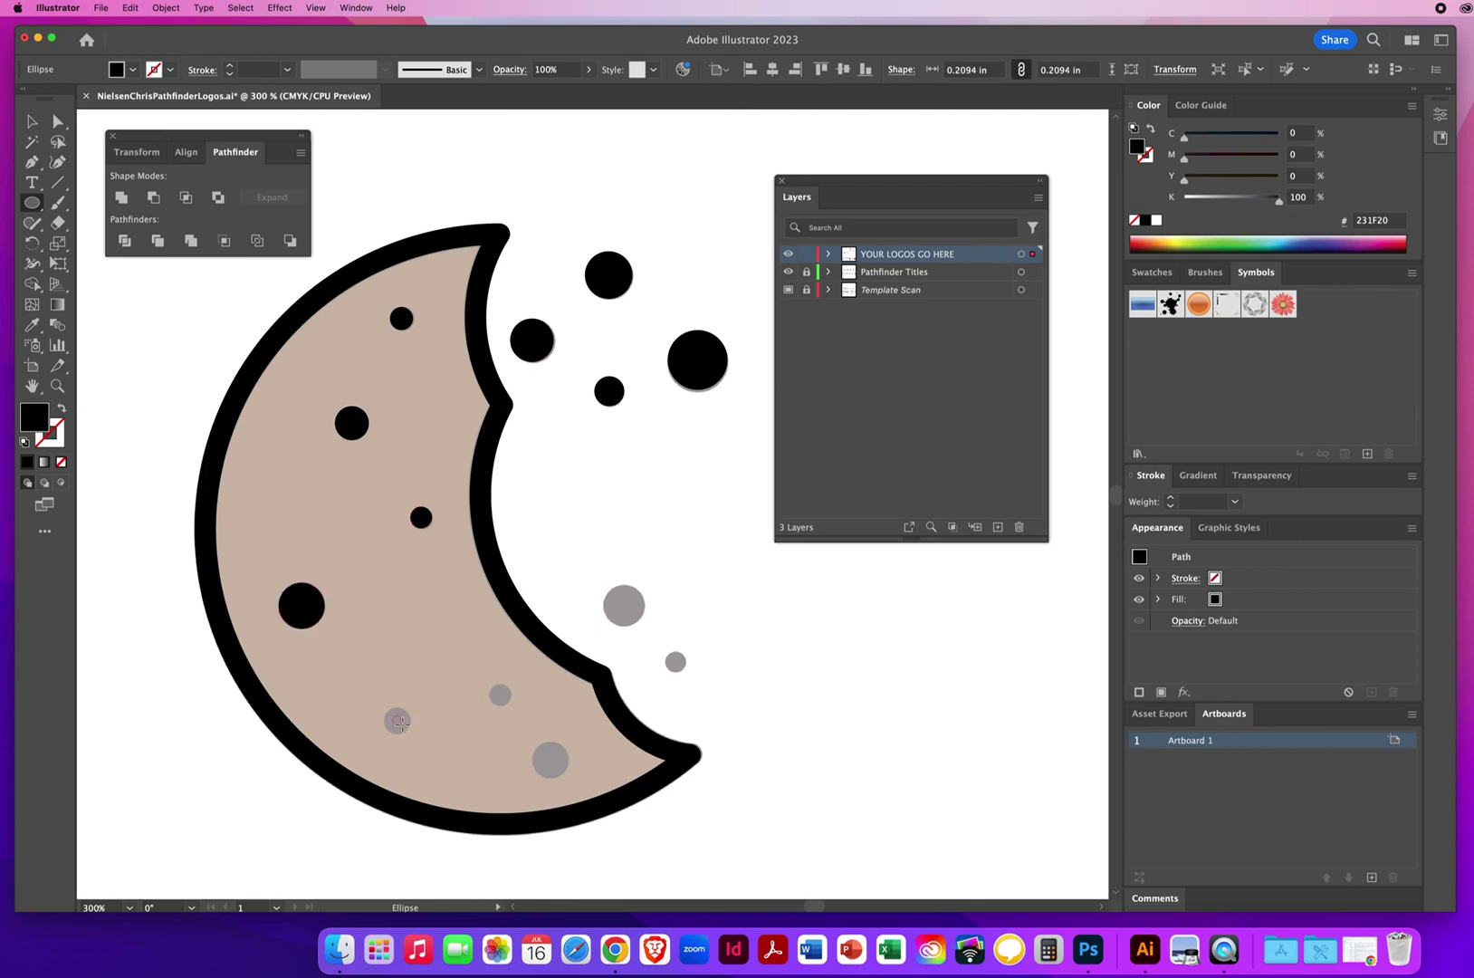
drag(399, 722, 411, 734)
drag(499, 694, 508, 703)
drag(555, 764, 565, 777)
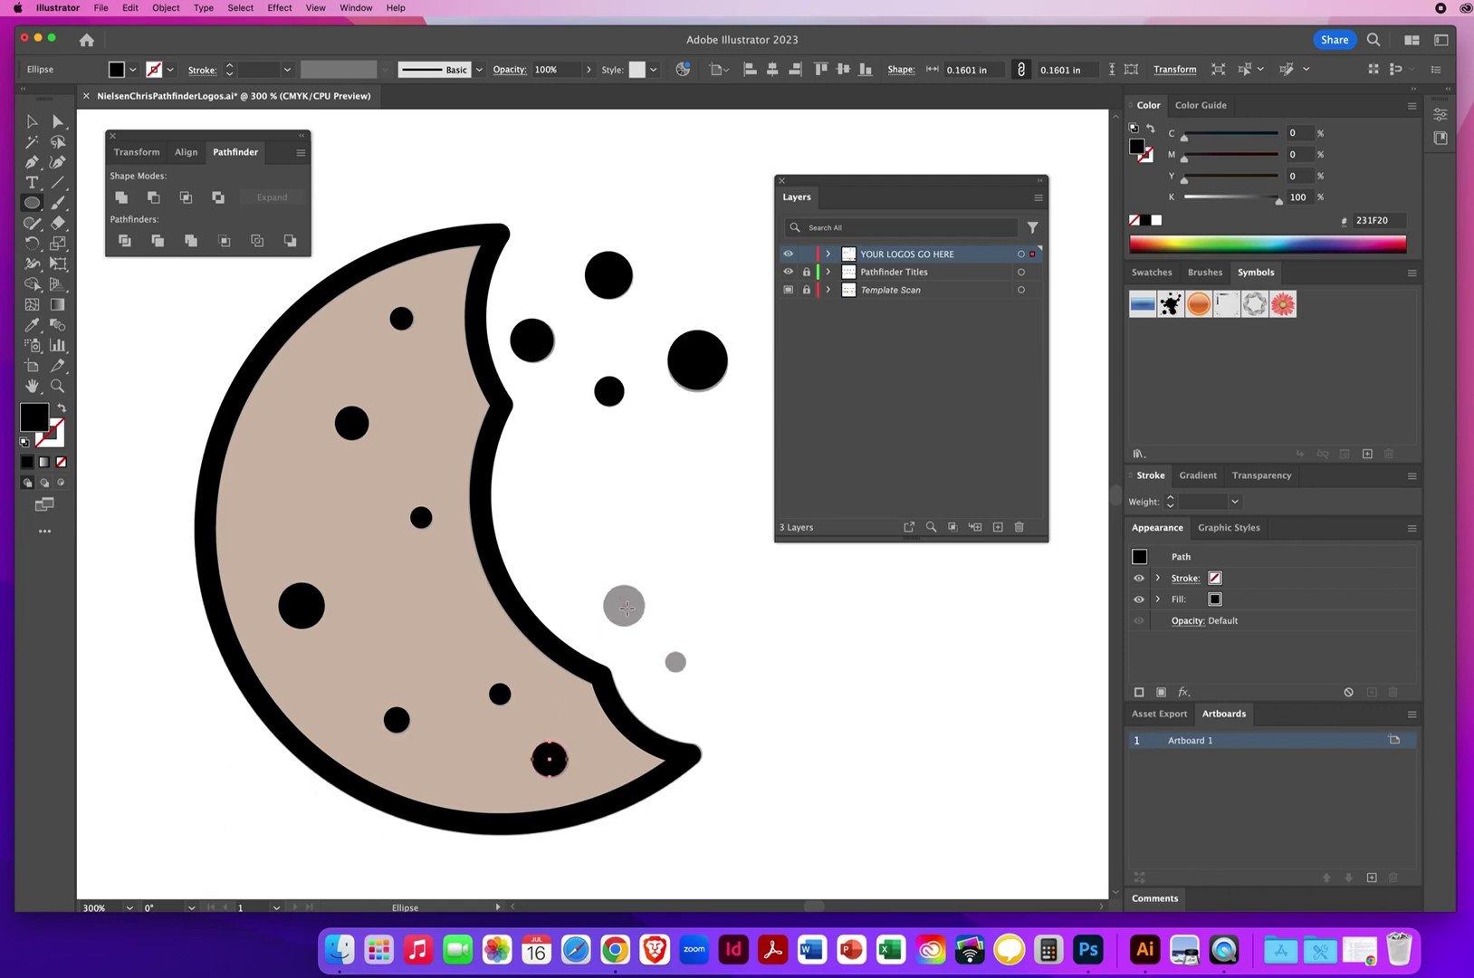
drag(625, 607, 684, 671)
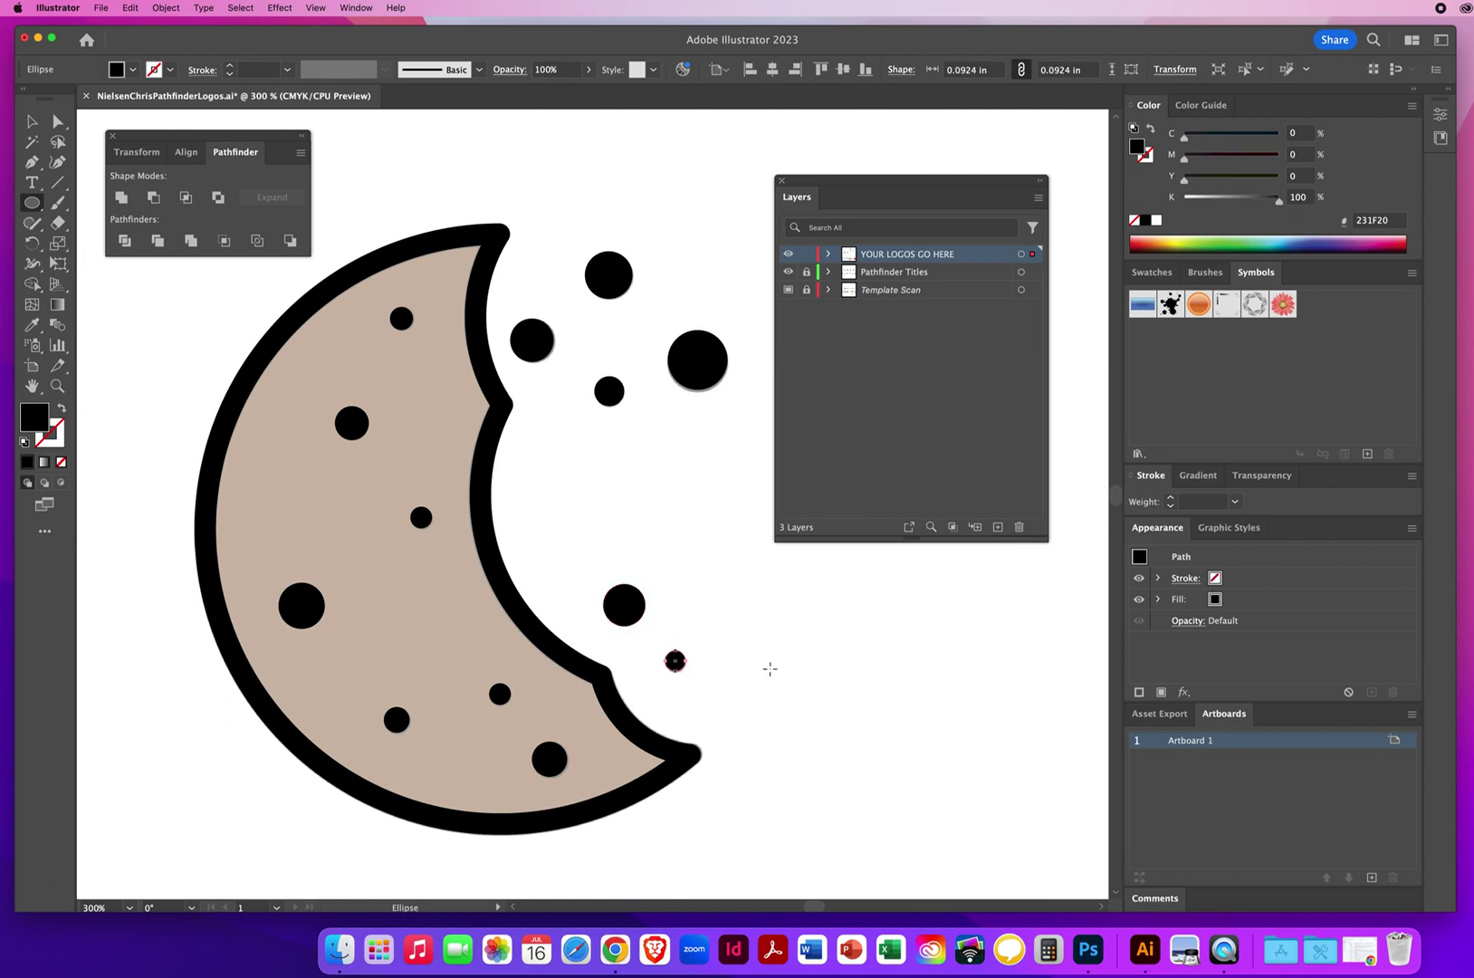
Step: Deselect the last crumb, uncover the INTERSECT artwork by moving the Layers panel aside, and save the document
click(60, 386)
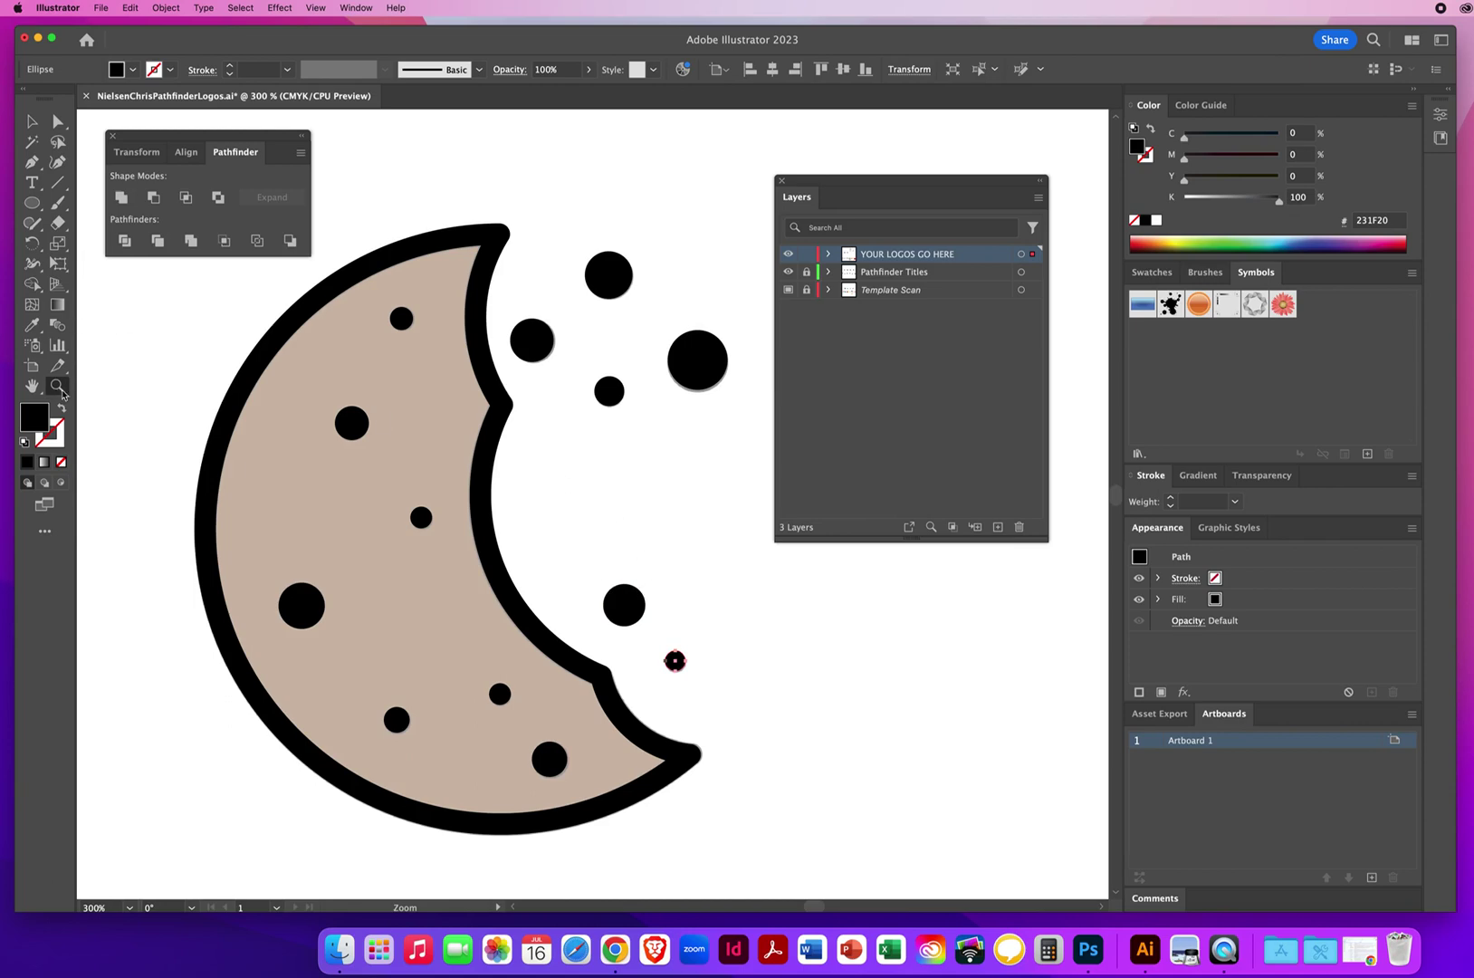
alt+click(675, 511)
alt+click(675, 510)
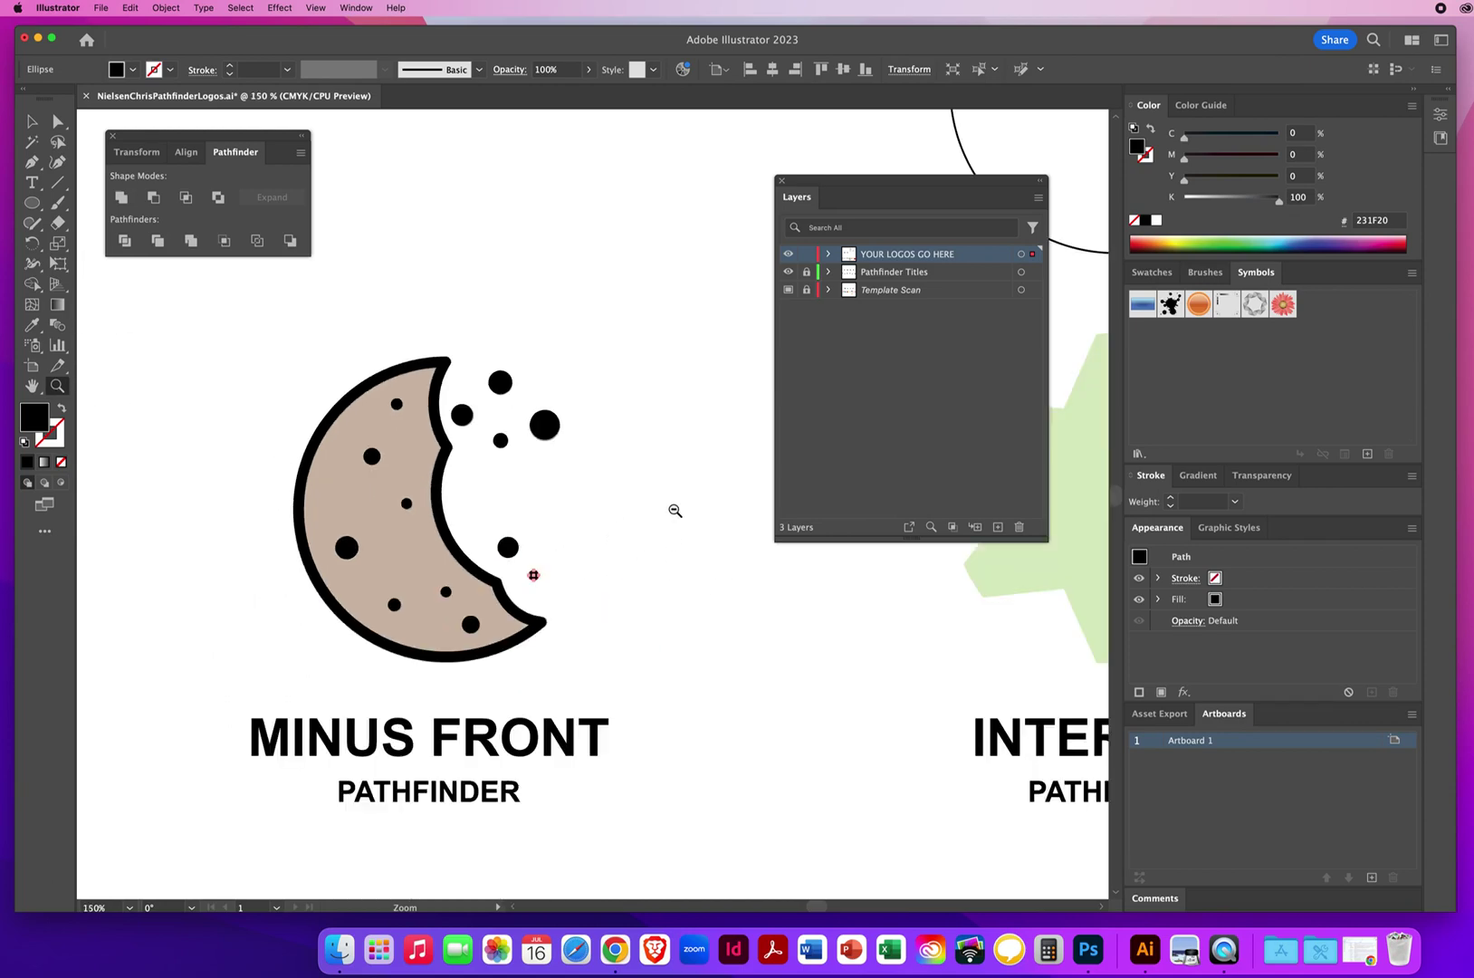
alt+click(674, 510)
drag(815, 180, 1064, 270)
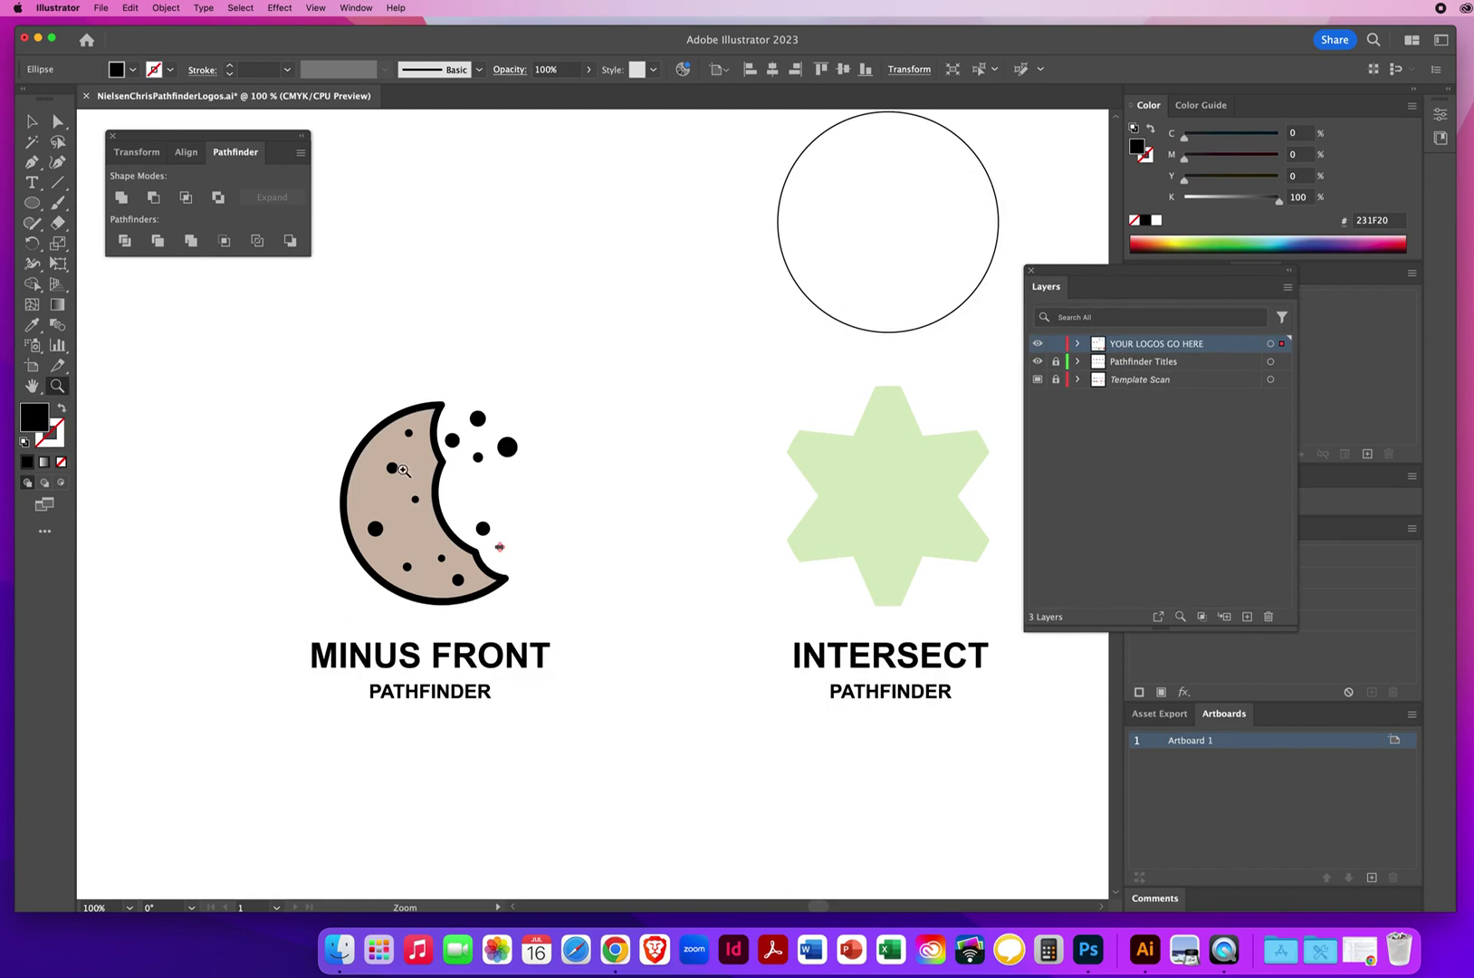
click(31, 123)
click(520, 351)
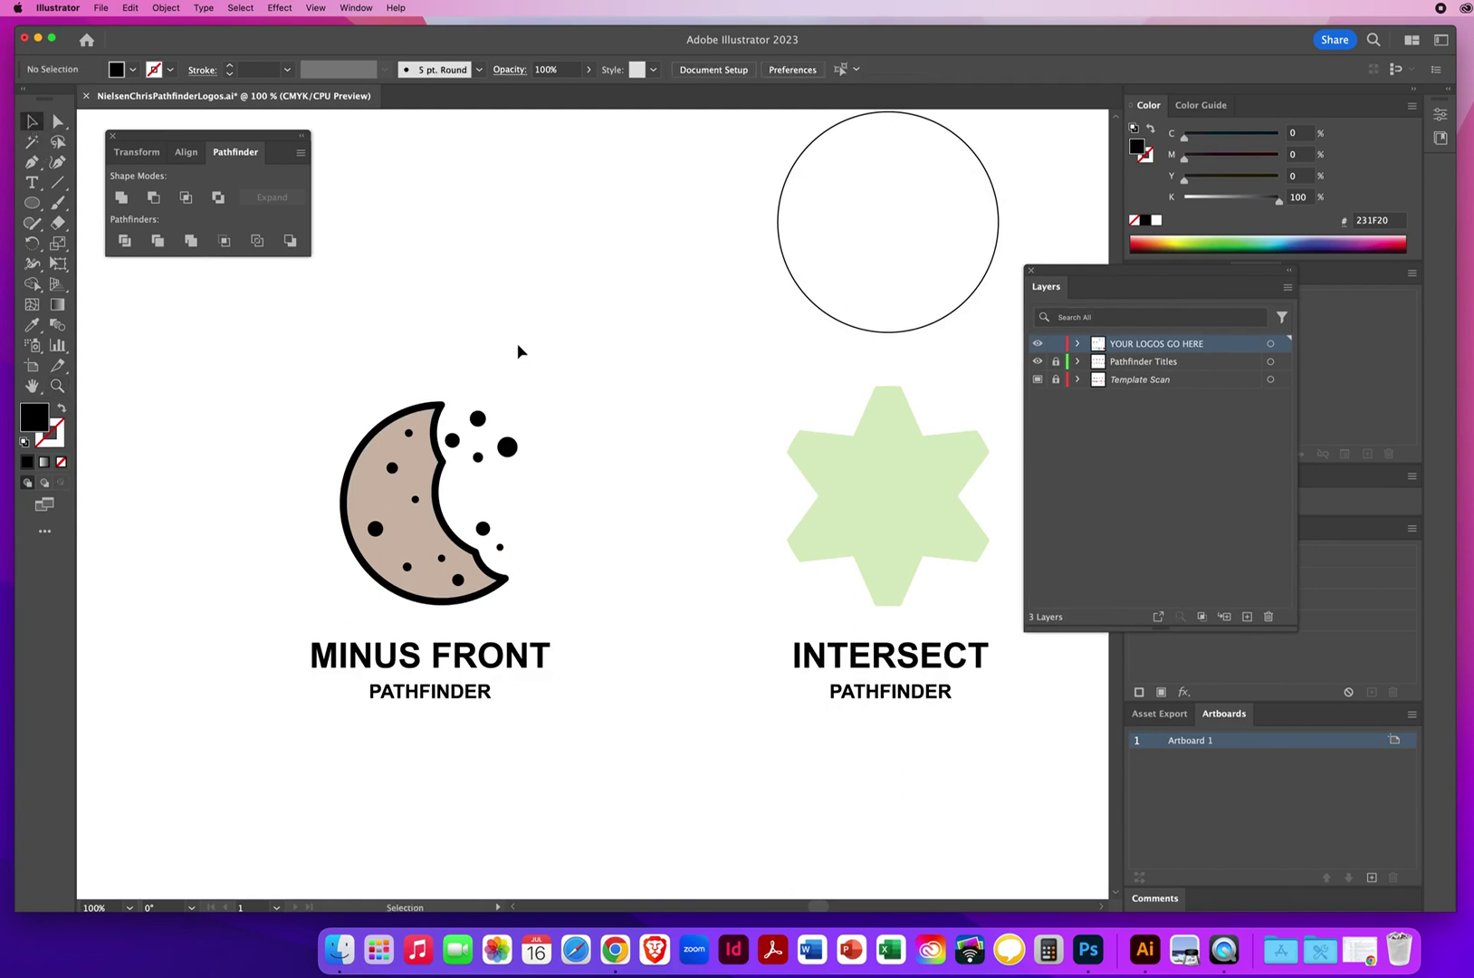
click(102, 8)
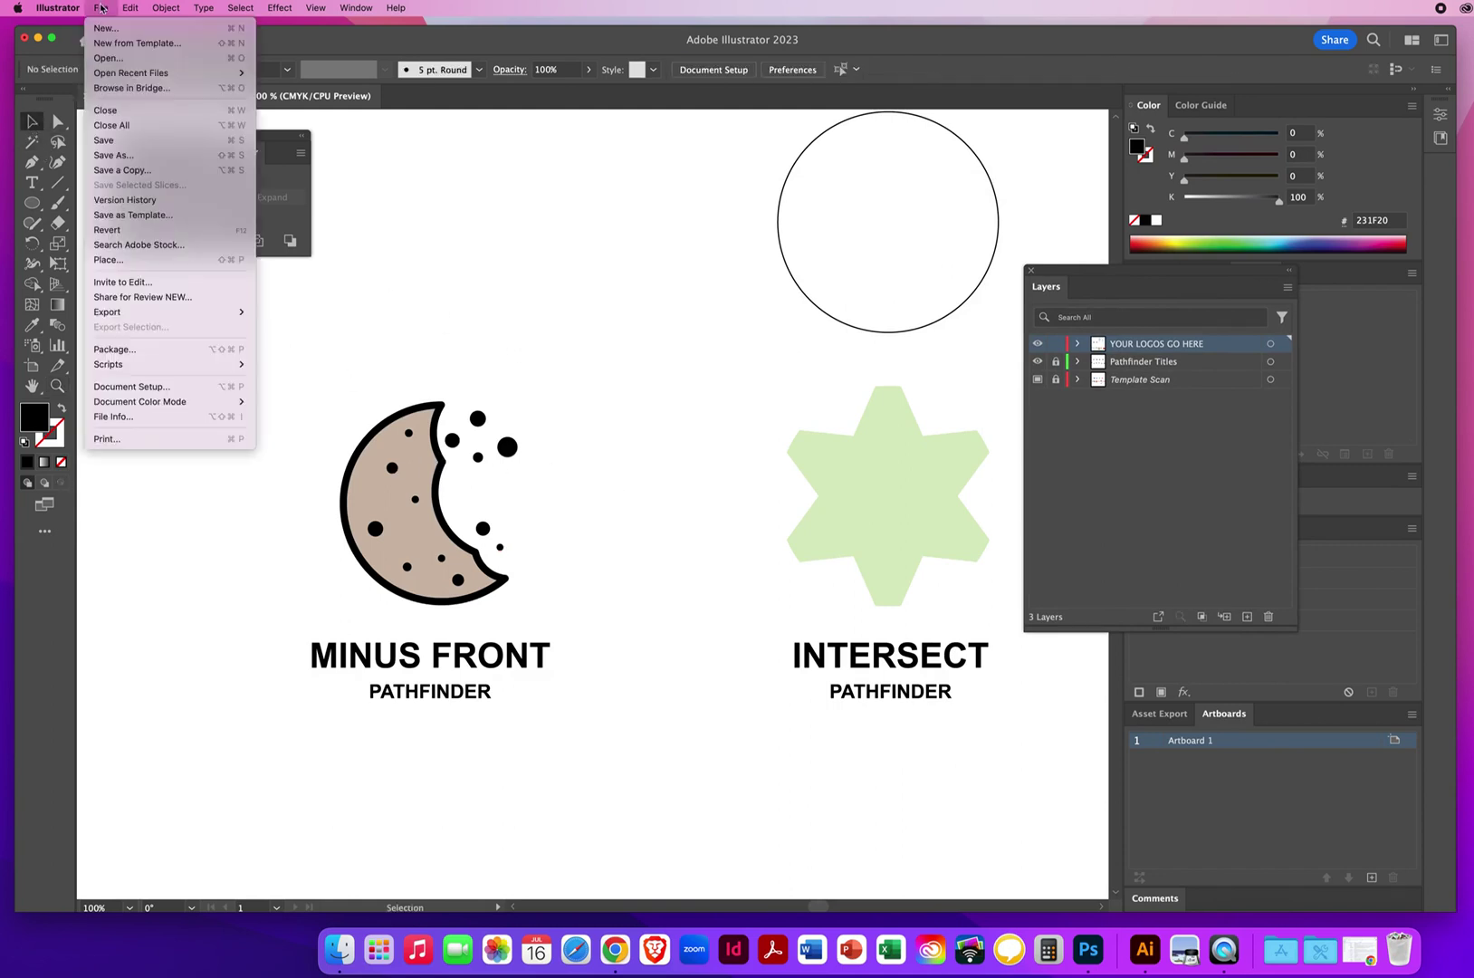
click(116, 140)
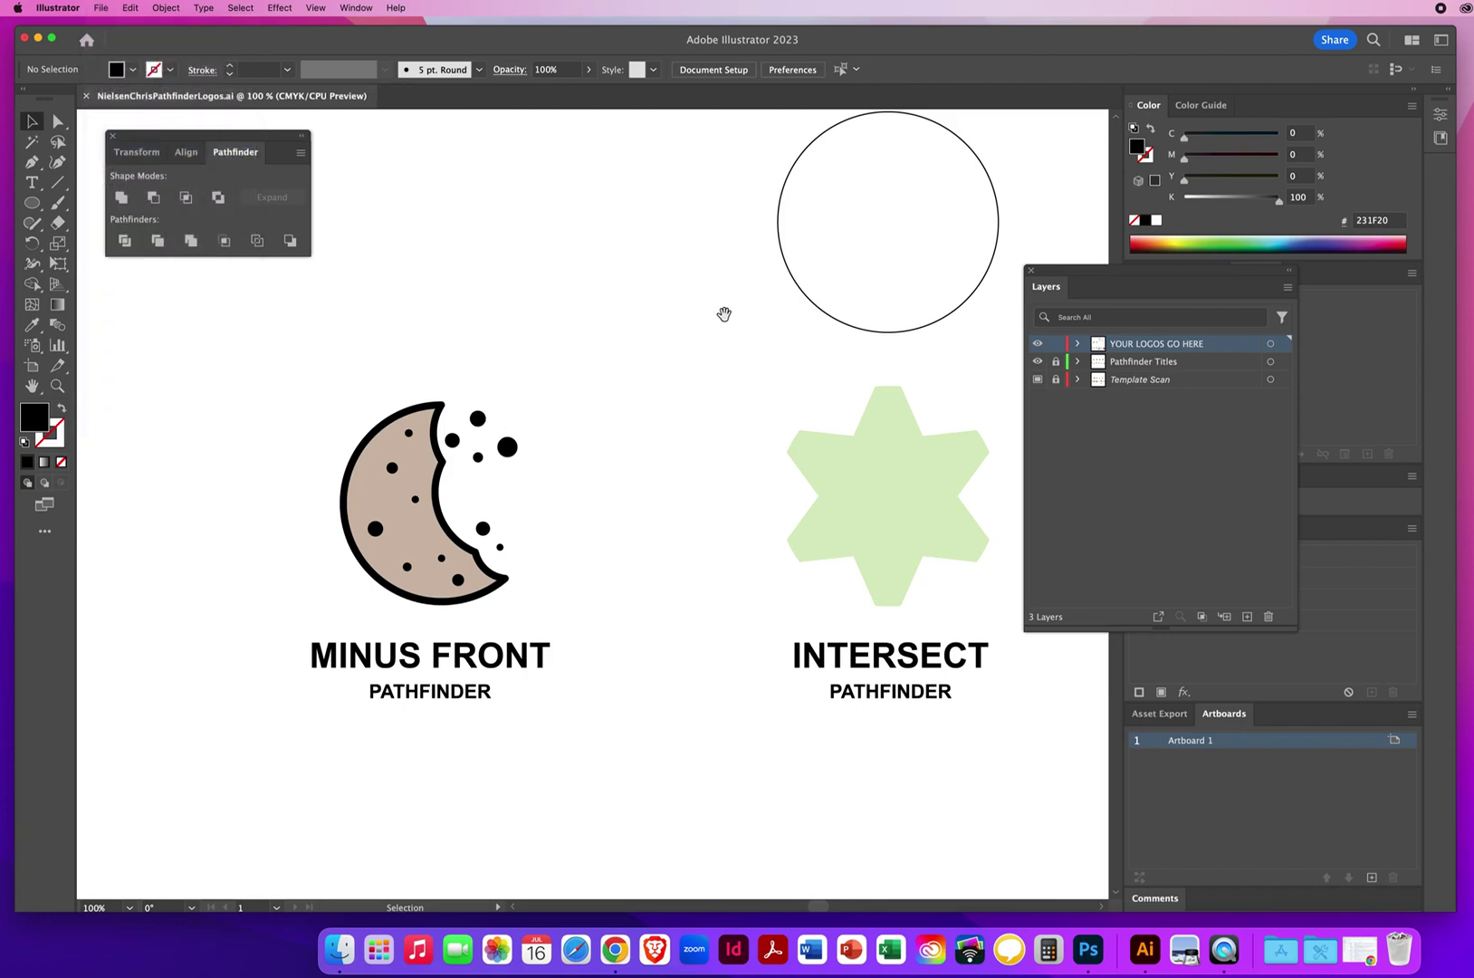
Step: Try to move the circle above INTERSECT onto the light-green template star freehand, and undo the move
drag(870, 227, 524, 439)
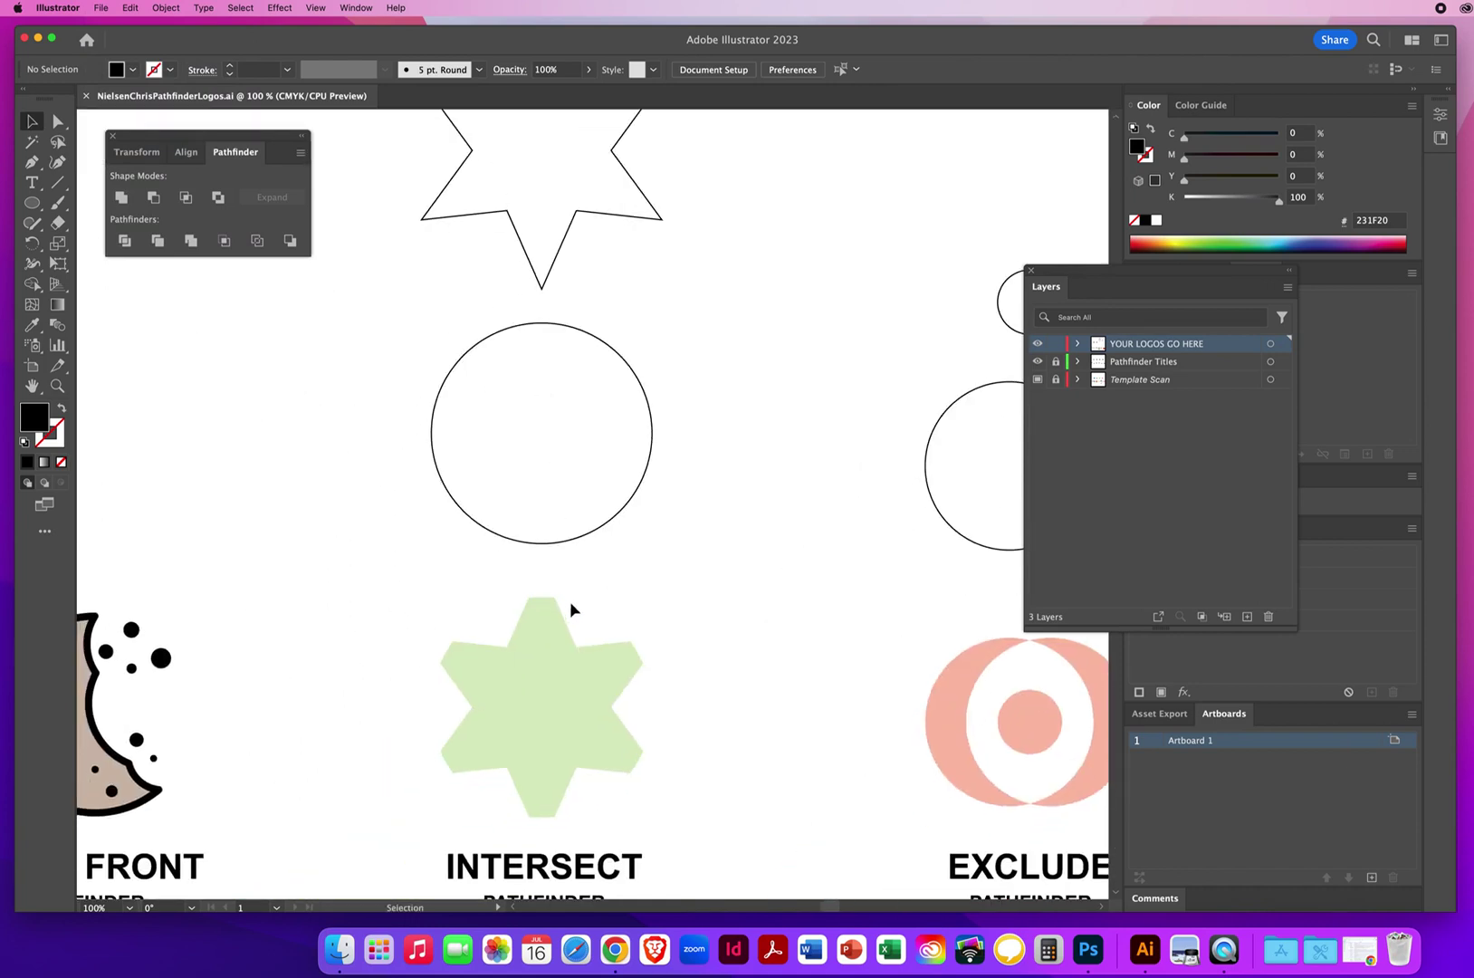
key(space)
key(space)
drag(313, 527, 436, 465)
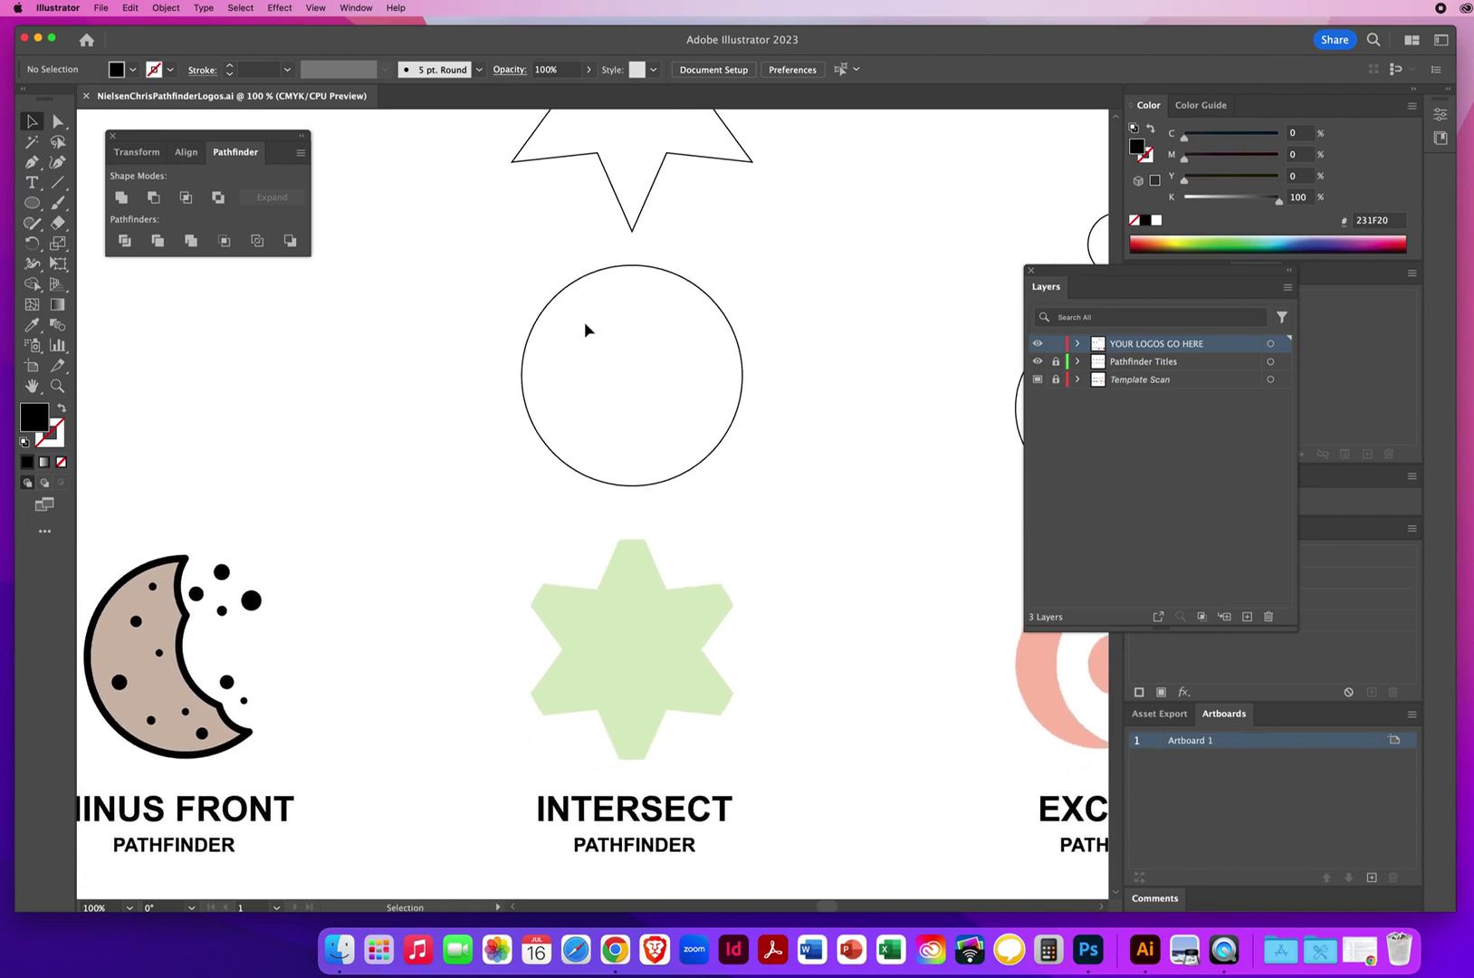
key(space)
drag(586, 312, 588, 287)
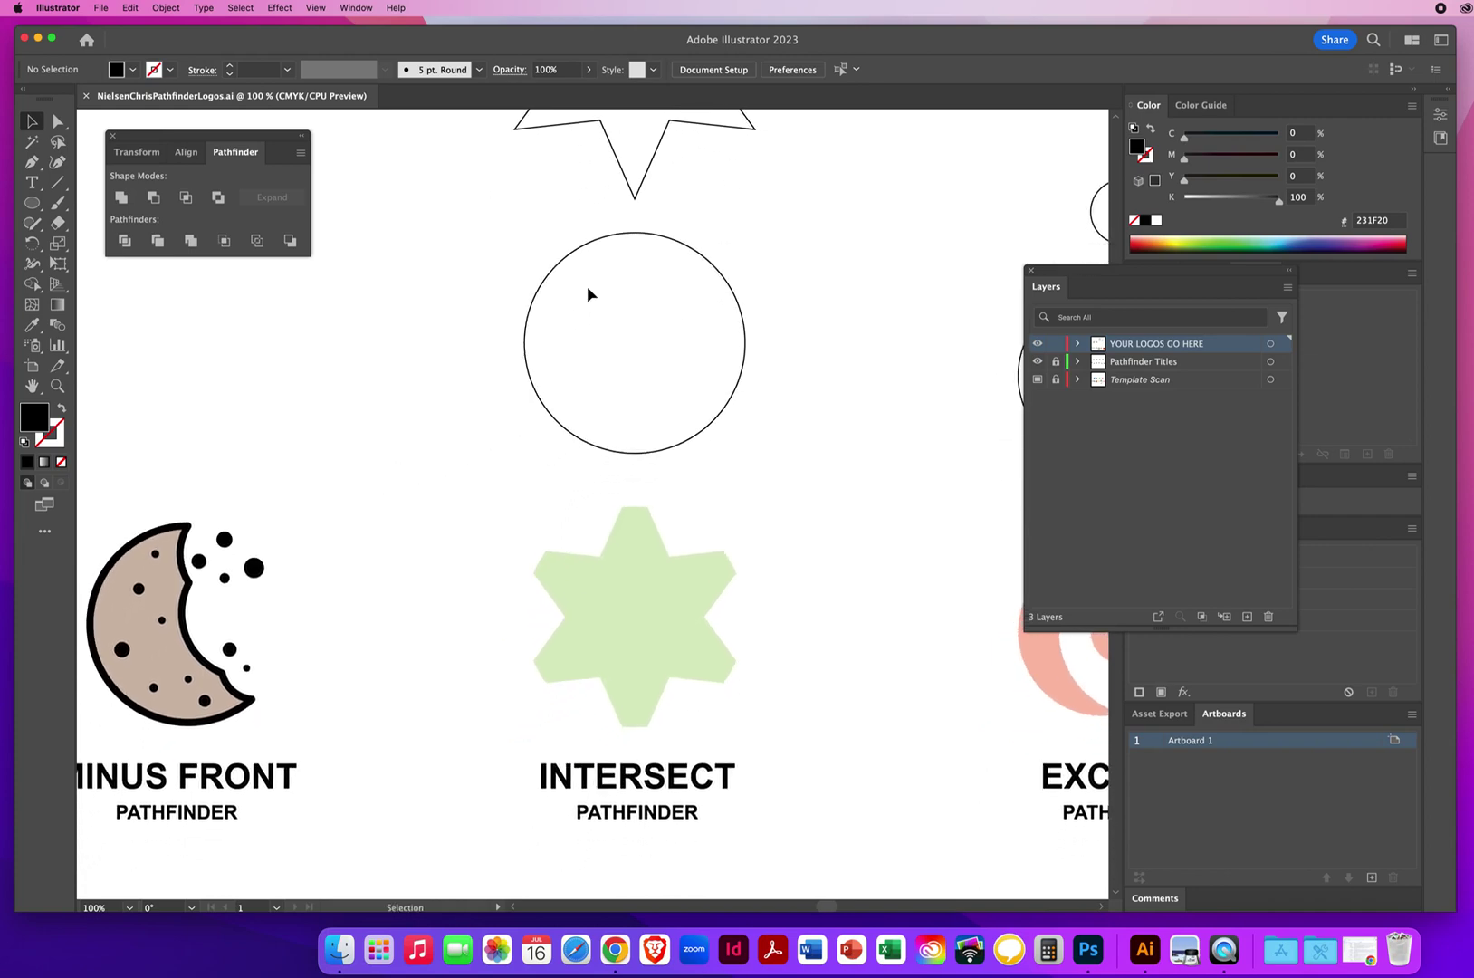
drag(465, 270, 594, 509)
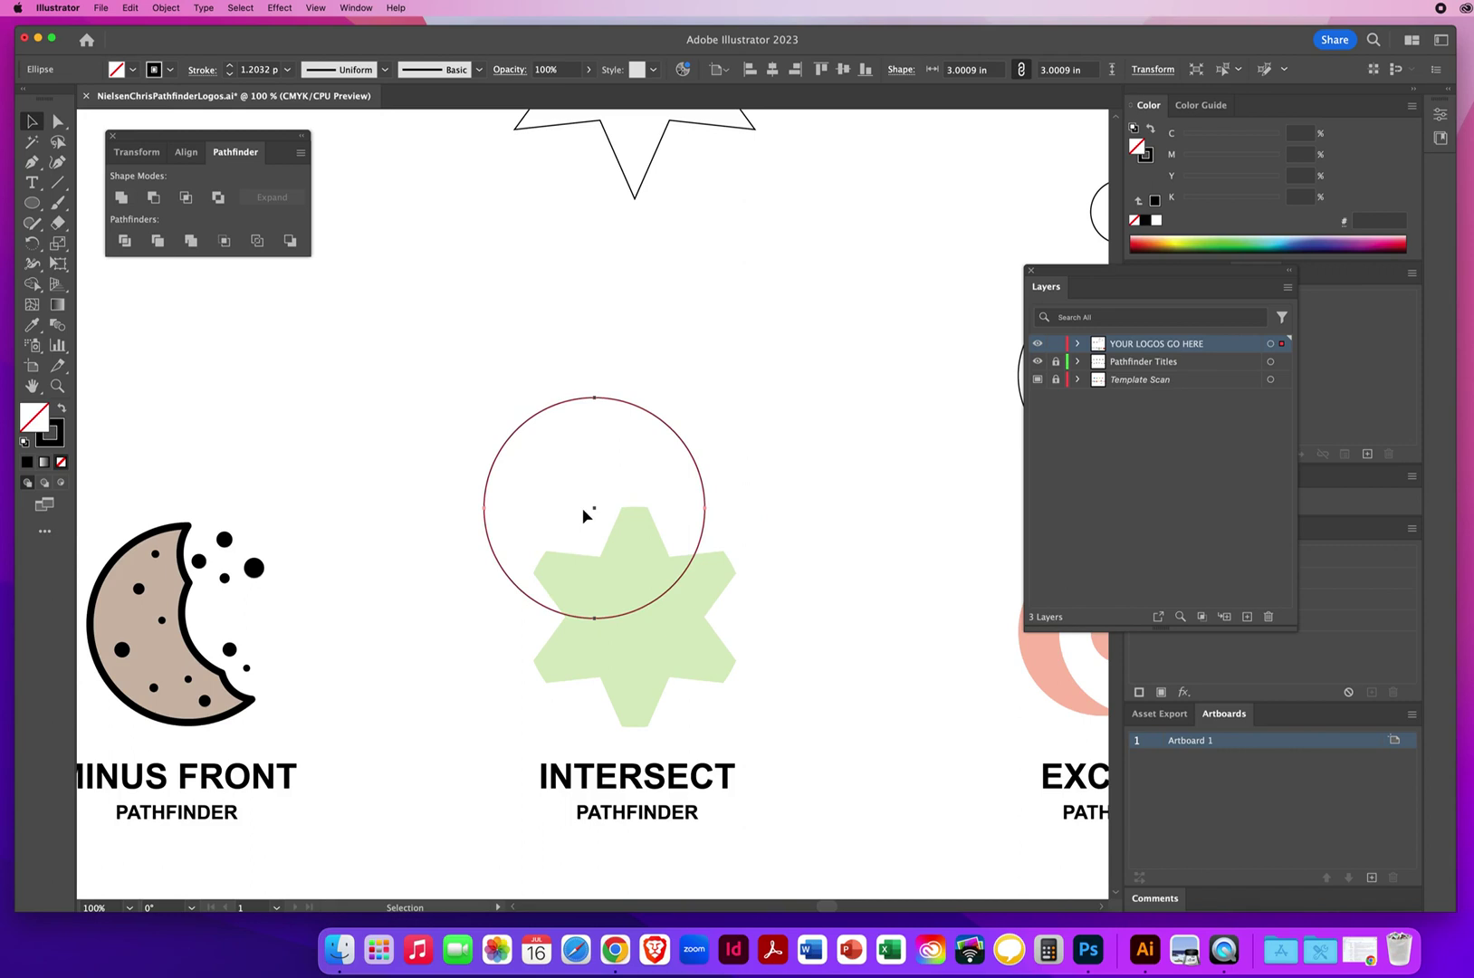
click(131, 7)
click(137, 26)
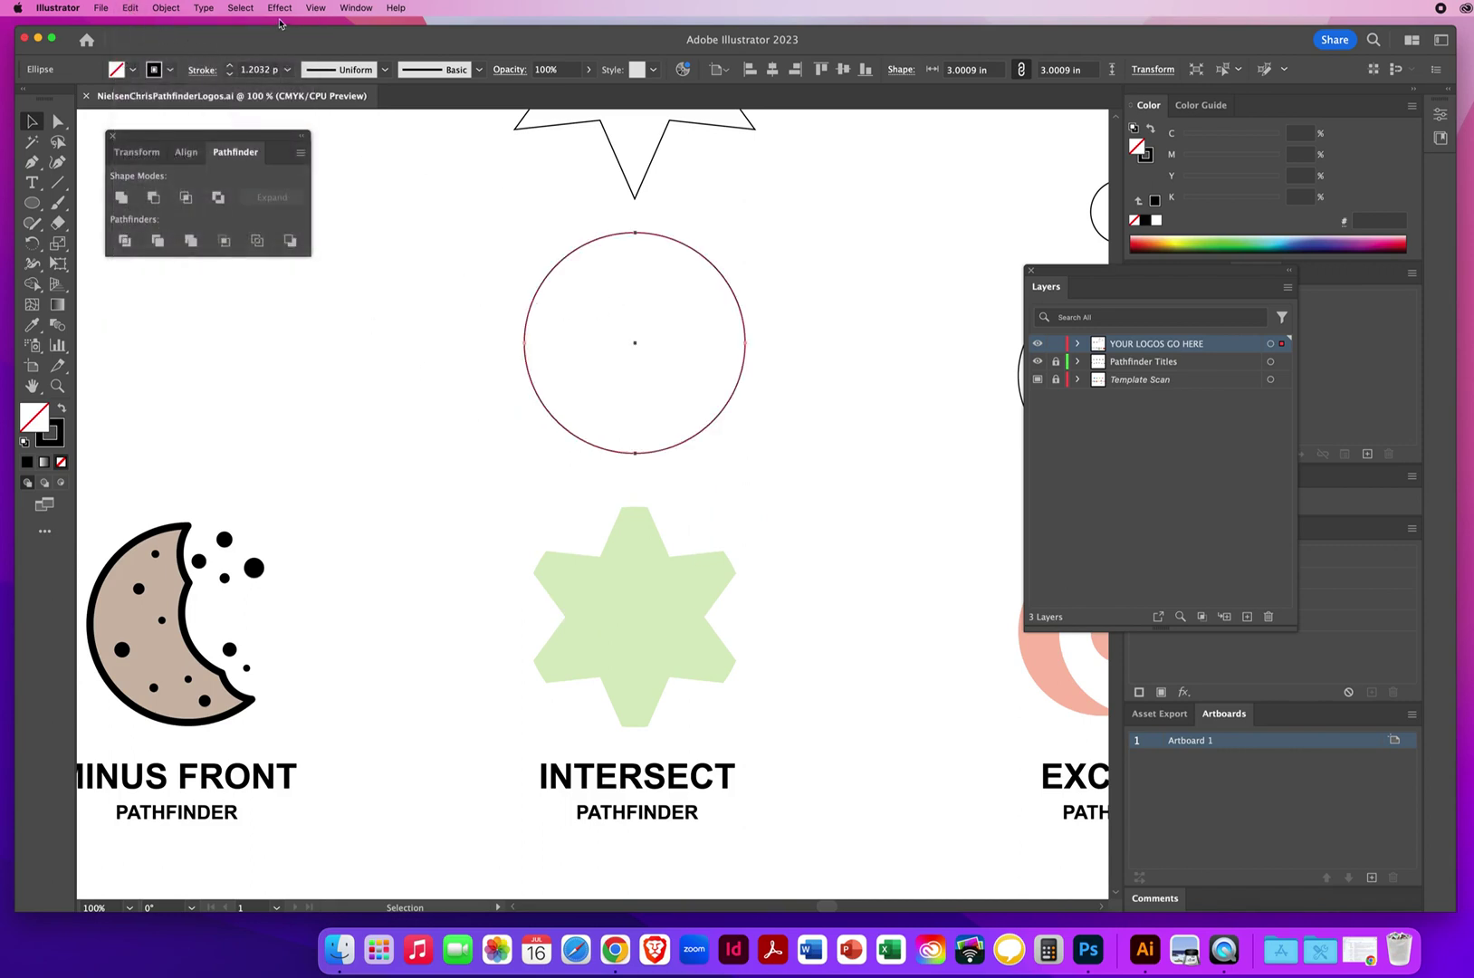
Step: Turn on Smart Guides and move the circle and the six-pointed star into alignment over the INTERSECT template shape
click(315, 8)
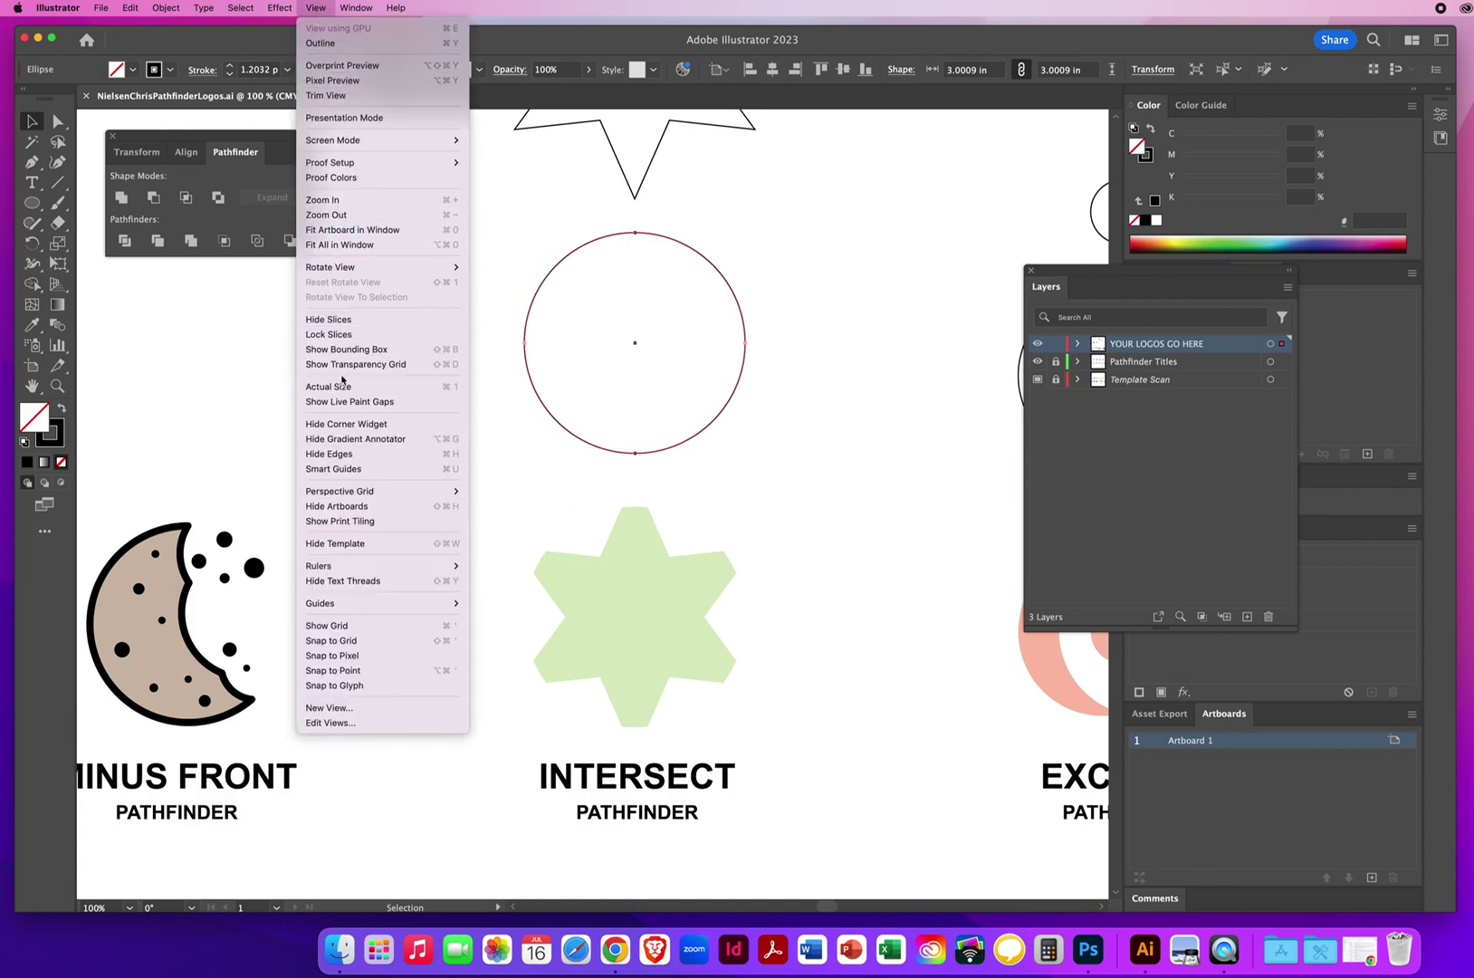
click(340, 469)
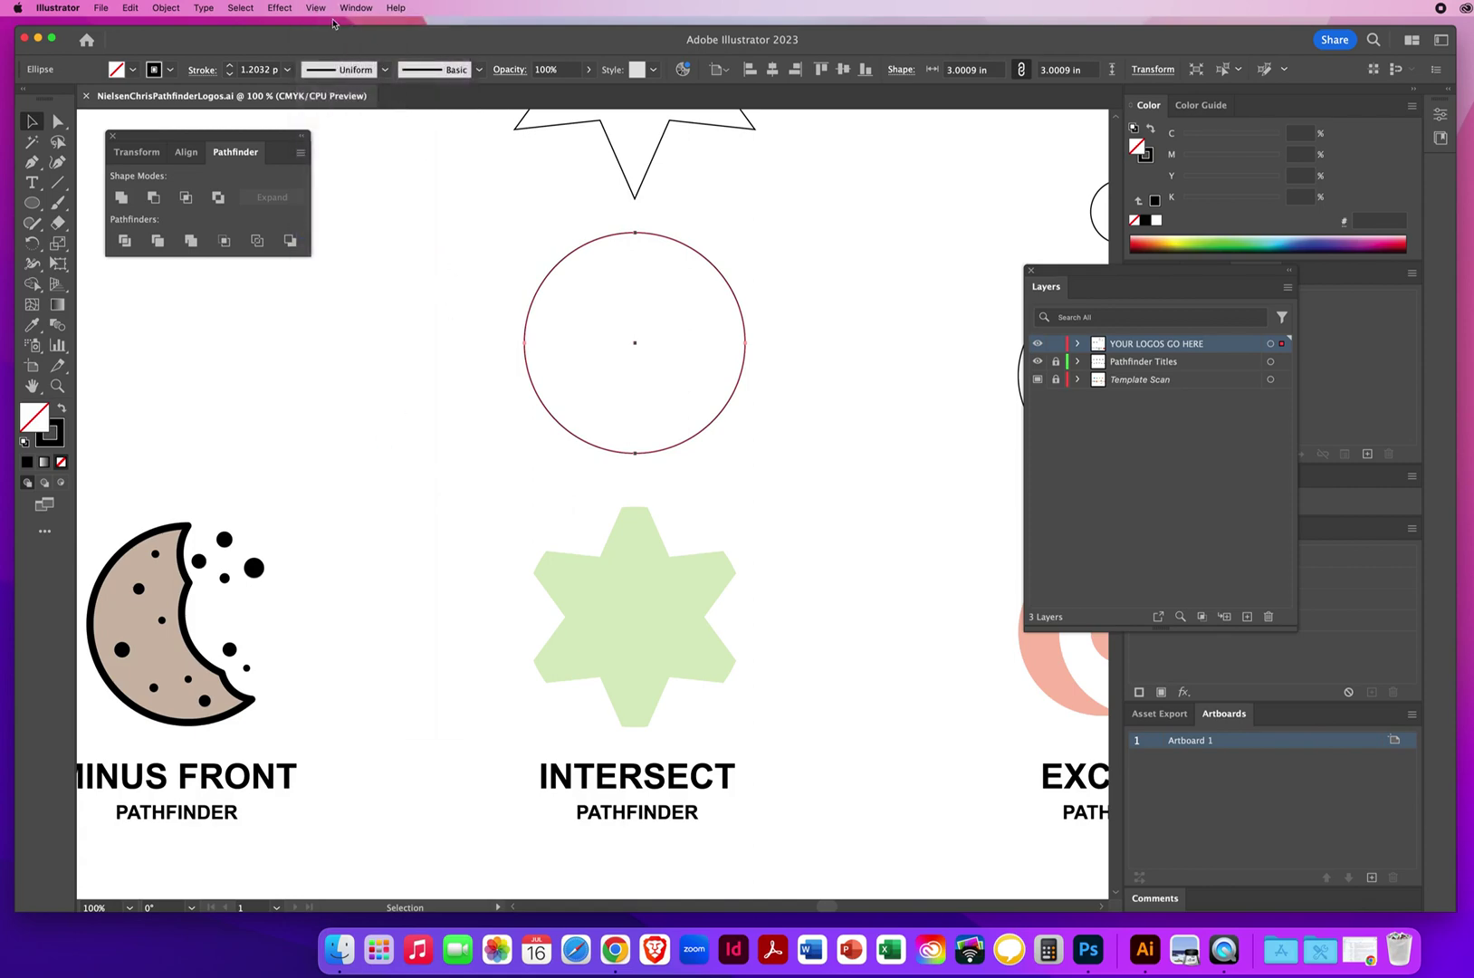
click(316, 9)
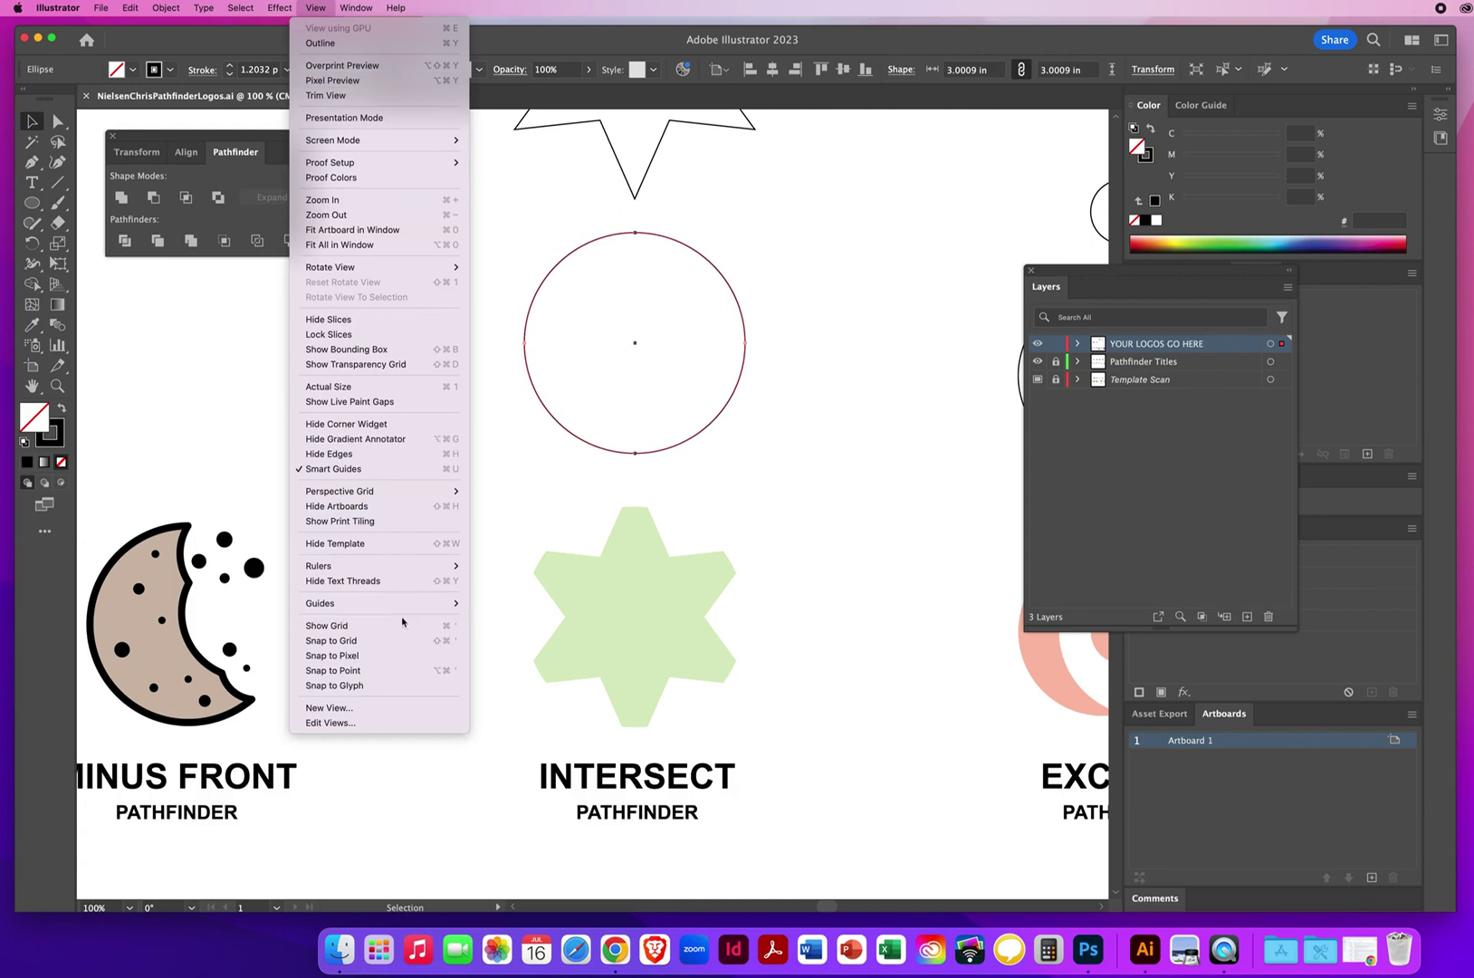
click(366, 660)
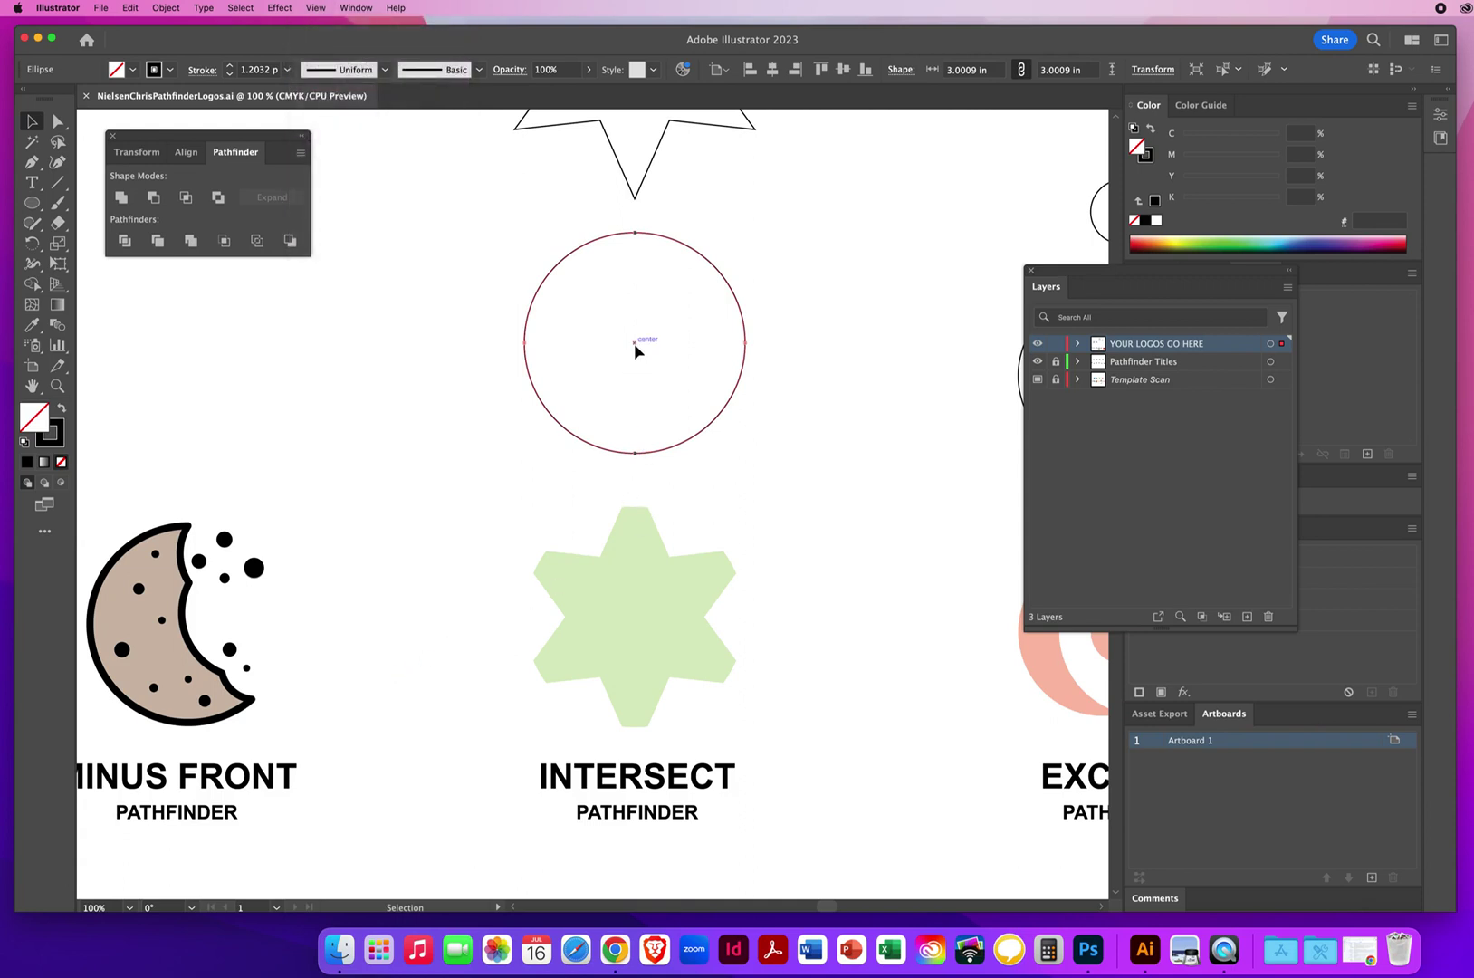
drag(635, 345, 634, 616)
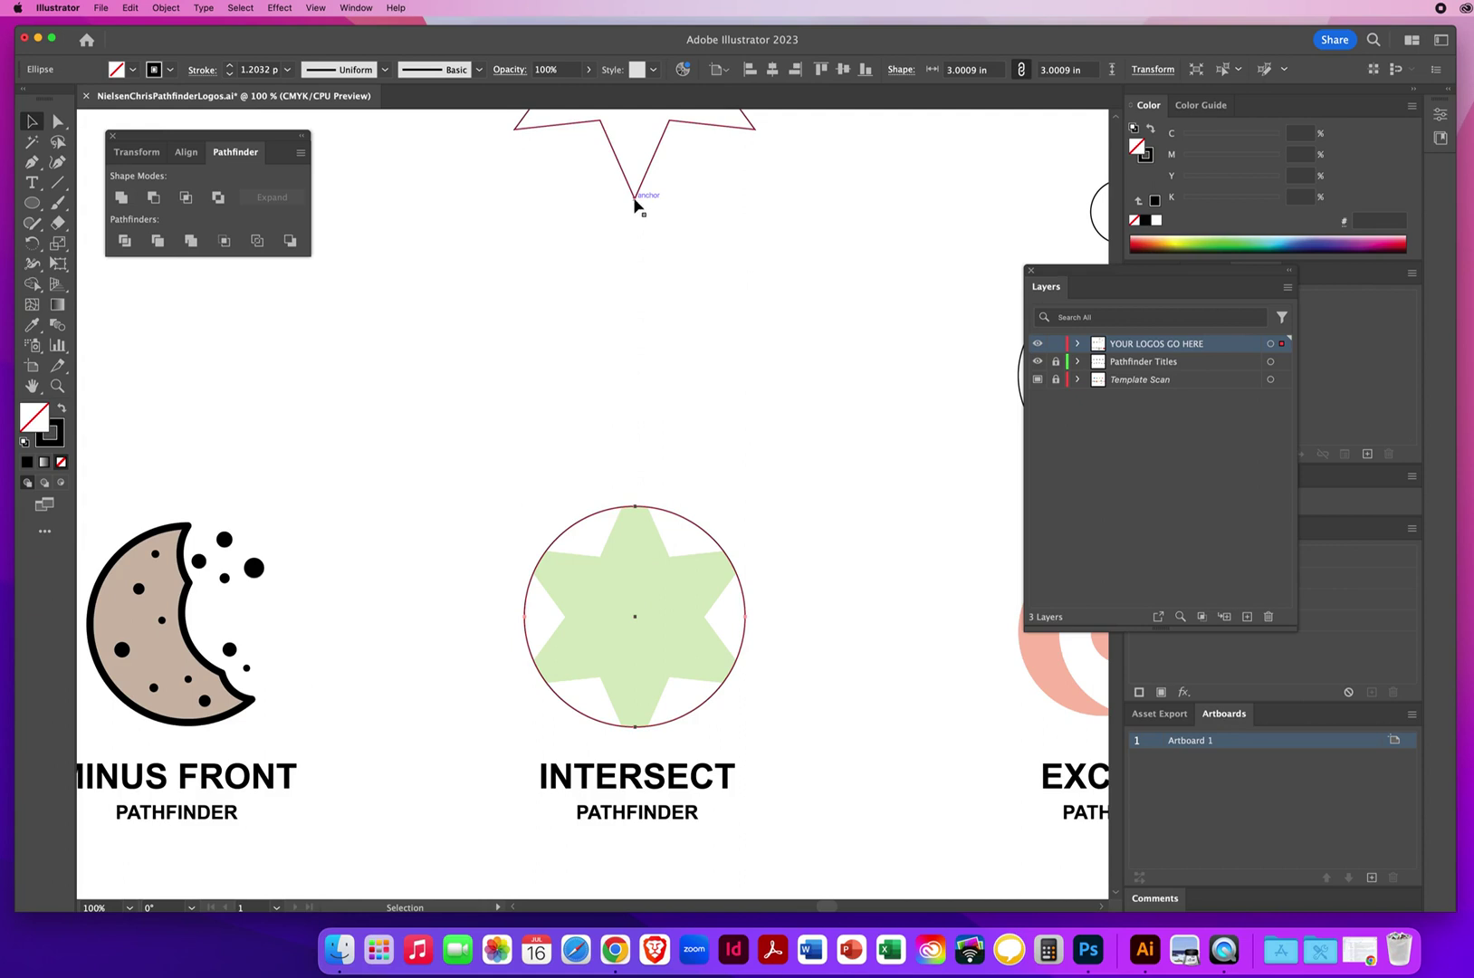
drag(634, 203, 636, 759)
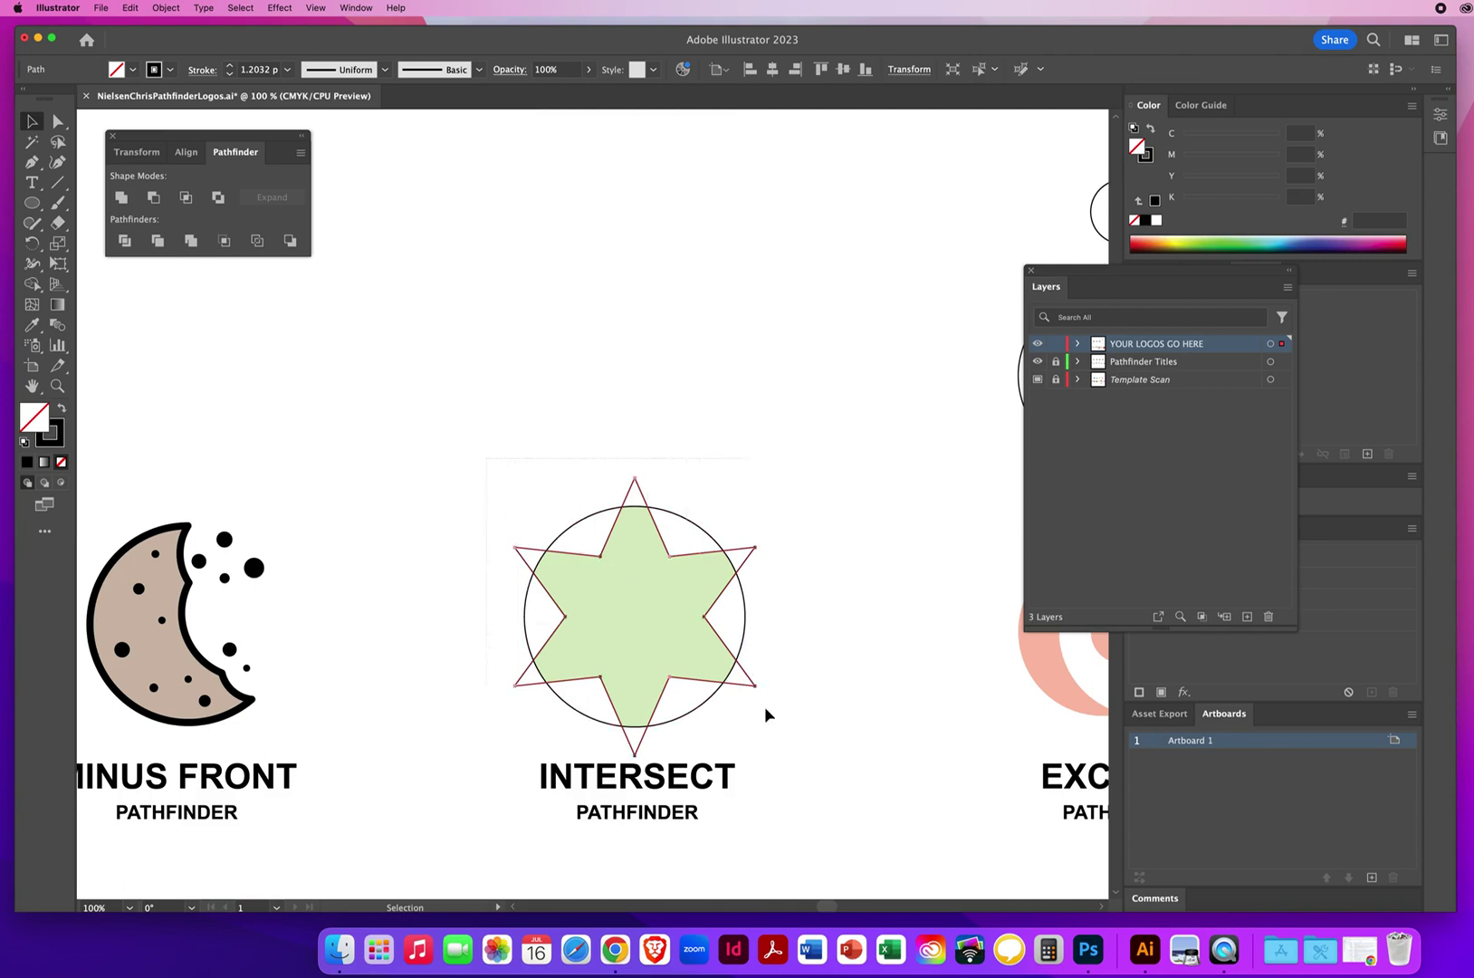
Step: Fill both the INTERSECT circle and star with bright green (C 44.31, M 0, Y 100, K 0)
drag(765, 714, 774, 722)
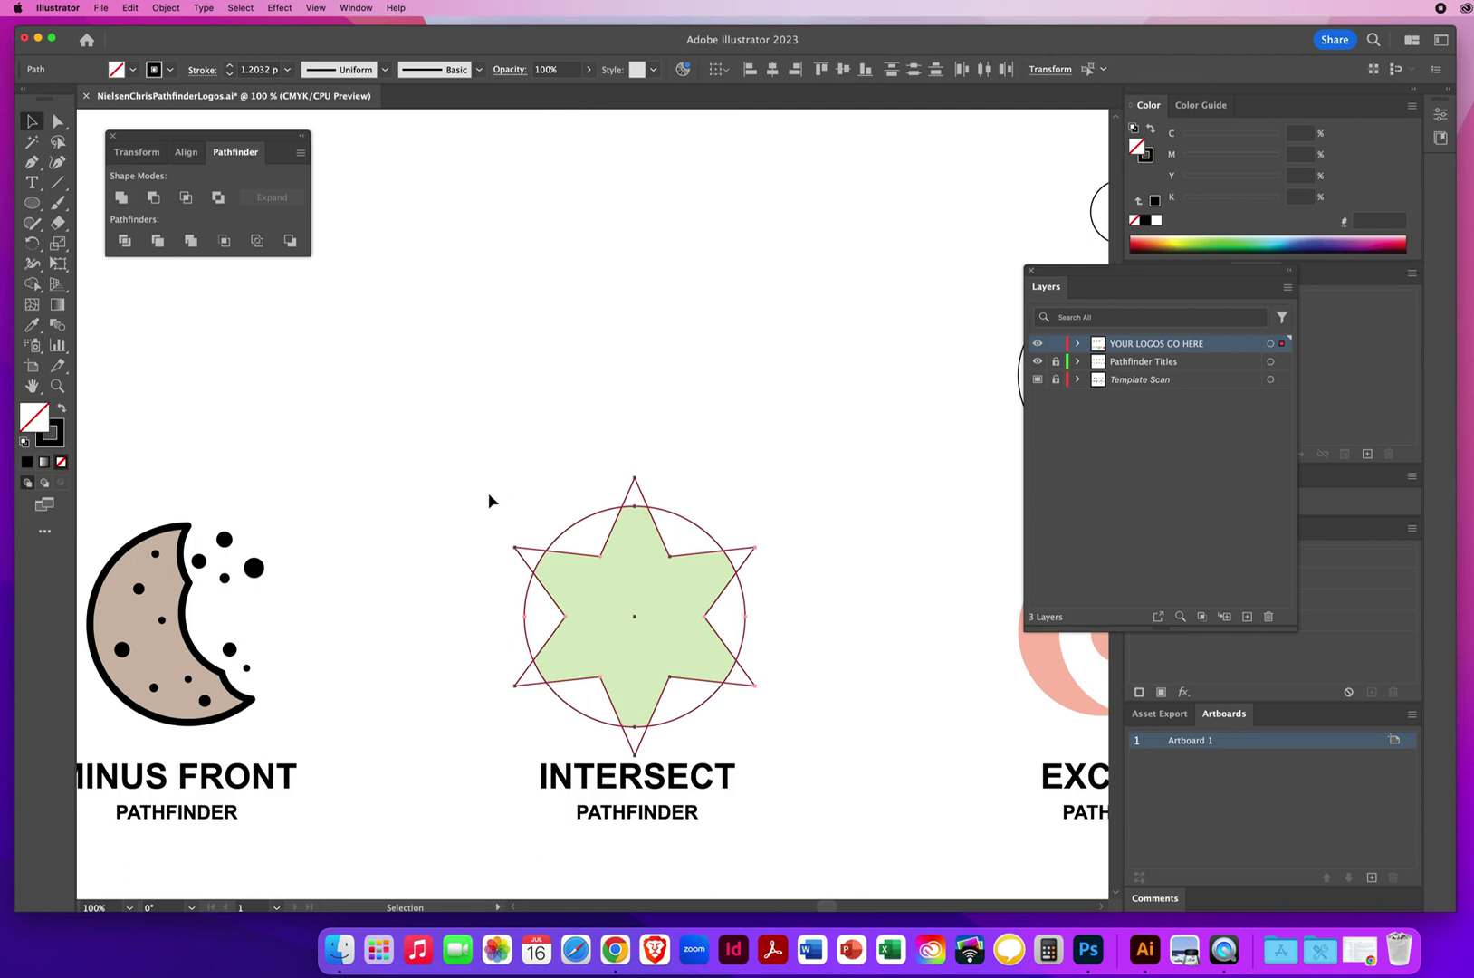
mouse_move(1054, 275)
mouse_down()
mouse_move(778, 206)
mouse_move(804, 180)
mouse_up()
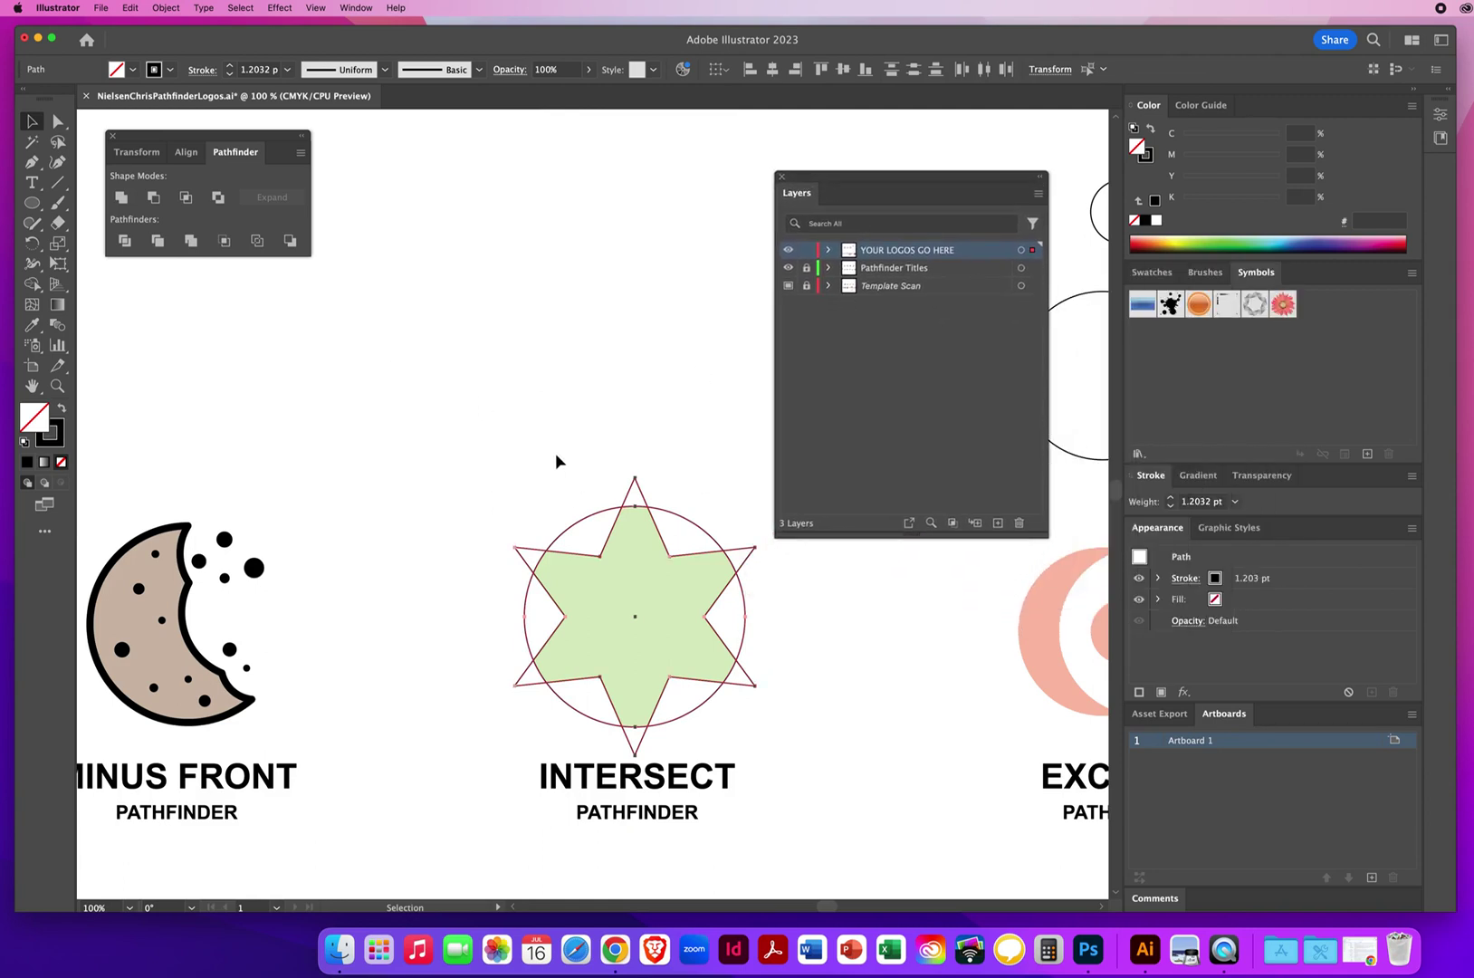
drag(464, 472, 796, 660)
click(1207, 238)
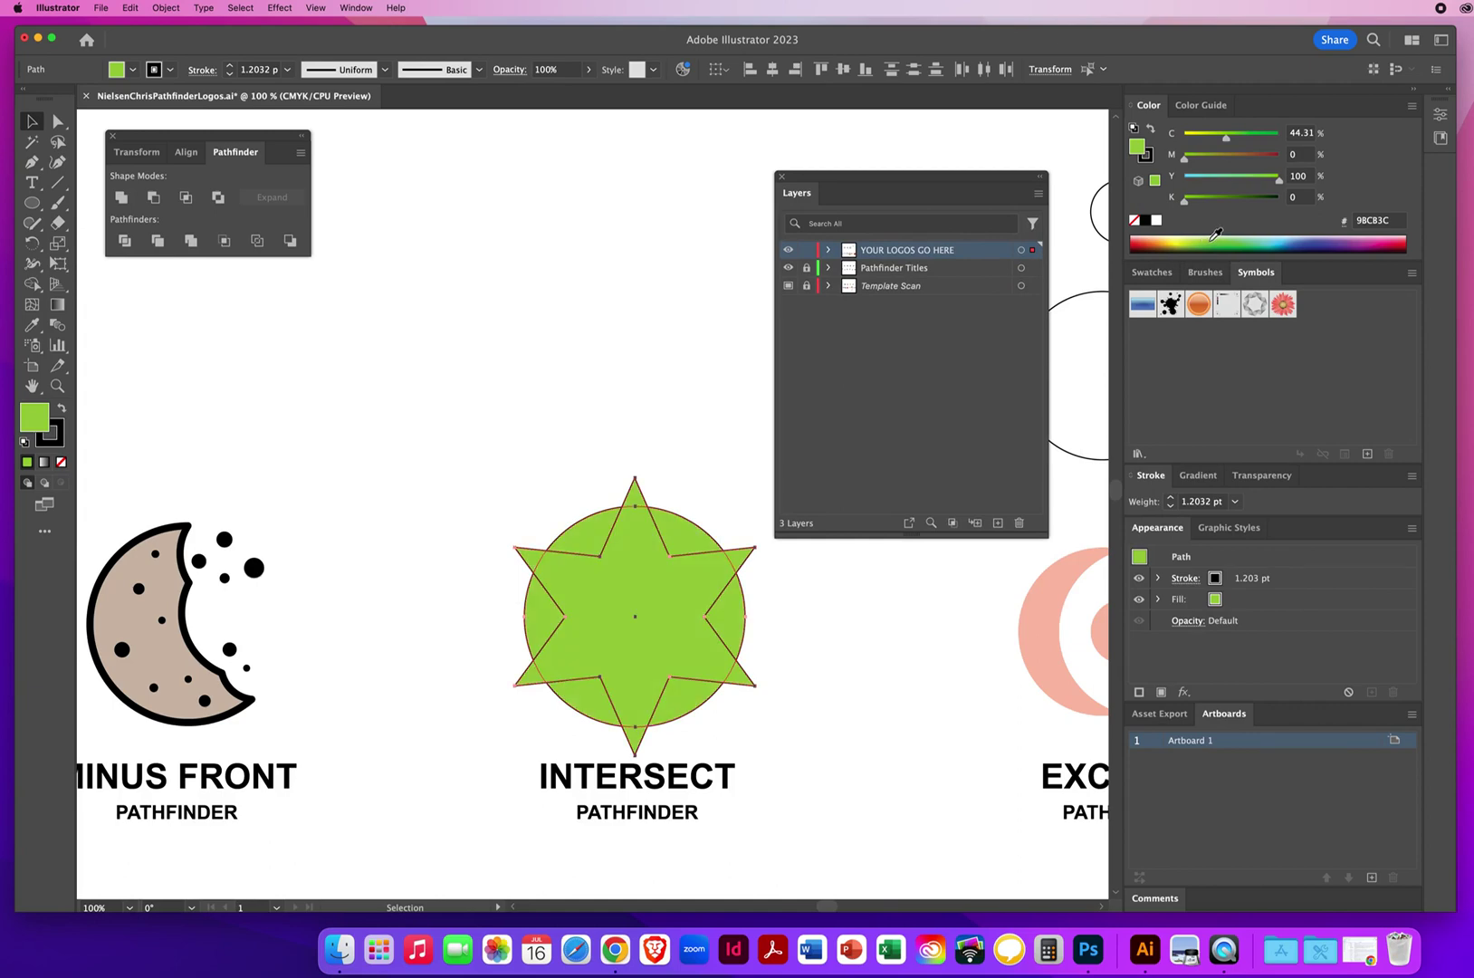
Step: Combine the green circle and star with the Intersect shape mode and deselect the resulting shape
drag(497, 465, 761, 671)
click(186, 199)
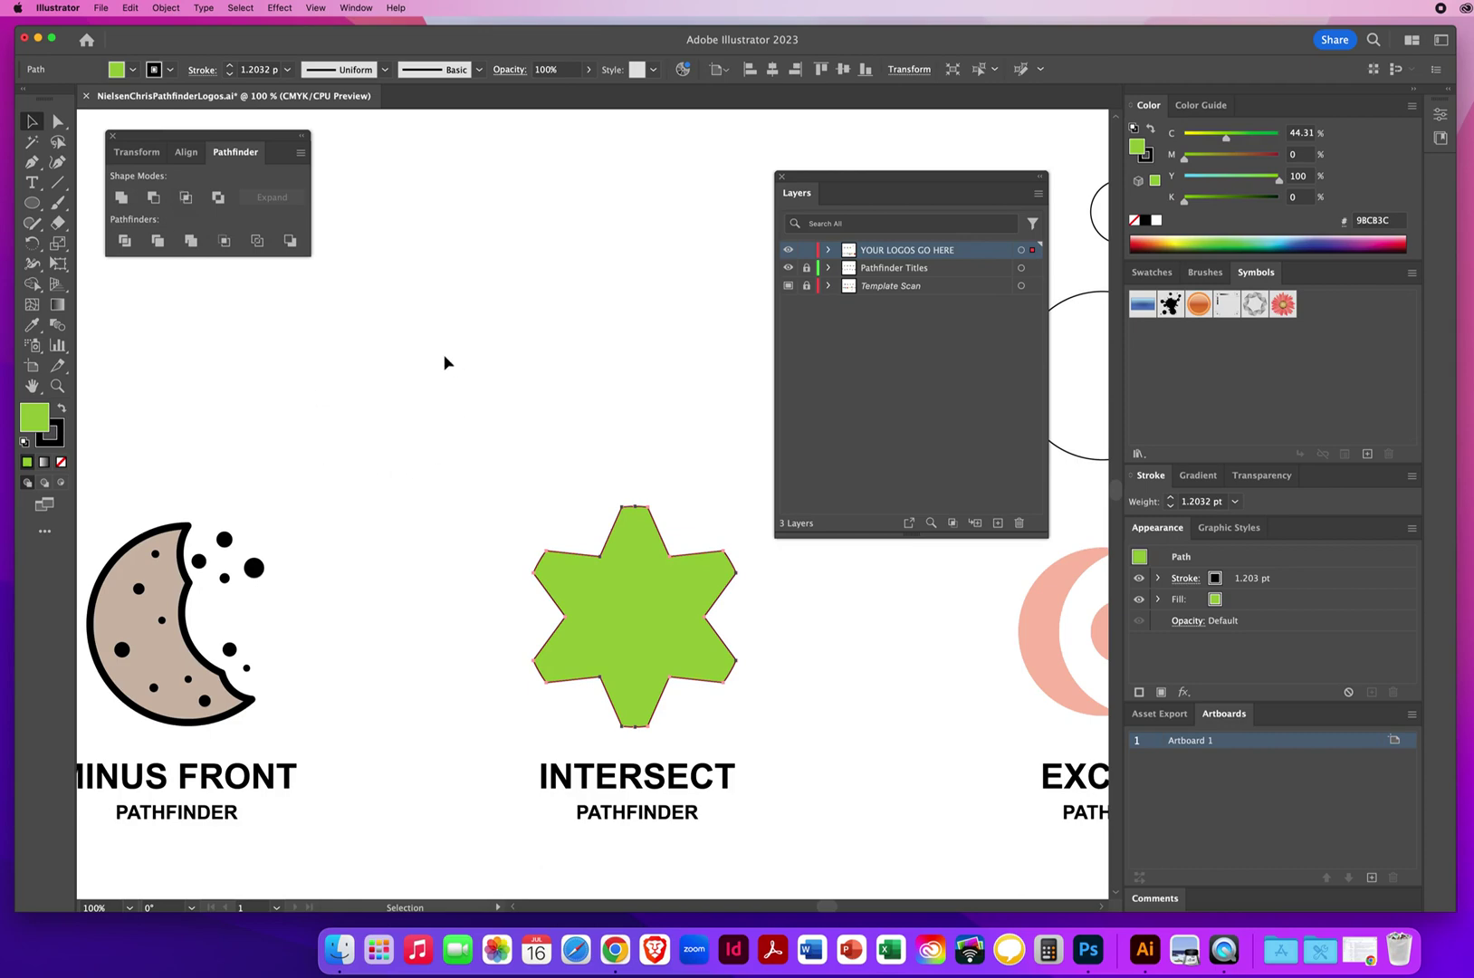
click(444, 364)
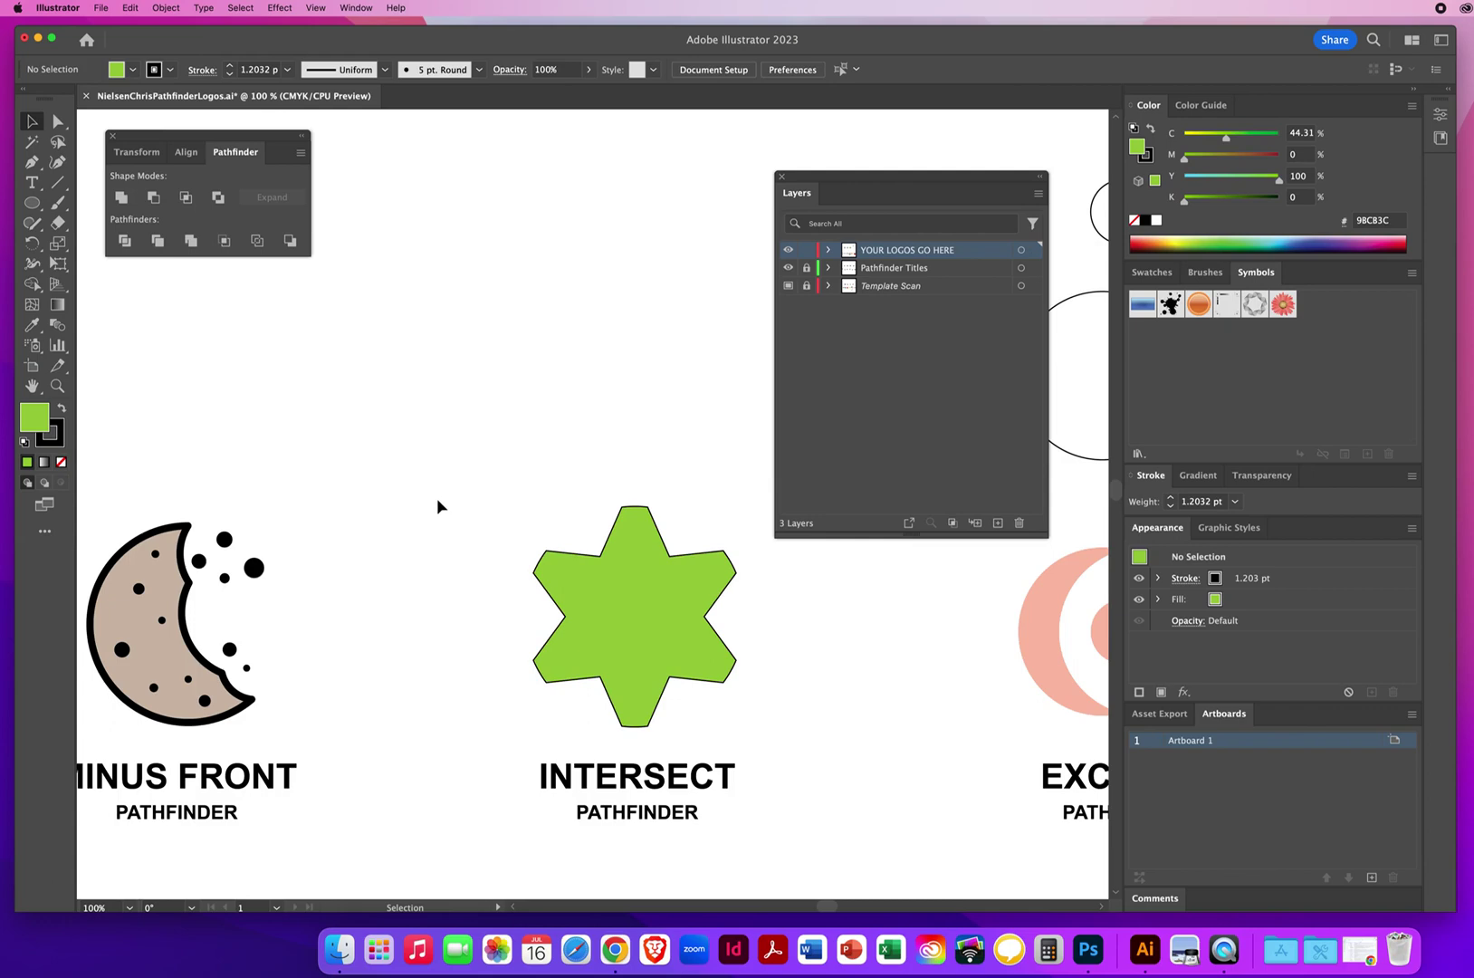
Step: Fill the MINUS FRONT cookie with brown (7E5634) sampled from the template with the Eyedropper, keeping its 7 pt black stroke
key(space)
drag(136, 488, 661, 427)
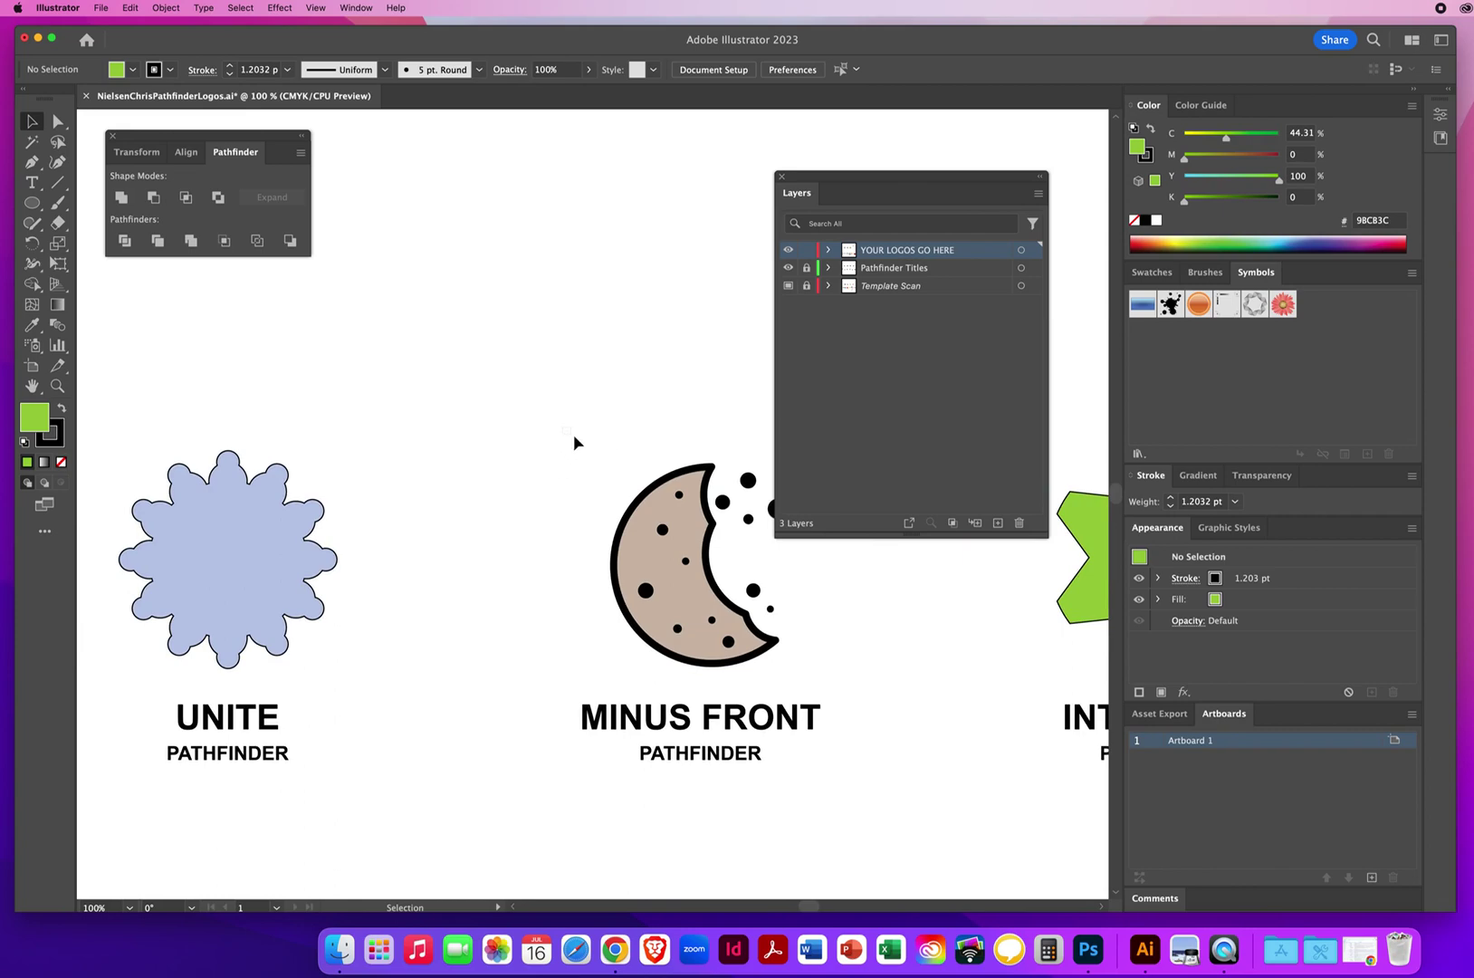
click(642, 507)
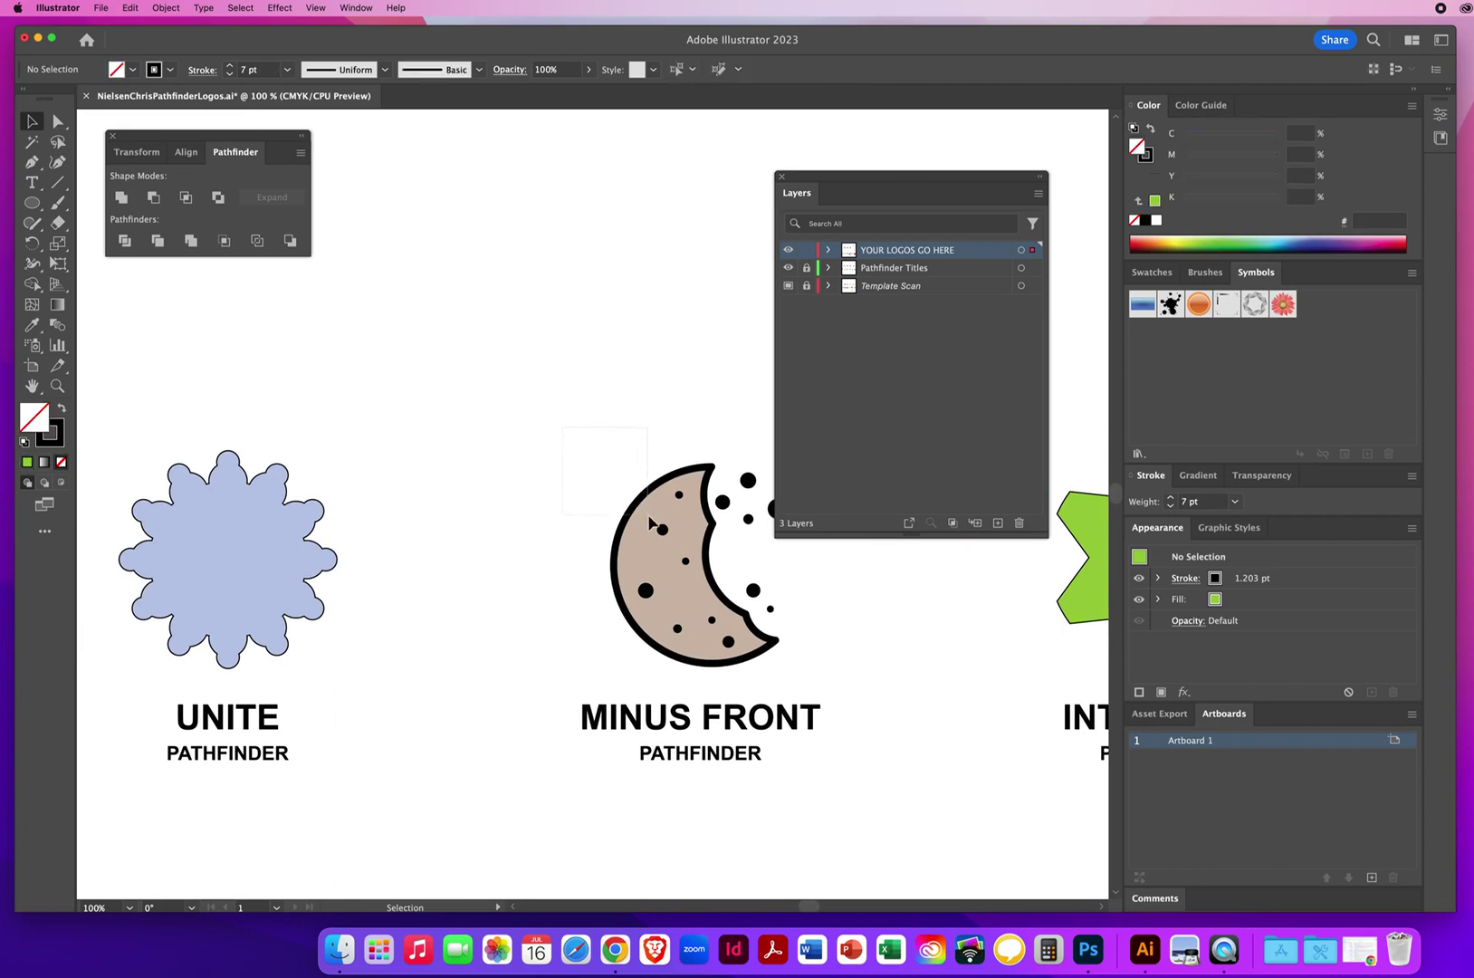
click(31, 328)
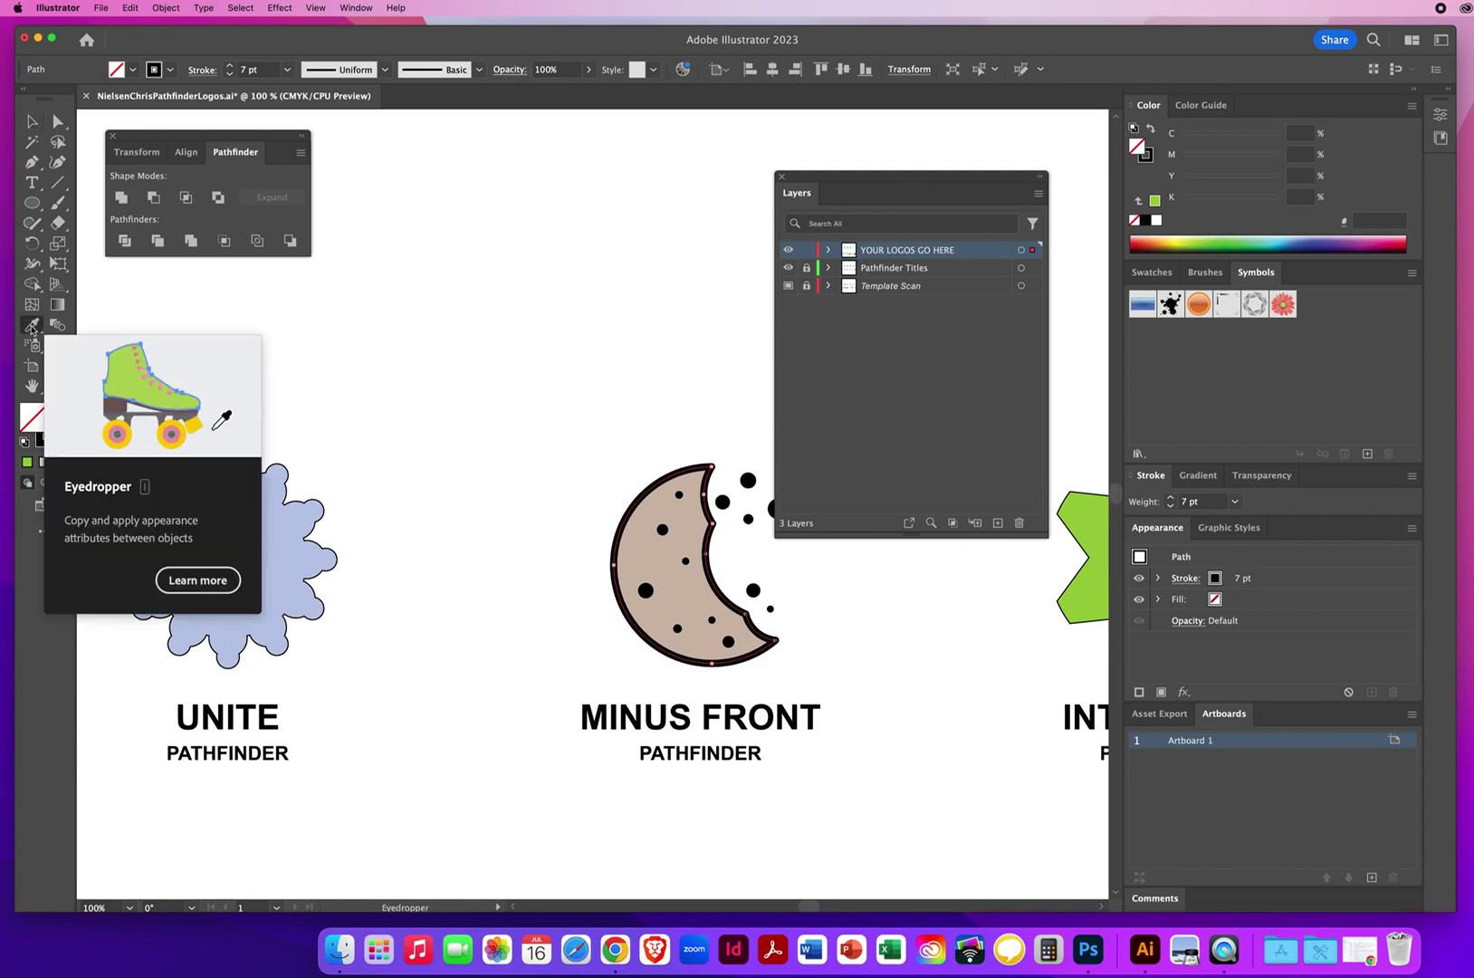
click(647, 549)
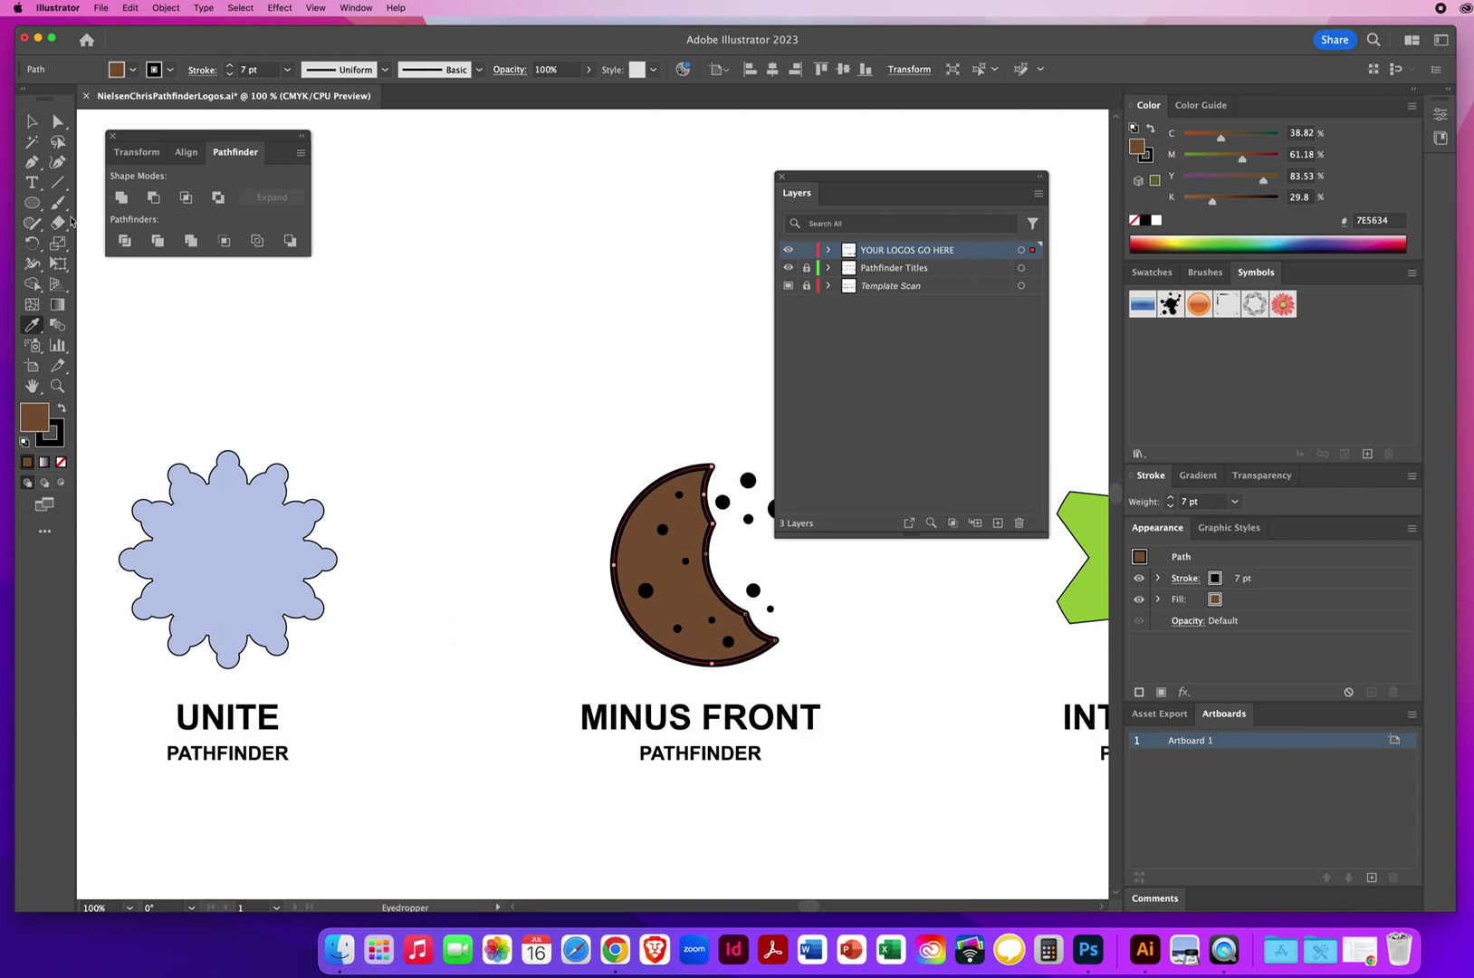
click(32, 121)
Step: Fill the UNITE shape with blue (C 85.88, M 49.02) sampled from its template, with no stroke, and deselect it
click(291, 520)
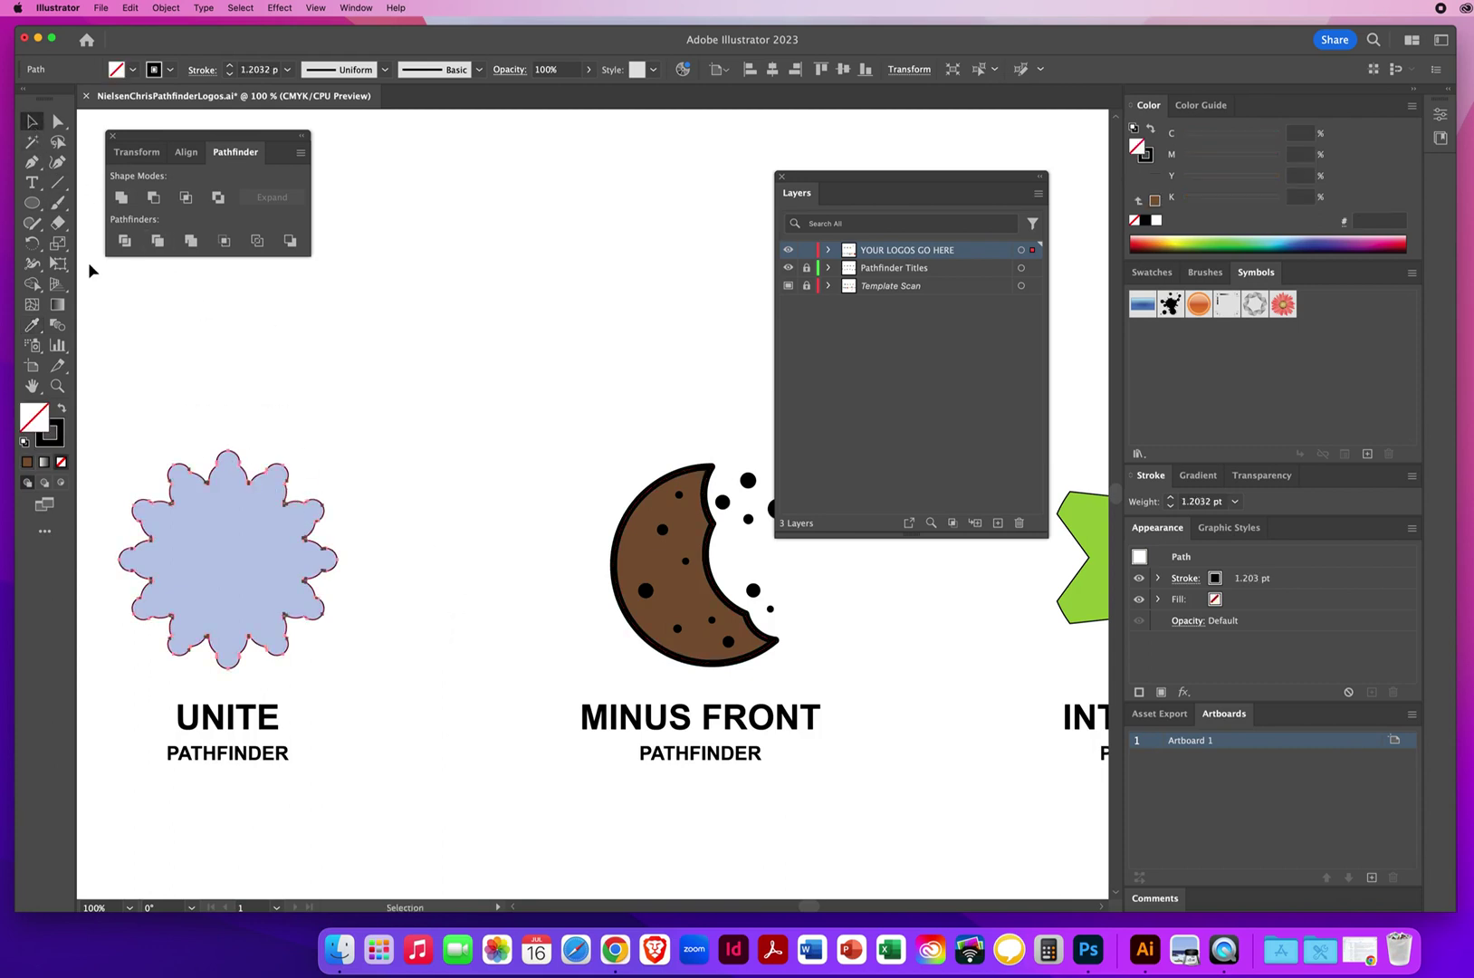
click(32, 324)
click(227, 524)
click(31, 120)
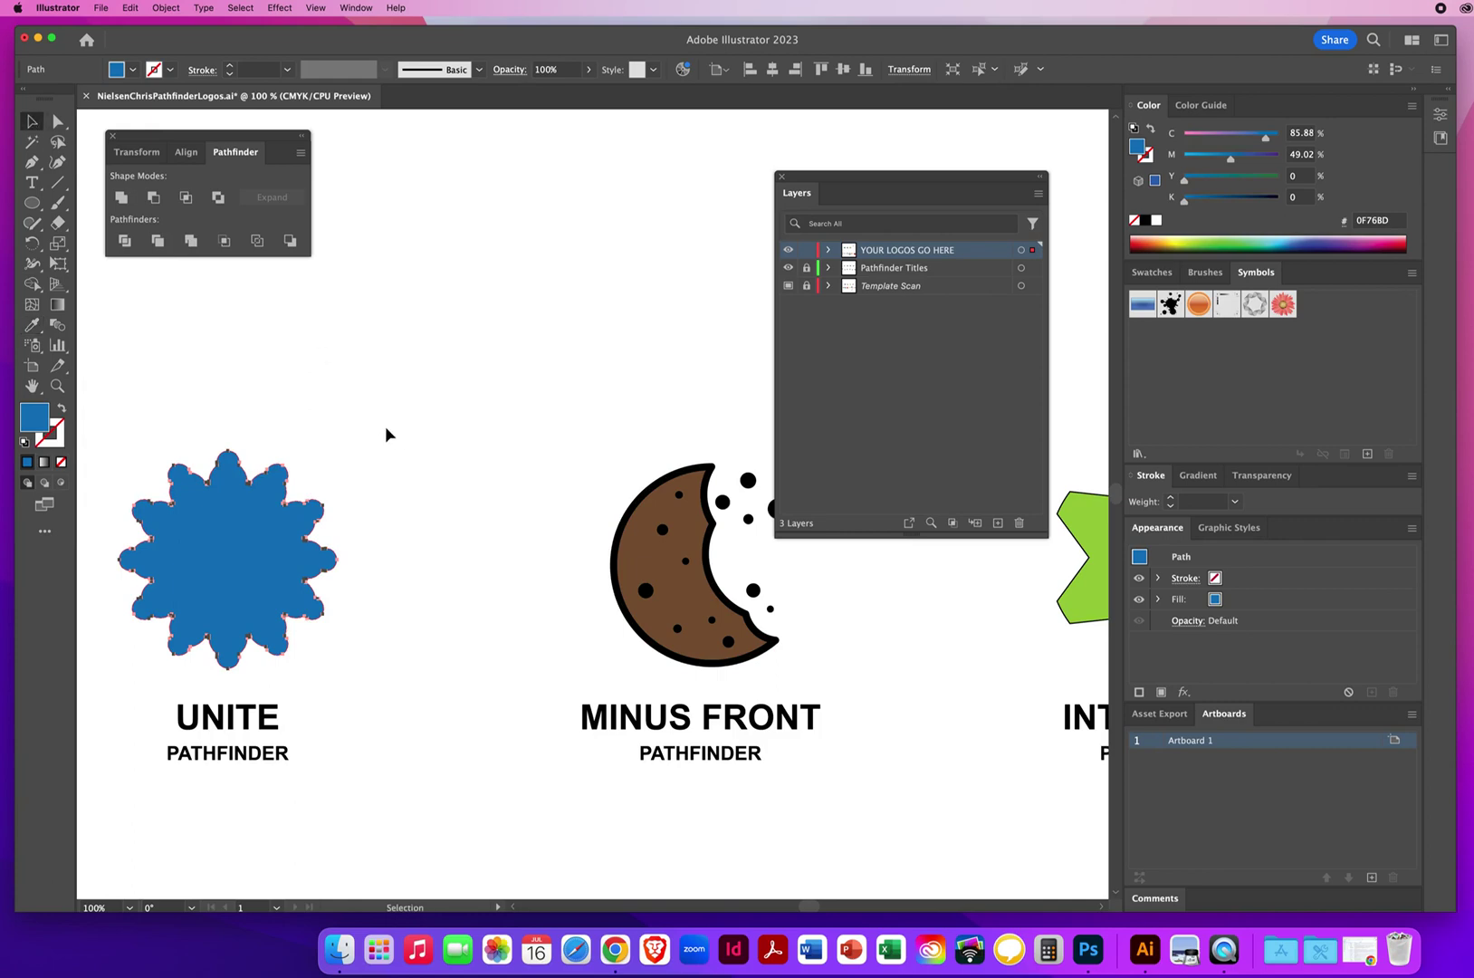
click(388, 429)
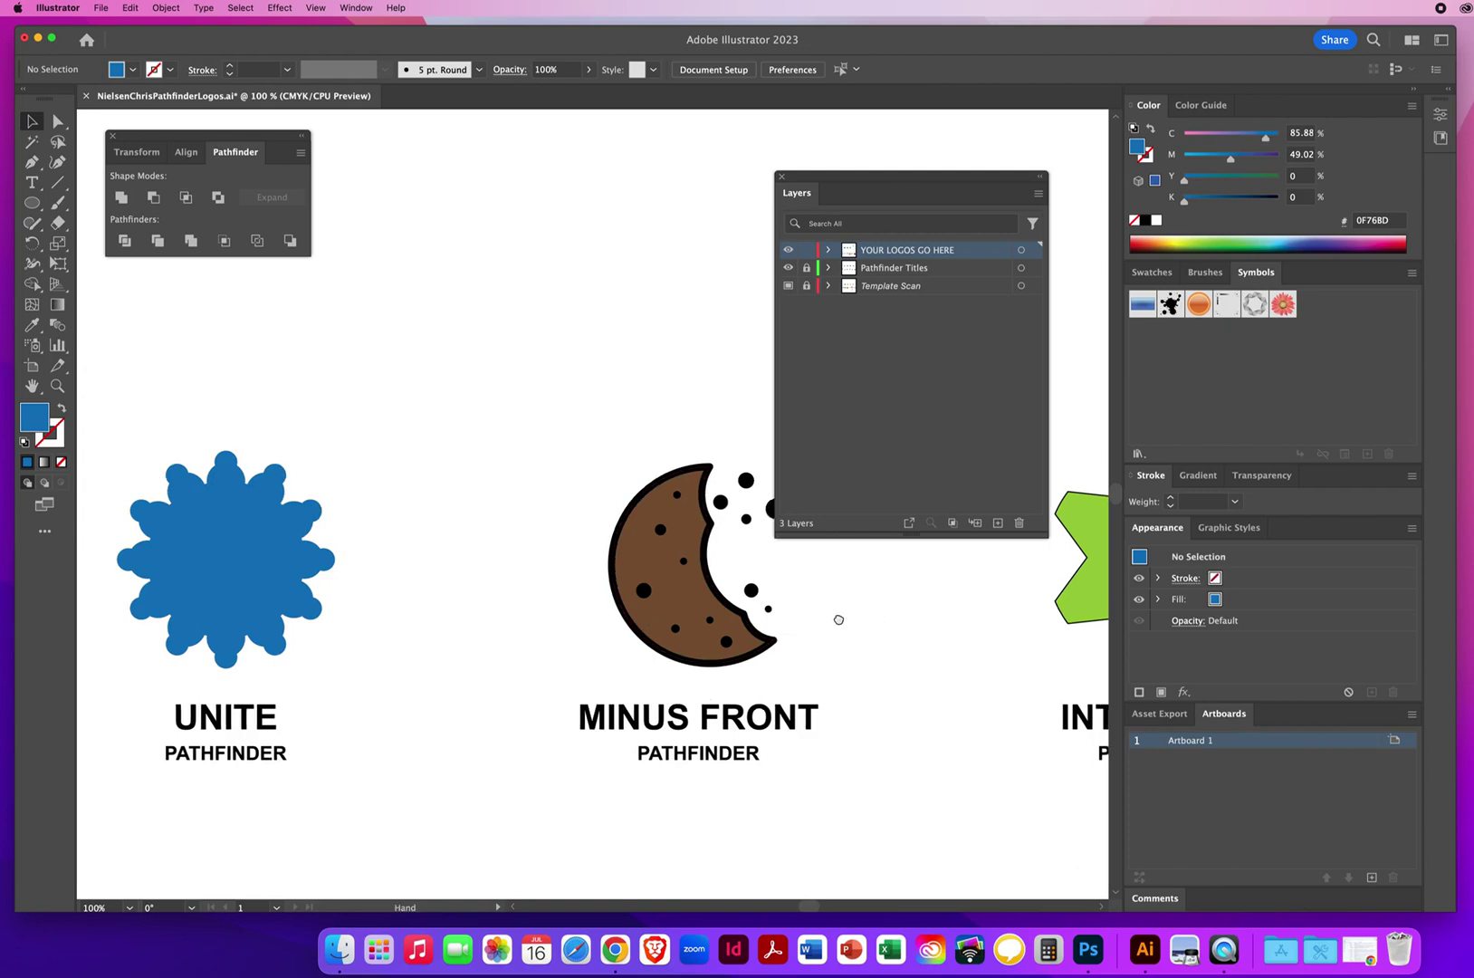
Step: Remove the stroke from the green INTERSECT shape, keep its fill, and deselect it
drag(836, 615, 239, 602)
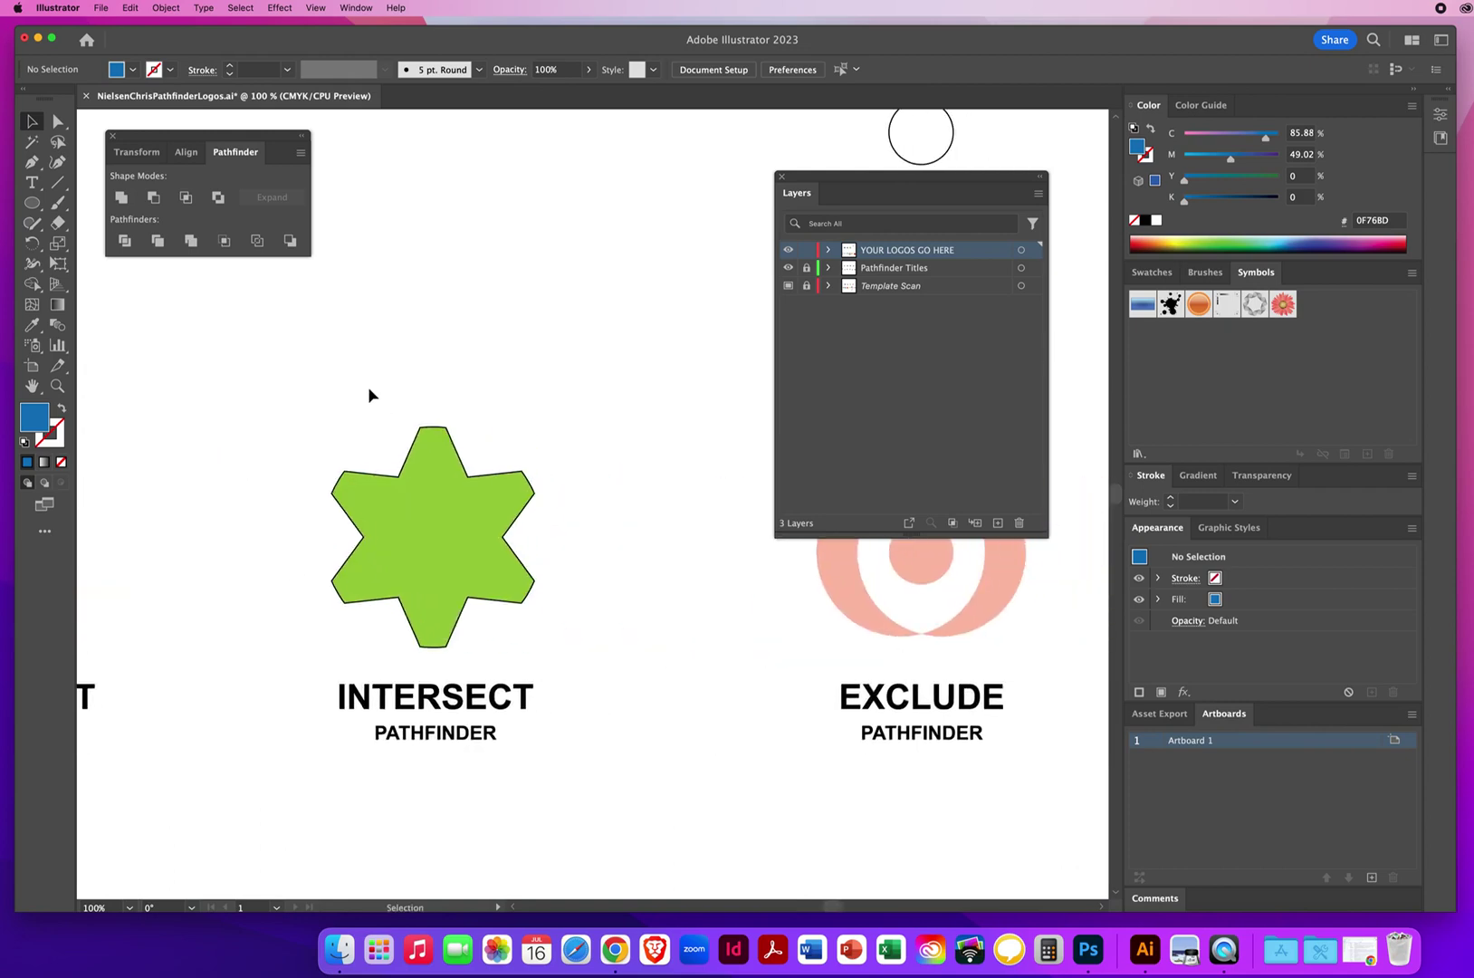
click(517, 514)
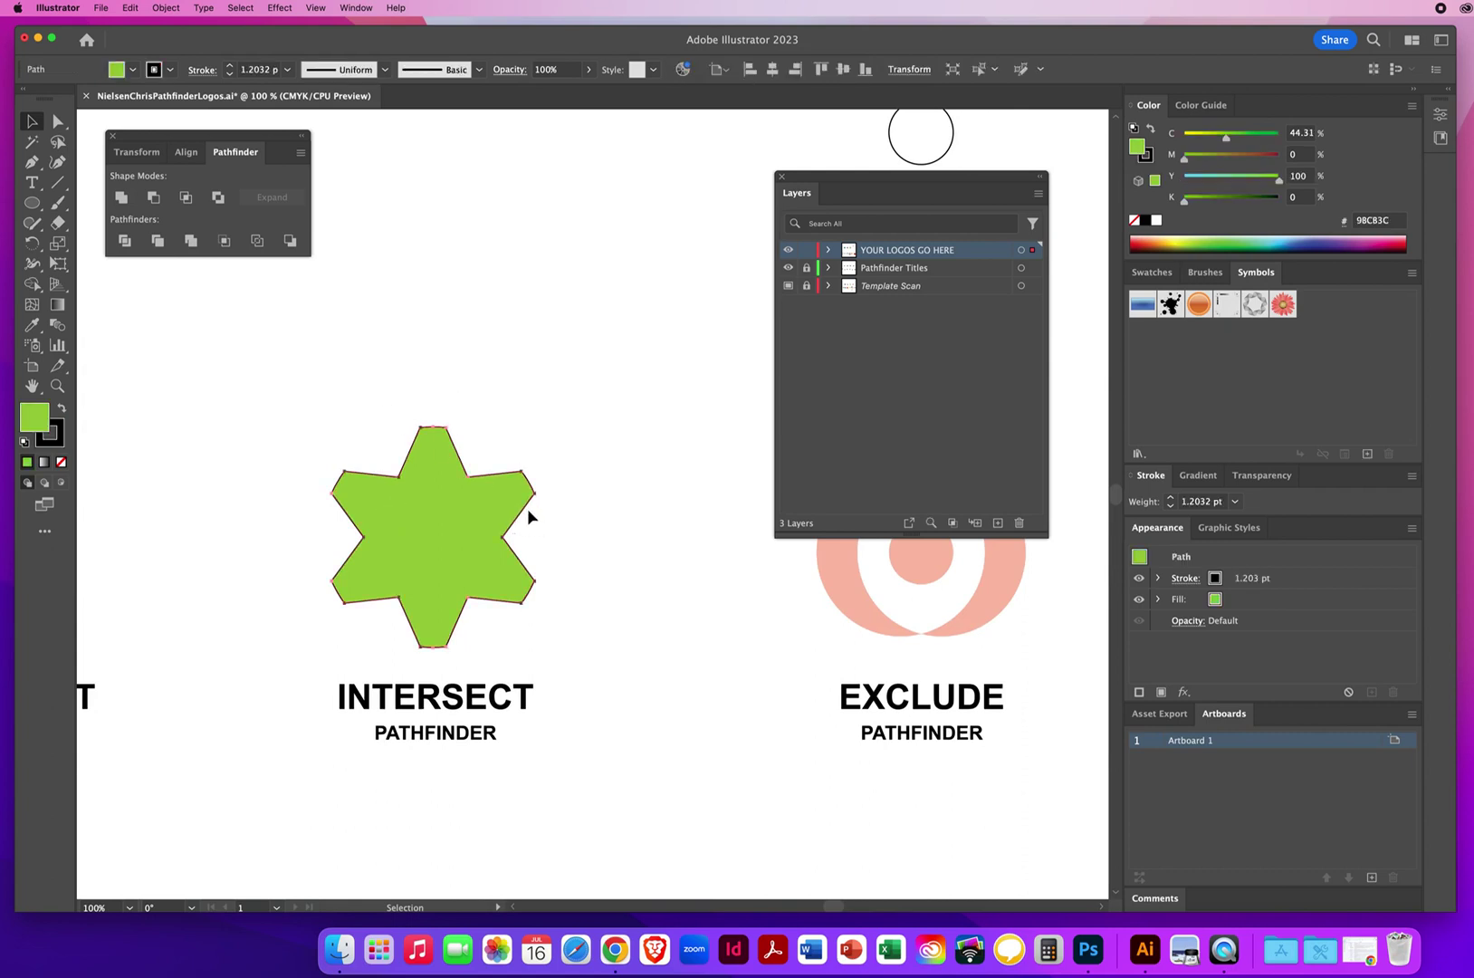
click(58, 442)
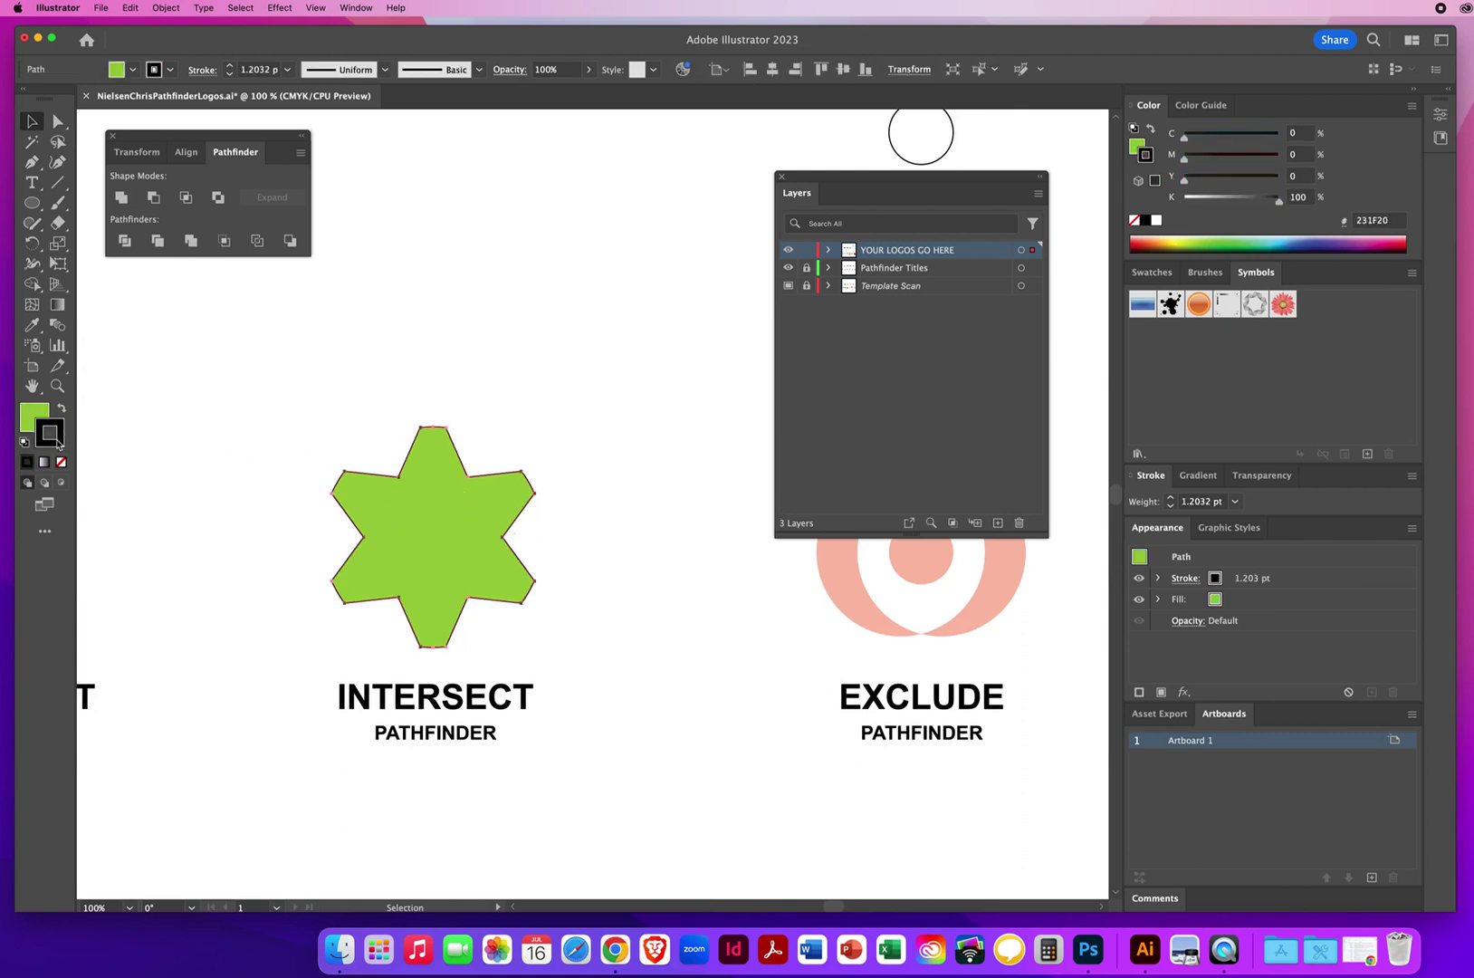
key(slash)
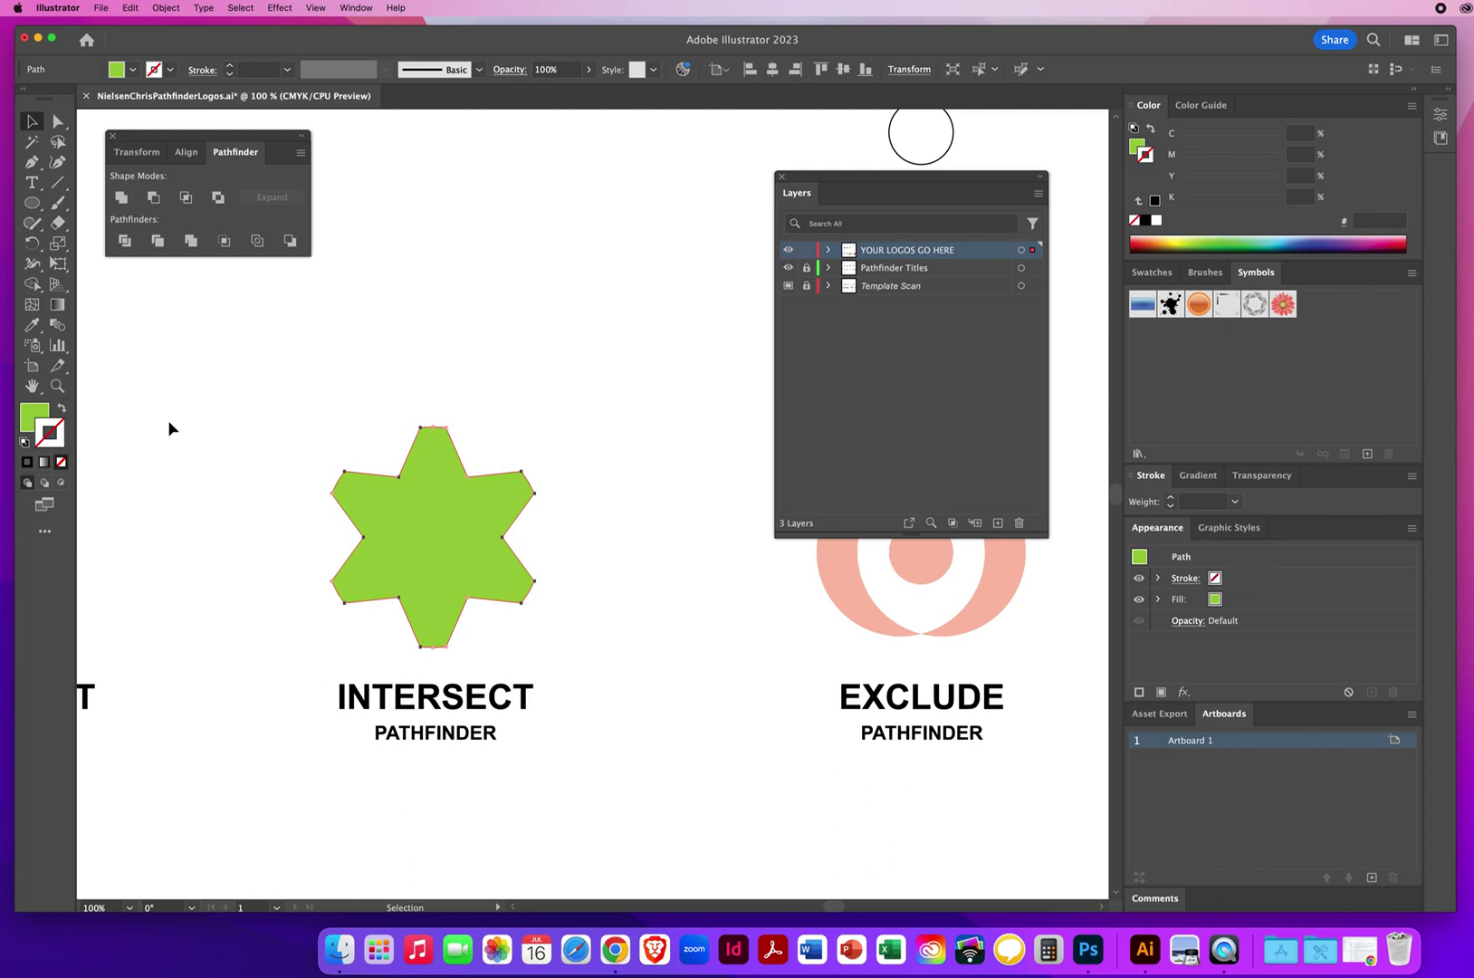
click(31, 415)
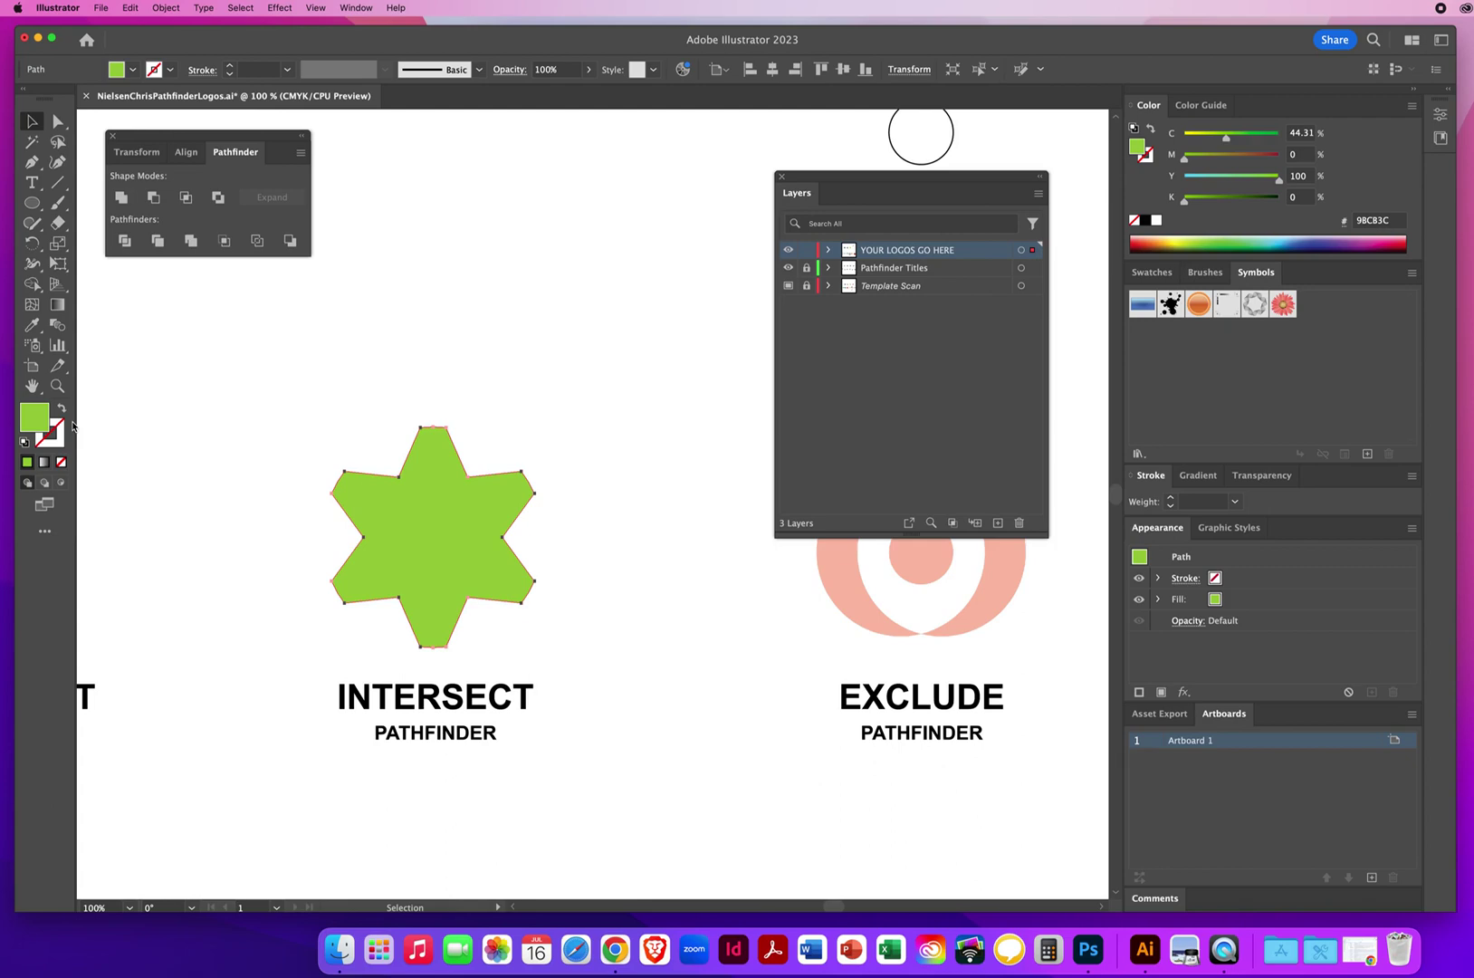
click(421, 349)
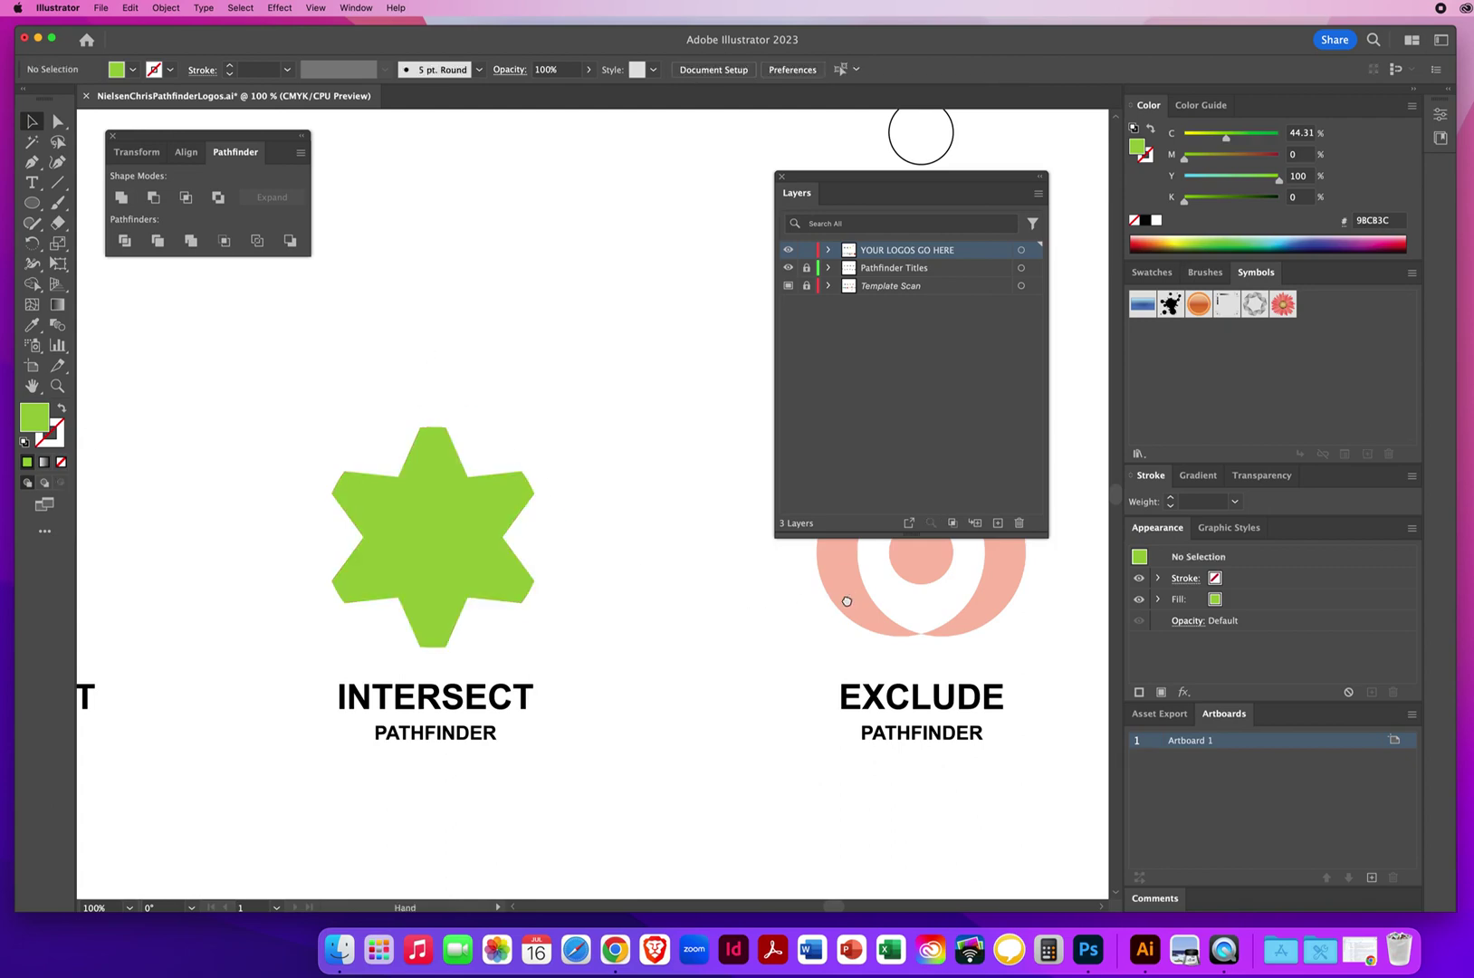
Step: Save the document with the logos finished so far before starting on the EXCLUDE logo
drag(846, 599, 449, 628)
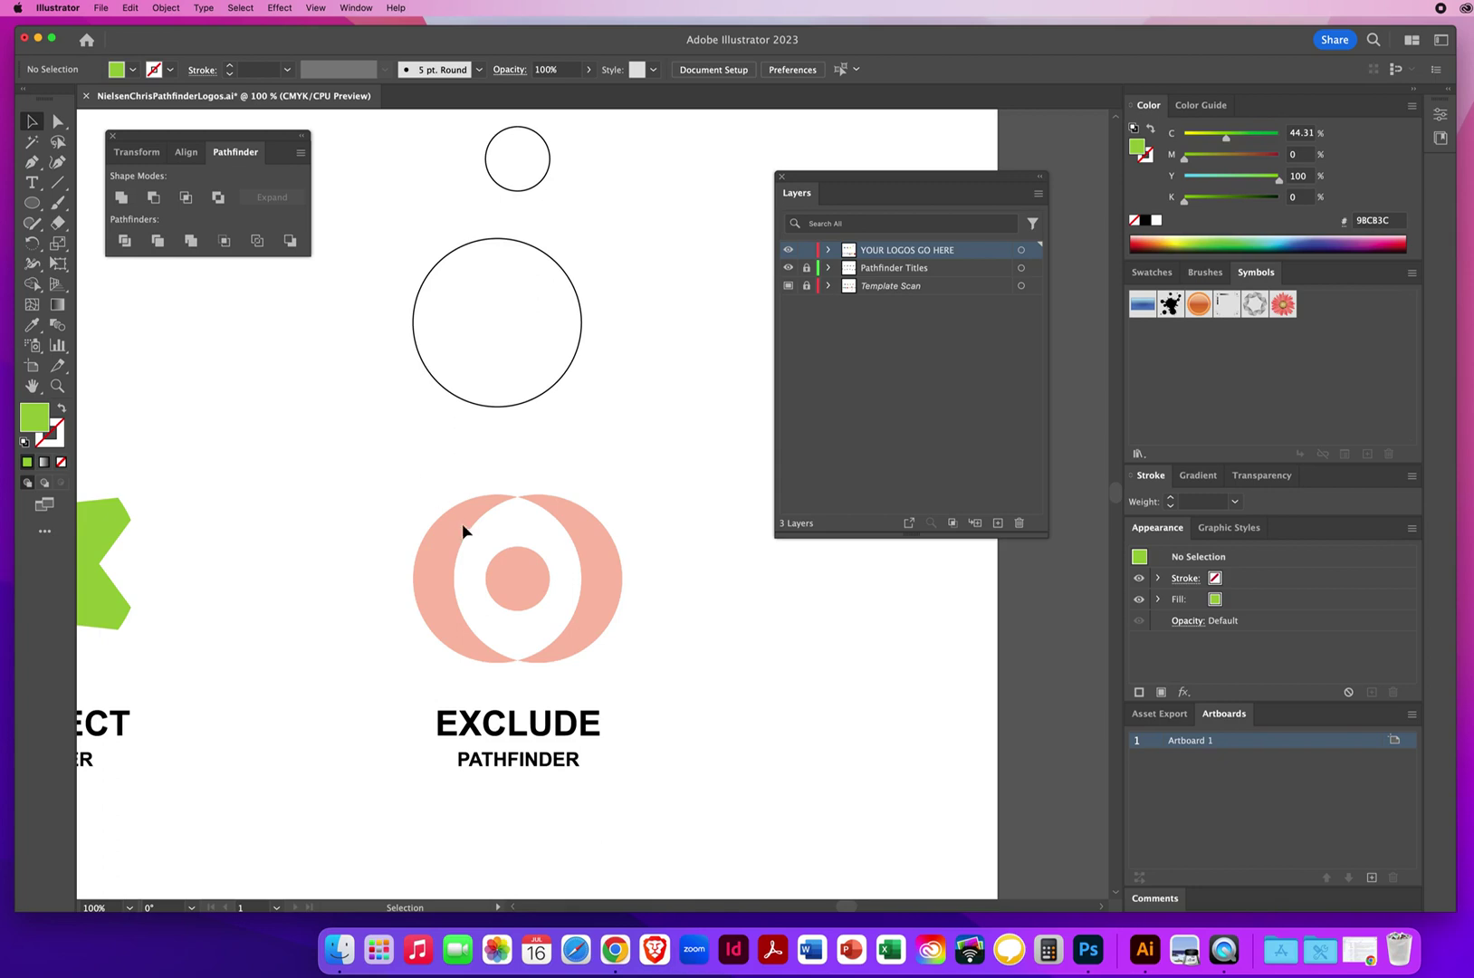
click(101, 8)
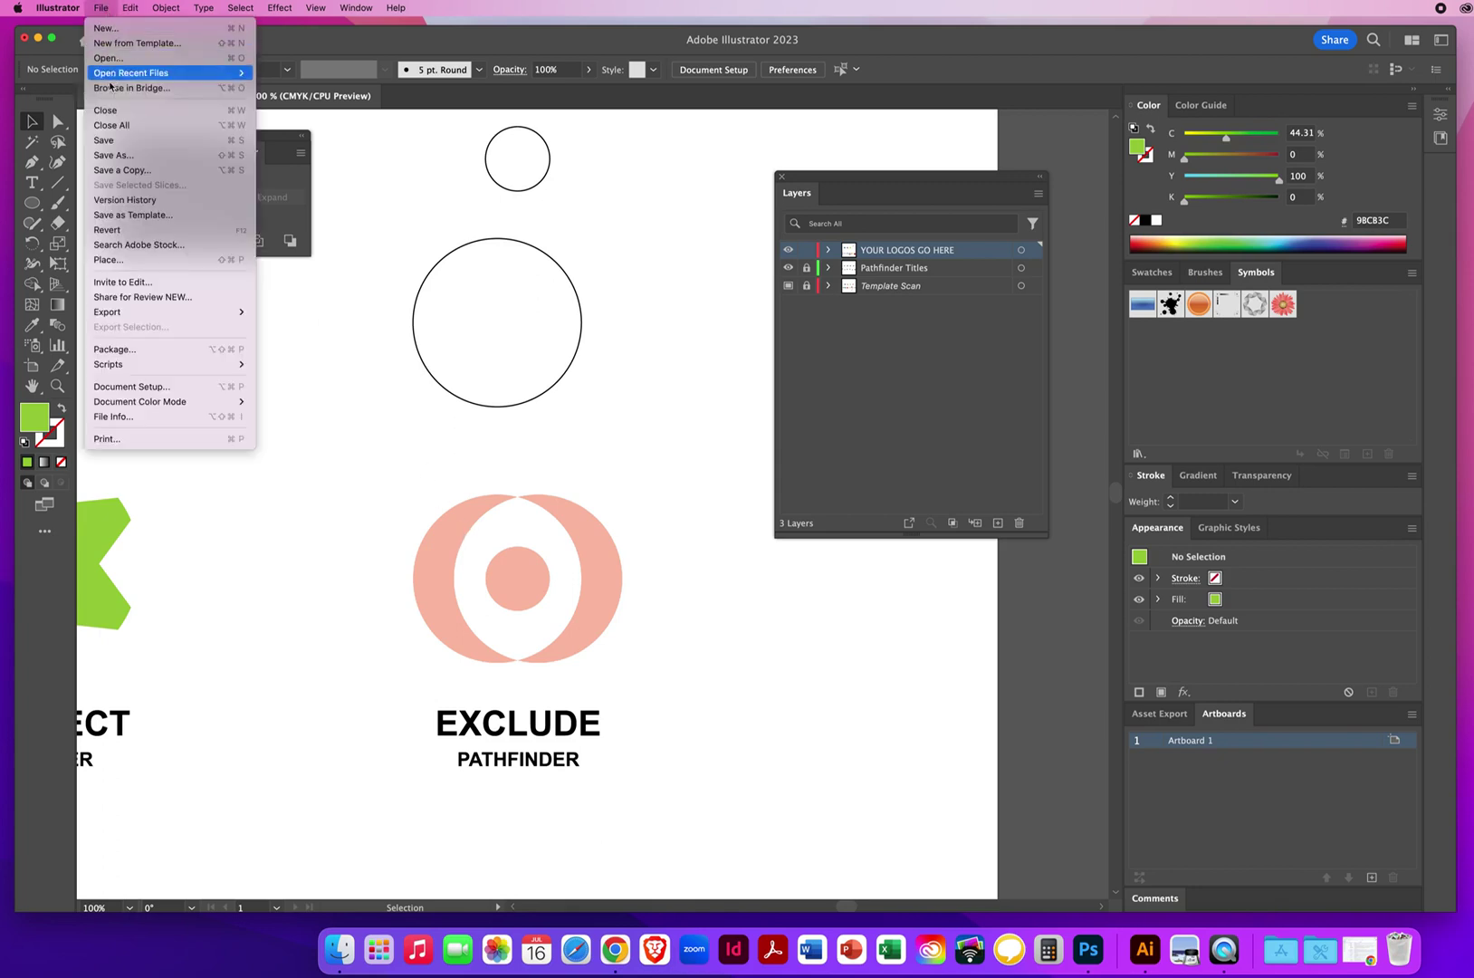
click(103, 140)
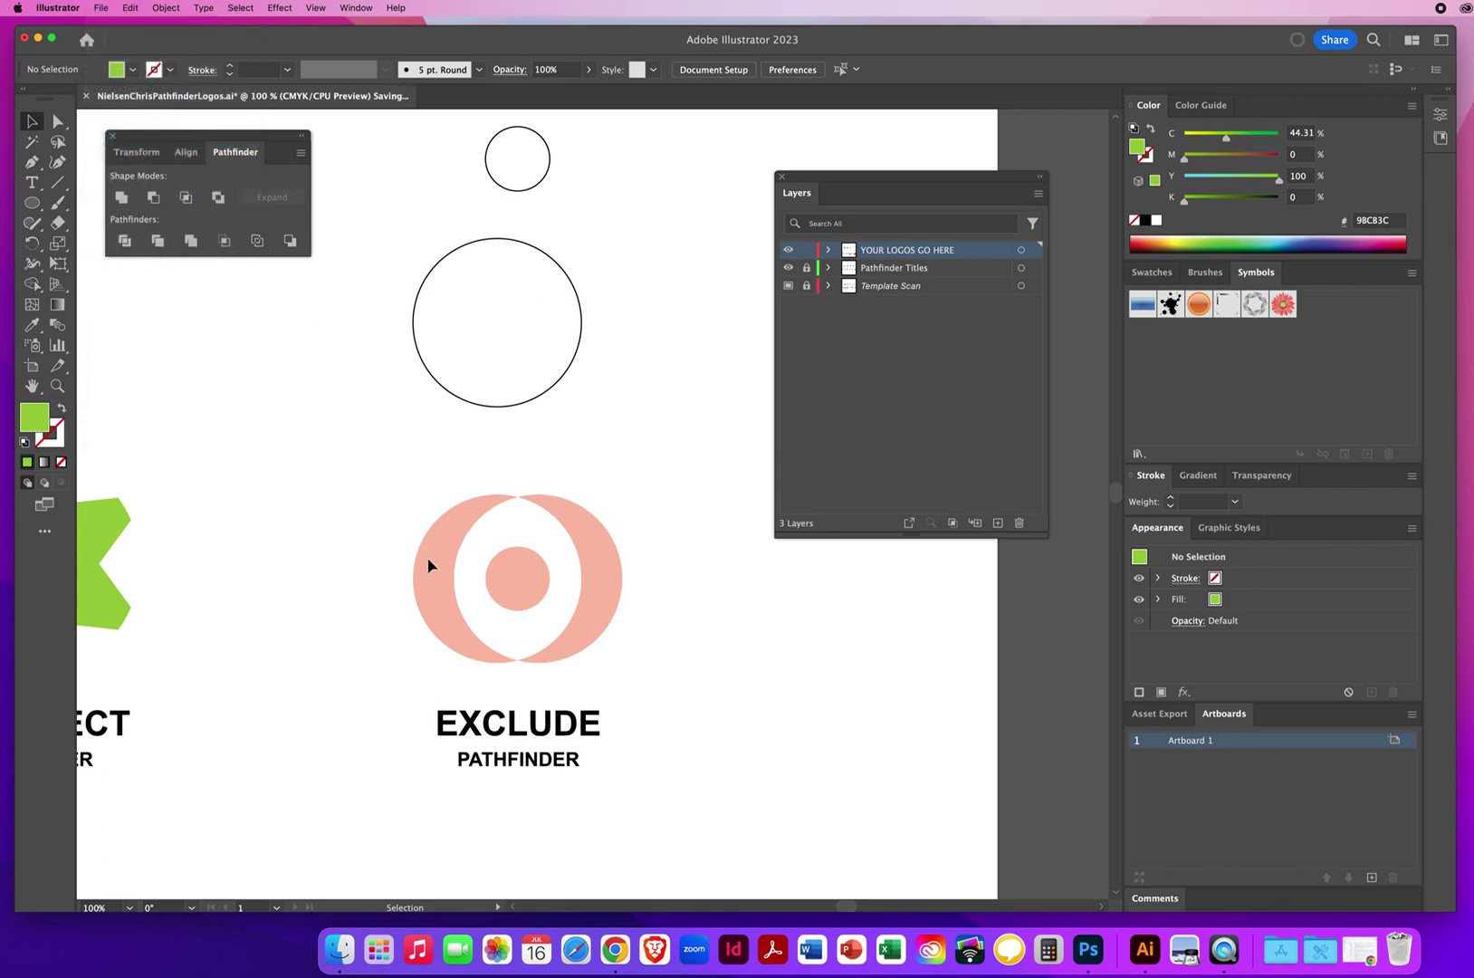
Step: Move the large unfilled circle down onto the left pink ring of the EXCLUDE template, aligning their edges
click(501, 326)
drag(497, 322, 498, 582)
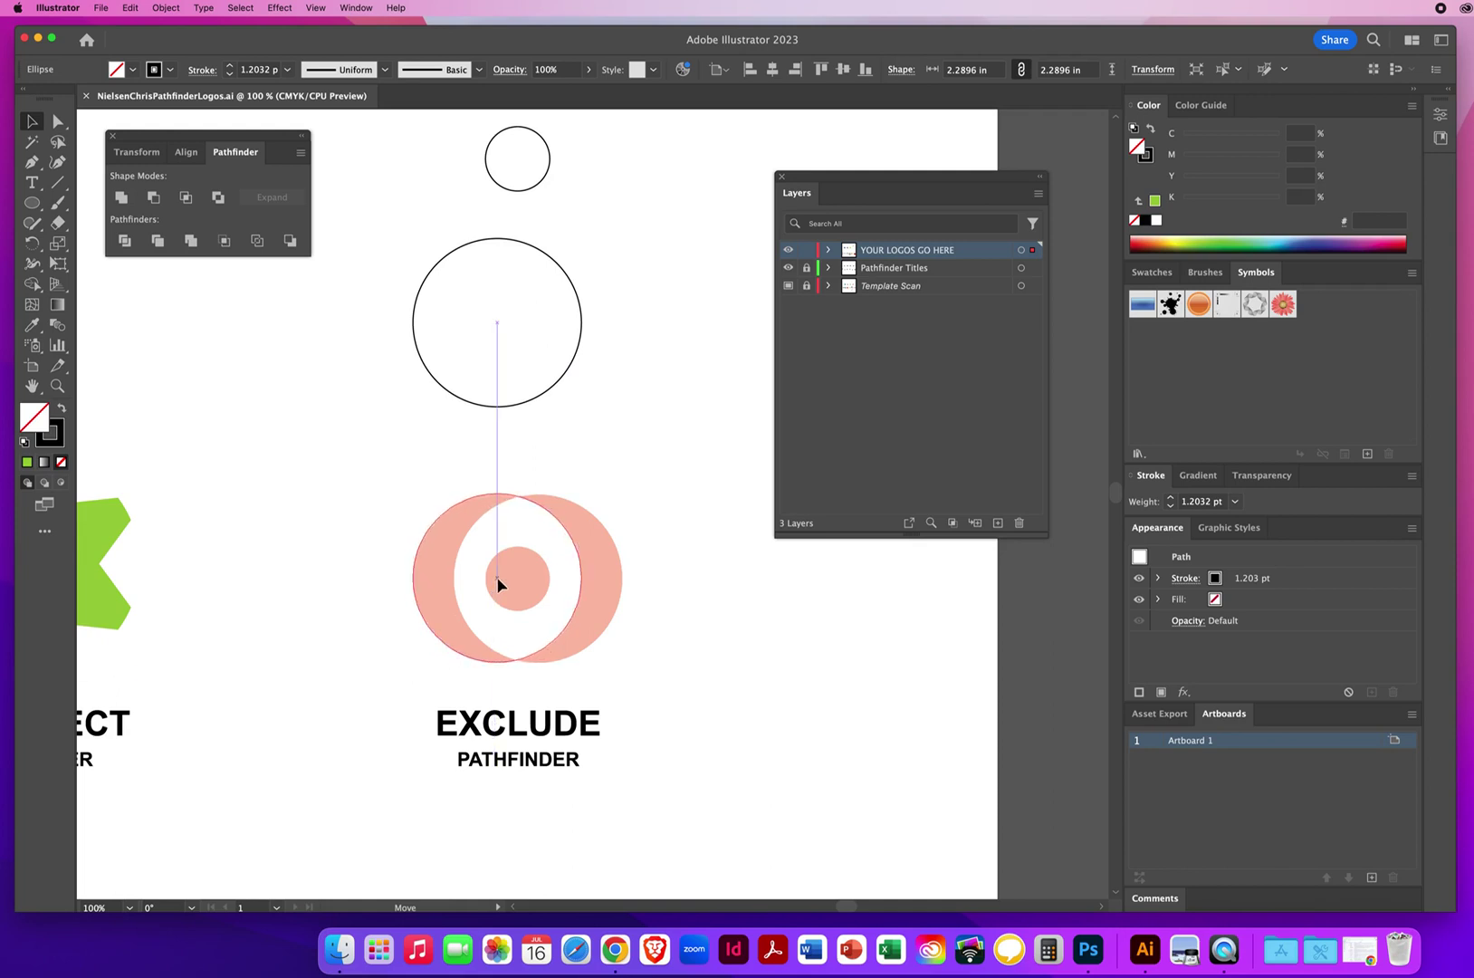
drag(498, 584, 498, 584)
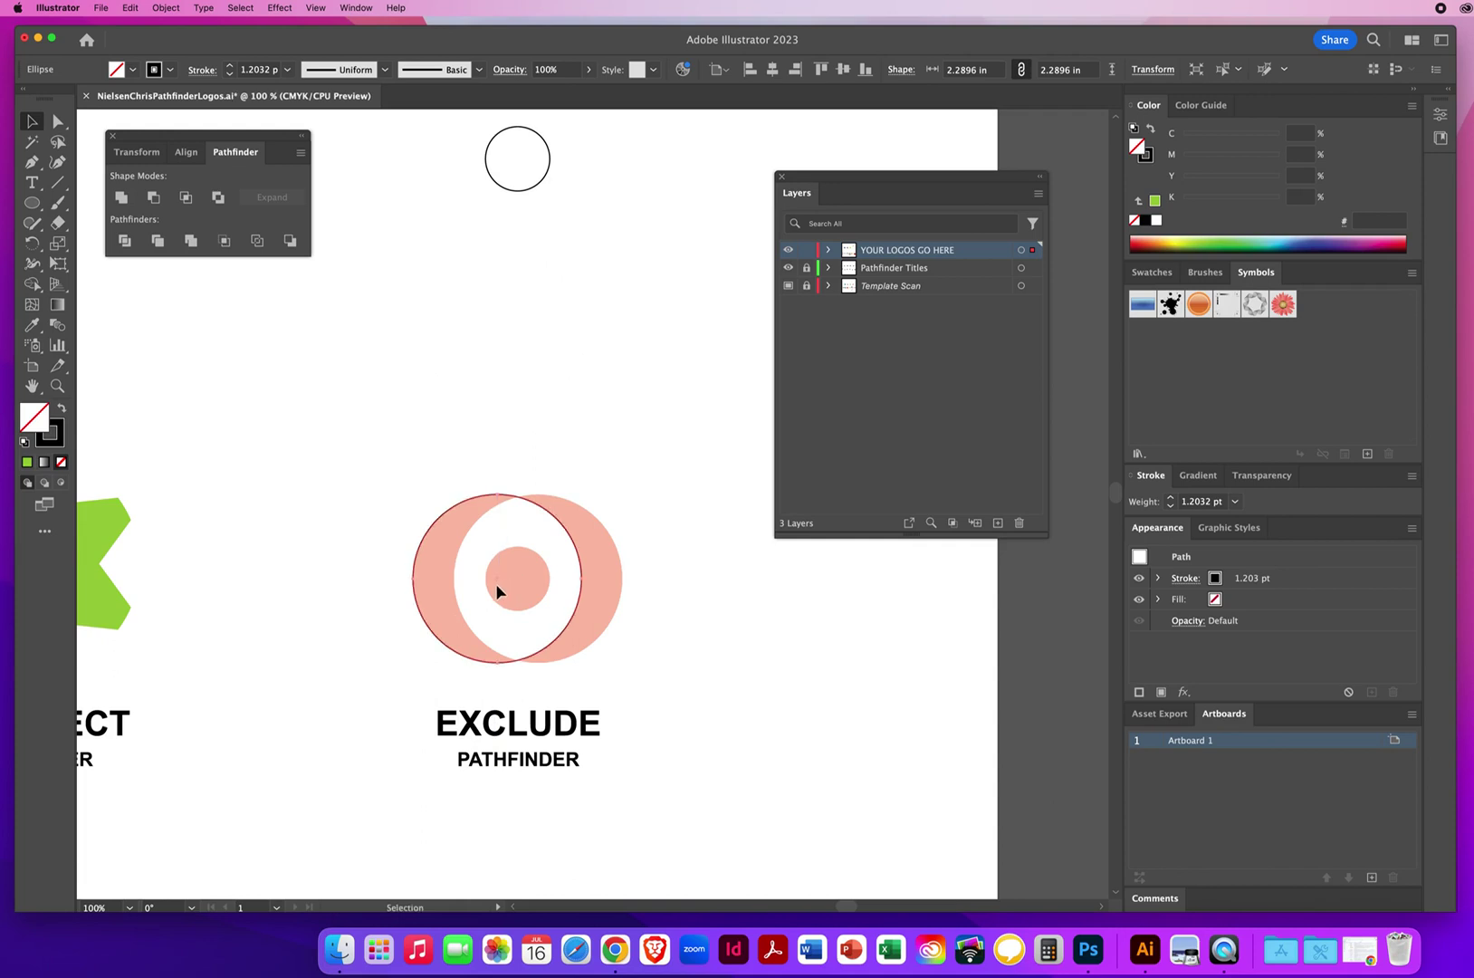
Step: Place a copy of the large circle over the right ring of the EXCLUDE template and move the small circle onto its centre dot
drag(499, 577, 538, 583)
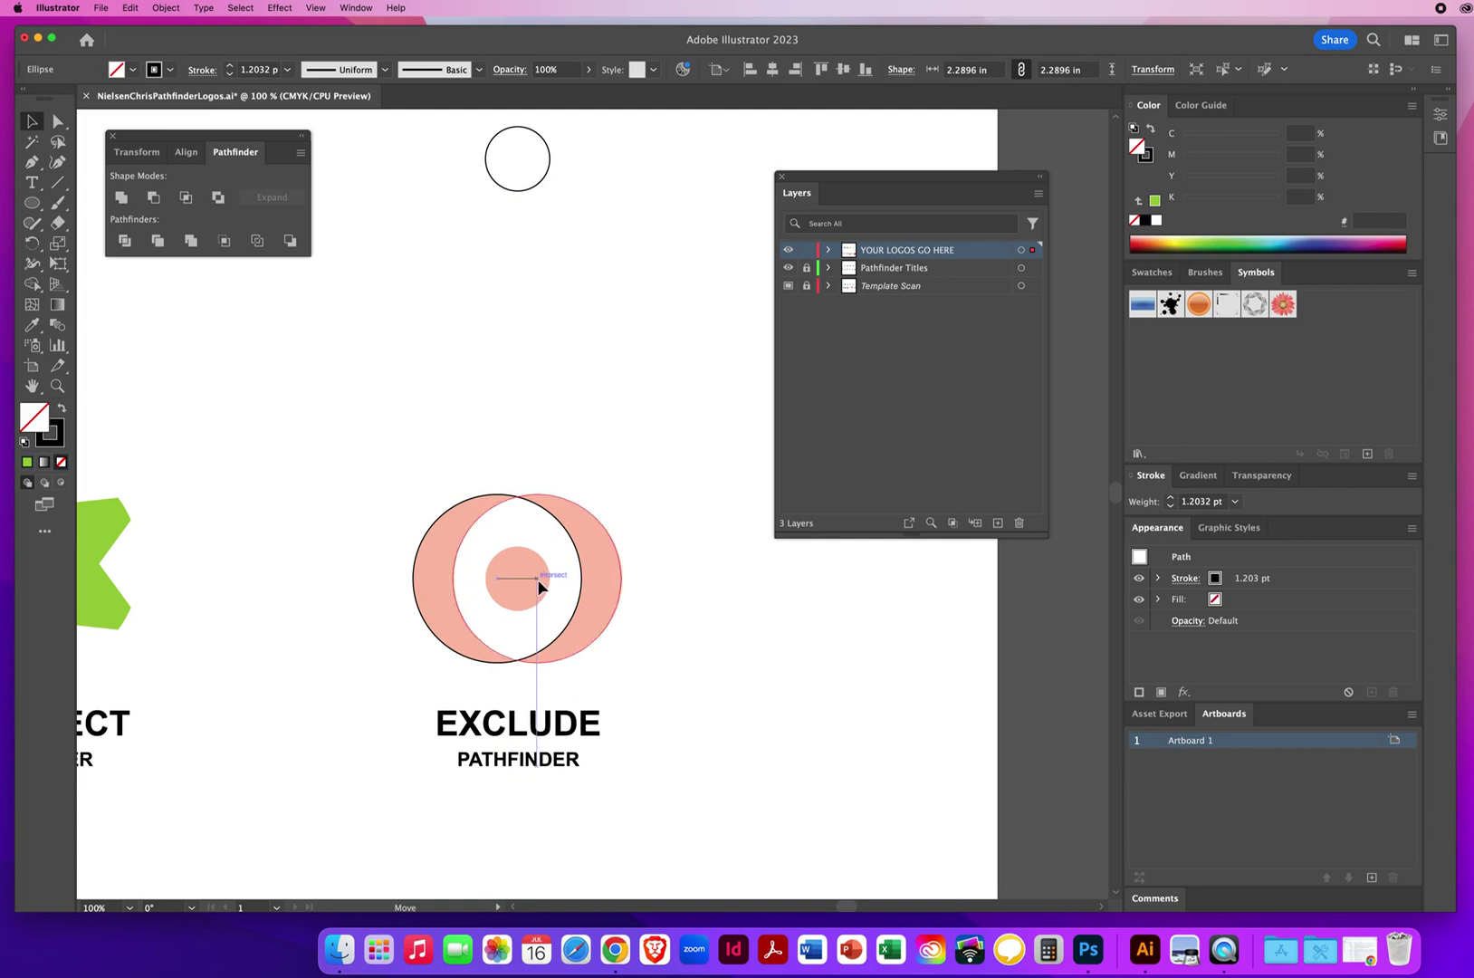
drag(539, 585, 538, 586)
key(alt)
drag(538, 586, 538, 586)
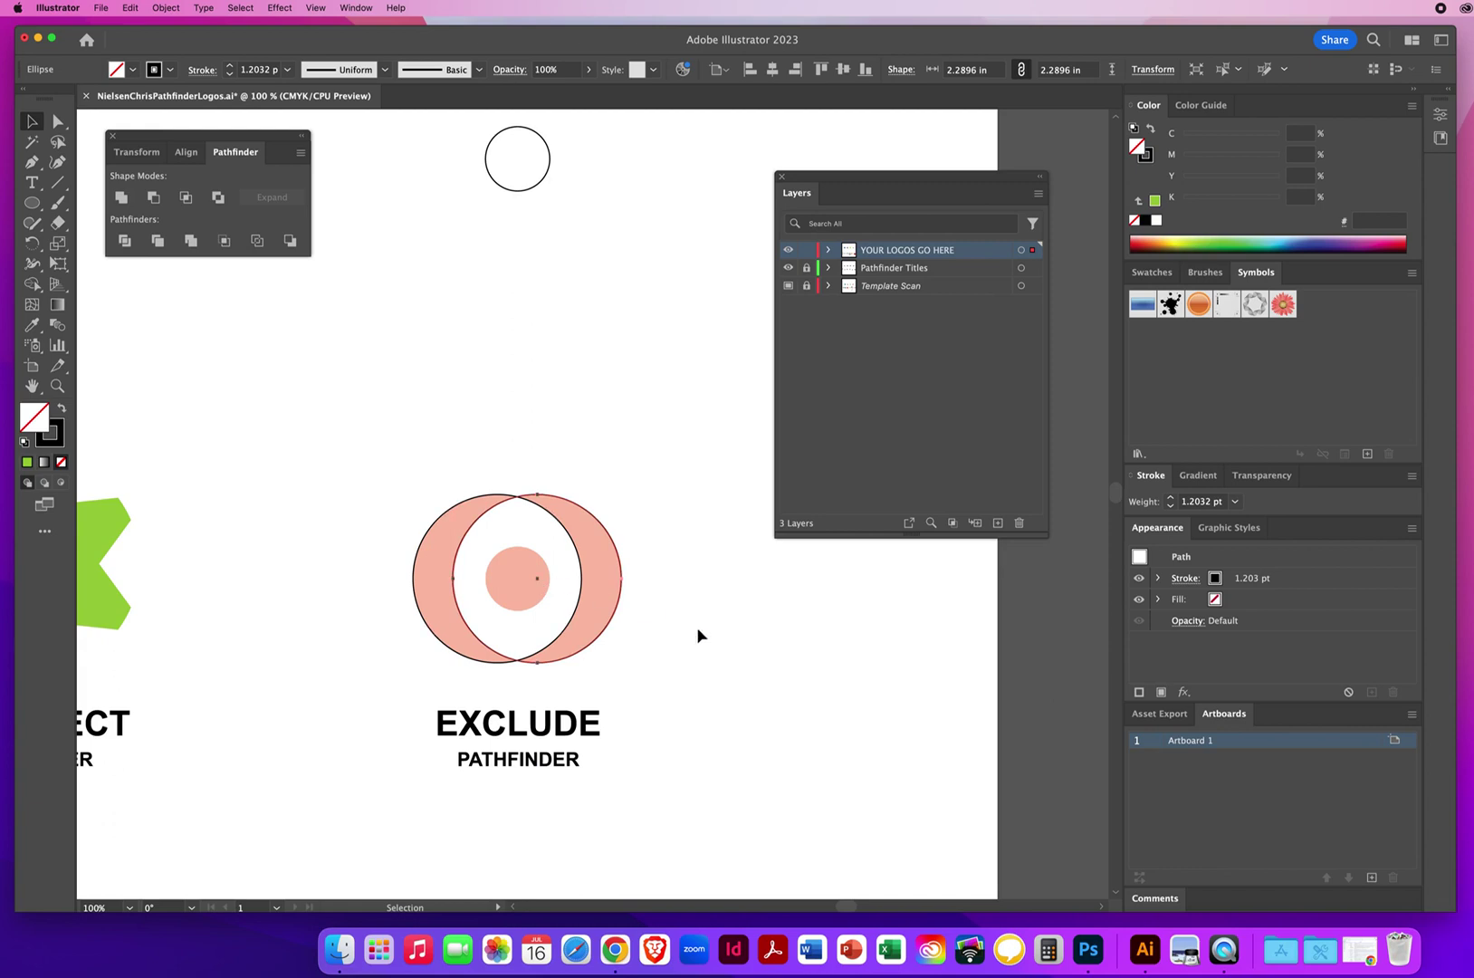
click(548, 171)
drag(517, 160, 517, 577)
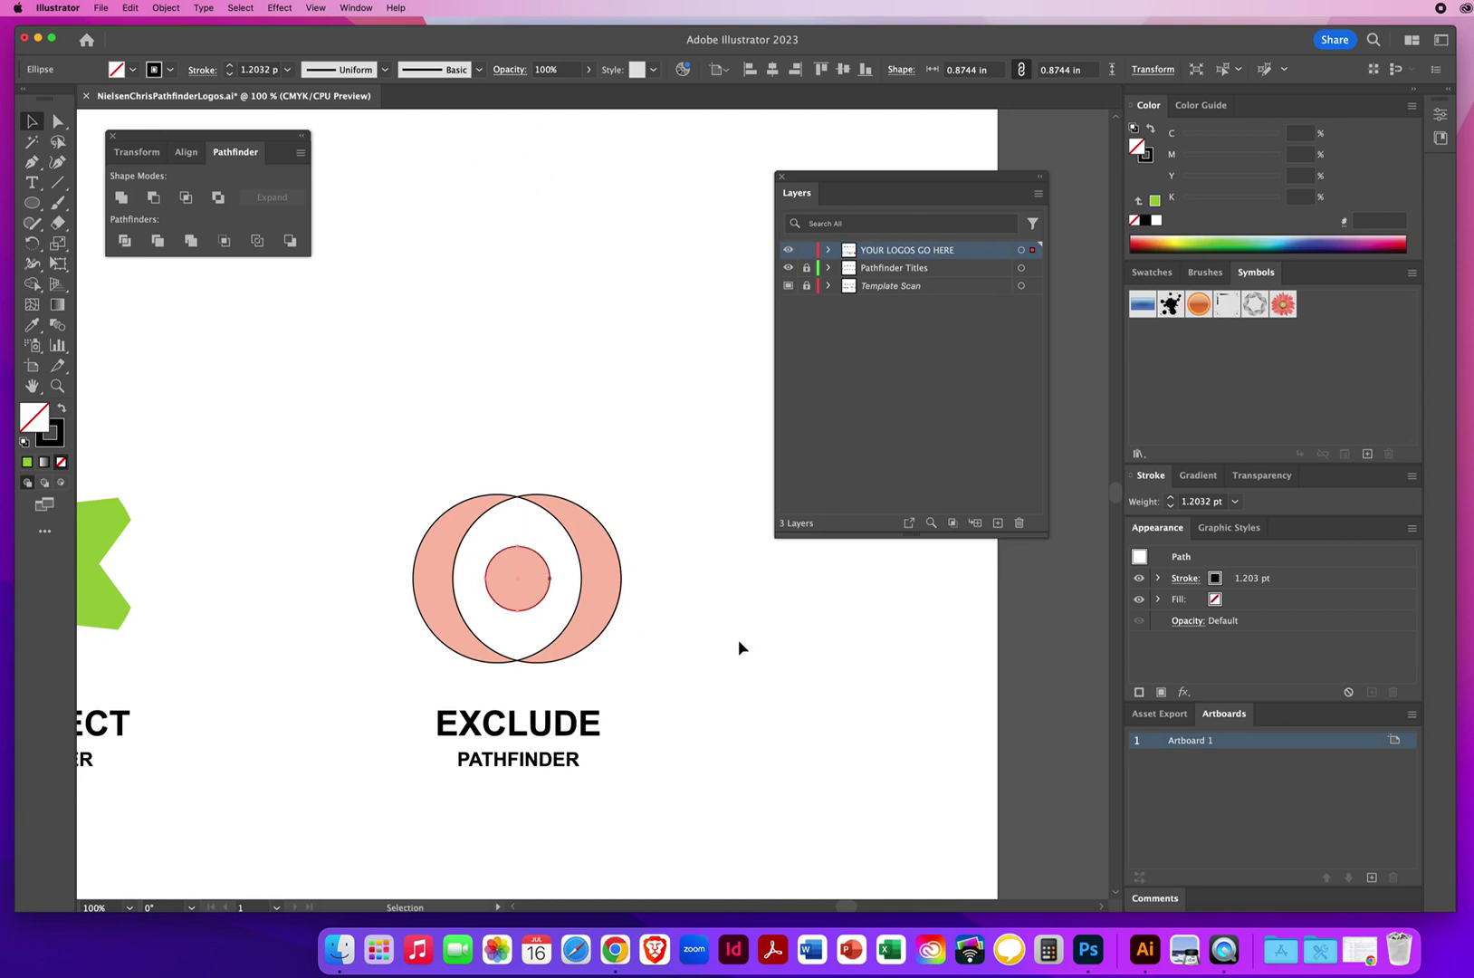
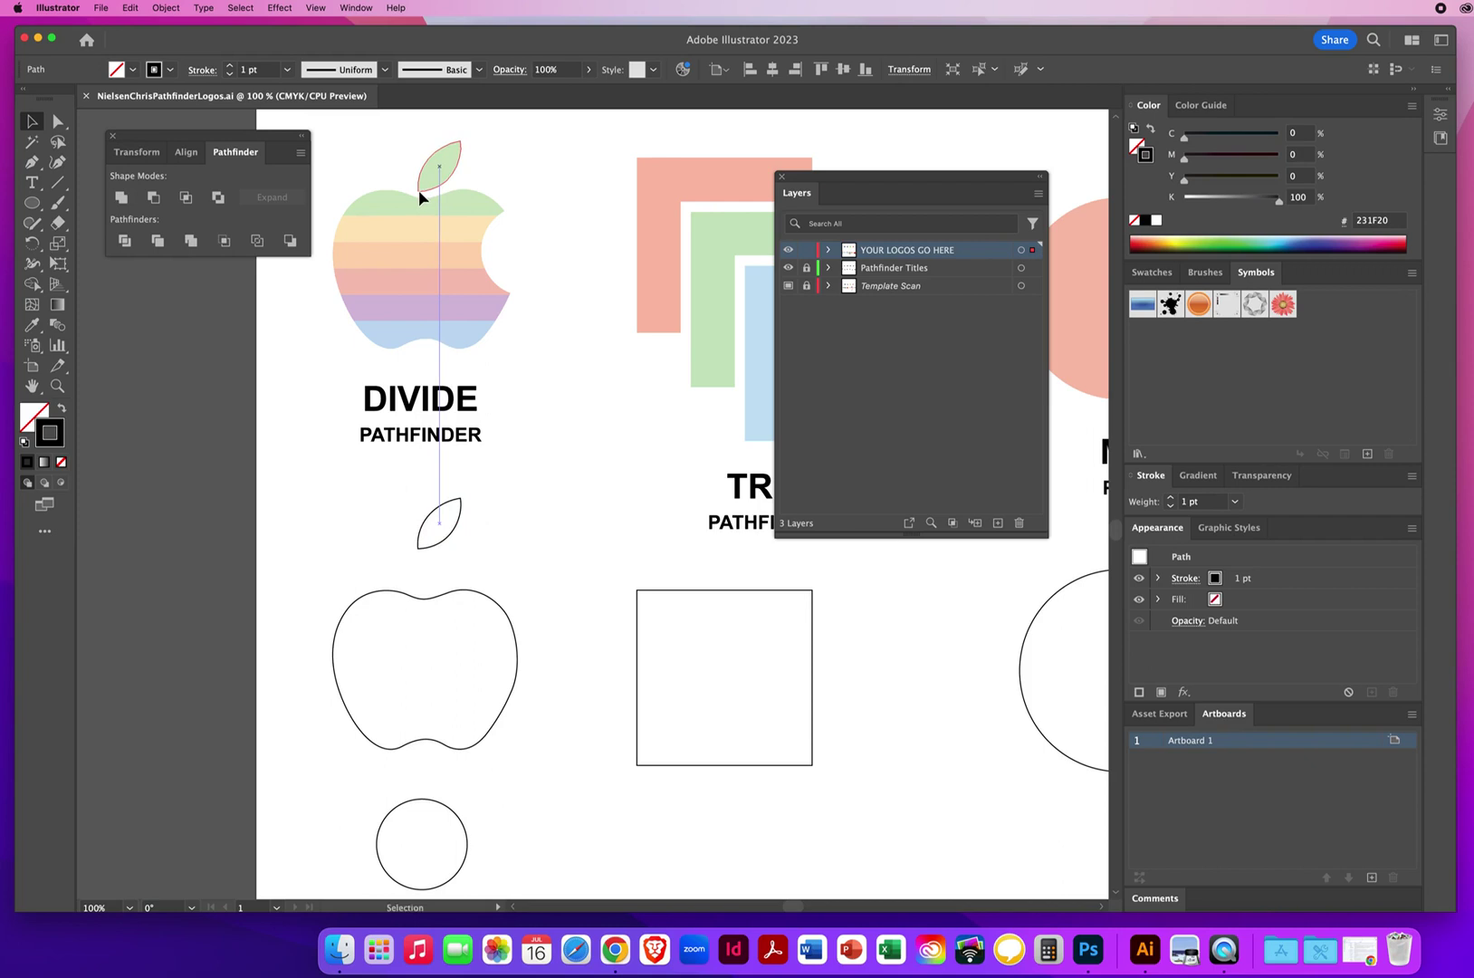
Step: Move the apple outline onto the DIVIDE template and position the circle over the apple's bite
drag(329, 573, 500, 675)
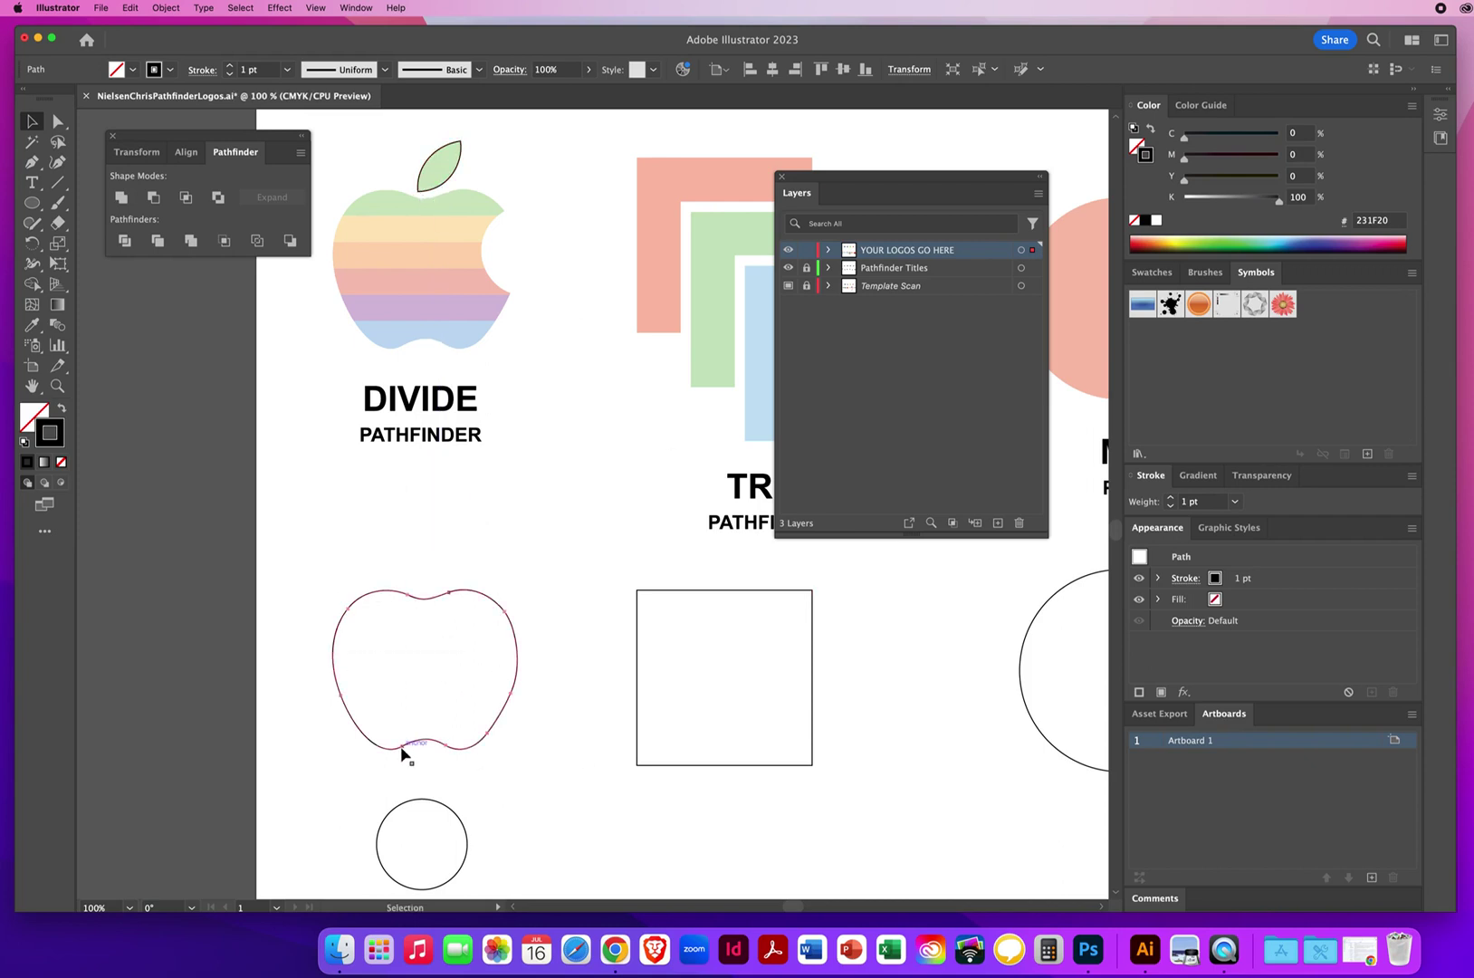
drag(405, 748, 403, 347)
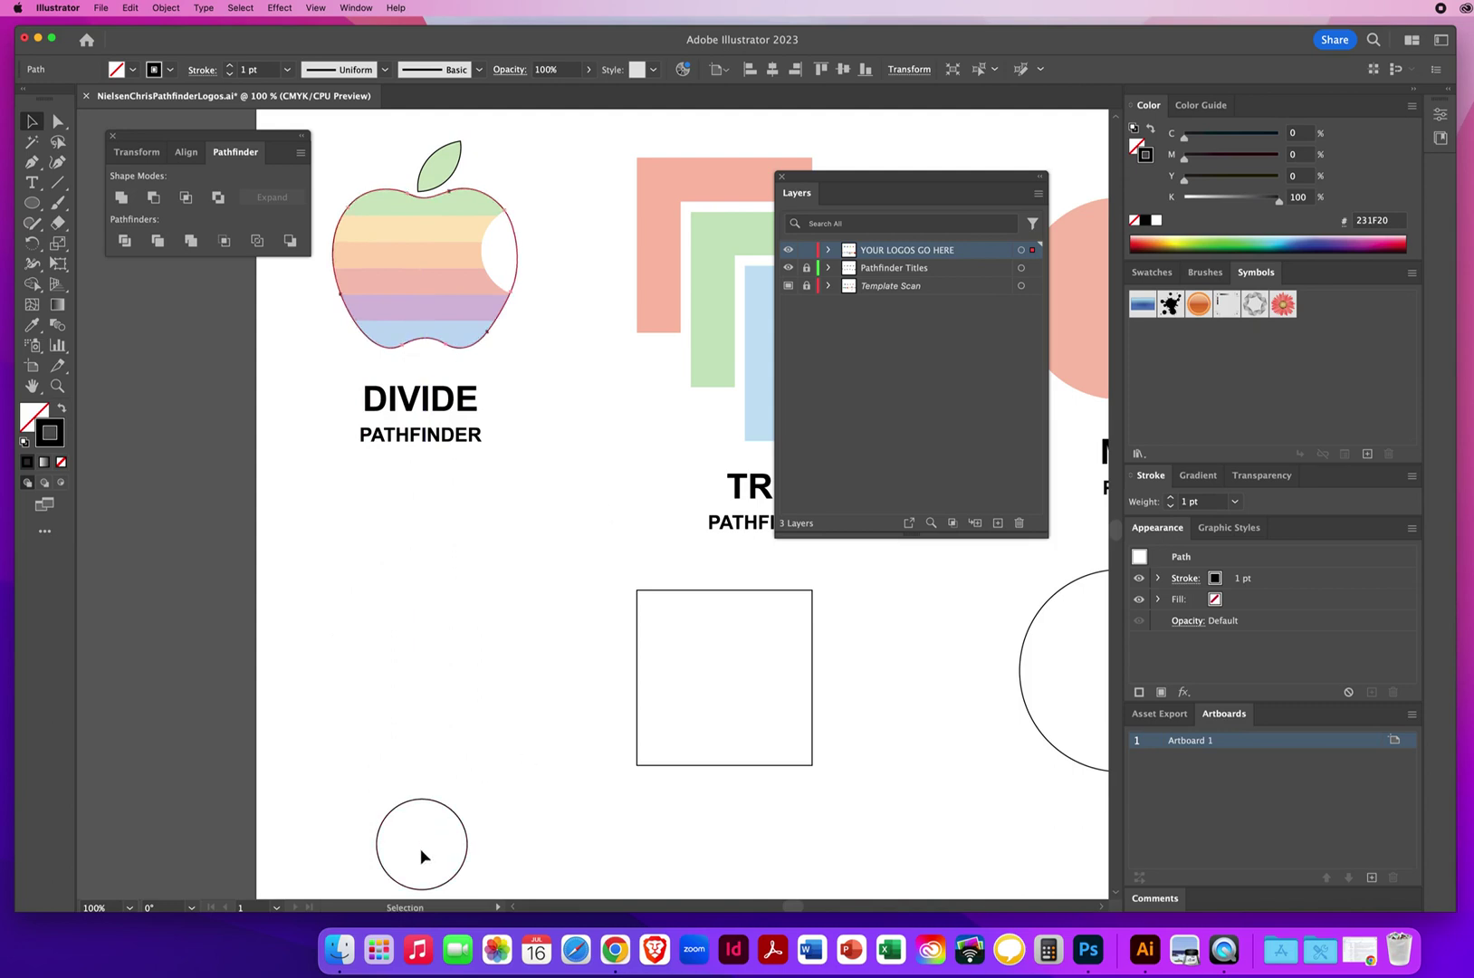
drag(423, 848, 529, 257)
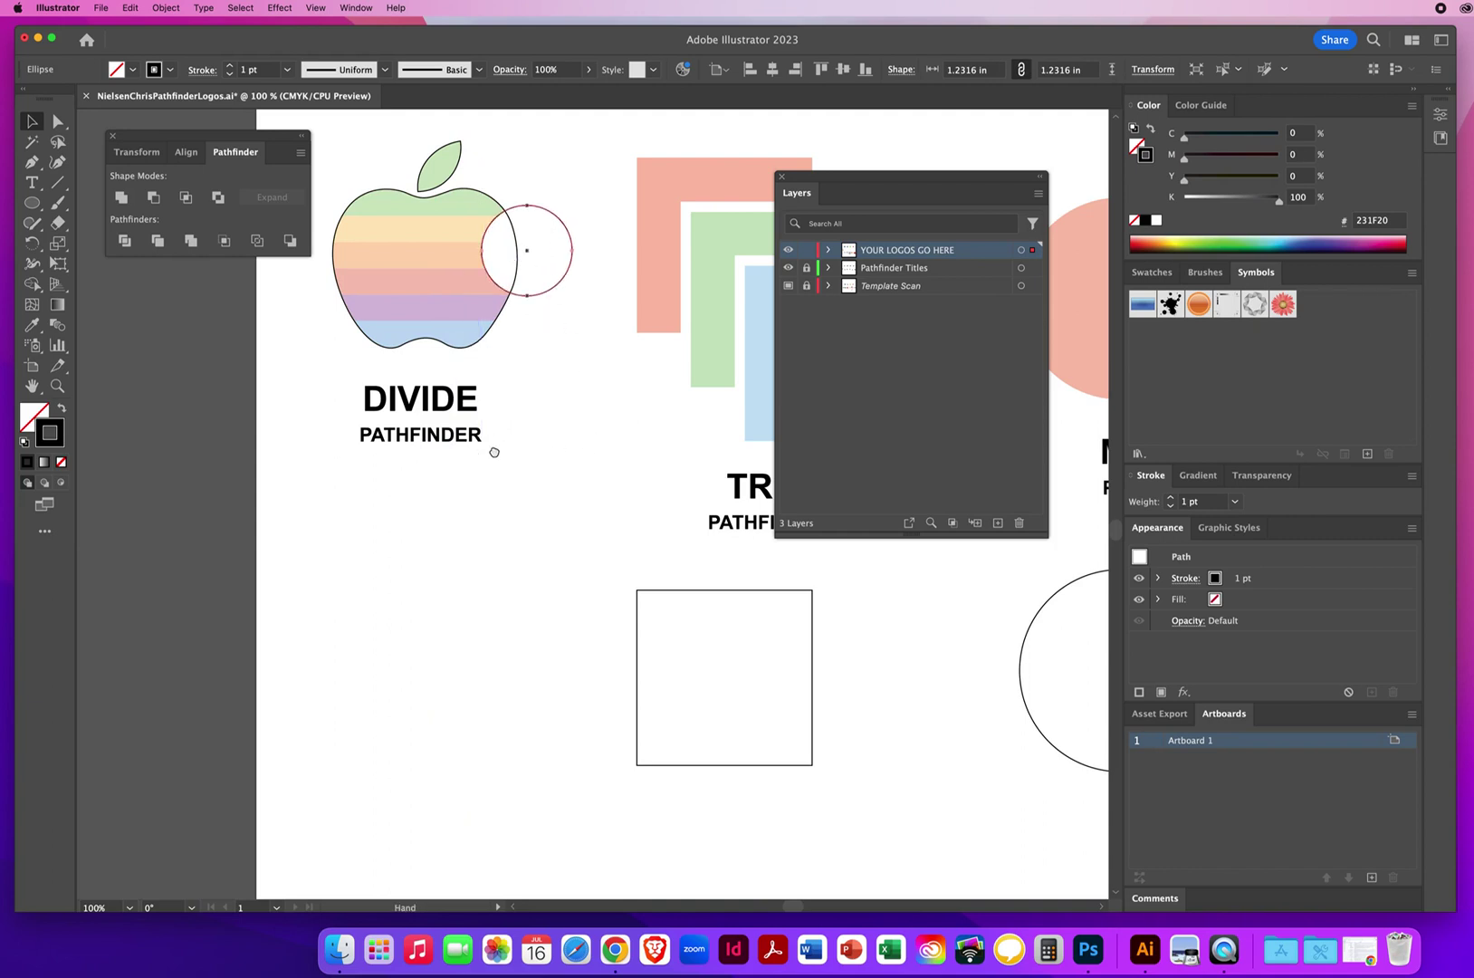
Step: Fill the apple outline and the bite circle with light blue (C 53.73, Y 7.84), keeping their 1 pt black strokes, and deselect them
scroll(493, 451, up, 5)
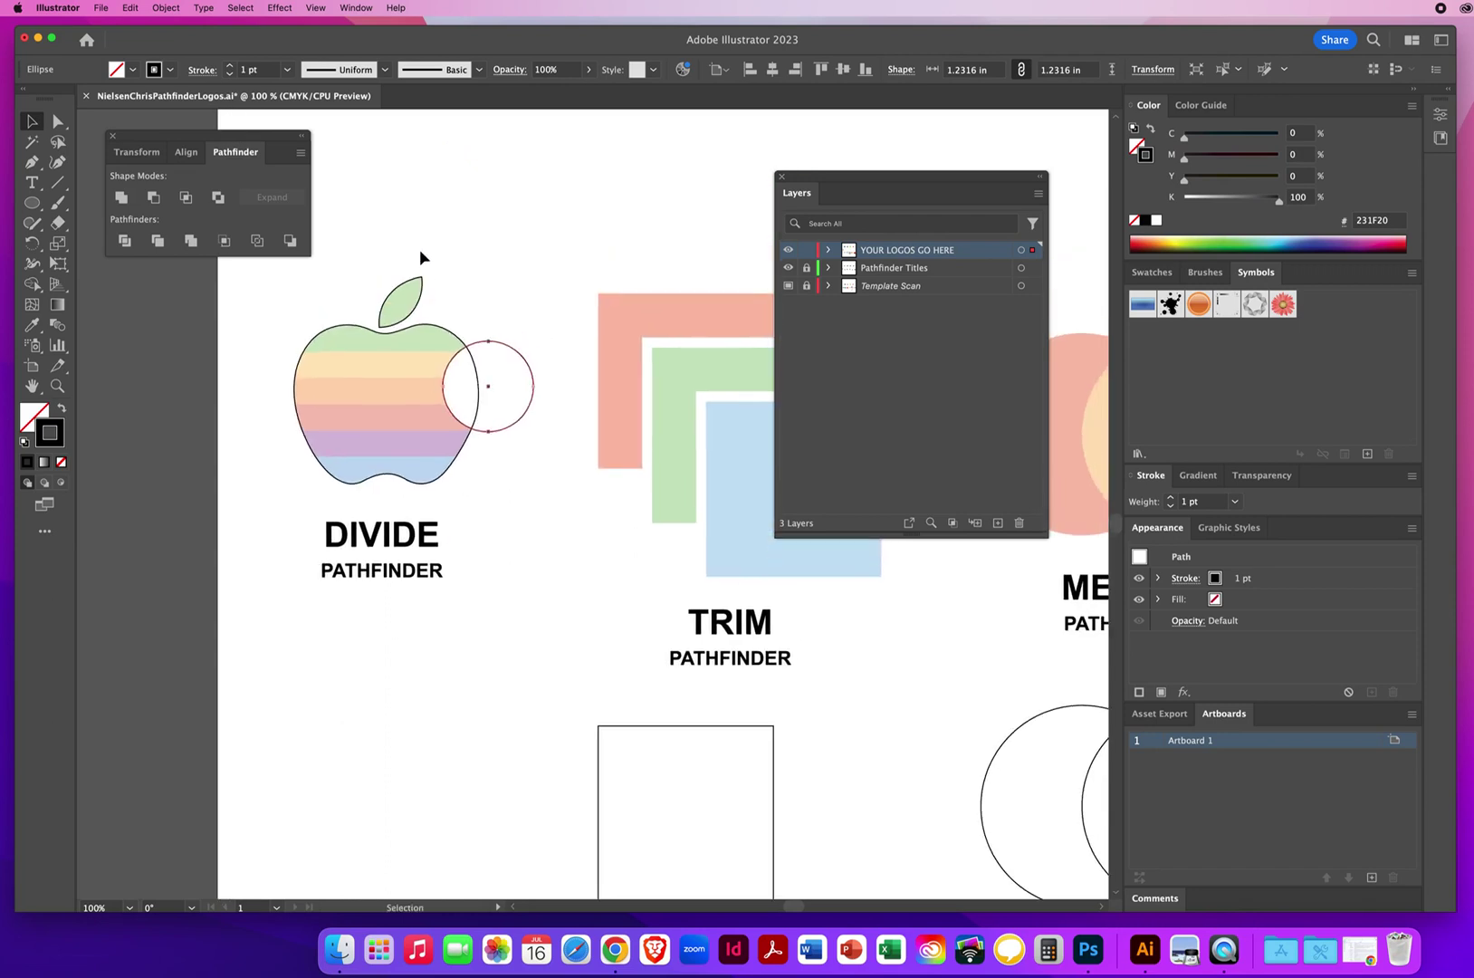
click(452, 300)
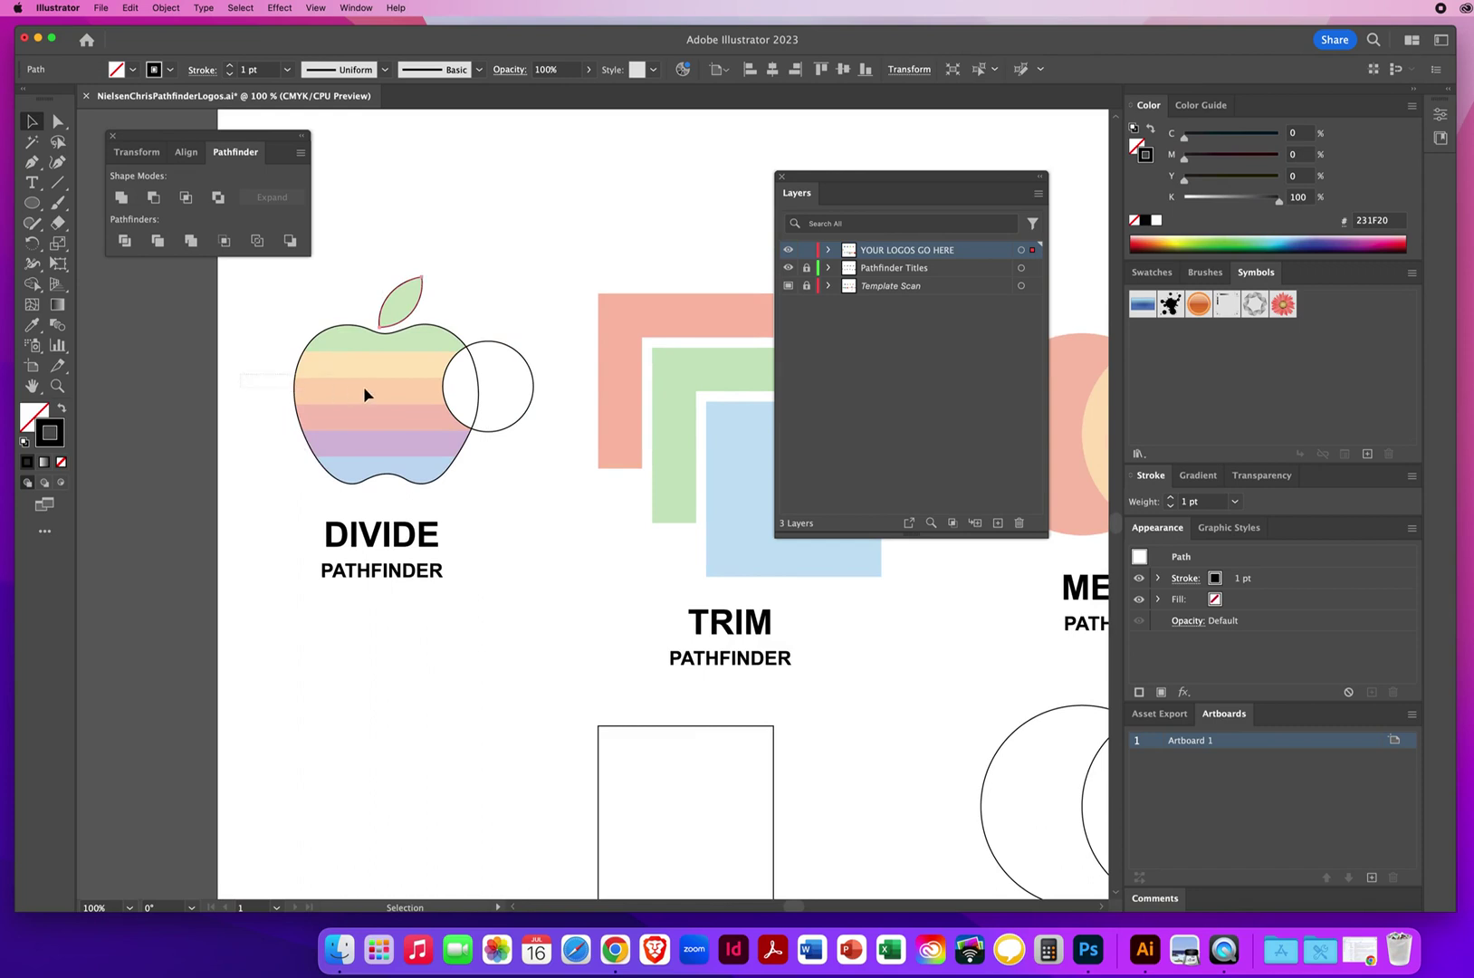
click(503, 398)
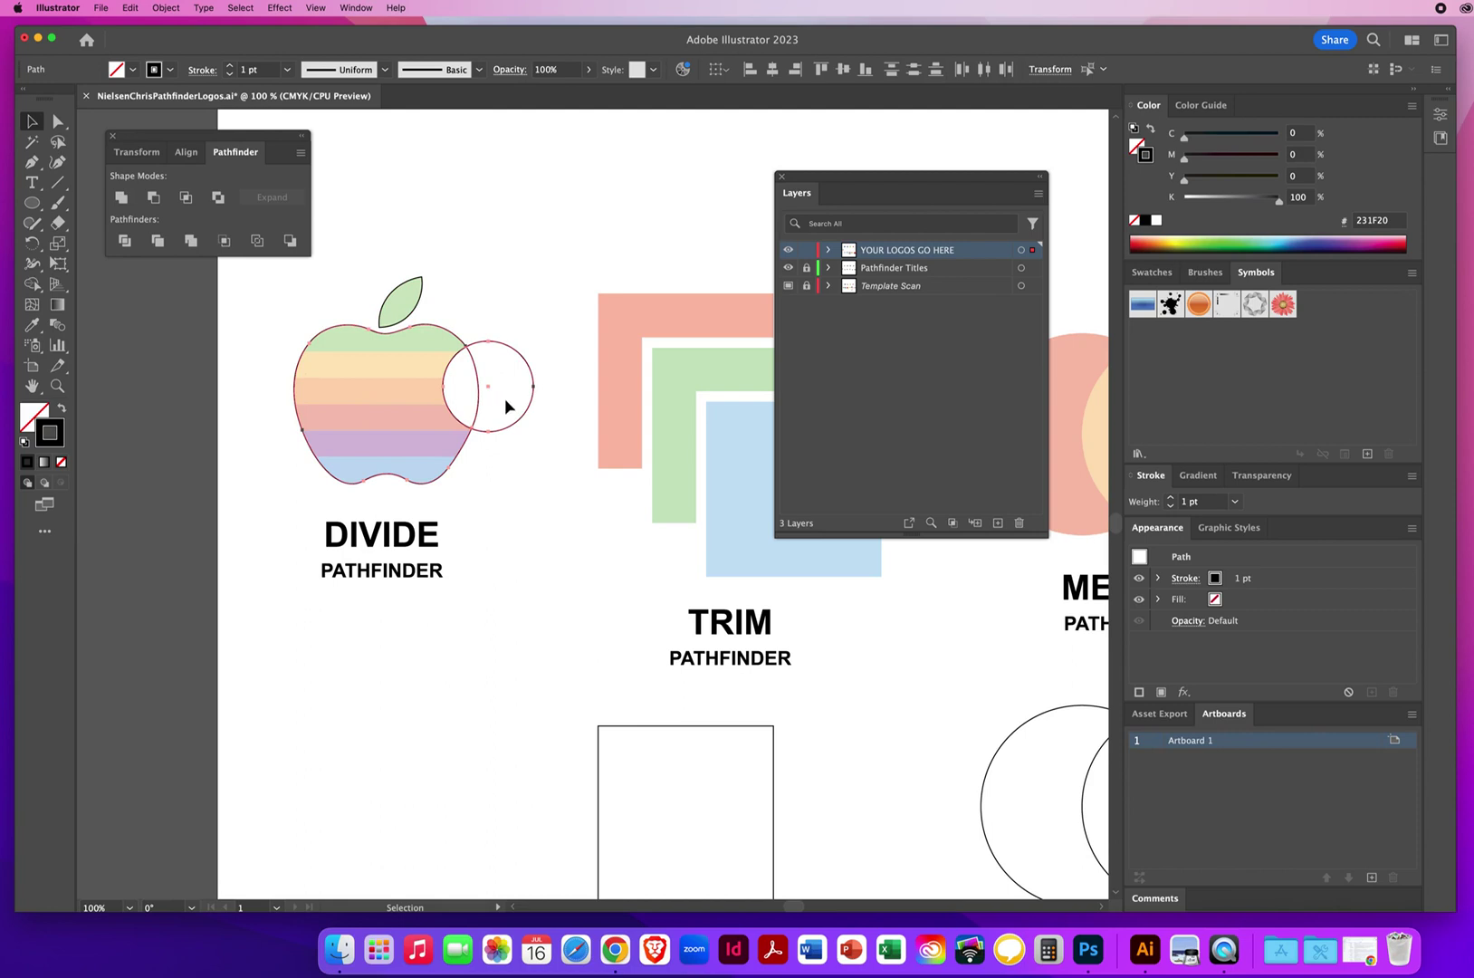
click(32, 416)
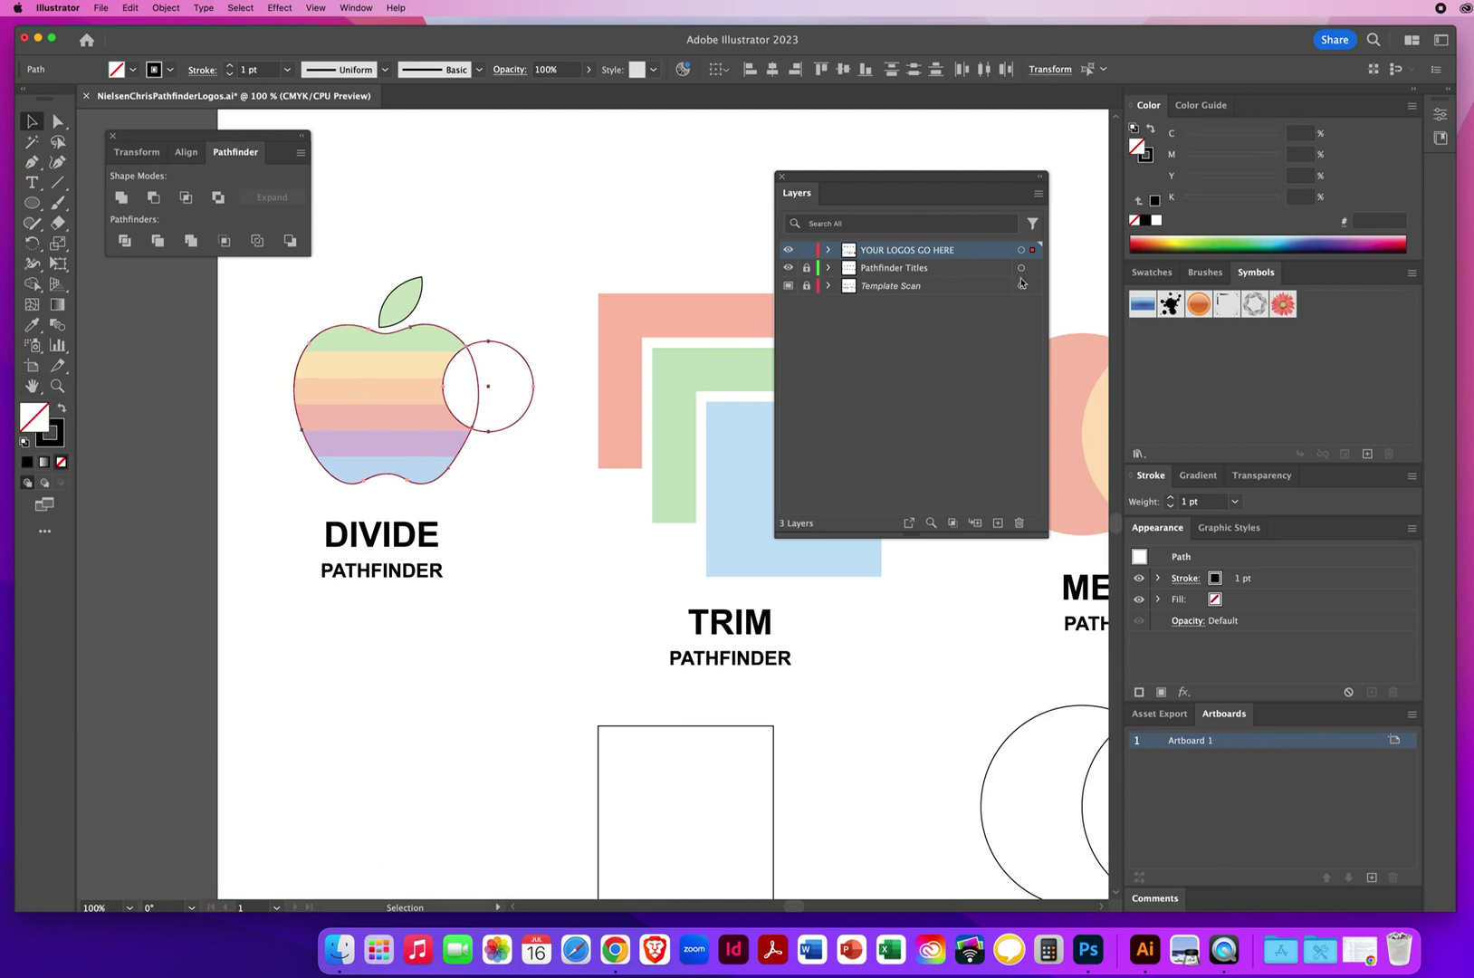
click(1269, 242)
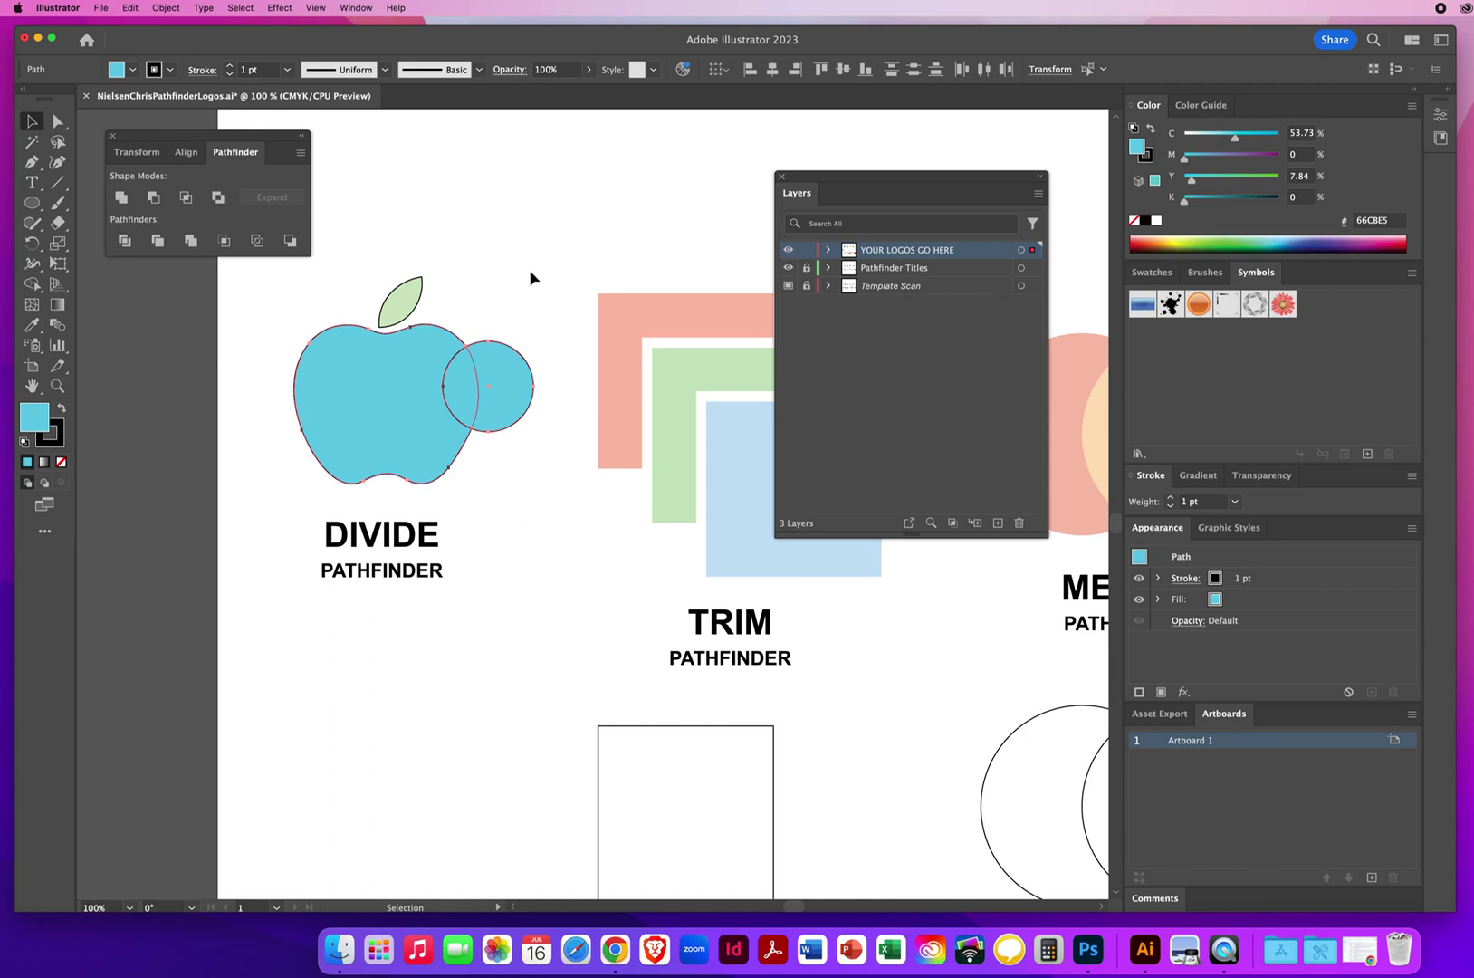
click(589, 488)
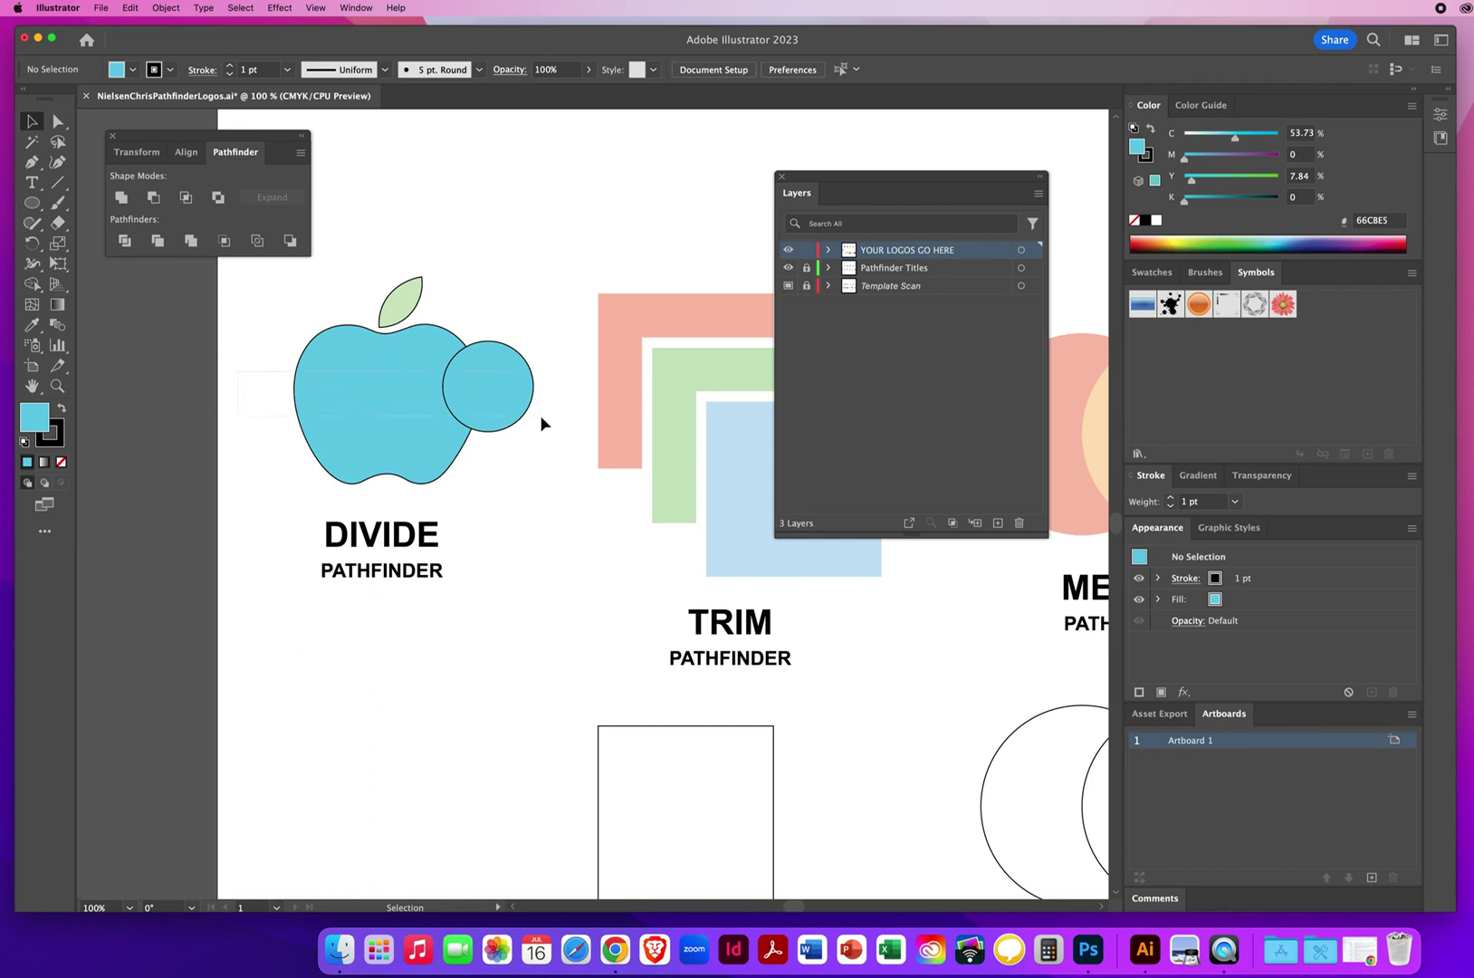
Step: Split the apple and the overlapping circle with the Divide pathfinder, ungroup the resulting pieces and deselect them
key(super+a)
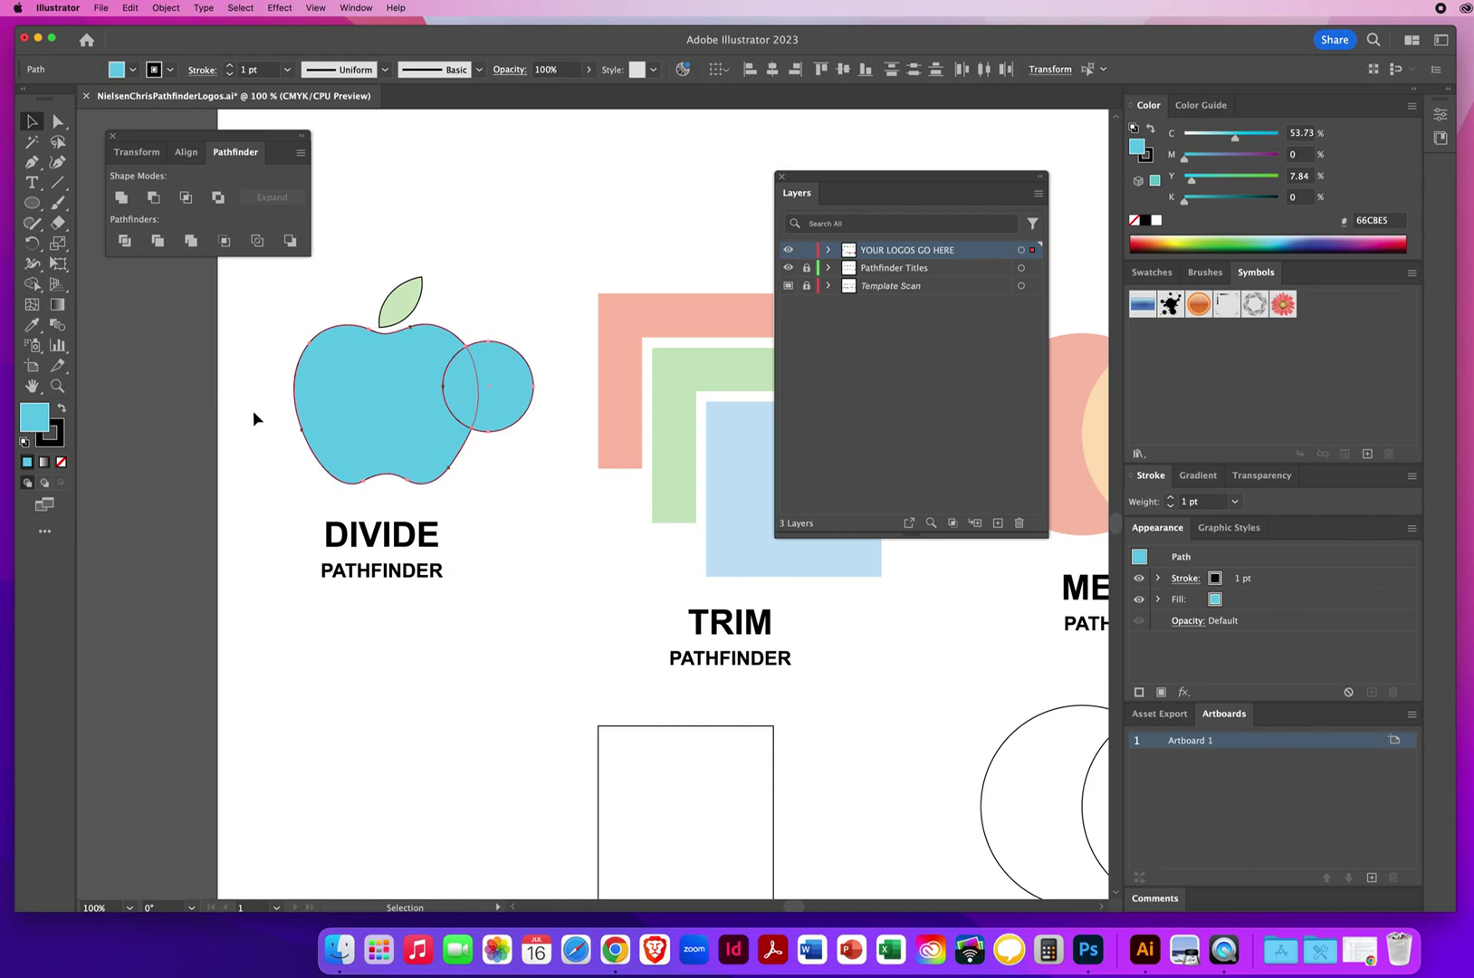
click(125, 241)
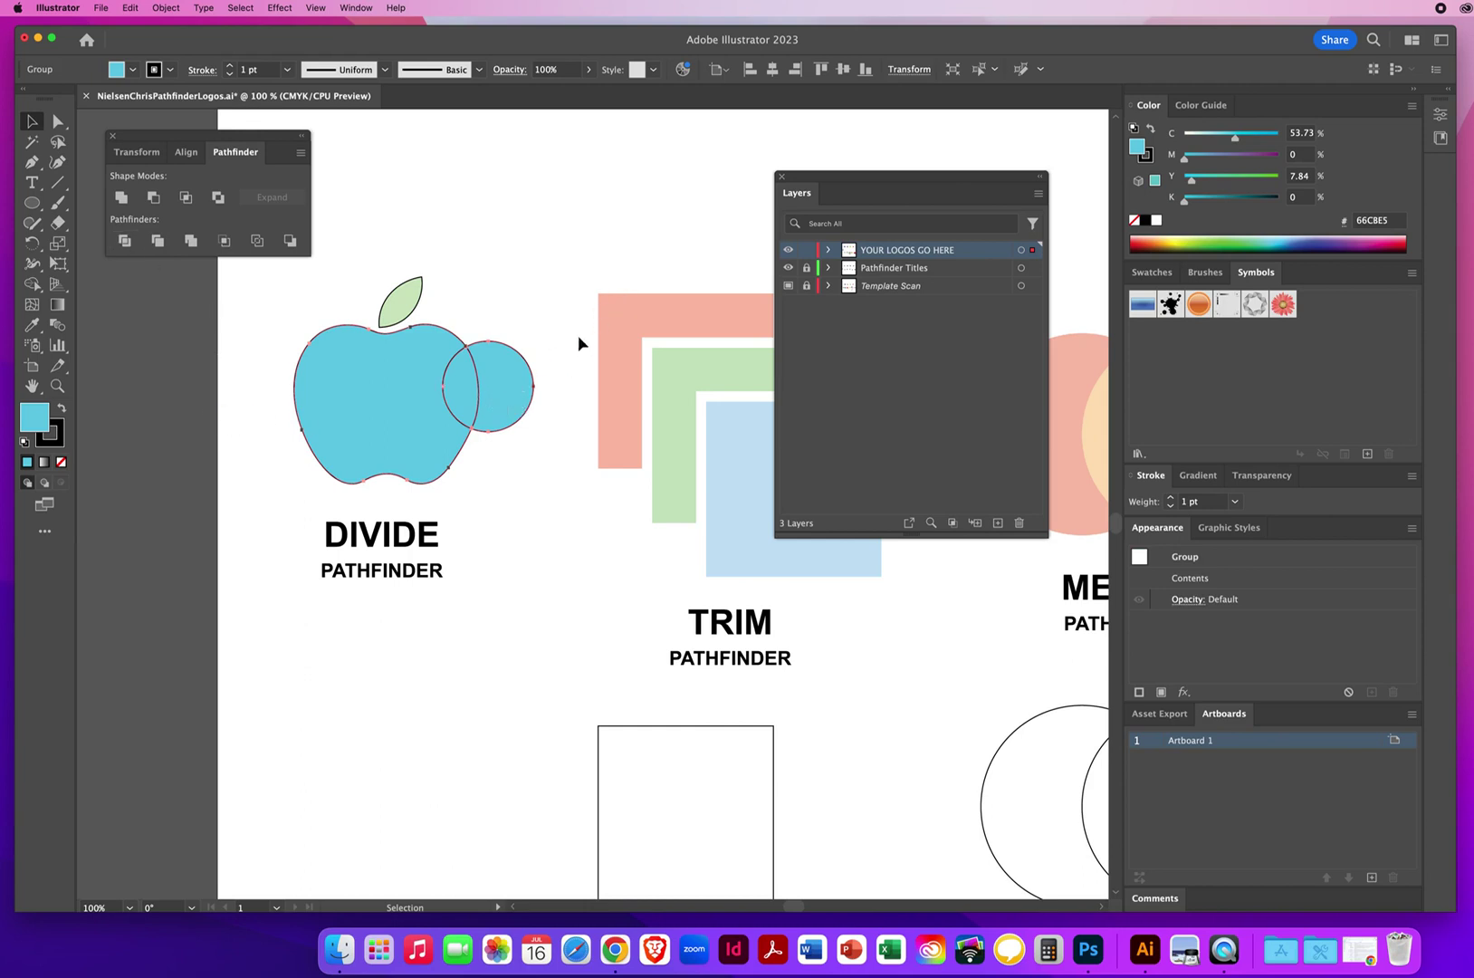
click(173, 9)
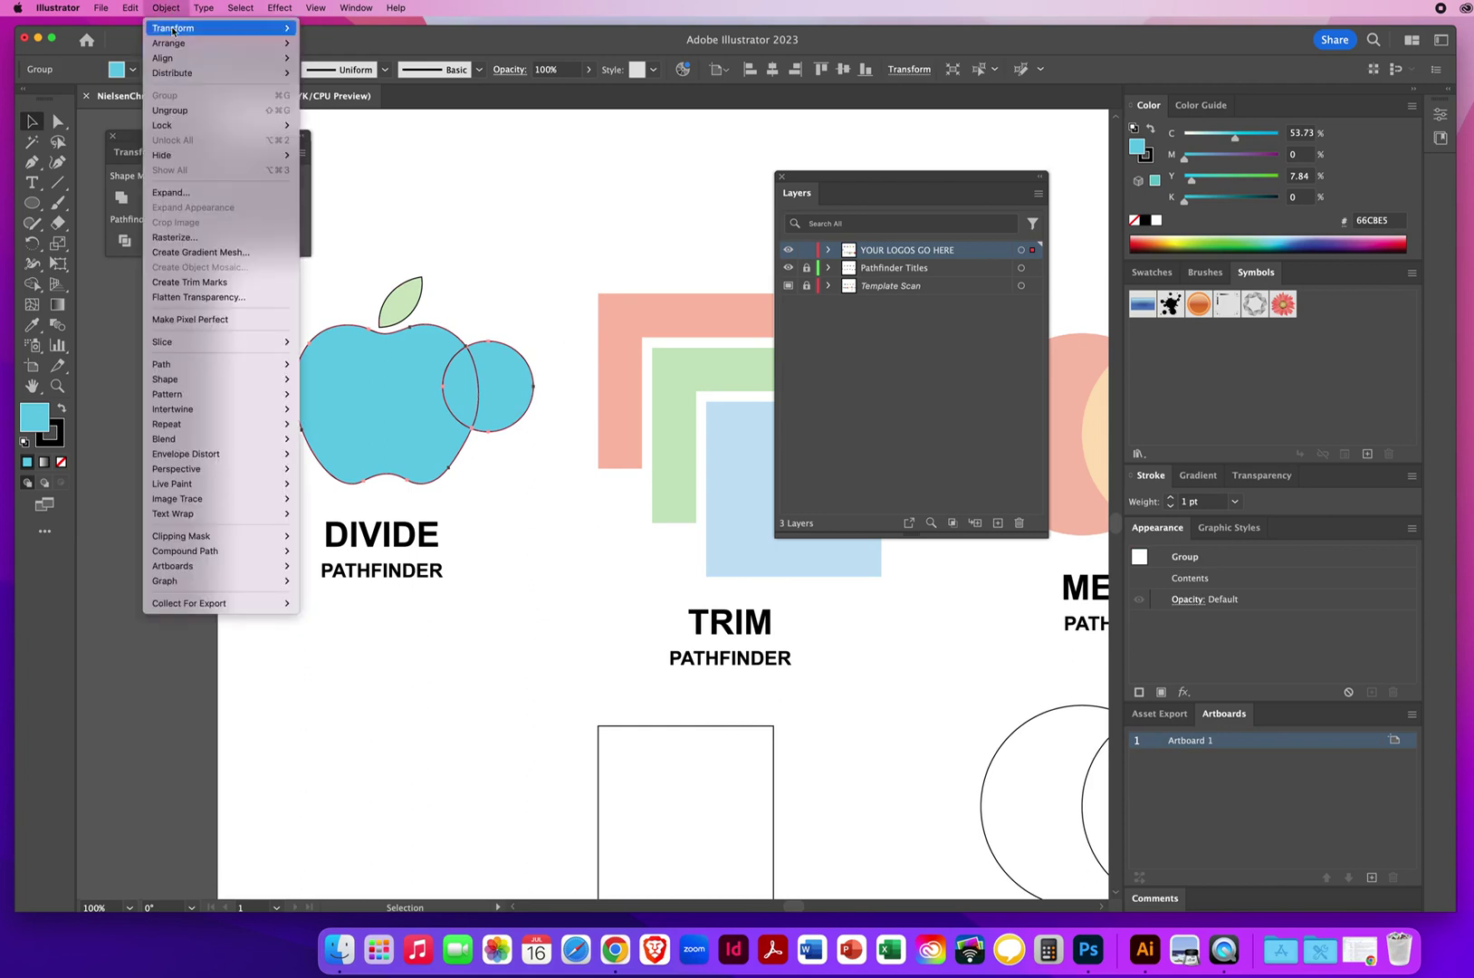
click(170, 110)
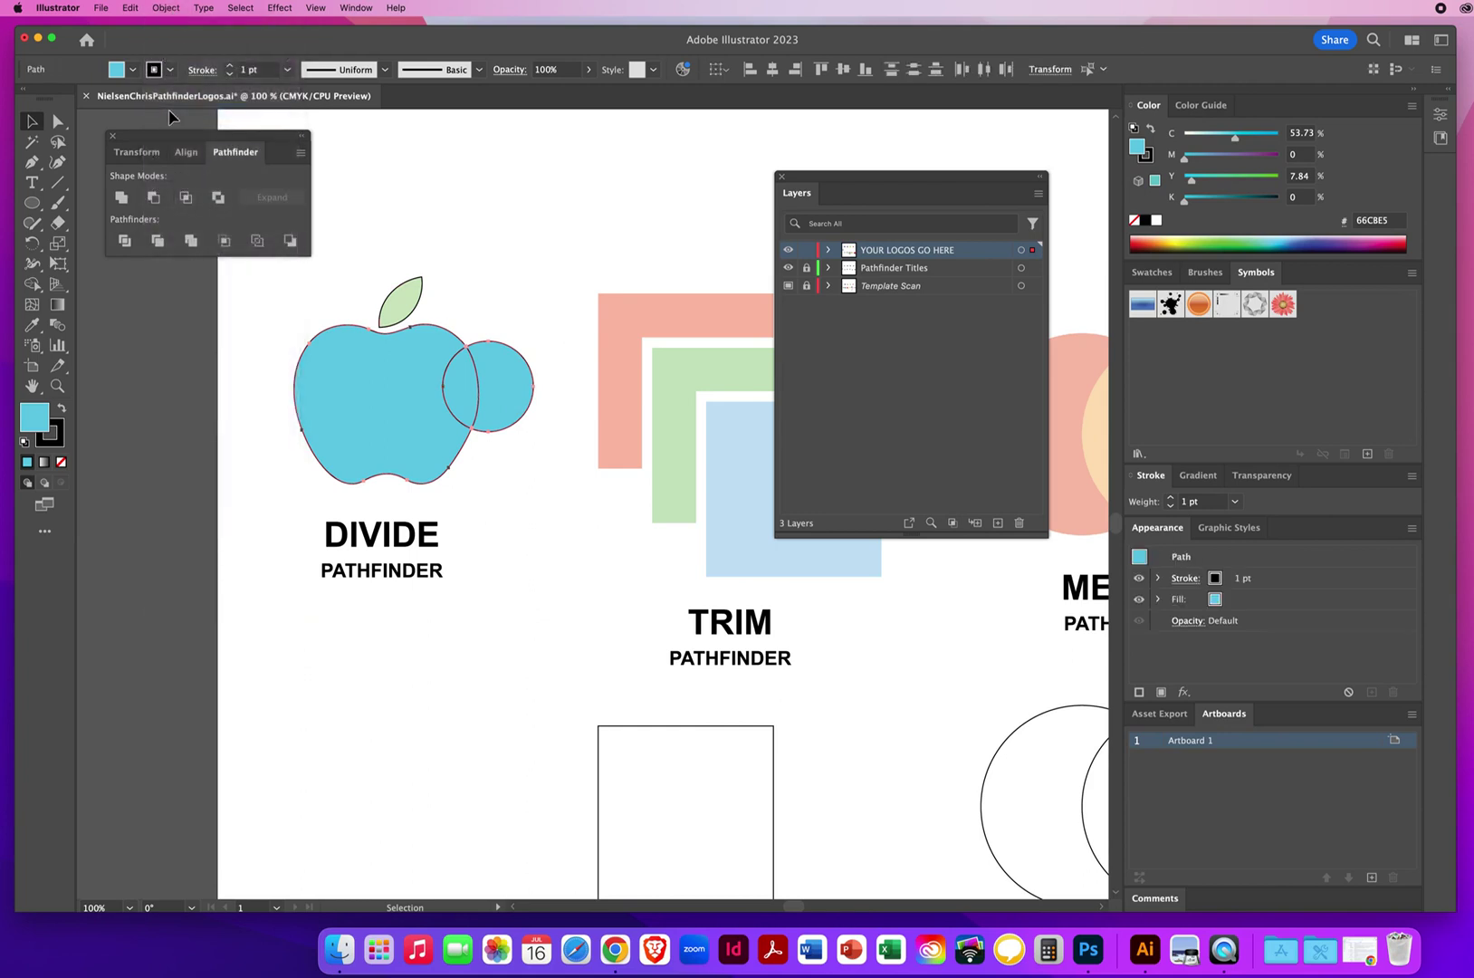
click(449, 201)
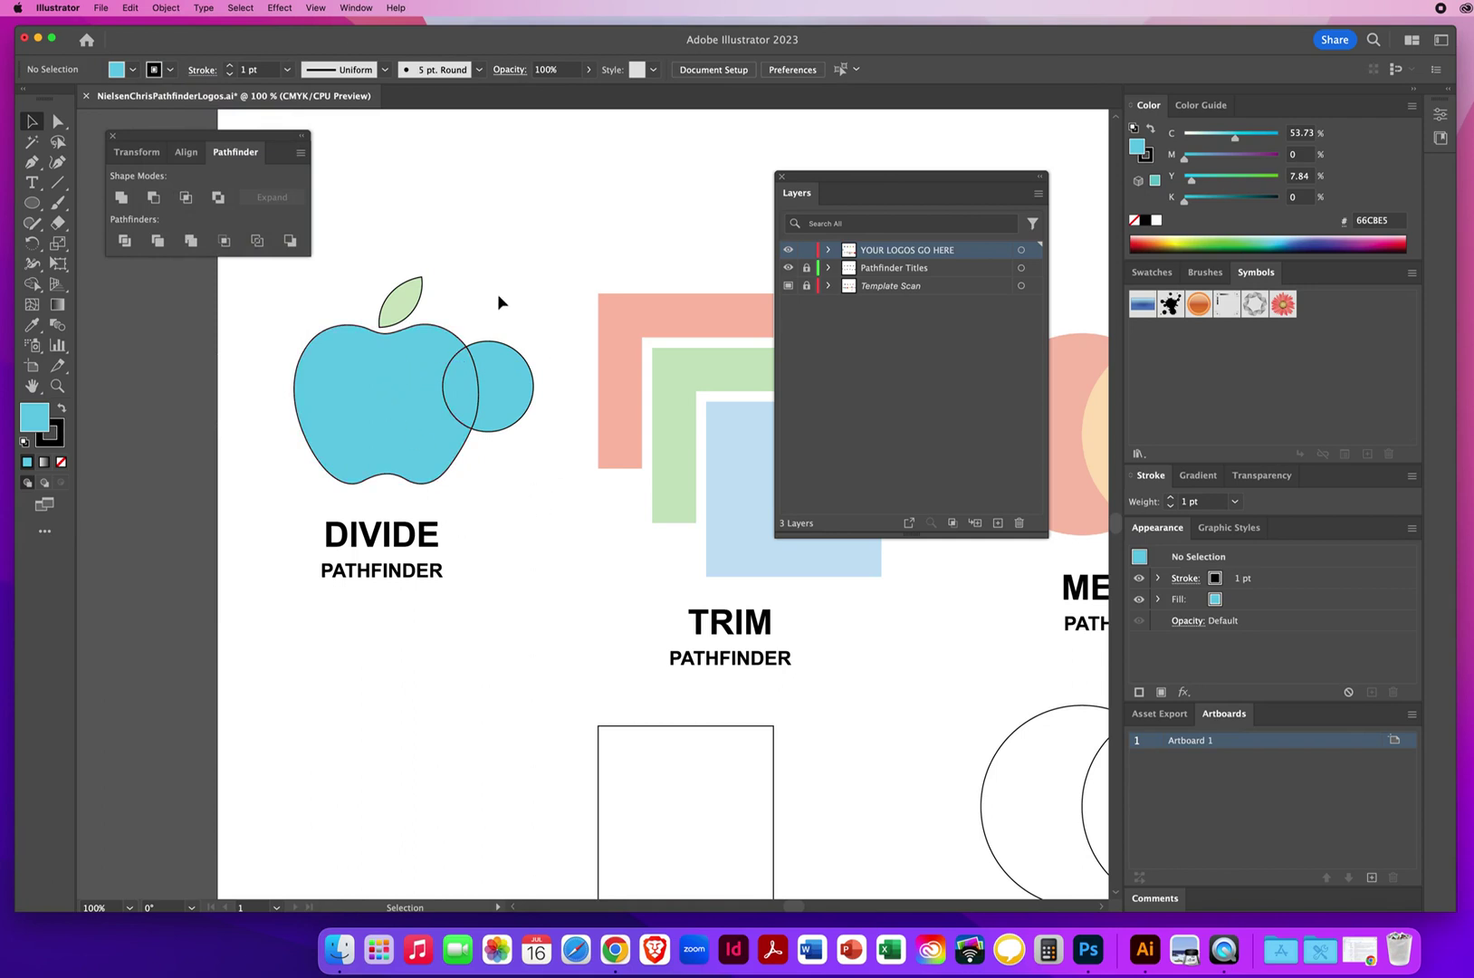
Step: Pull the outer circle piece and the bite piece away from the apple and delete both
drag(500, 380, 554, 250)
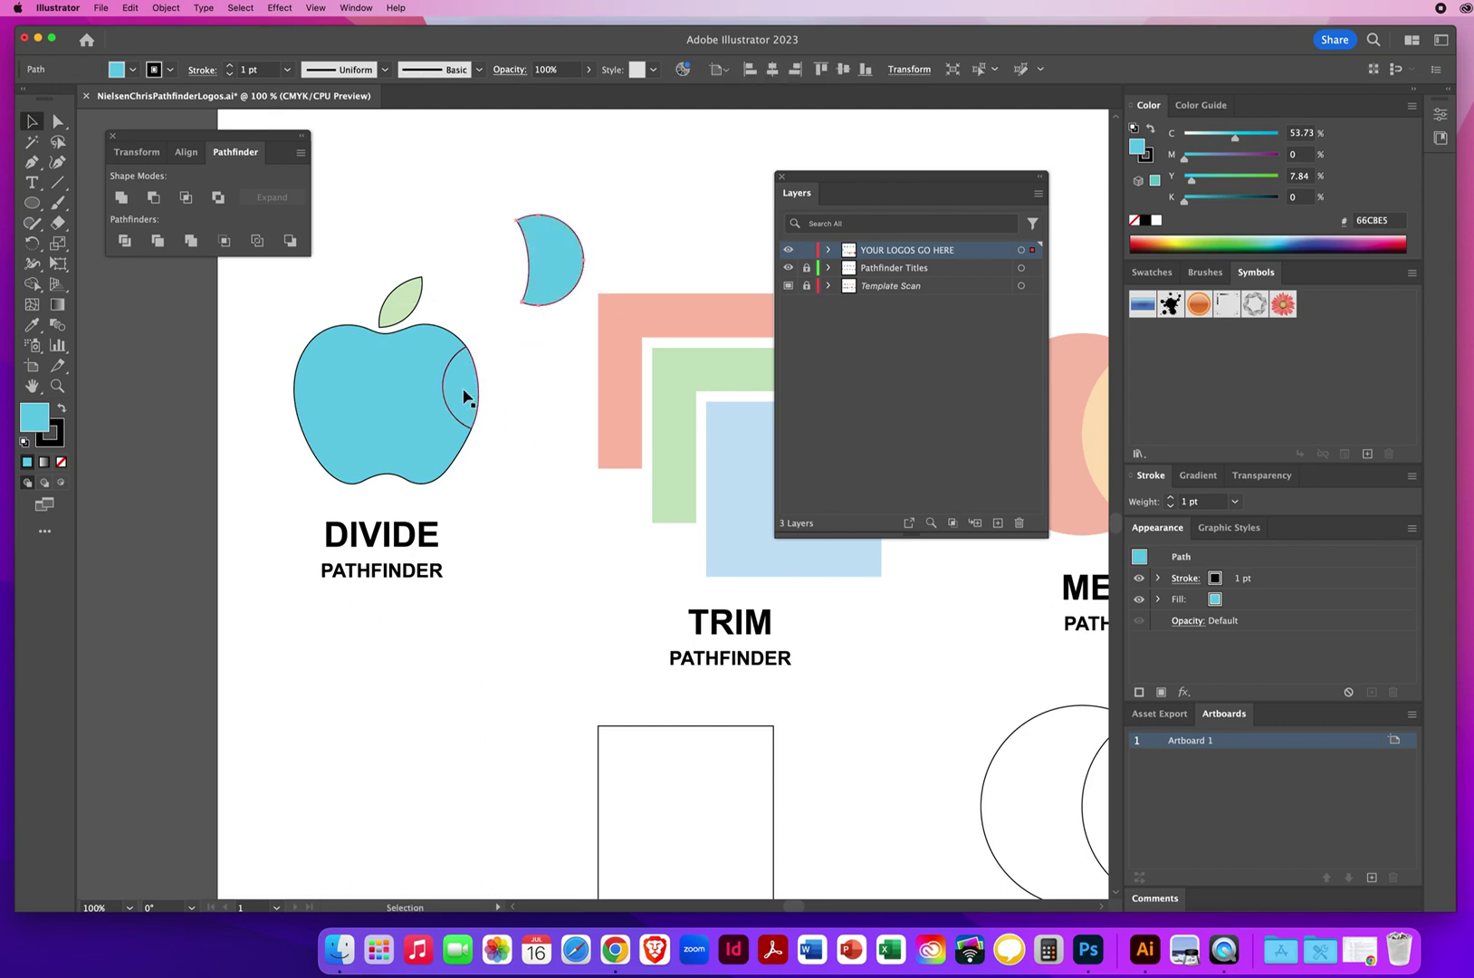
drag(464, 393, 500, 320)
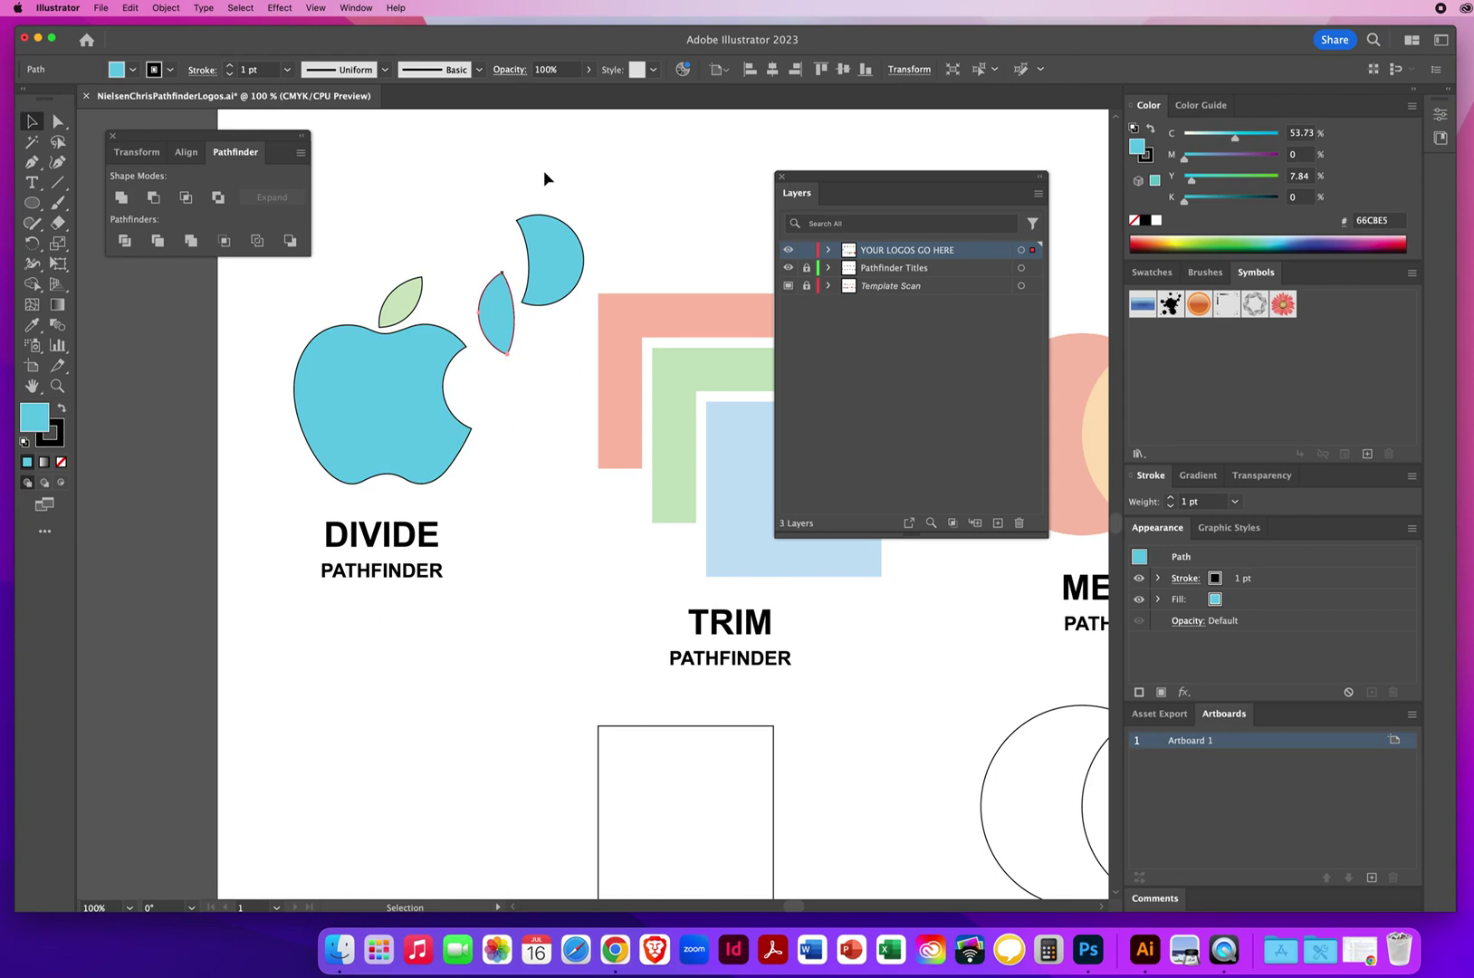
drag(540, 203, 489, 301)
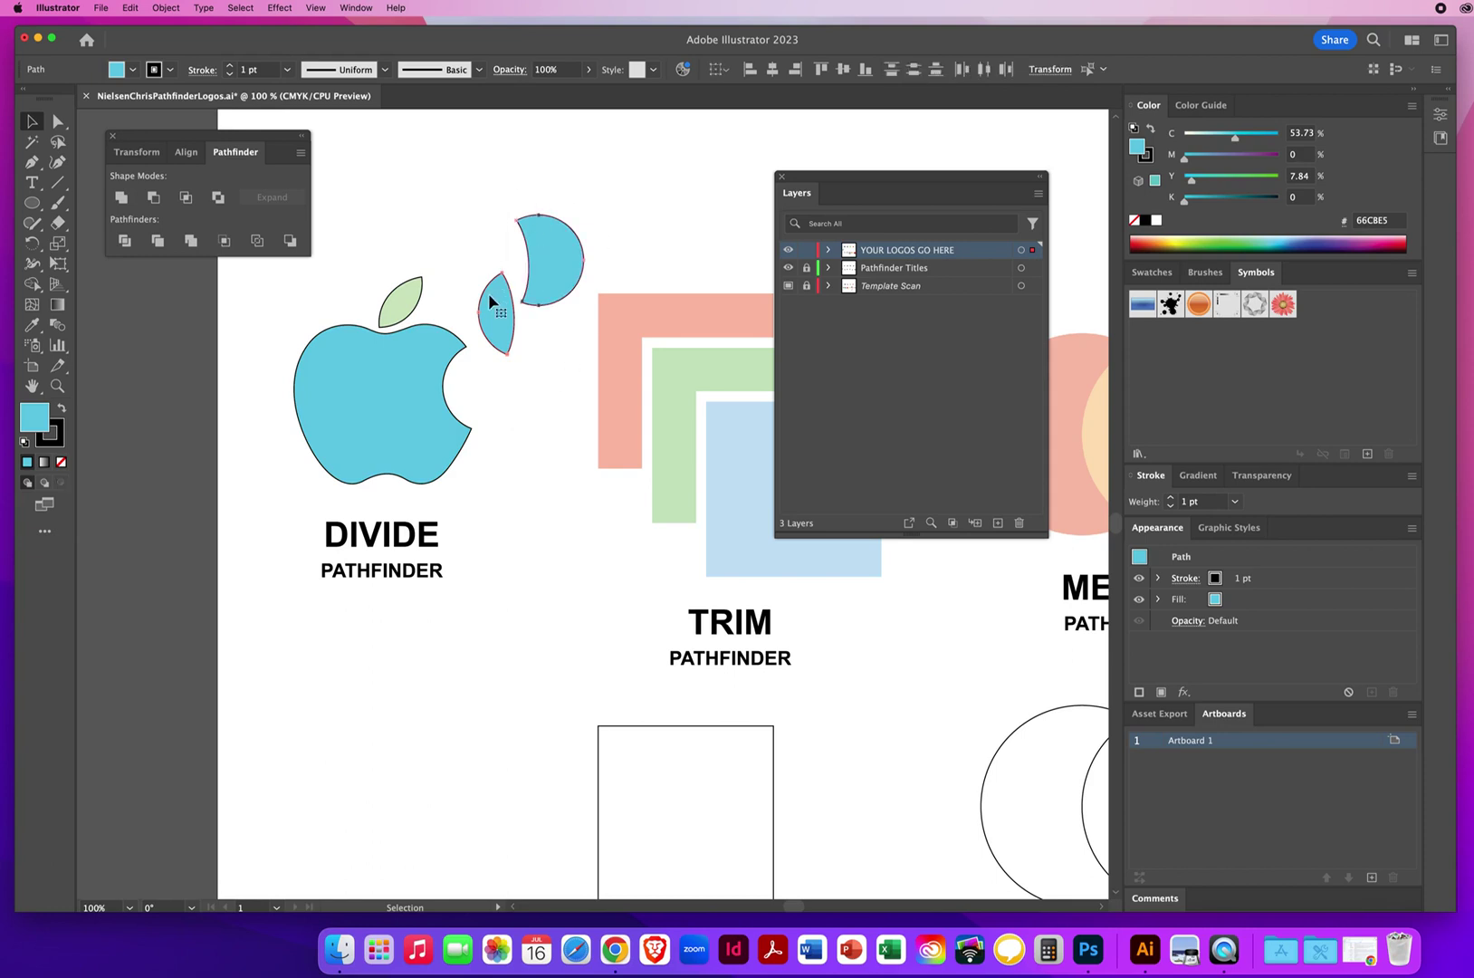
key(Delete)
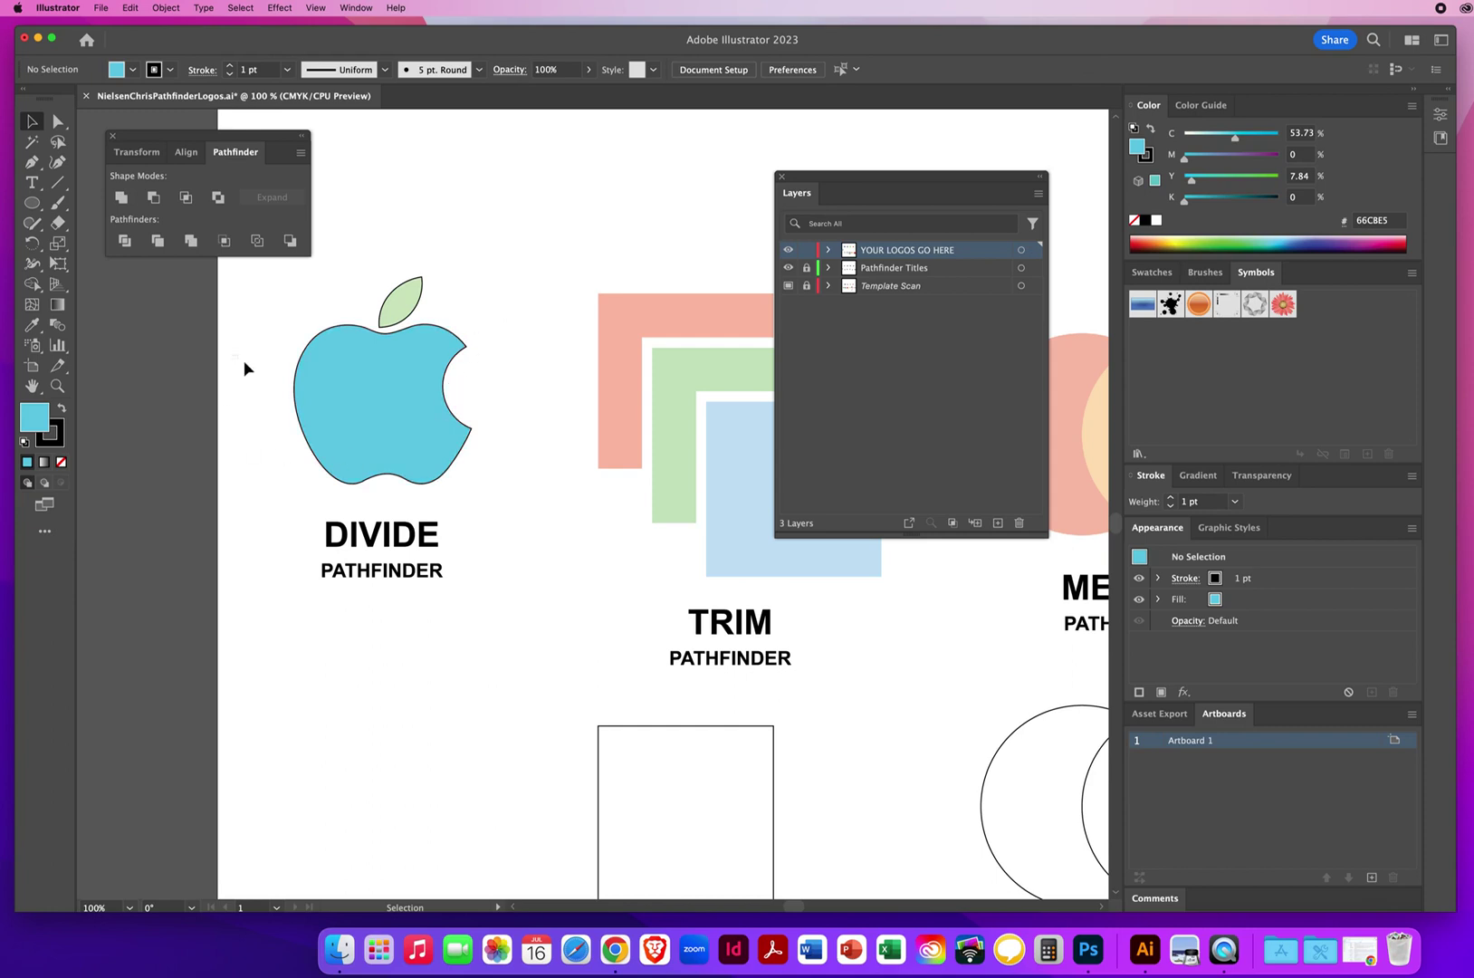
Step: Remove the fill from the bitten apple, keeping its black outline over the template stripes, and deselect it
click(340, 402)
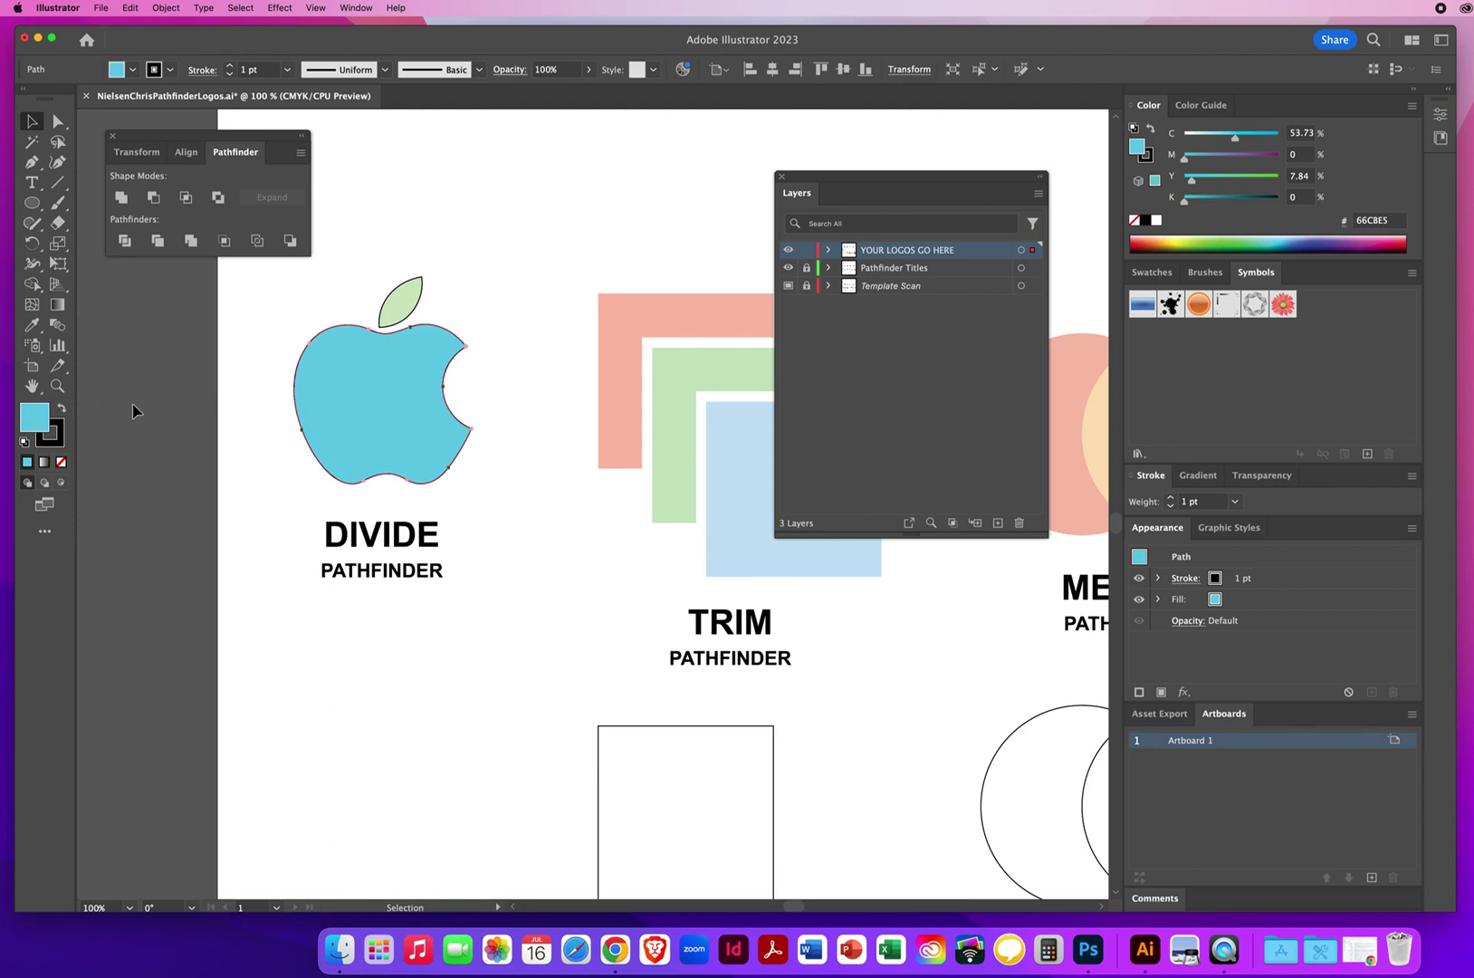
key(slash)
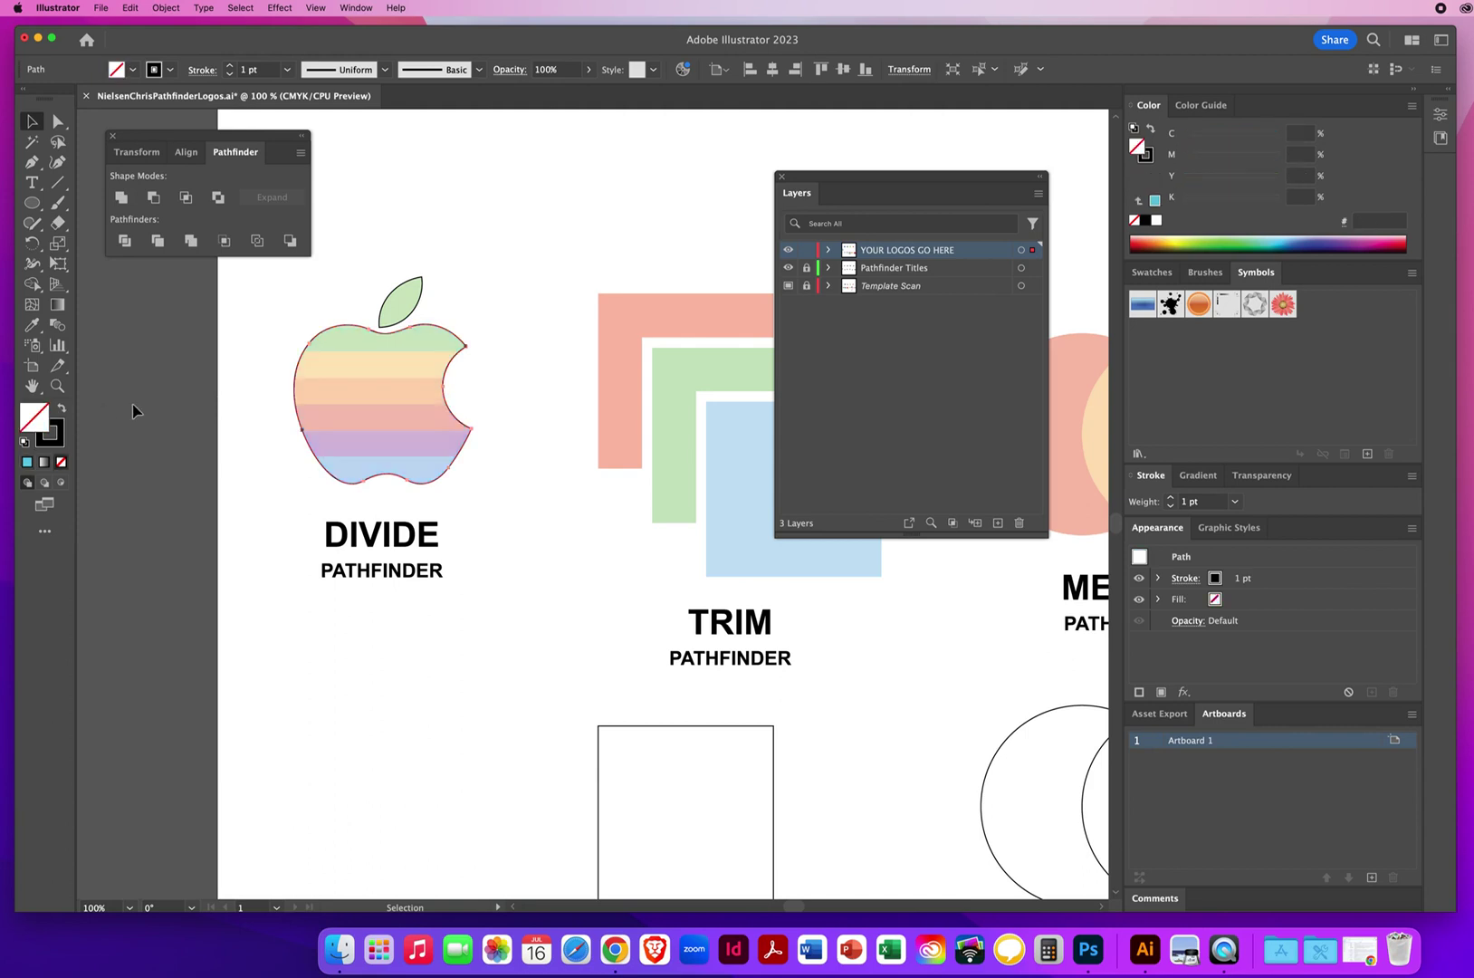
click(250, 423)
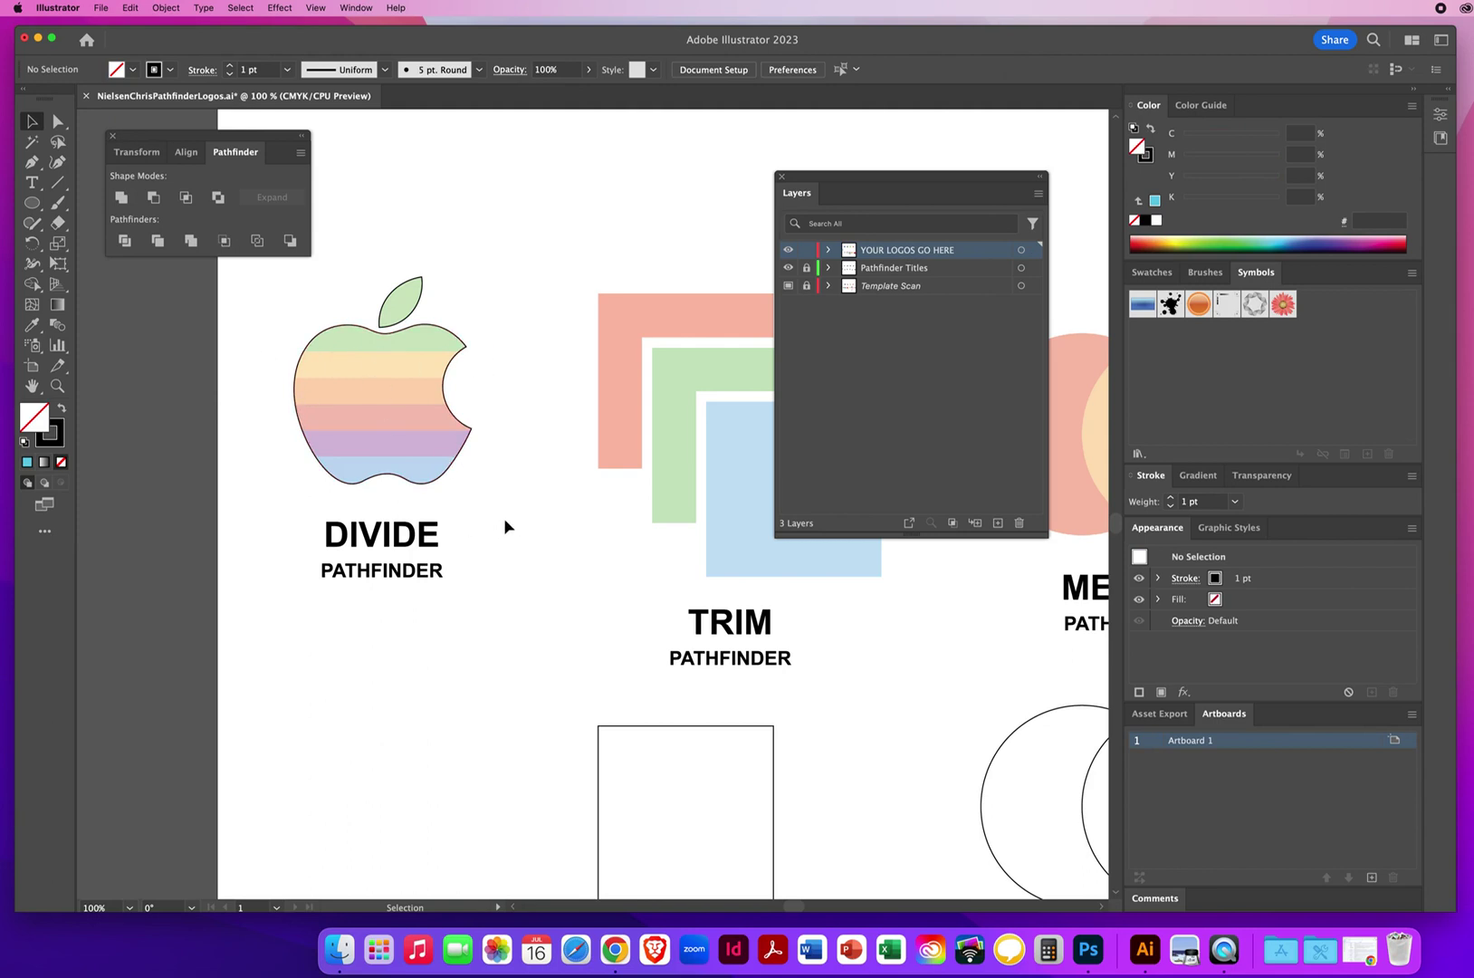
click(325, 347)
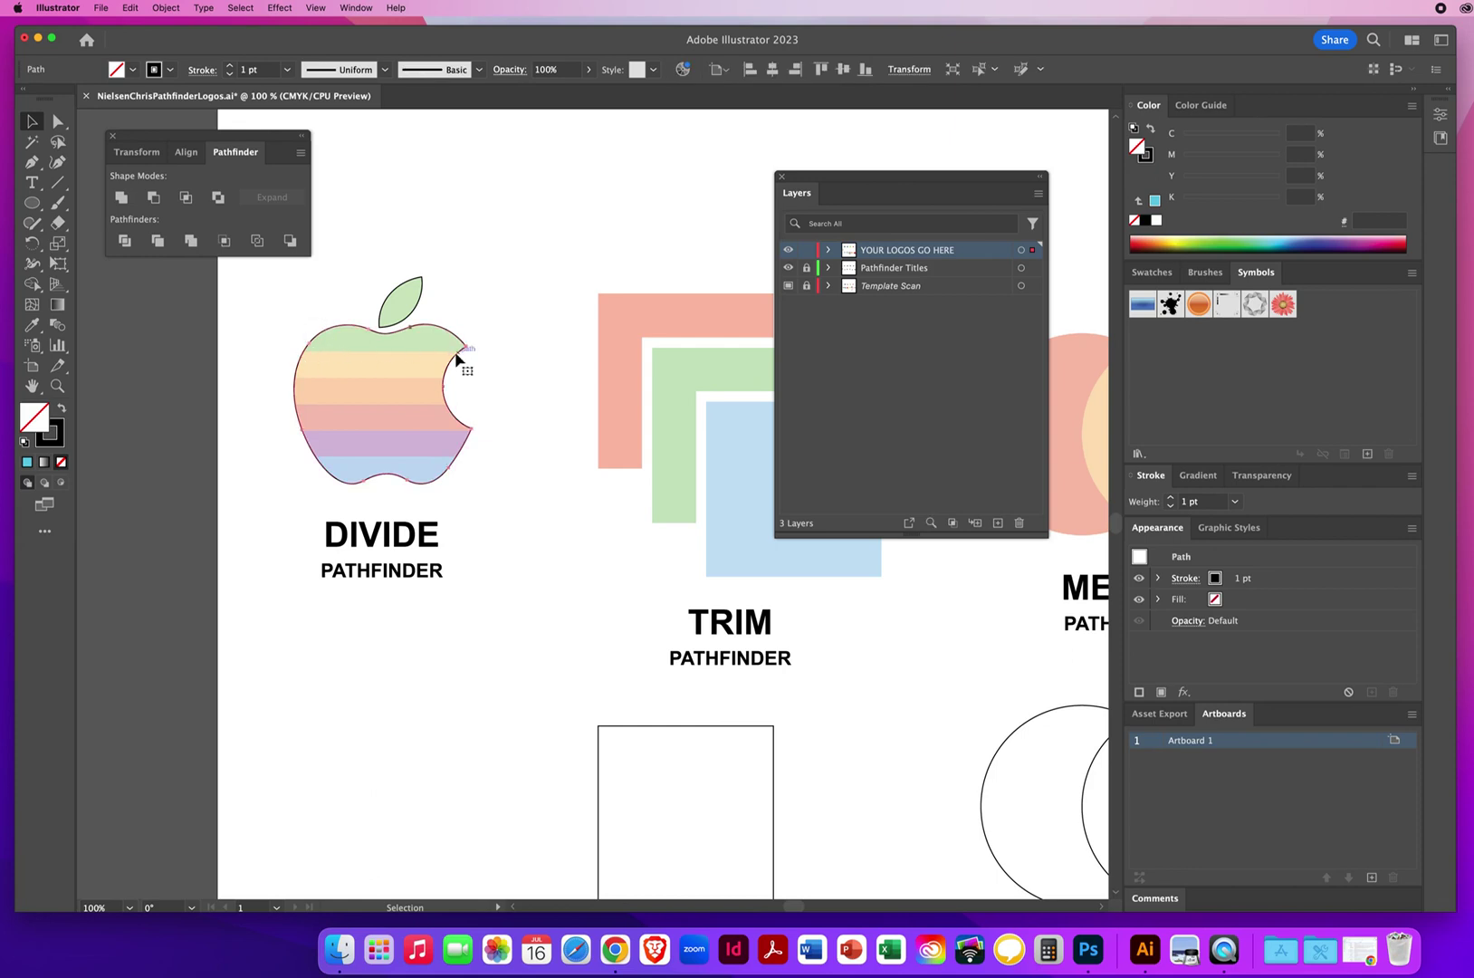
click(240, 418)
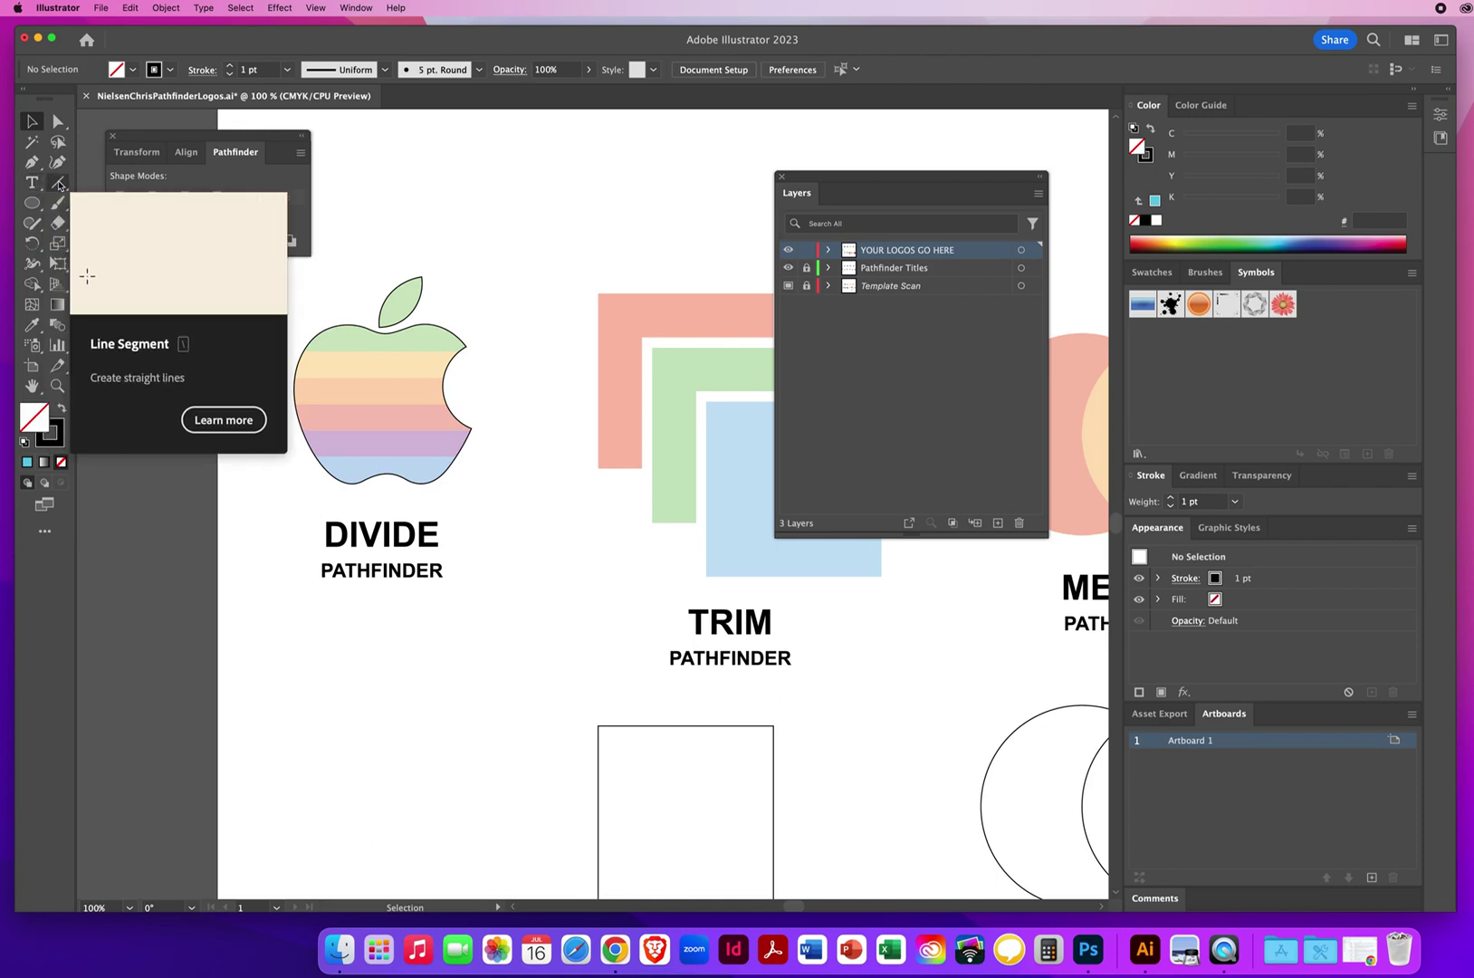
Step: Draw a horizontal line across the apple's yellow stripe with the Line Segment tool, extending past both sides of the apple
click(58, 184)
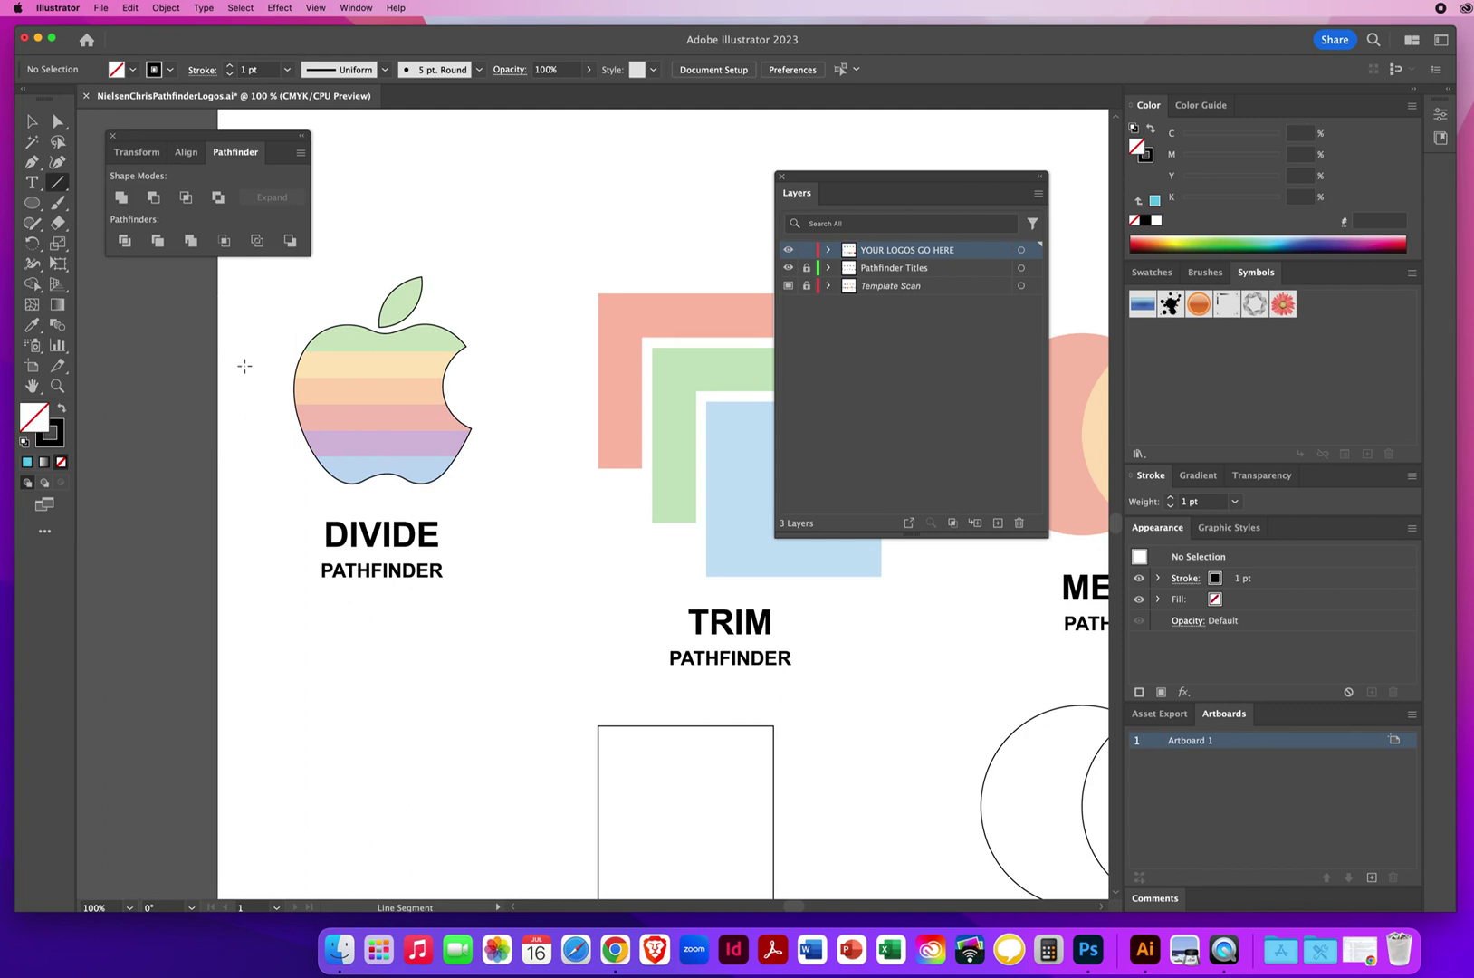
drag(244, 365, 542, 375)
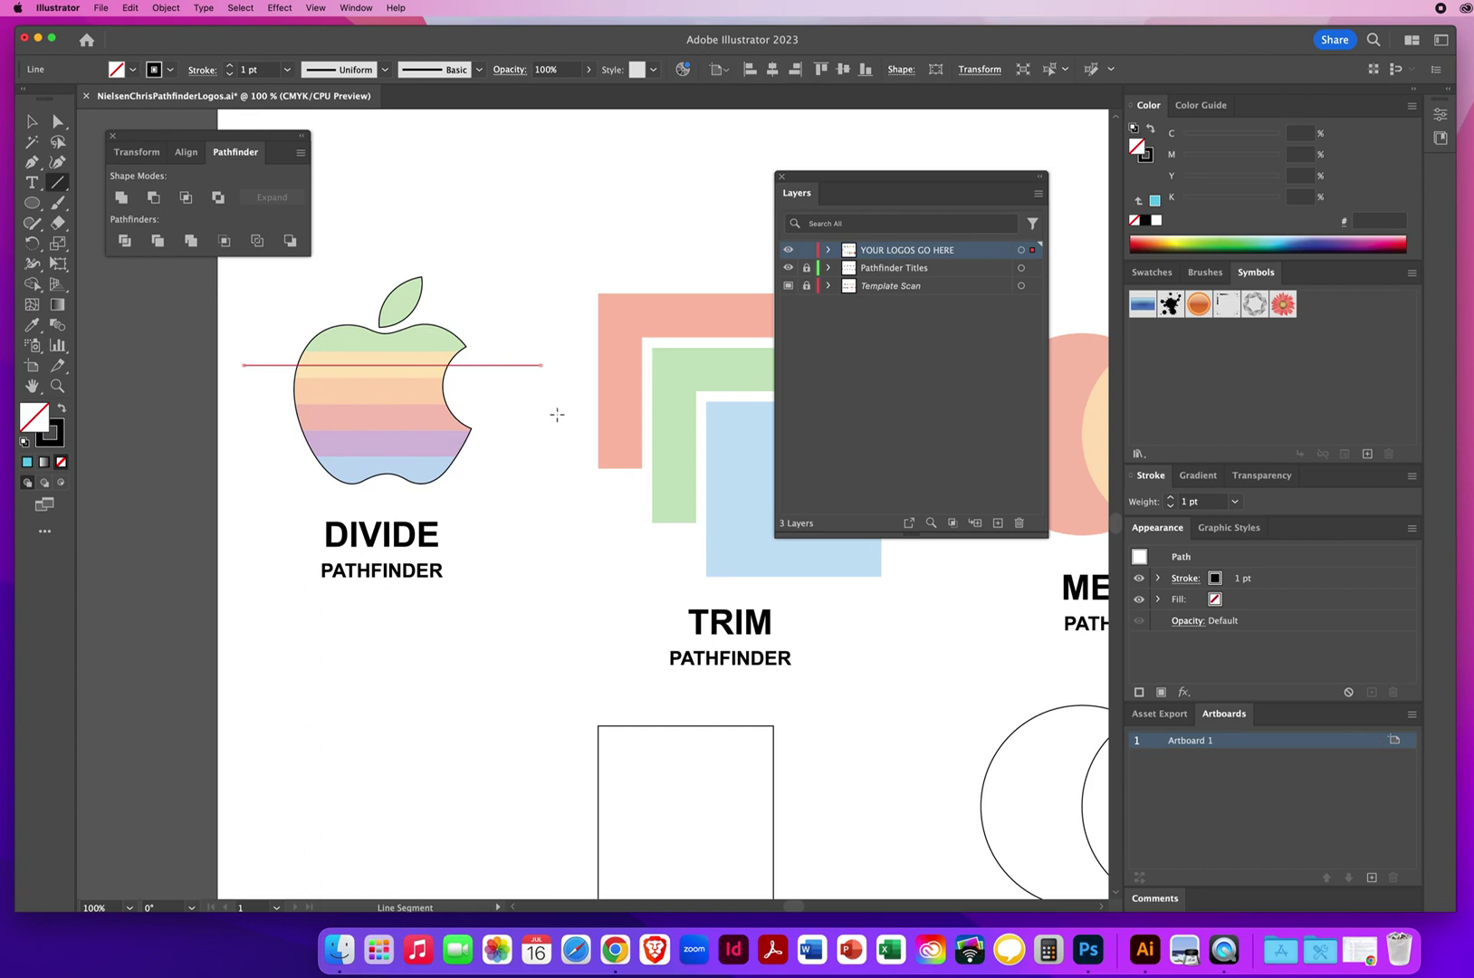
click(32, 120)
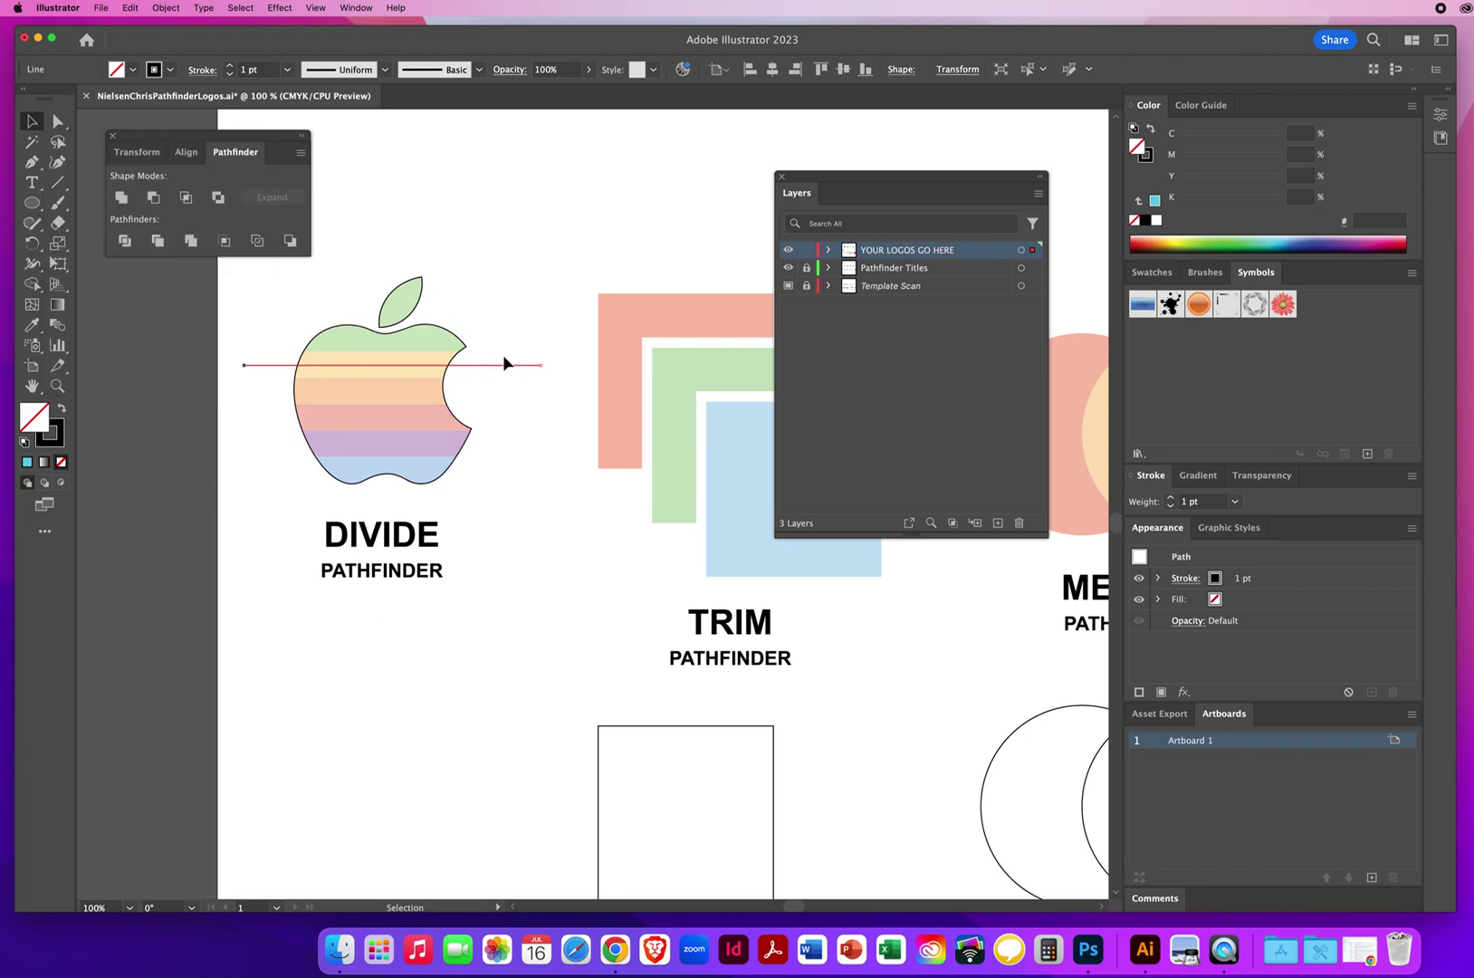
Step: Move the horizontal line to the apple's green and yellow boundary and duplicate it downward at each remaining stripe boundary
drag(475, 371, 487, 357)
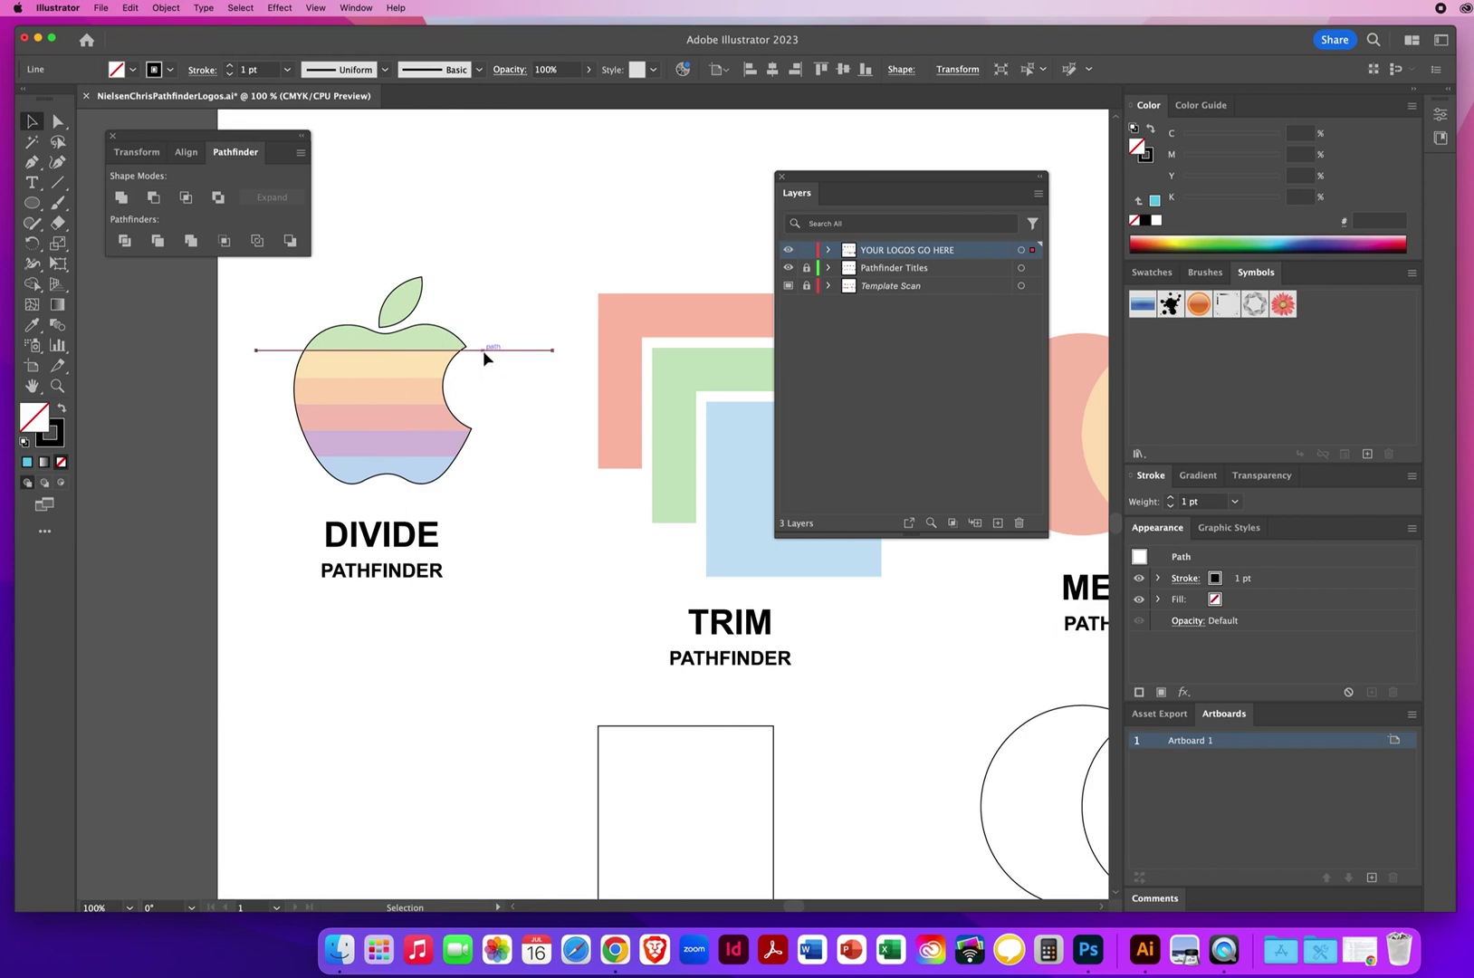
drag(483, 354, 480, 382)
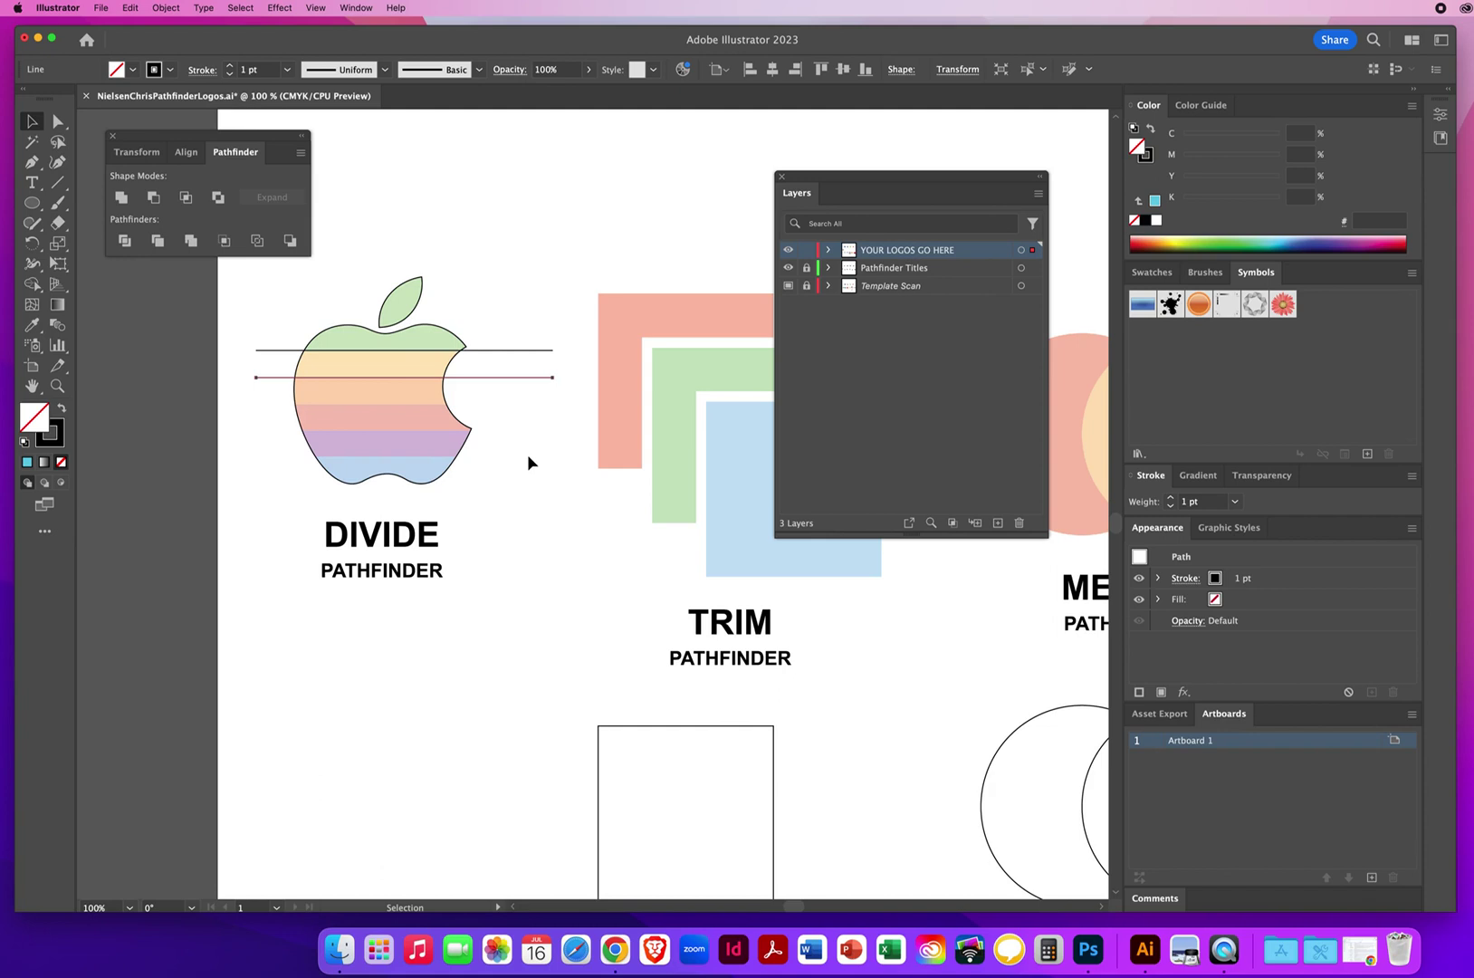
key(a)
key(super+d)
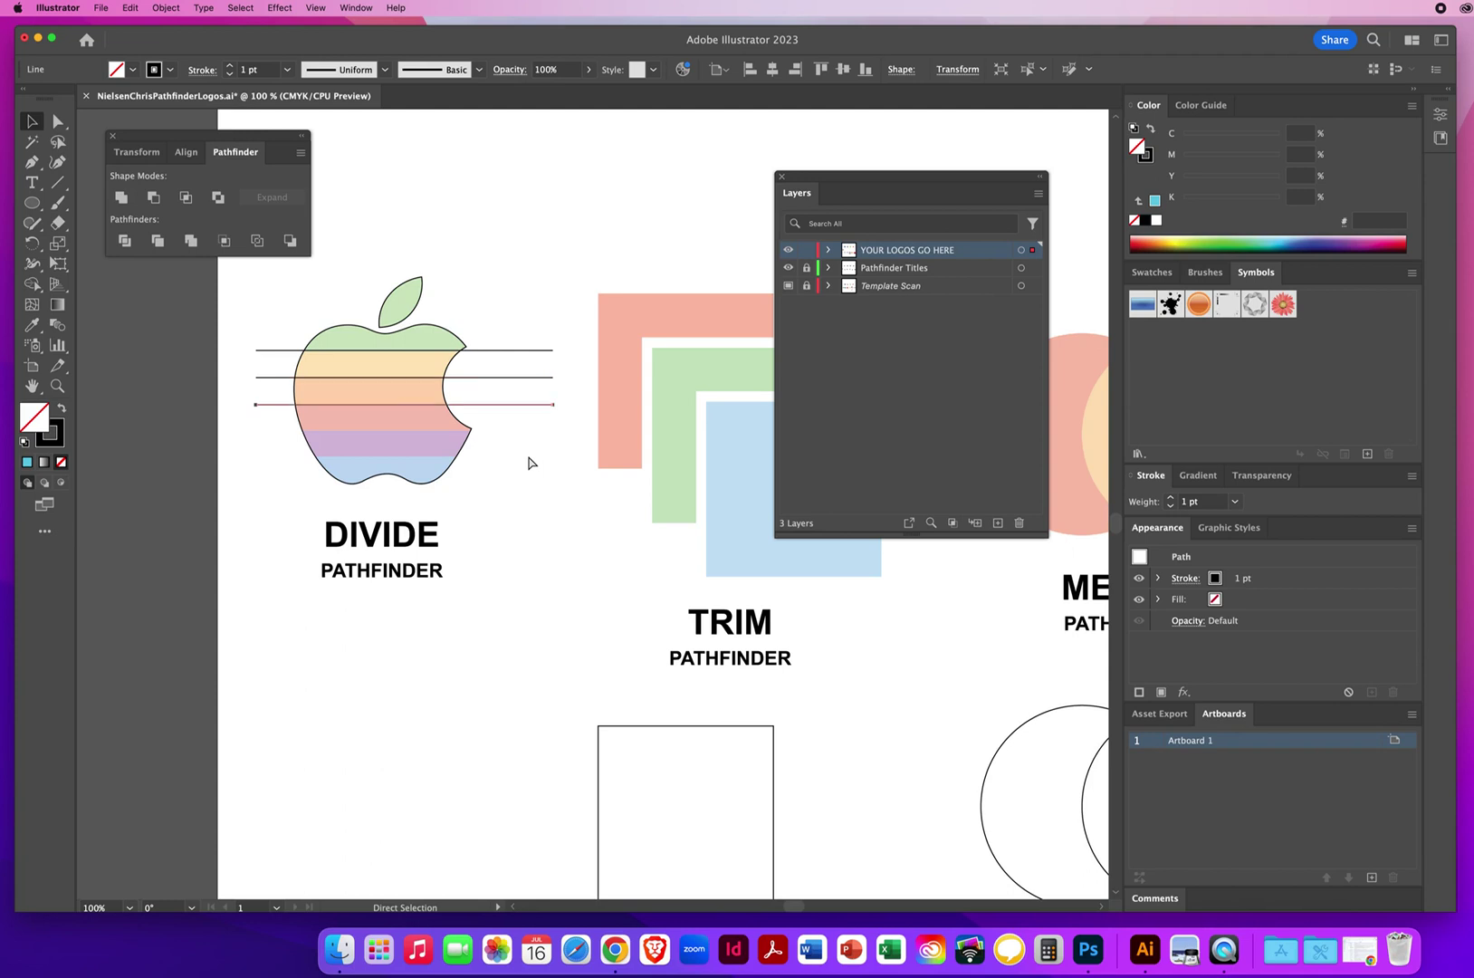
key(super+d)
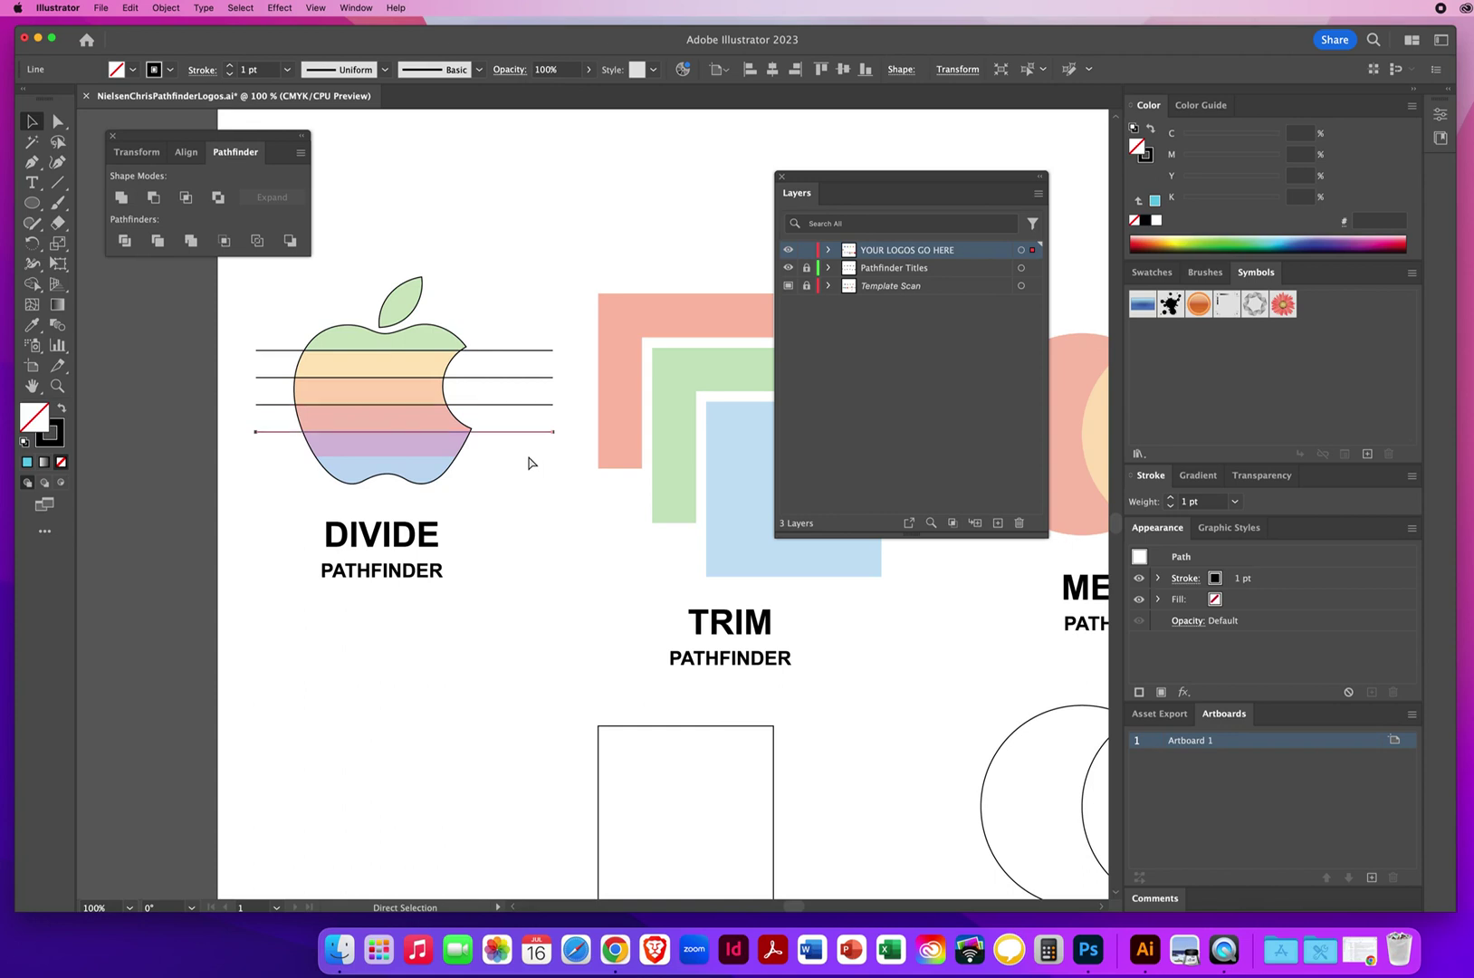
key(super+d)
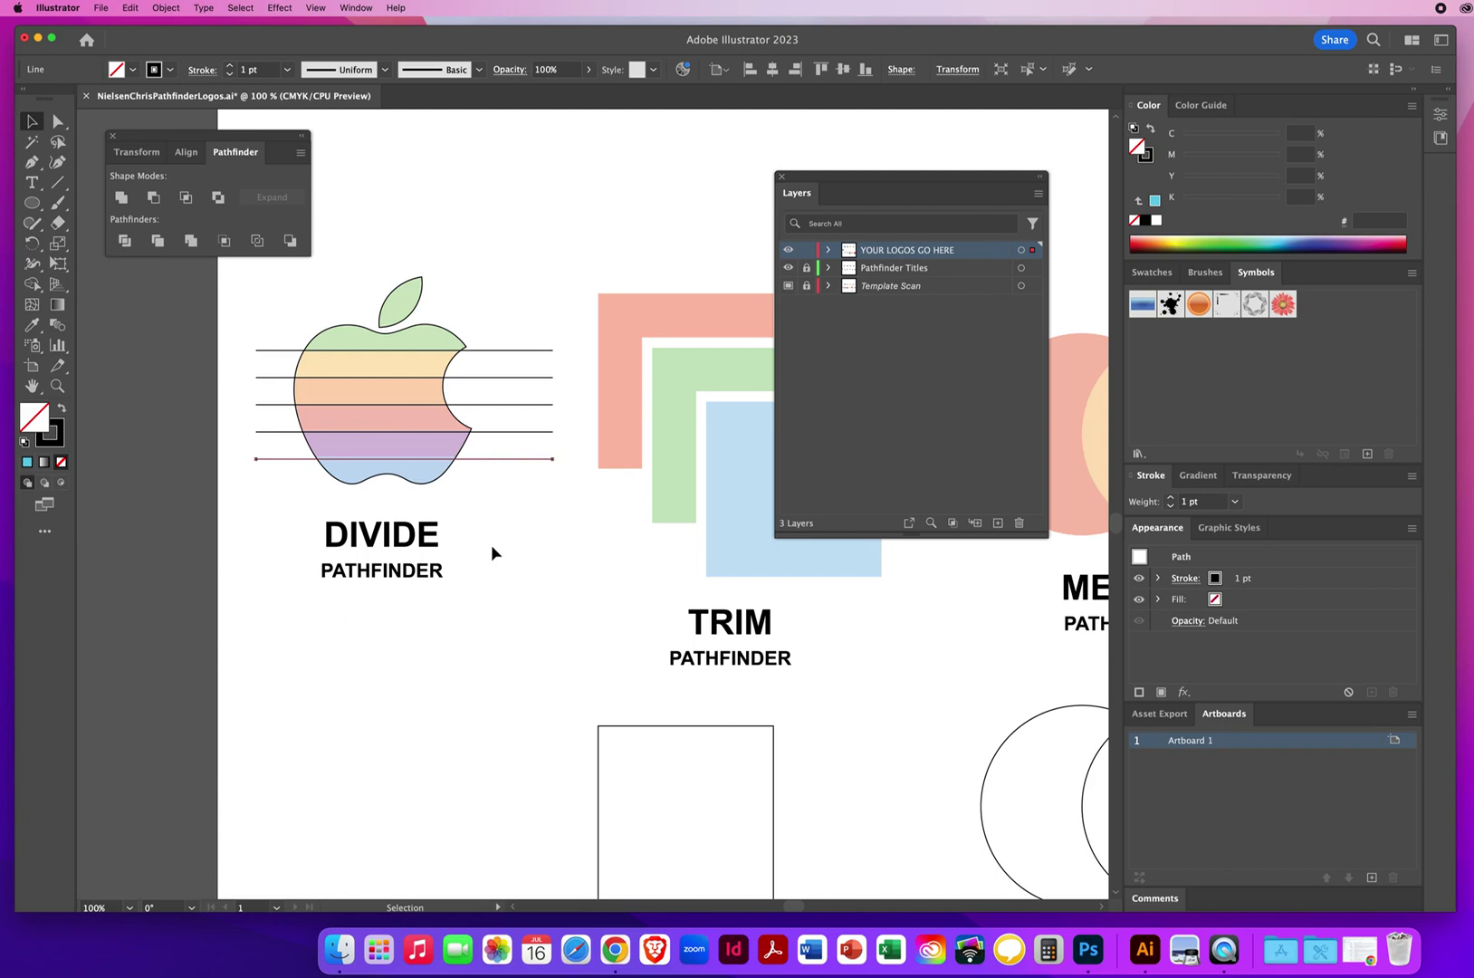
Step: Nudge the two lowest lines up slightly to match the stripe boundaries above and below the purple stripe
key(Up)
key(Up)
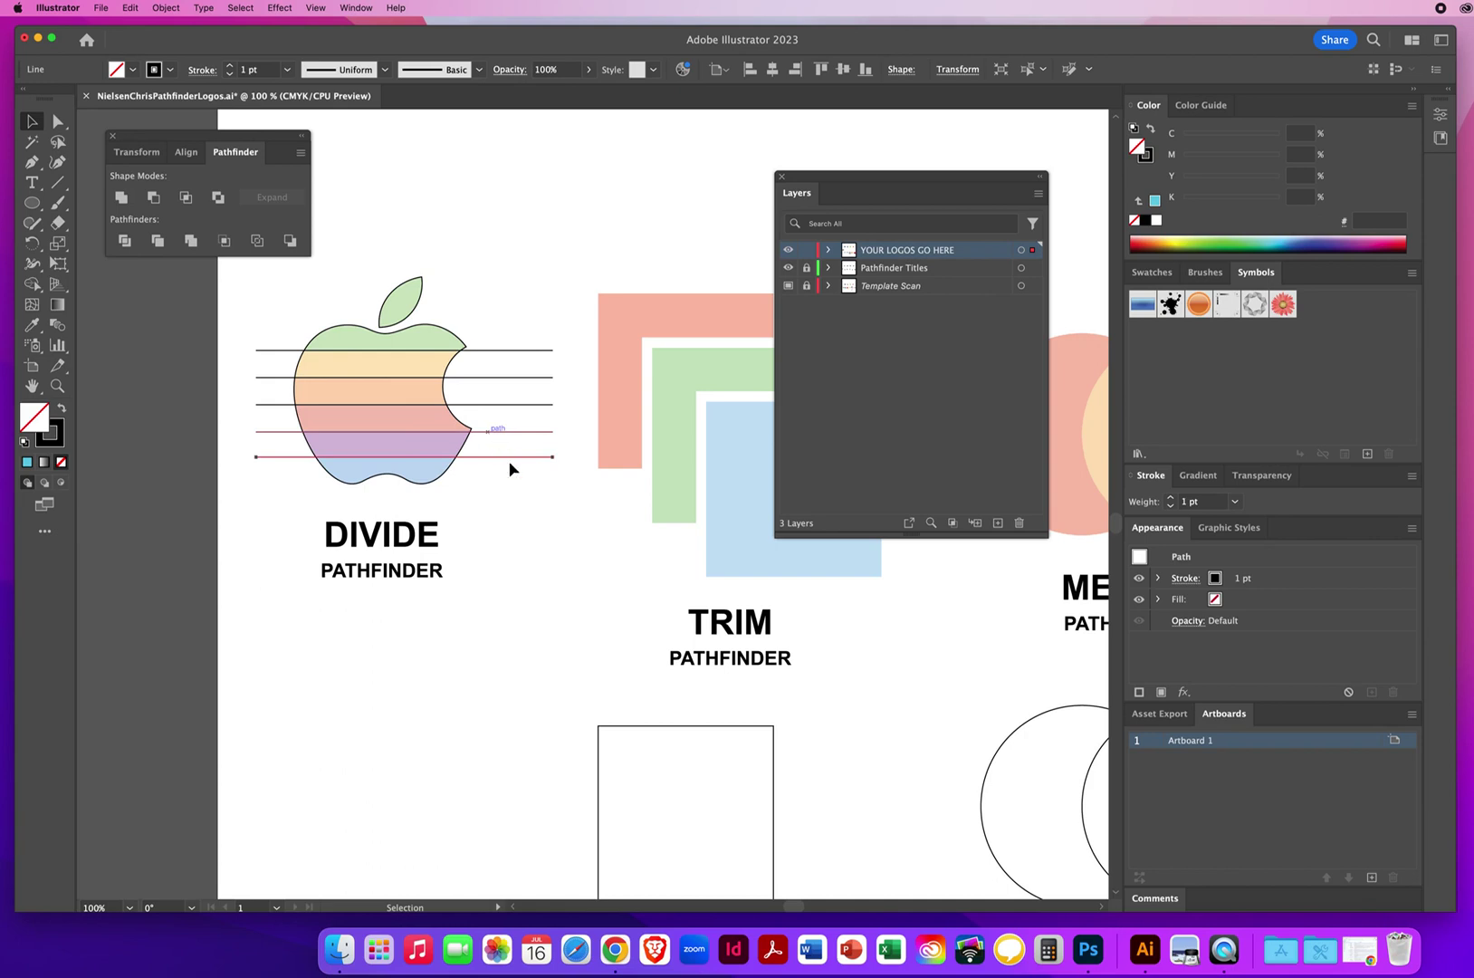
click(496, 432)
key(Up)
Step: Split the bitten apple along the five lines with the Divide pathfinder, ungroup the resulting pieces and deselect them
drag(328, 473, 275, 338)
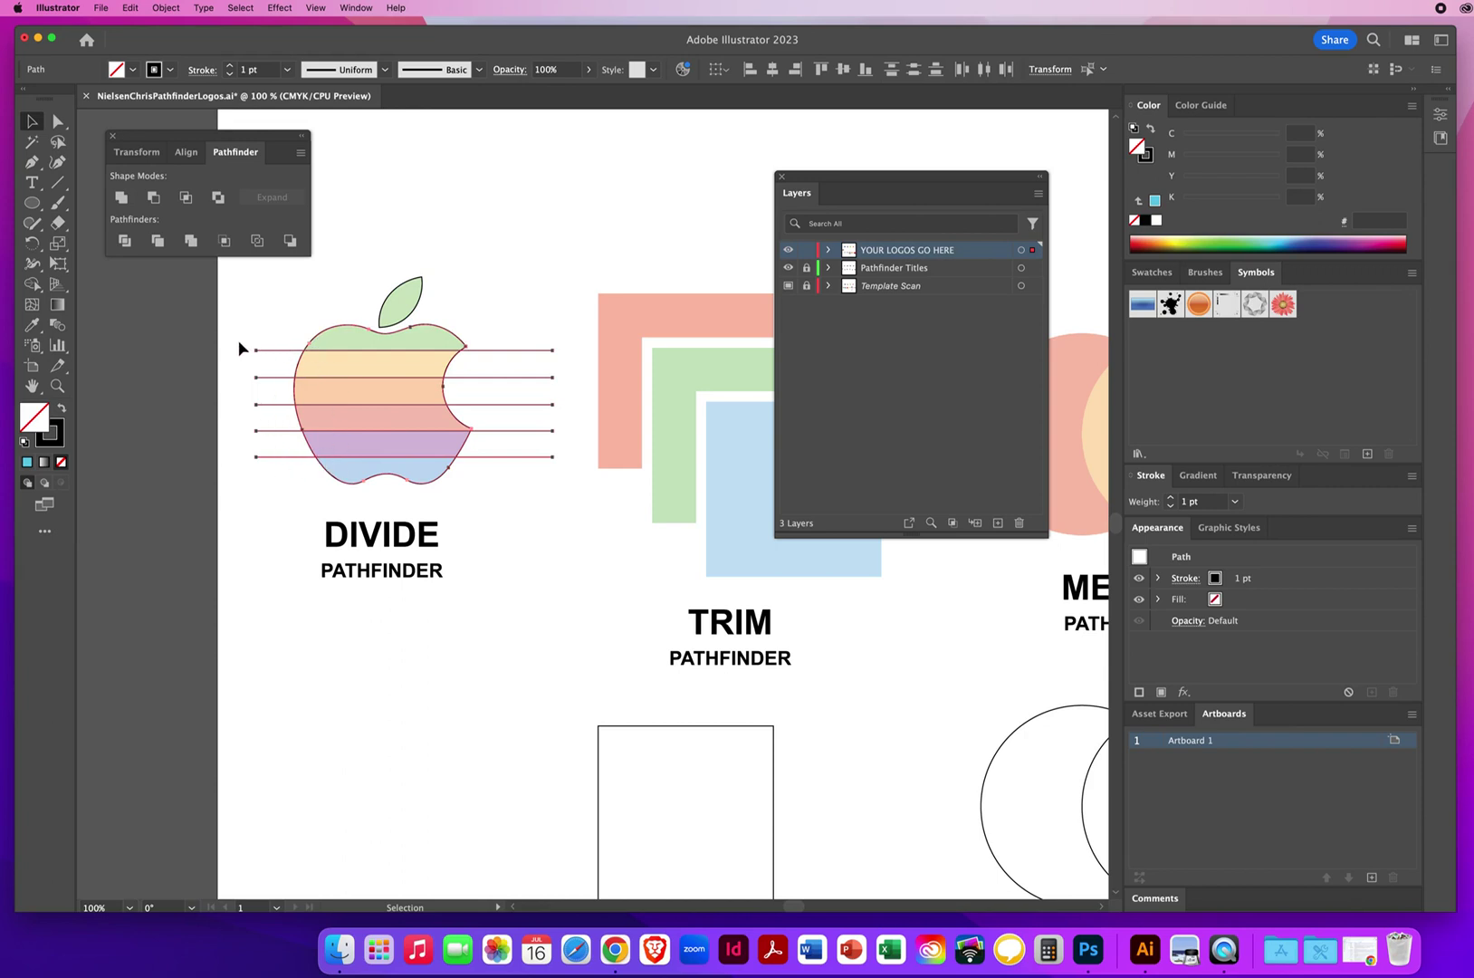
drag(239, 345, 318, 467)
click(124, 240)
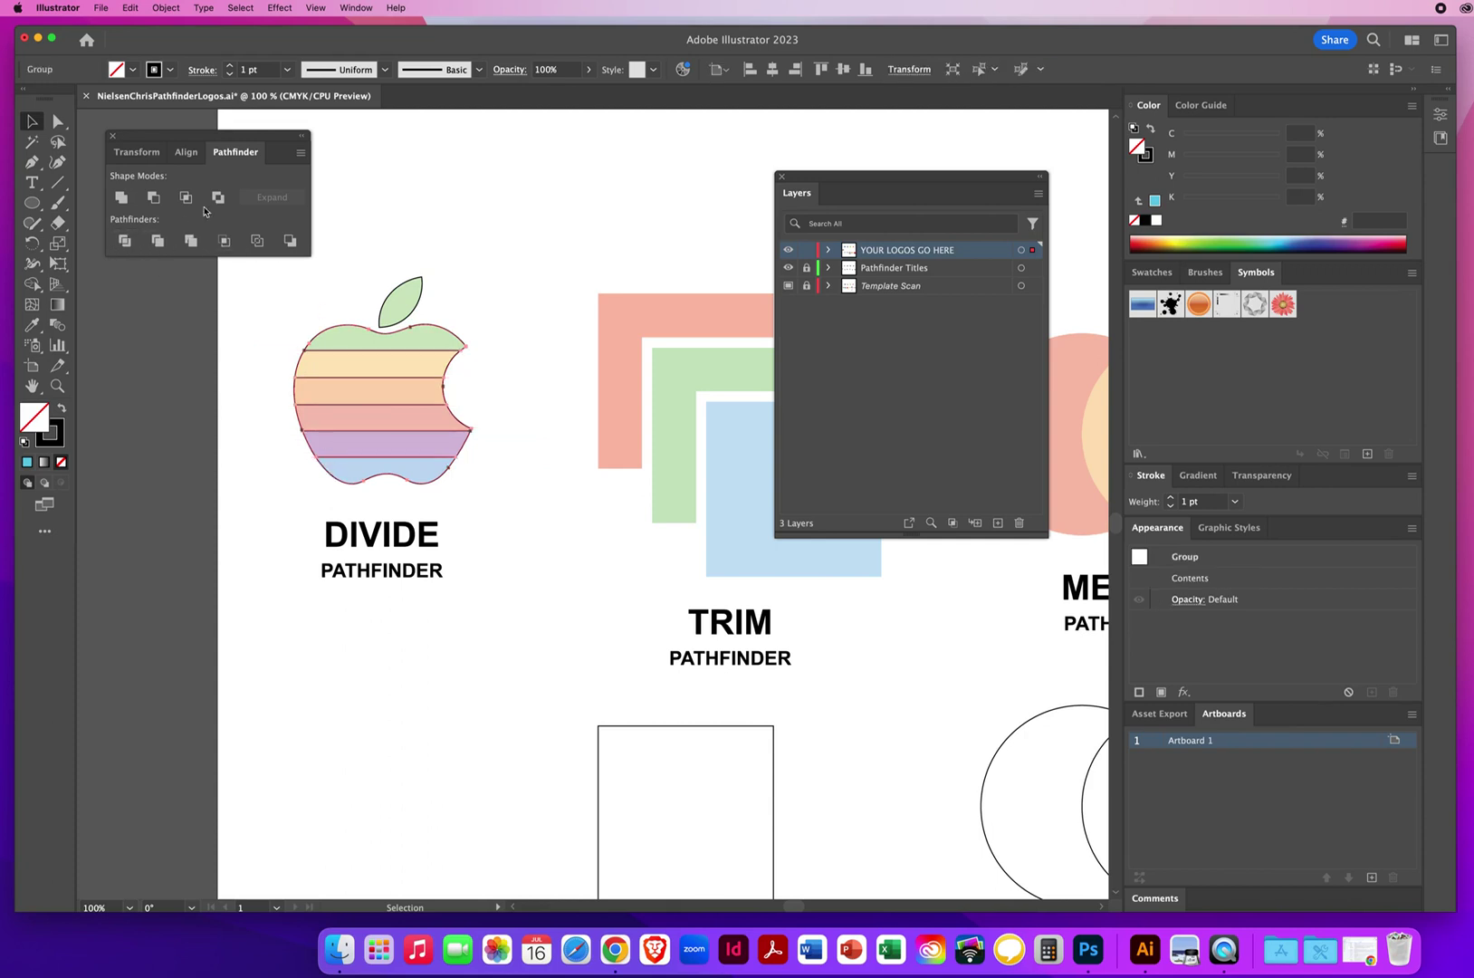
click(166, 8)
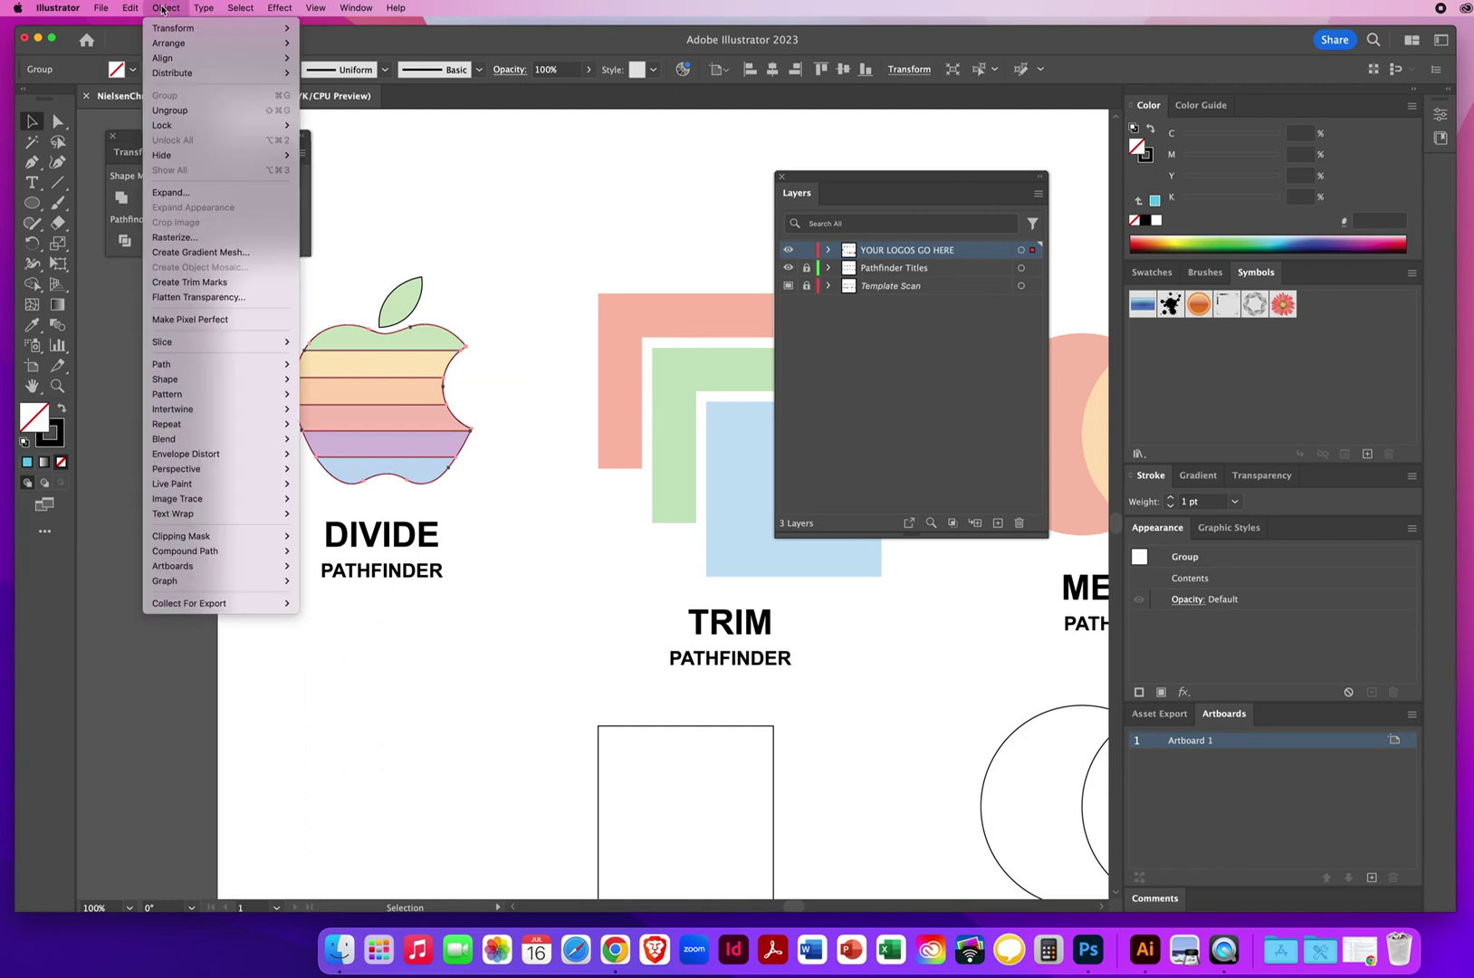
click(210, 110)
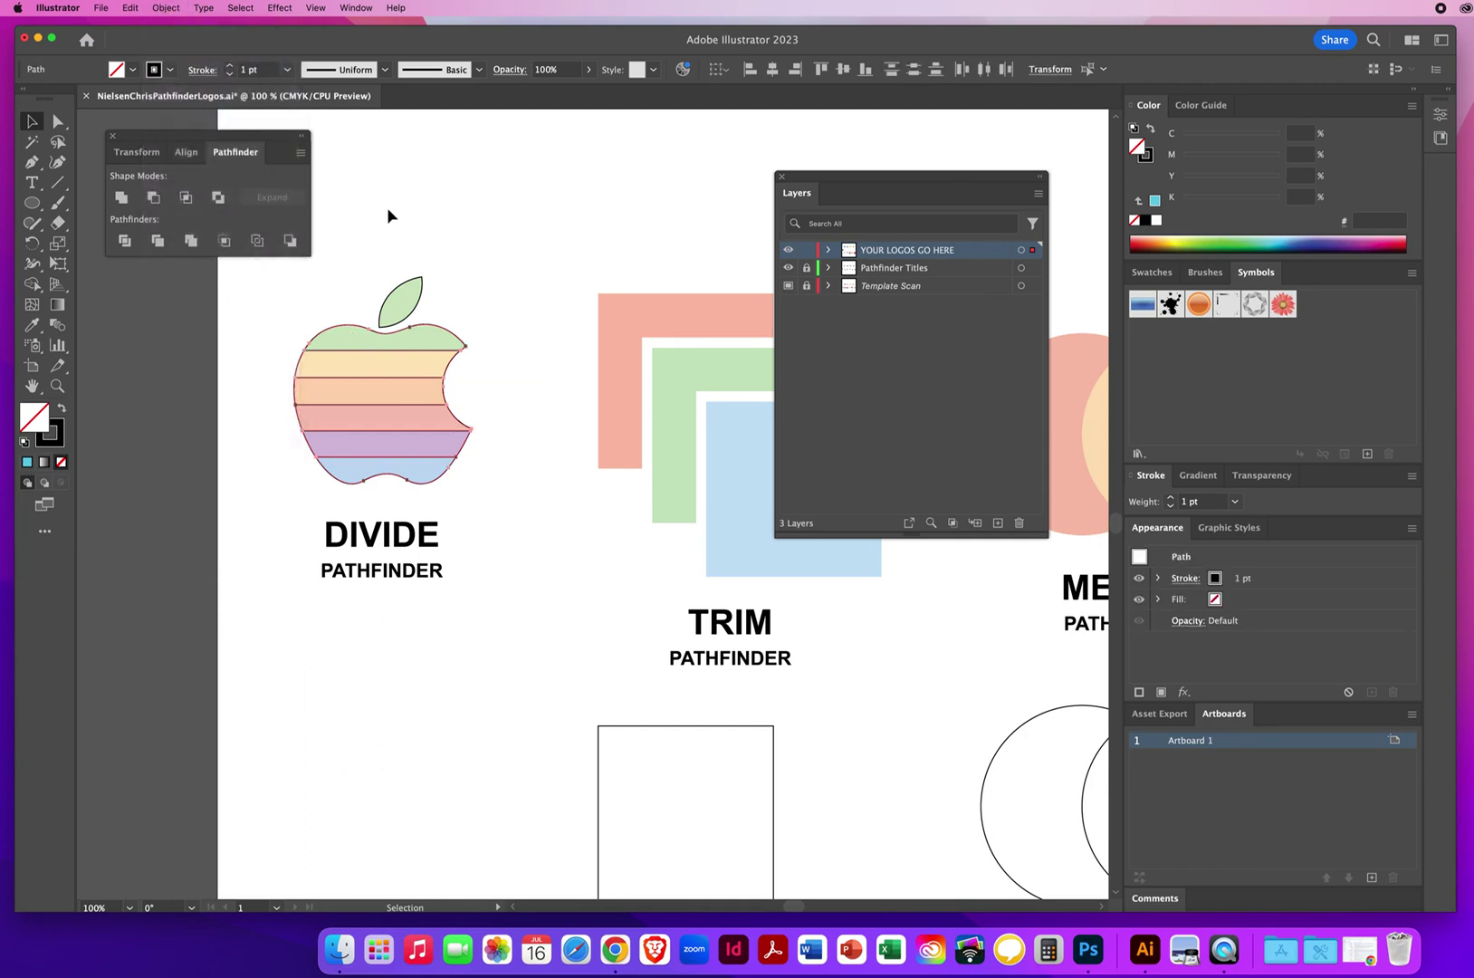
click(371, 229)
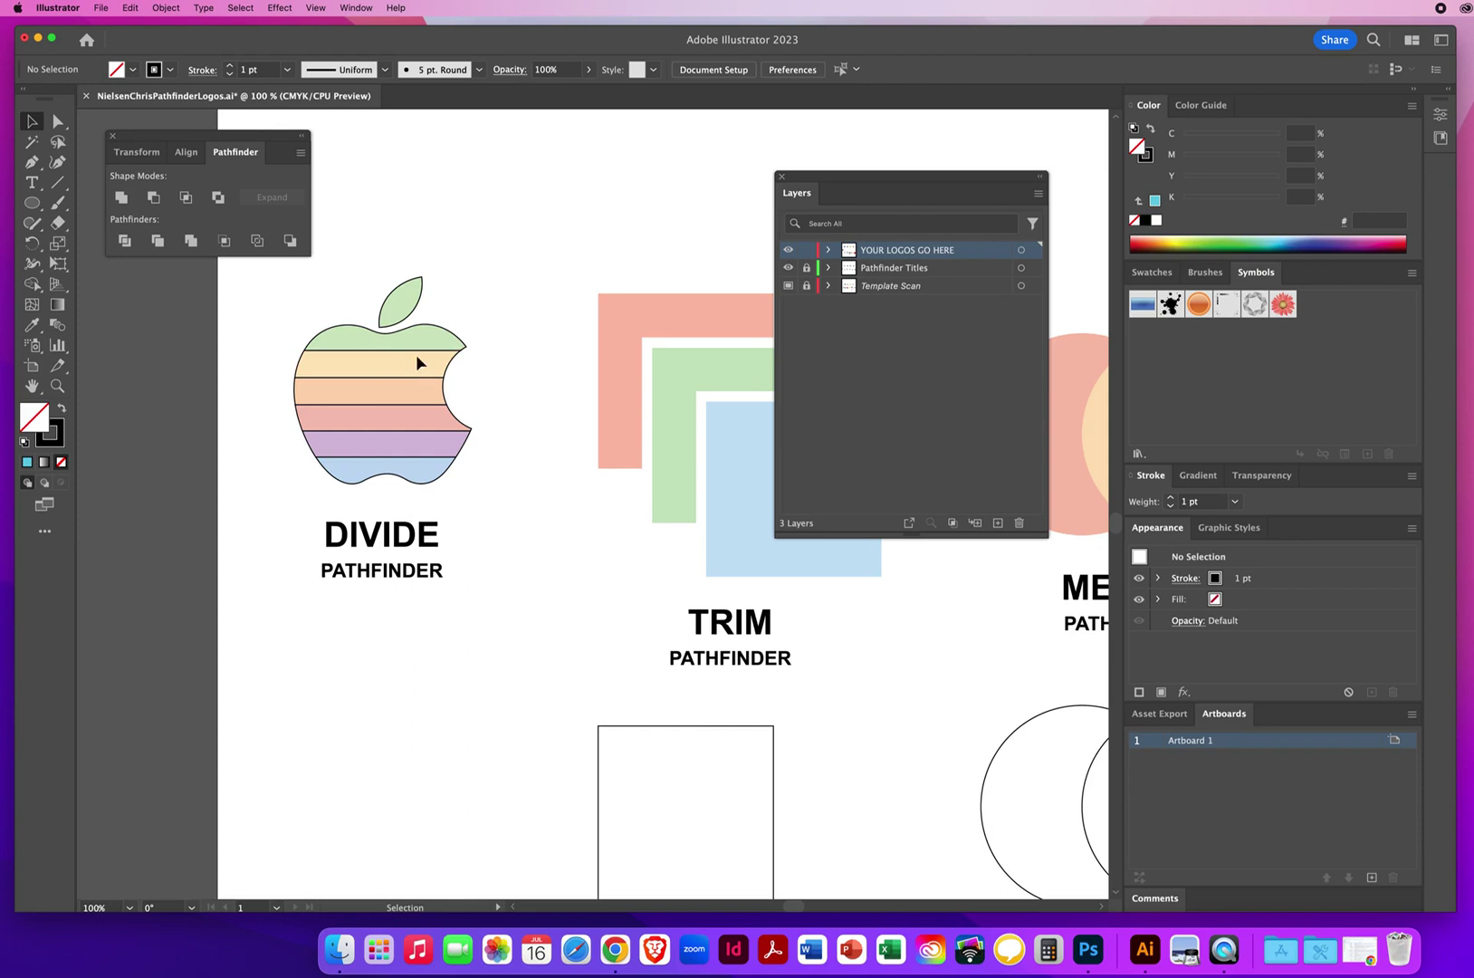
Step: Color the apple's leaf and top piece with the green sampled from the template using the Eyedropper tool
click(31, 122)
click(31, 326)
key(v)
key(i)
key(v)
key(i)
key(v)
drag(369, 275, 422, 340)
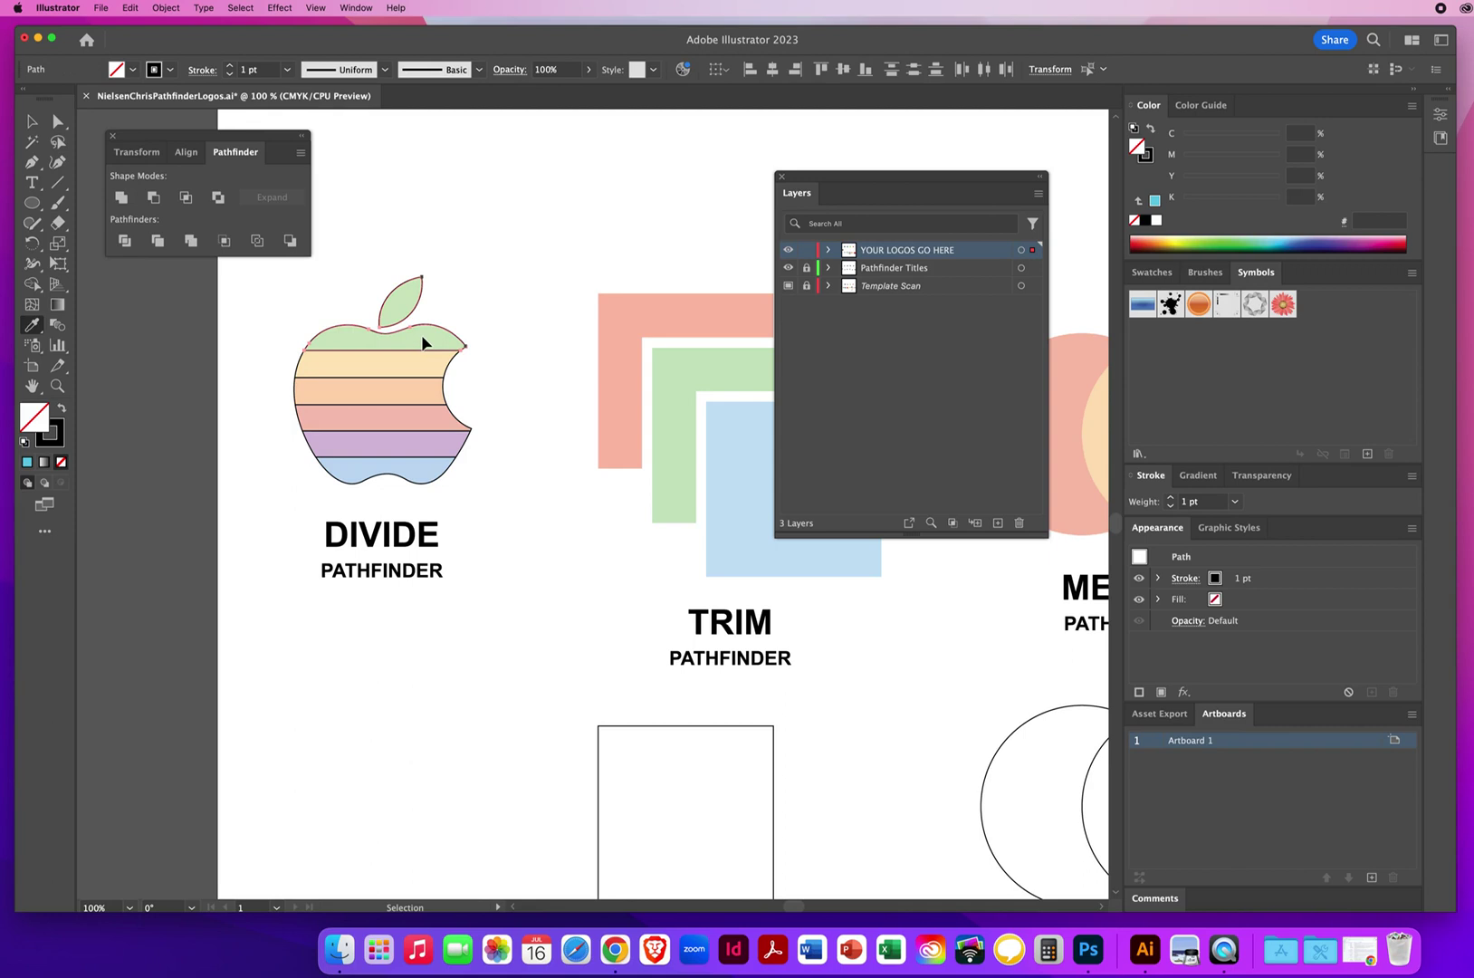
key(i)
click(412, 290)
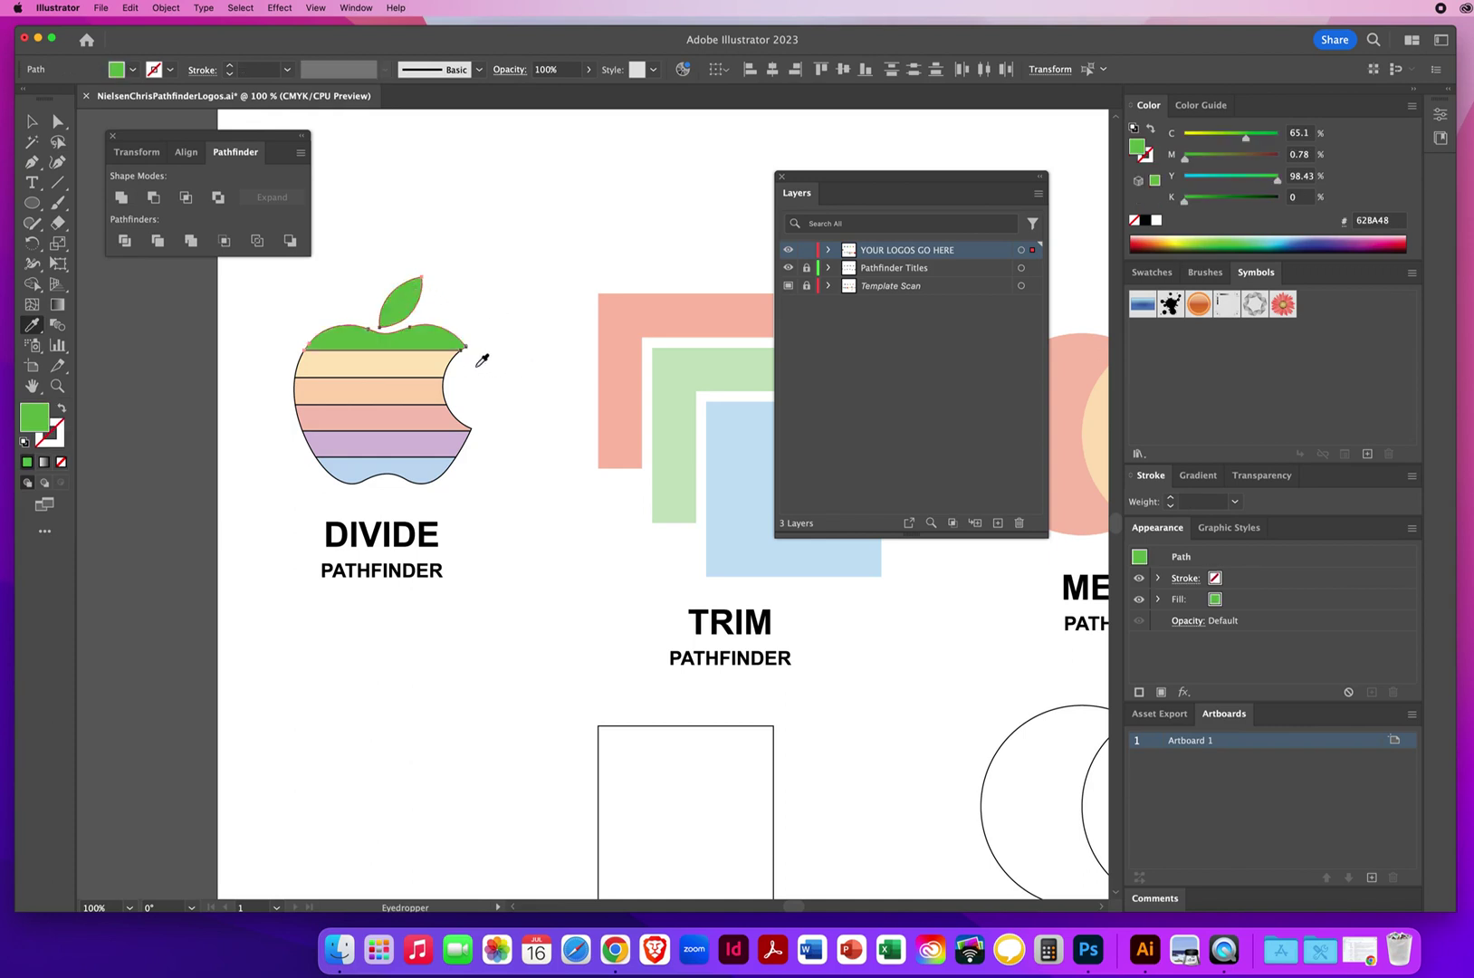
Step: Color the apple's second and third stripes with the yellow and orange sampled from the template beneath each one
key(super)
super+click(450, 365)
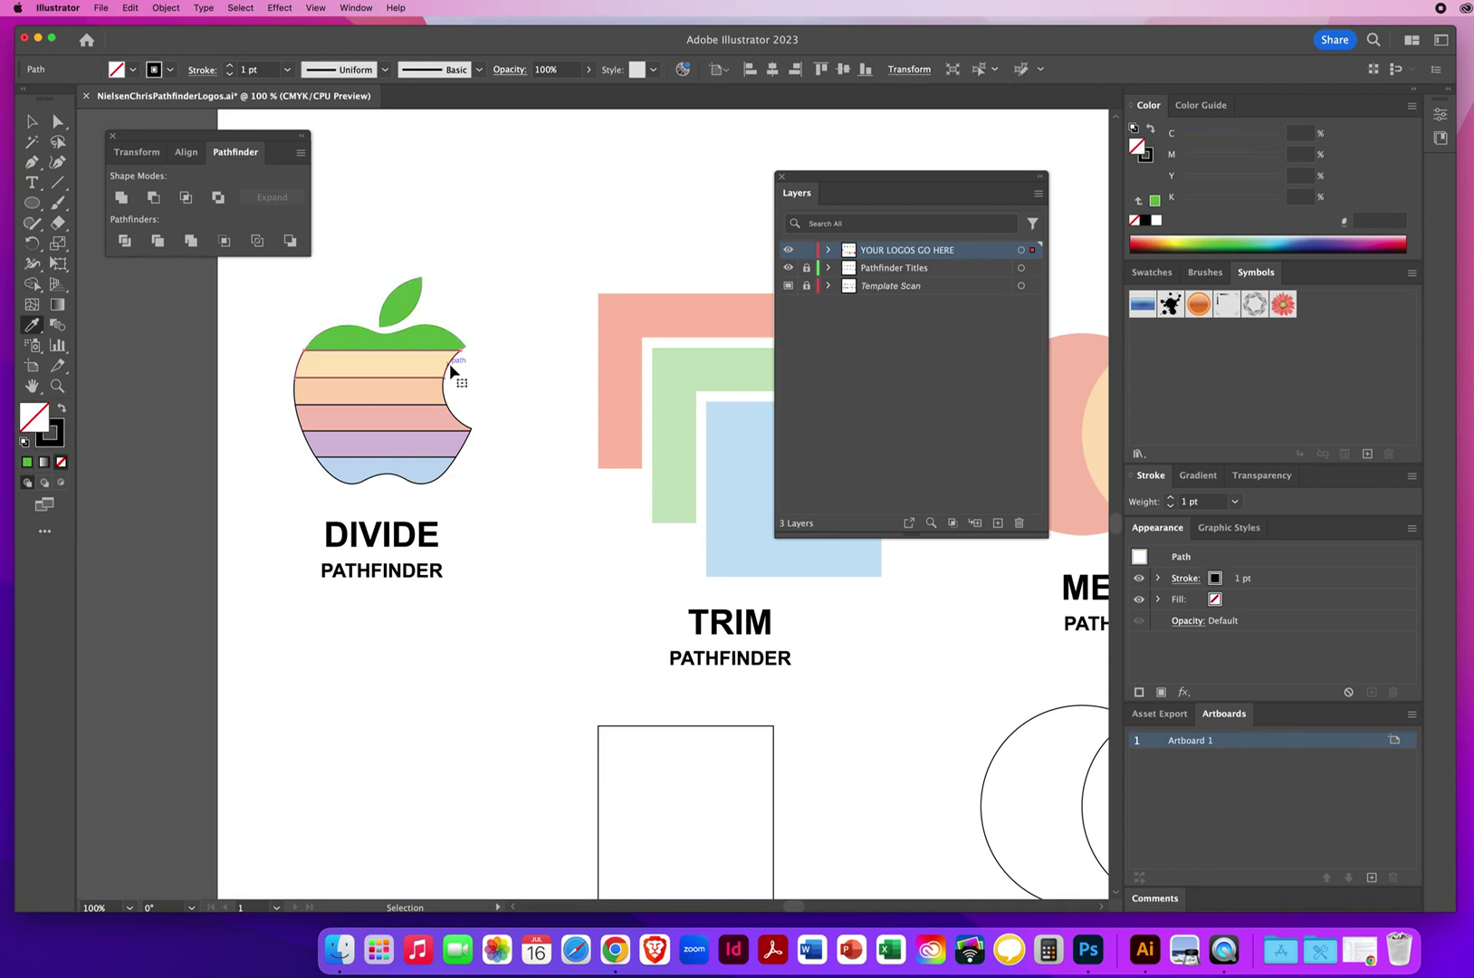
click(376, 358)
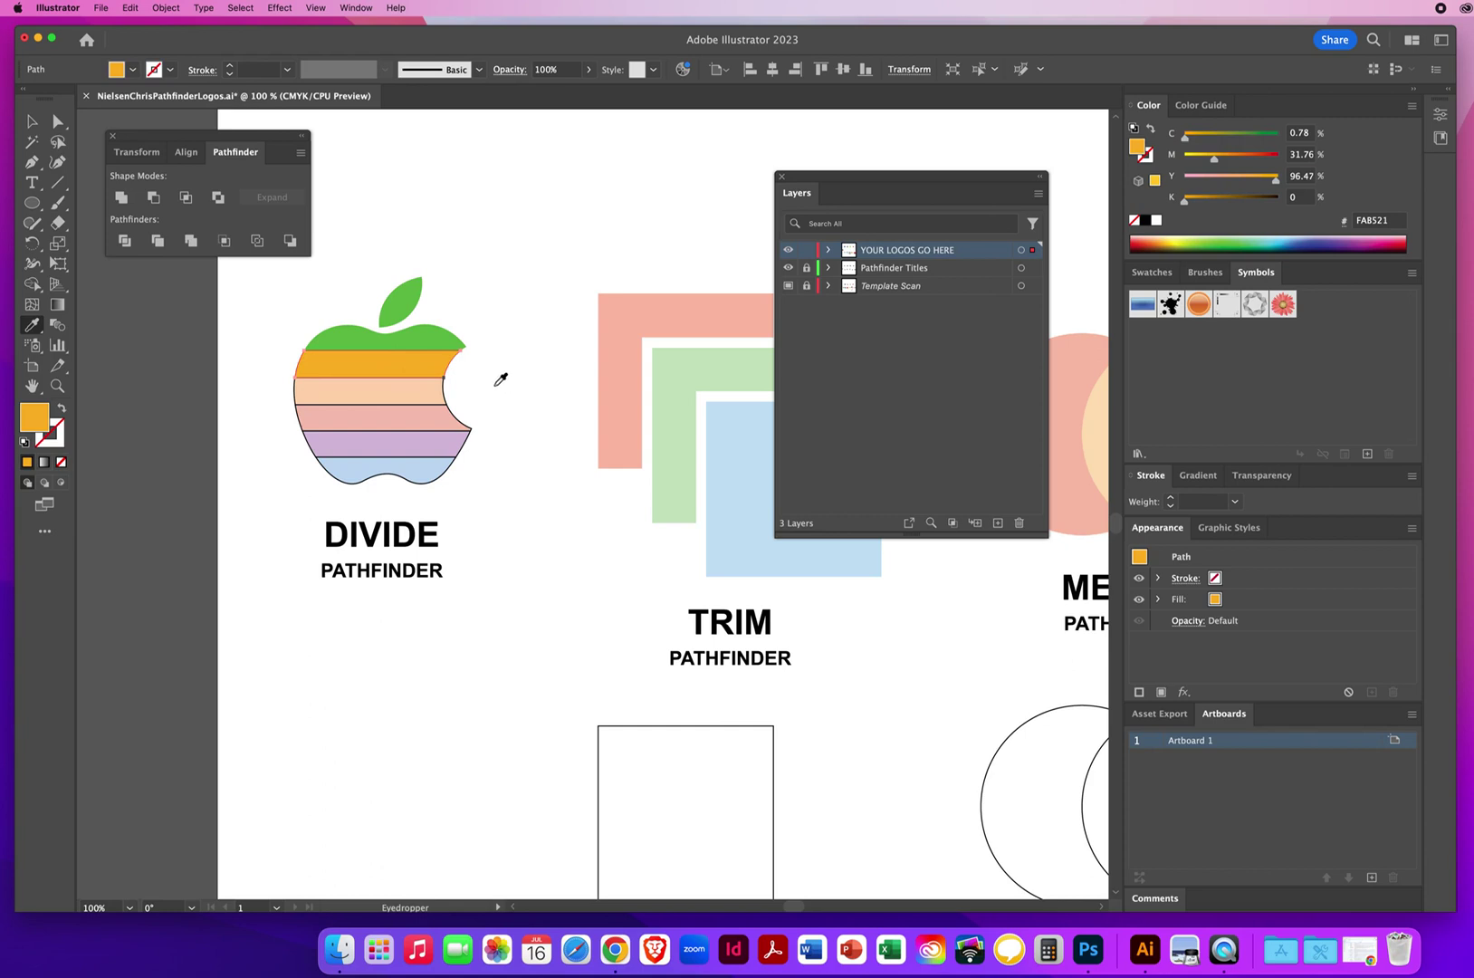
key(super)
super+click(445, 396)
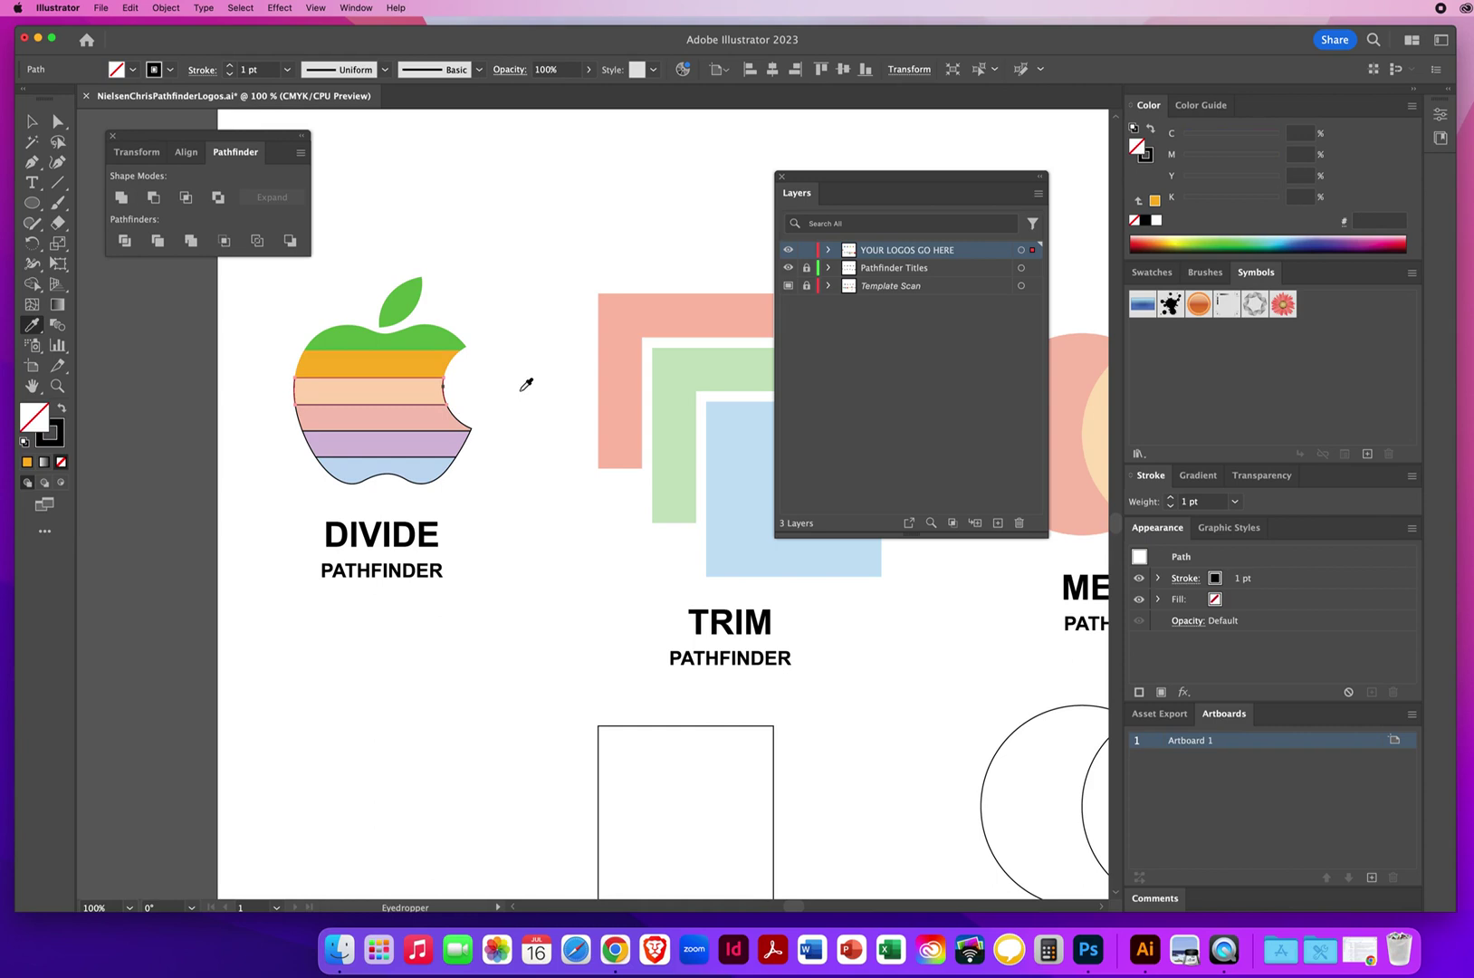
click(384, 388)
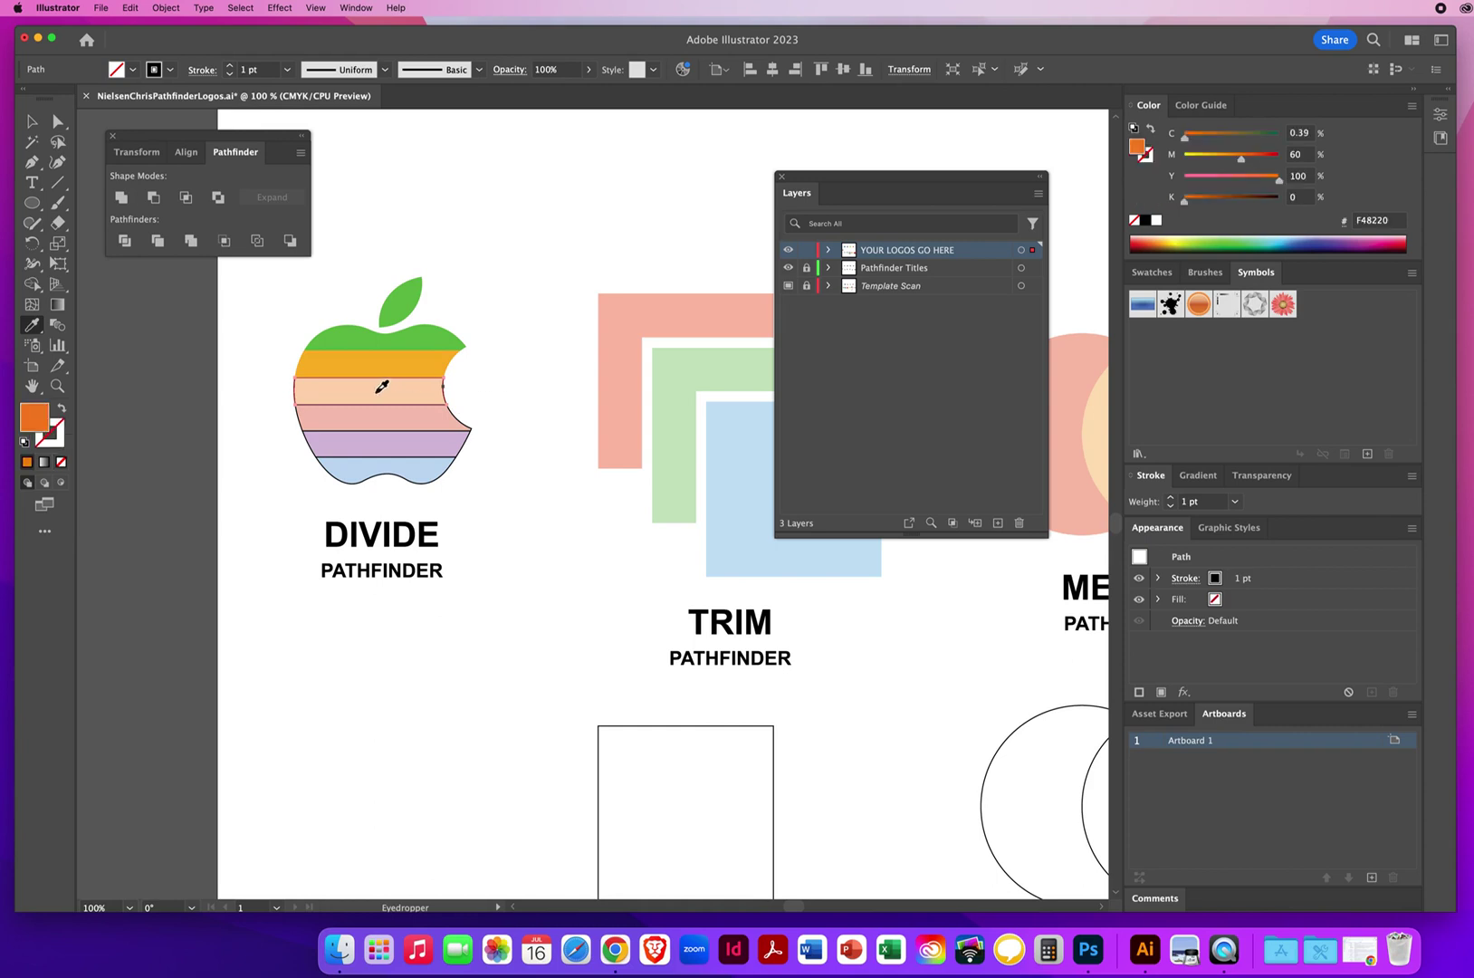
Step: Color the apple's three lowest stripes with the red, purple and blue sampled from the template beneath each one
super+click(458, 418)
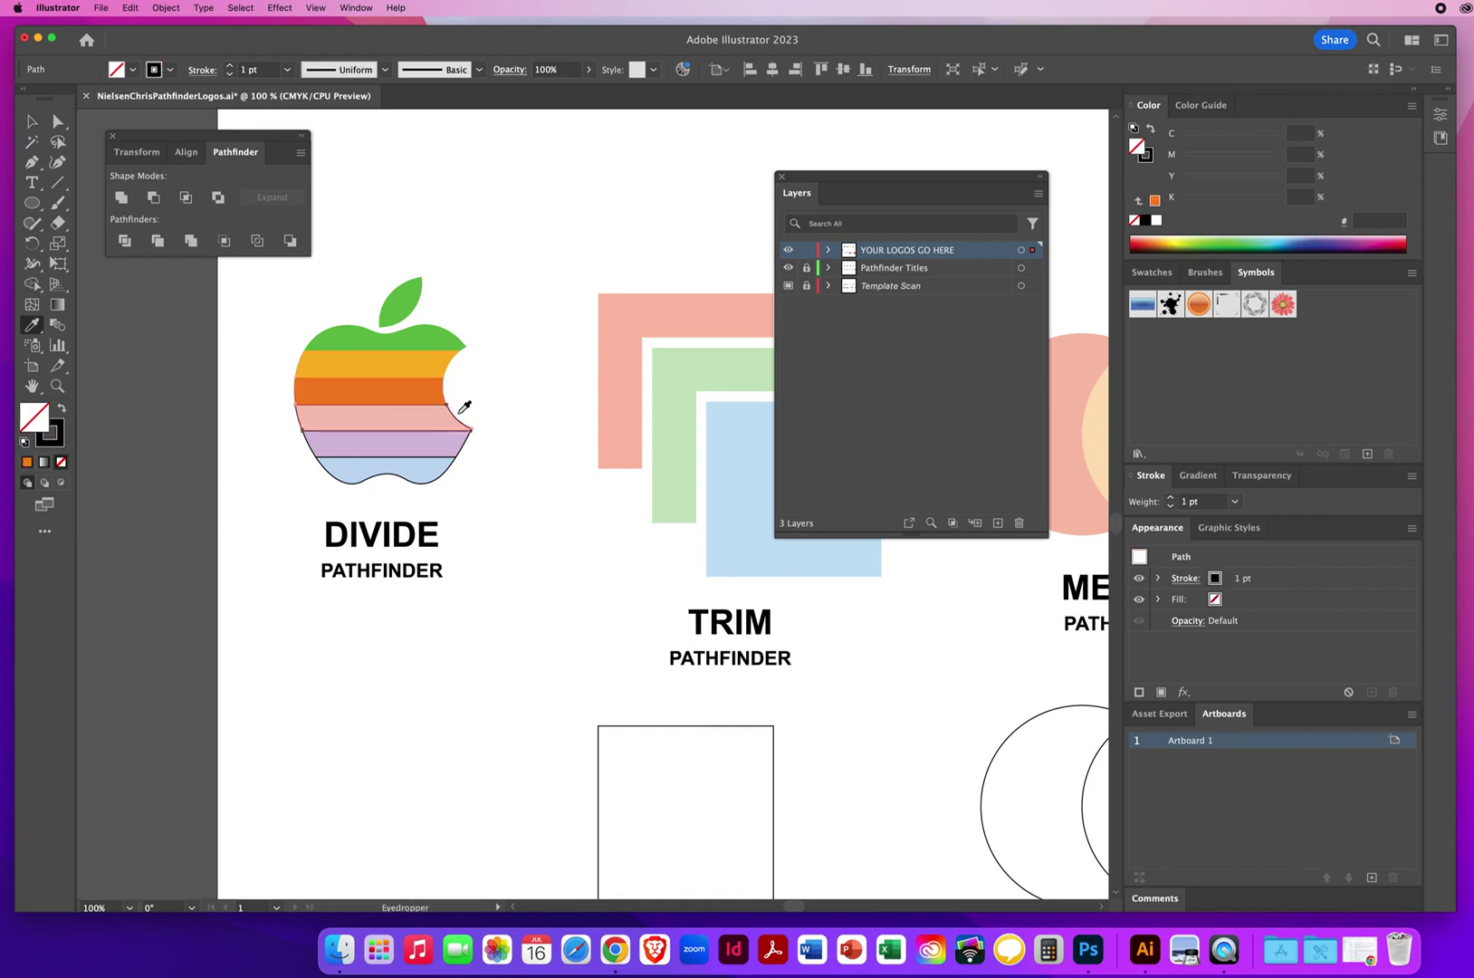
click(404, 415)
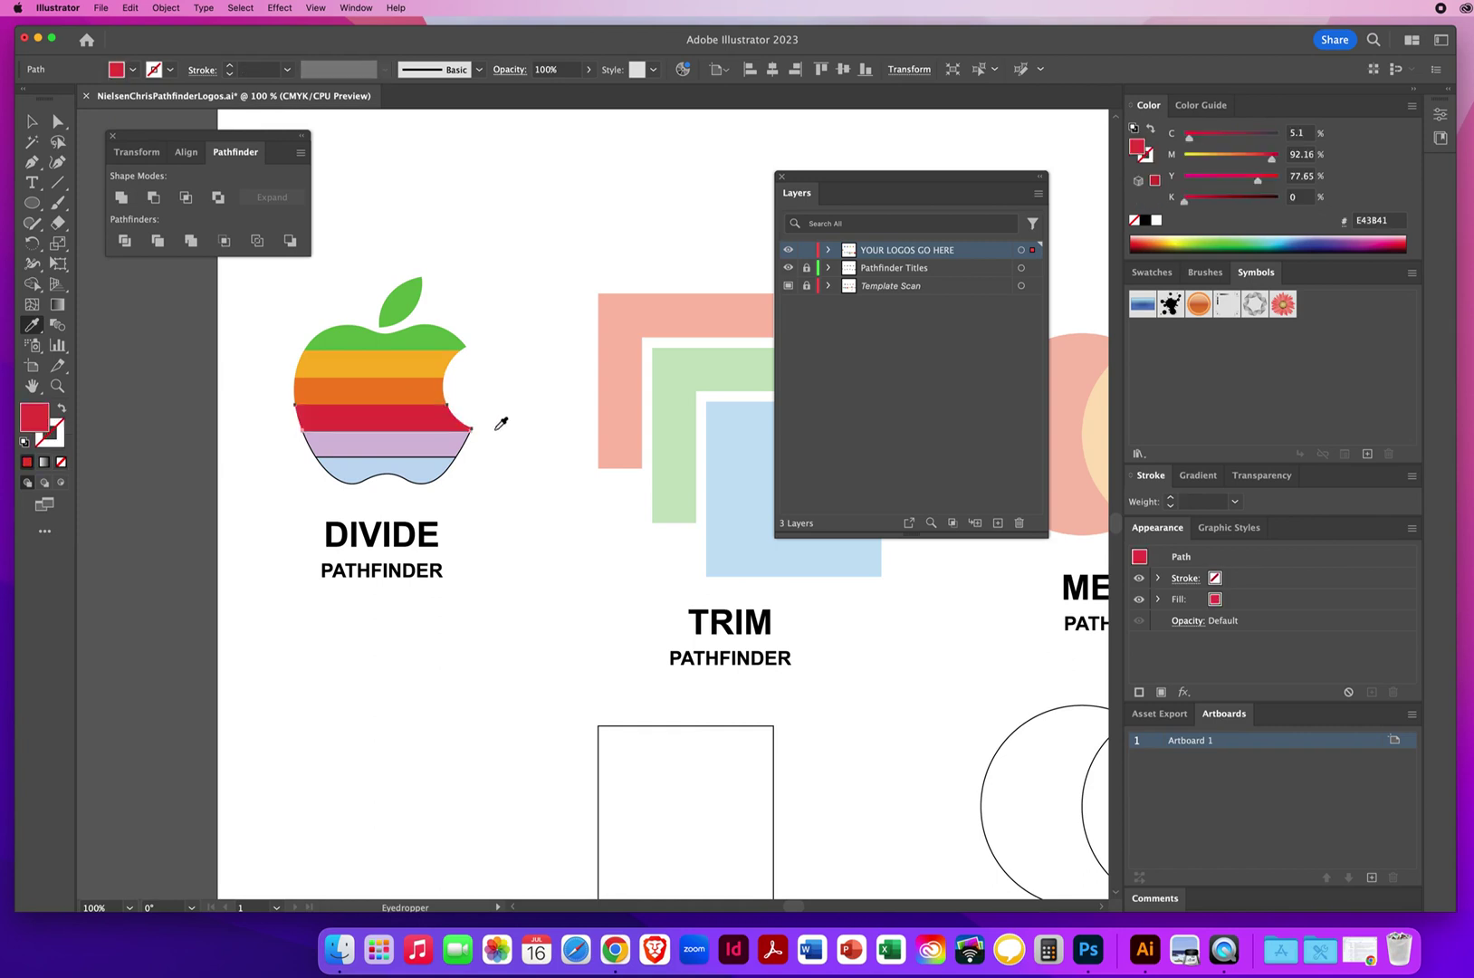
super+click(470, 454)
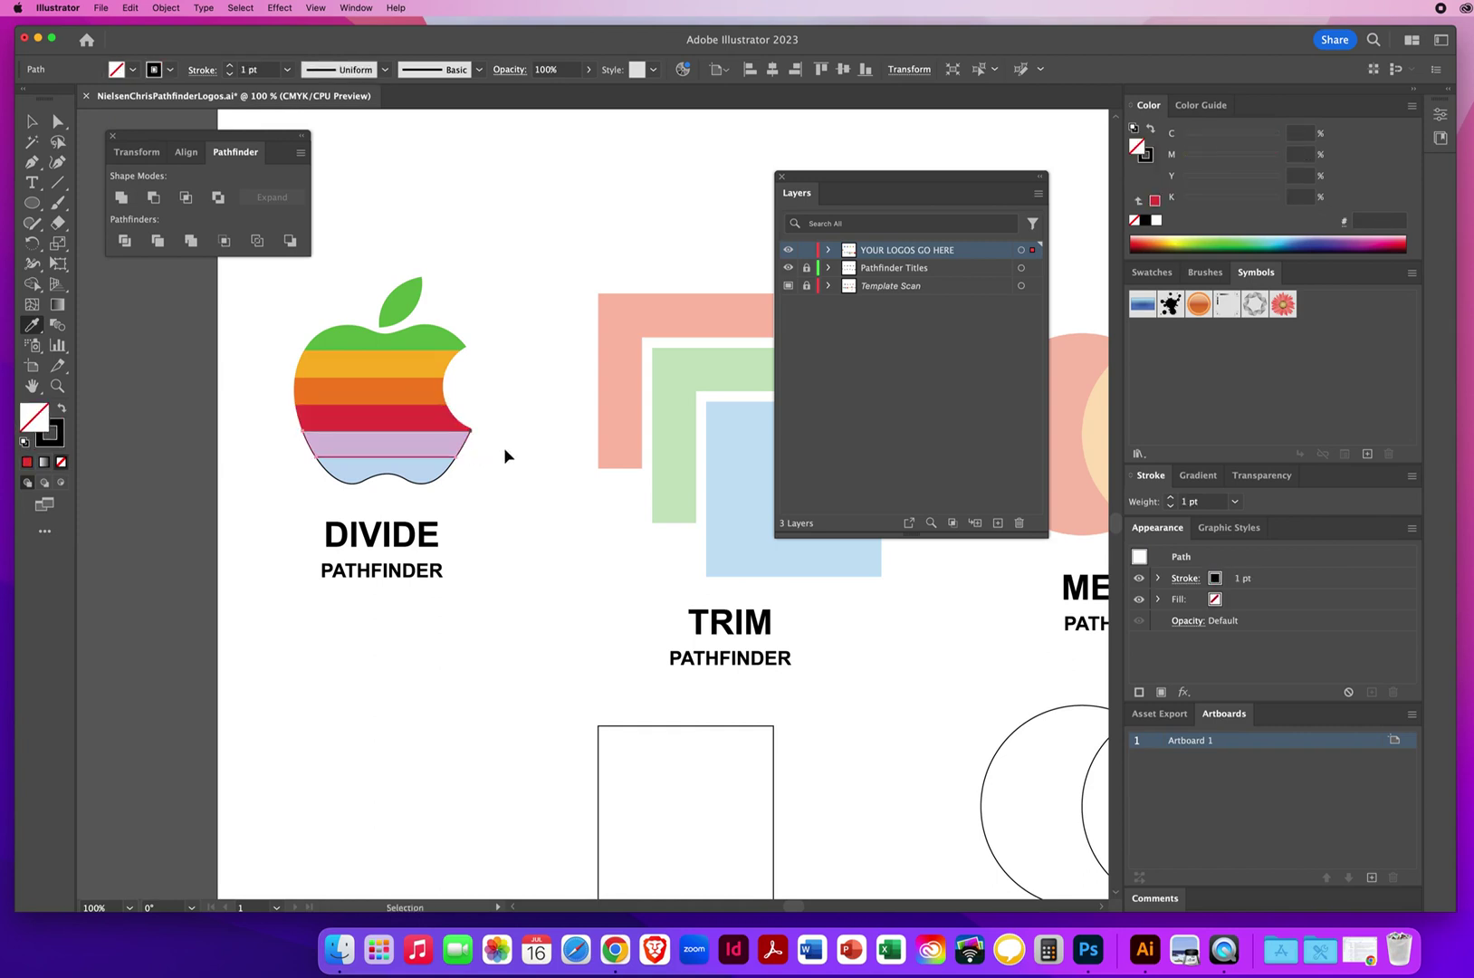
click(387, 439)
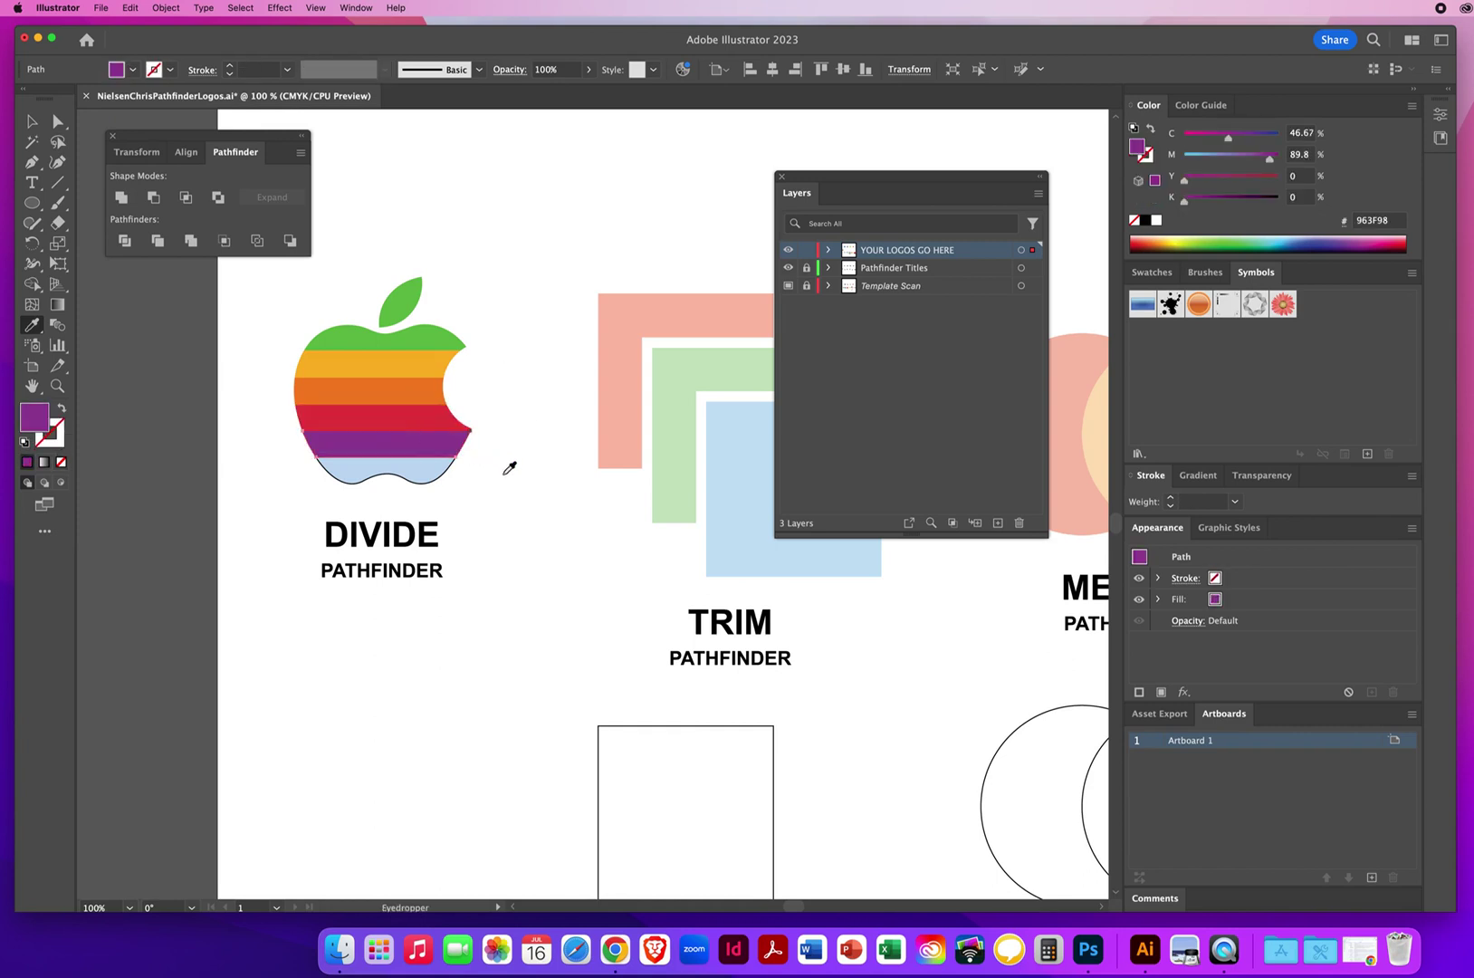
super+click(449, 482)
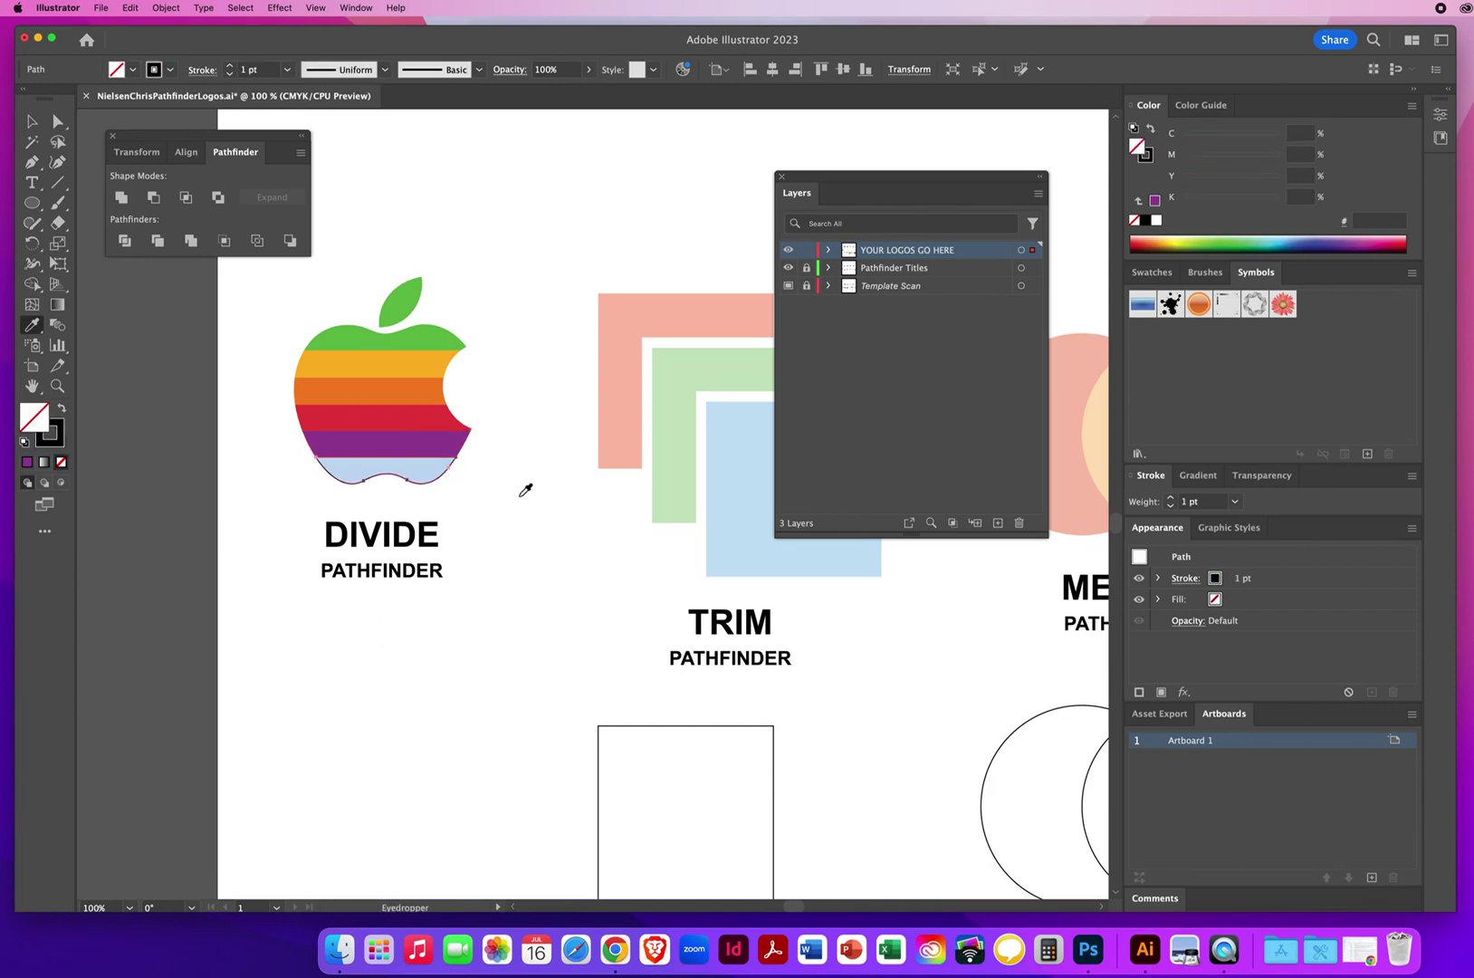
click(428, 464)
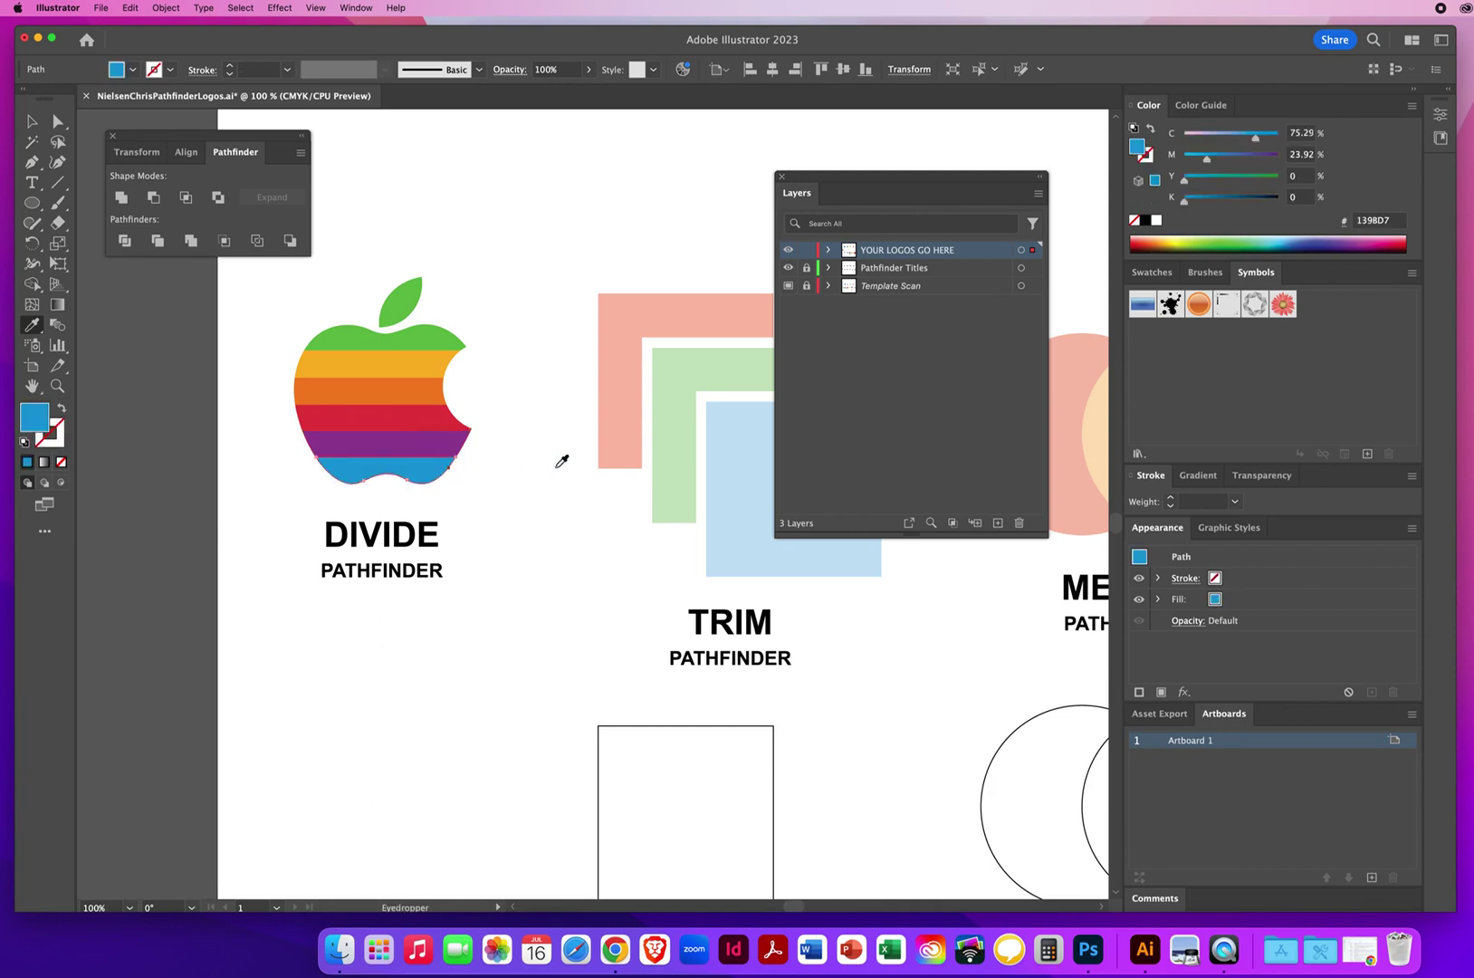
Step: Deselect the finished apple logo and save the file
click(32, 120)
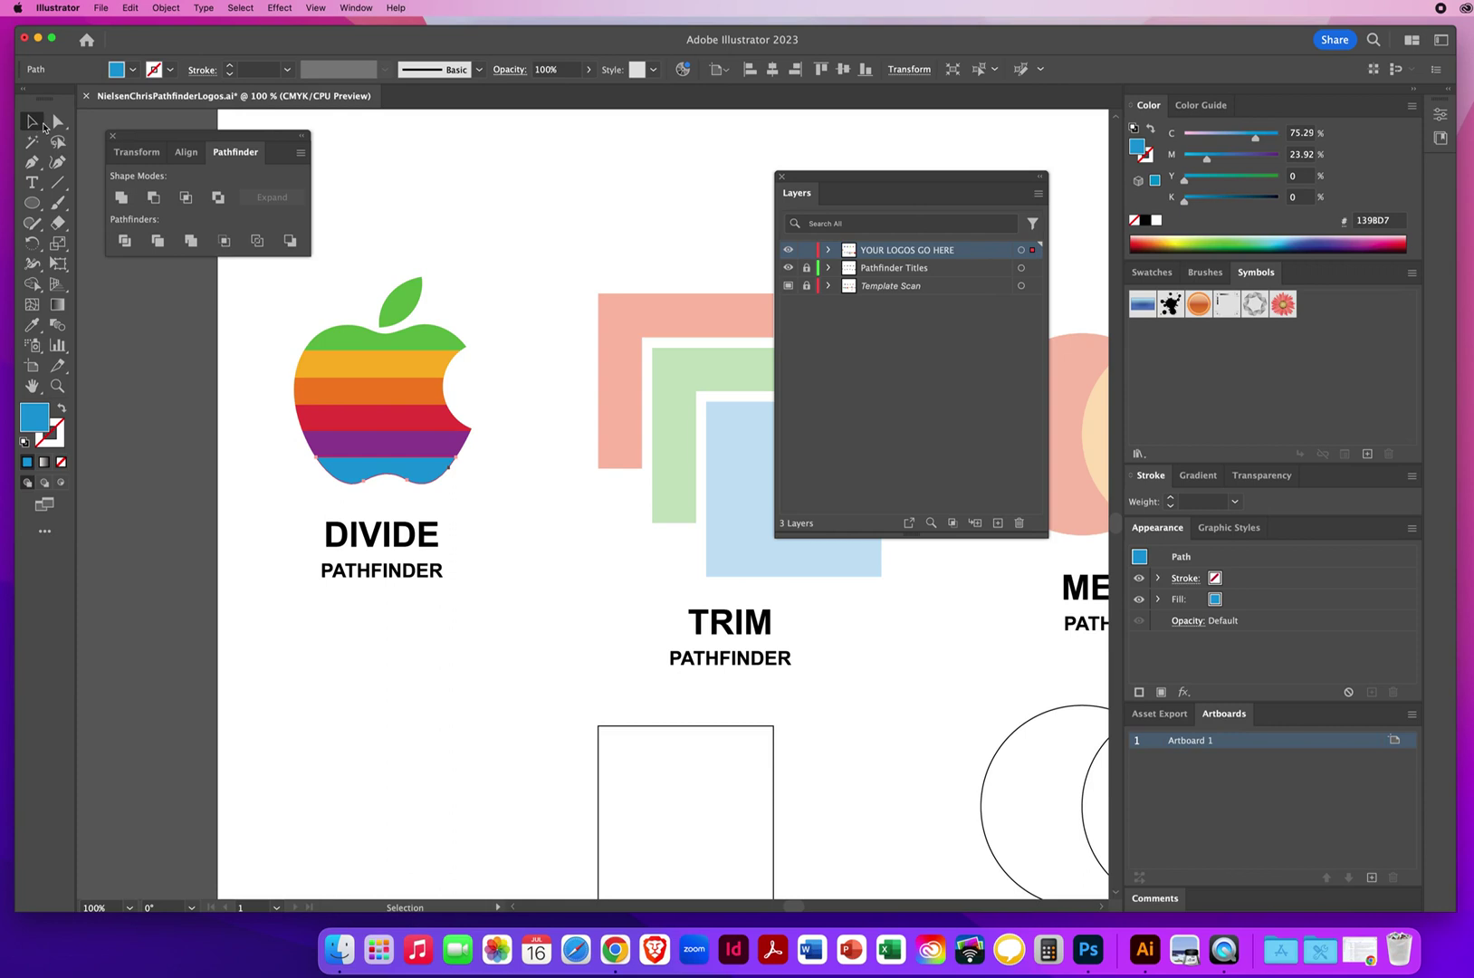
click(432, 242)
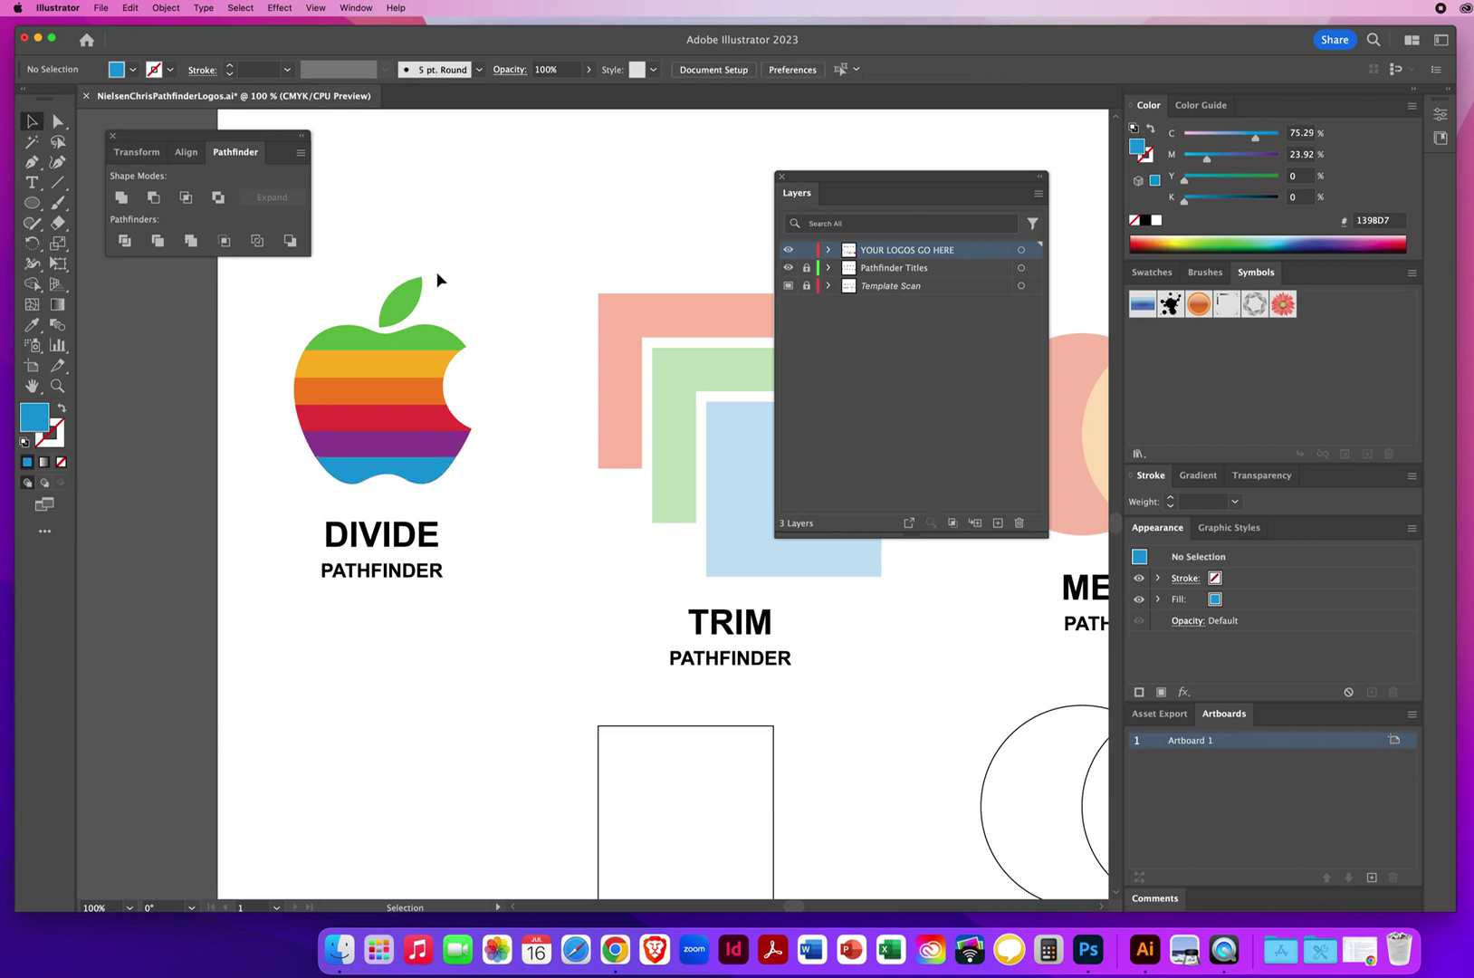
click(101, 8)
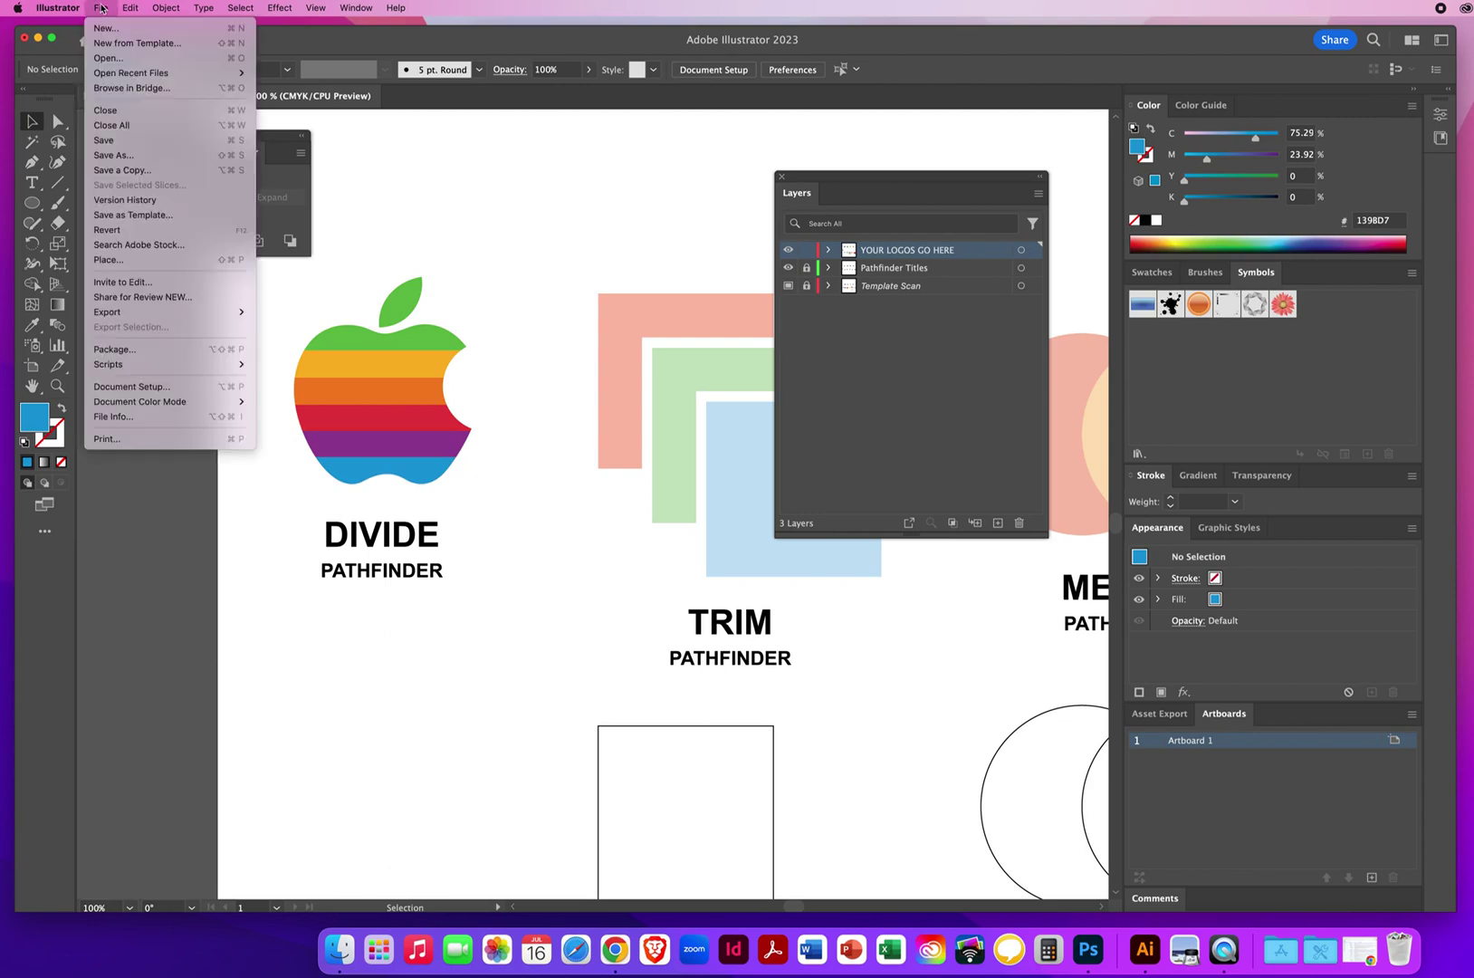
click(121, 147)
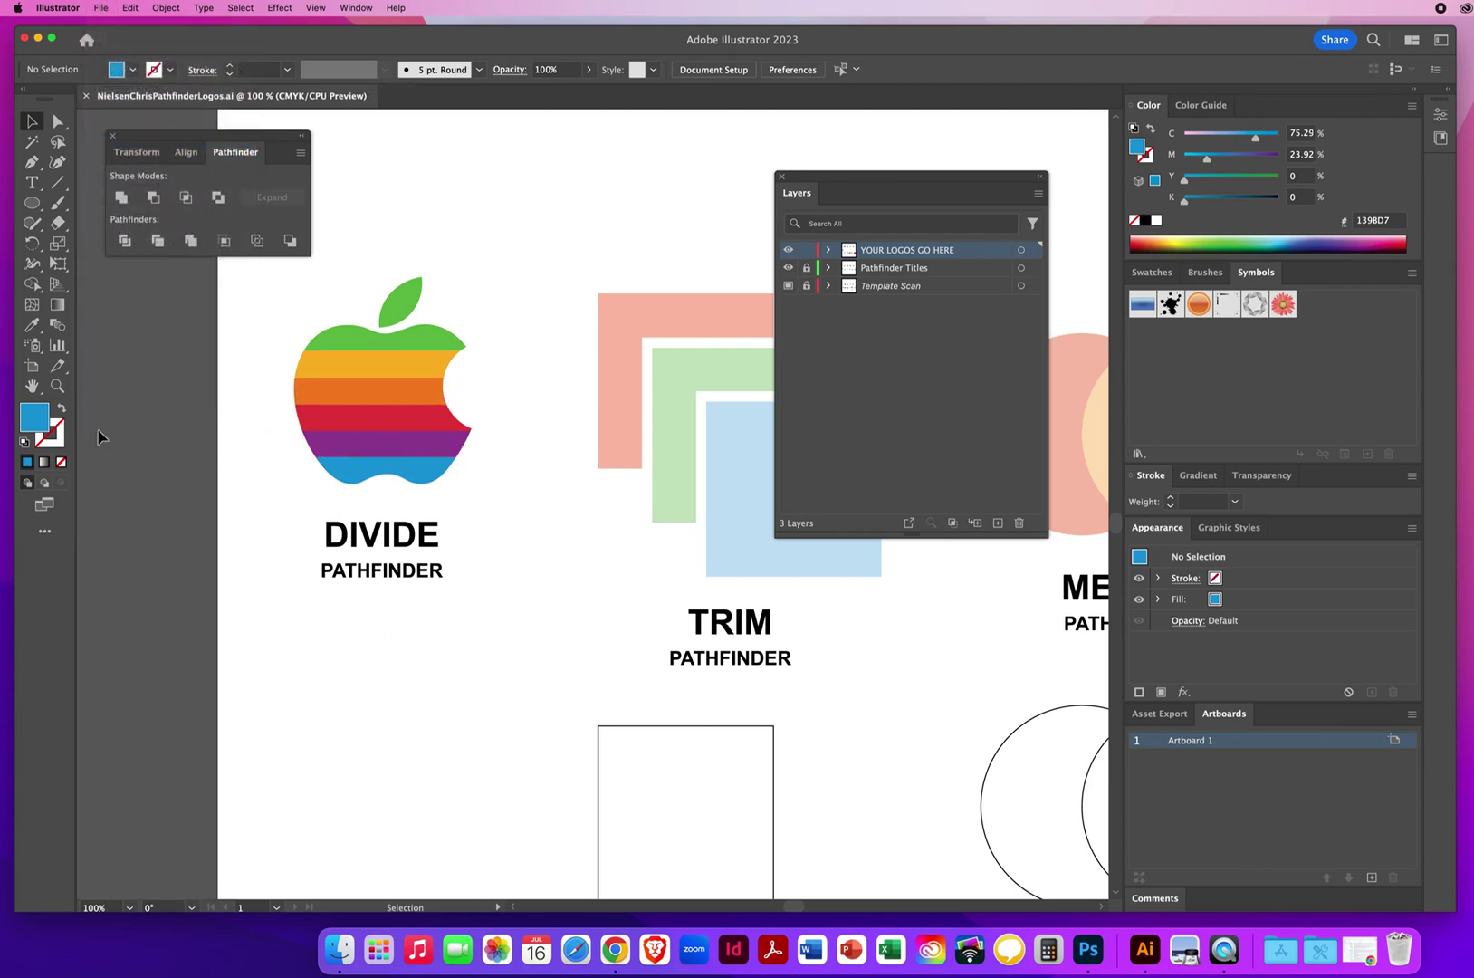
Step: Select the empty outlined square below the TRIM title
key(h)
drag(505, 457, 340, 381)
key(v)
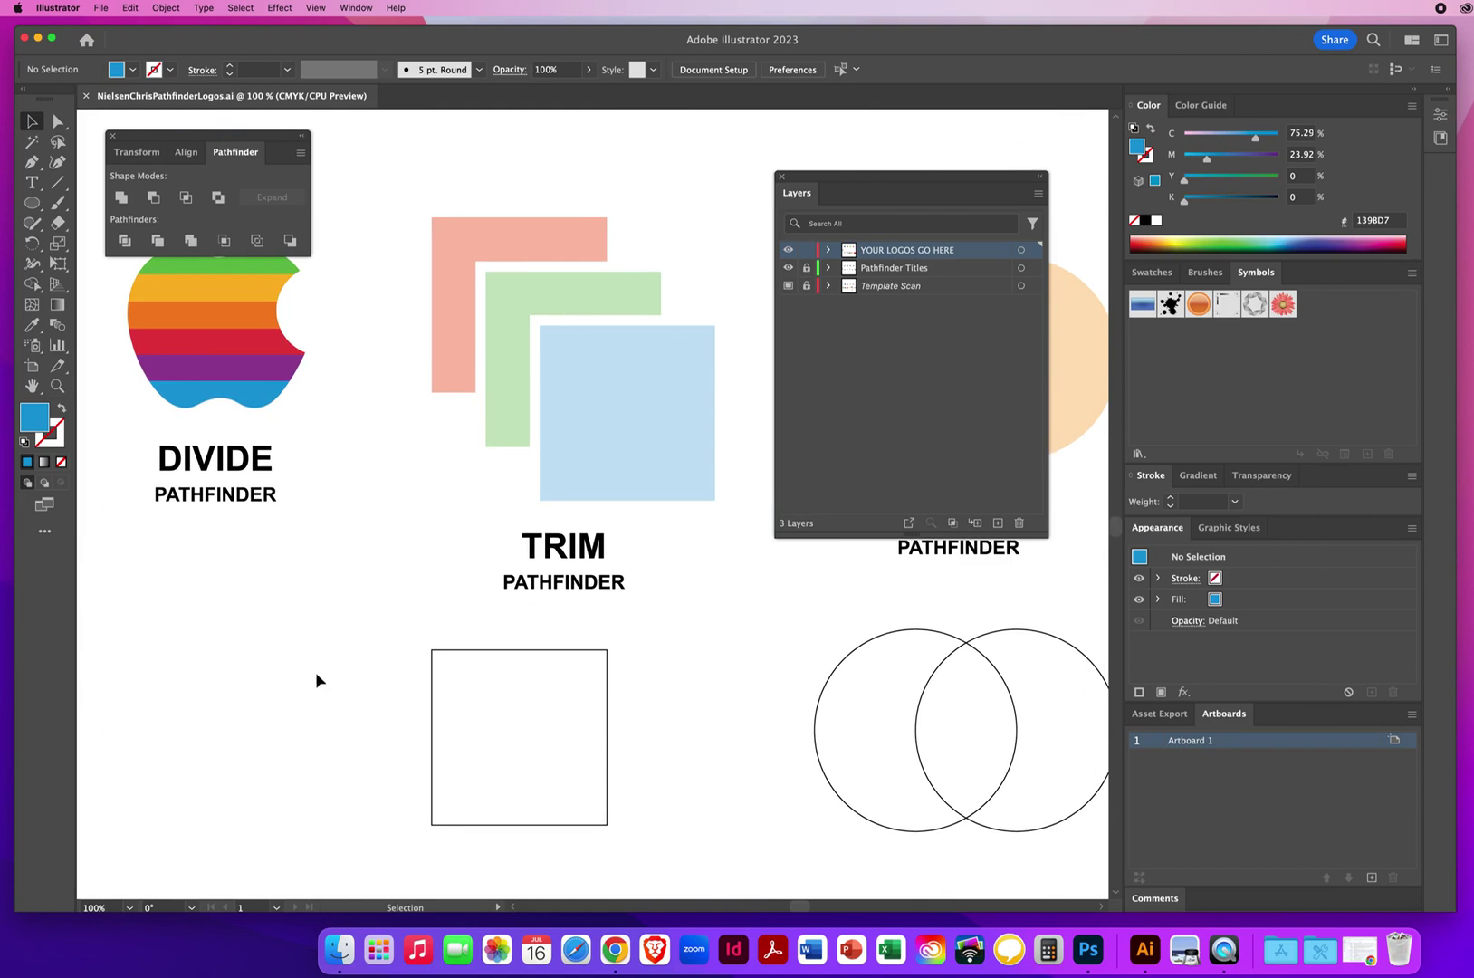
click(552, 721)
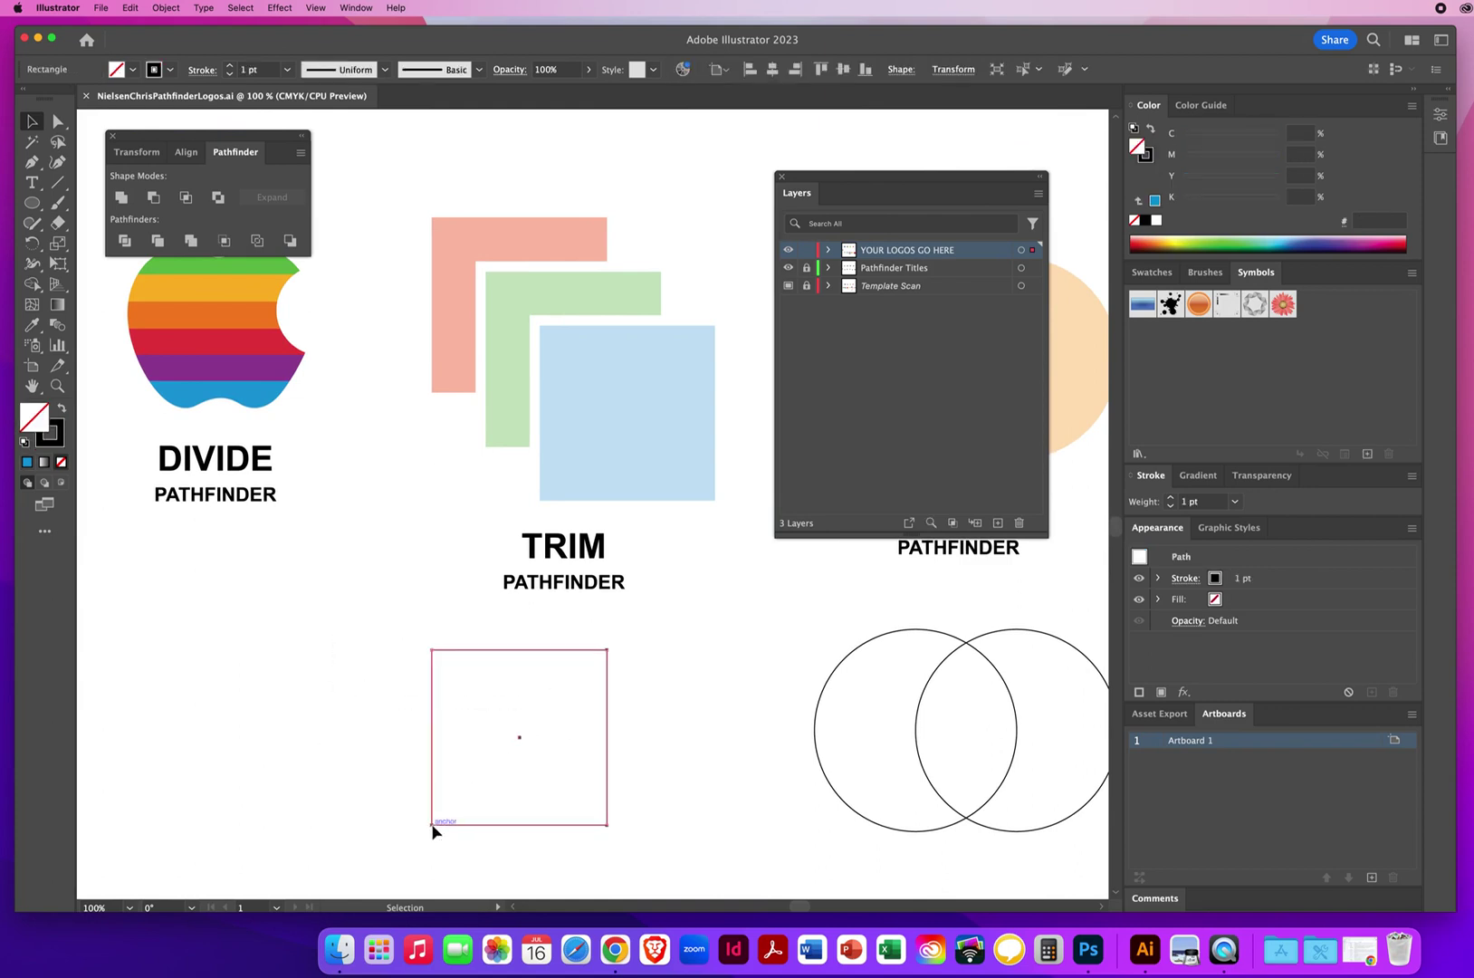
drag(438, 822, 342, 665)
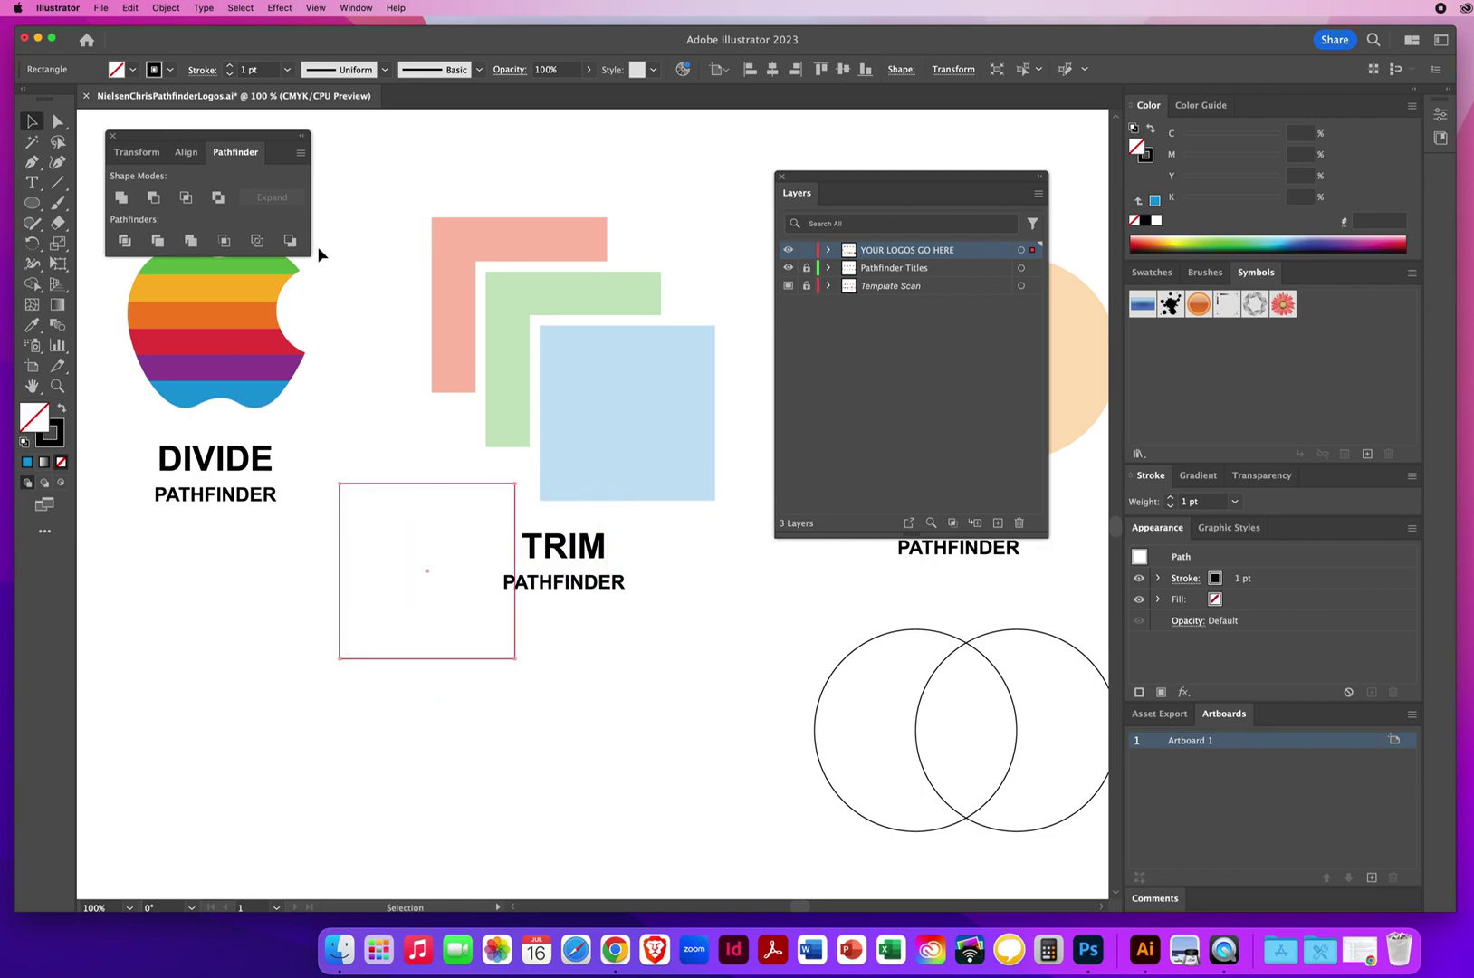
click(132, 8)
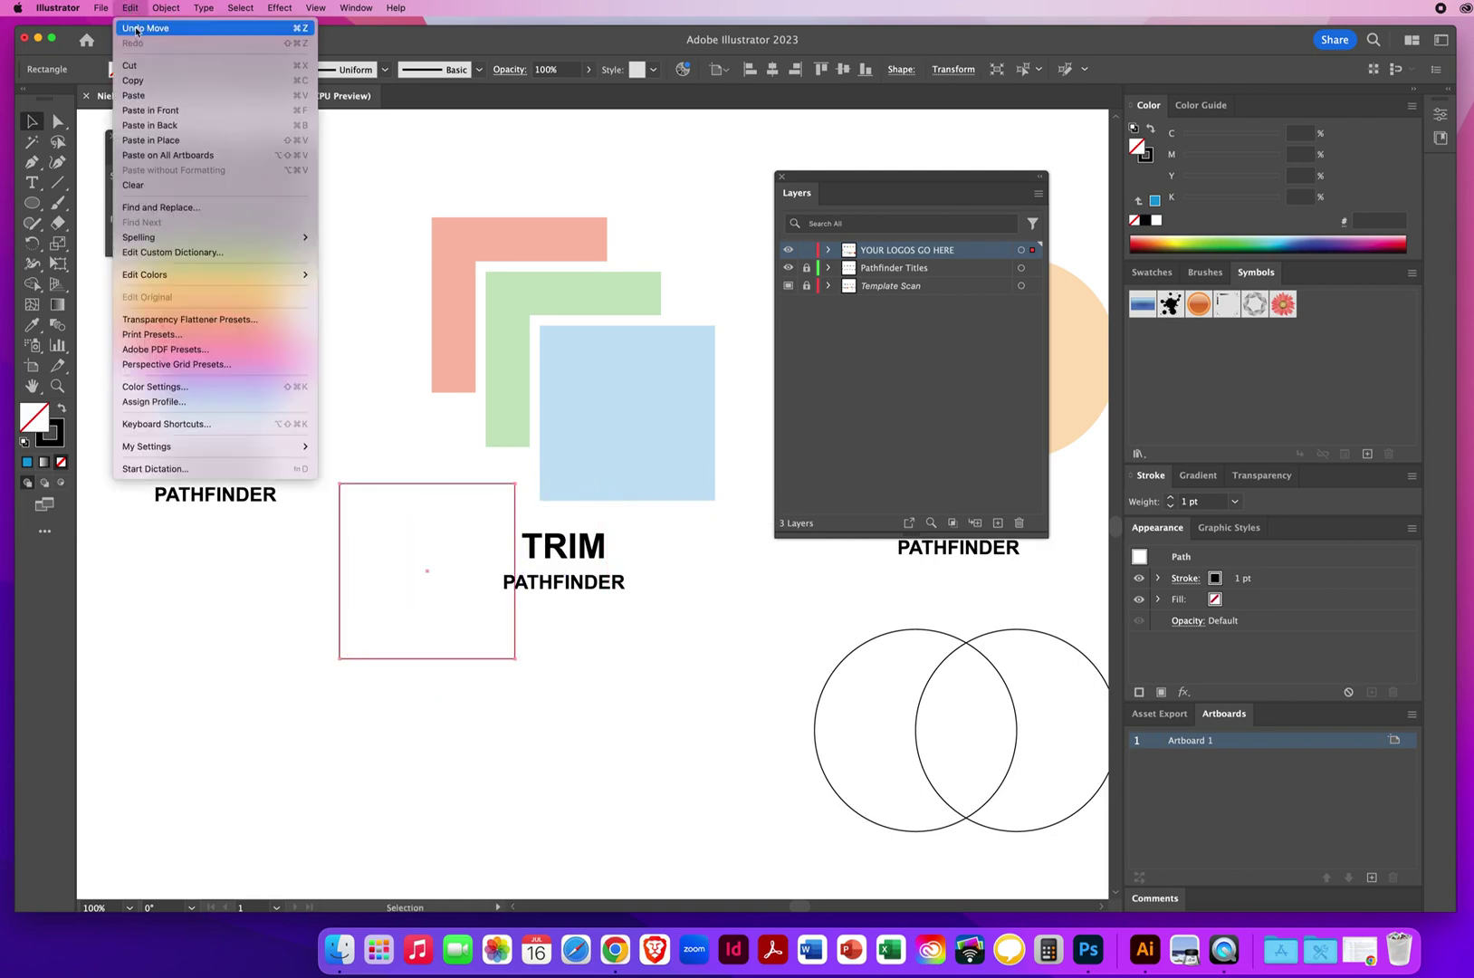
click(724, 604)
key(super+z)
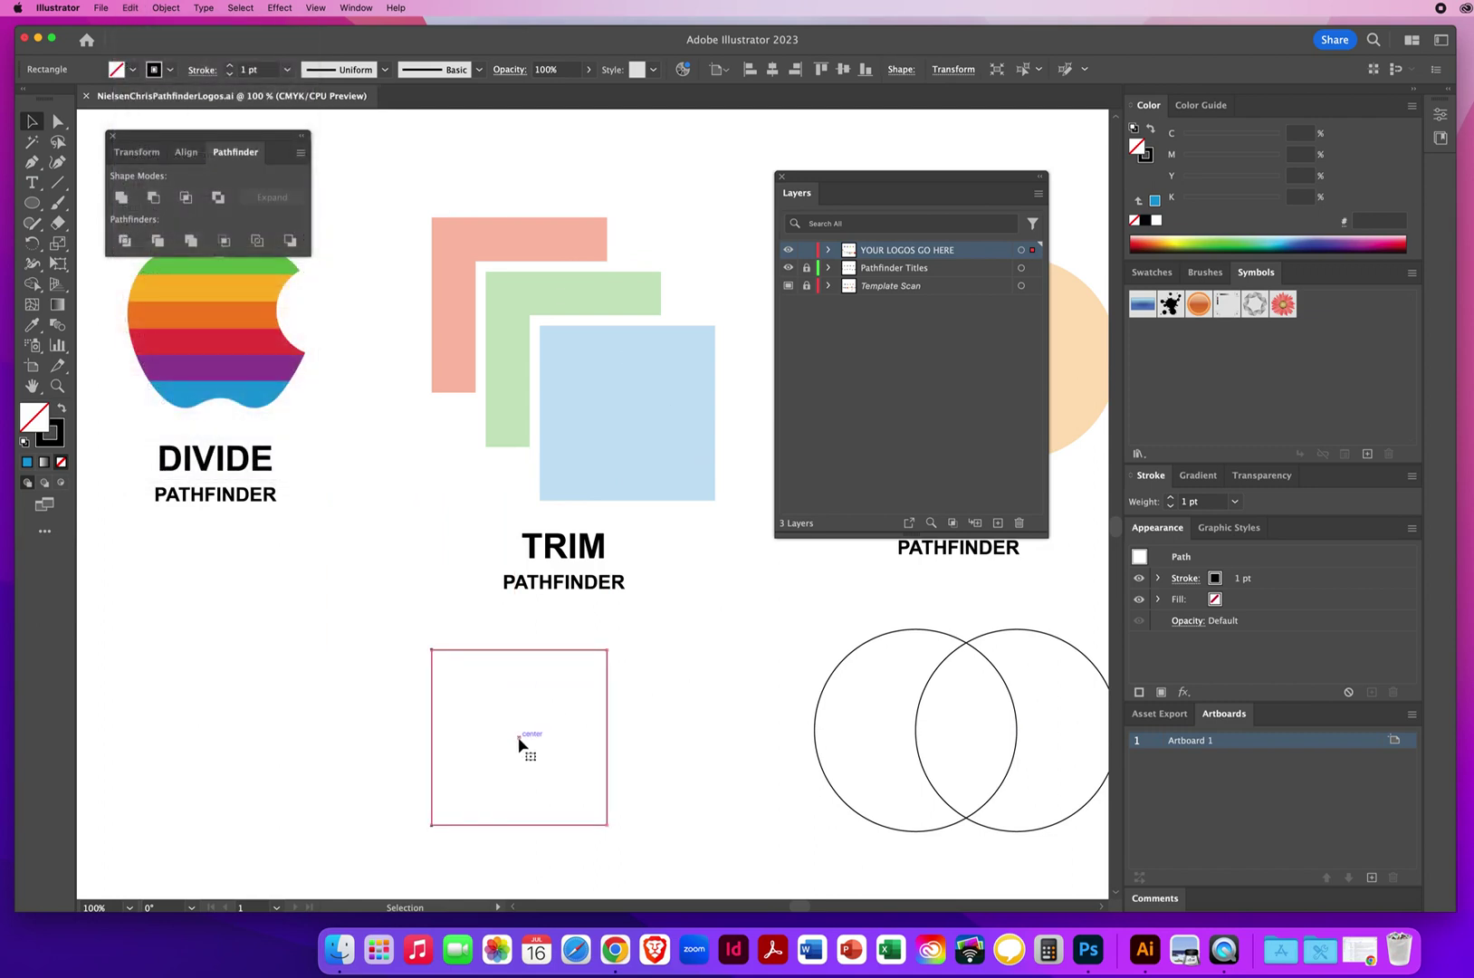
Step: Move the square onto the red TRIM template shape, duplicate it onto the green shape and nudge the copy down into alignment
drag(520, 742, 519, 308)
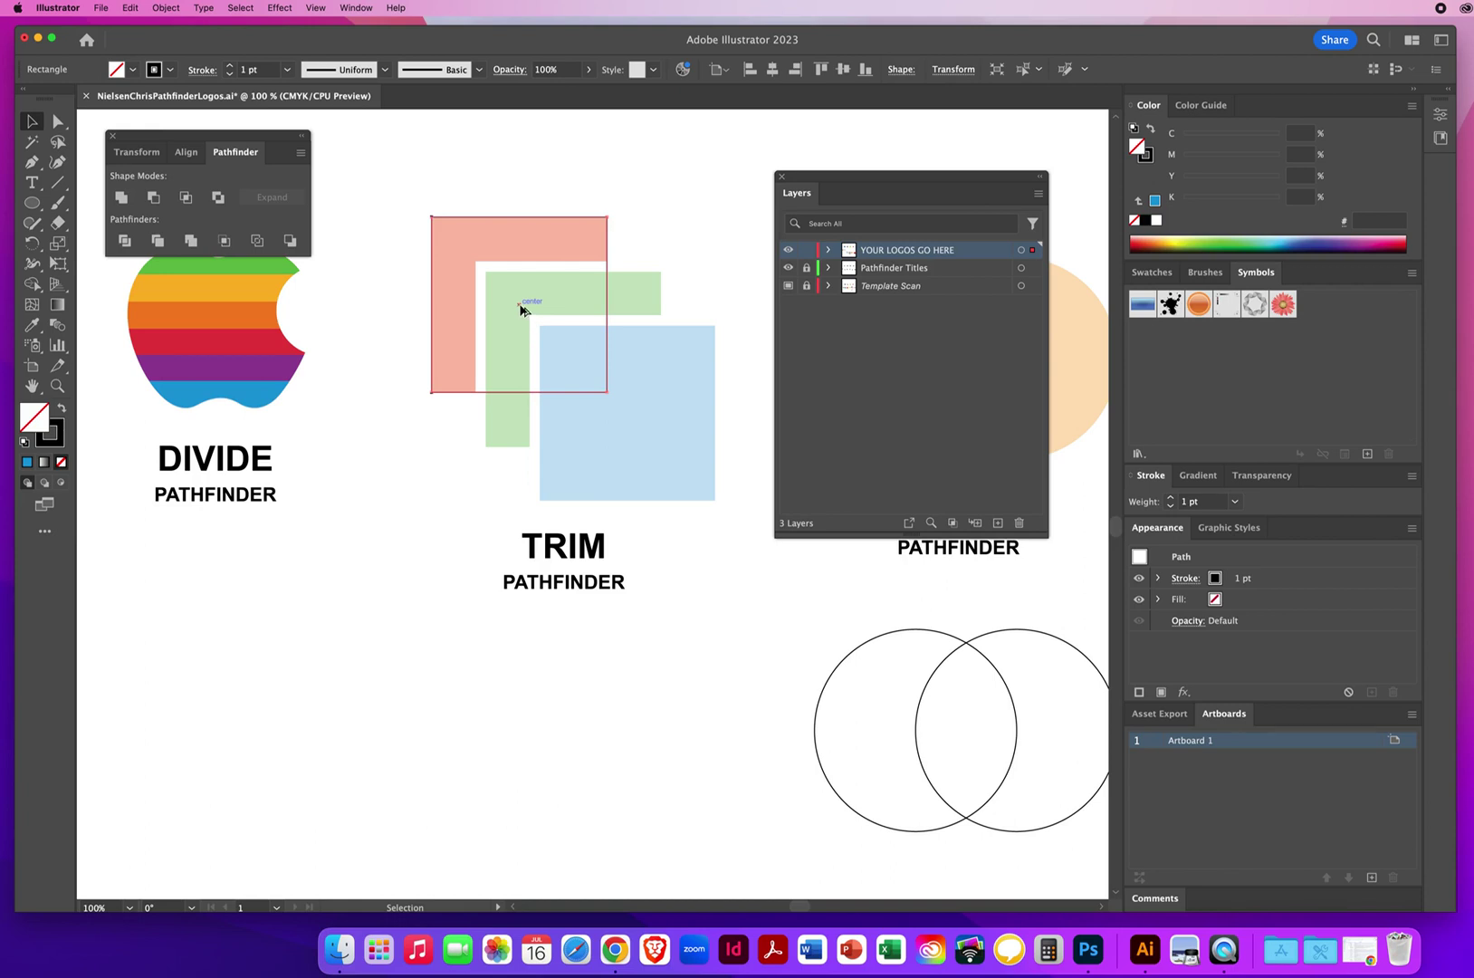
drag(520, 303, 574, 364)
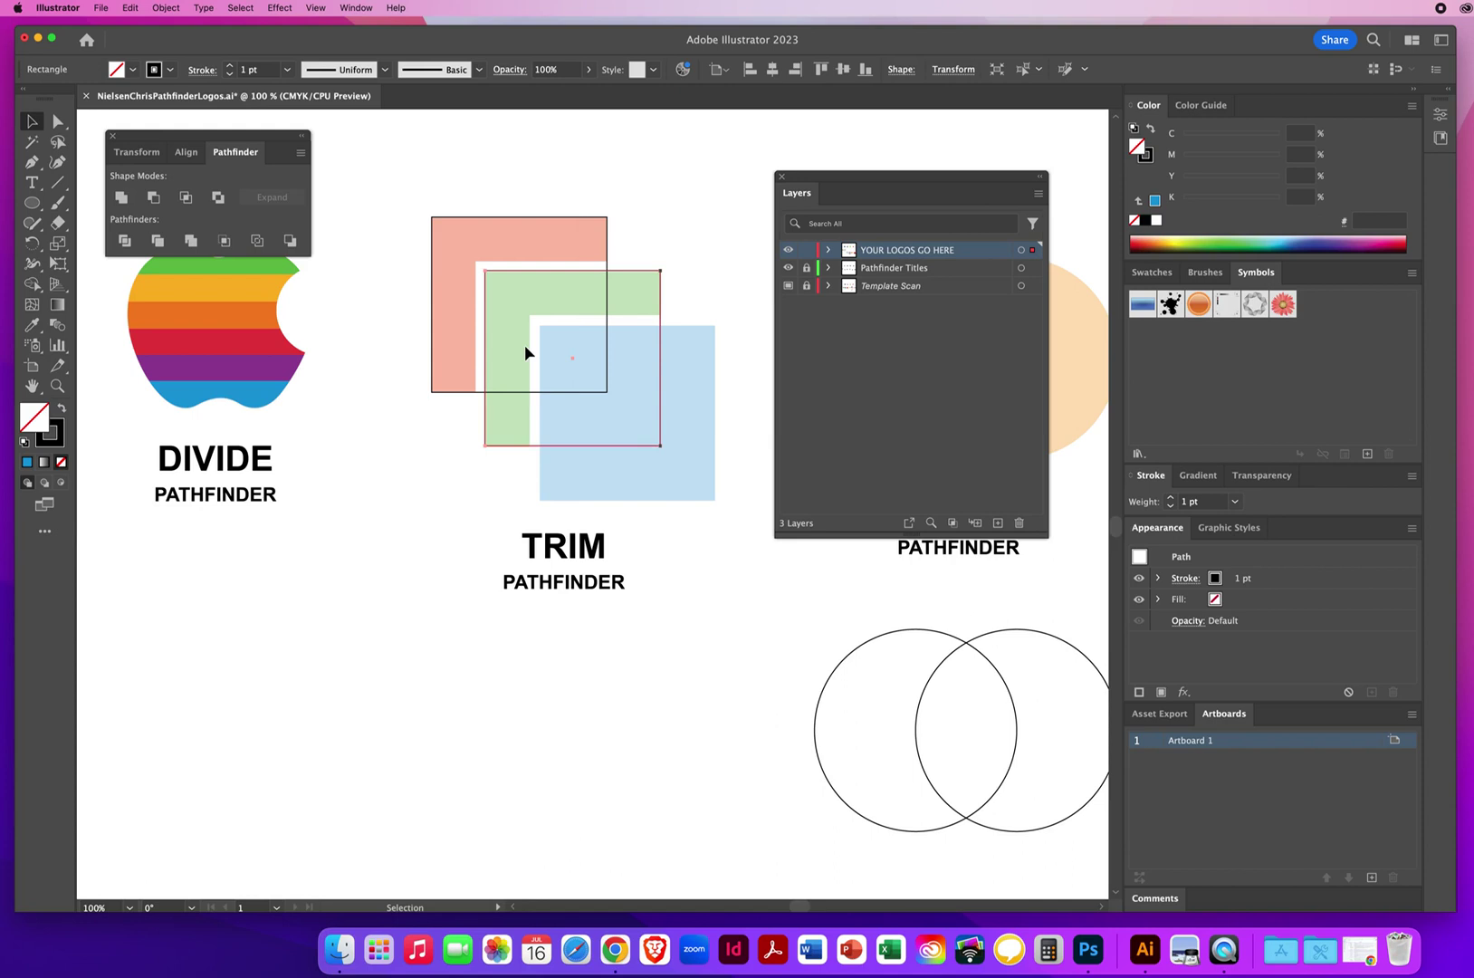
key(Down)
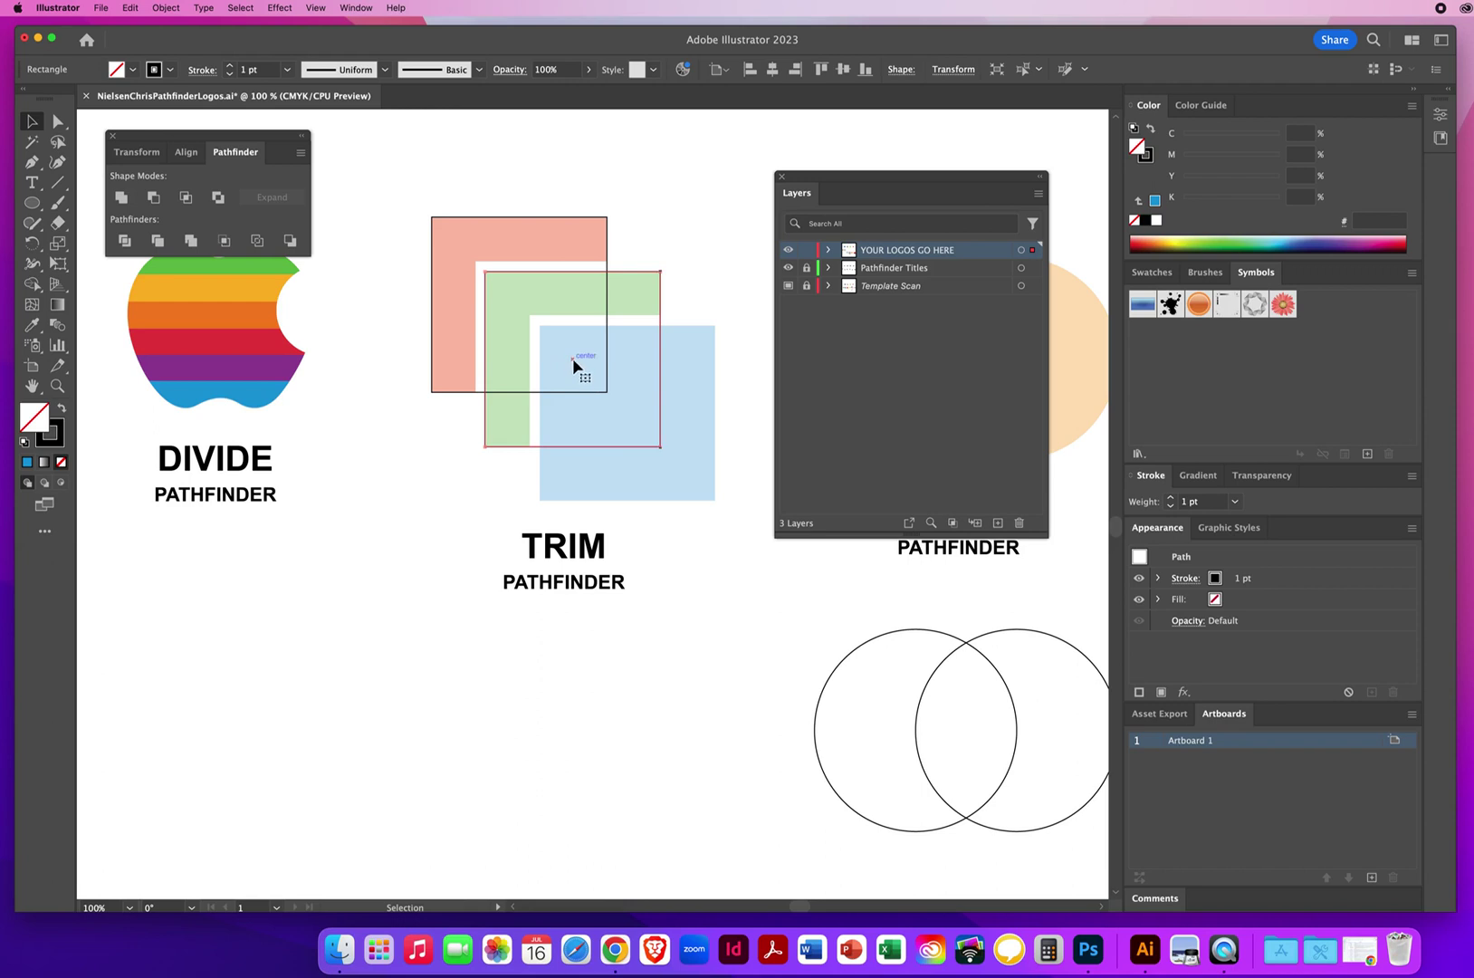
Step: Duplicate the green shape's outlined square onto the blue TRIM template shape
drag(573, 359, 628, 418)
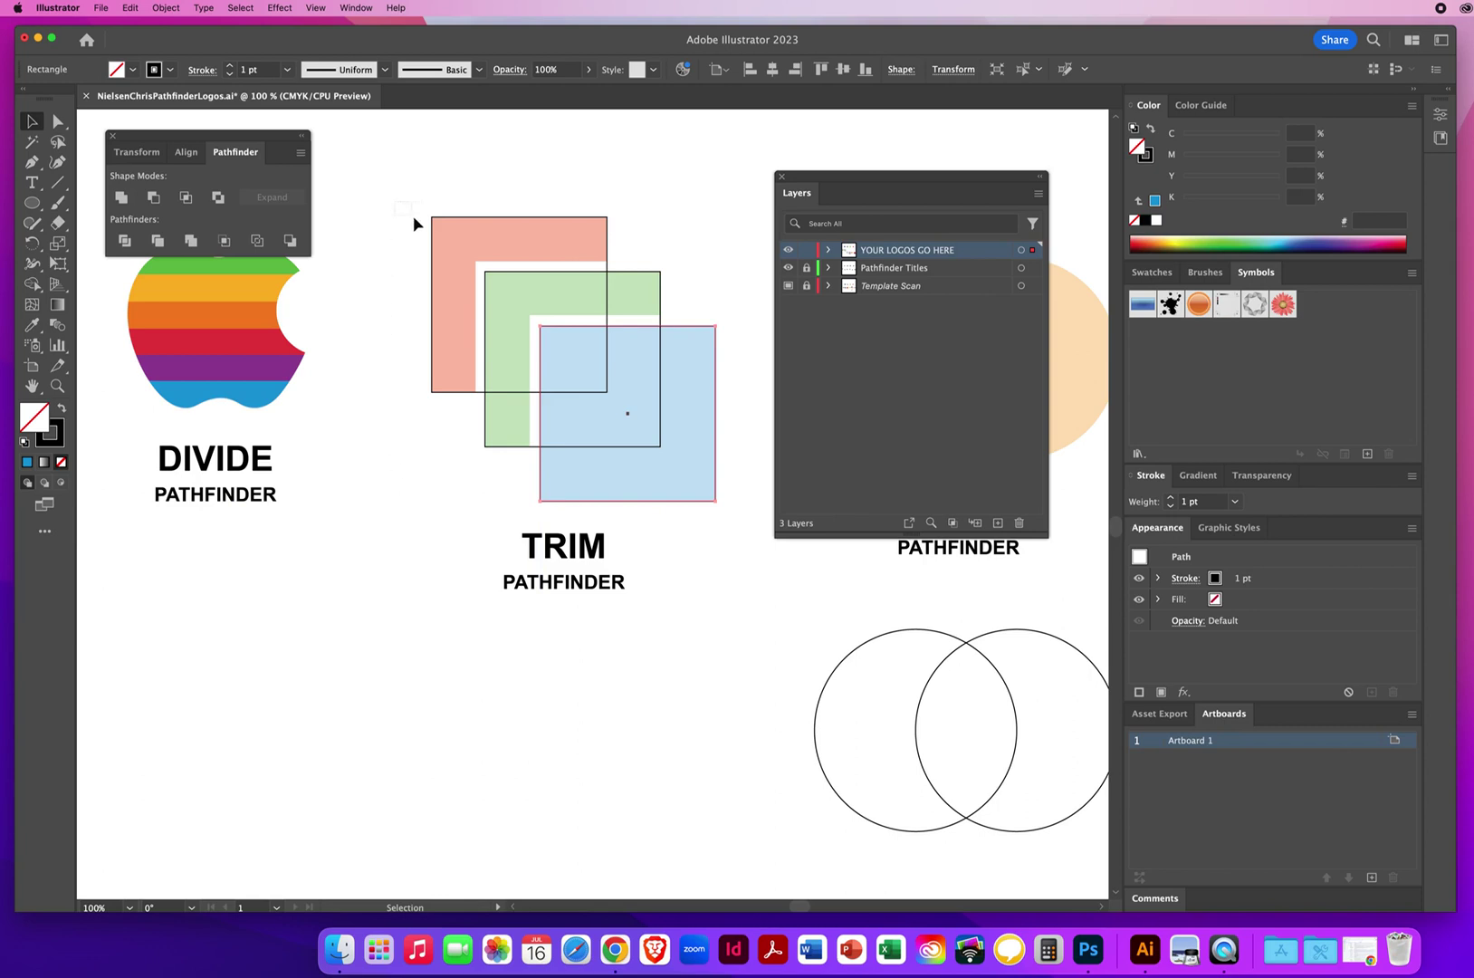
Step: Try to apply the Trim pathfinder to the three unfilled outlined squares
drag(472, 261, 543, 313)
drag(679, 435, 679, 435)
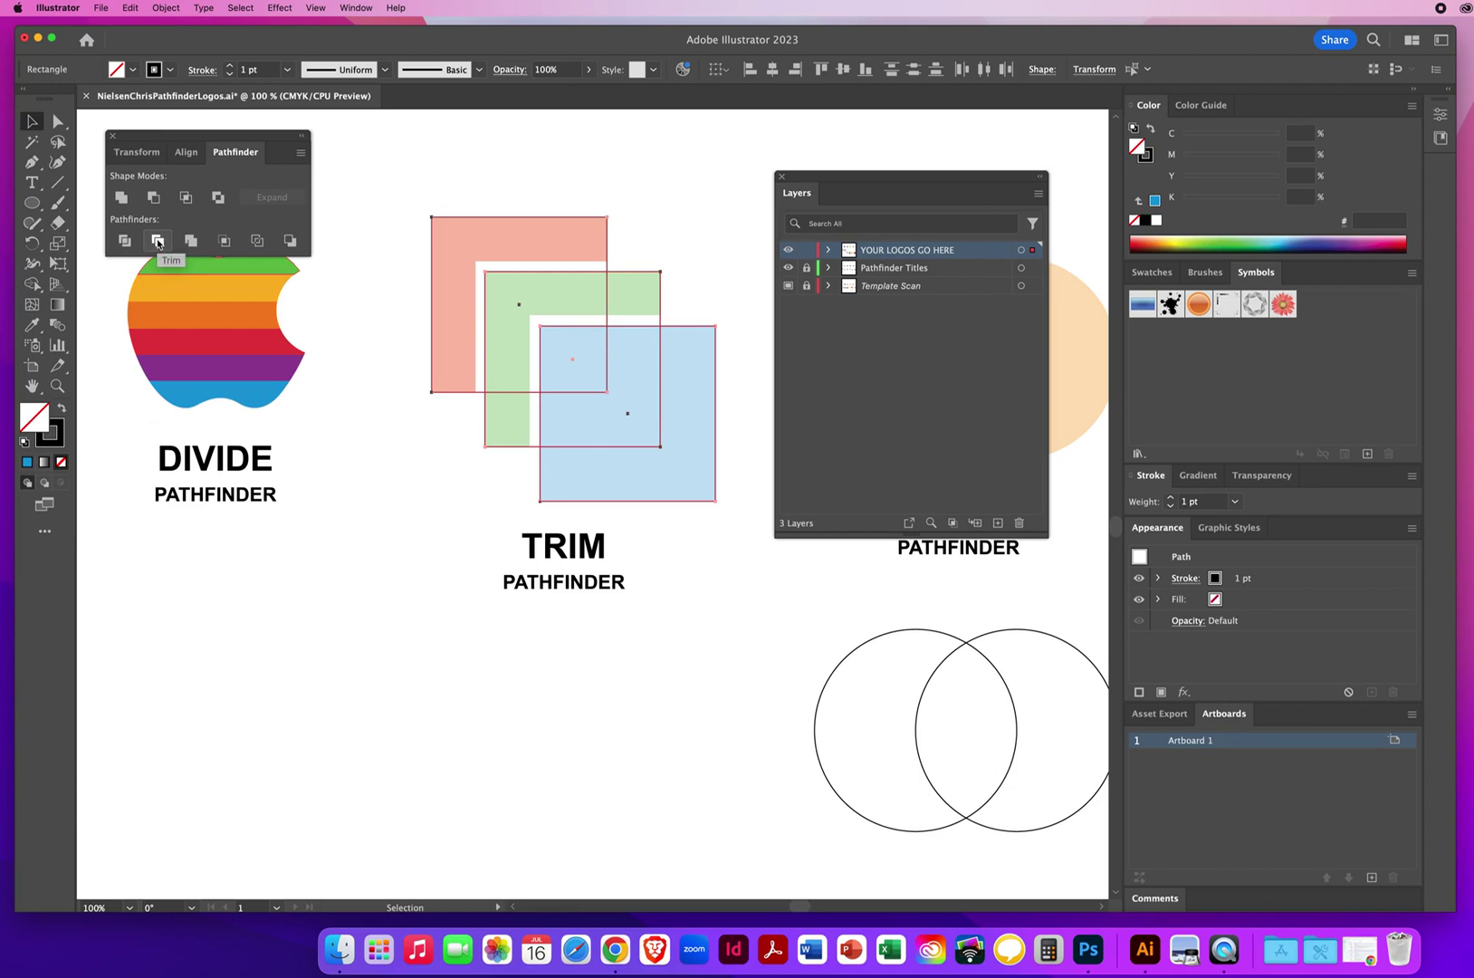
click(158, 241)
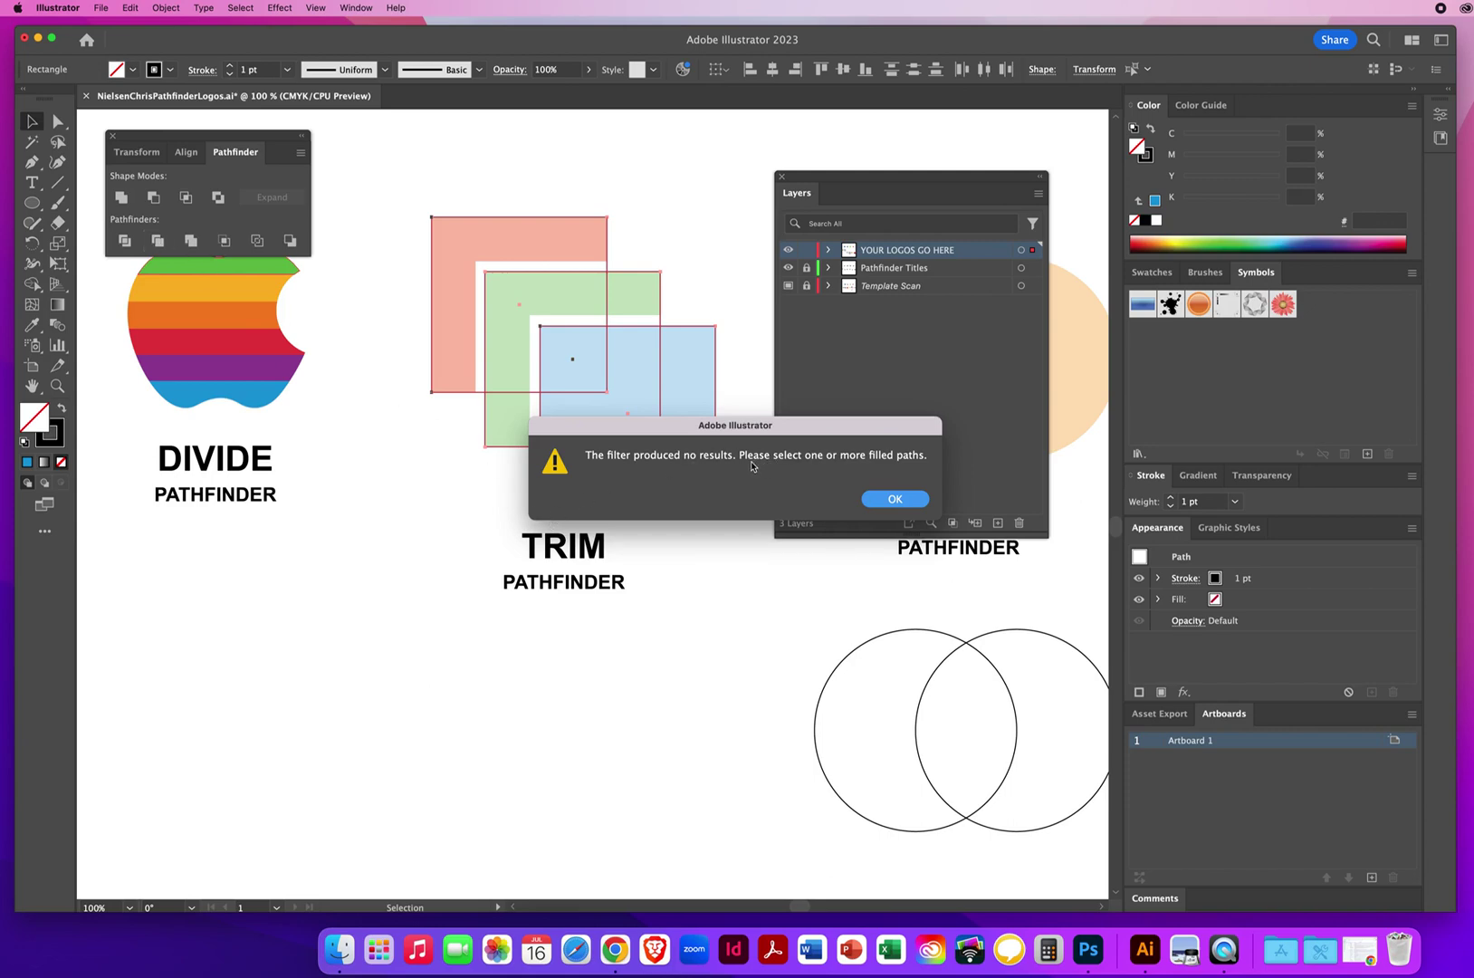
click(889, 499)
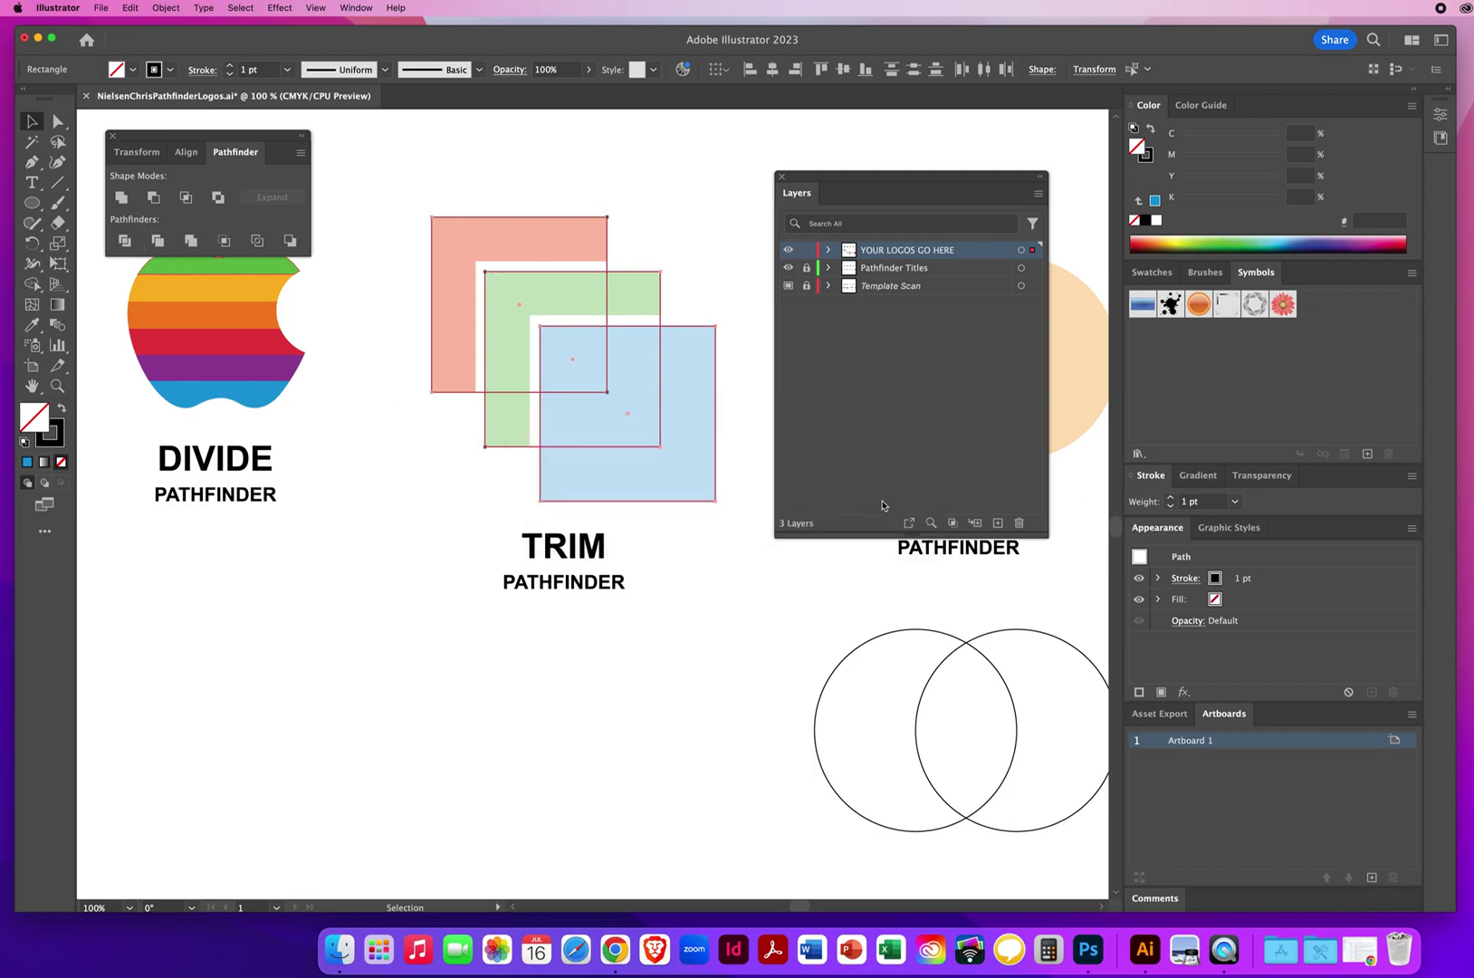
click(403, 512)
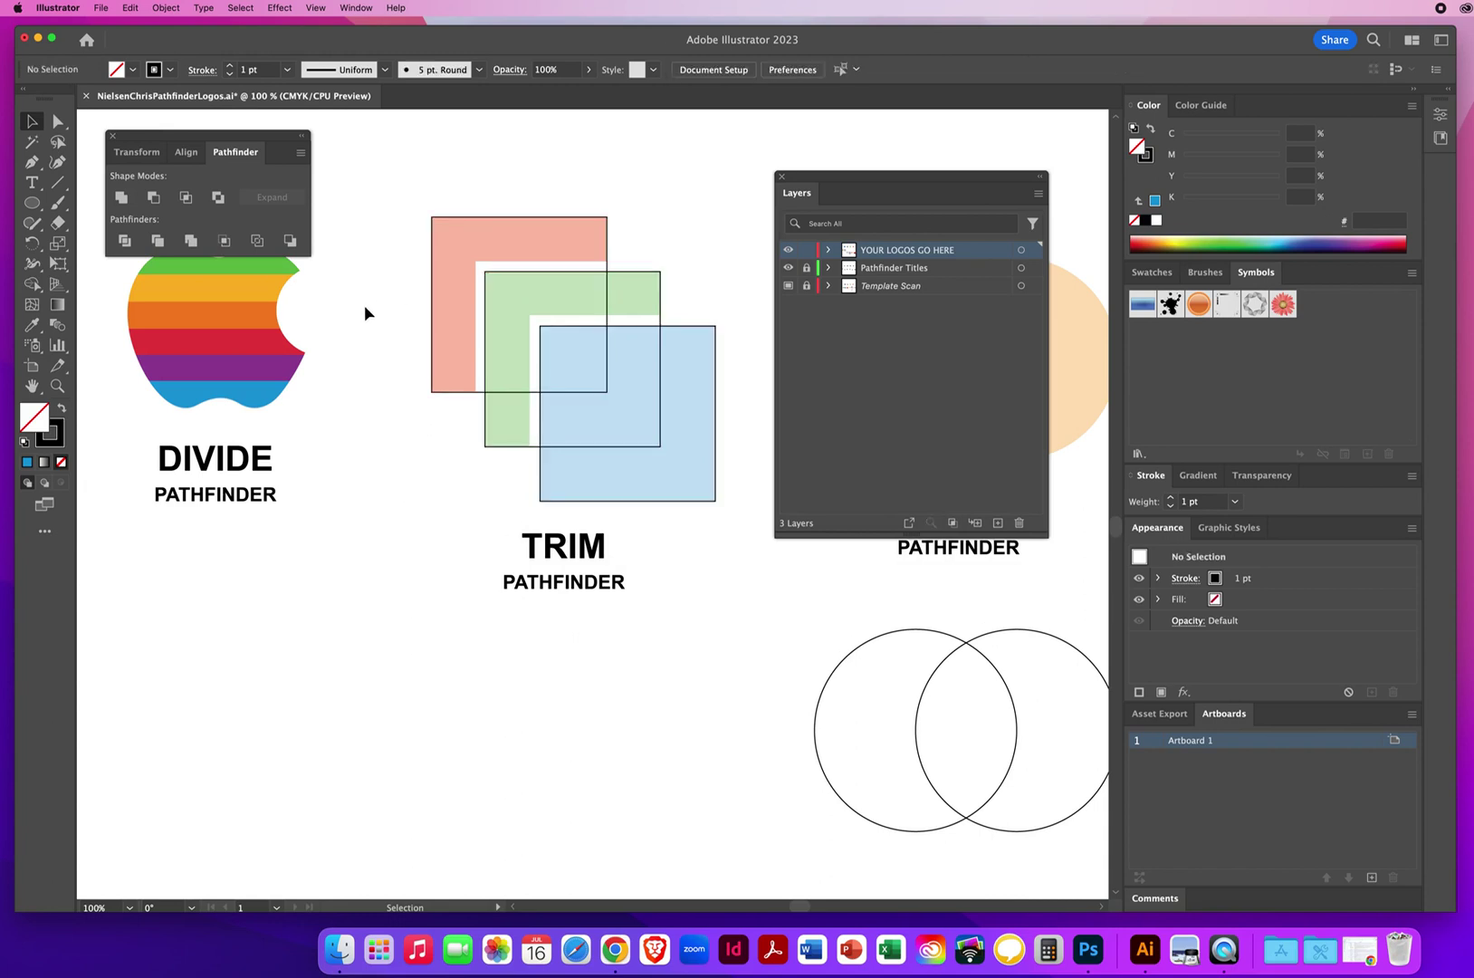
Step: Fill the three TRIM squares with the red, green and blue sampled from the template beneath each one
click(452, 229)
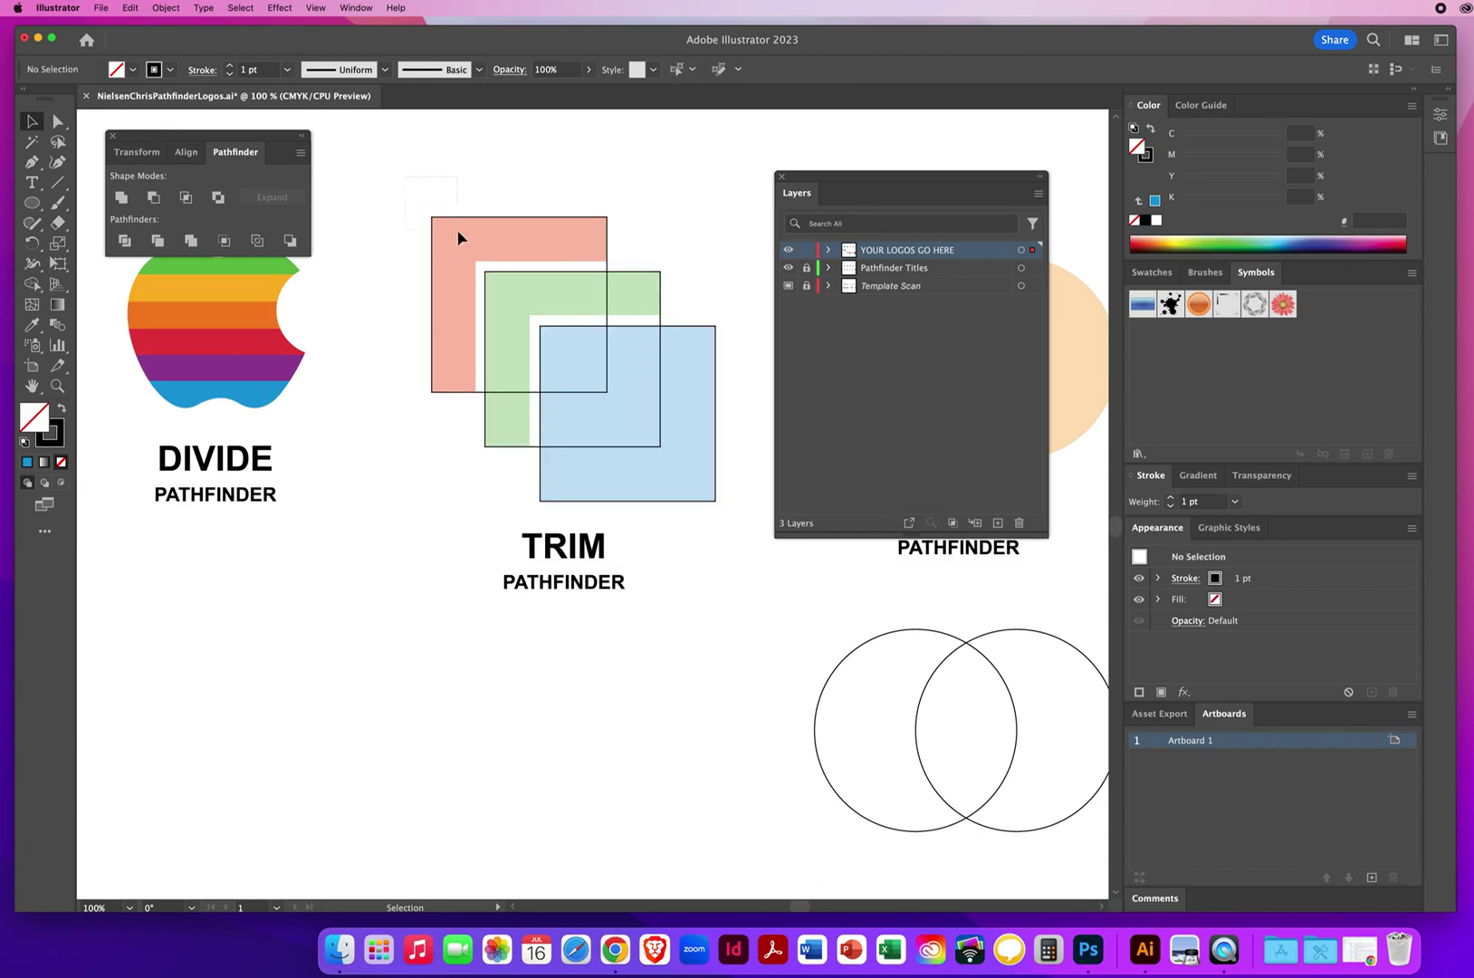
click(31, 326)
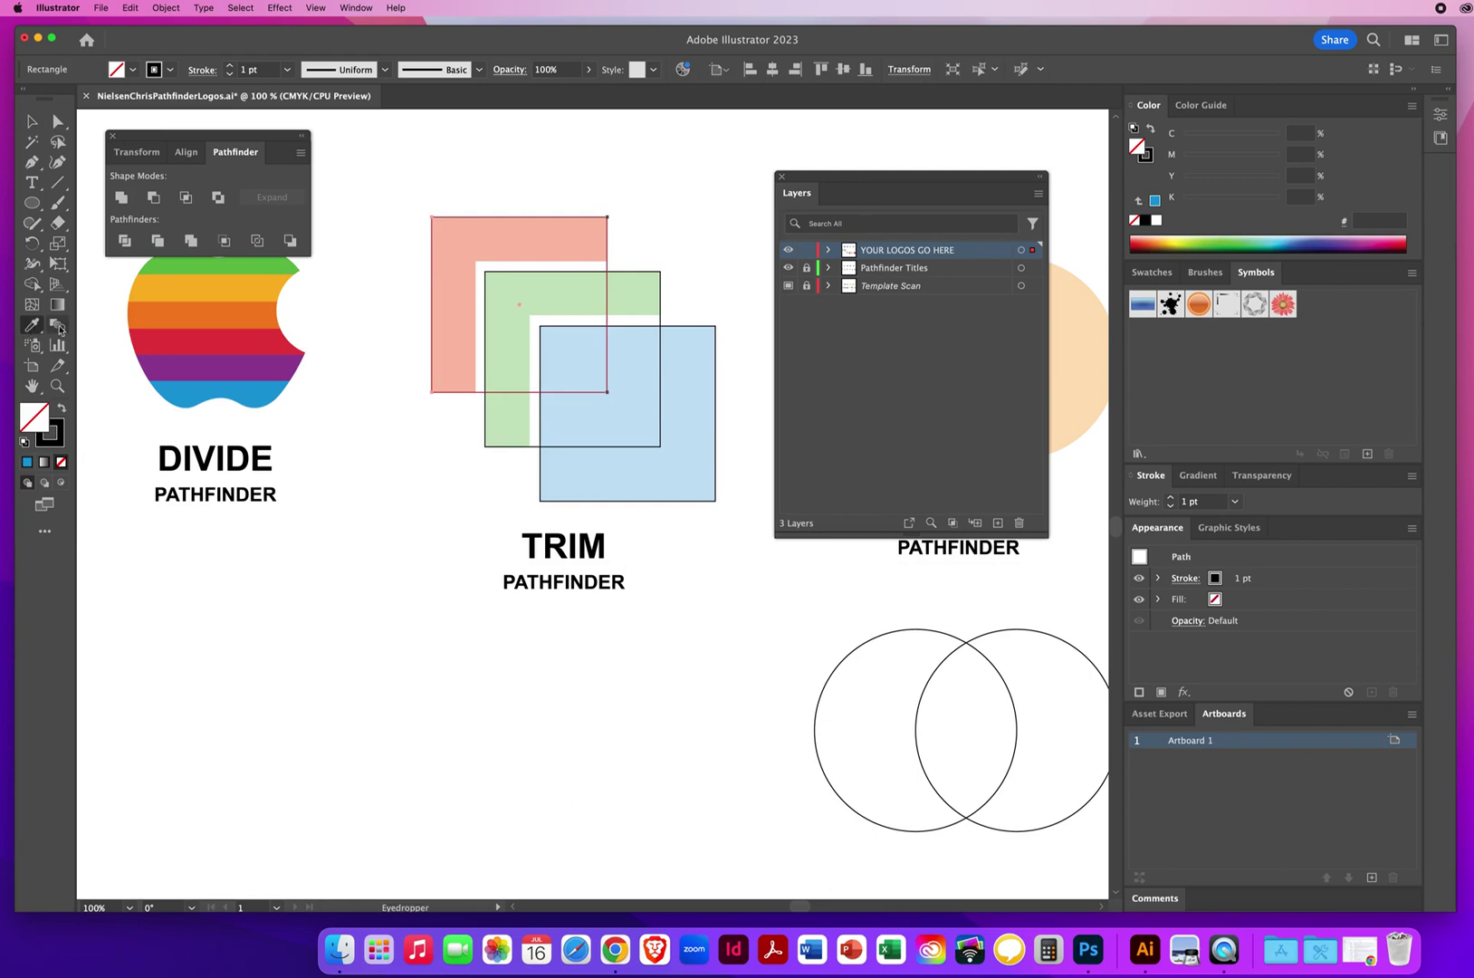
click(463, 236)
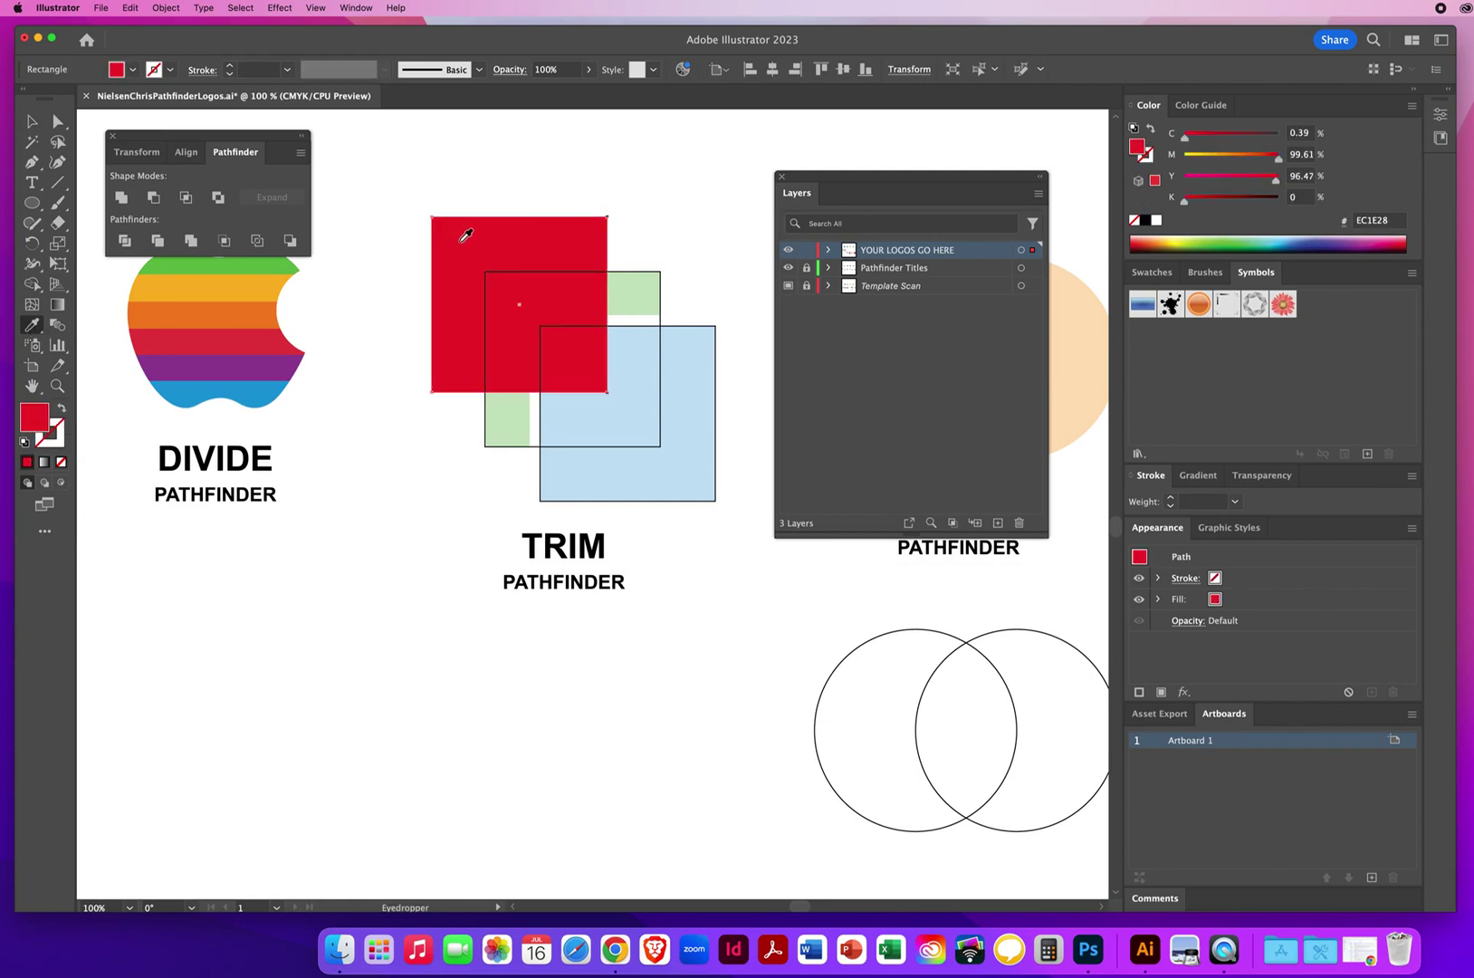
key(v)
click(641, 287)
key(i)
click(641, 288)
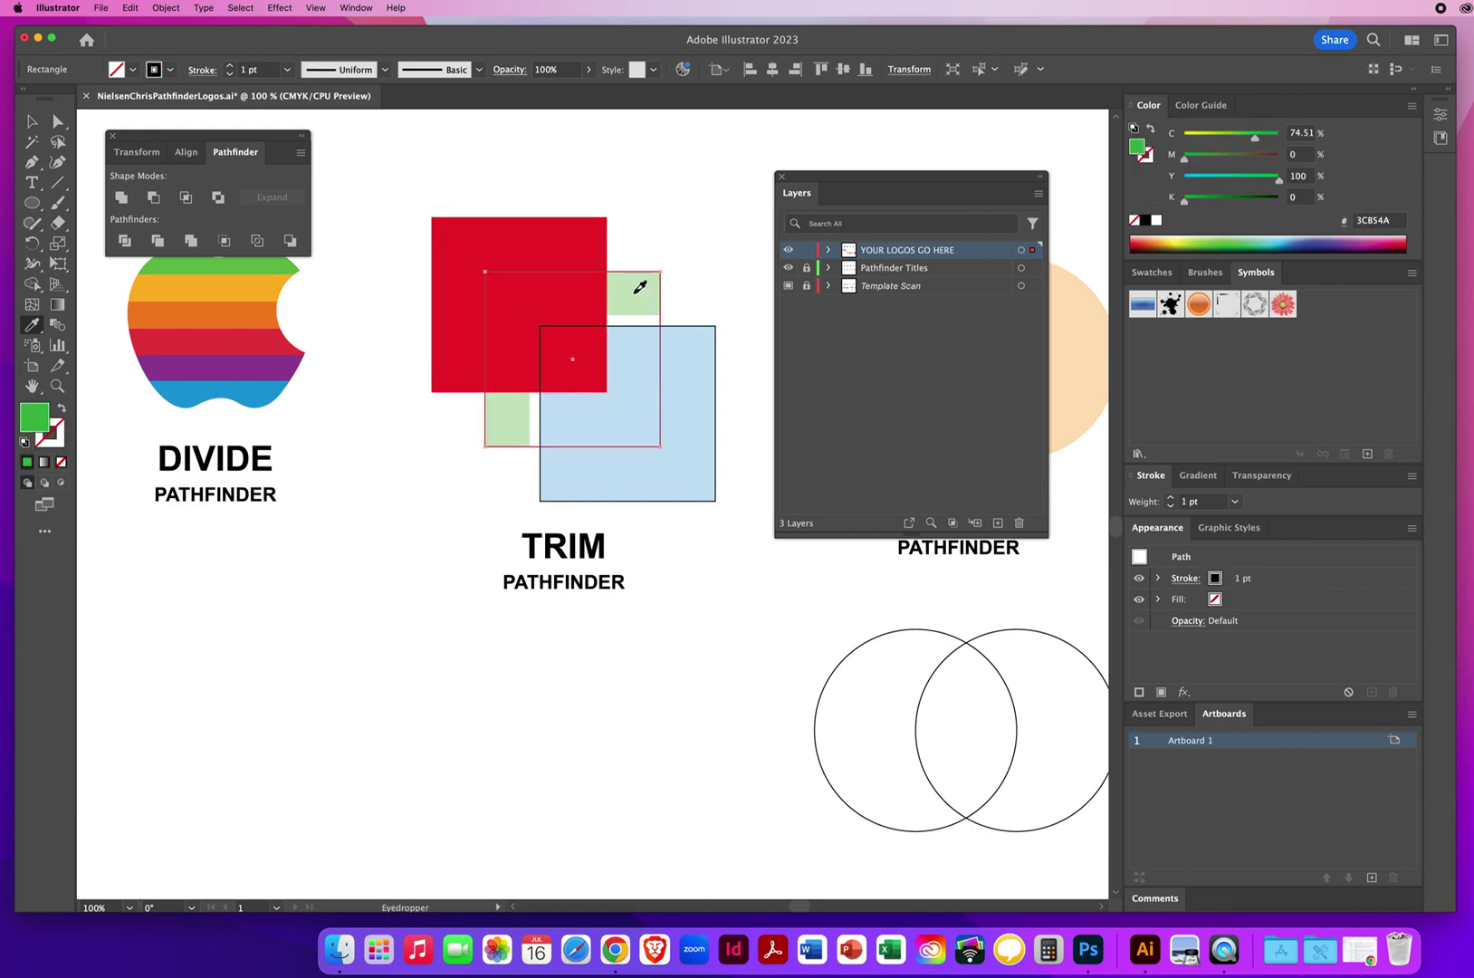
key(v)
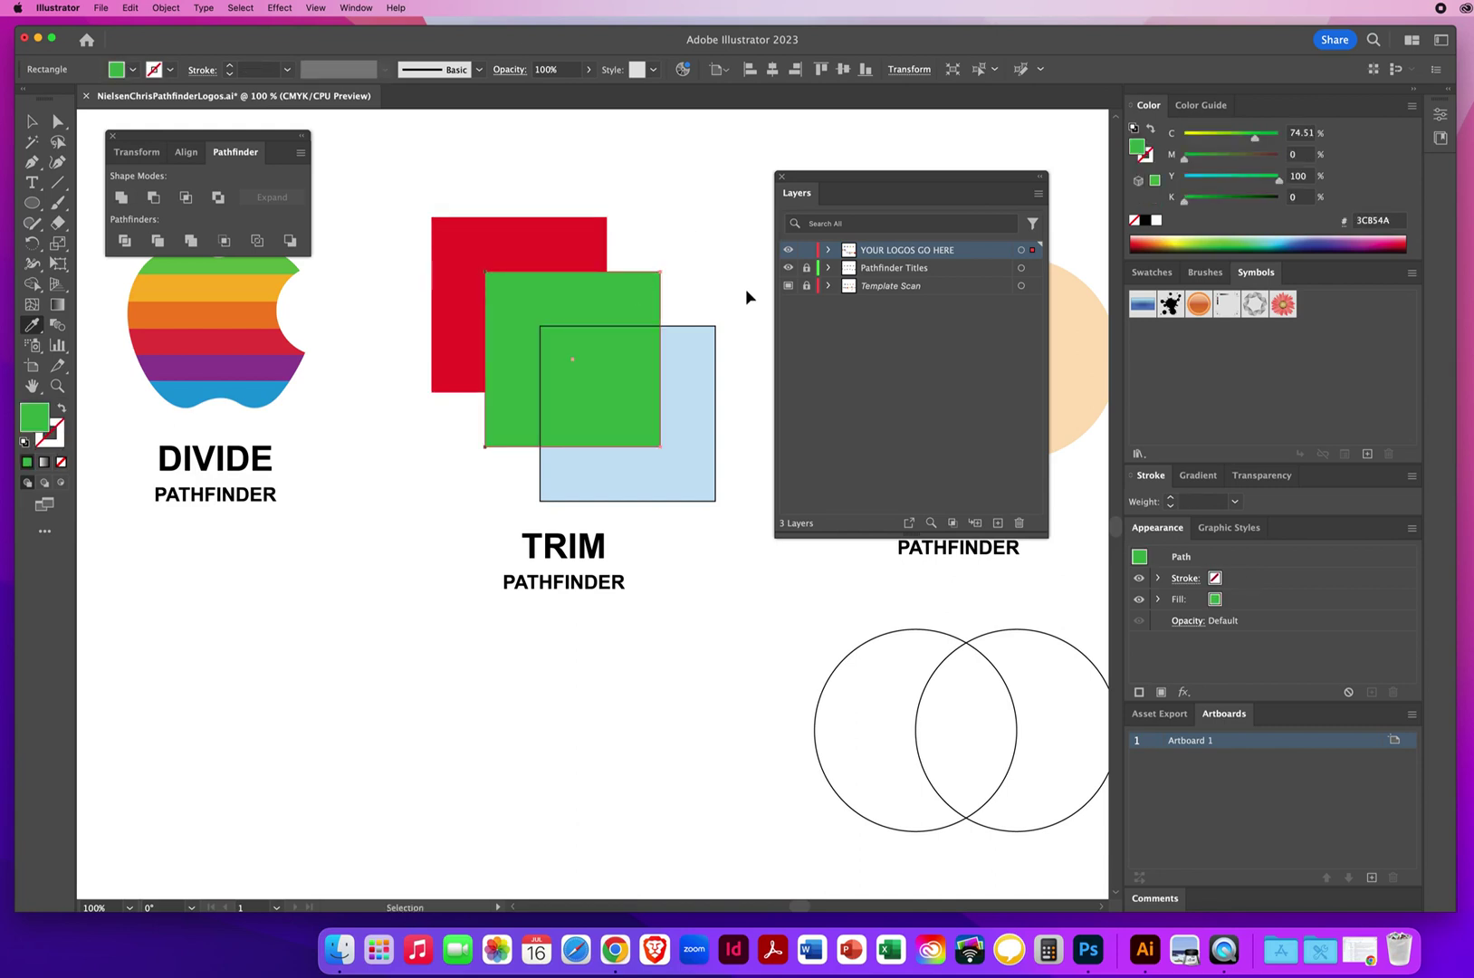
click(684, 369)
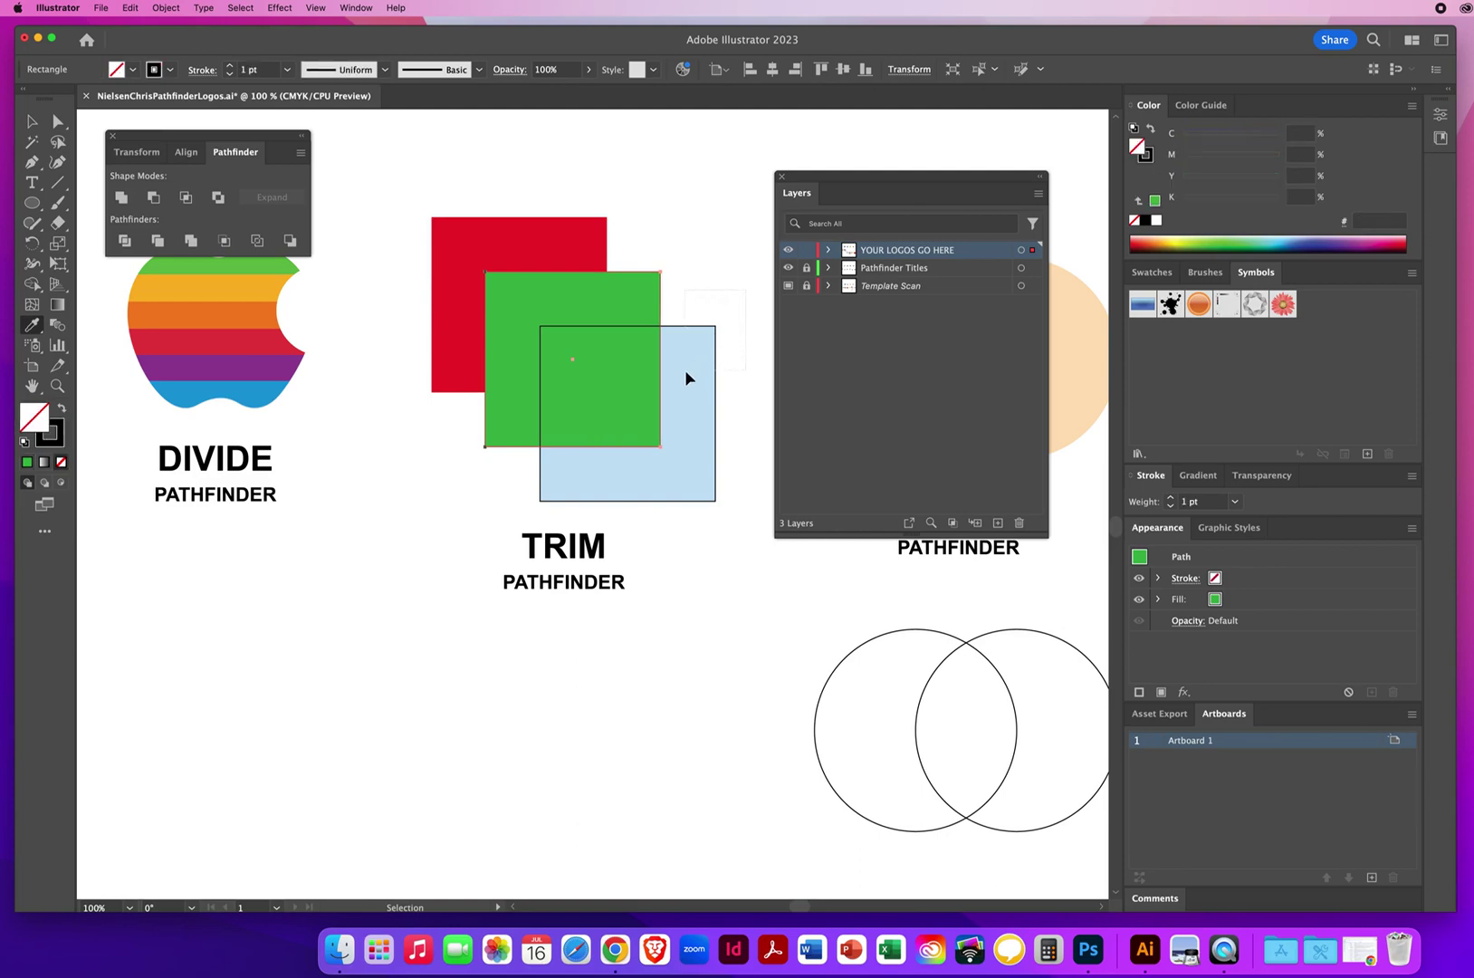
key(i)
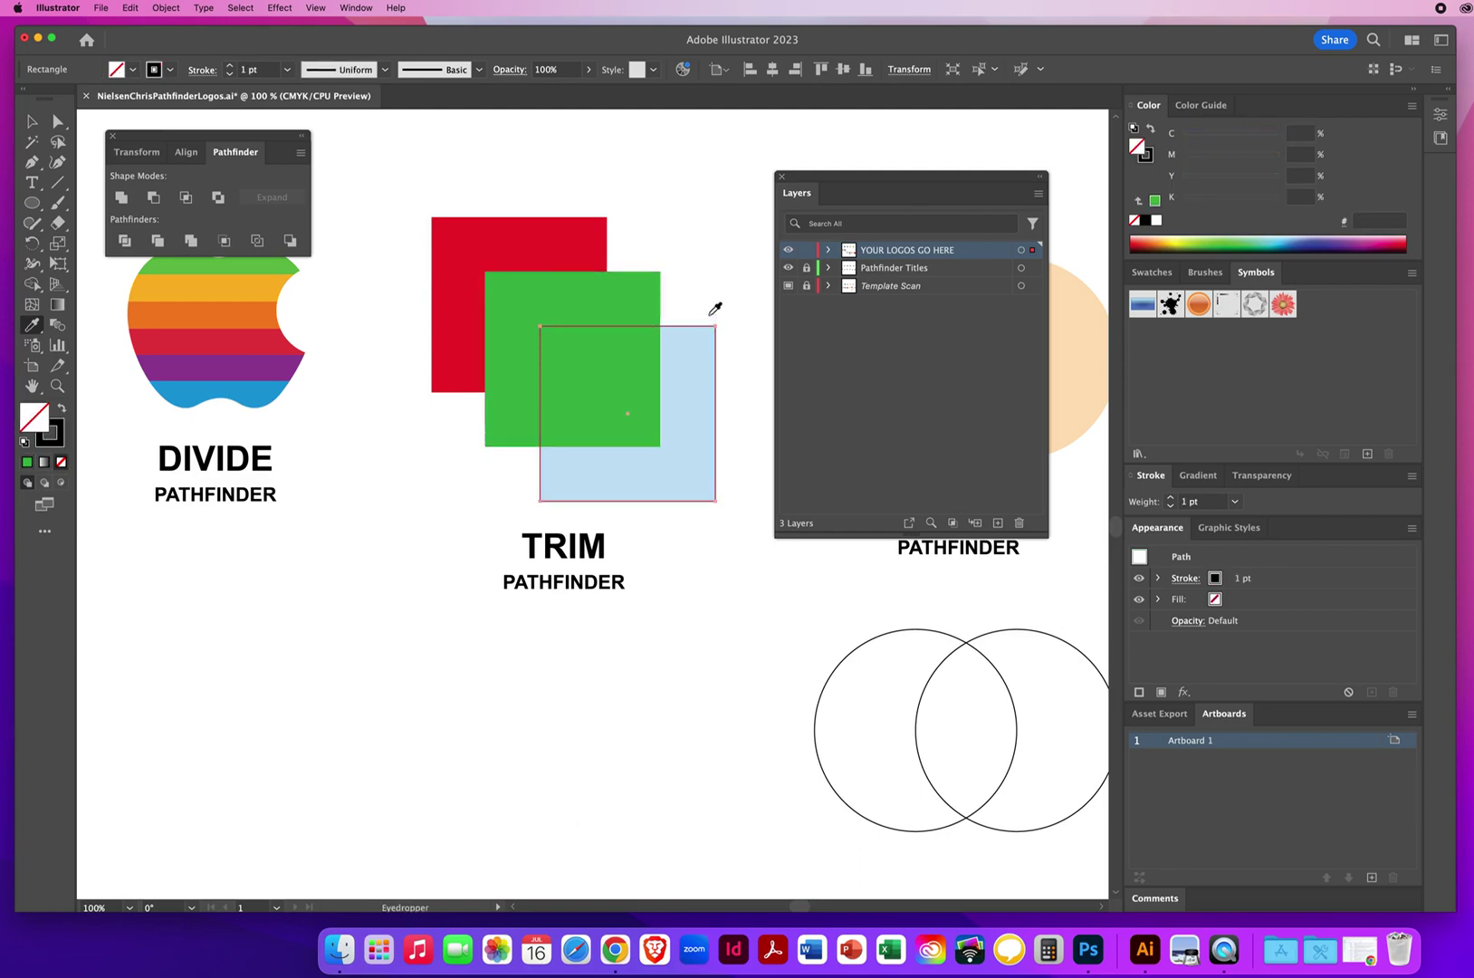
click(689, 391)
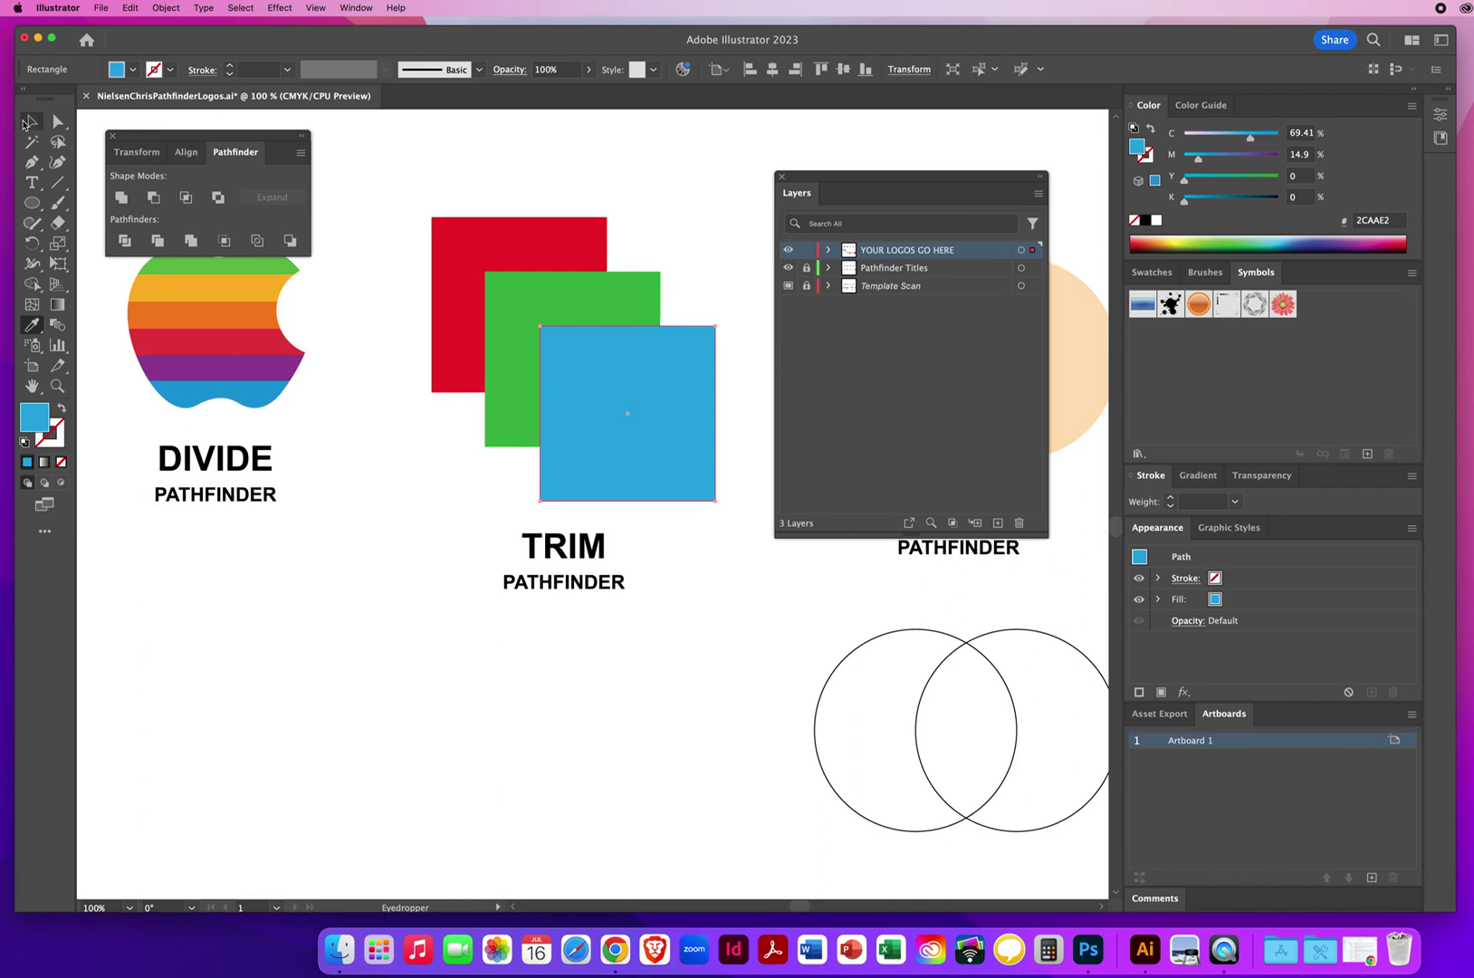
Step: Apply the Trim pathfinder to the three filled squares together and deselect the result
click(32, 121)
drag(401, 196, 639, 441)
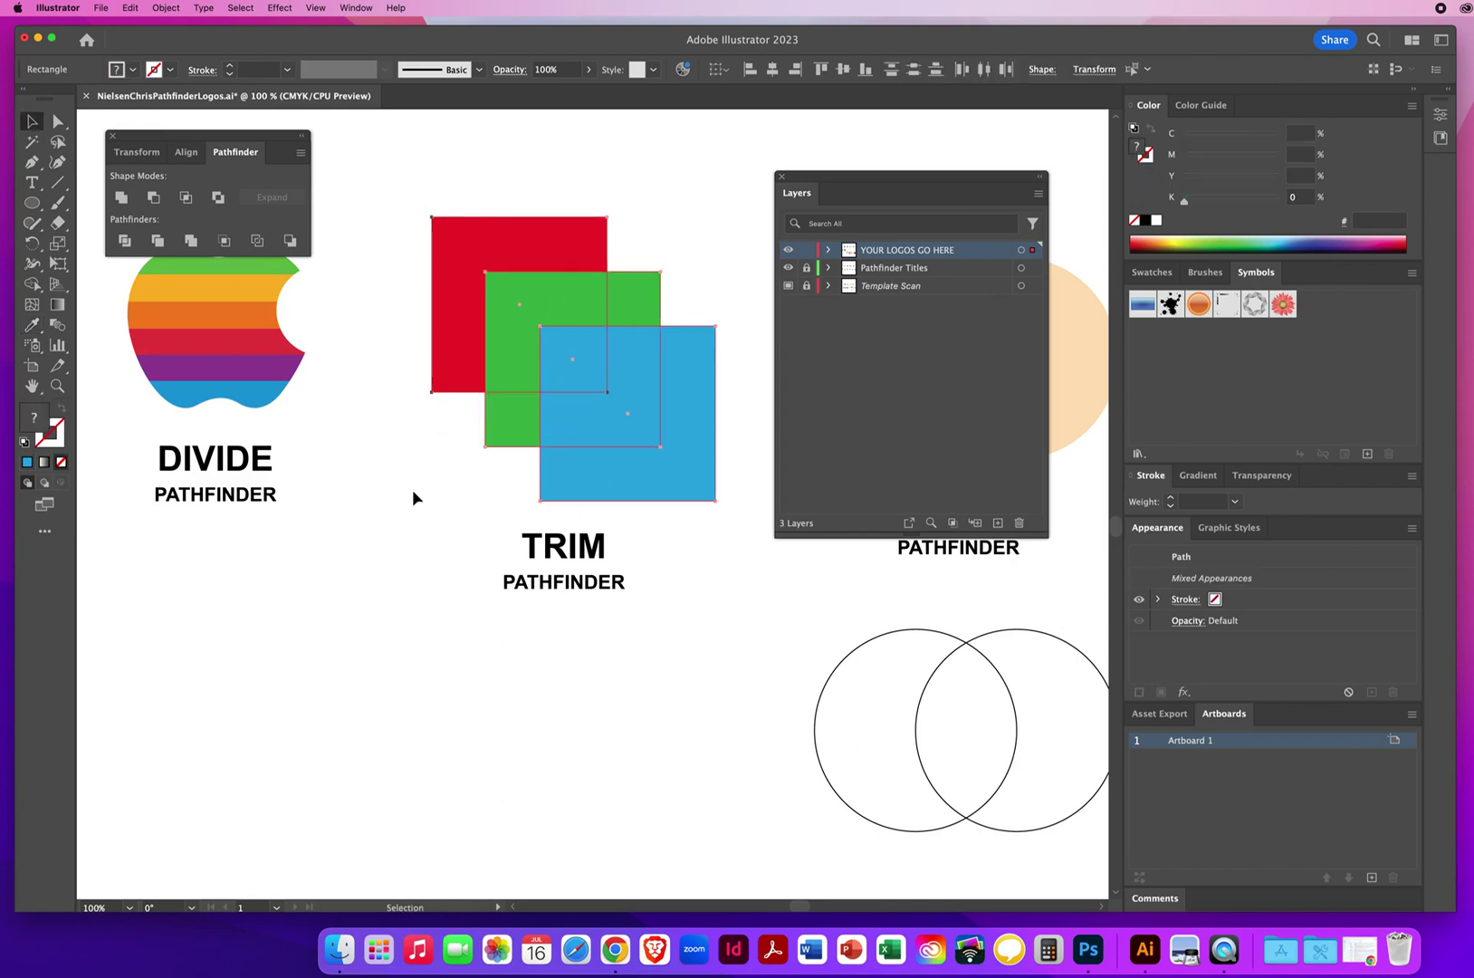
click(158, 242)
click(405, 574)
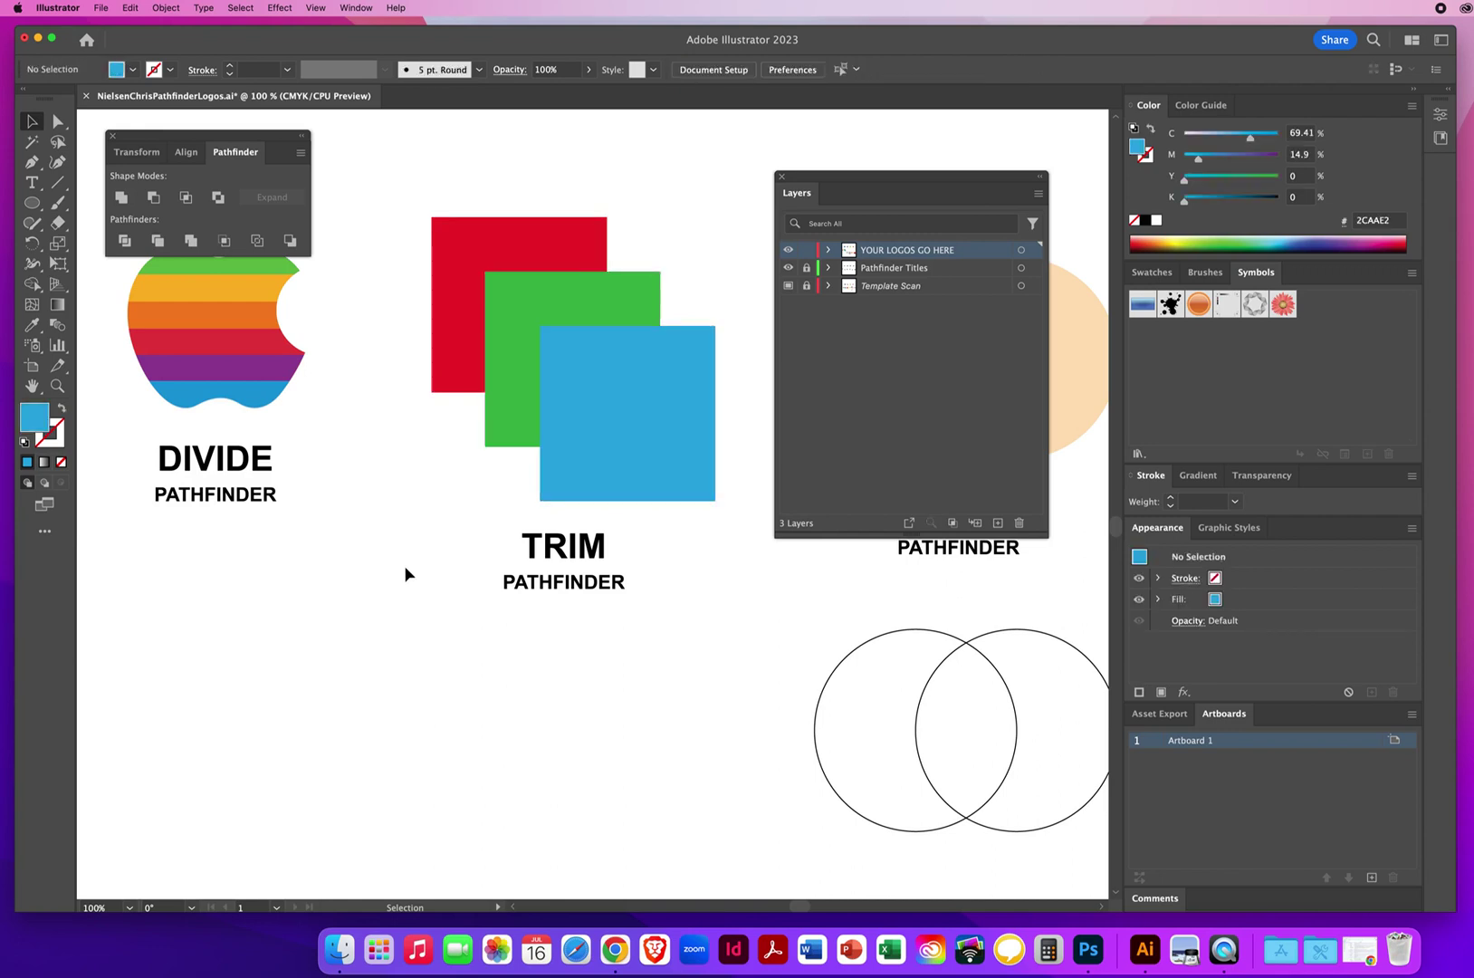
Step: Ungroup the trimmed squares and deselect them
click(589, 435)
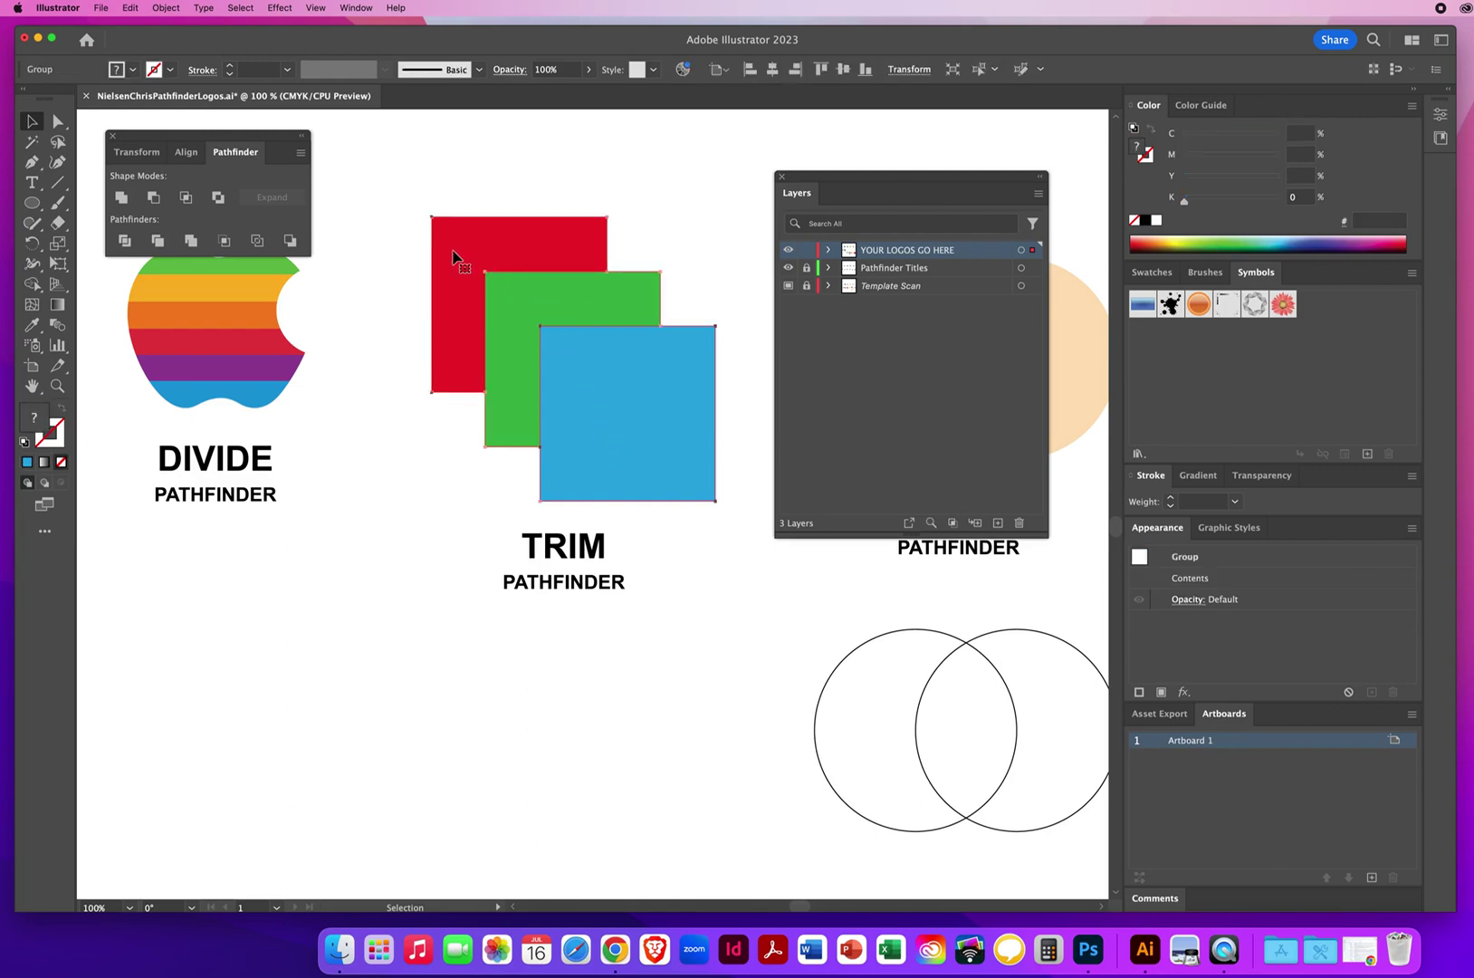
click(166, 9)
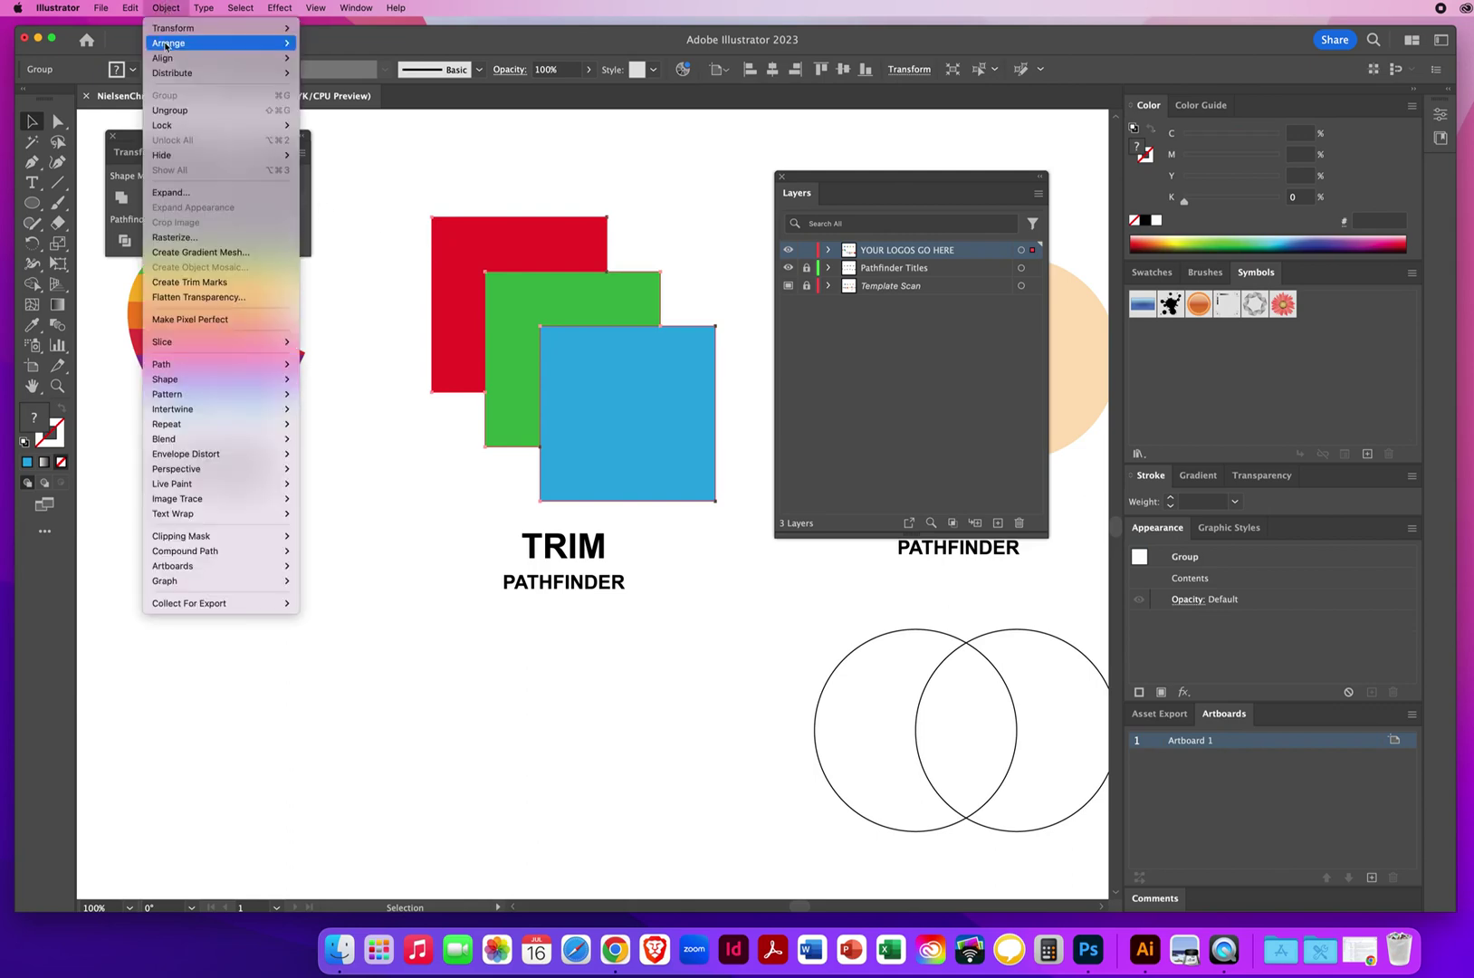
click(169, 110)
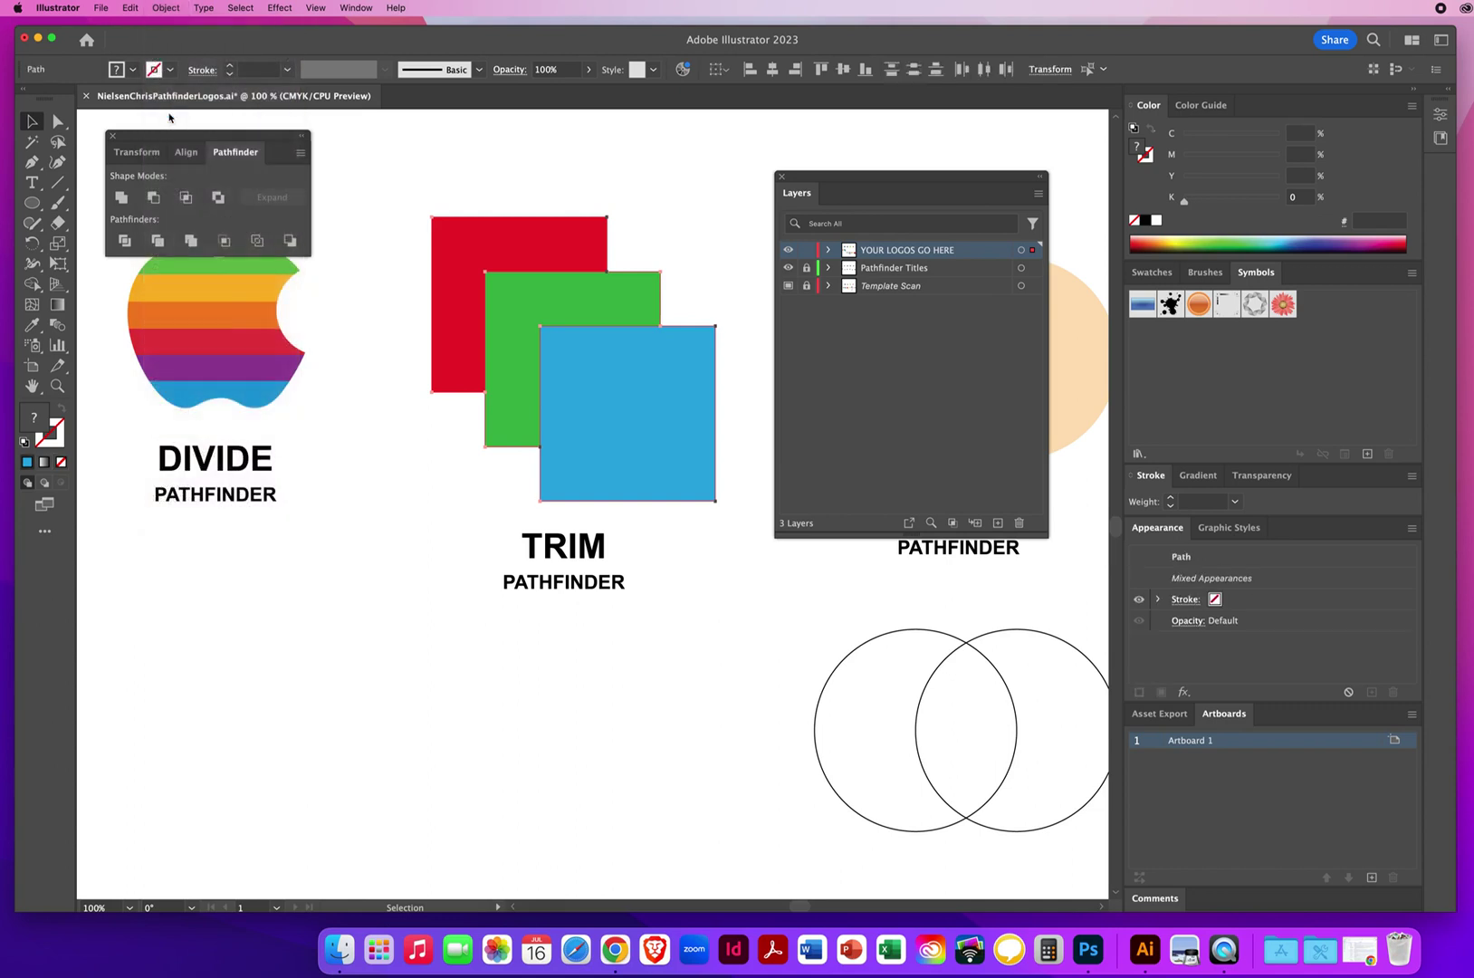
click(379, 581)
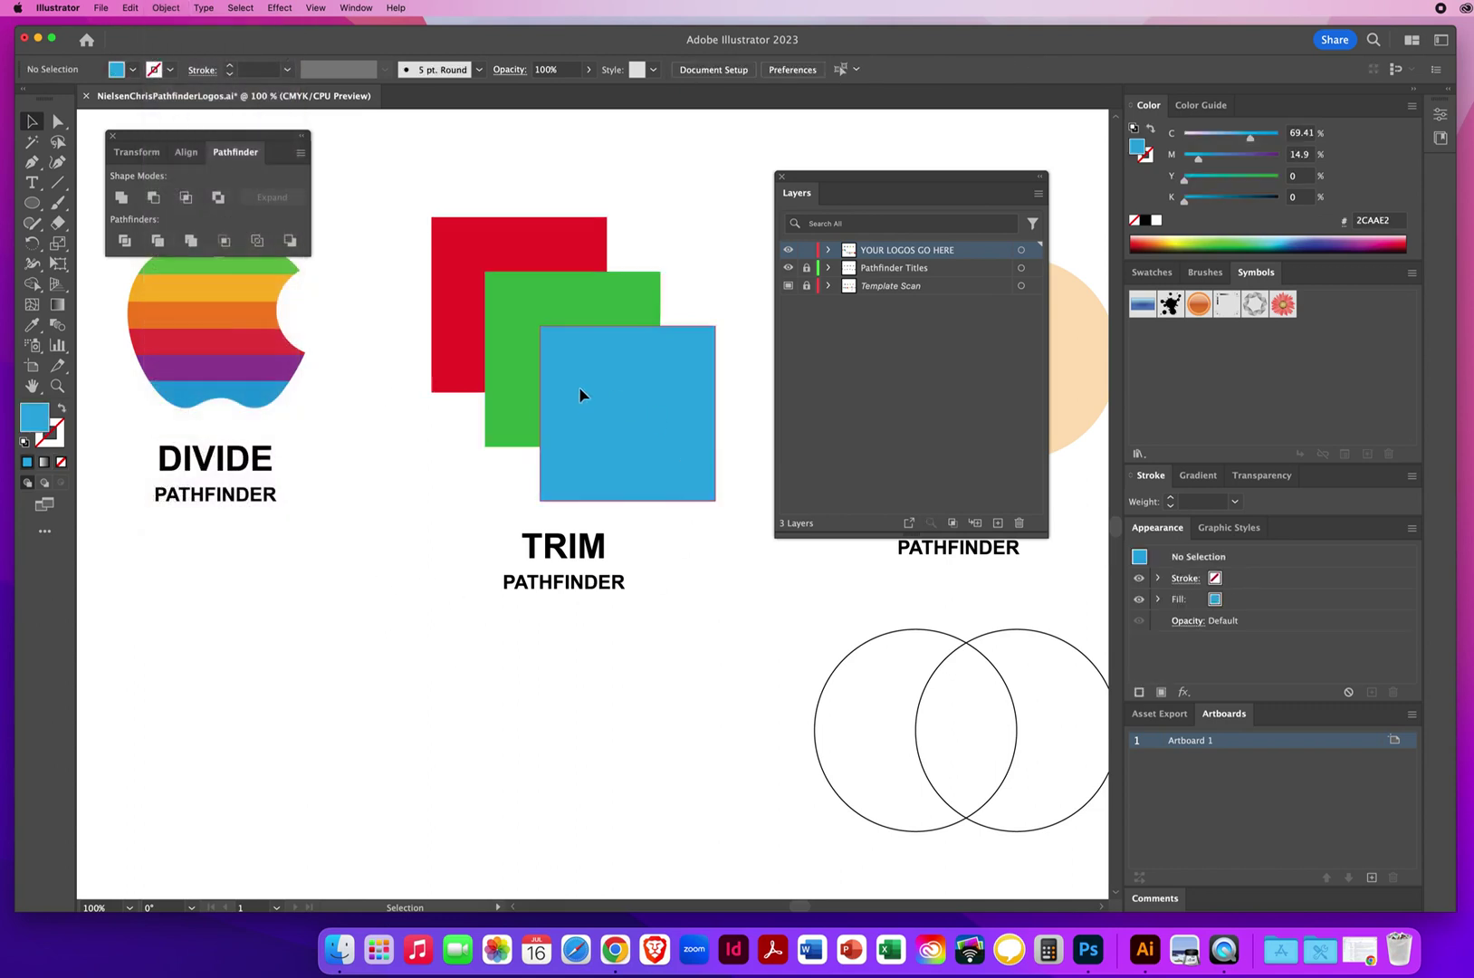
Step: Pull the trimmed pieces apart, offsetting the blue and green ones down to the right and the red one up to the left
drag(578, 389, 602, 408)
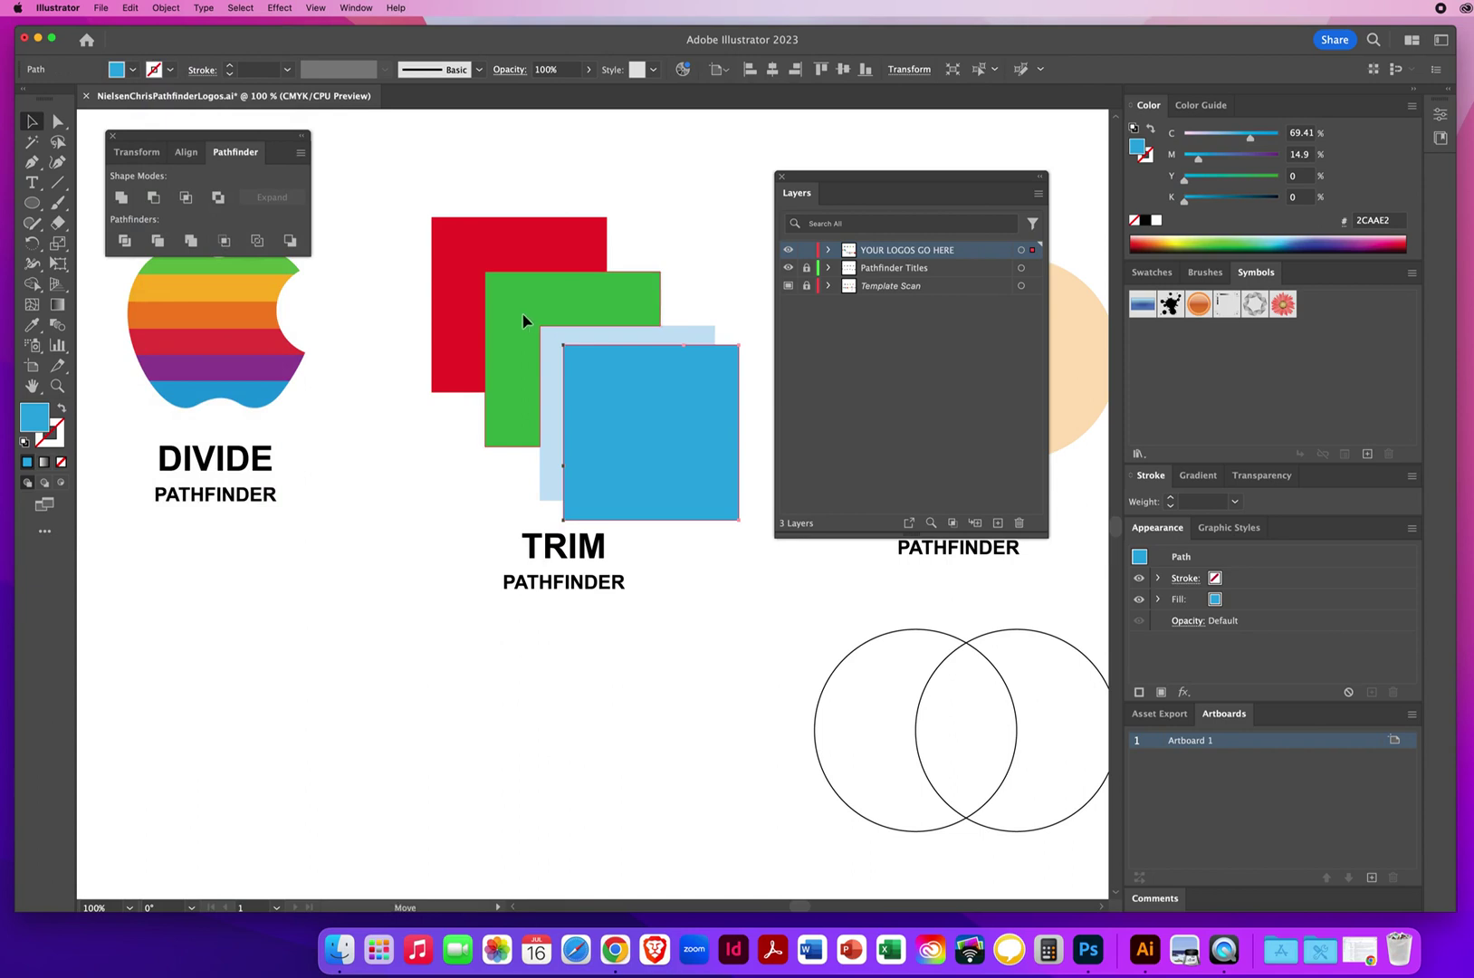
drag(522, 315, 538, 333)
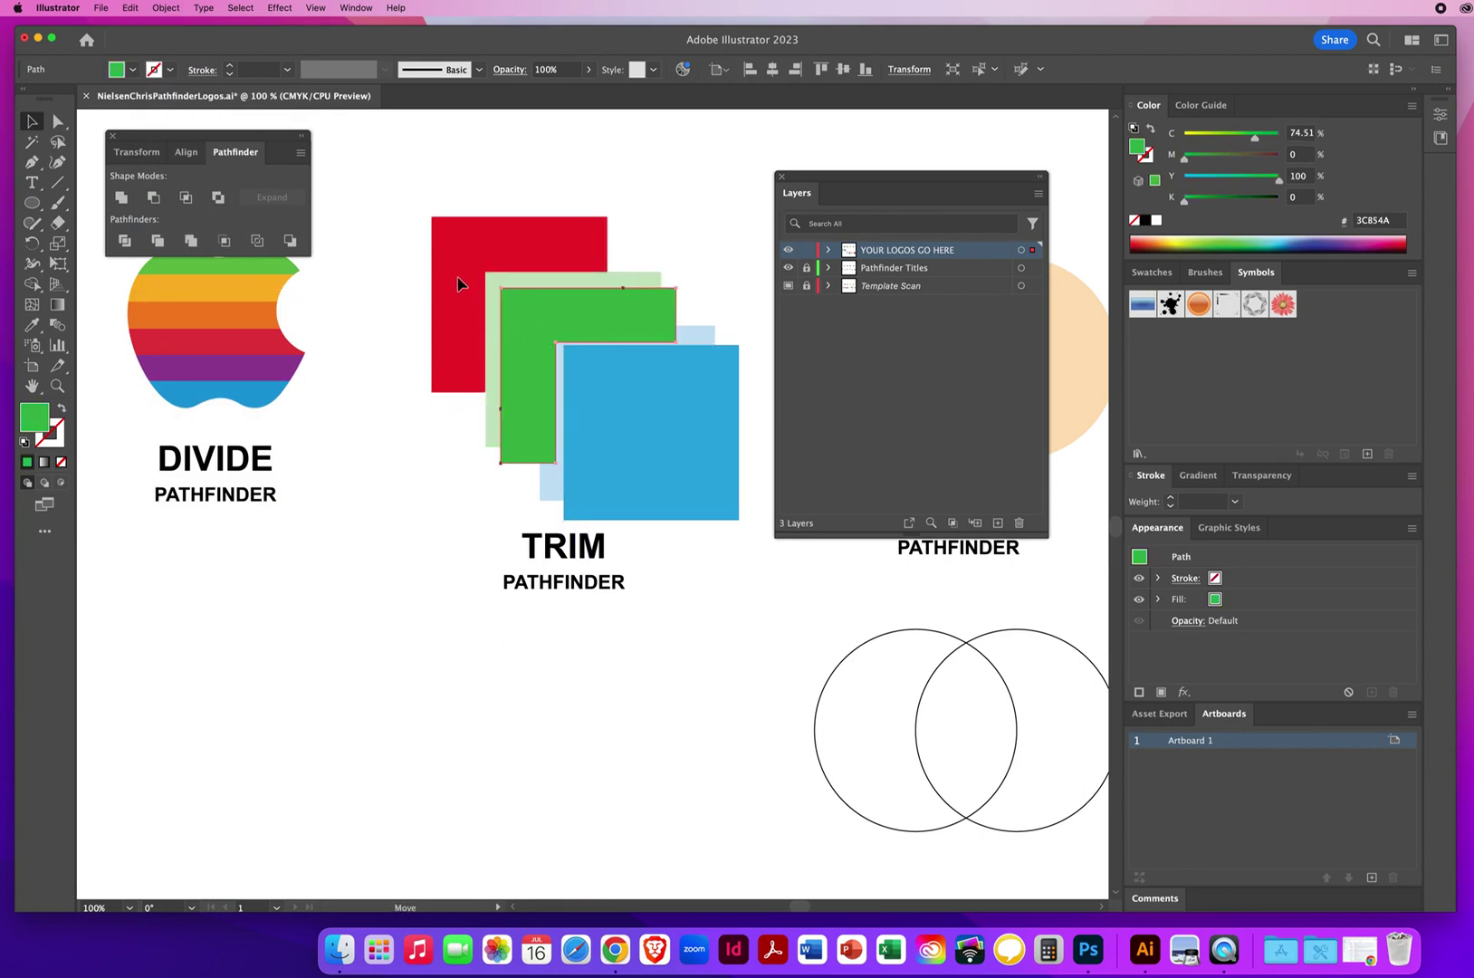
drag(454, 284, 438, 264)
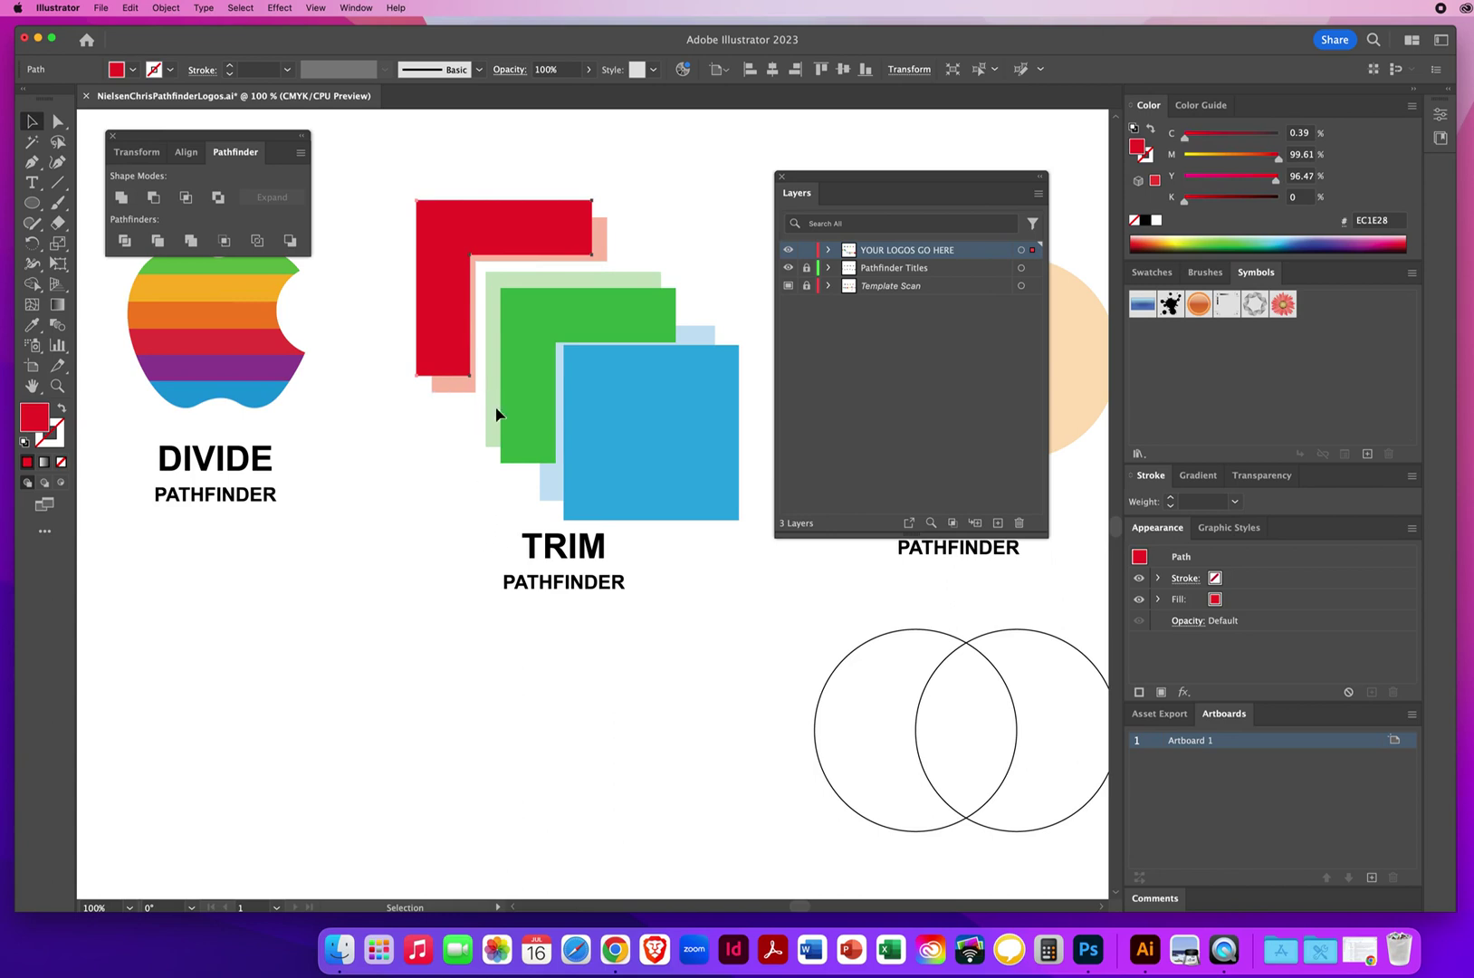
Step: Hide the Template Scan layer and move the green and blue pieces closer to leave even white gaps between the shapes
click(788, 286)
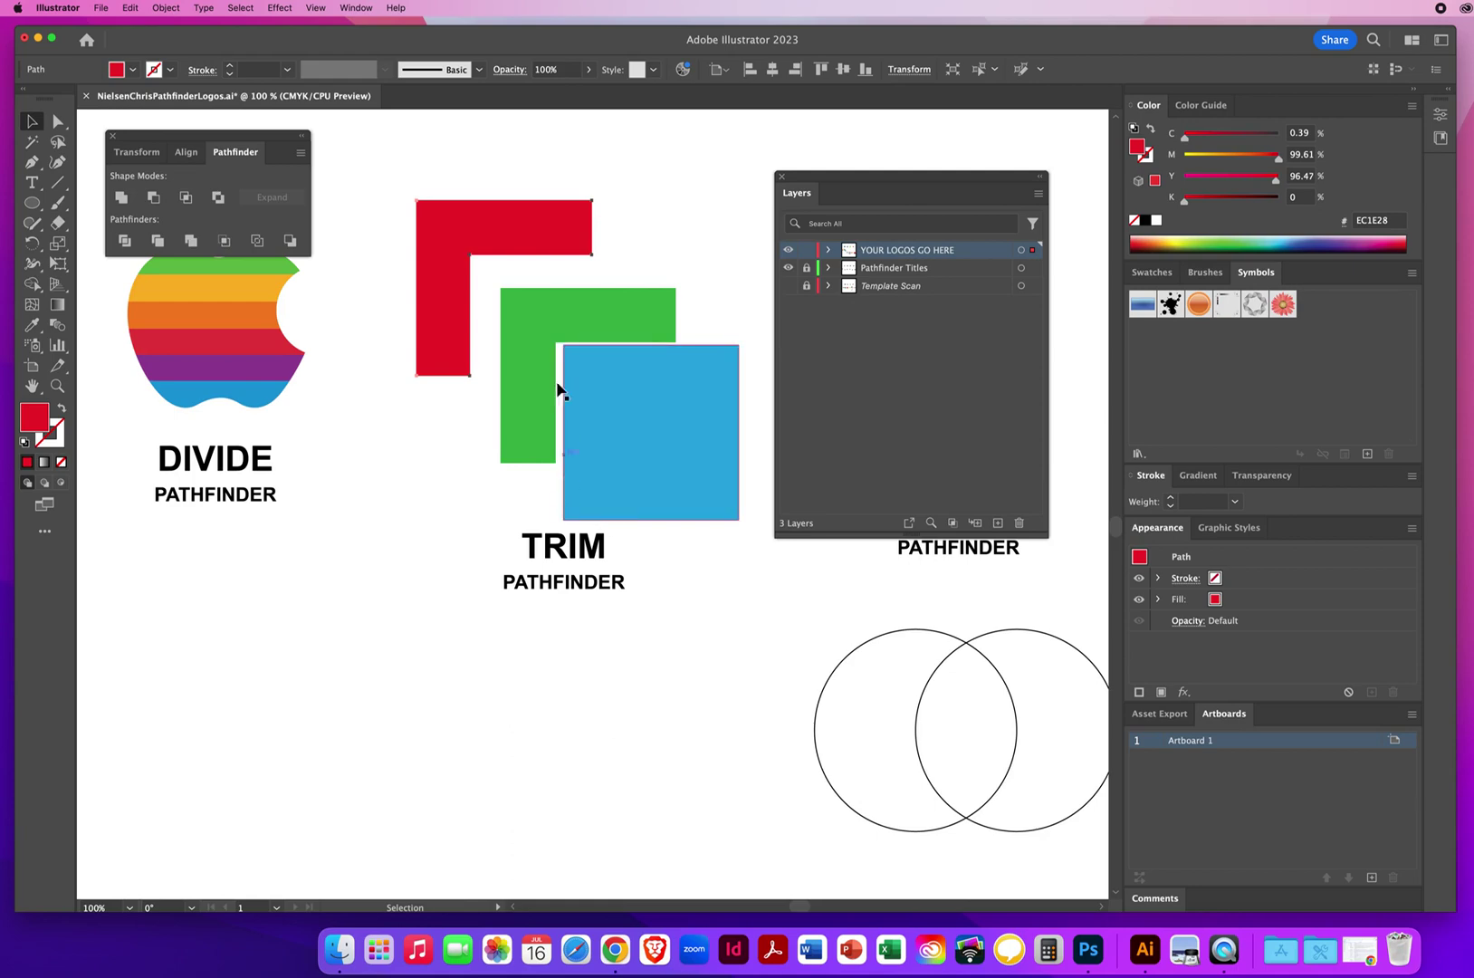
click(520, 314)
drag(521, 315, 507, 298)
drag(610, 393, 597, 375)
click(414, 472)
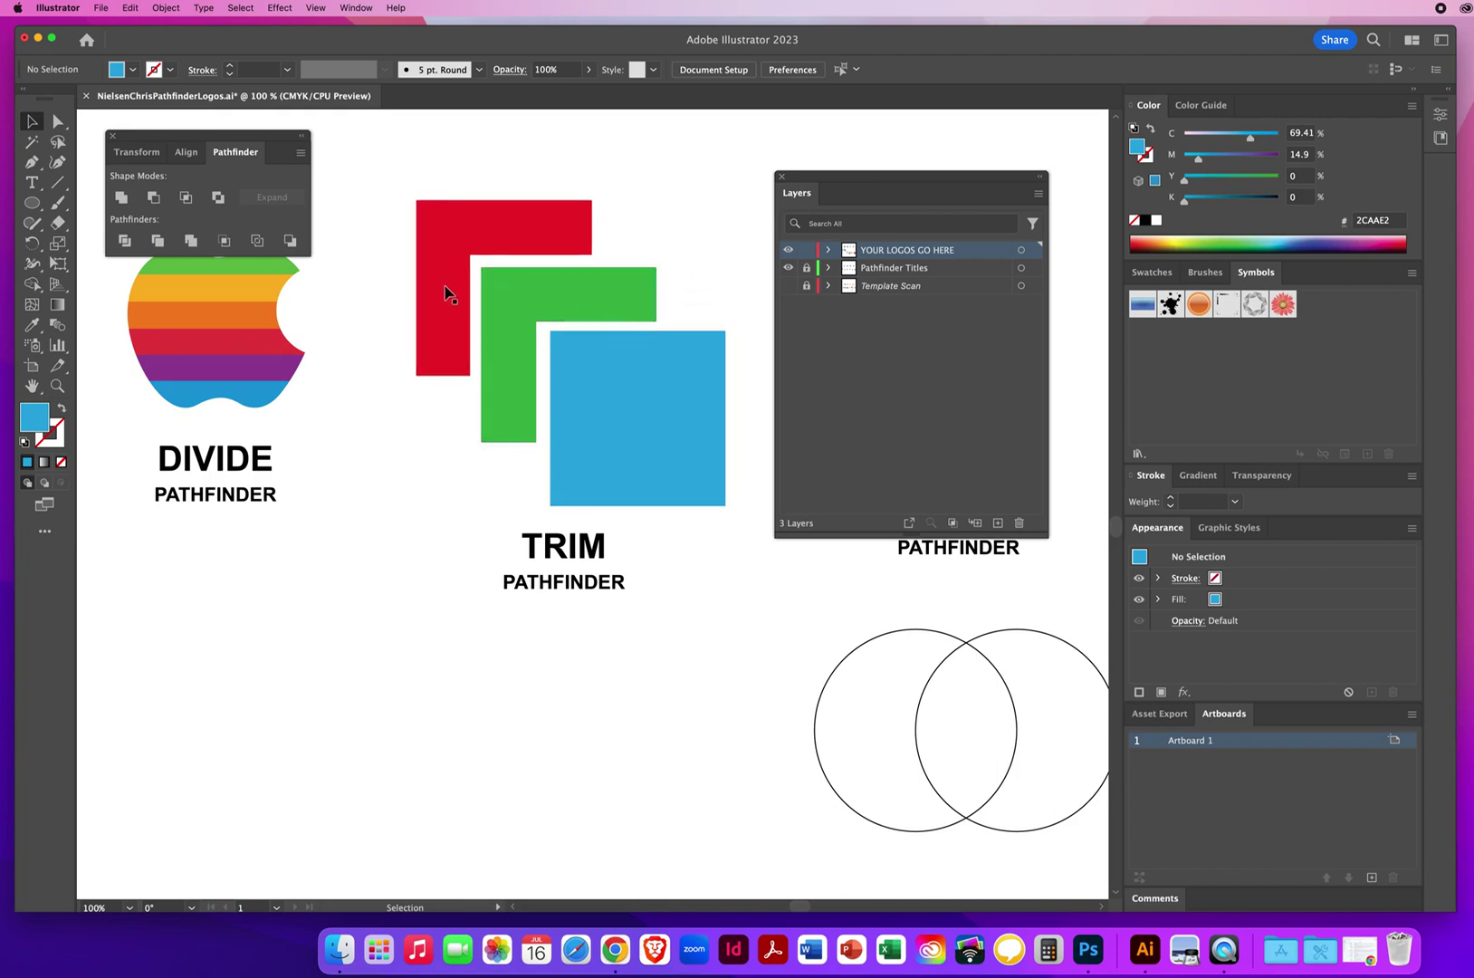
drag(594, 396, 589, 394)
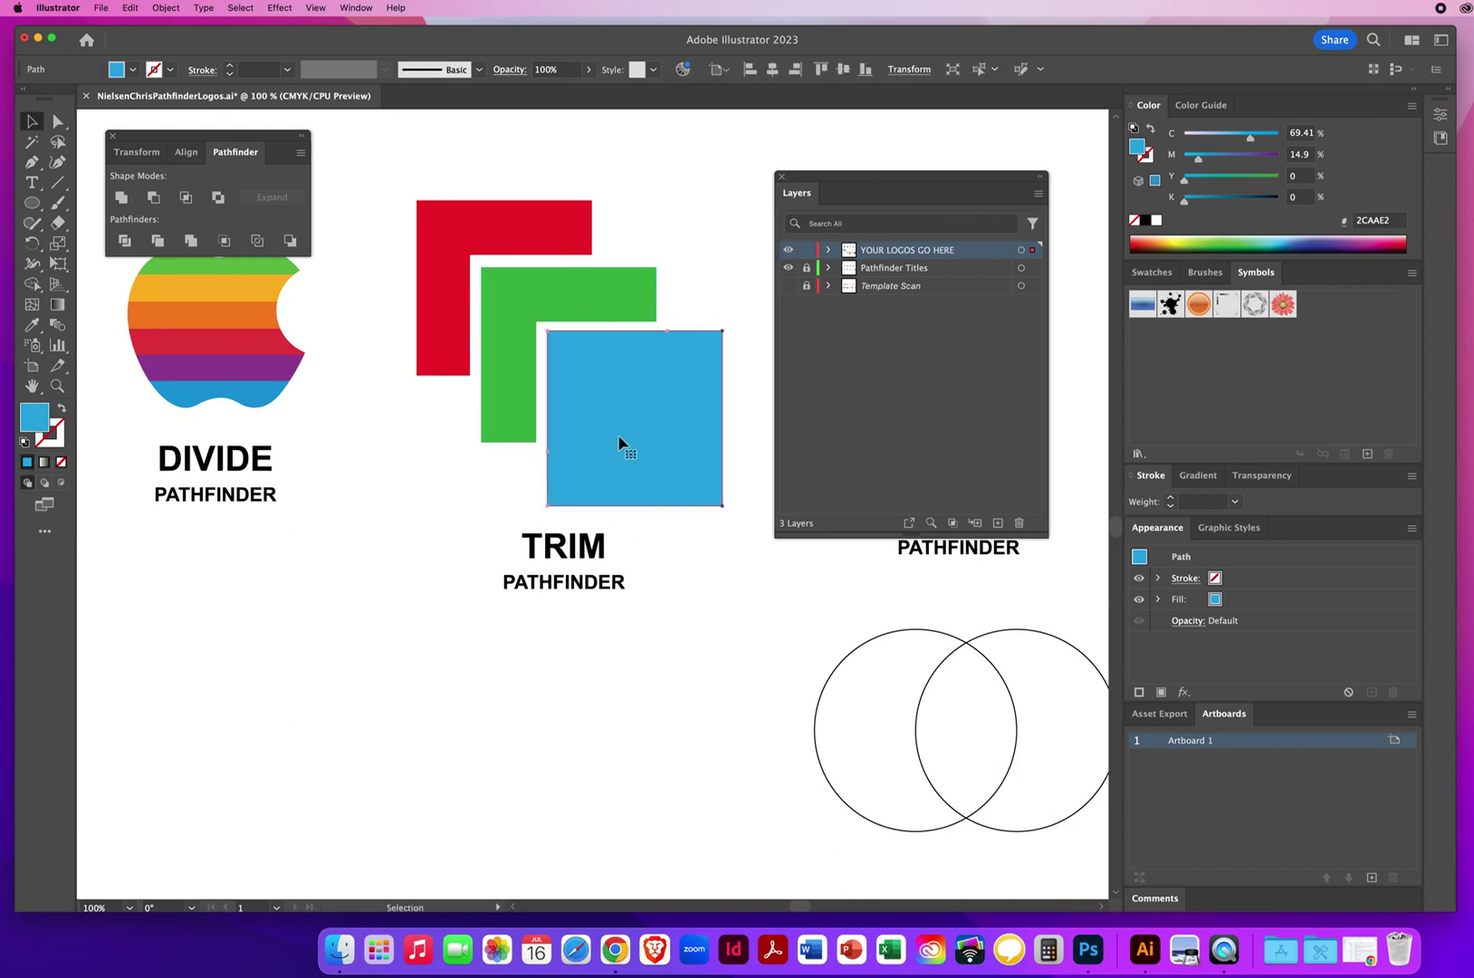
click(444, 484)
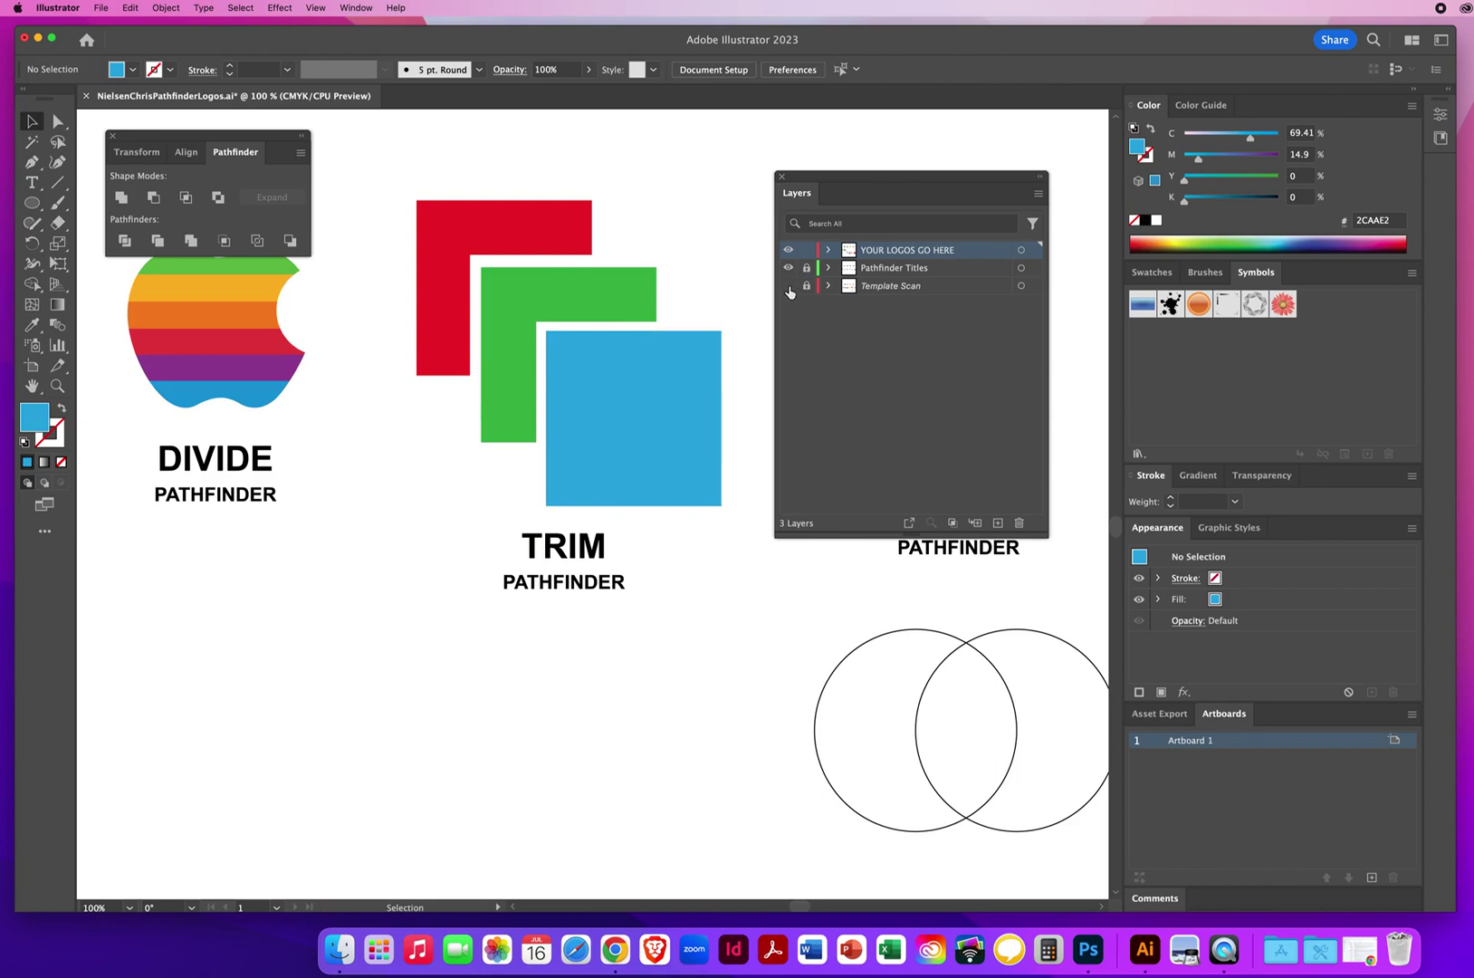
Step: Show the Template Scan layer again and save the file
click(787, 286)
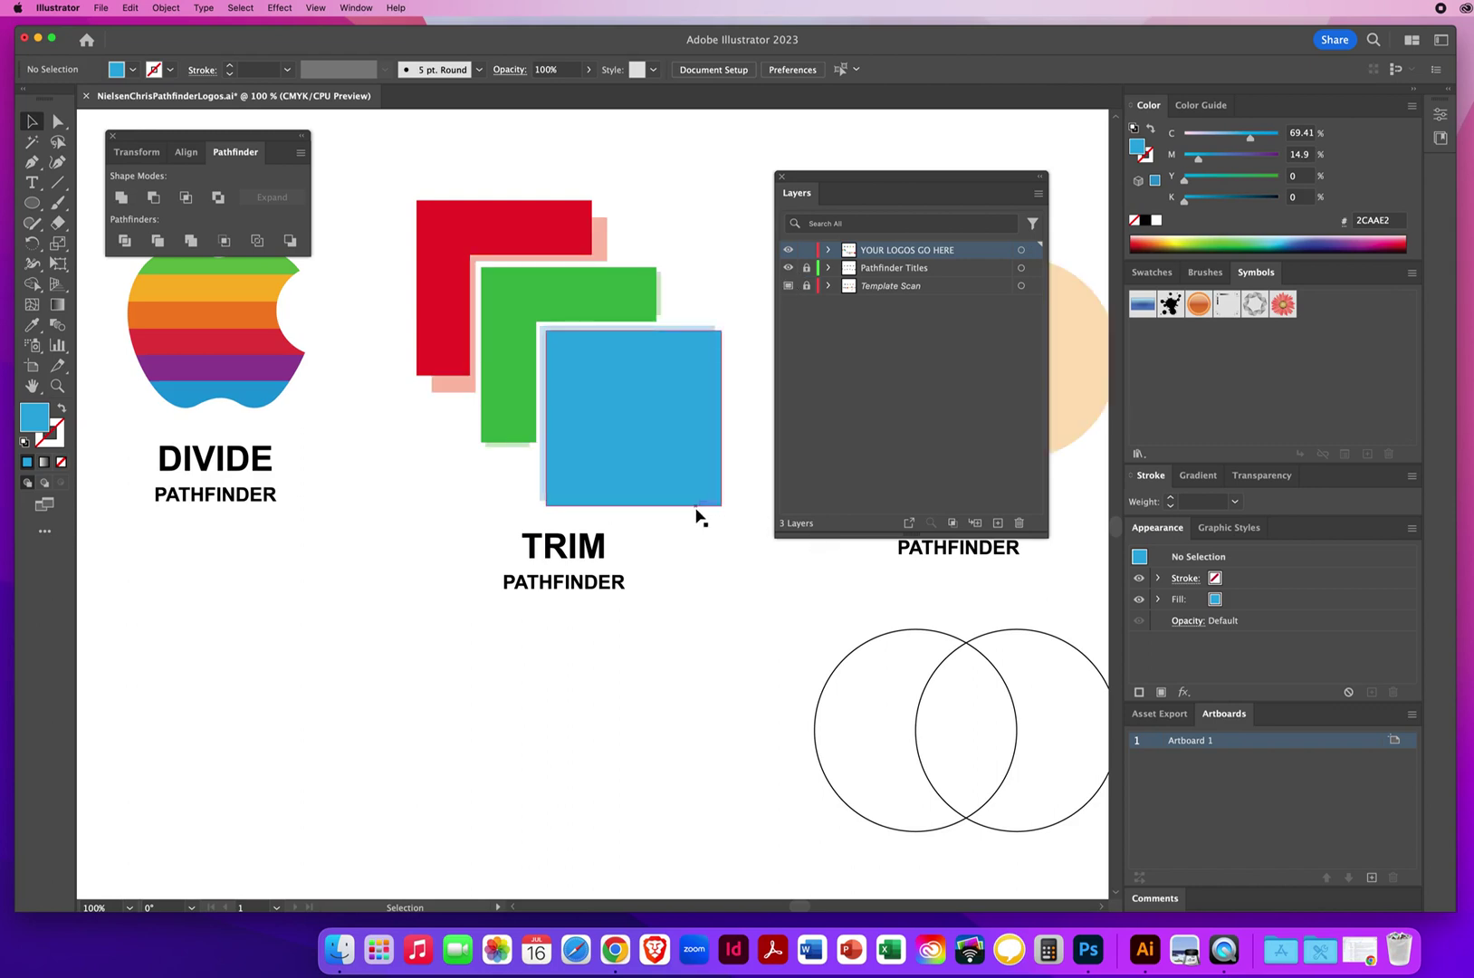
click(102, 8)
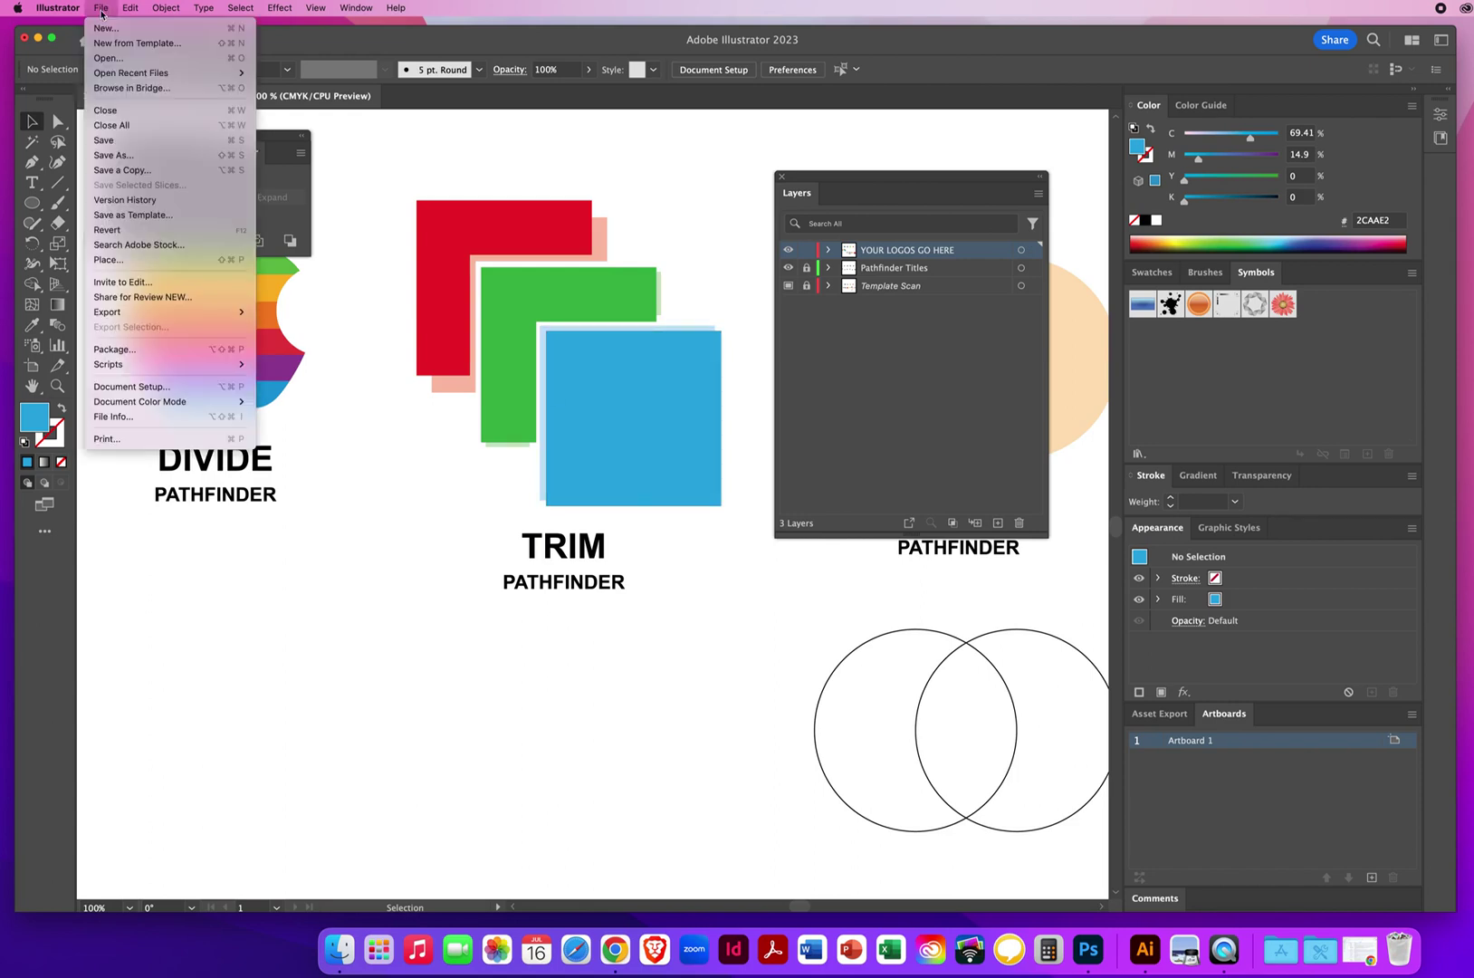
click(110, 141)
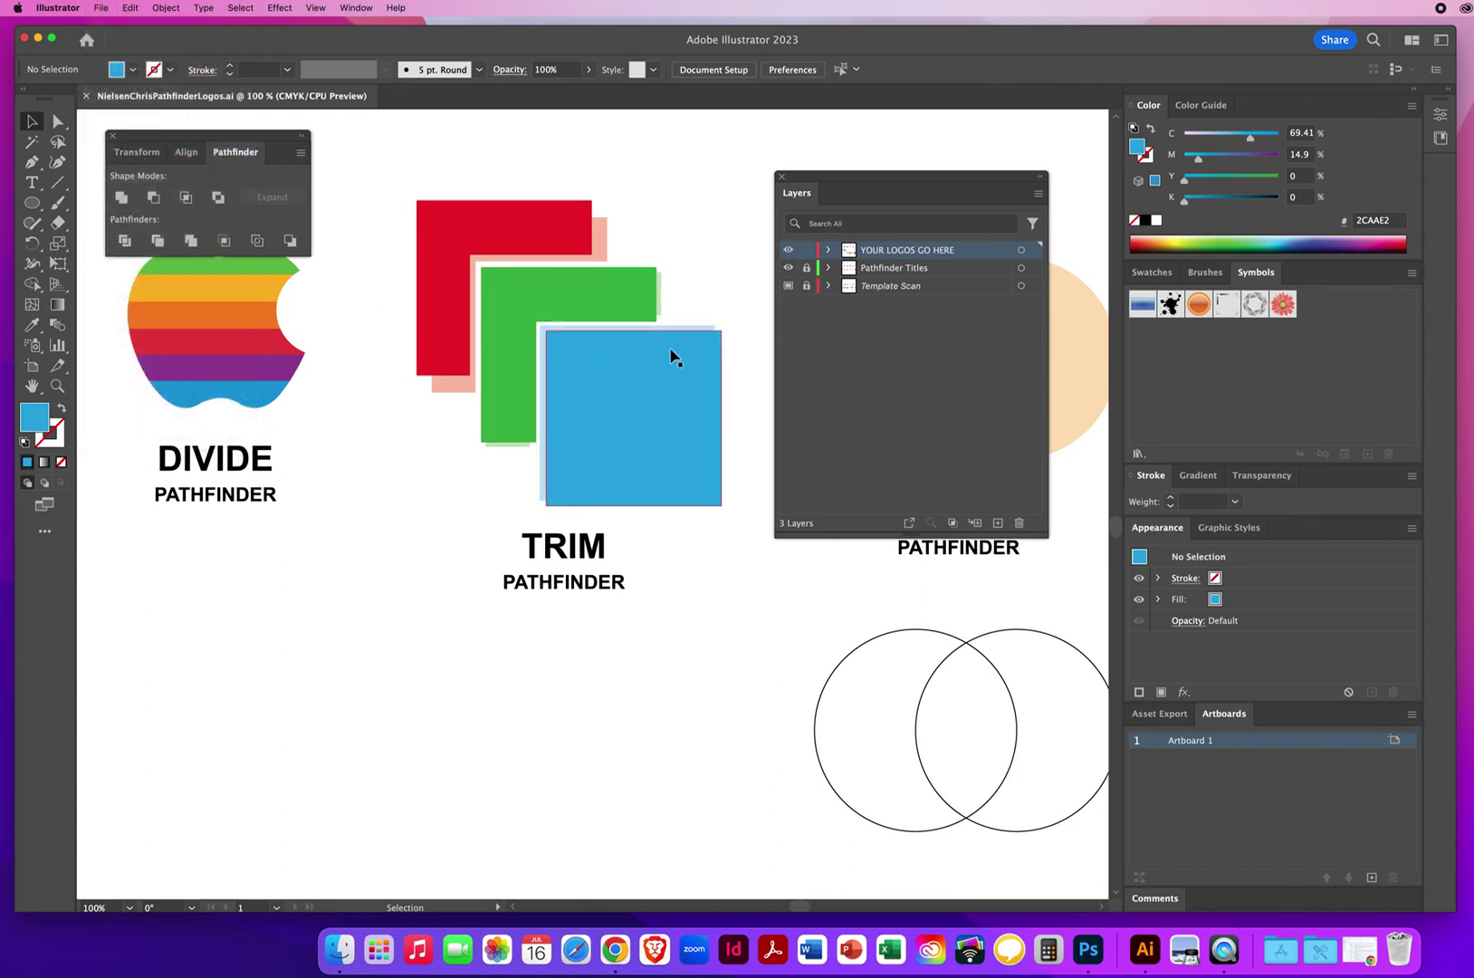
Step: Move both outlined circles from below the MERGE title onto the template circles above it and deselect them
drag(741, 362, 288, 352)
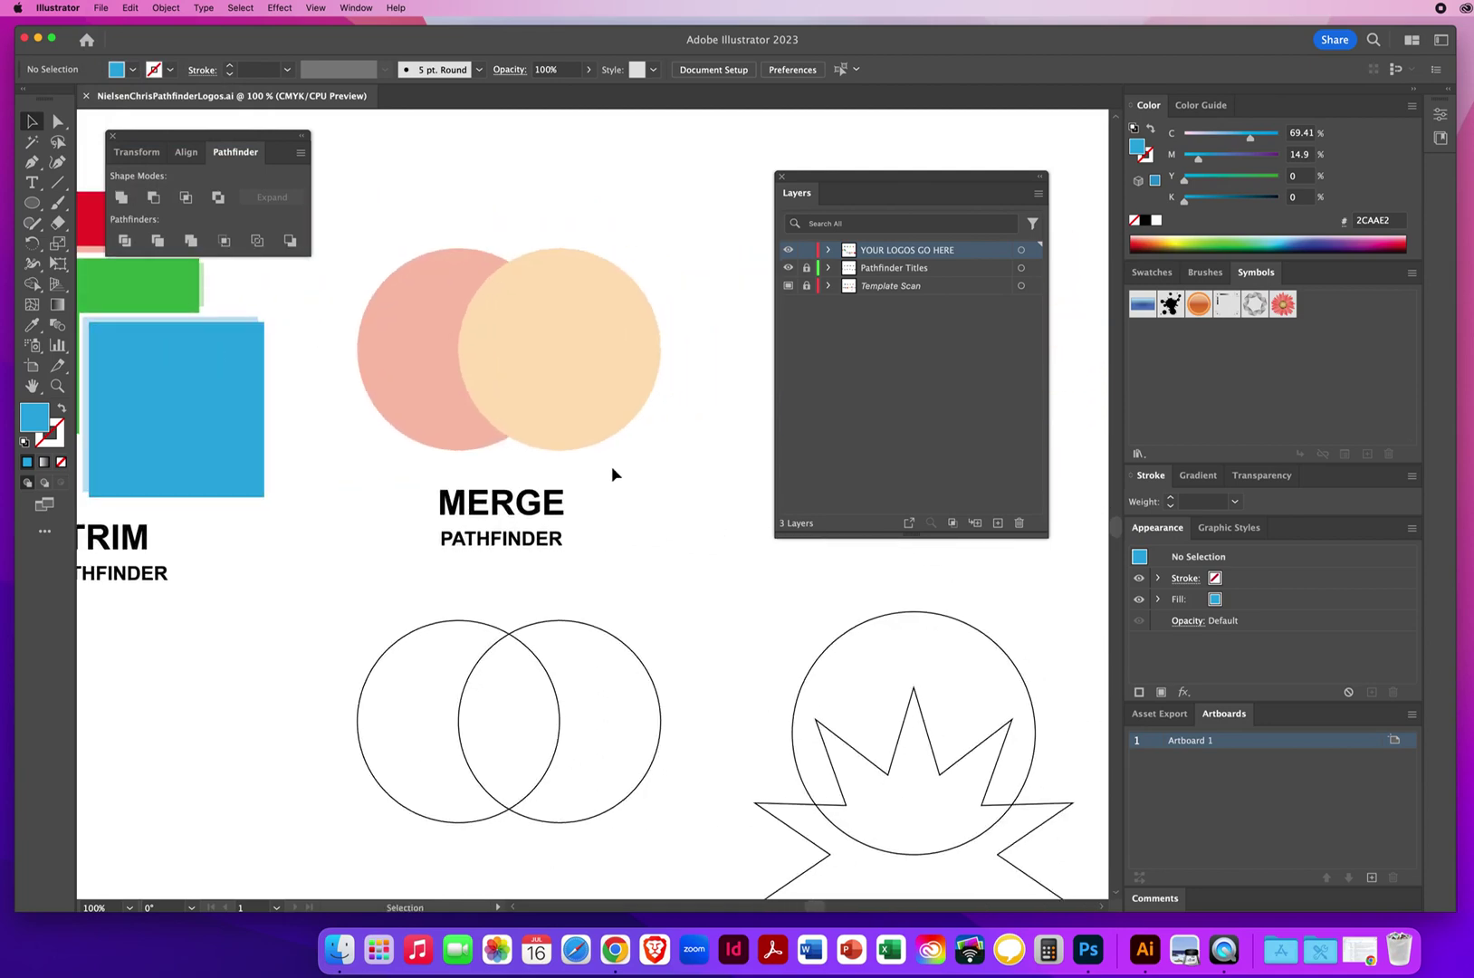
drag(328, 580, 453, 630)
drag(621, 696, 681, 741)
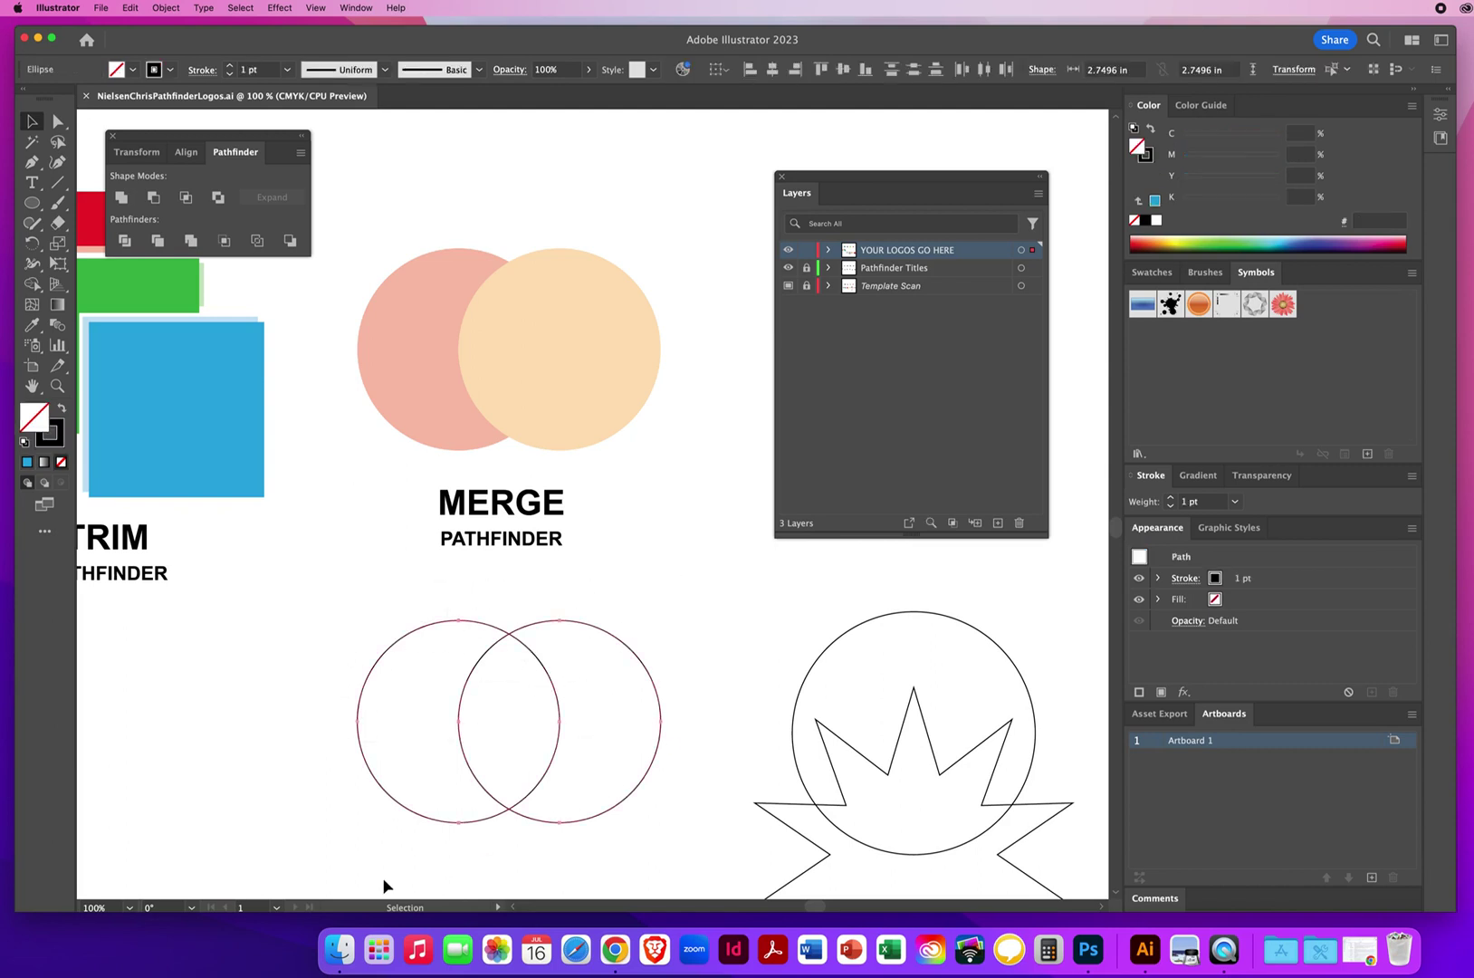
drag(455, 824, 458, 451)
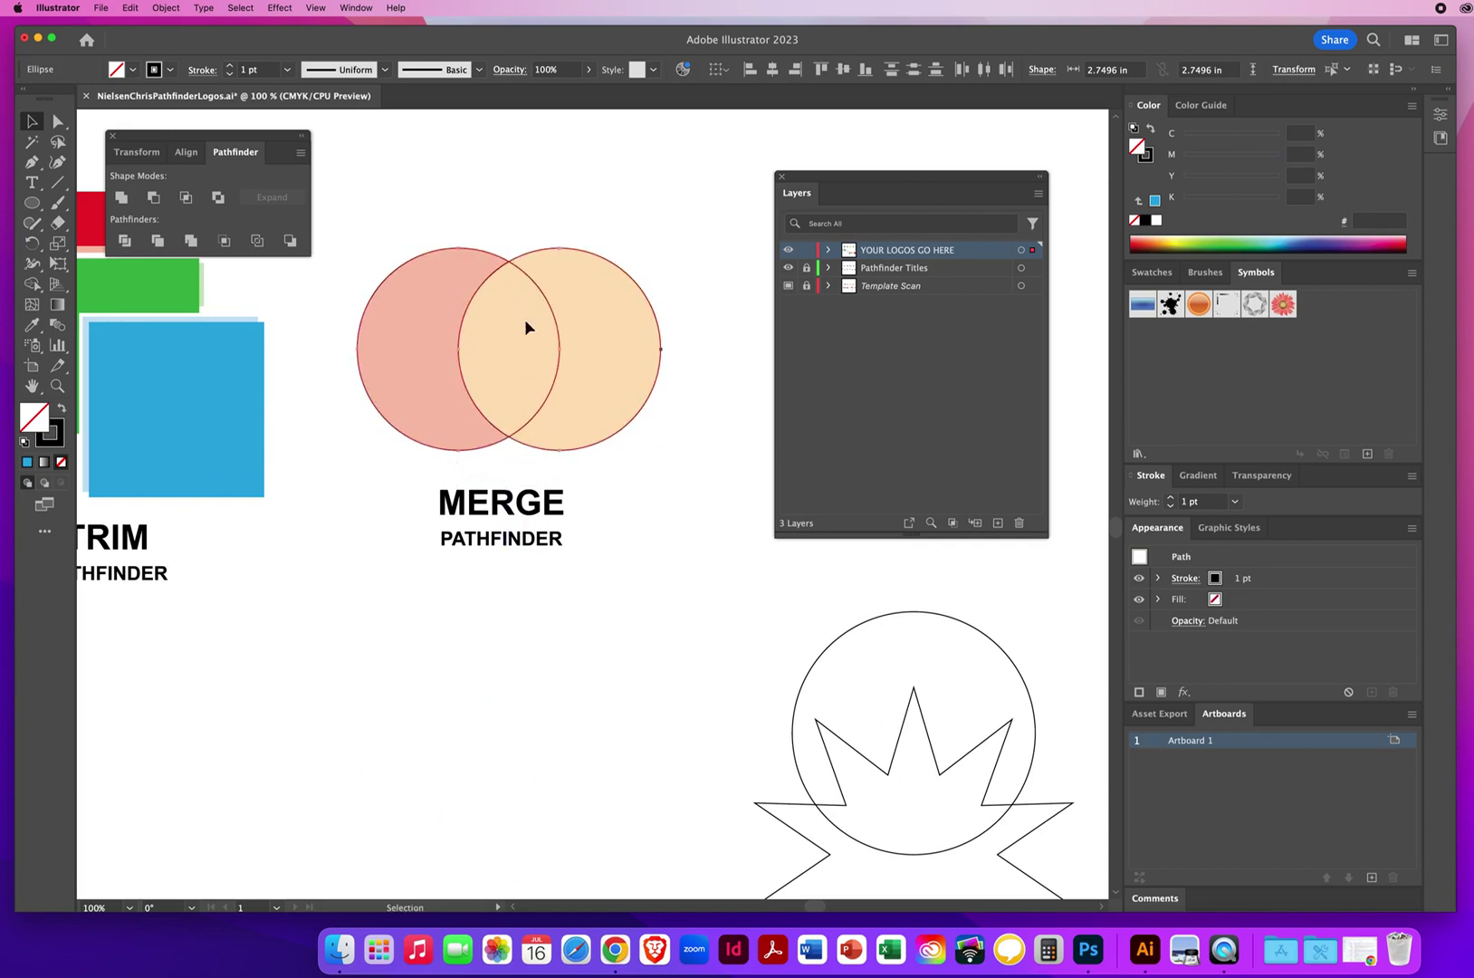
click(503, 211)
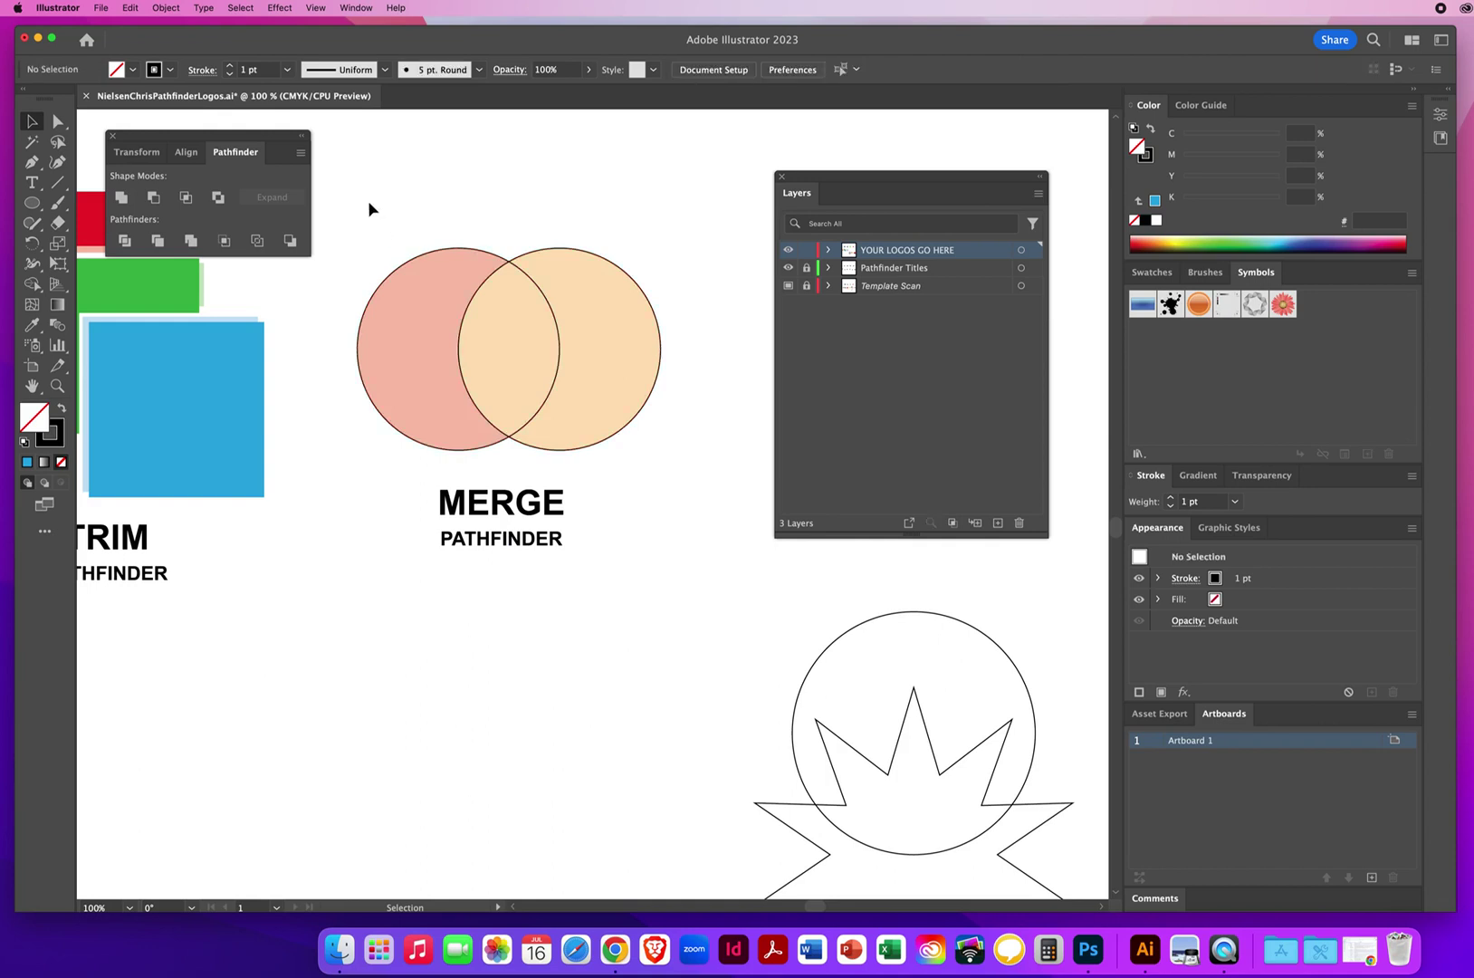
Step: Fill the left MERGE circle with red and the right one with orange using the Eyedropper on the template colours
click(419, 286)
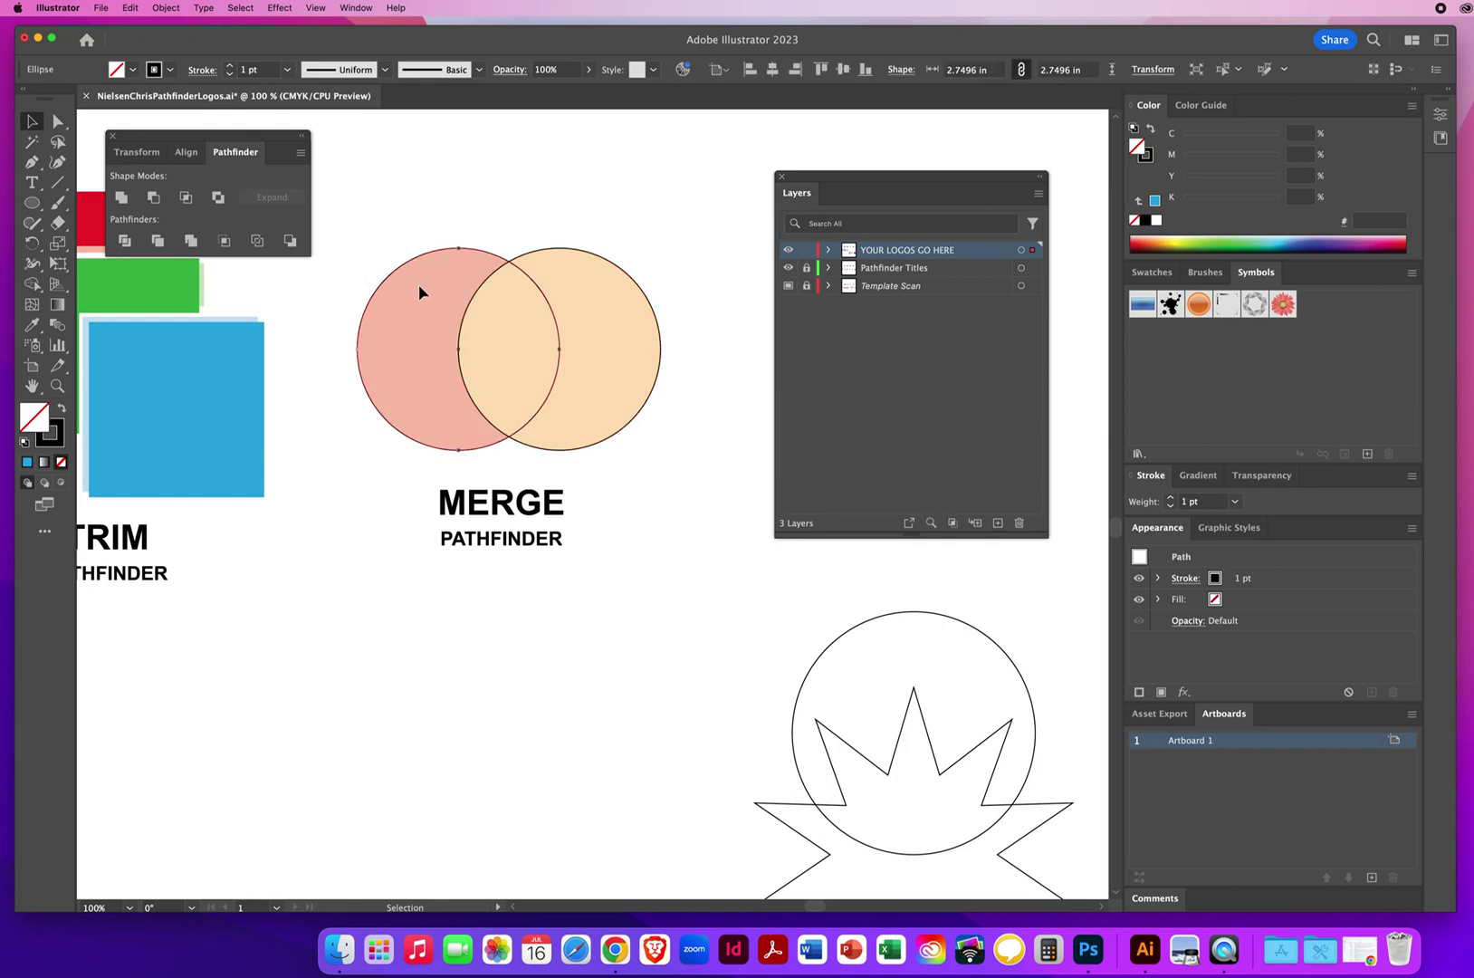
click(33, 325)
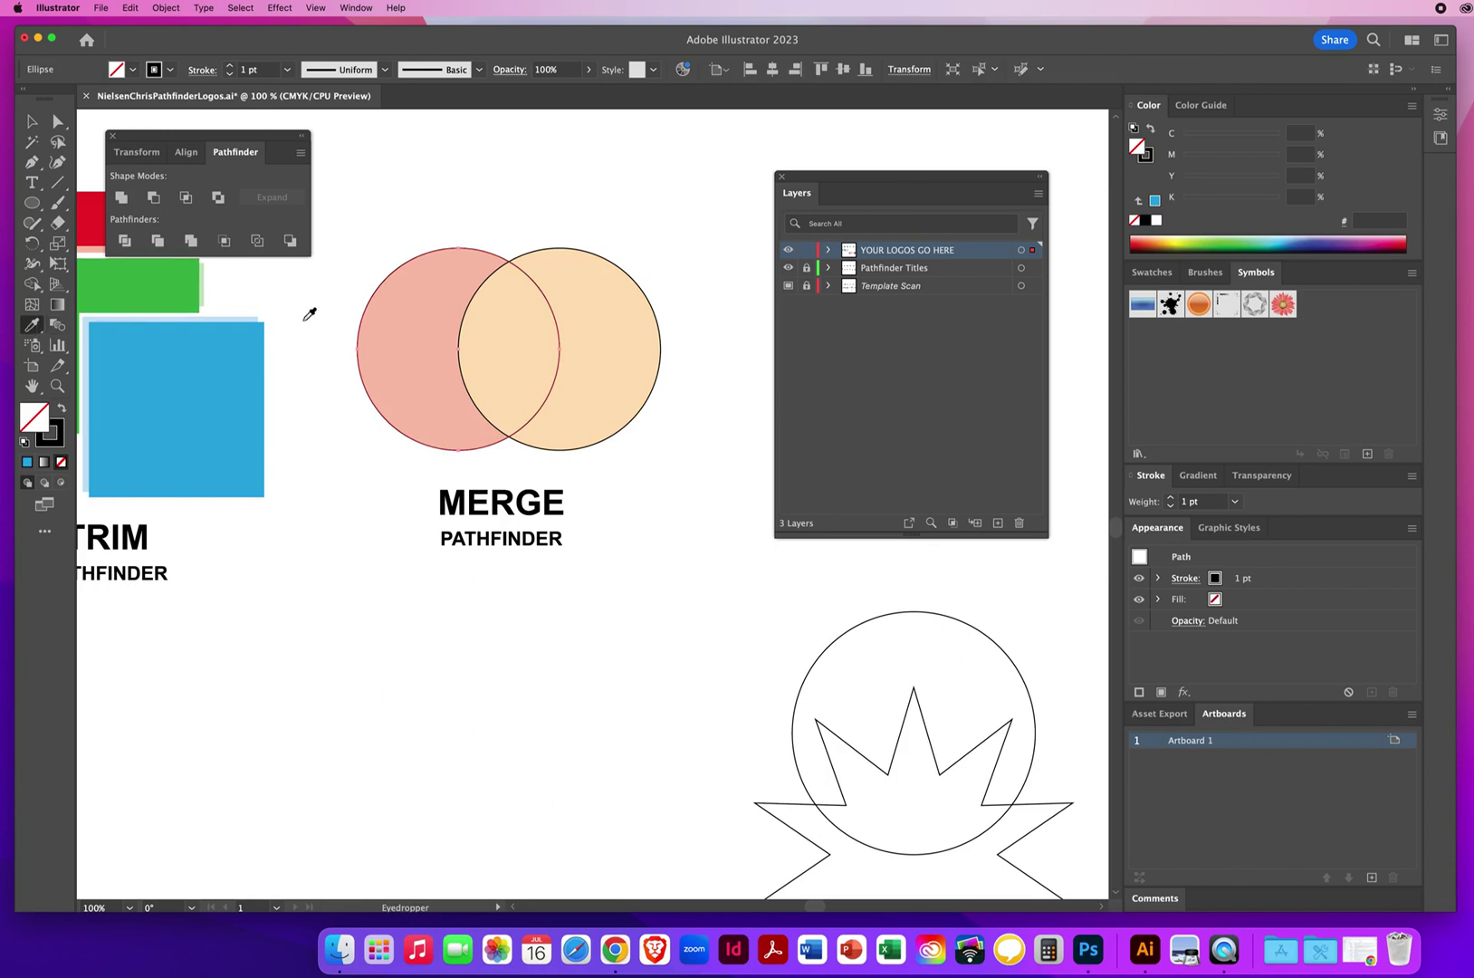
click(428, 329)
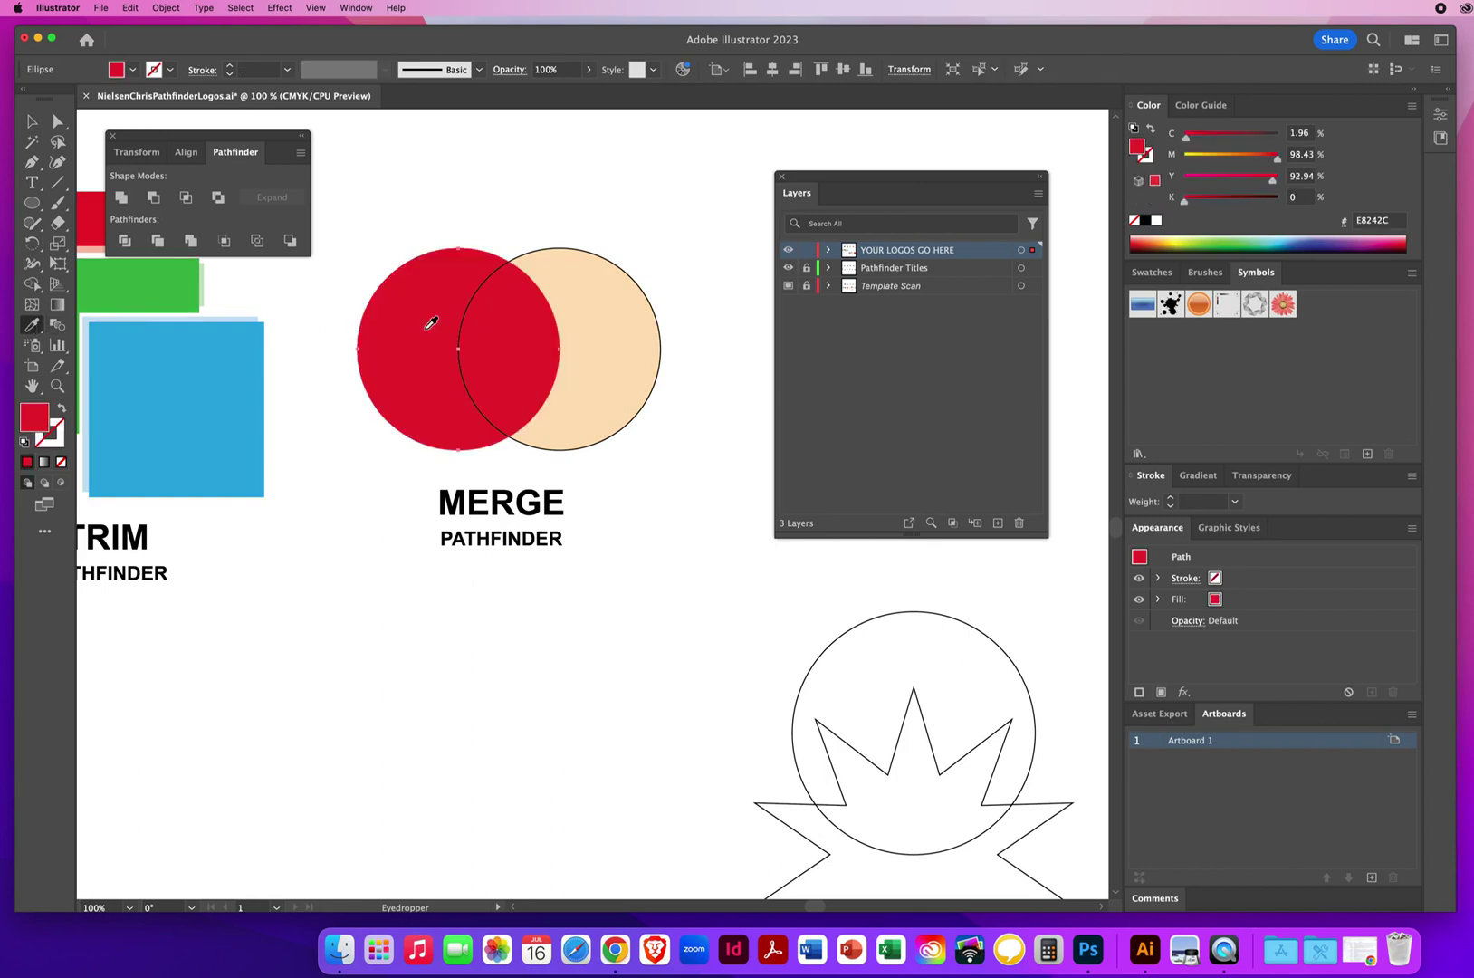
key(v)
key(i)
click(601, 316)
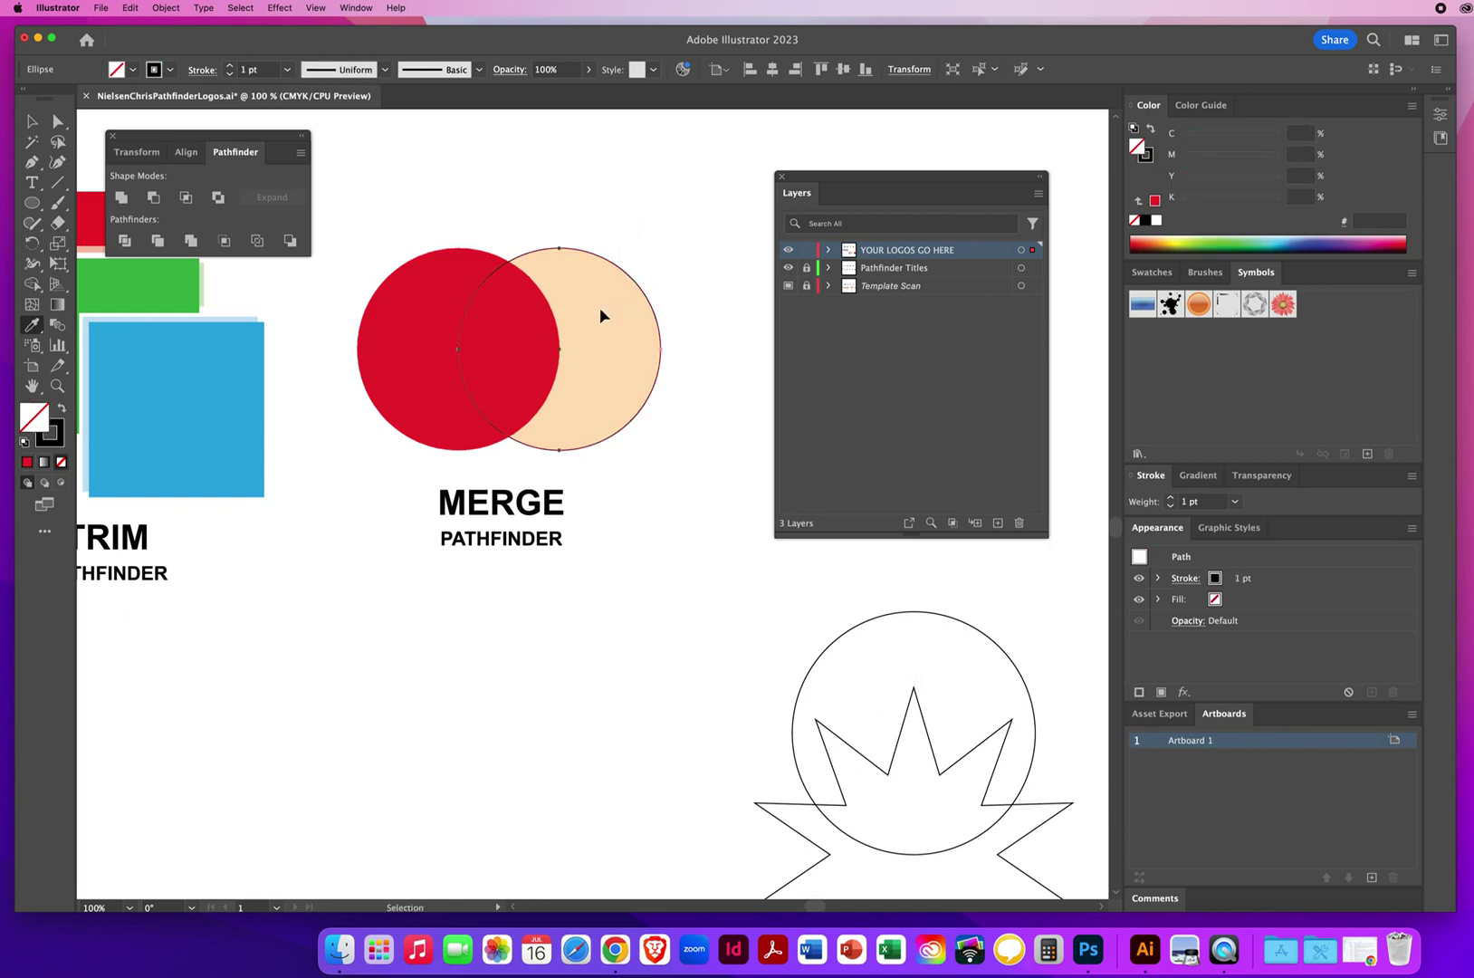
key(i)
click(616, 331)
click(33, 122)
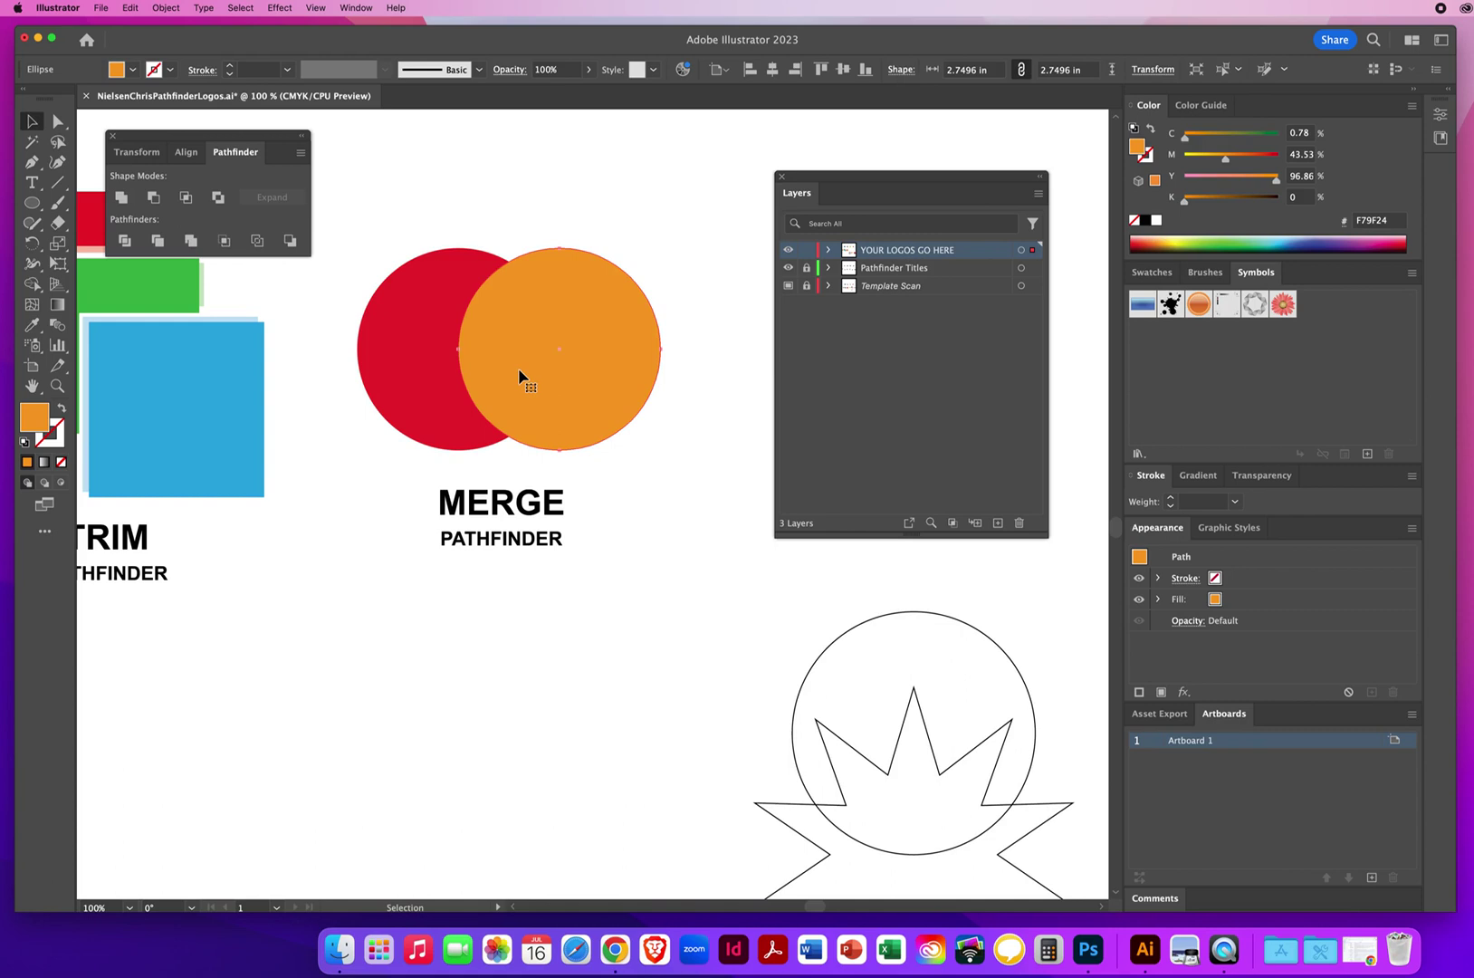
Step: Move the orange circle away from the red one to inspect the overlap, and undo the move
drag(518, 367, 662, 407)
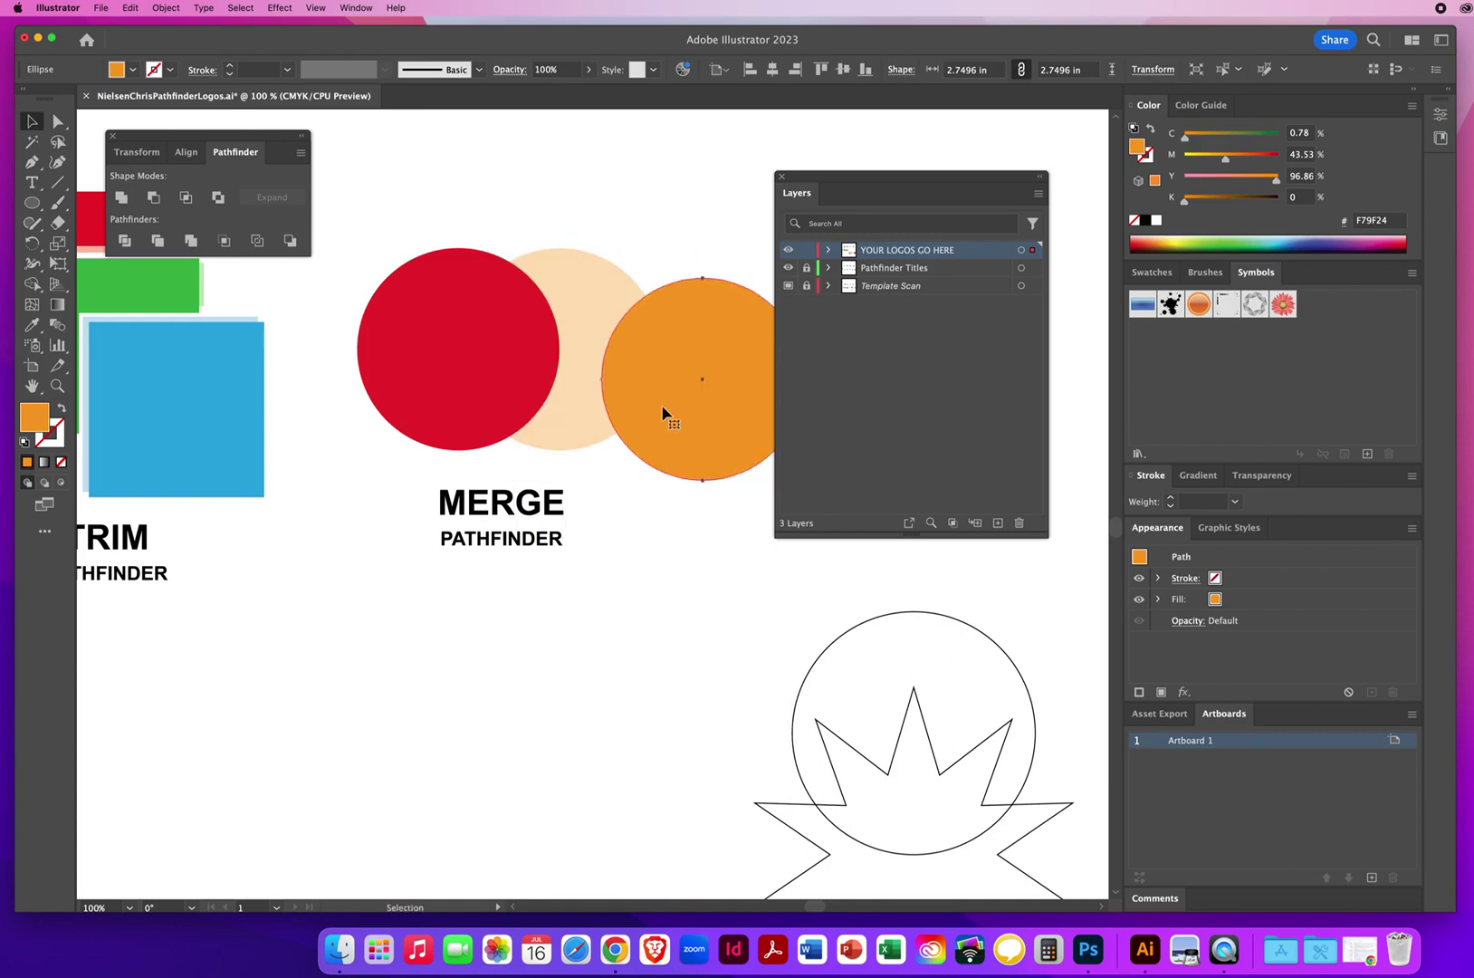
click(131, 8)
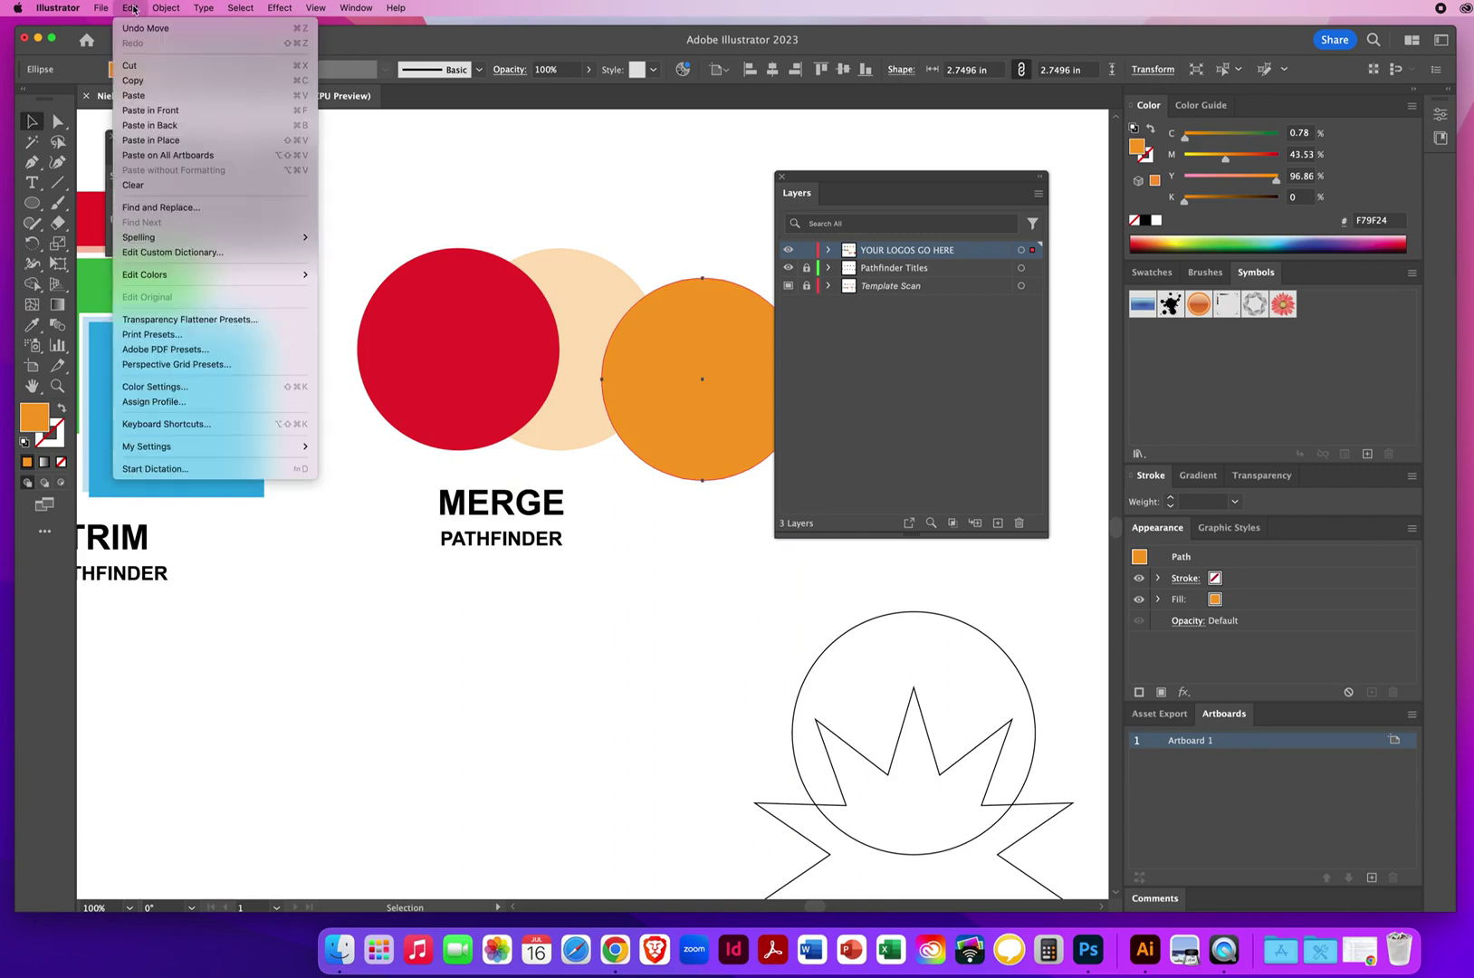
click(136, 30)
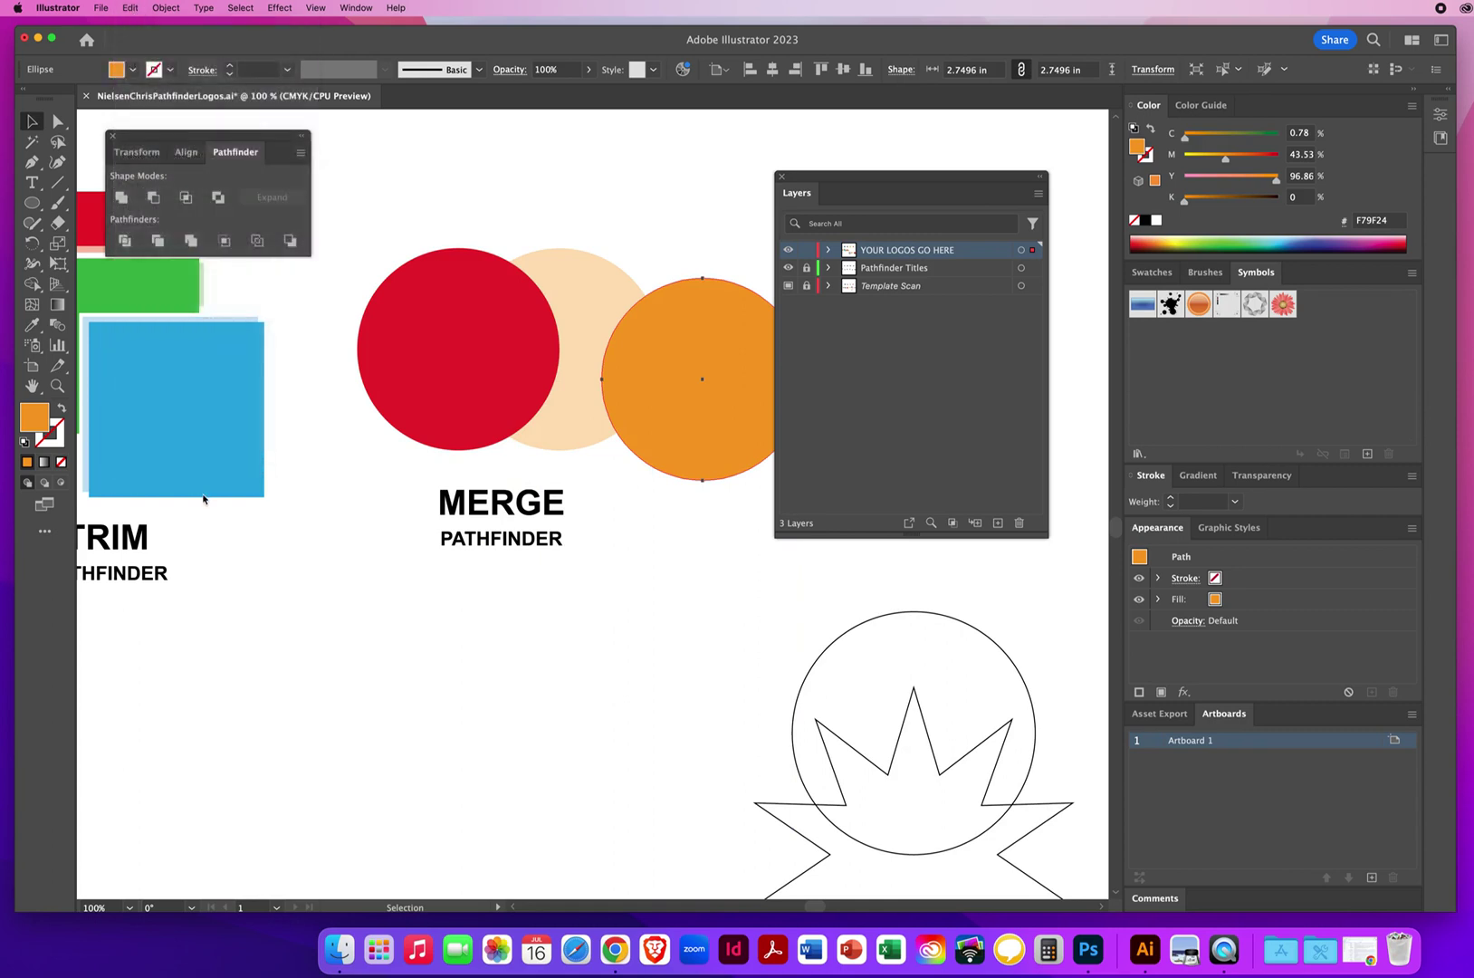
Step: Apply the Merge pathfinder to the red and orange circles and deselect the result
drag(378, 192, 627, 345)
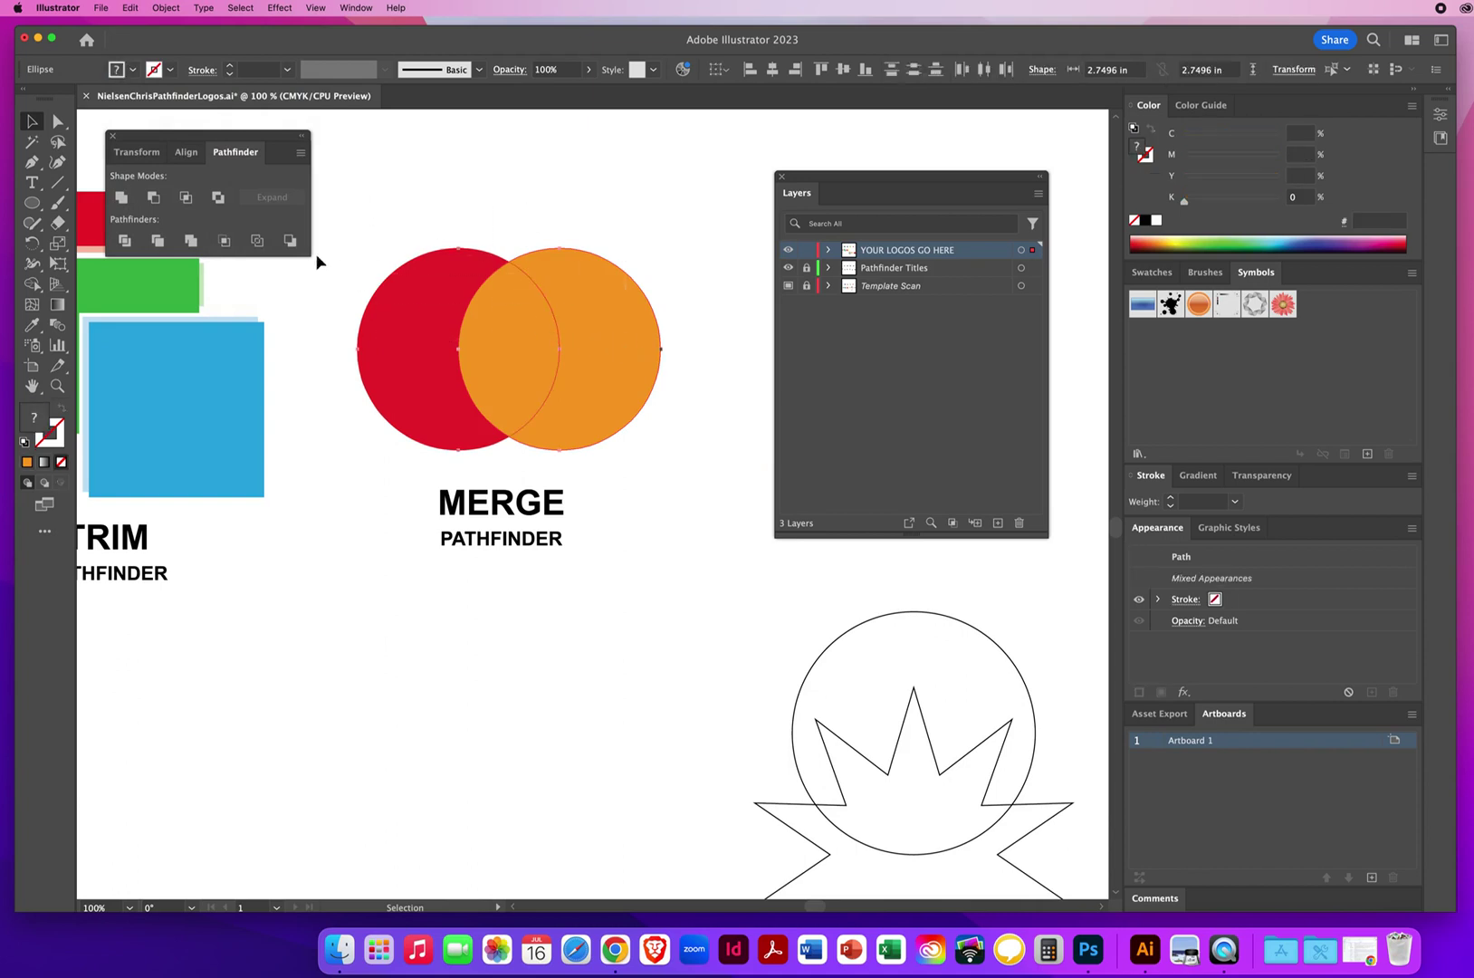
click(191, 241)
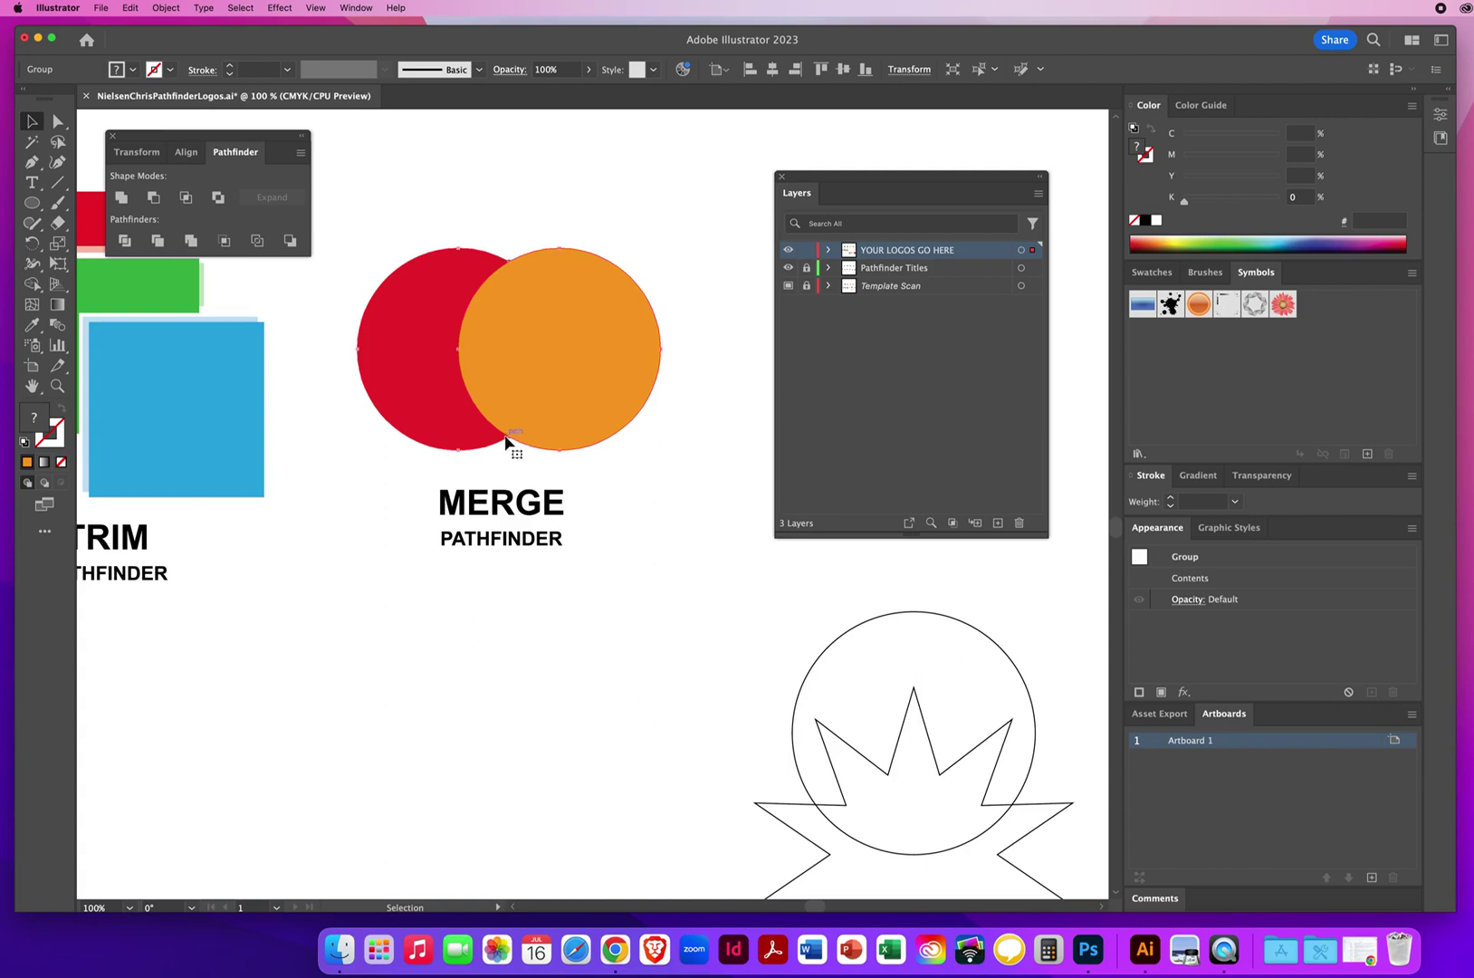
click(493, 209)
Step: Try moving the merged circles sideways off the template, and undo the move
drag(556, 353, 689, 363)
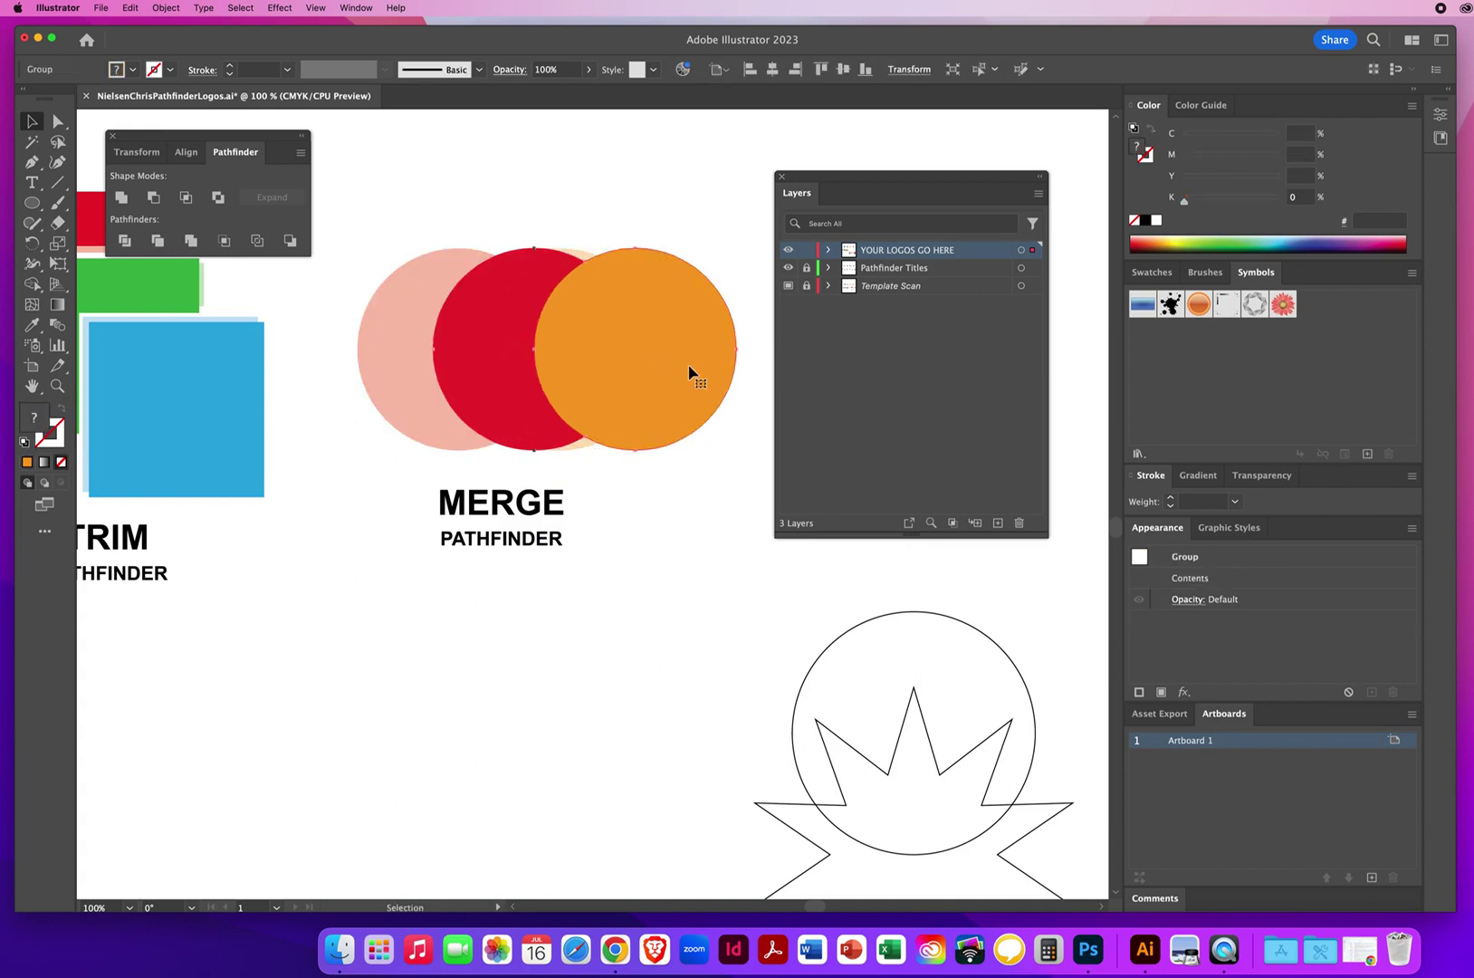
click(130, 8)
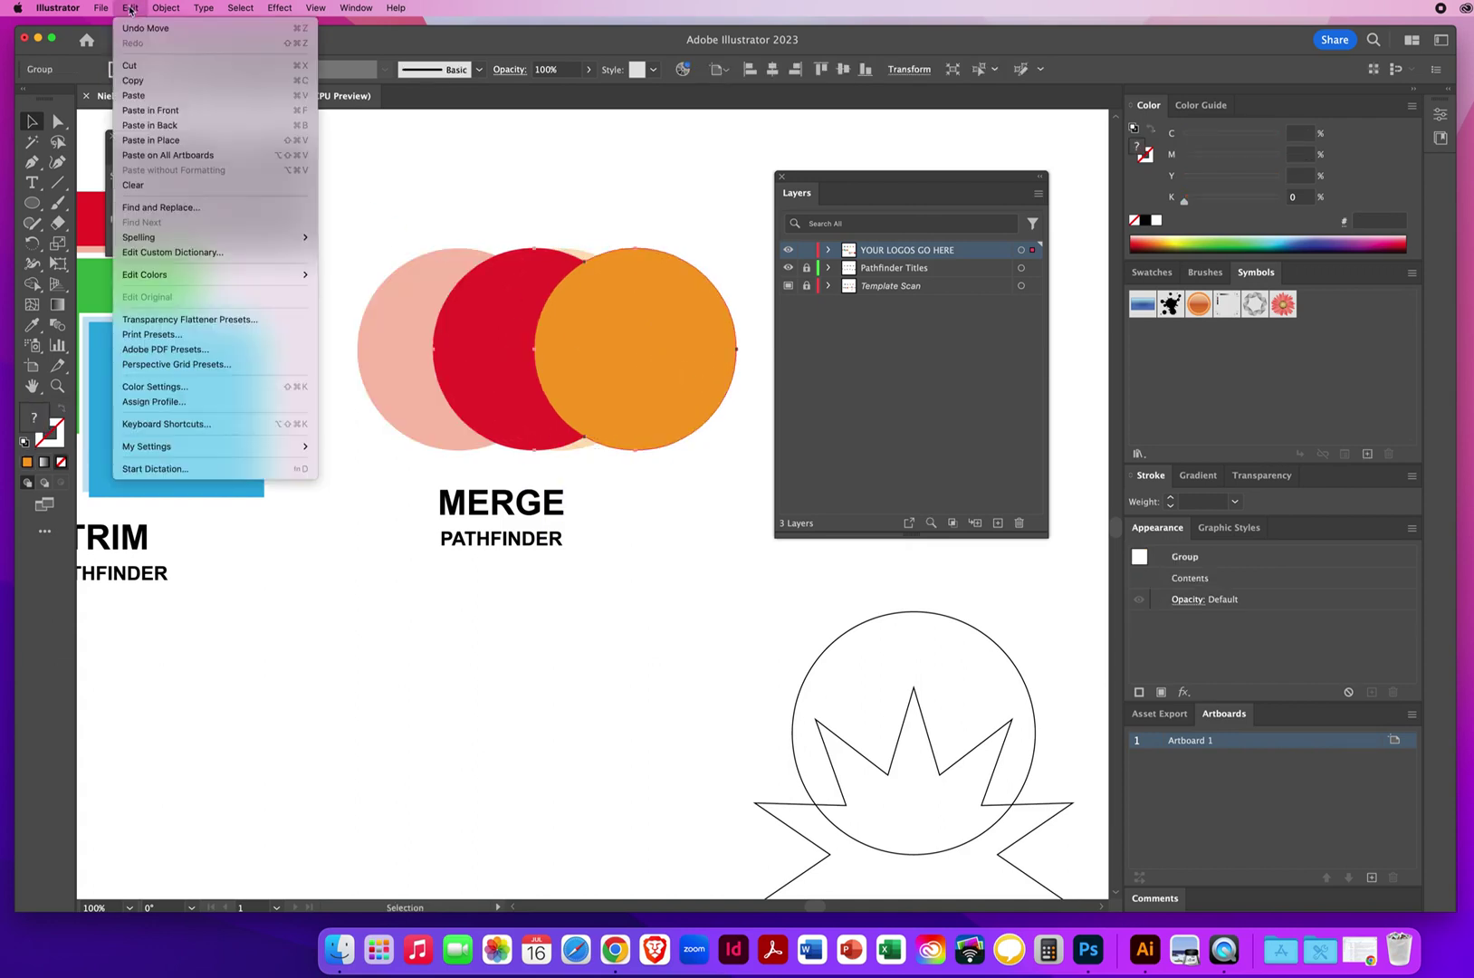
click(136, 28)
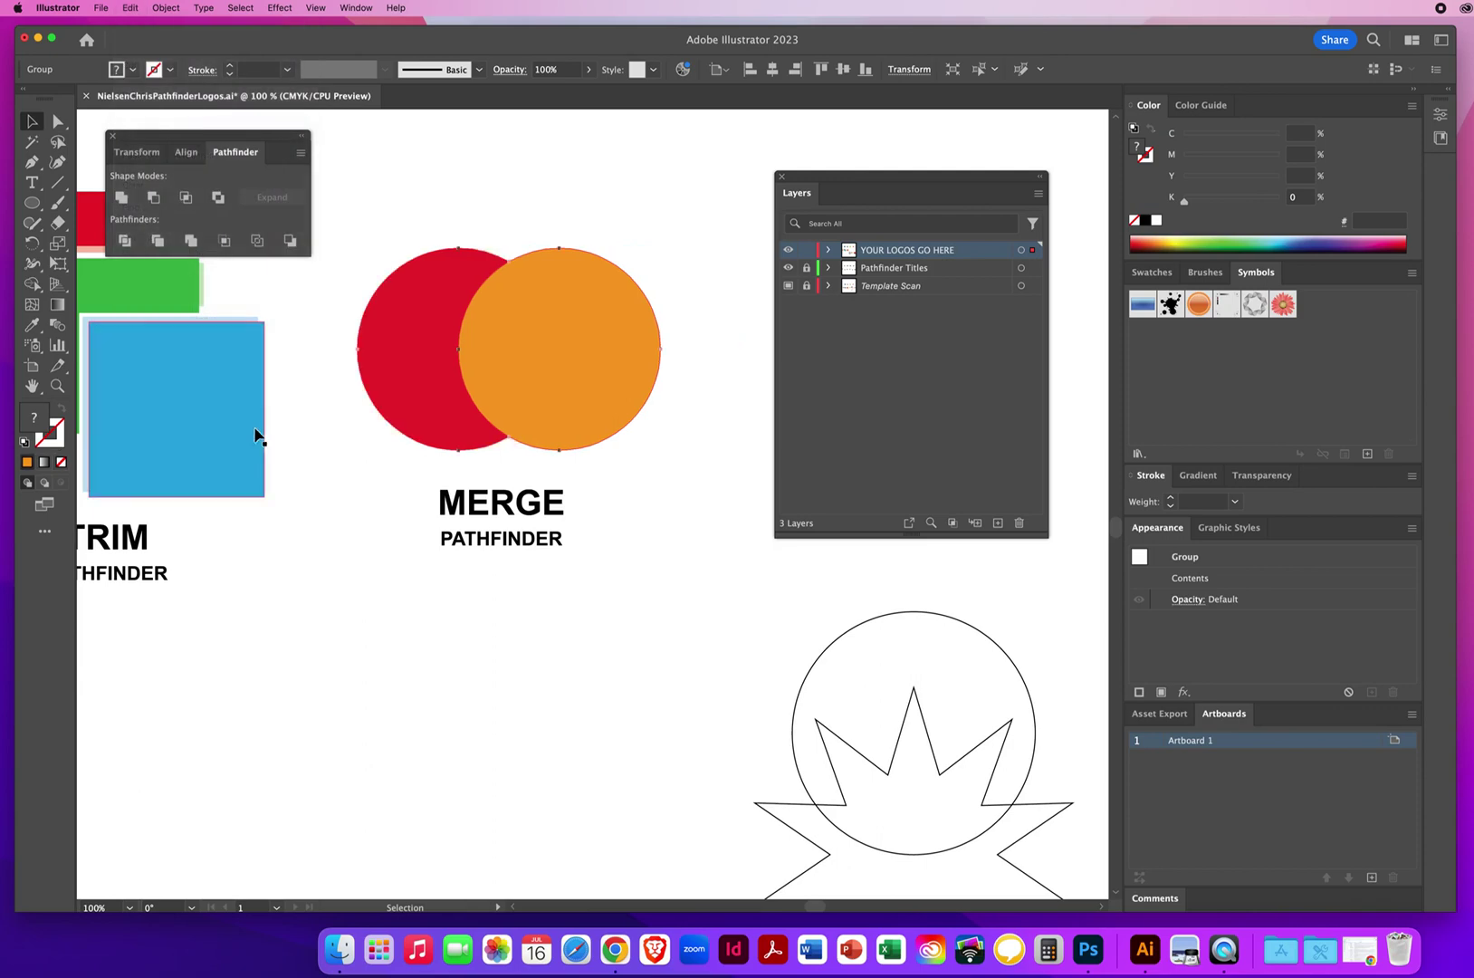
Step: Ungroup the merged red and orange shapes and deselect them
click(165, 8)
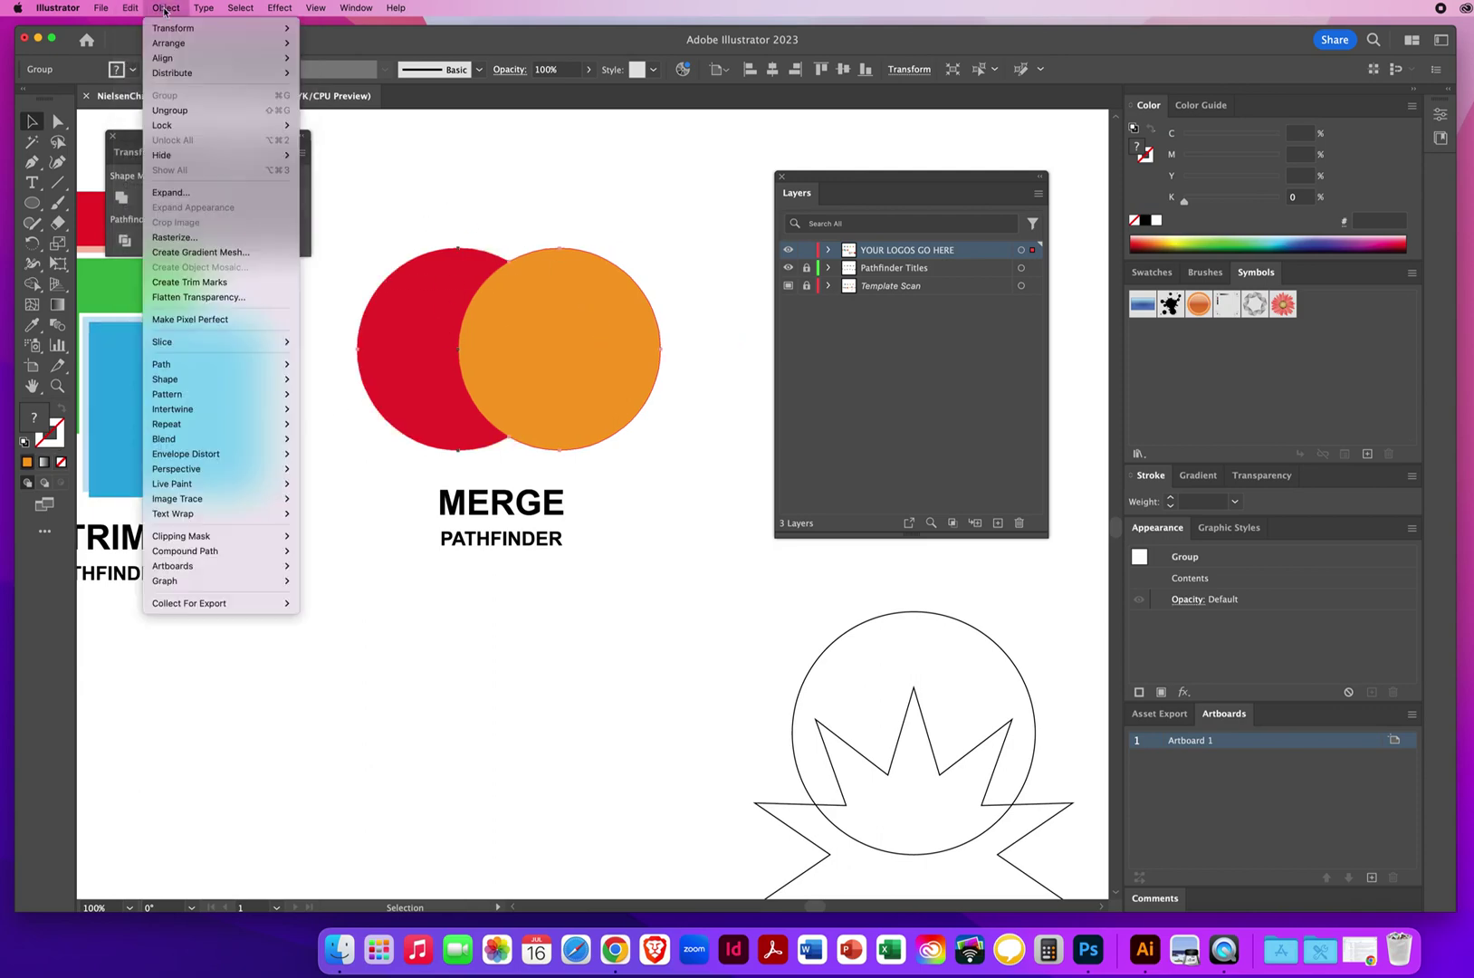
click(169, 110)
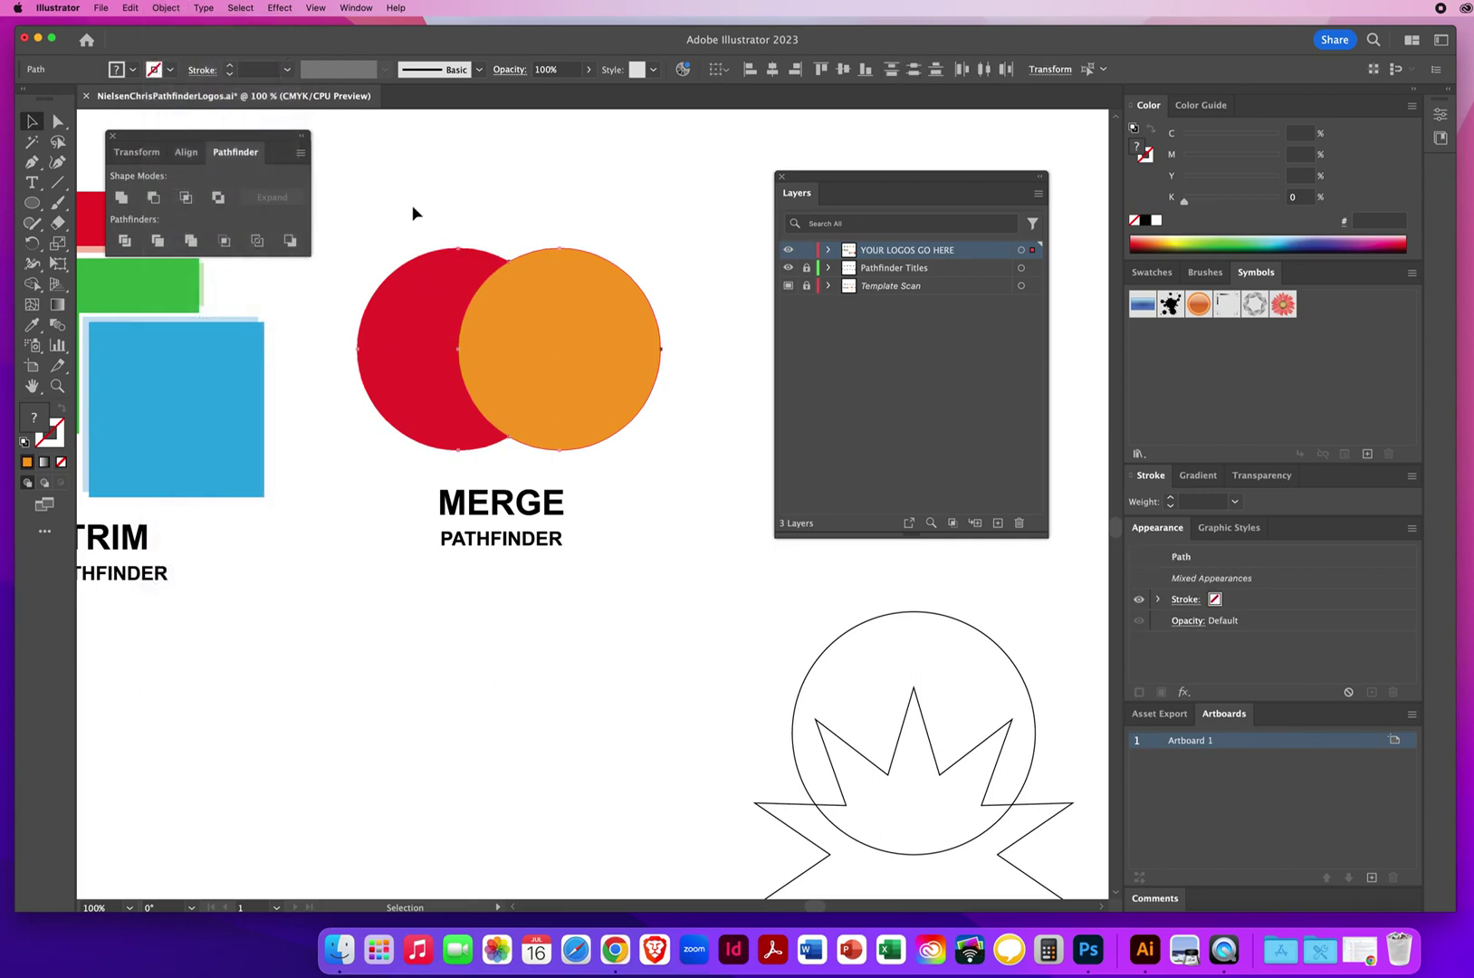
click(381, 190)
Step: Pull the orange circle away from the ungrouped red shape to inspect the cut, and undo the move
drag(534, 358, 614, 329)
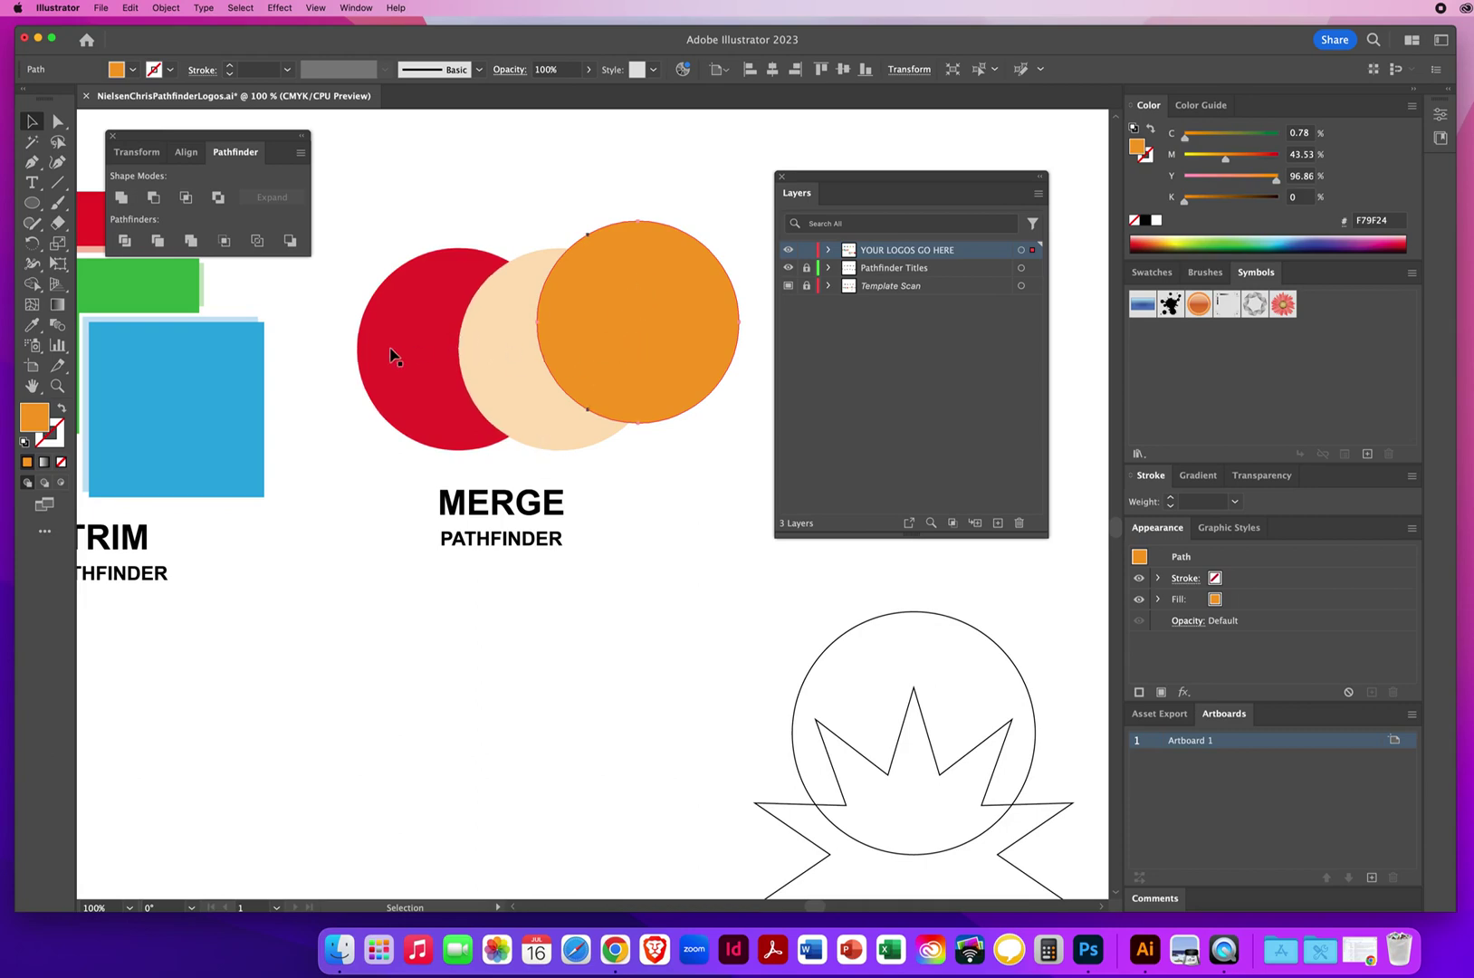
click(129, 7)
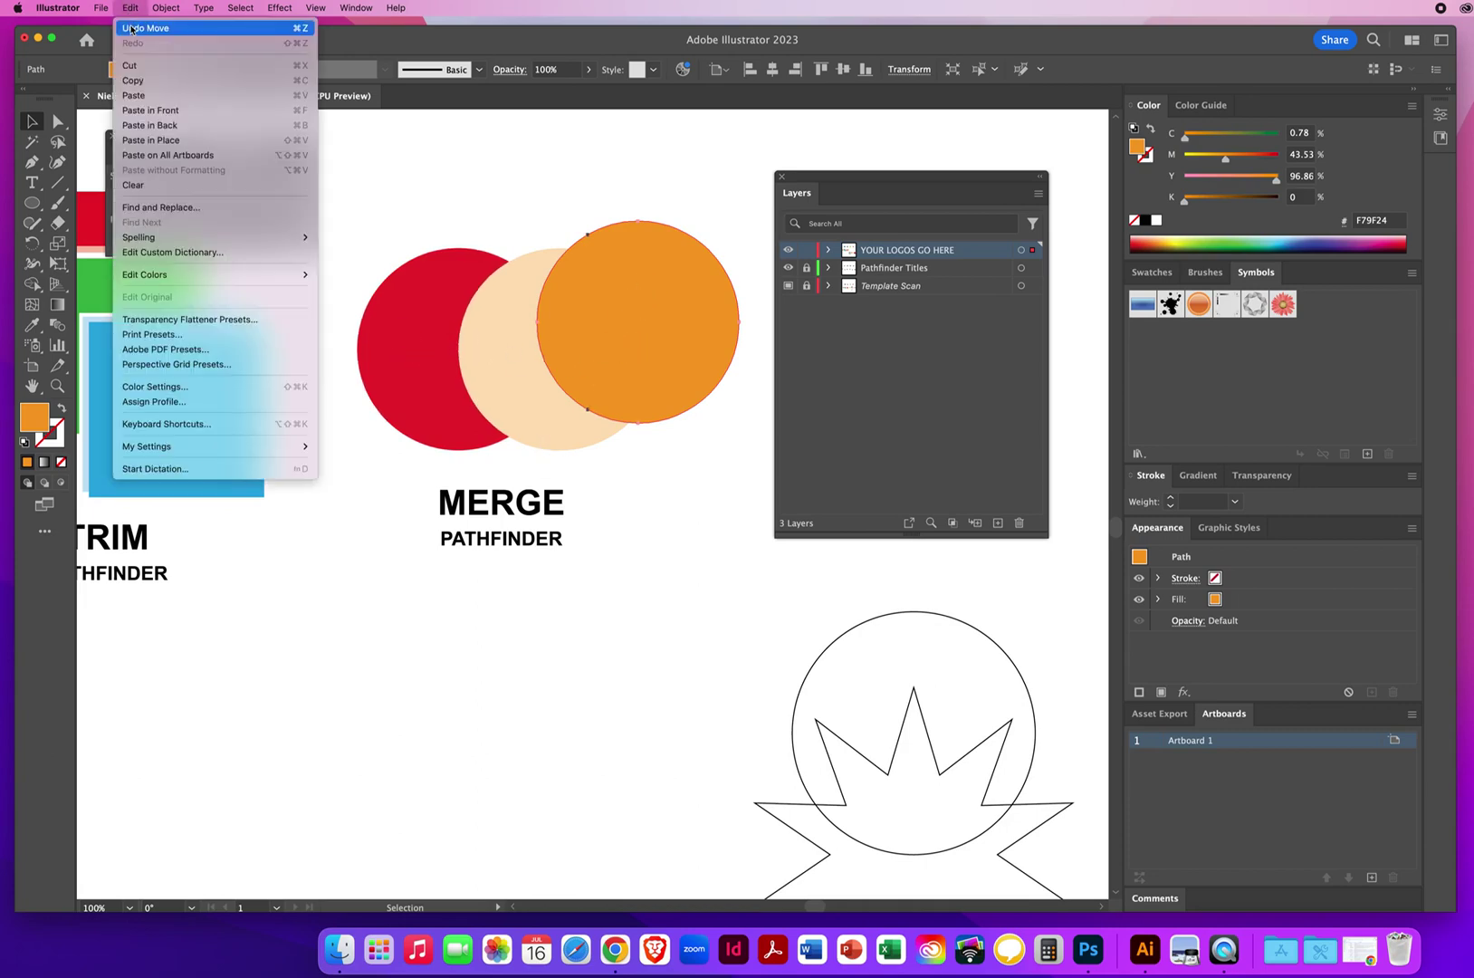
click(131, 28)
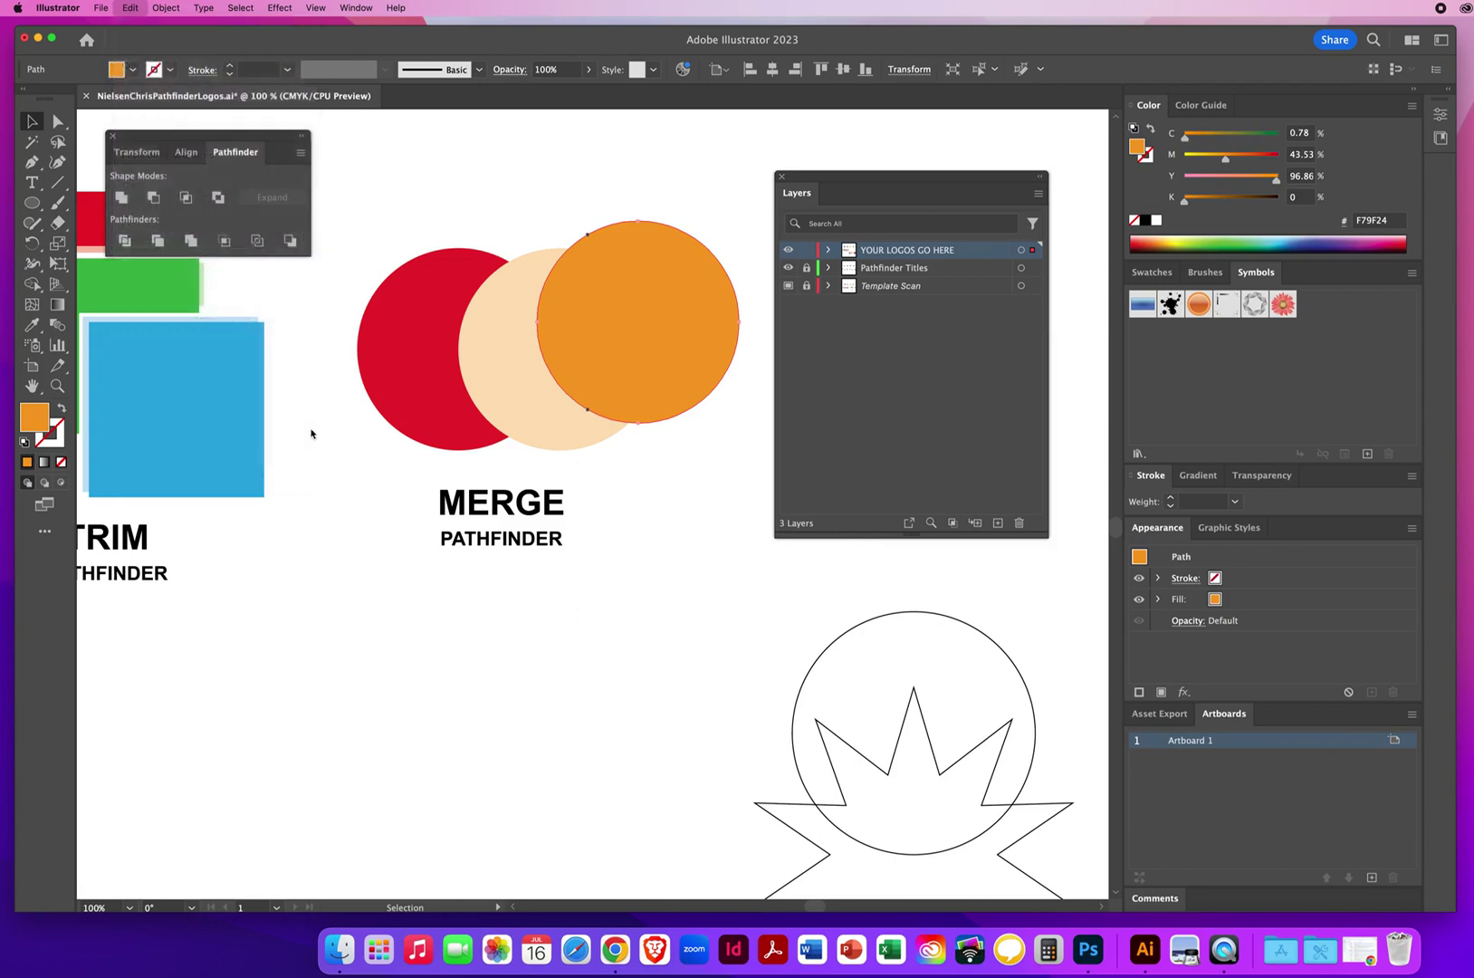
Step: Deselect the MERGE artwork and save the file
click(331, 506)
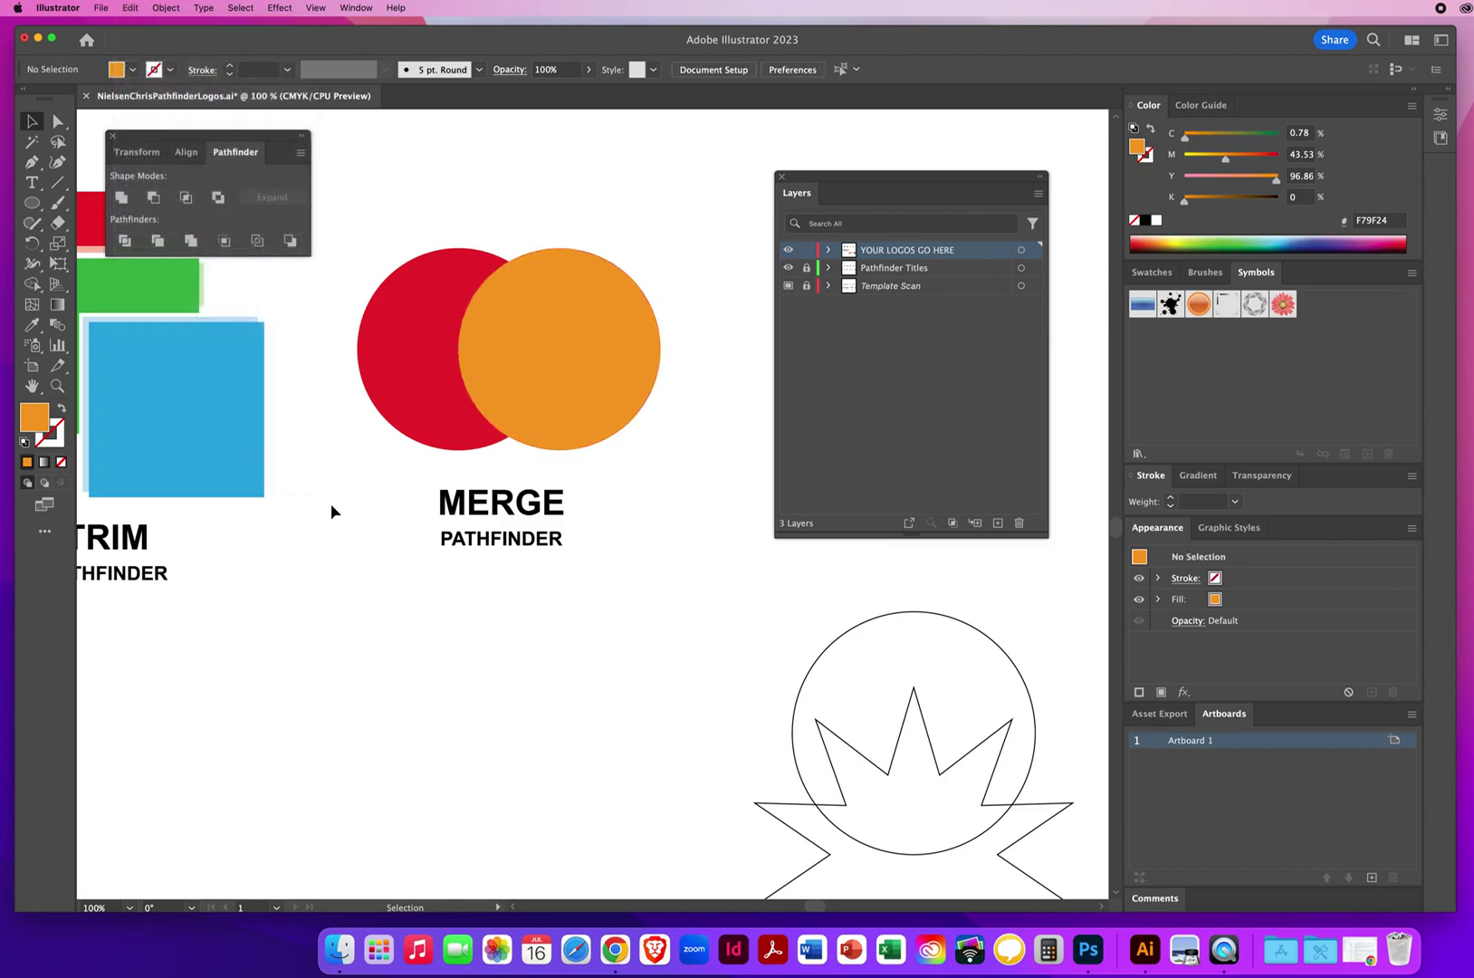
click(102, 8)
click(118, 145)
Step: Fill the outlined circle below the CROP title with light blue (#73CFE7) and the starburst with pink (#E7549E), and deselect them
drag(818, 596, 458, 523)
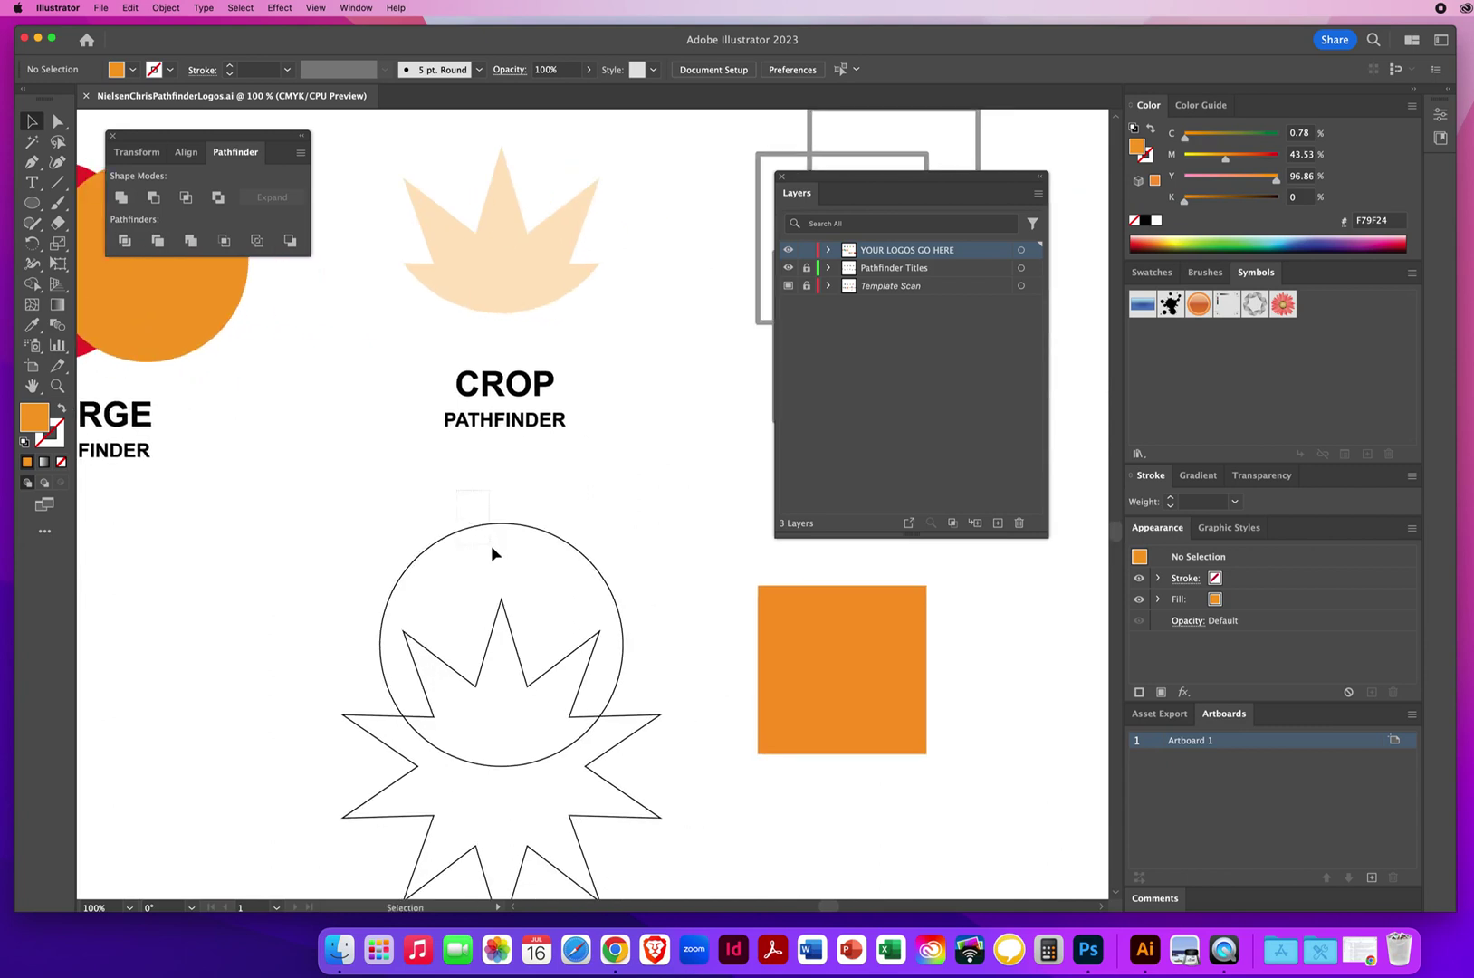
drag(493, 549, 493, 548)
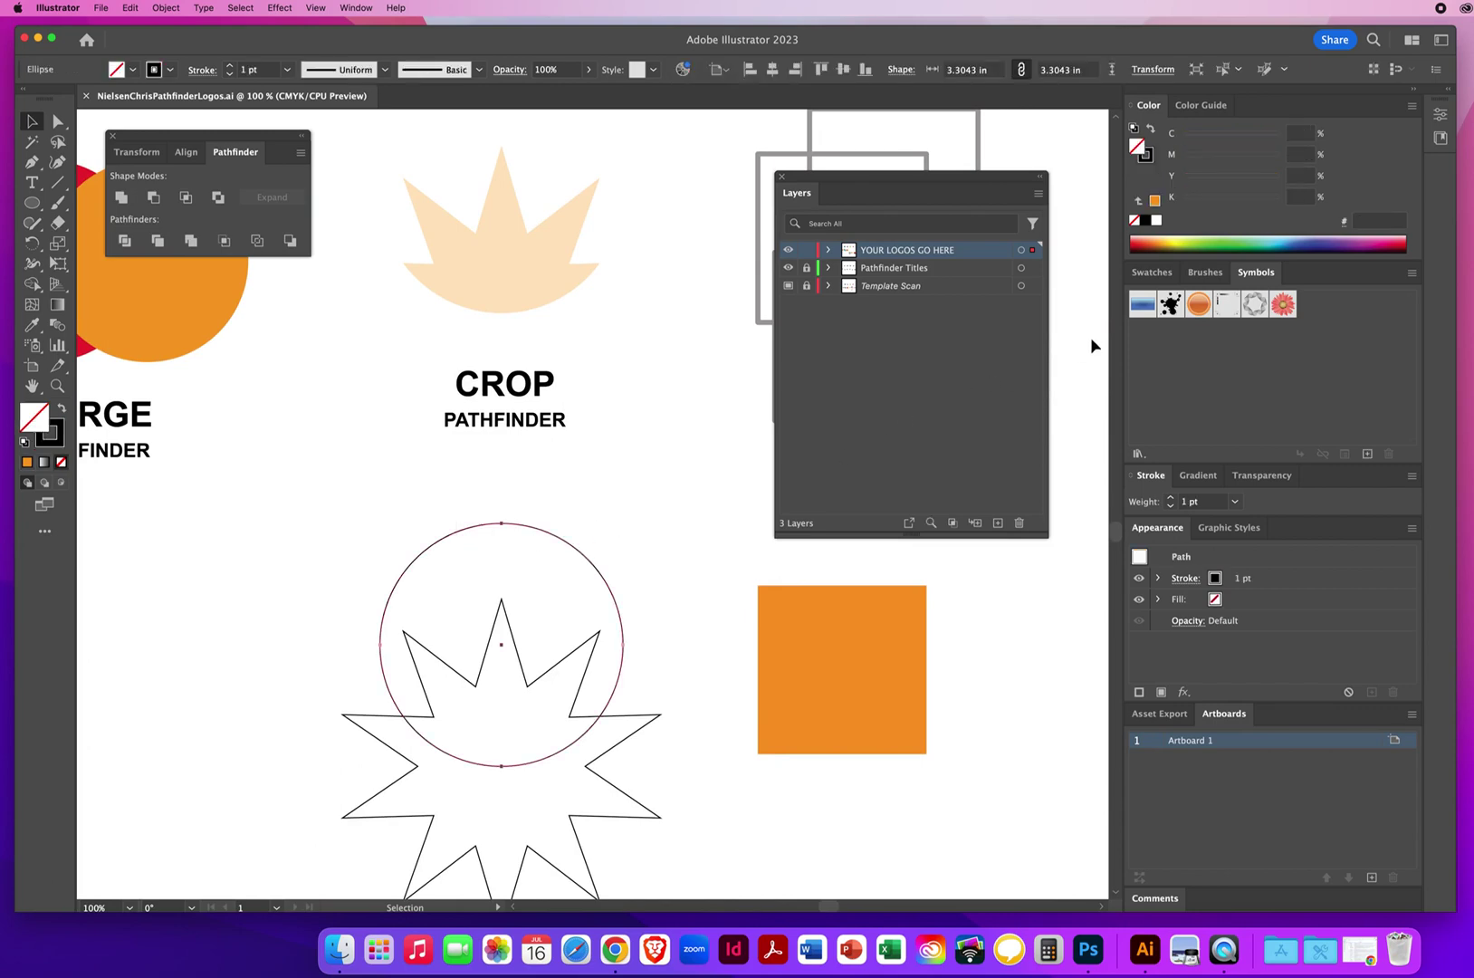
click(1270, 241)
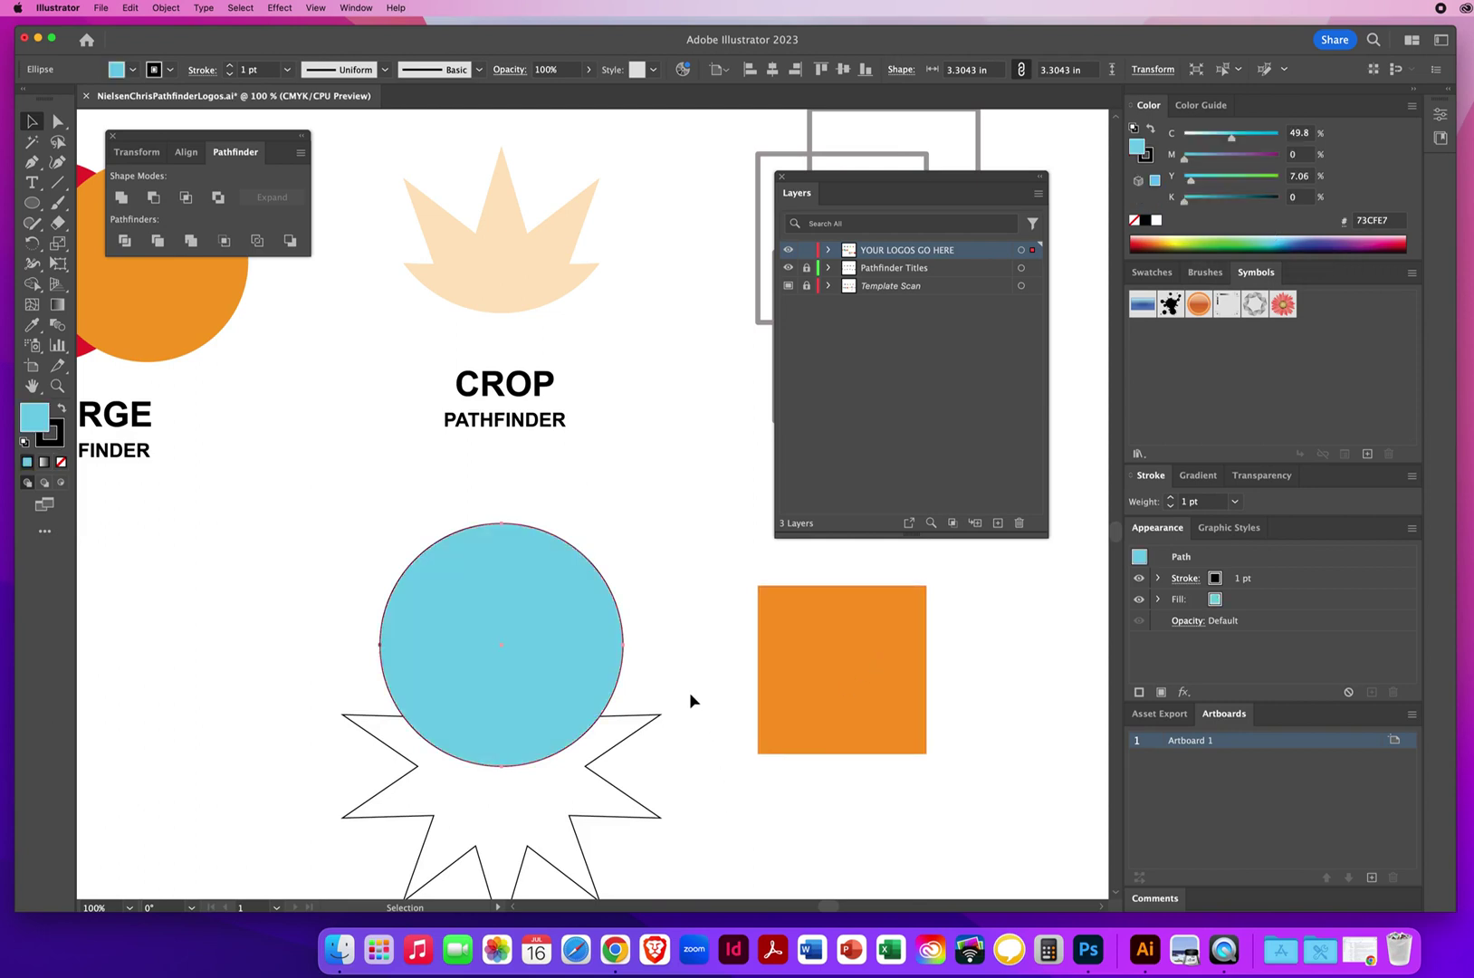
click(627, 769)
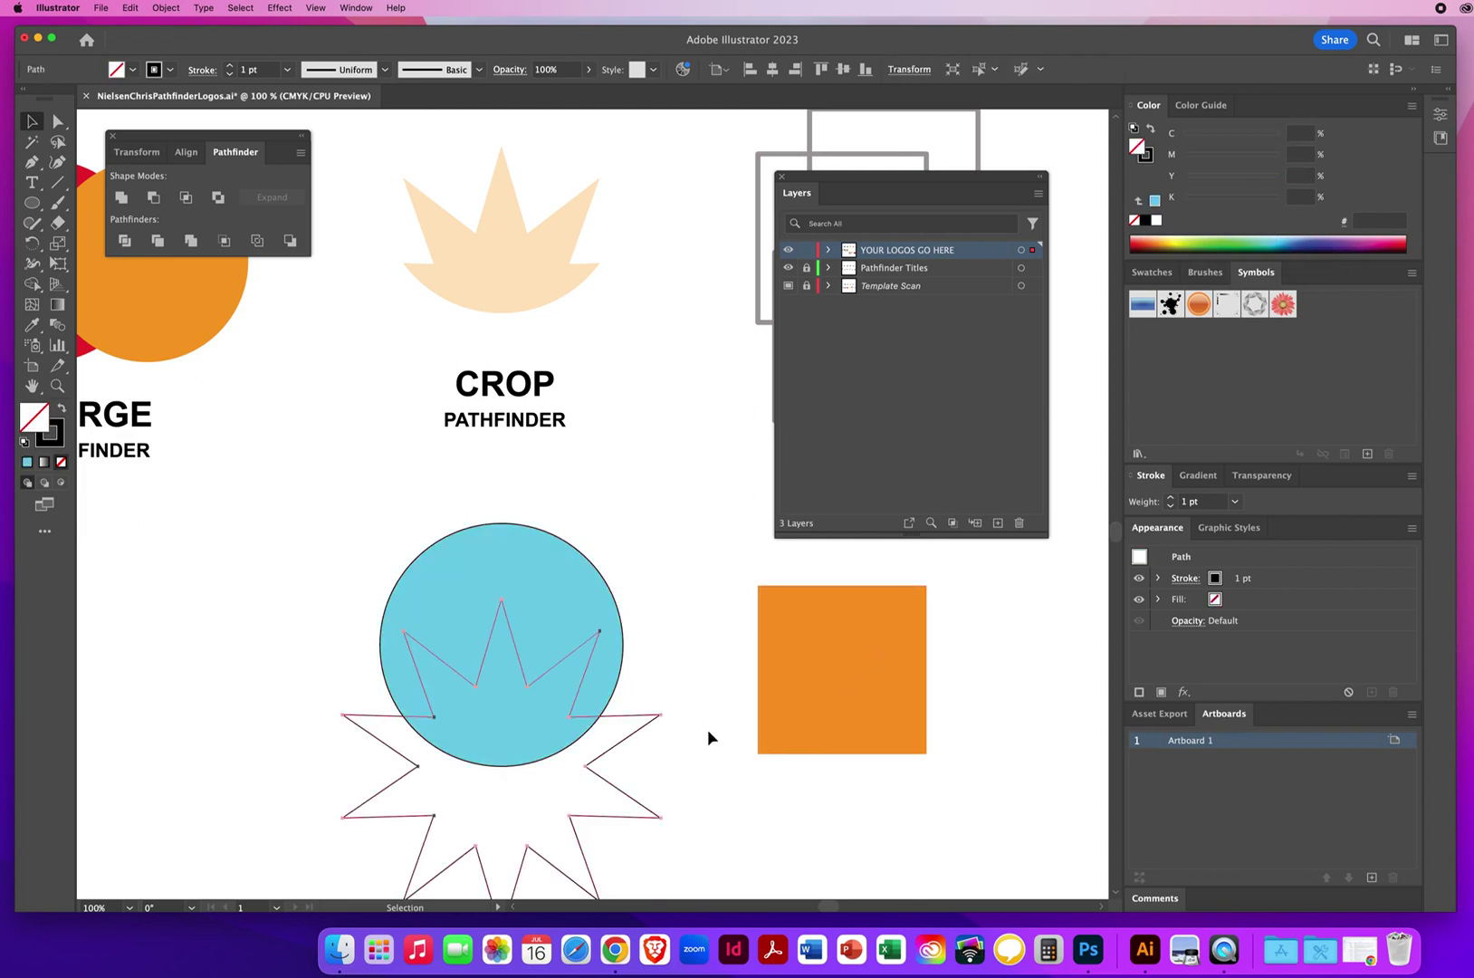
click(1380, 238)
click(252, 674)
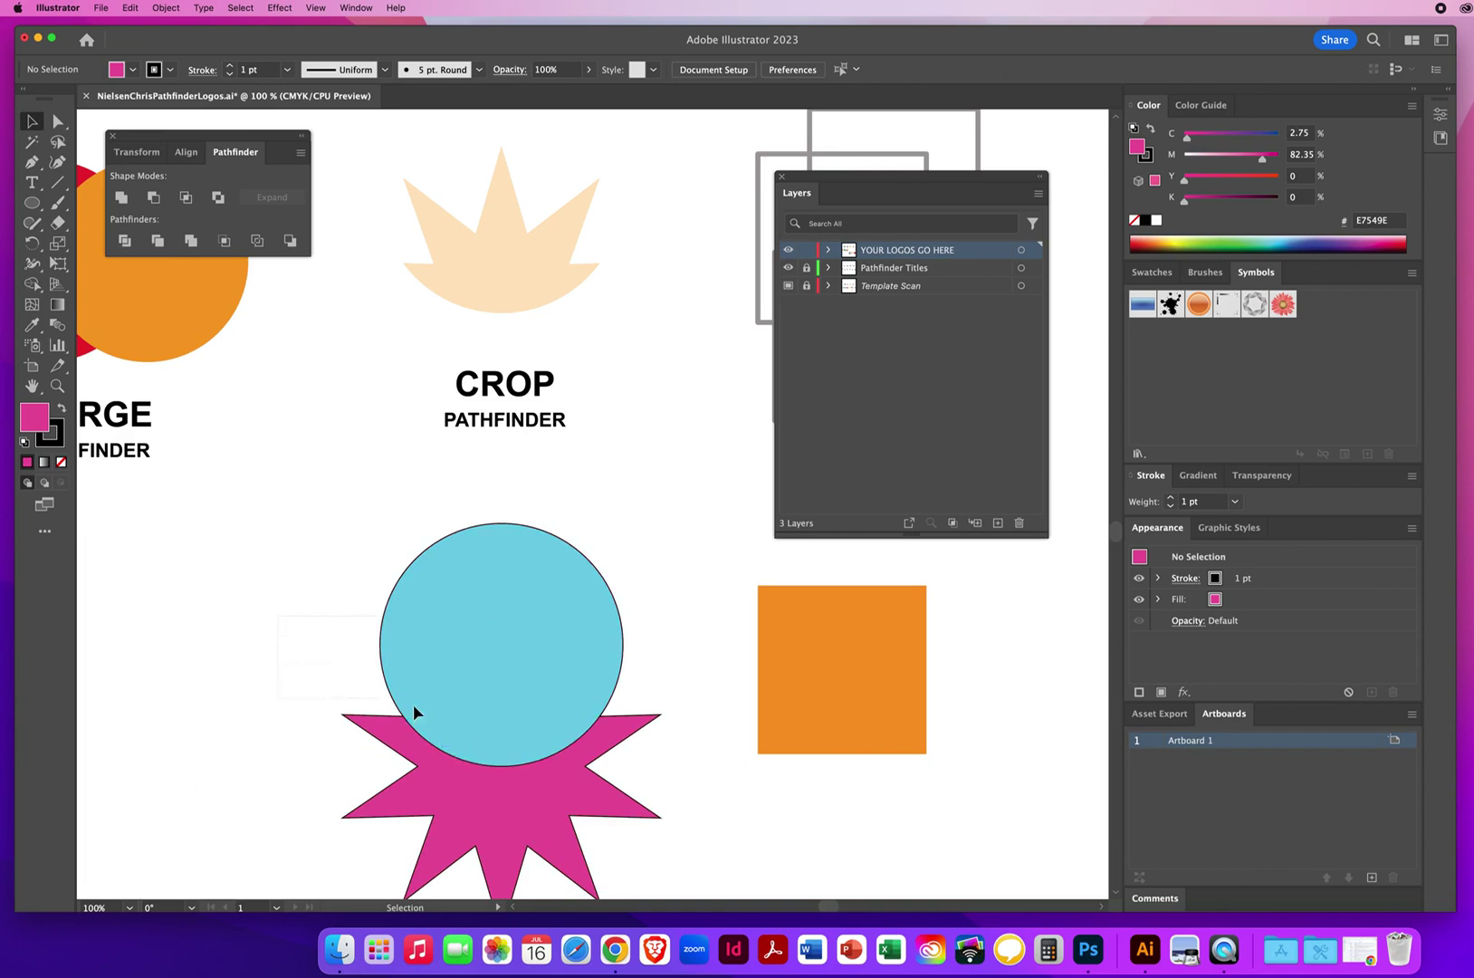
Step: Move the circle and starburst together onto the CROP template shape, and briefly hide the YOUR LOGOS GO HERE layer to compare
key(super+a)
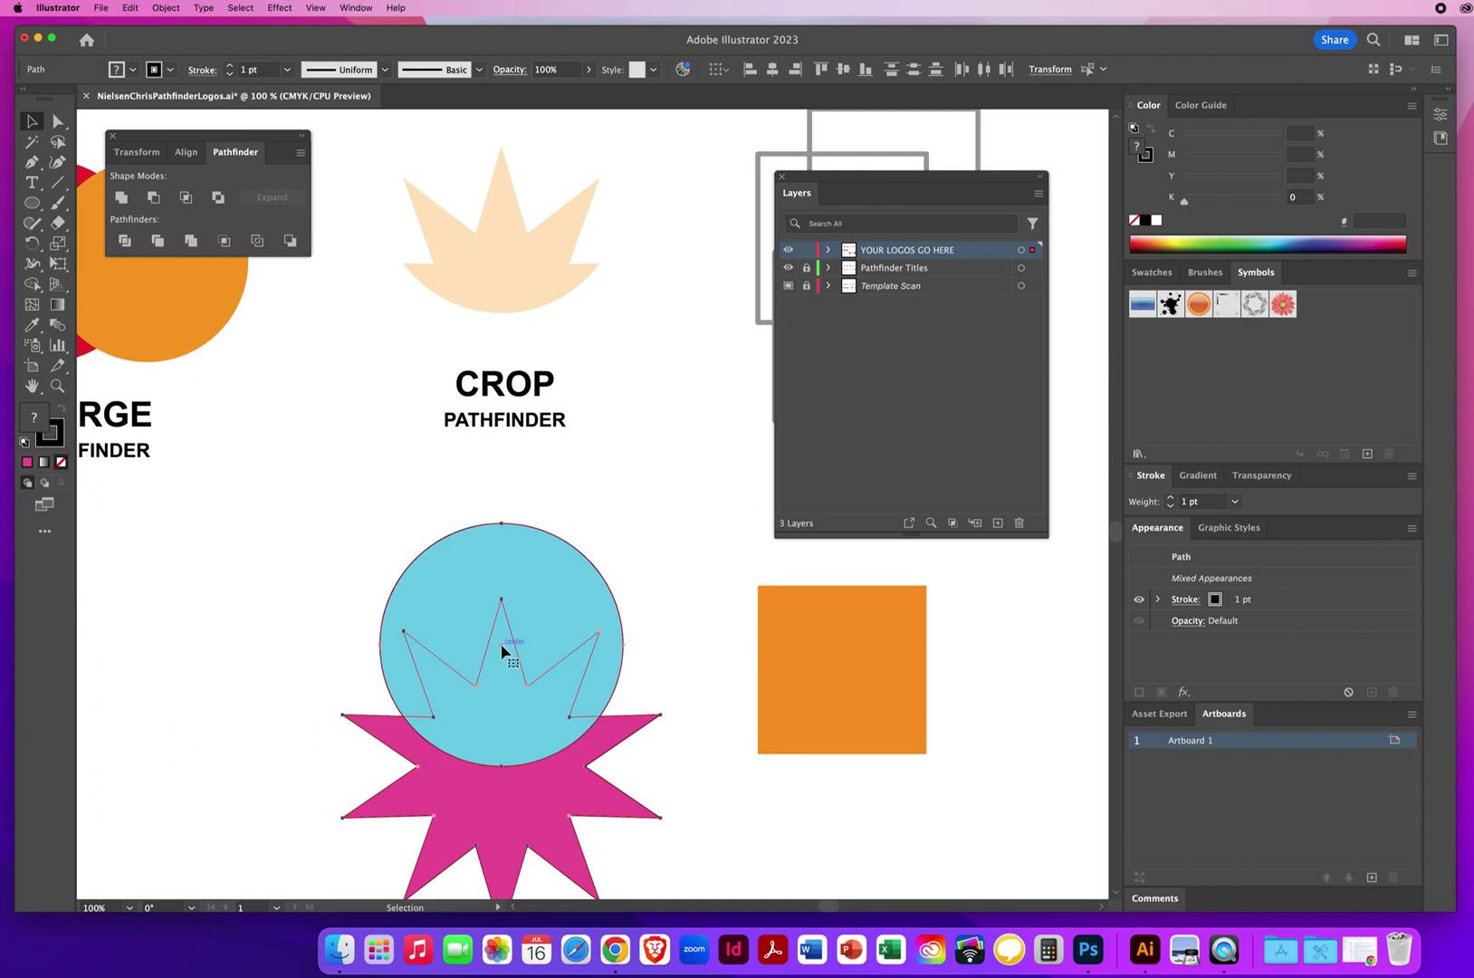
drag(502, 650, 502, 190)
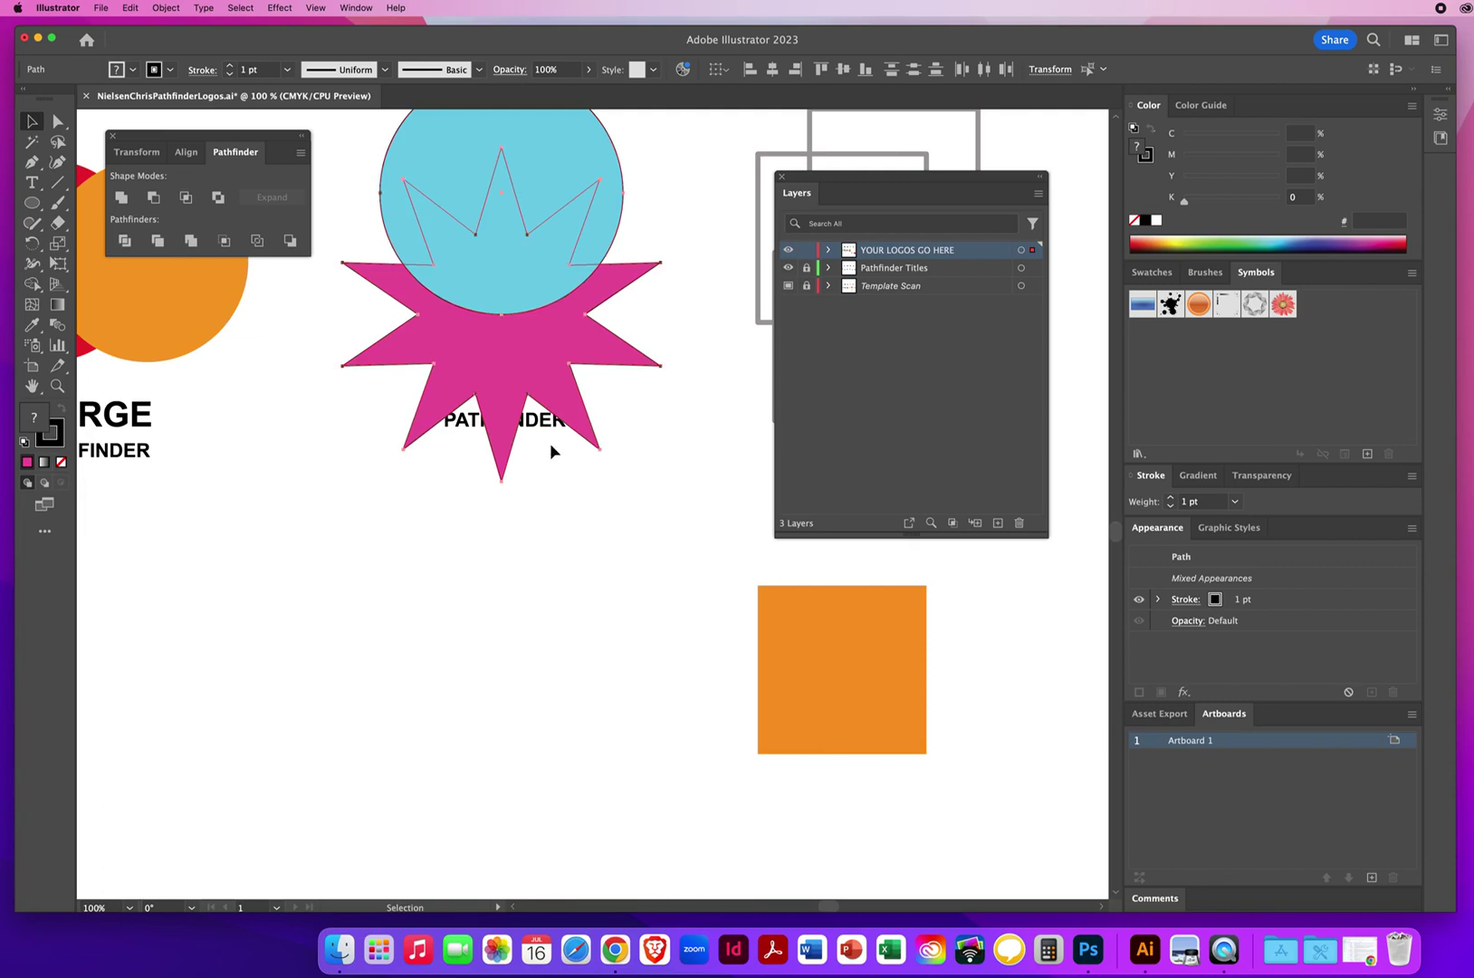
scroll(543, 435, up, 6)
scroll(543, 435, right, 2)
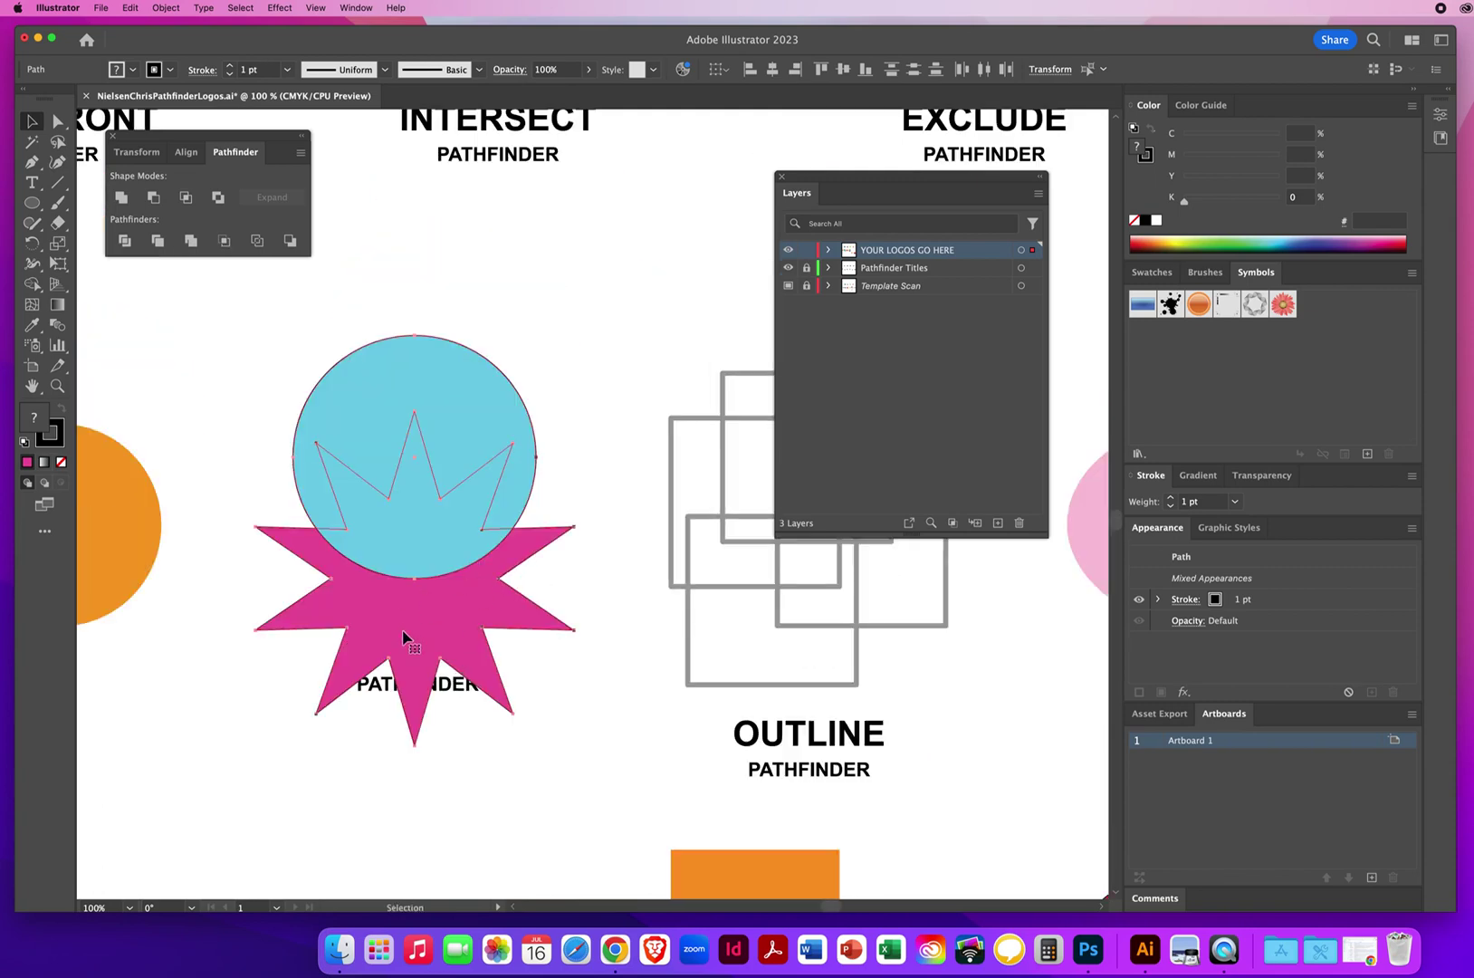
click(404, 477)
click(785, 254)
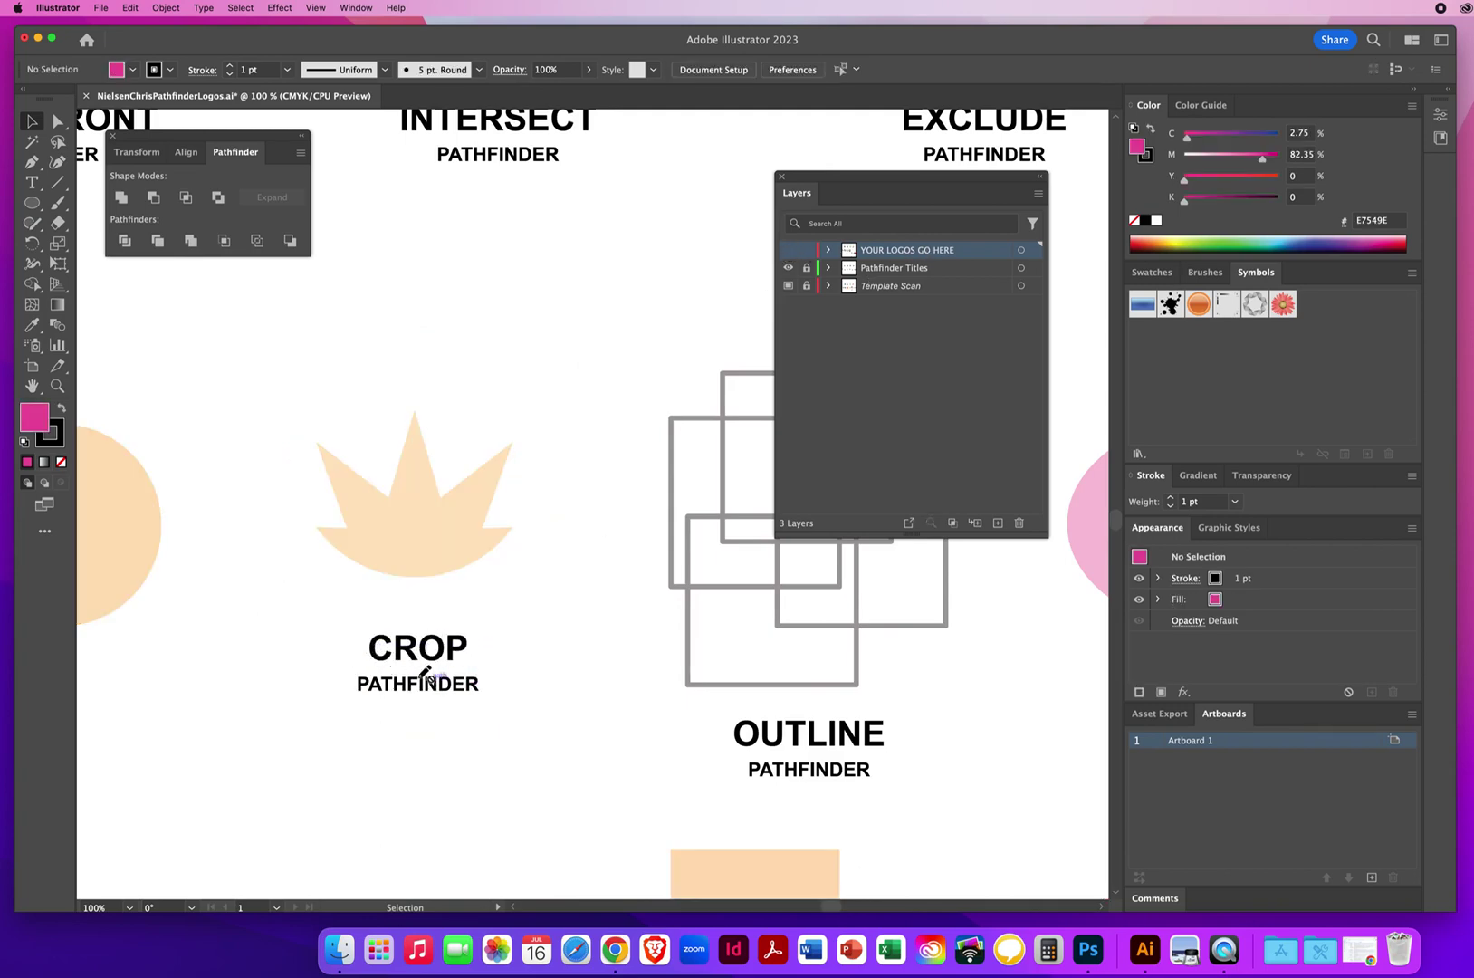
click(787, 250)
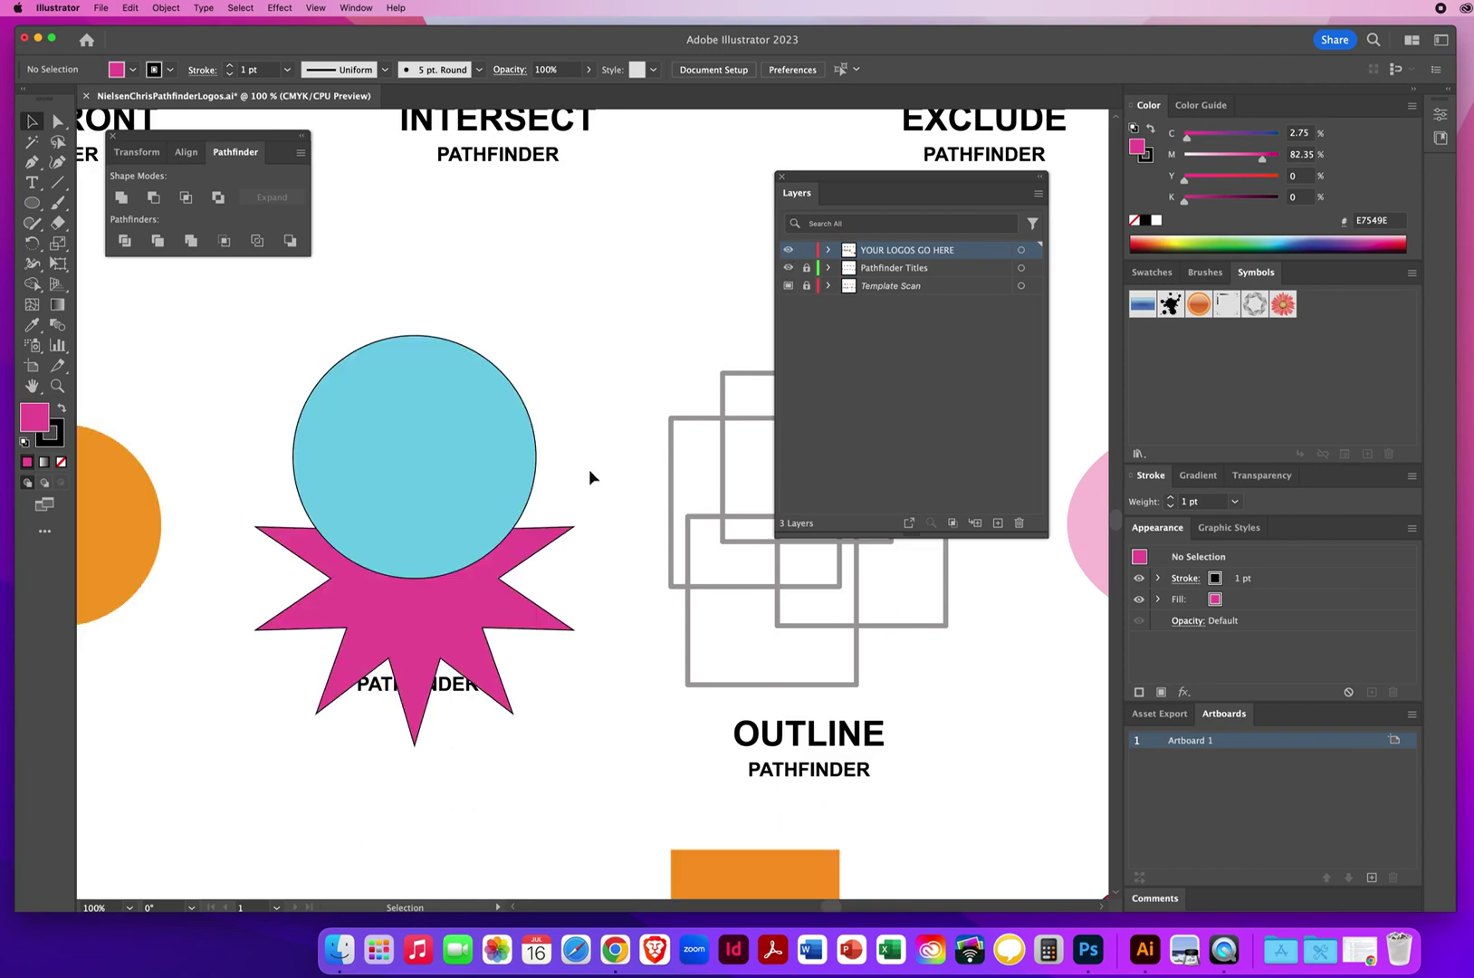
Step: Apply the Crop pathfinder to the blue circle and pink starburst and deselect the result
drag(262, 330, 451, 527)
drag(534, 573, 535, 581)
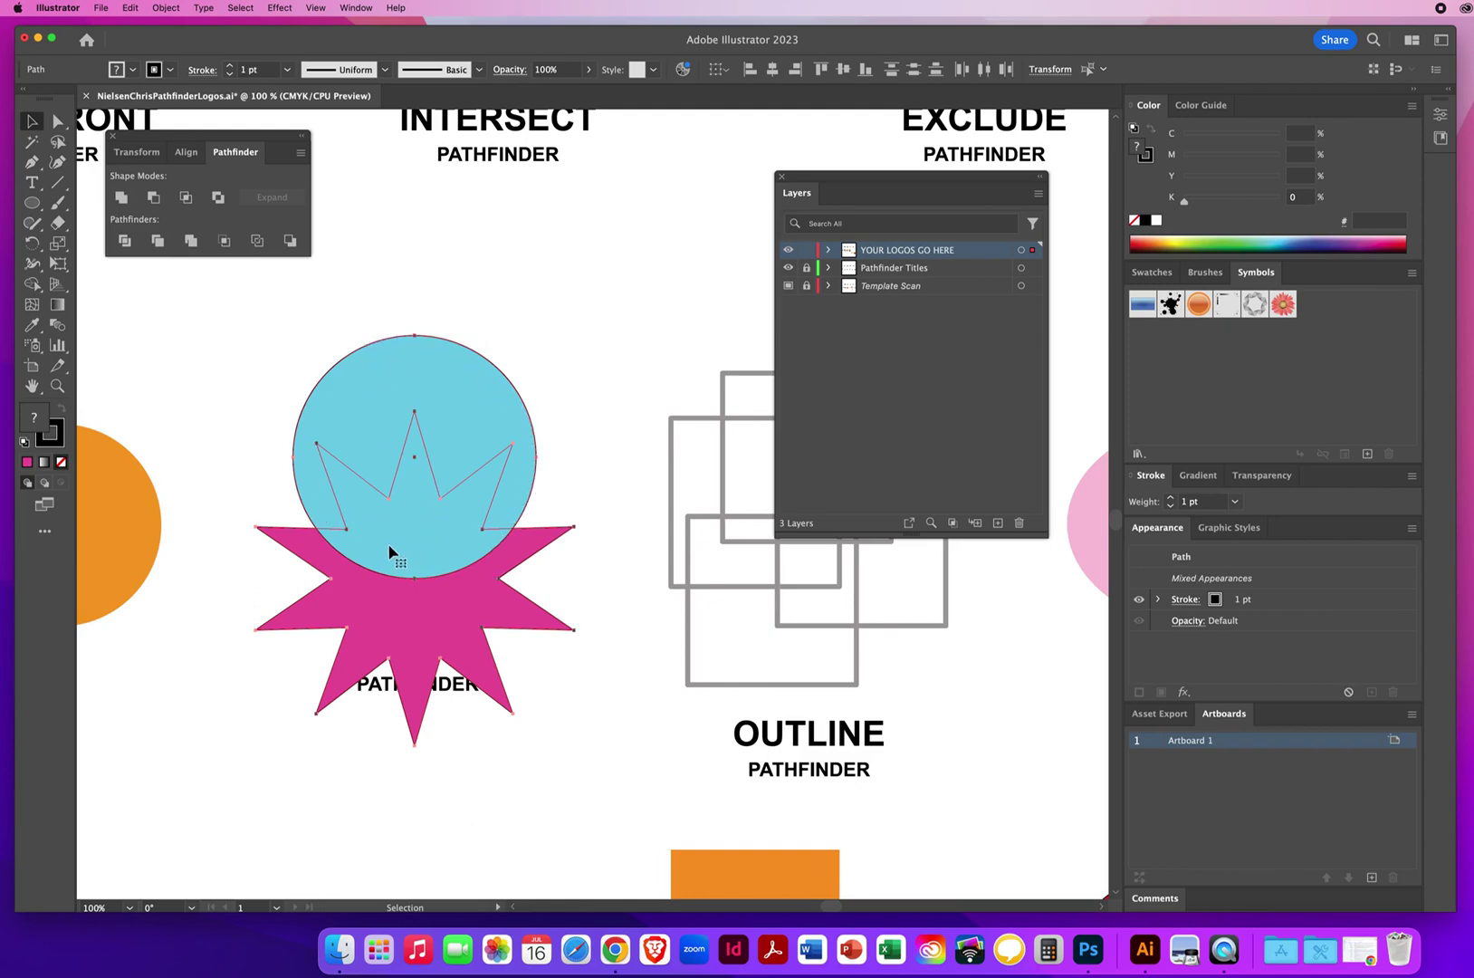
click(224, 241)
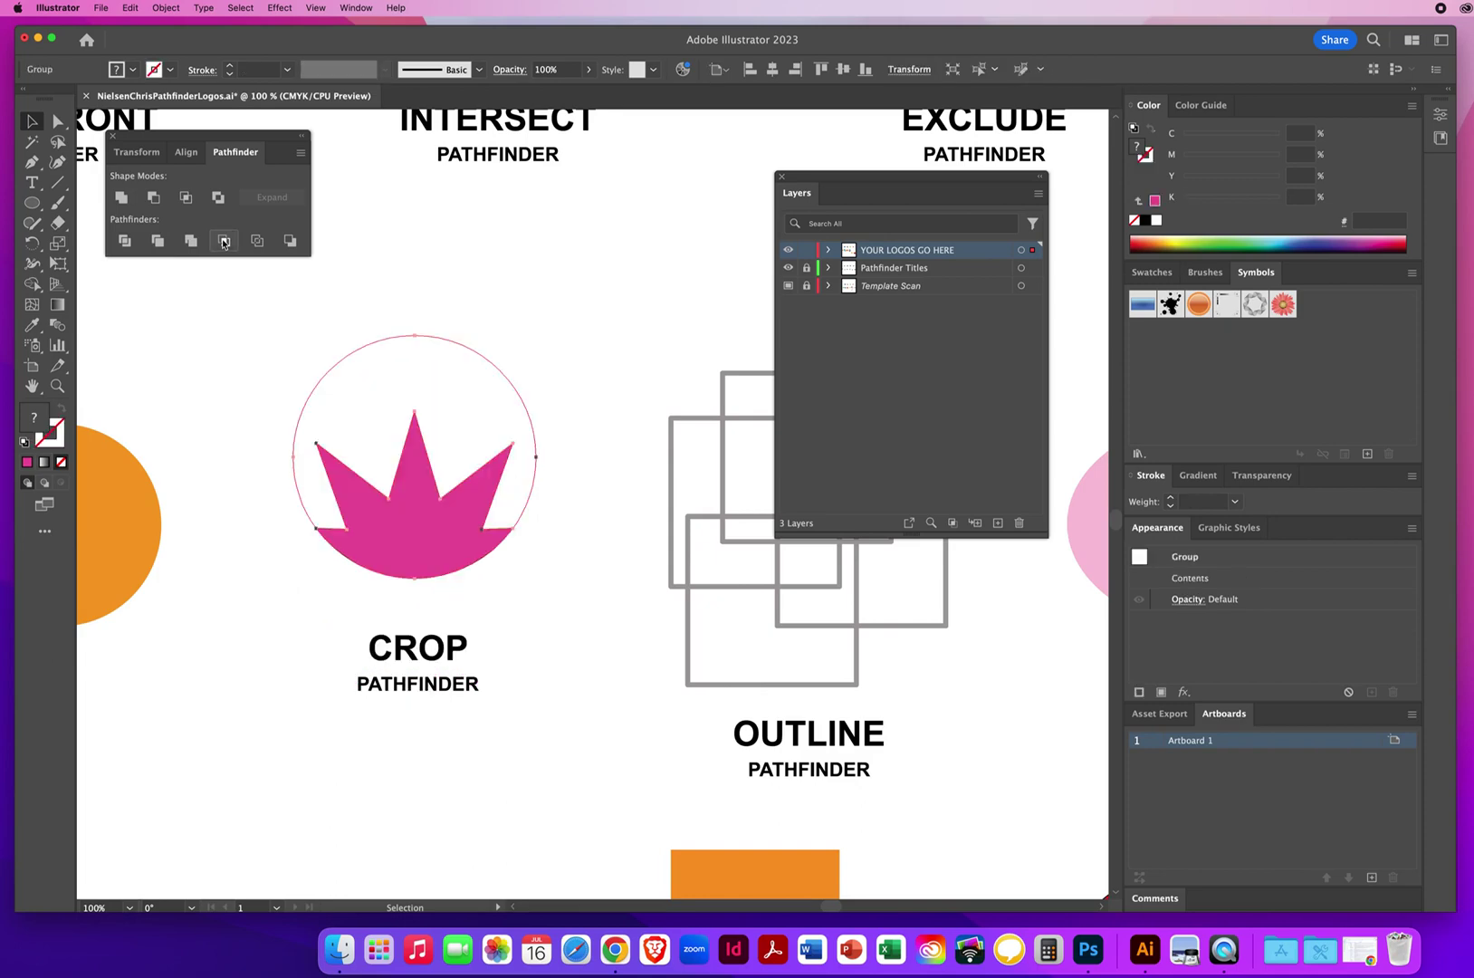
click(587, 454)
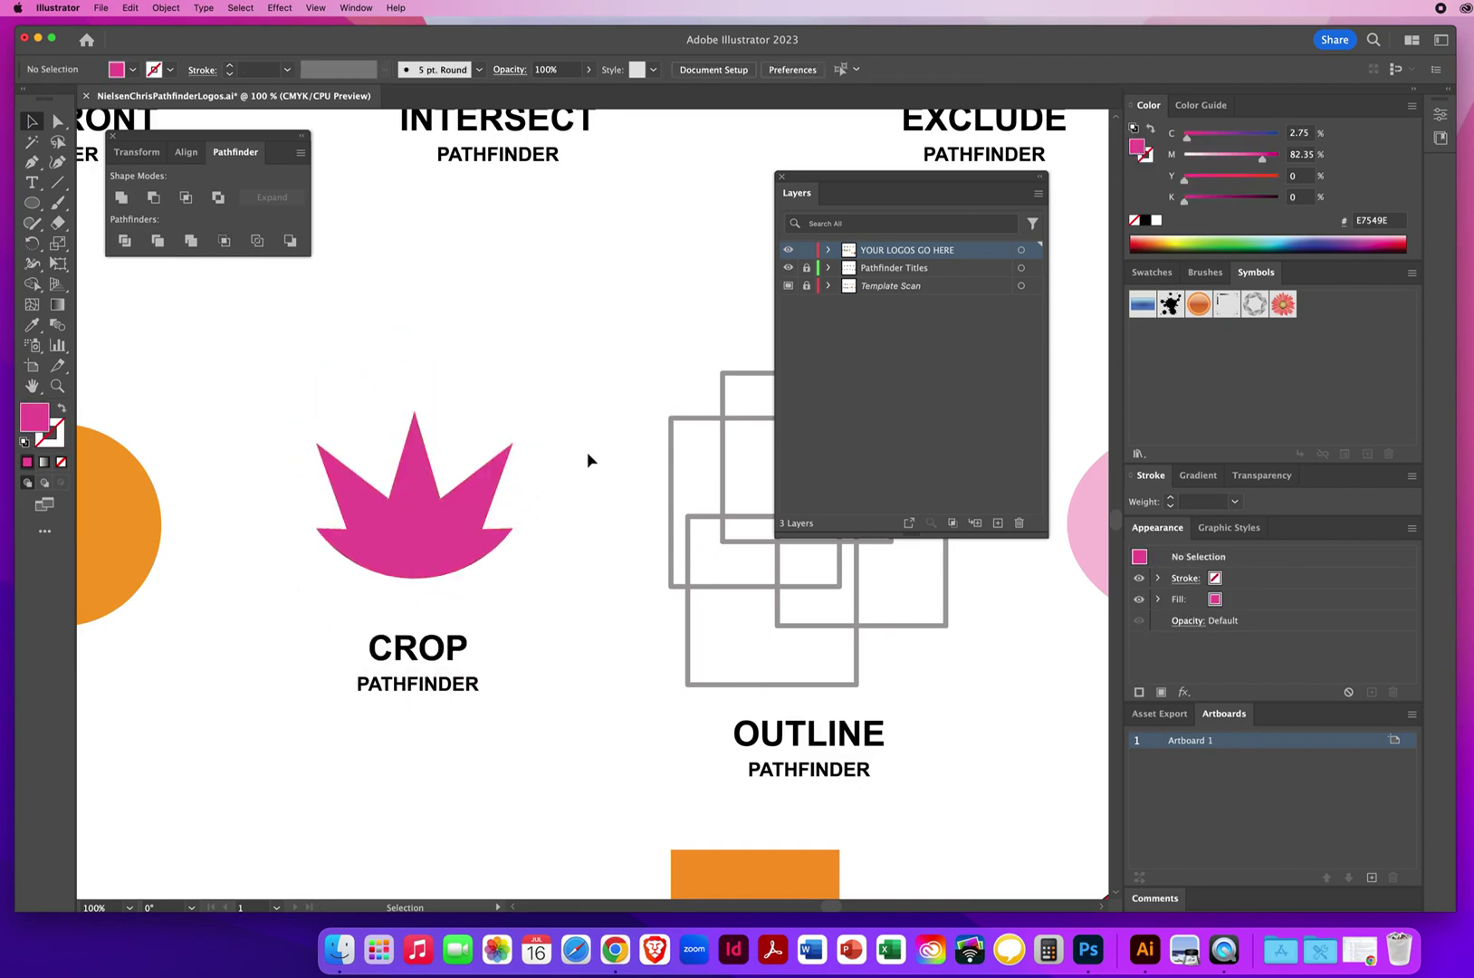
Step: Toggle the YOUR LOGOS GO HERE layer's visibility to compare the cropped pink shape with the CROP template
click(787, 253)
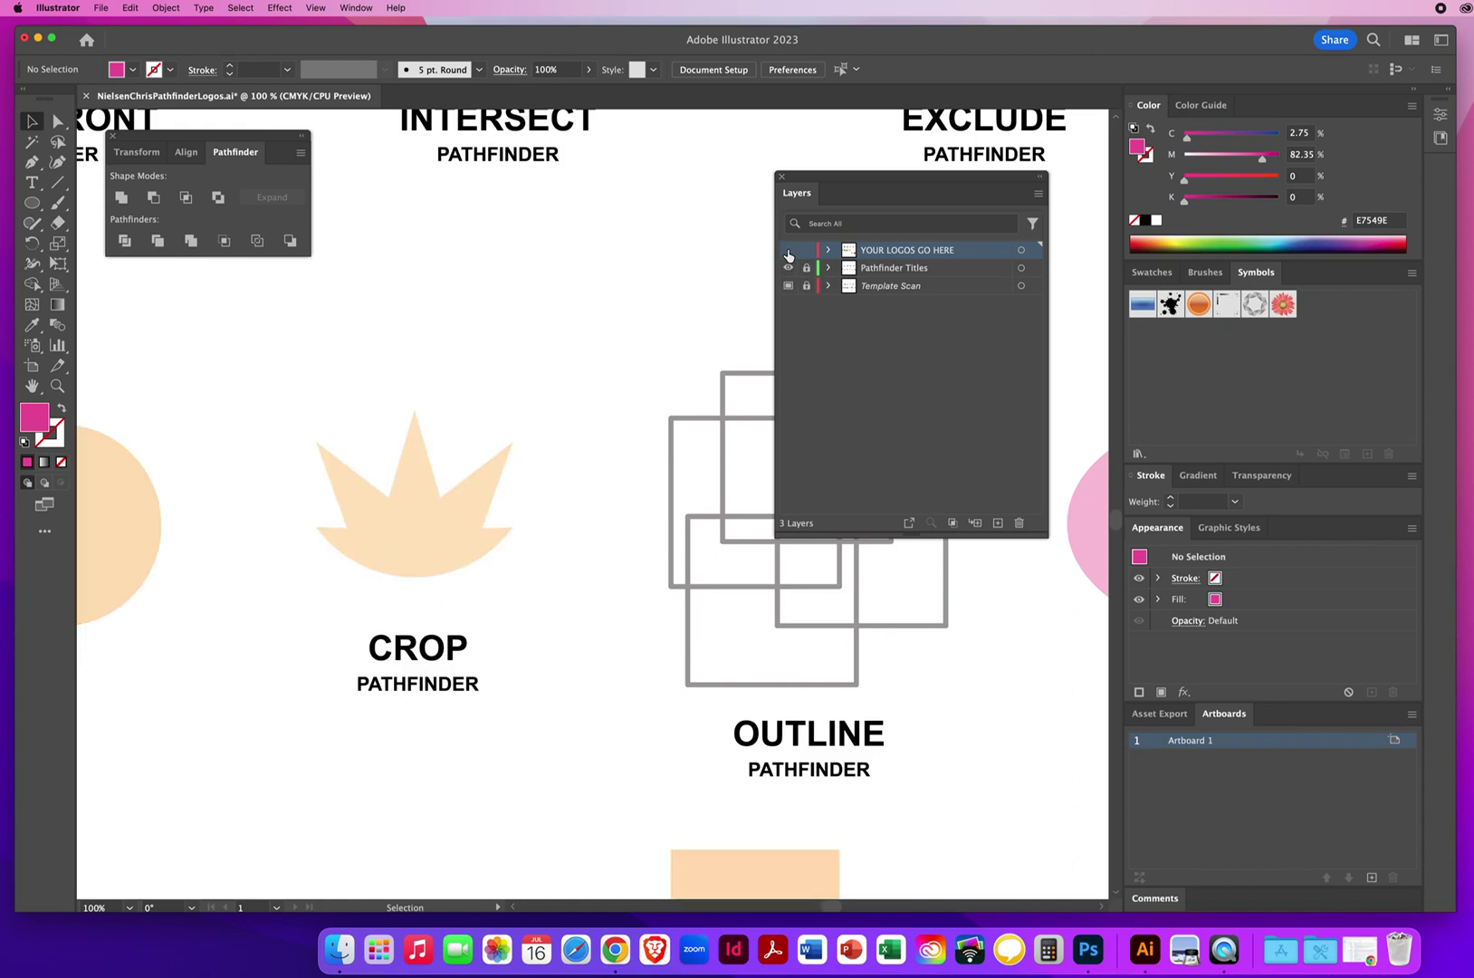
click(789, 253)
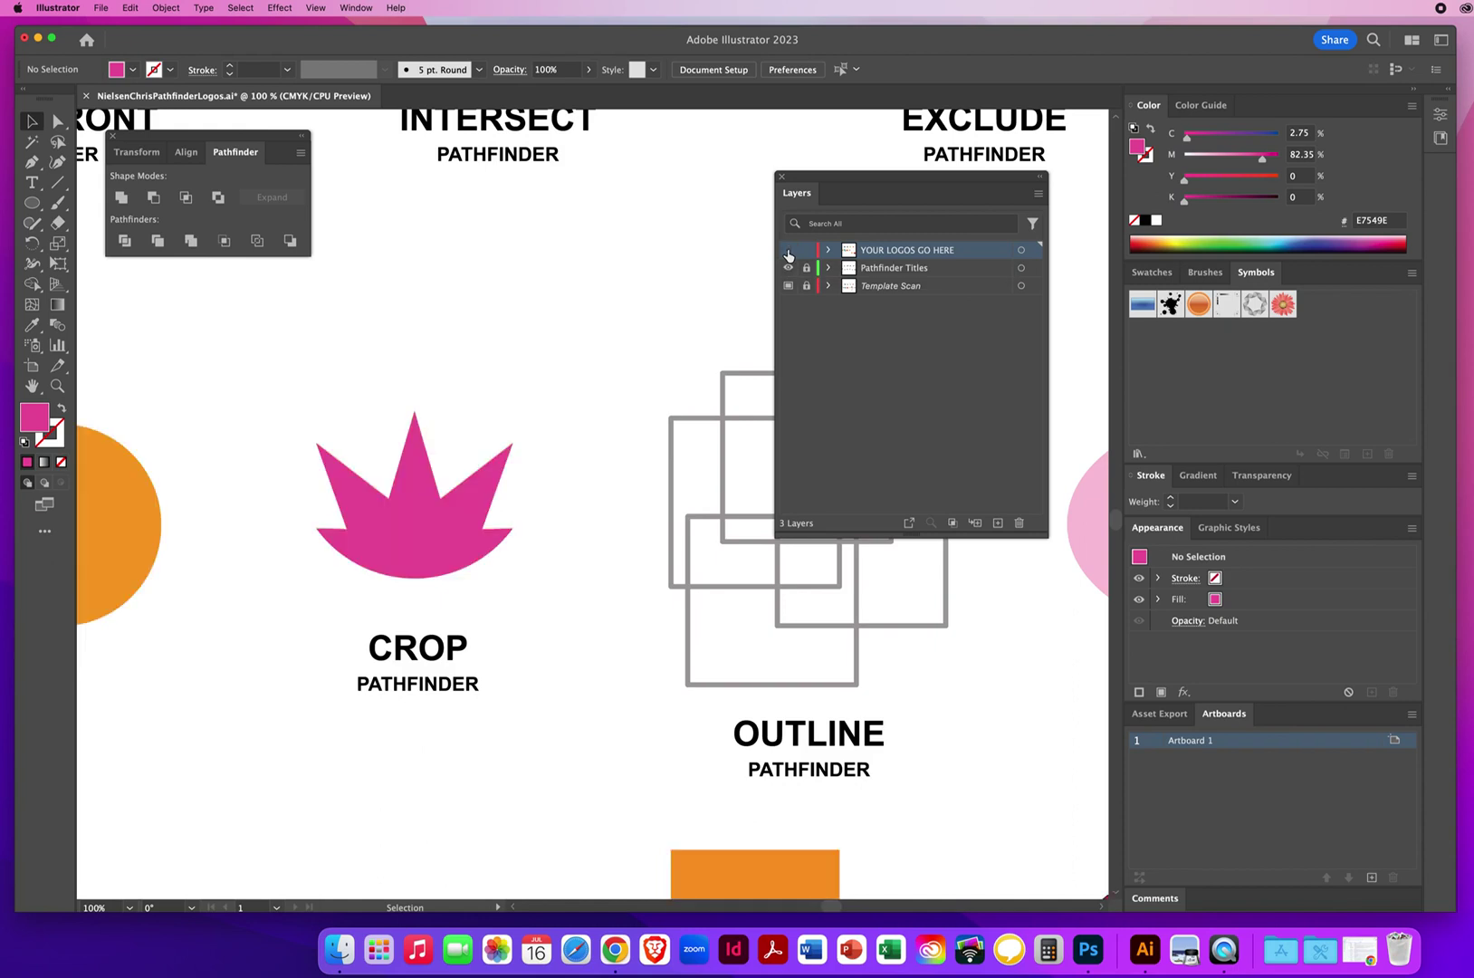
click(788, 254)
click(787, 253)
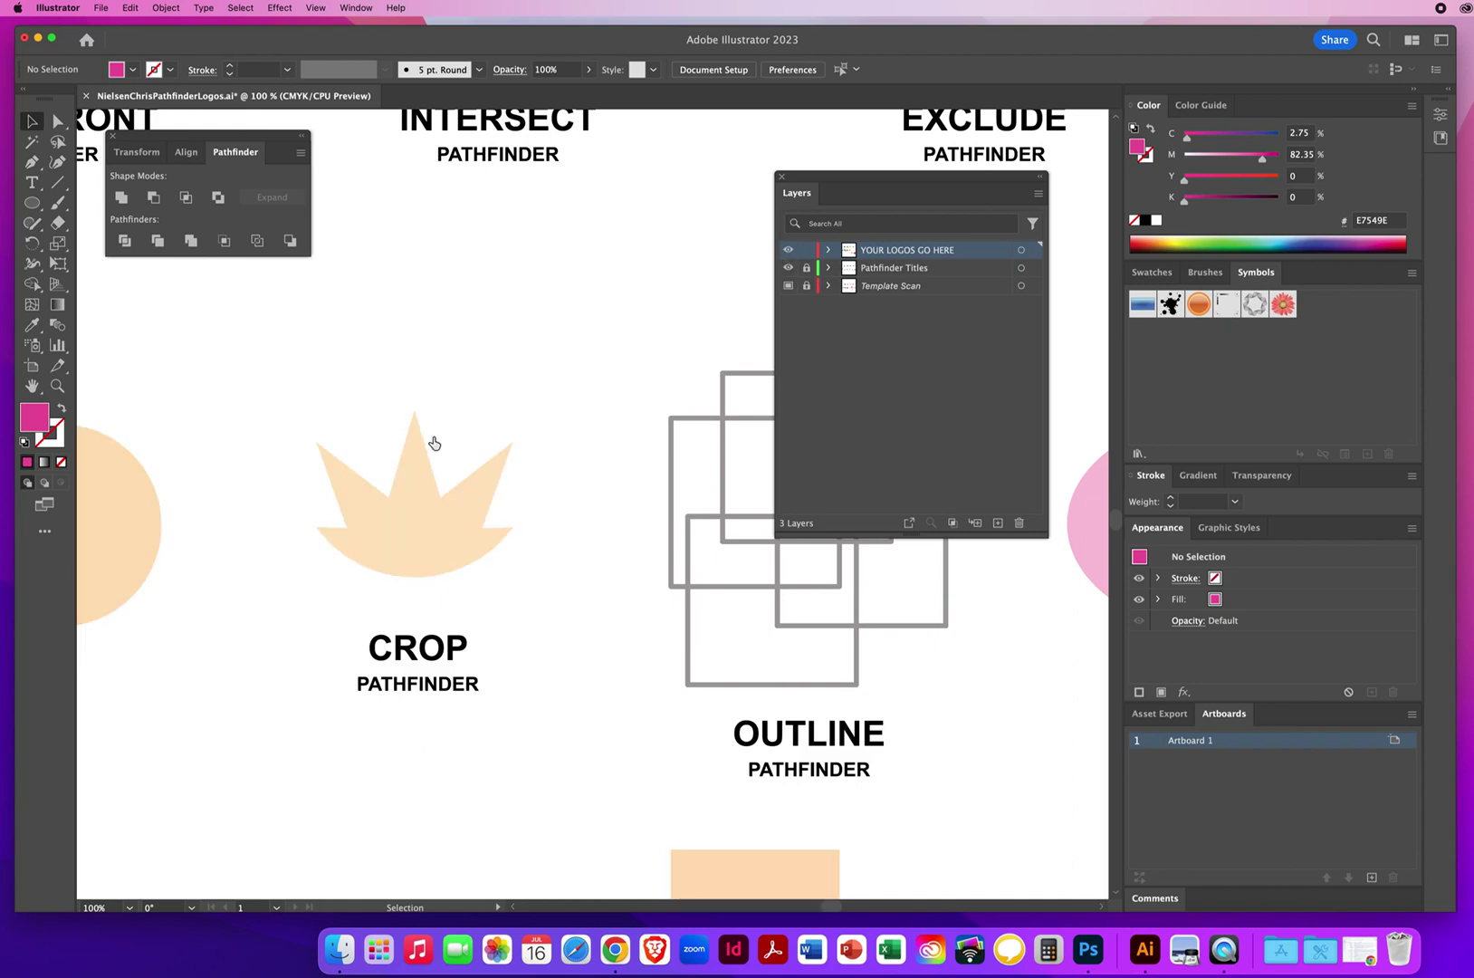
Step: Check the extent of the cropped pink group, deselect it, and save the file with the finished CROP logo
click(399, 536)
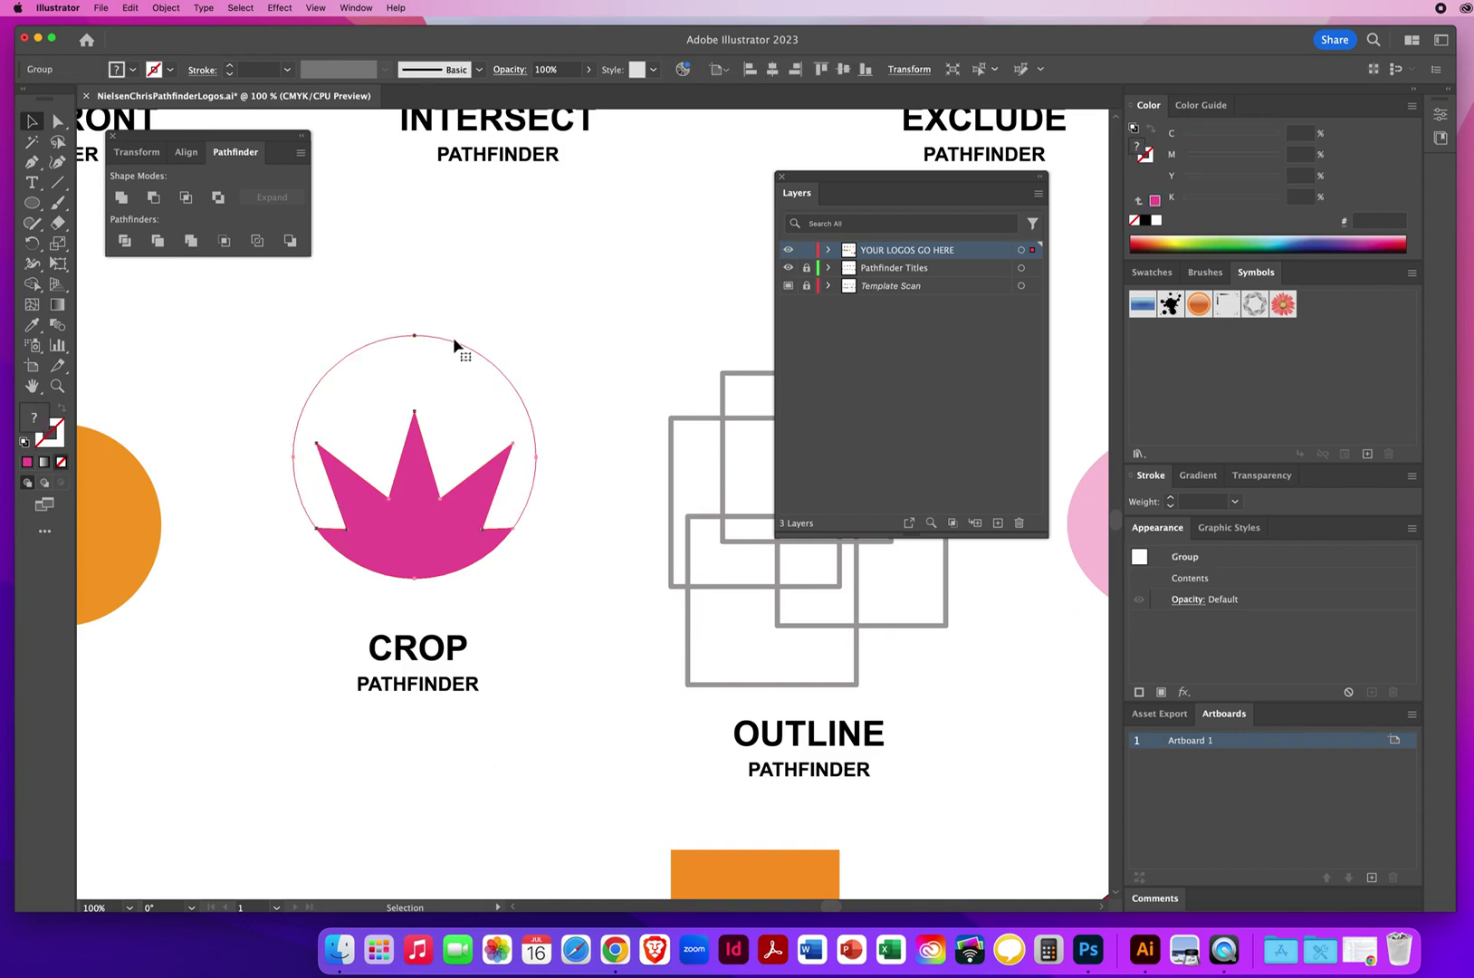
click(552, 584)
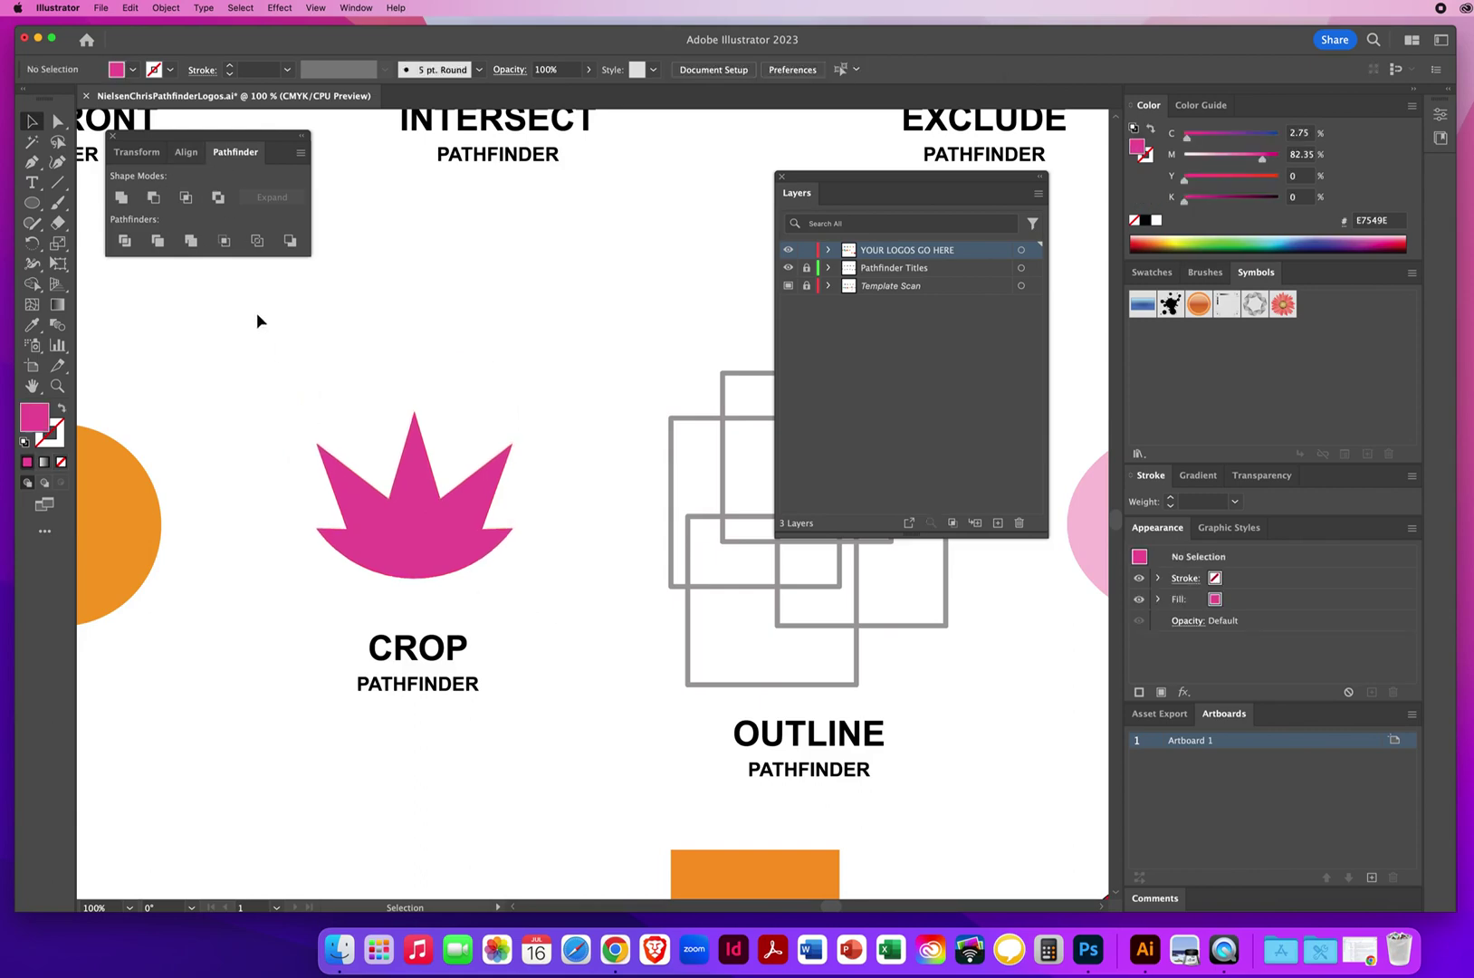
click(101, 7)
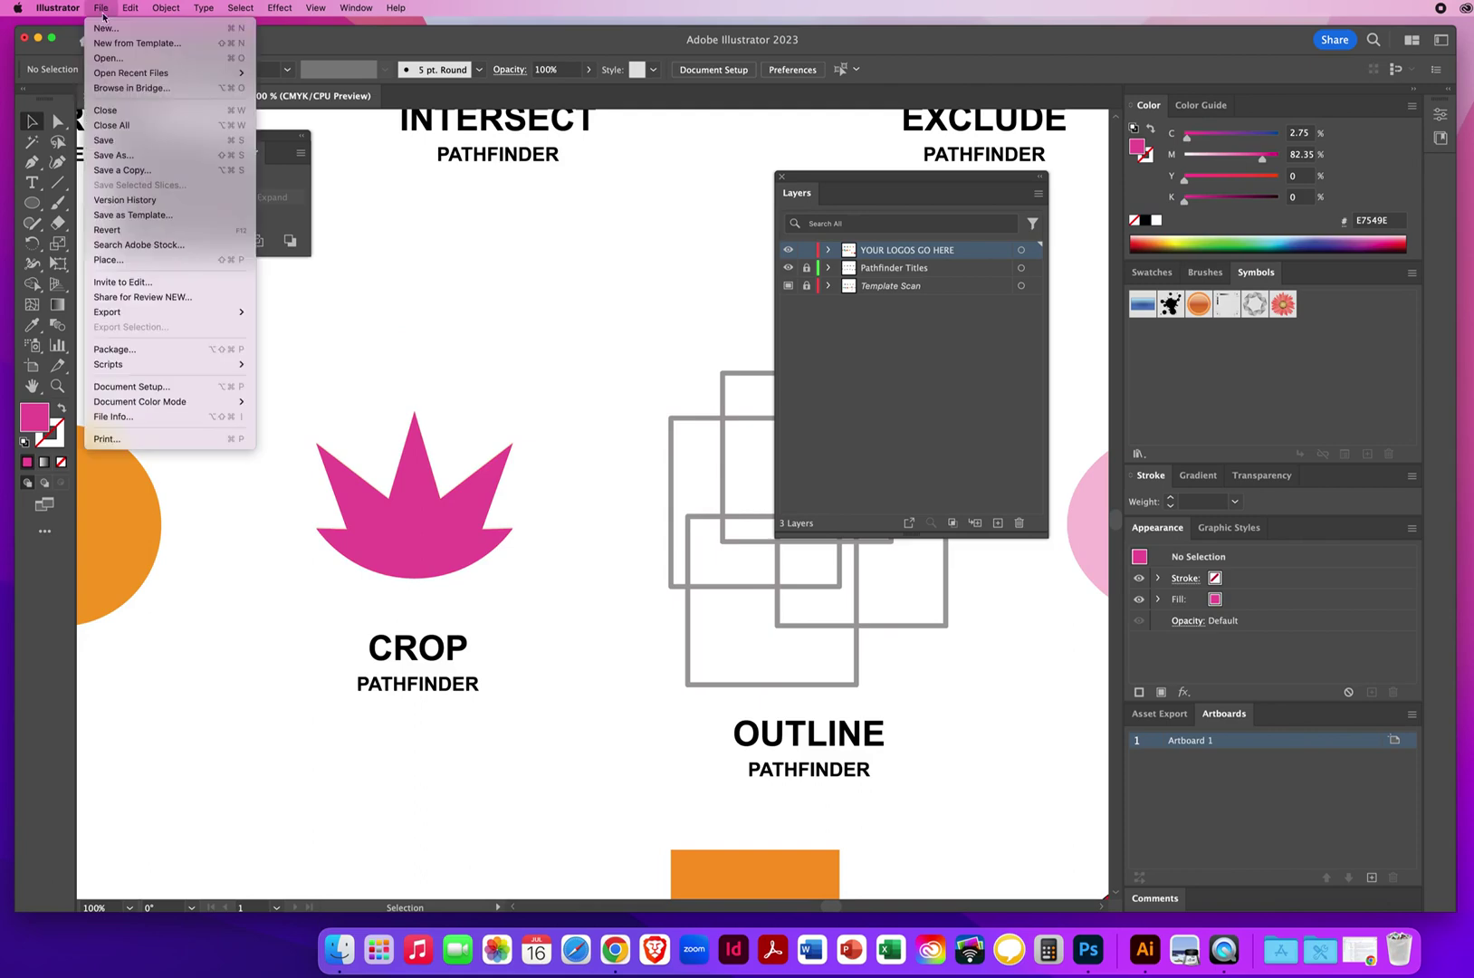
click(105, 140)
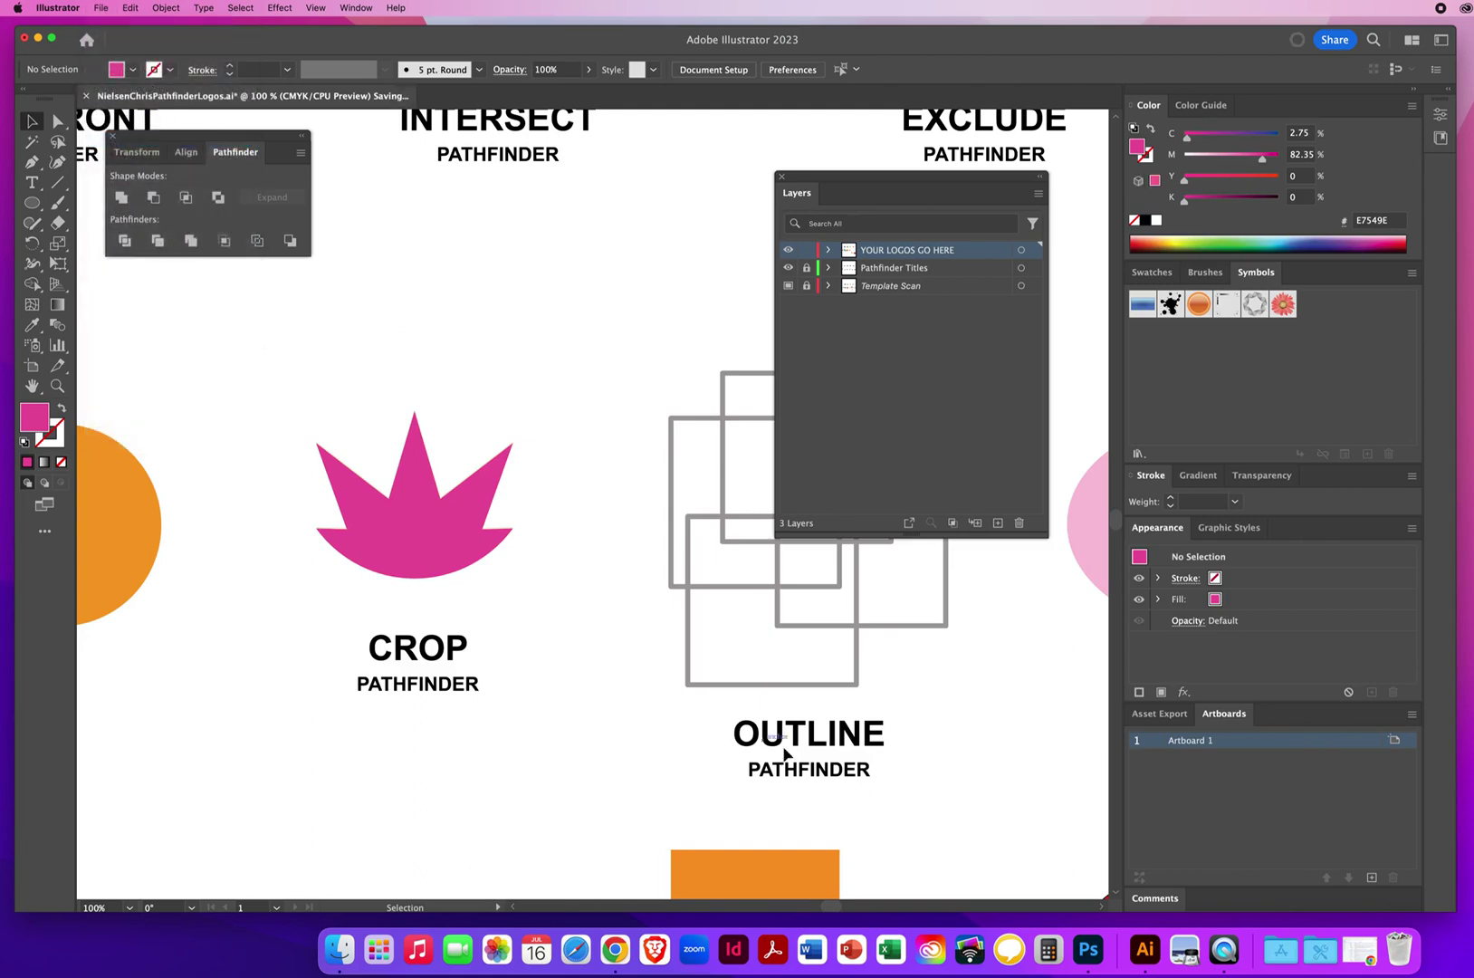
Step: Move the orange square onto the lowest OUTLINE template square and place copies on the other three, nudging the uppermost copy into alignment
drag(832, 720, 557, 516)
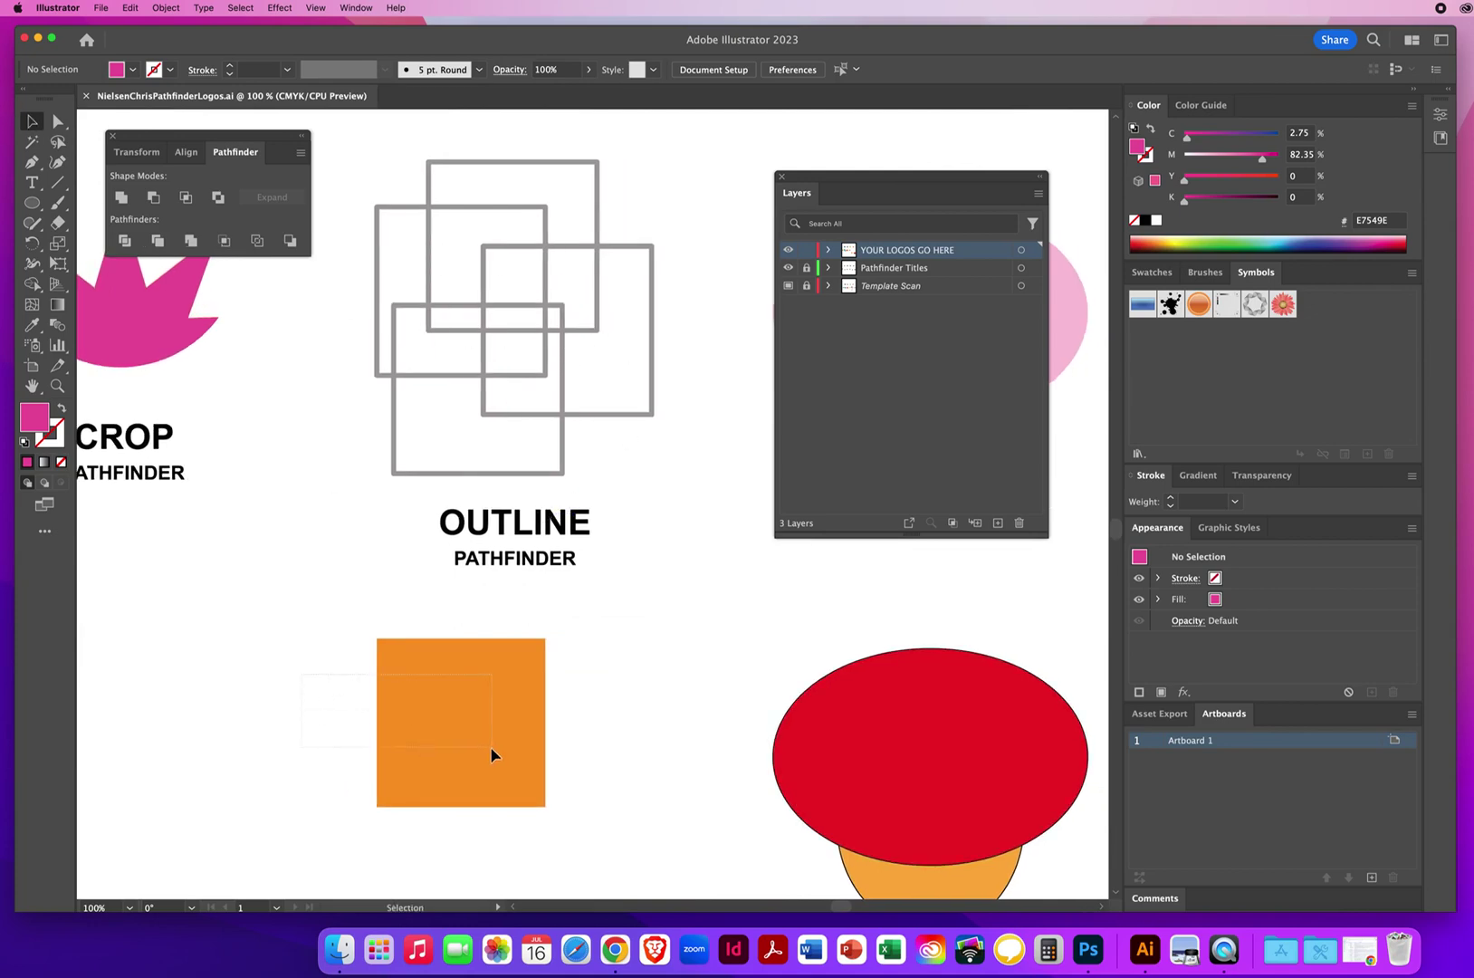
drag(490, 749, 478, 391)
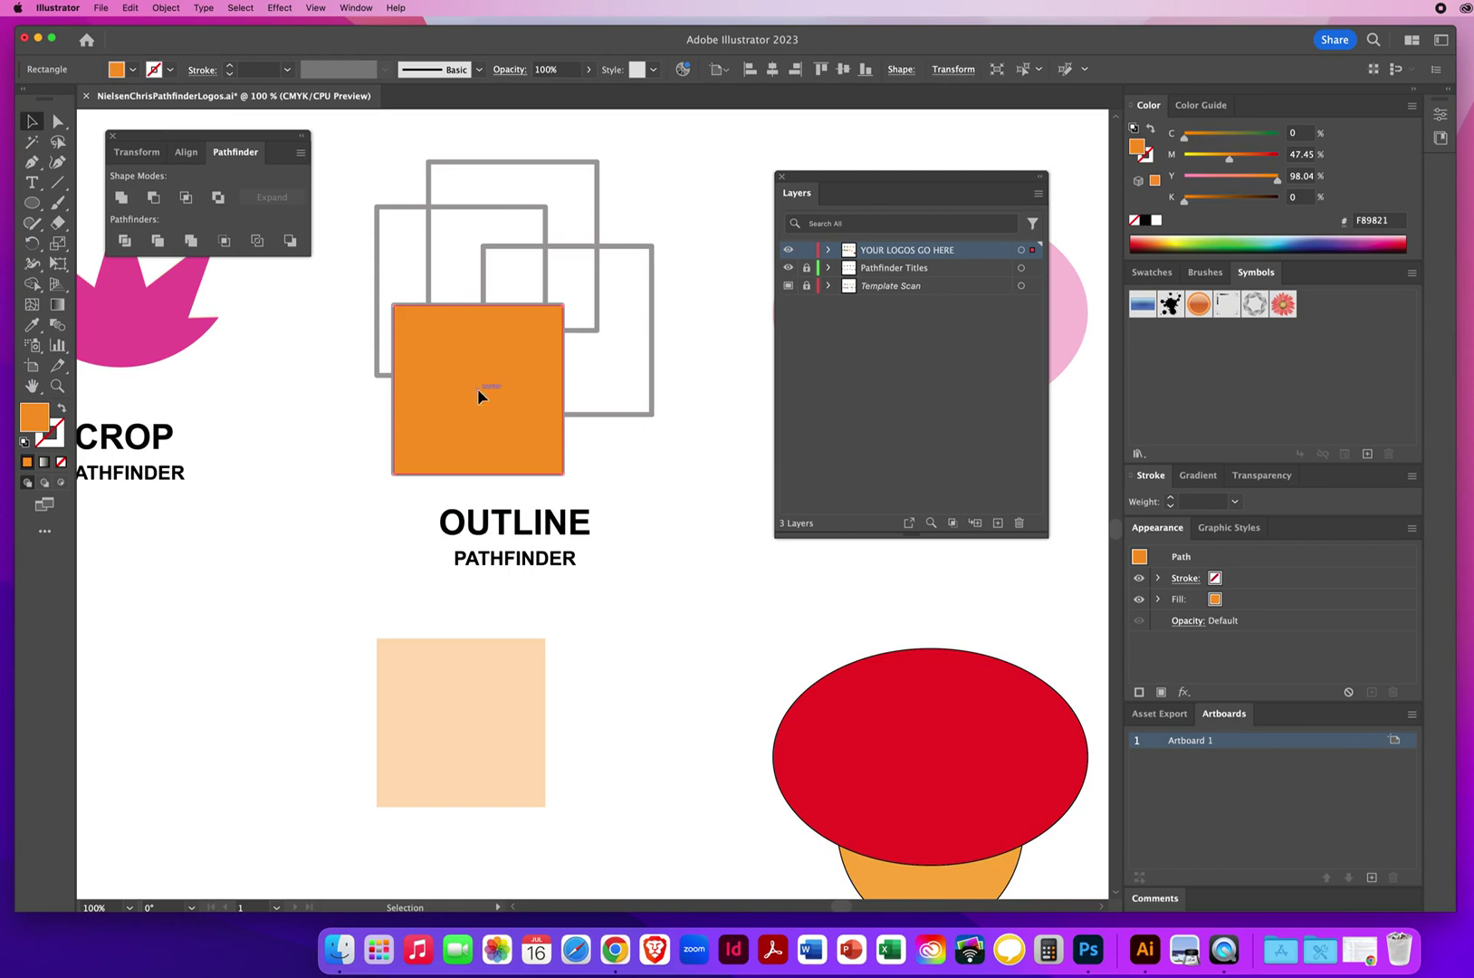
alt+drag(479, 396, 447, 287)
drag(447, 294, 512, 247)
shift+click(472, 359)
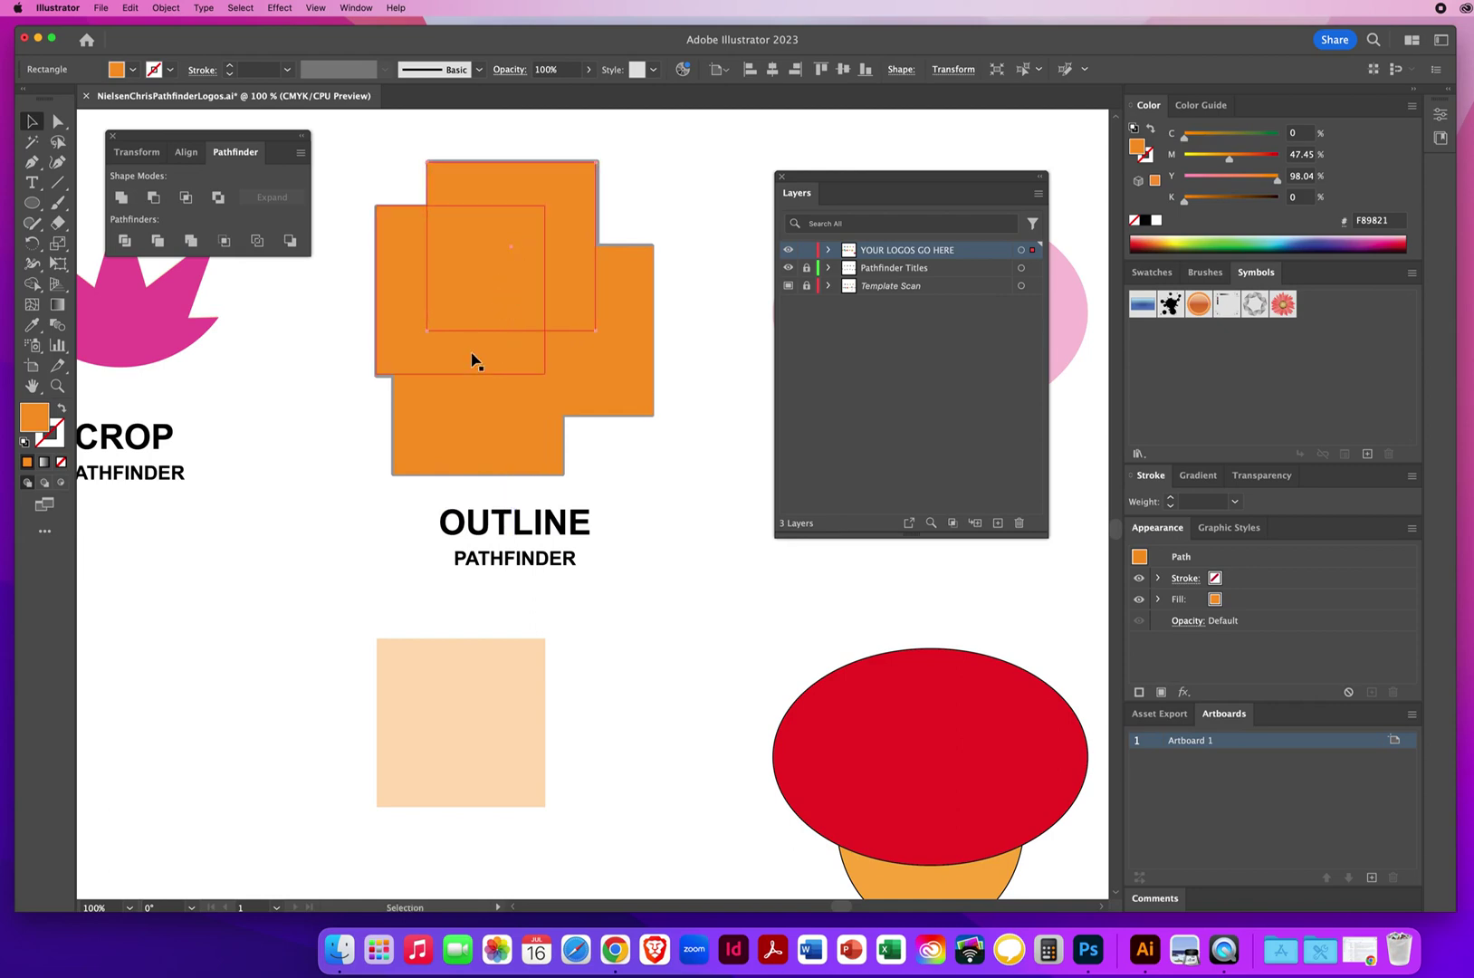
key(Right)
key(Right)
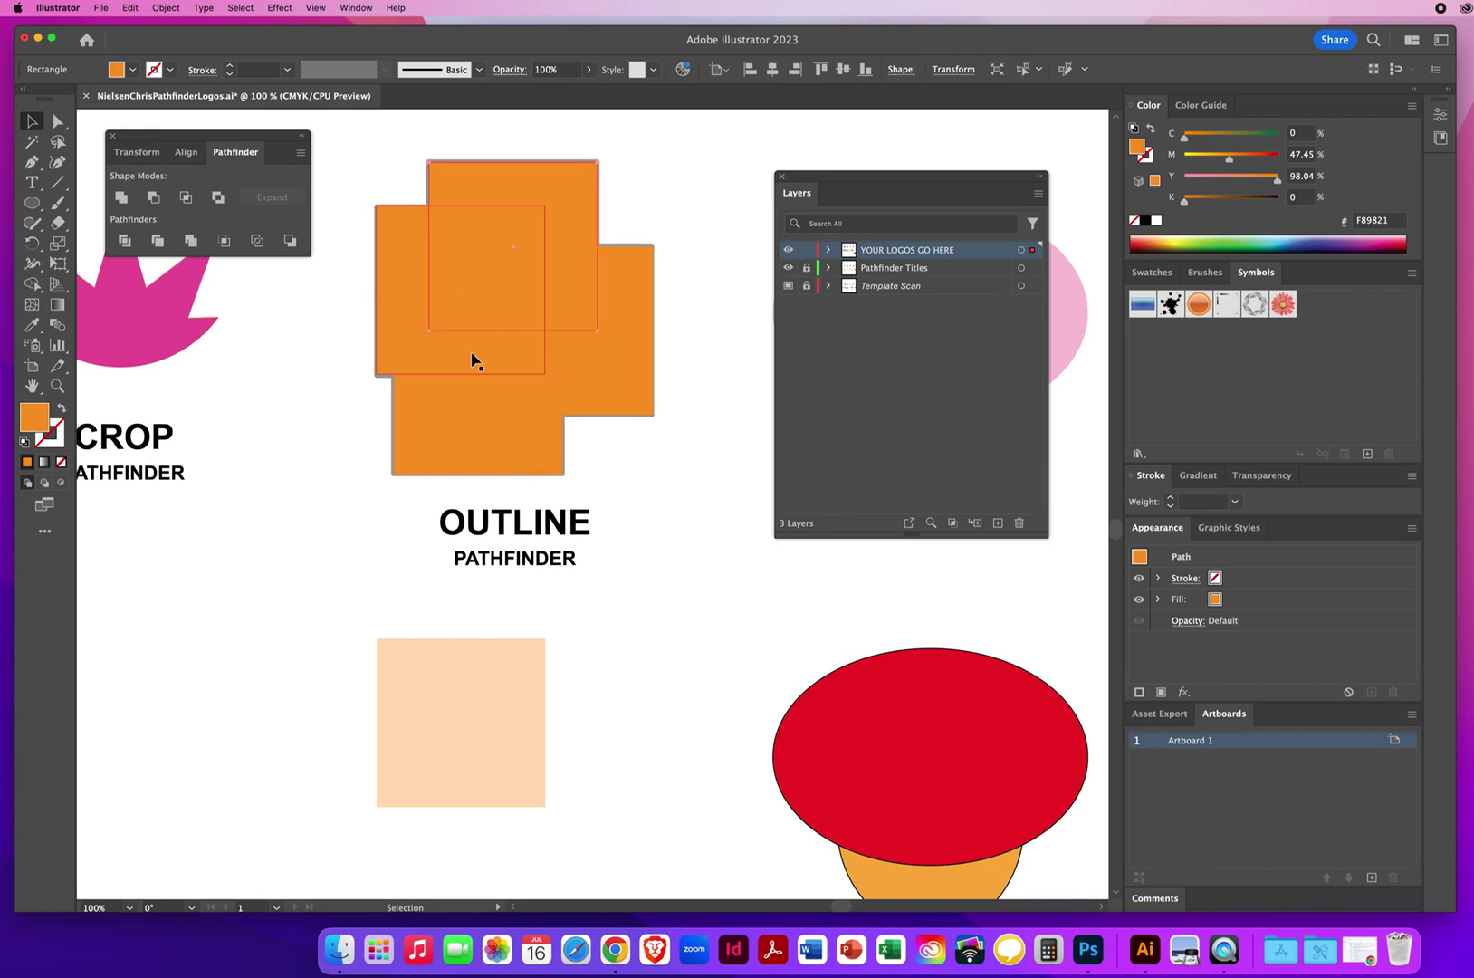
Step: Select all four overlapping orange squares and apply the Outline pathfinder to them
shift+click(471, 359)
key(super+a)
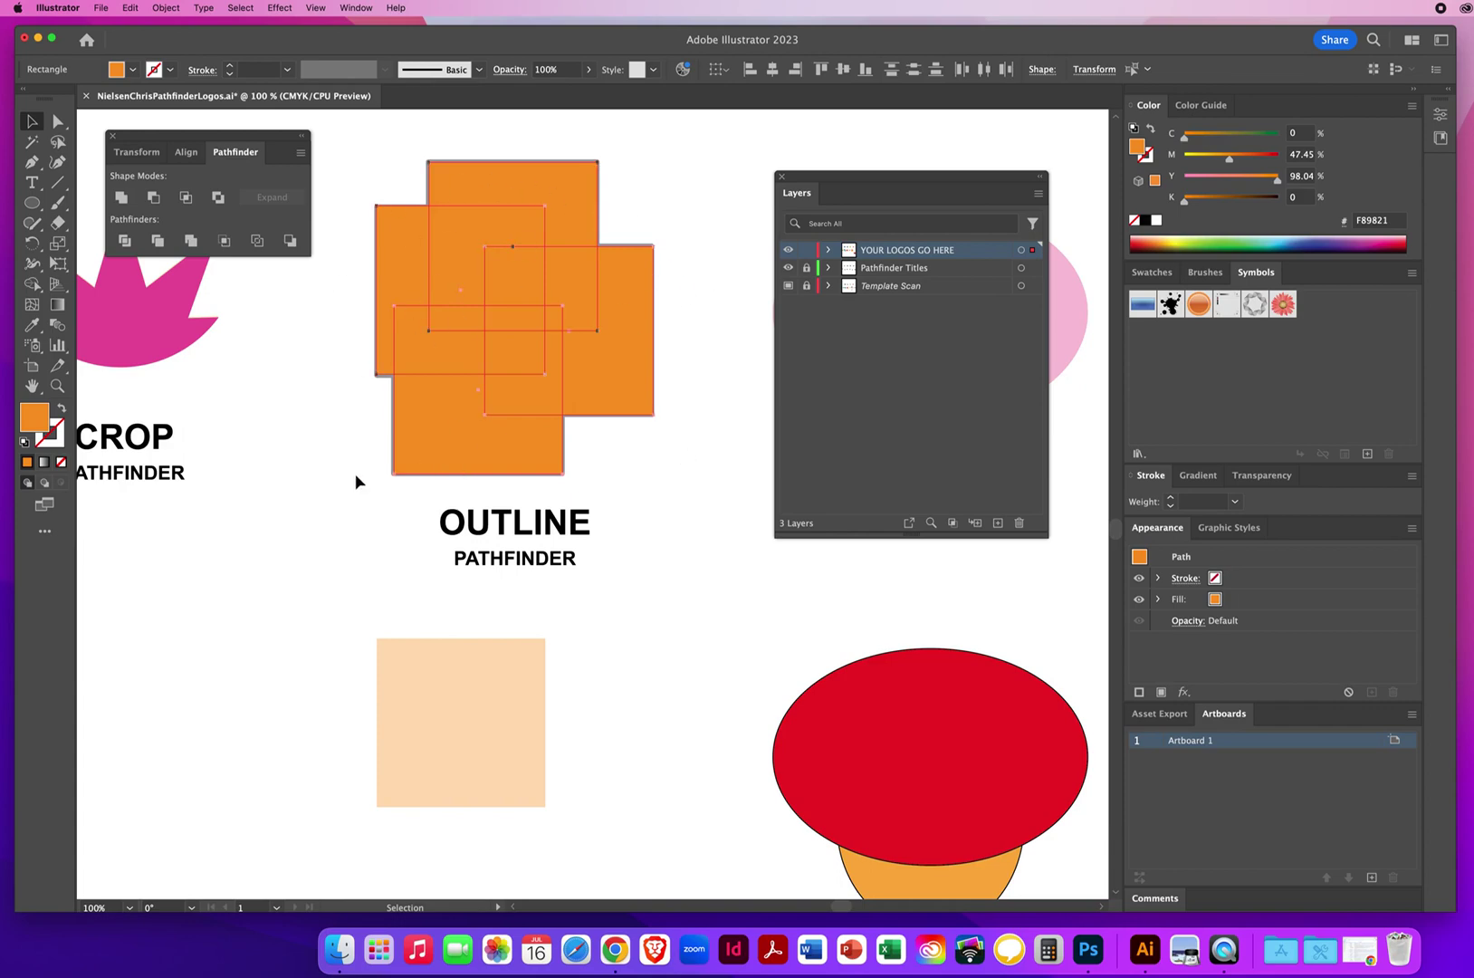
click(435, 480)
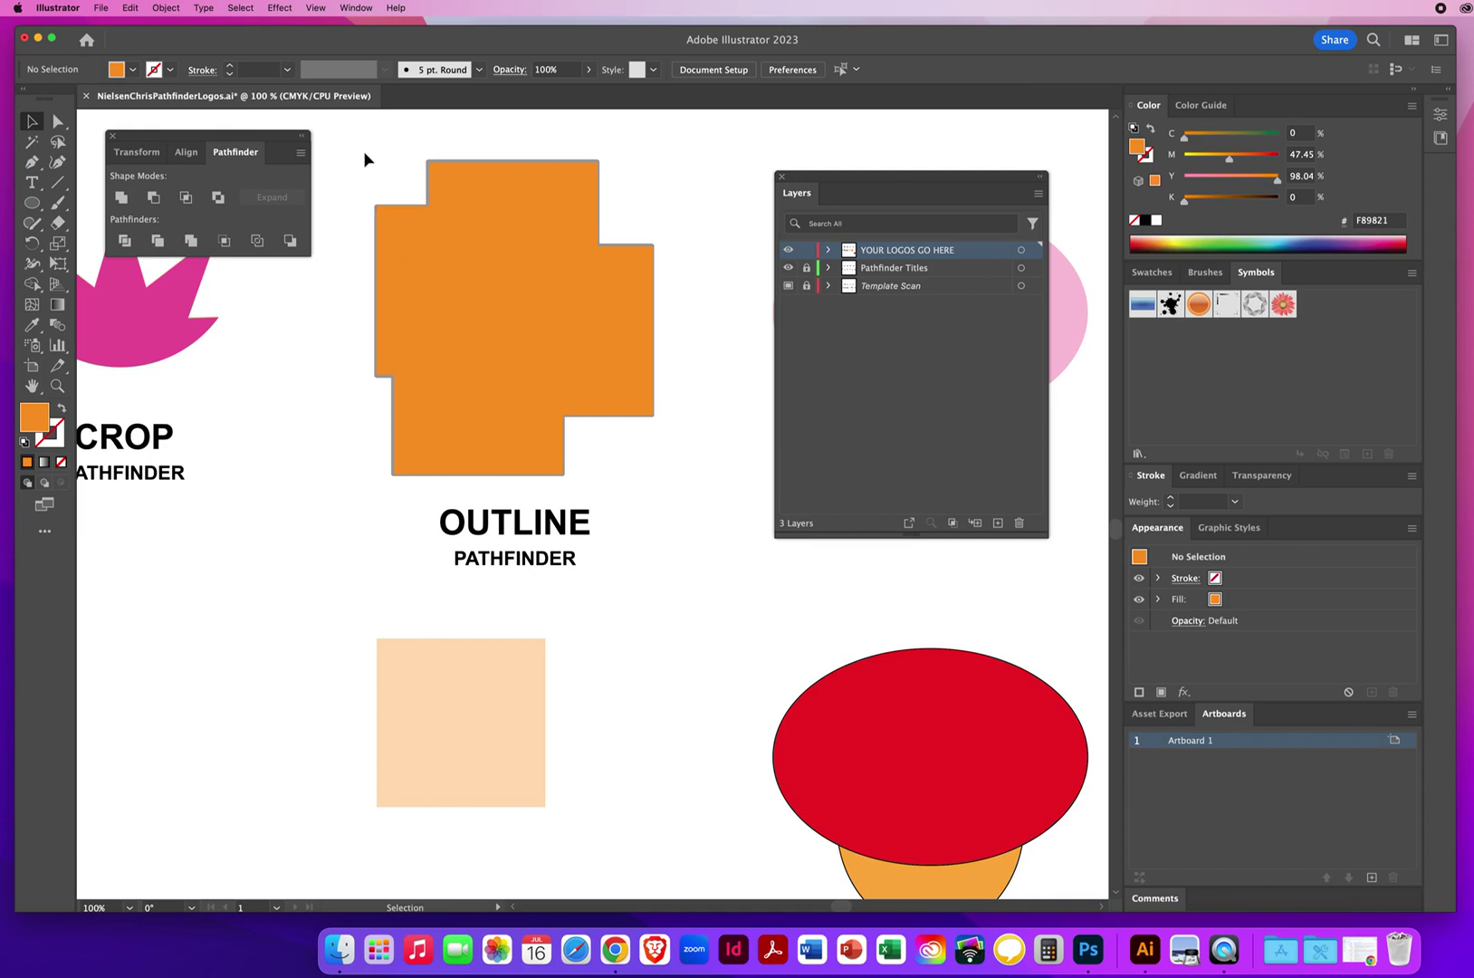
drag(390, 319, 543, 421)
key(super+z)
drag(361, 145, 661, 475)
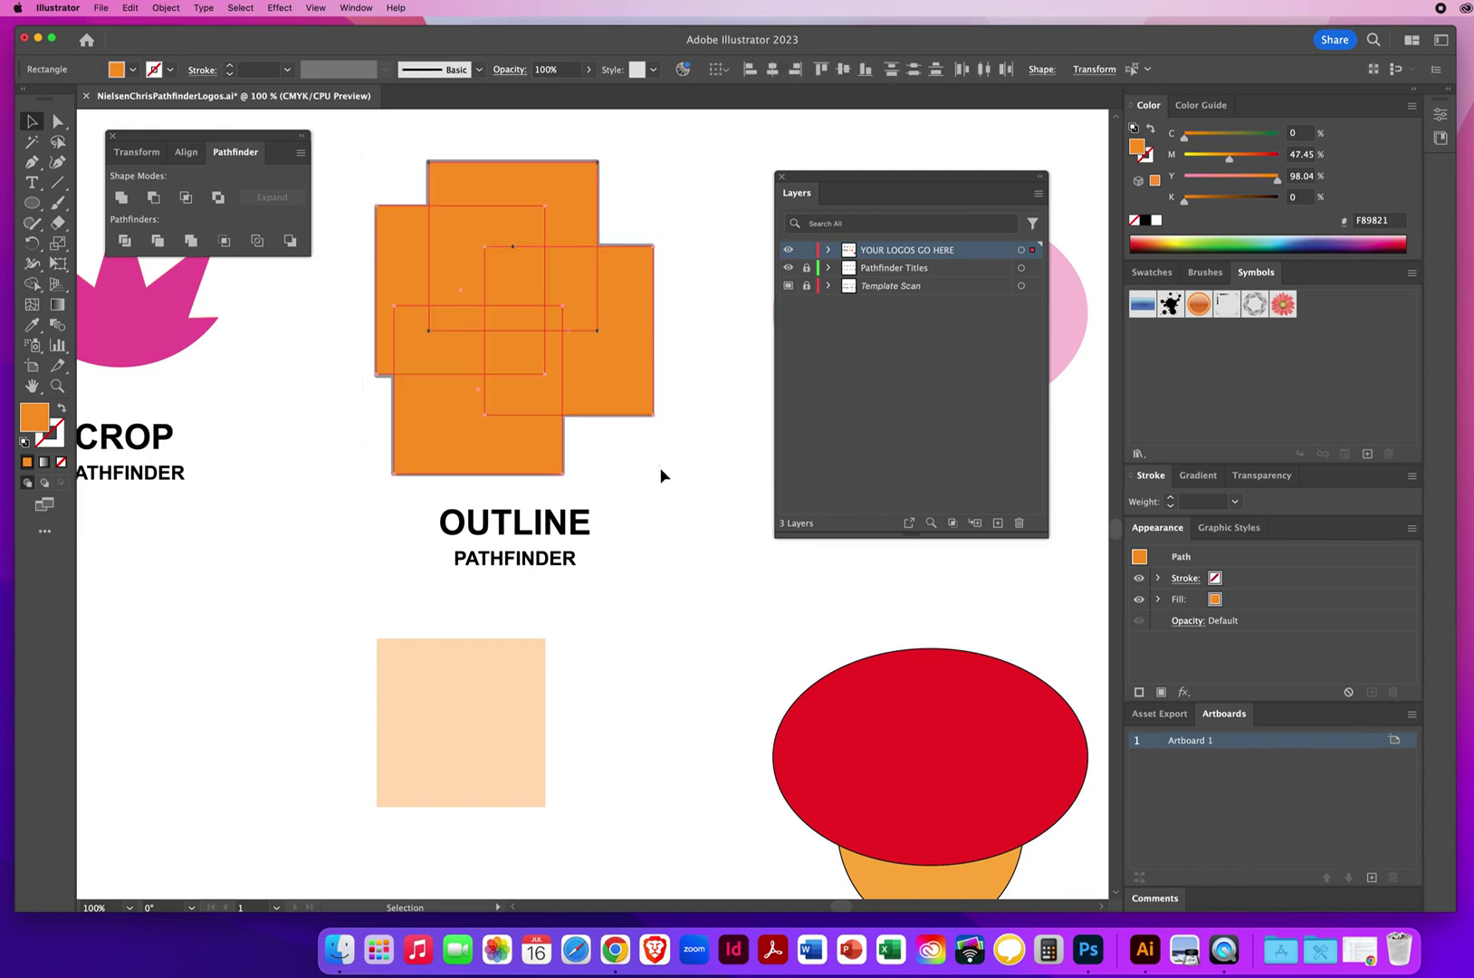
click(257, 242)
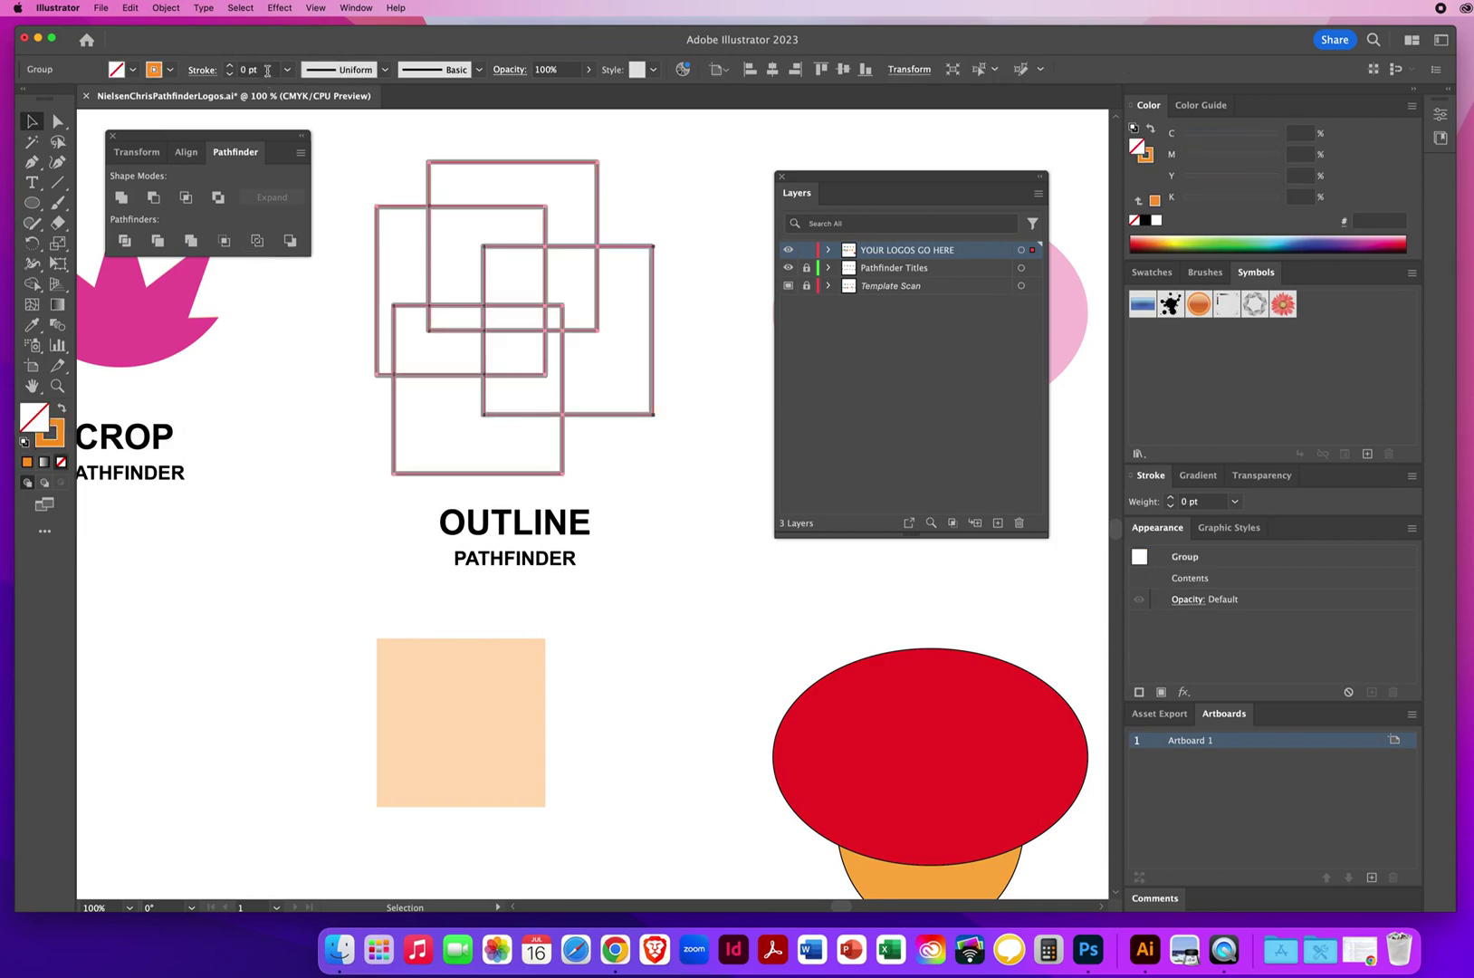
Step: Set the stroke weight of the outlined squares to 5 pt and deselect them
click(256, 70)
click(229, 66)
click(229, 67)
click(229, 66)
click(229, 66)
click(229, 66)
click(229, 66)
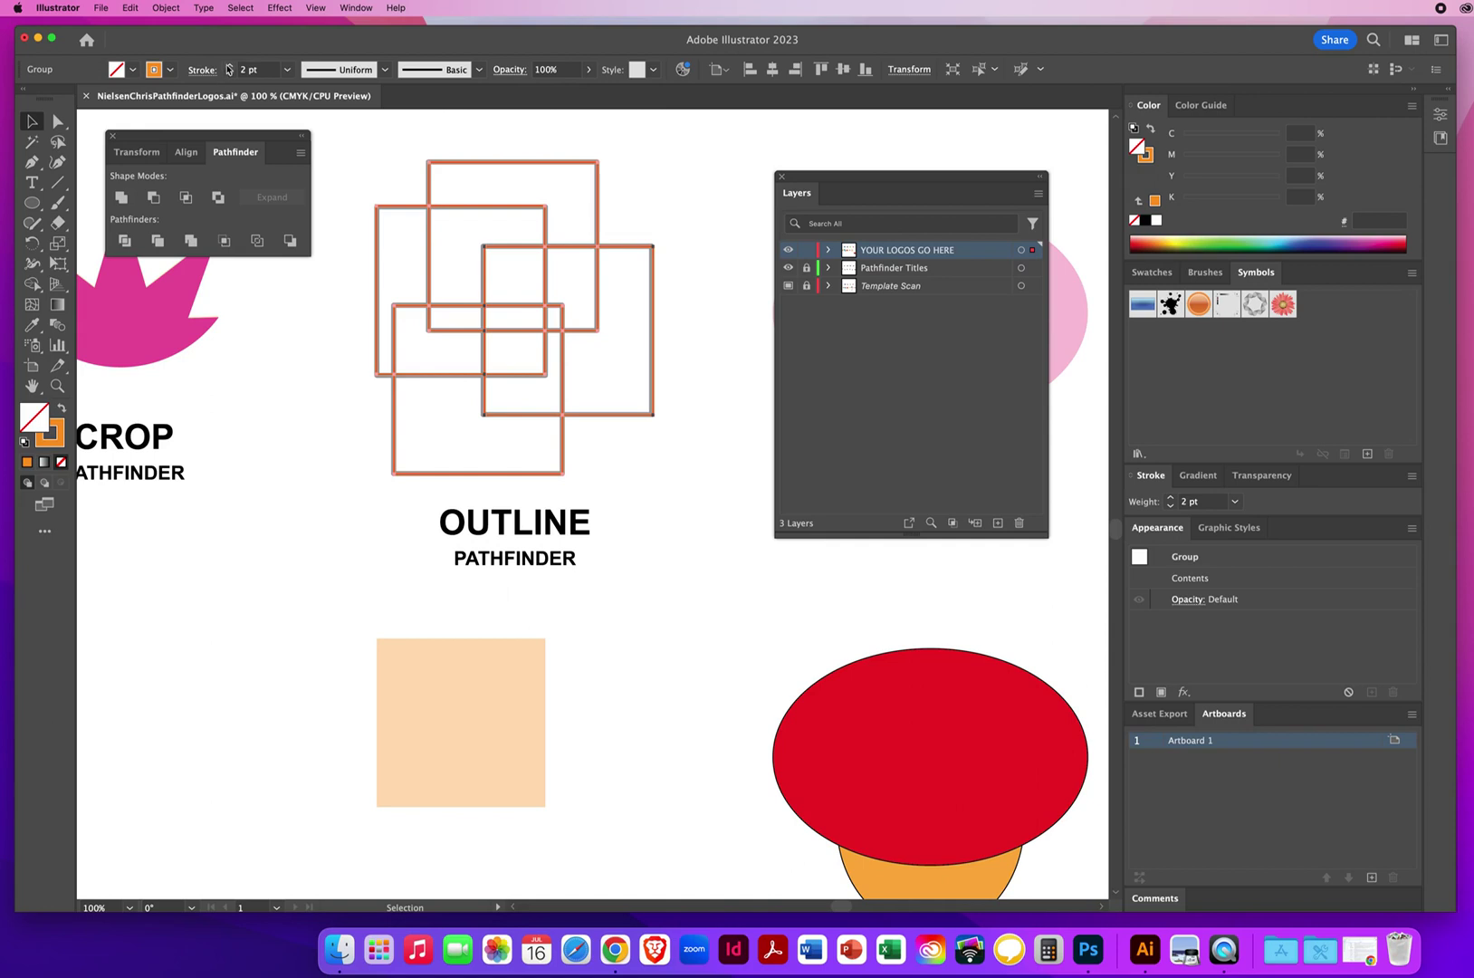
click(229, 66)
click(229, 66)
click(229, 66)
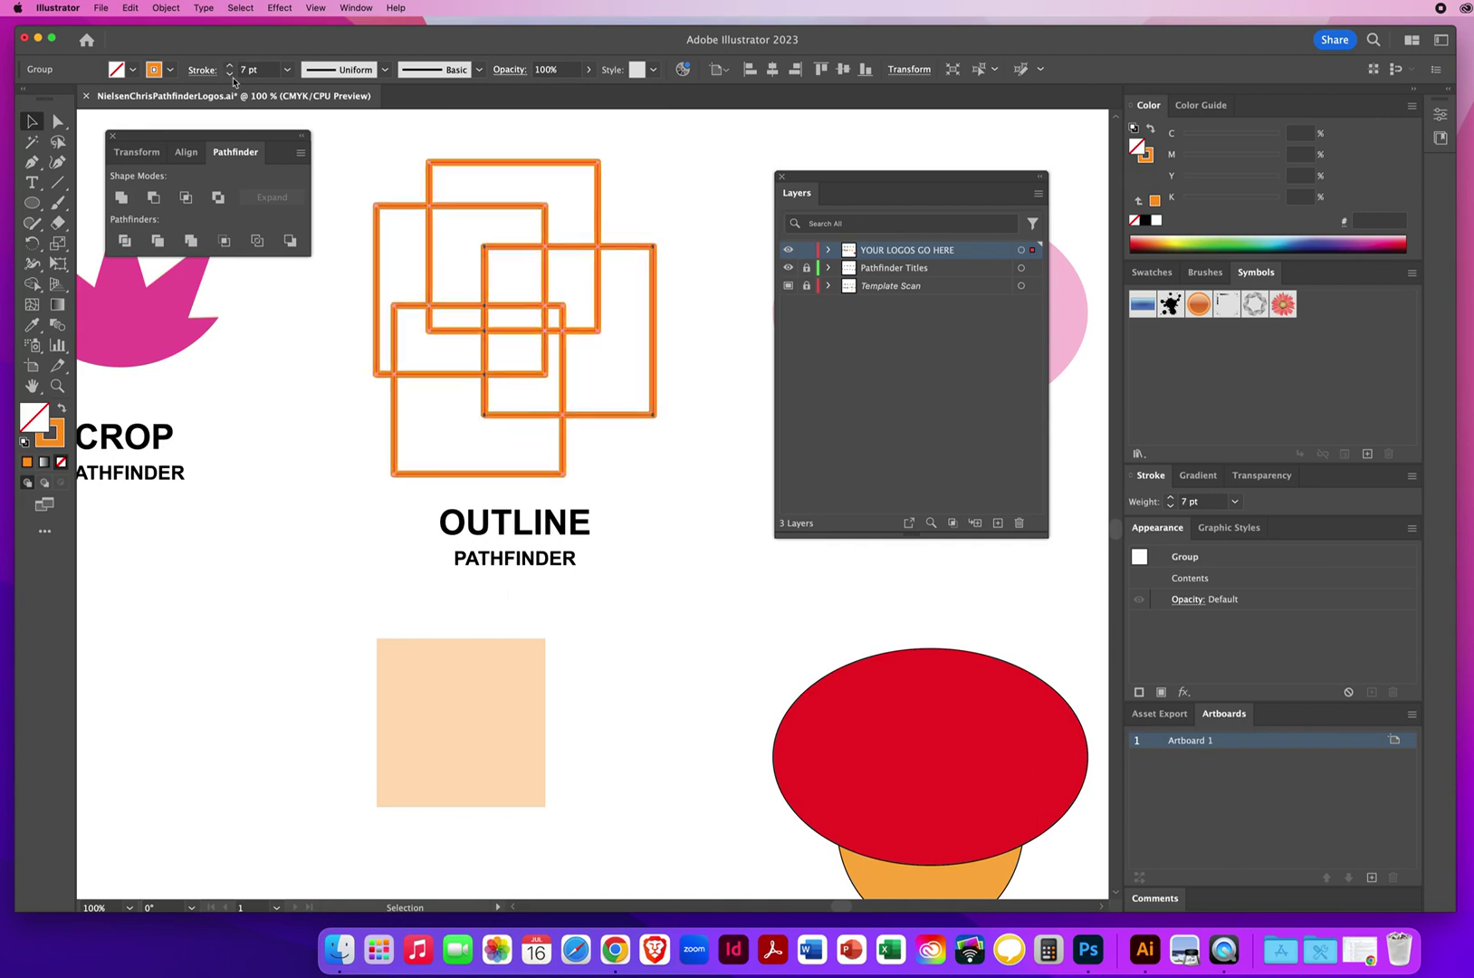
click(230, 76)
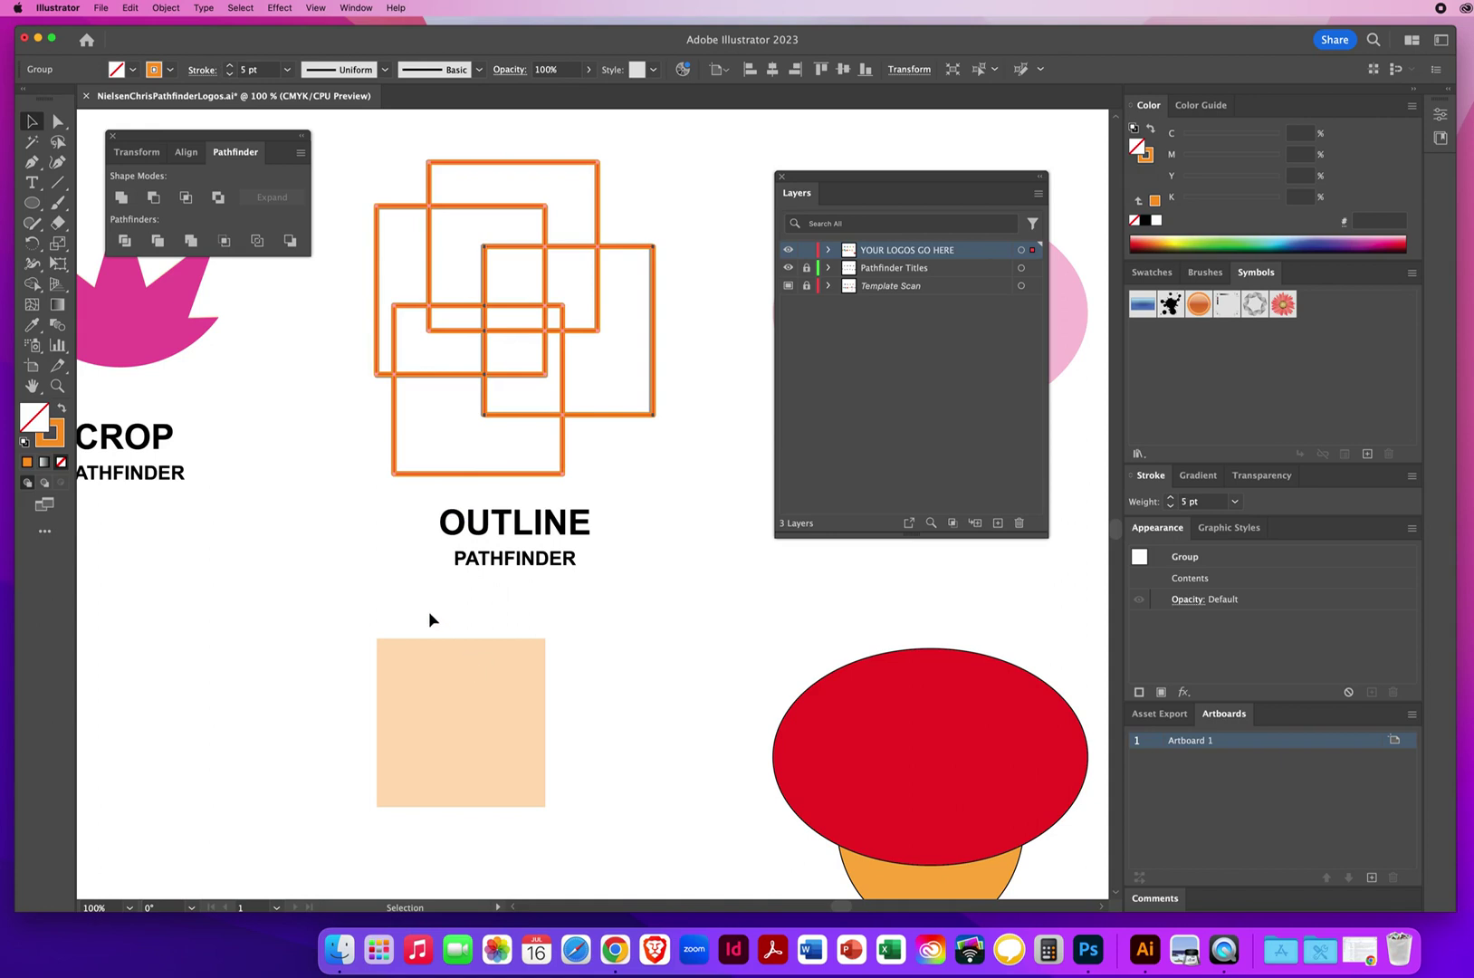
click(354, 549)
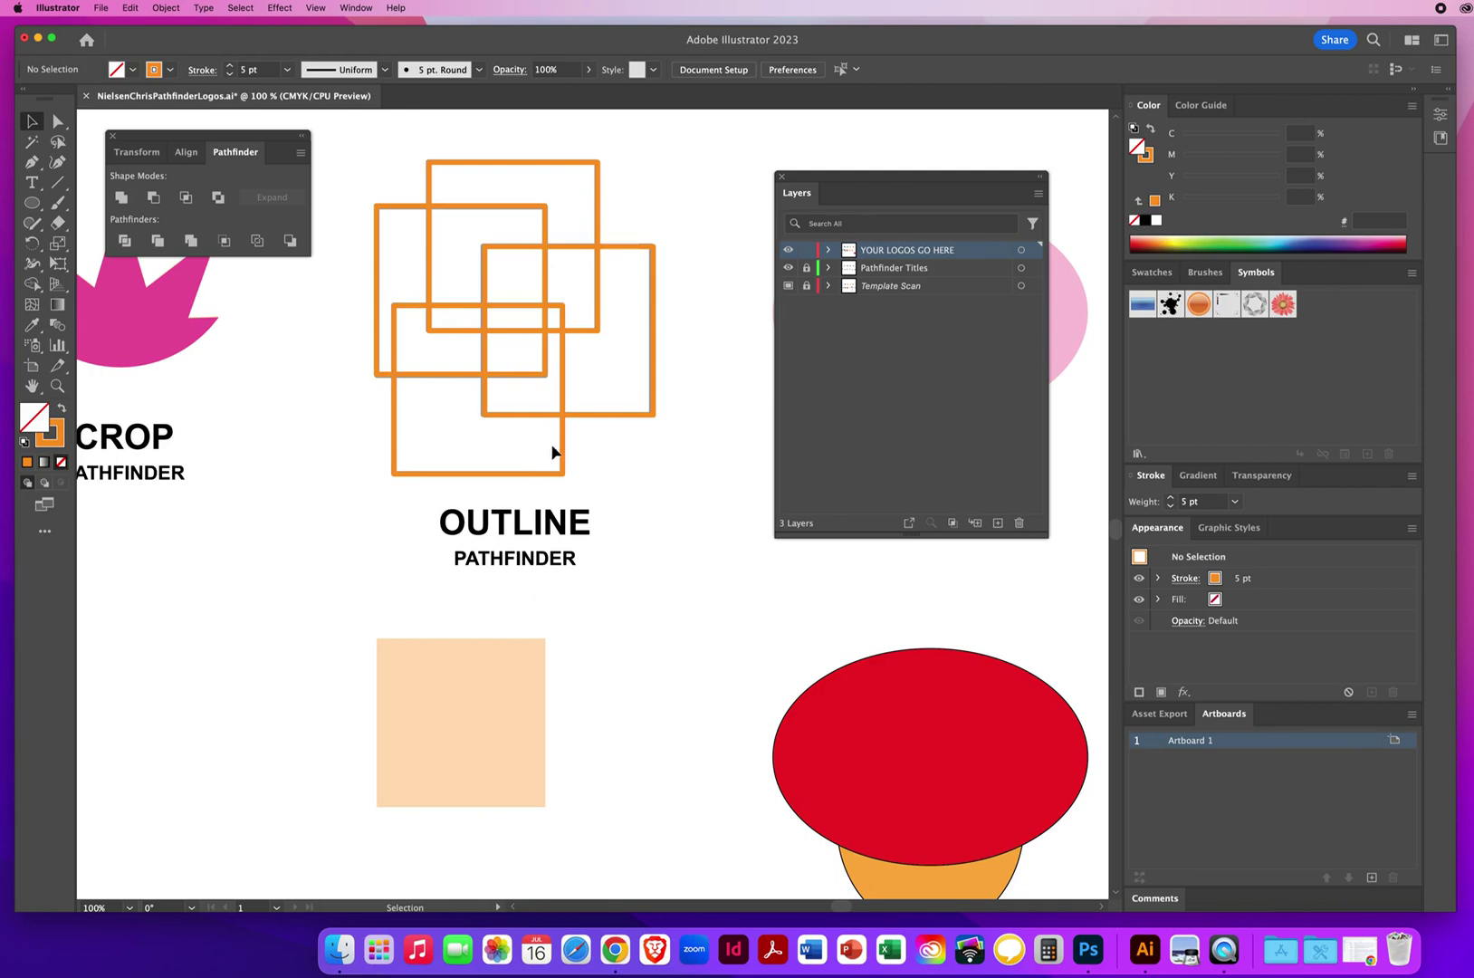
Step: Check the grouping of the outlined squares, deselect them, and save the file with the finished OUTLINE logo
click(657, 259)
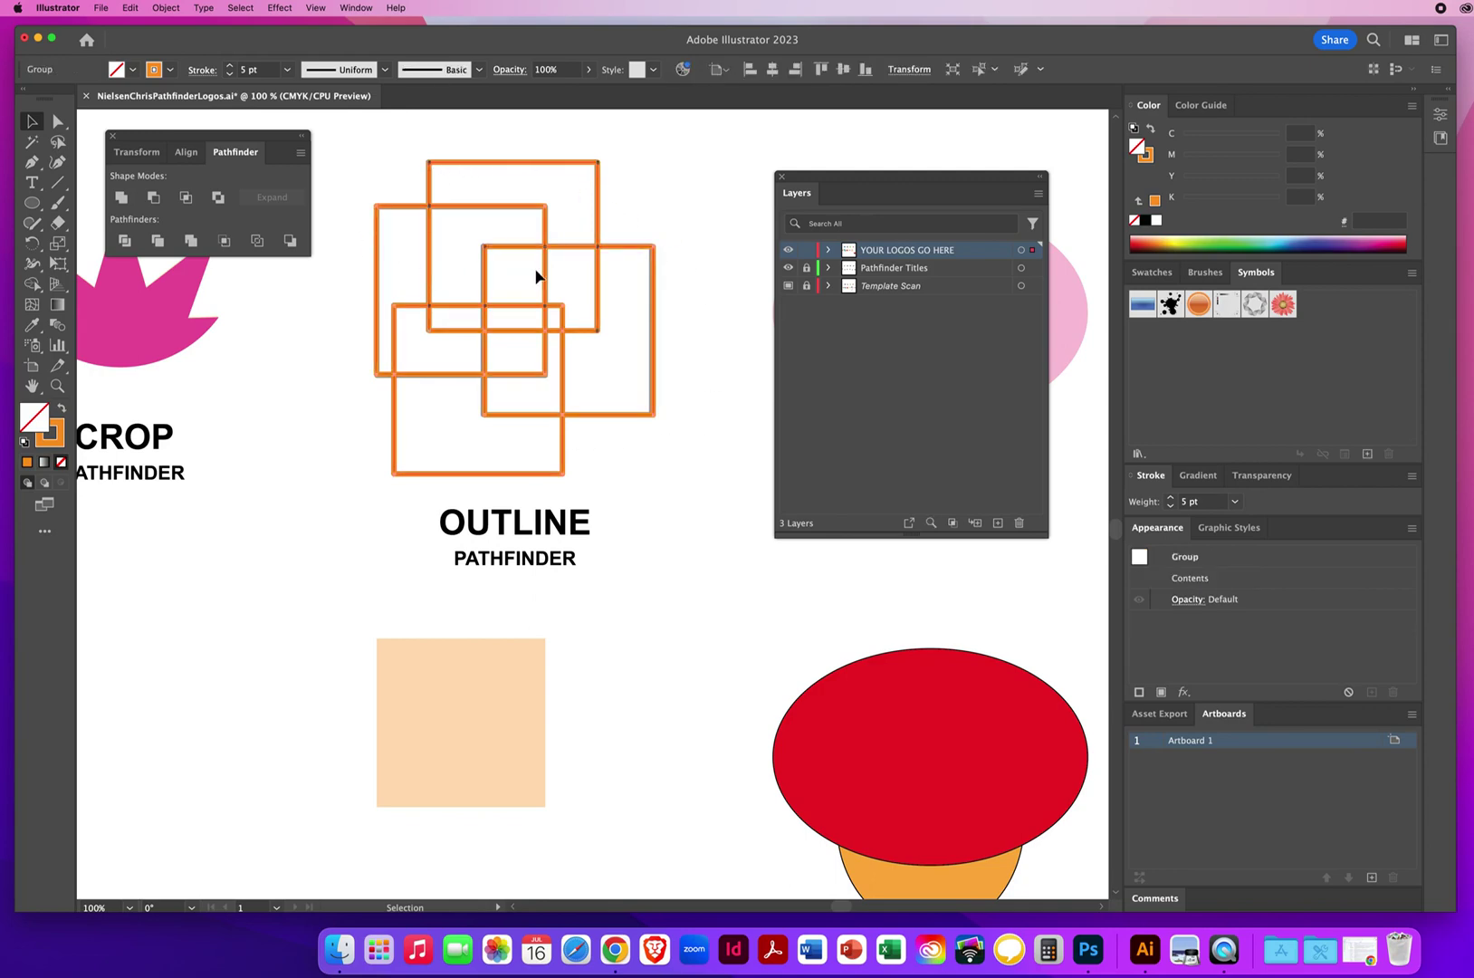
click(649, 477)
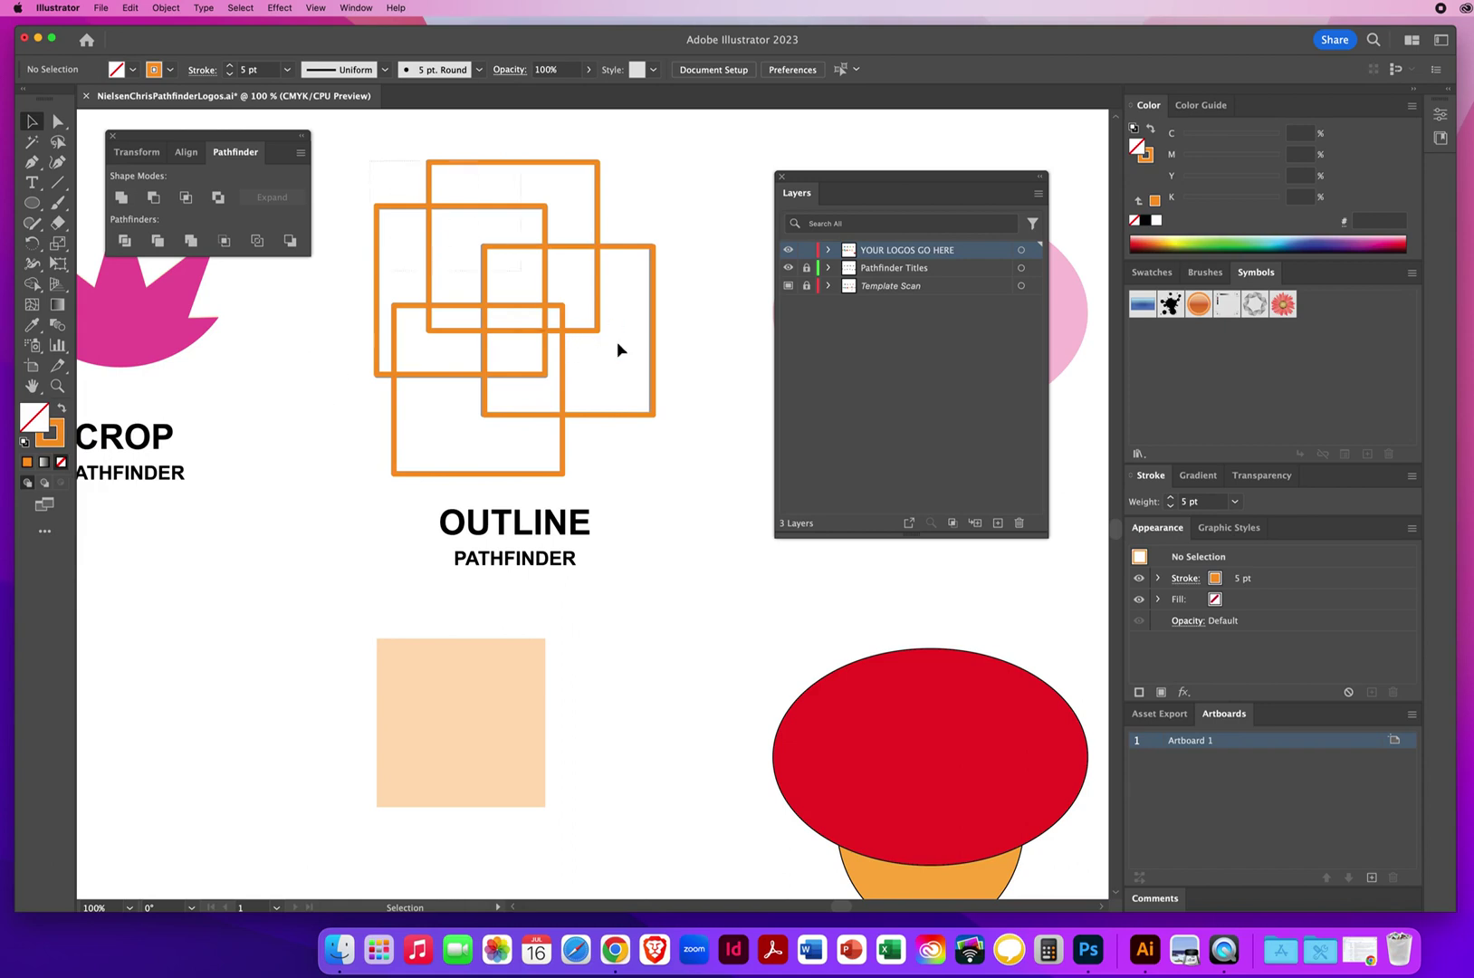
click(543, 326)
click(628, 481)
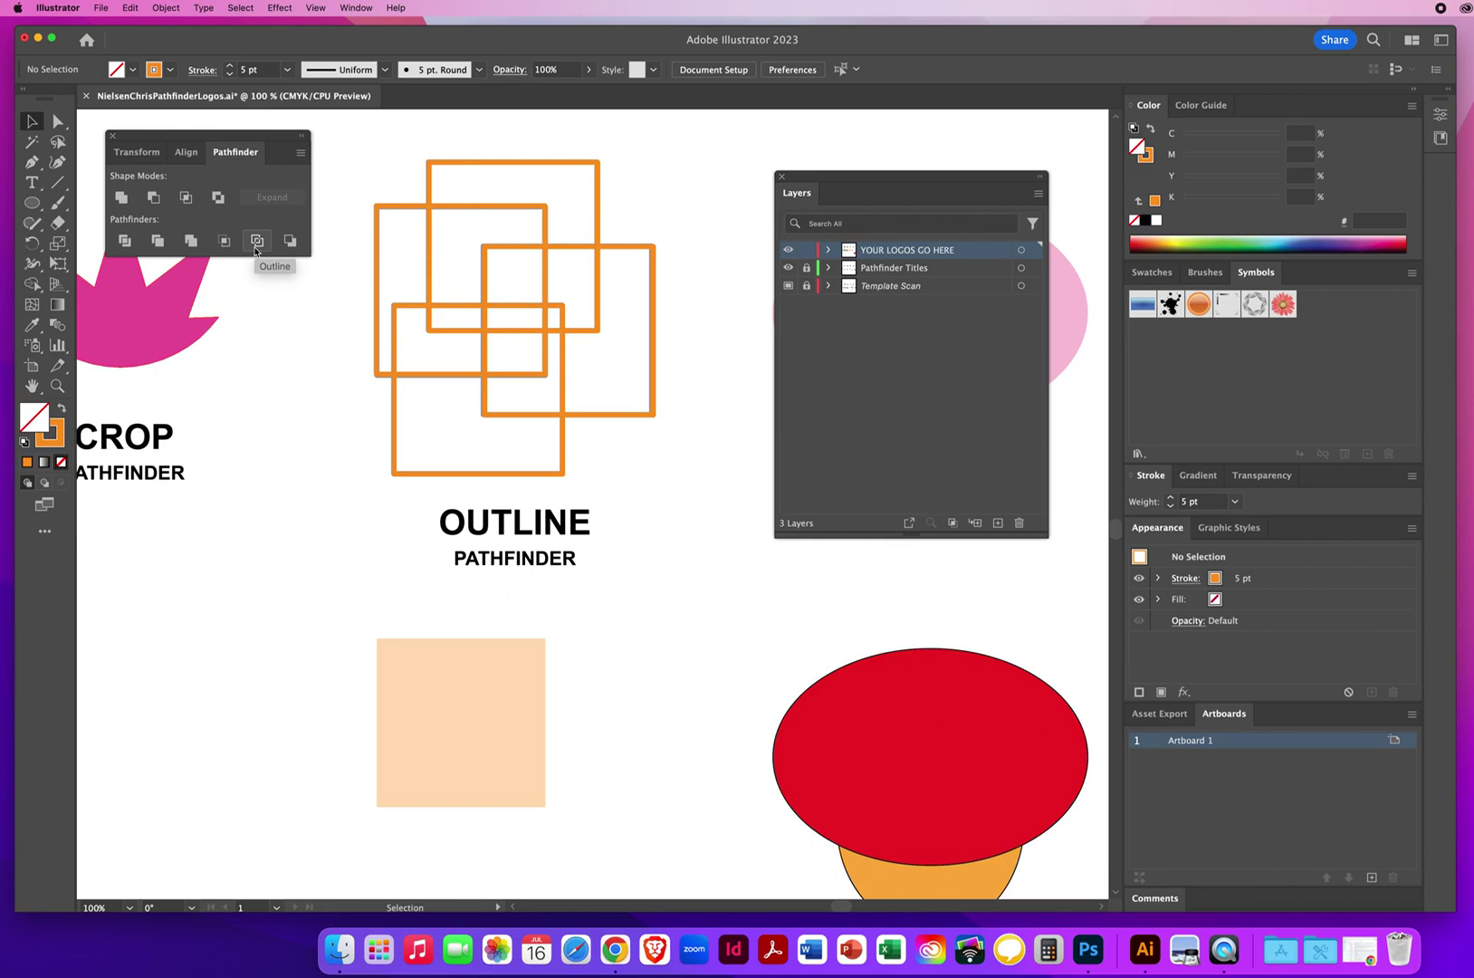
click(101, 8)
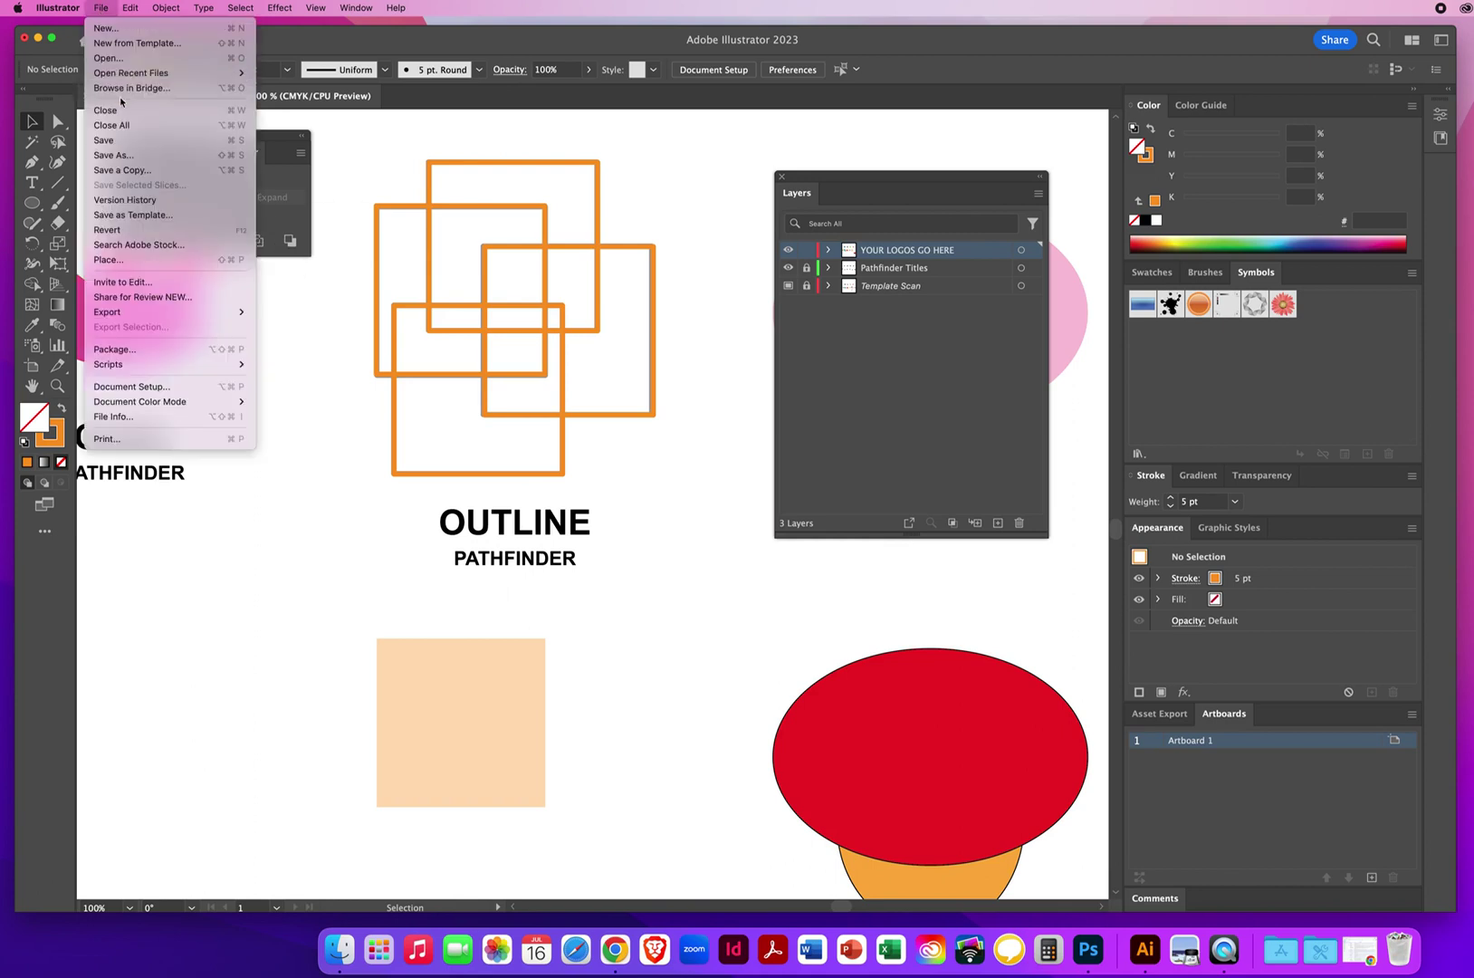
click(111, 143)
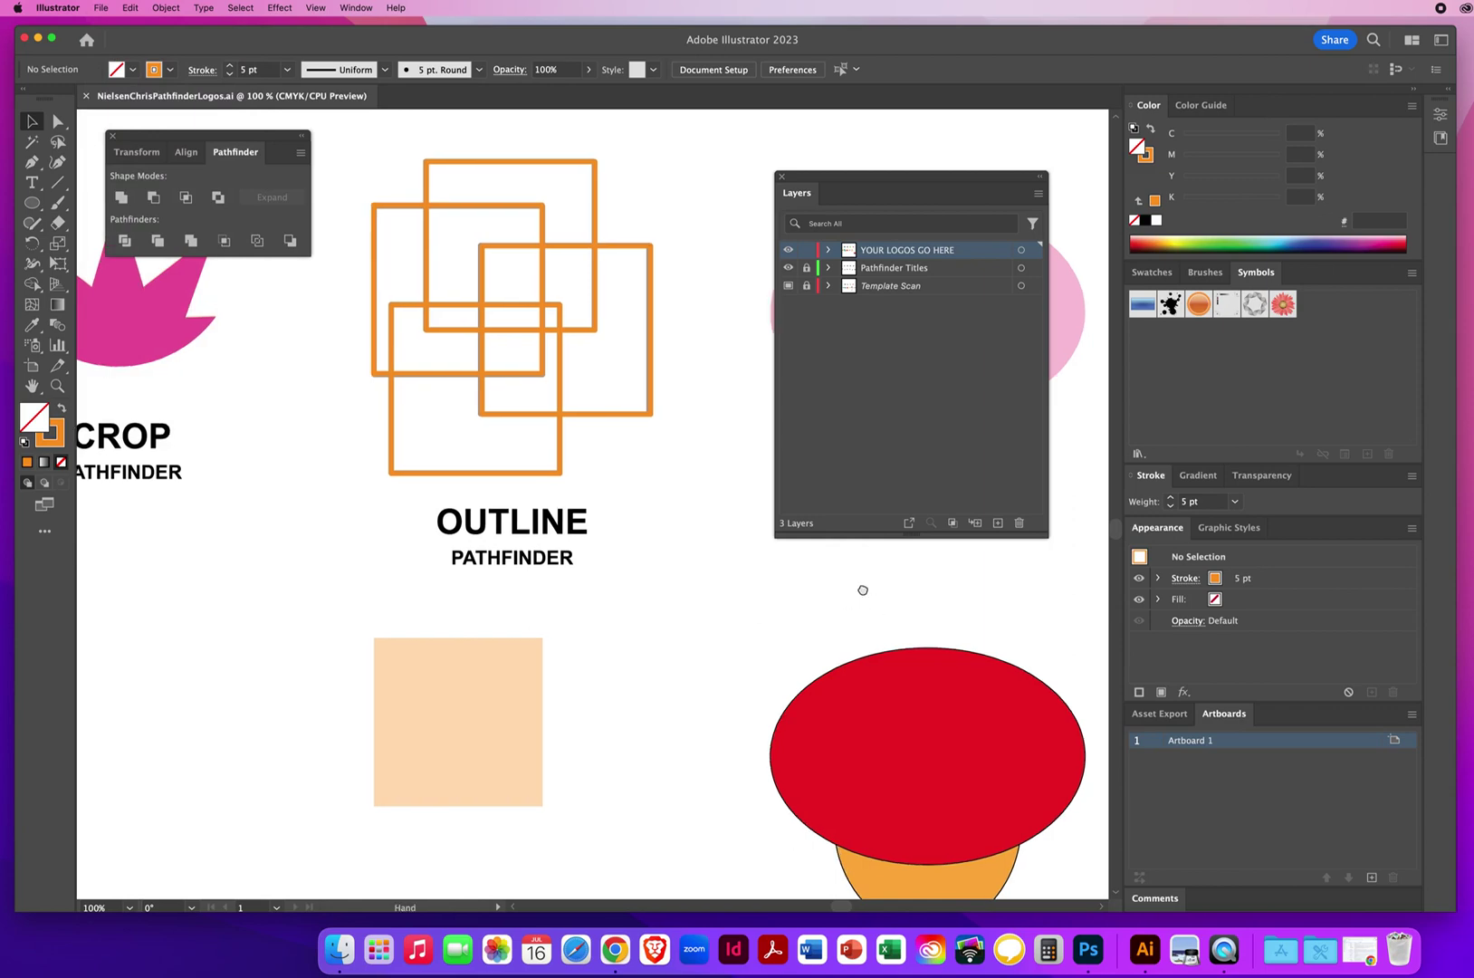
Step: Move the red ellipse onto the MINUS BACK template shape and center the orange ellipse behind it
drag(746, 555, 537, 542)
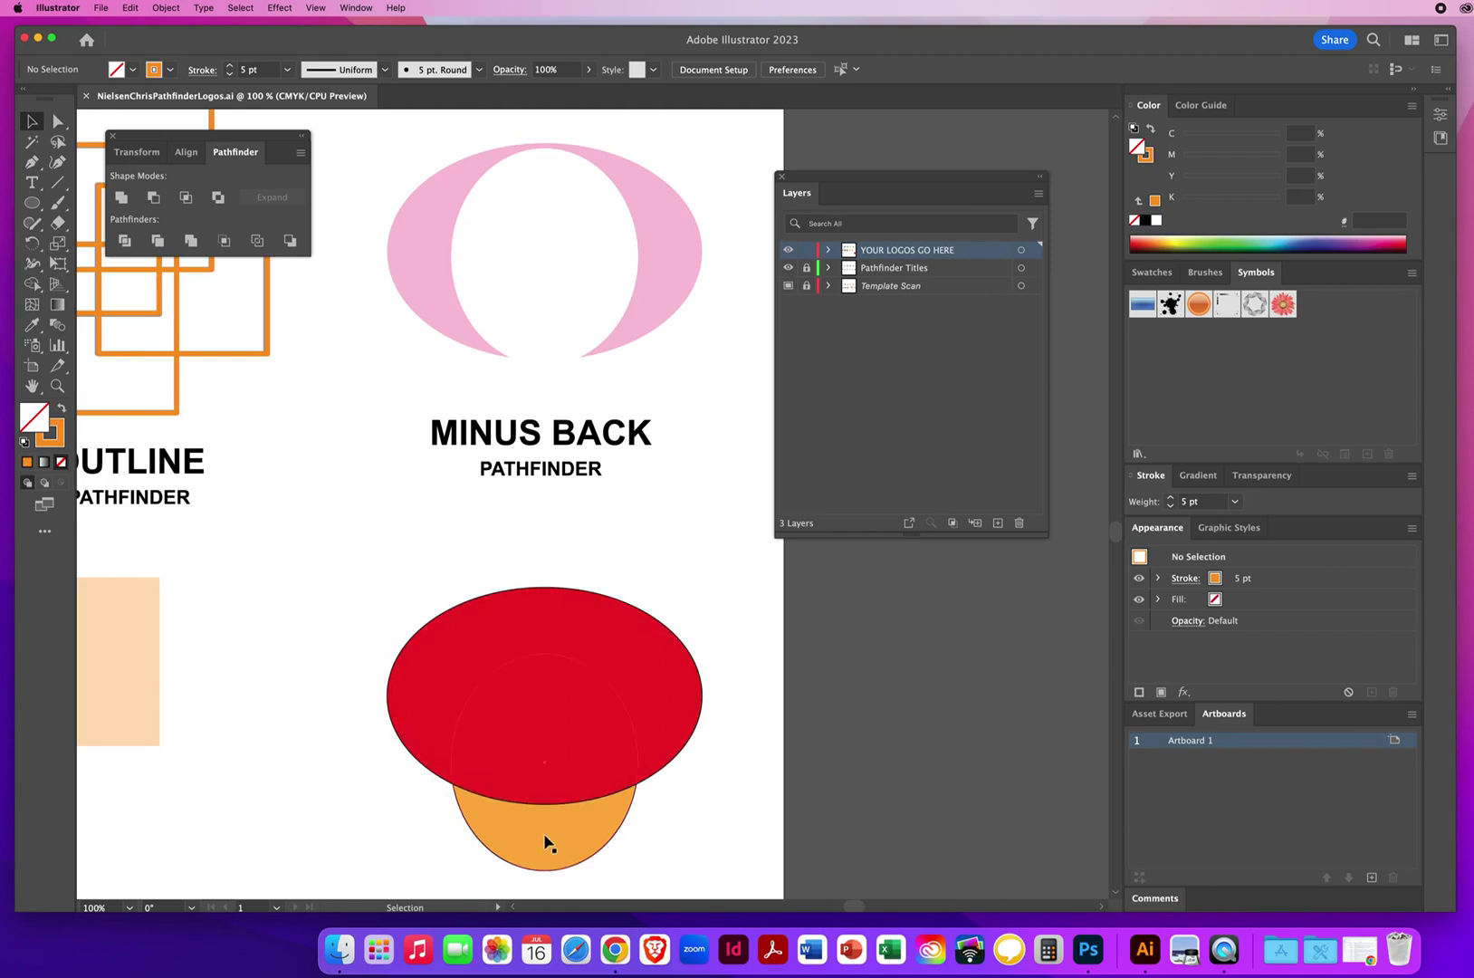
click(501, 837)
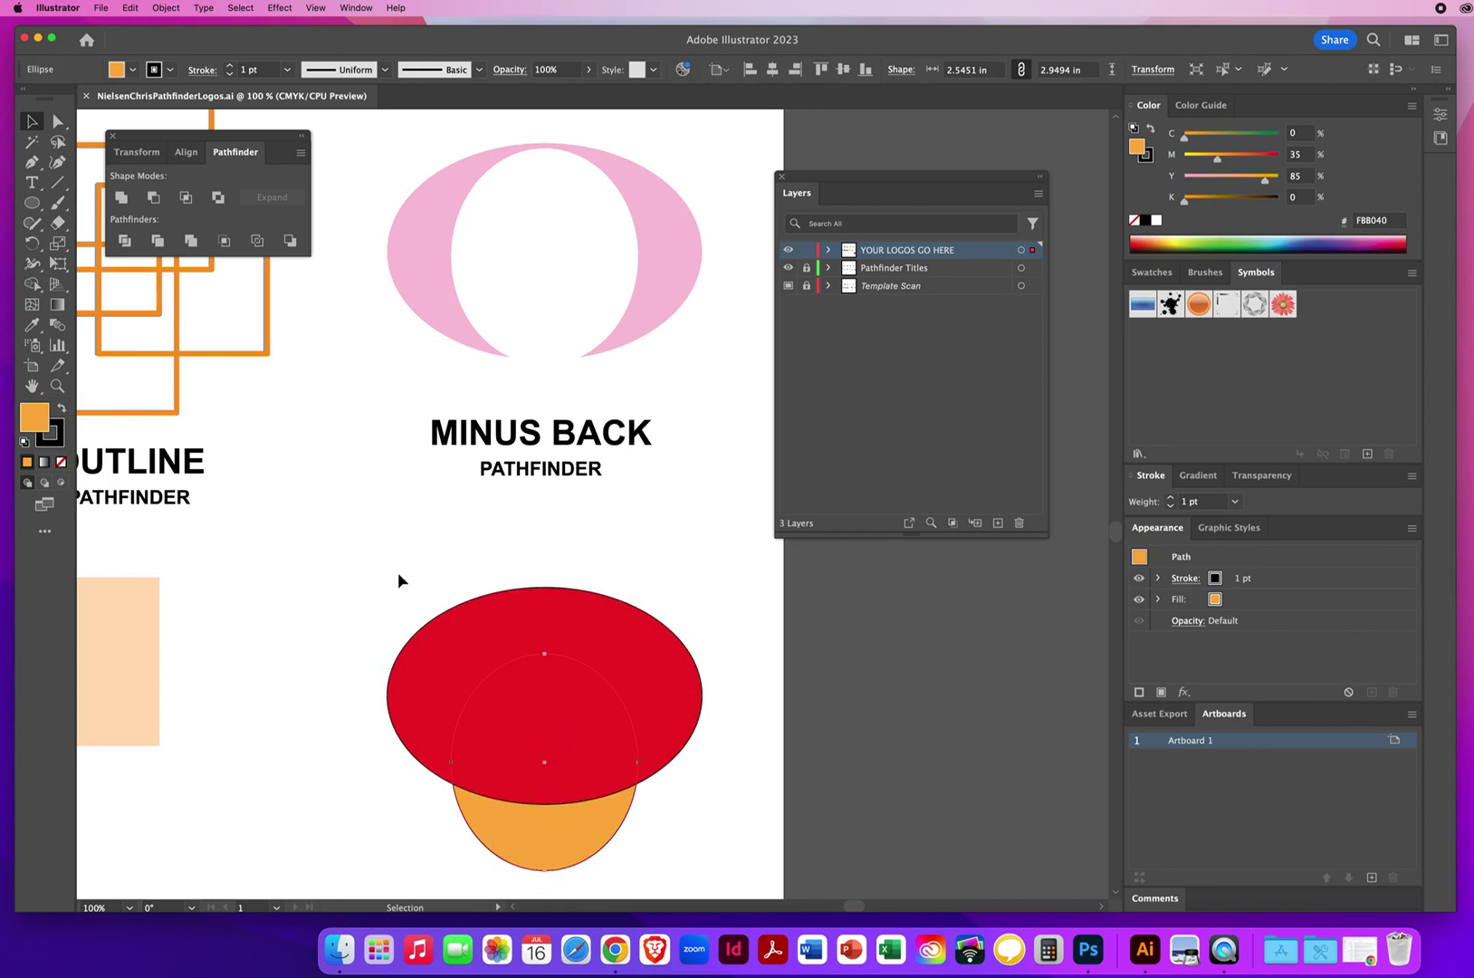
click(430, 649)
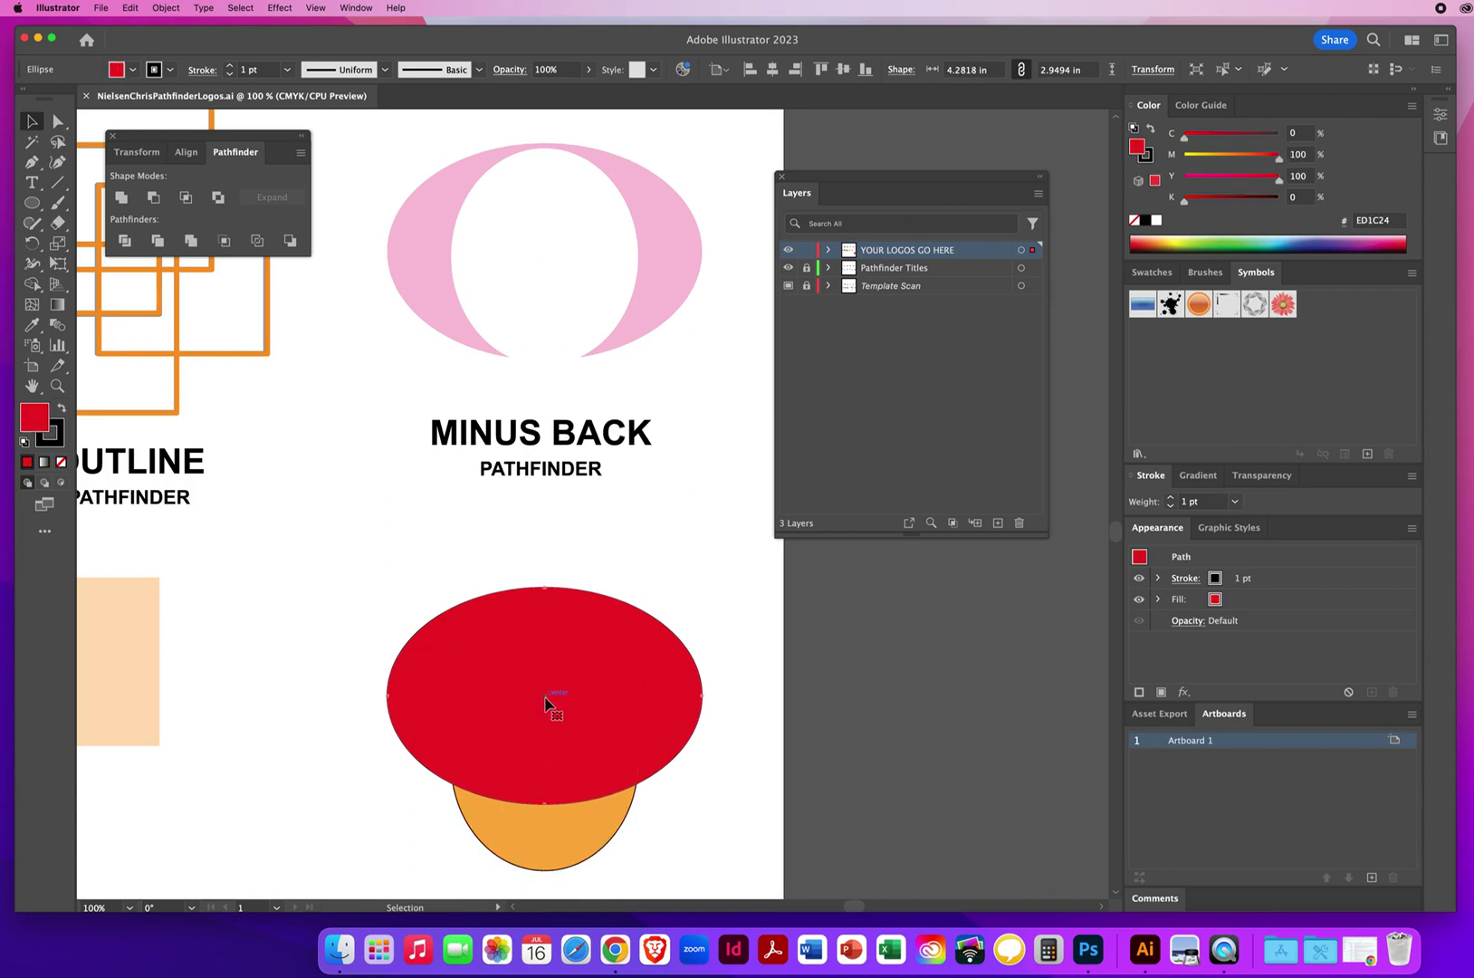
drag(545, 688, 548, 258)
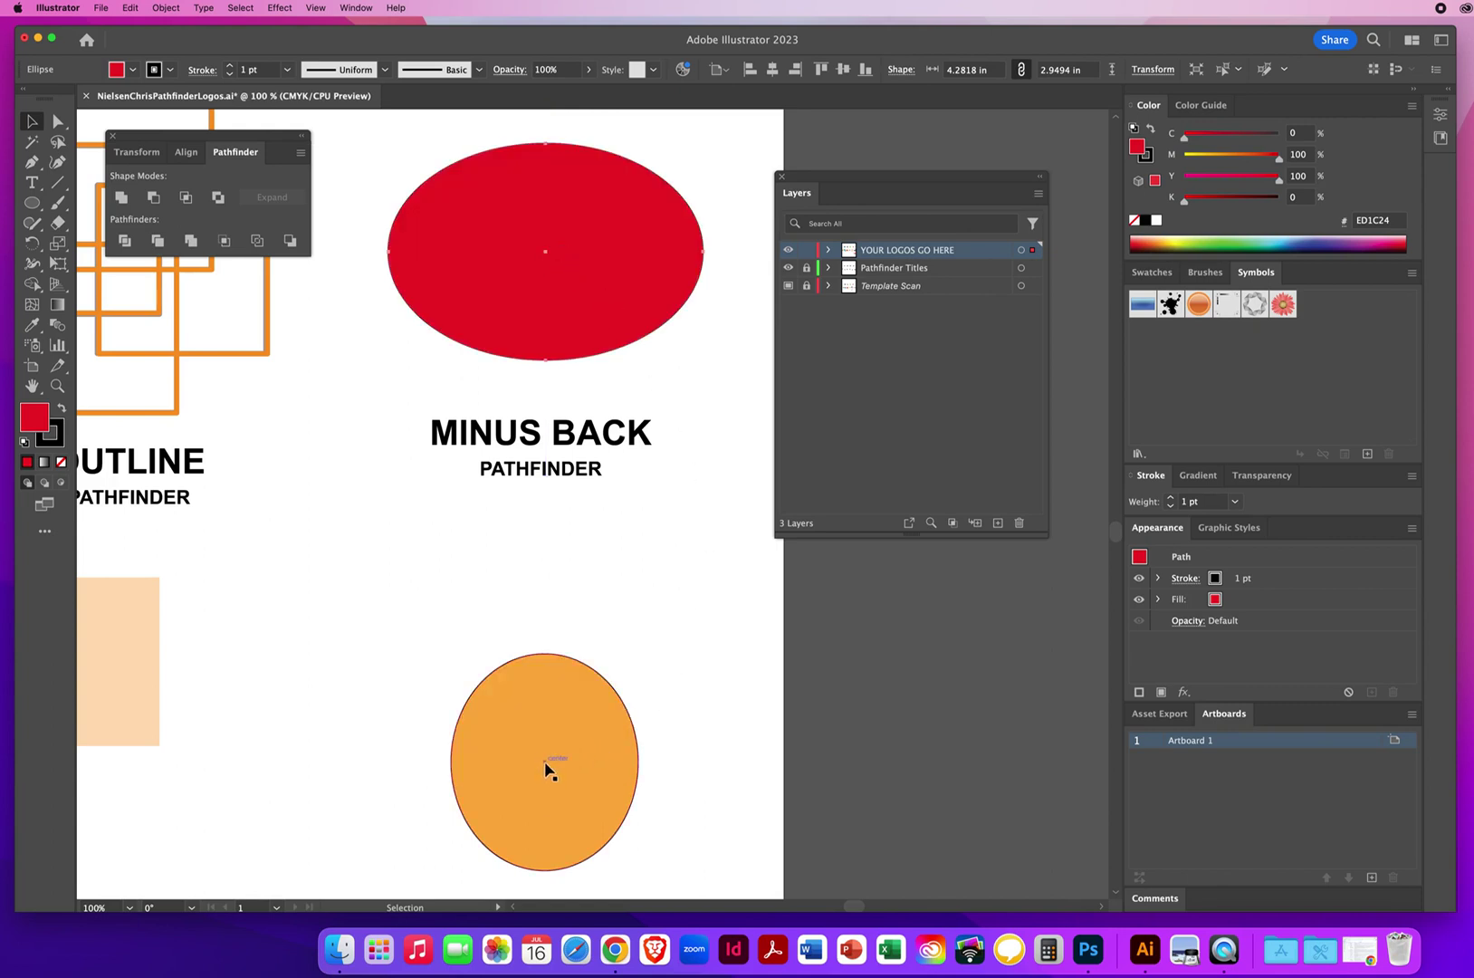
drag(544, 773, 547, 257)
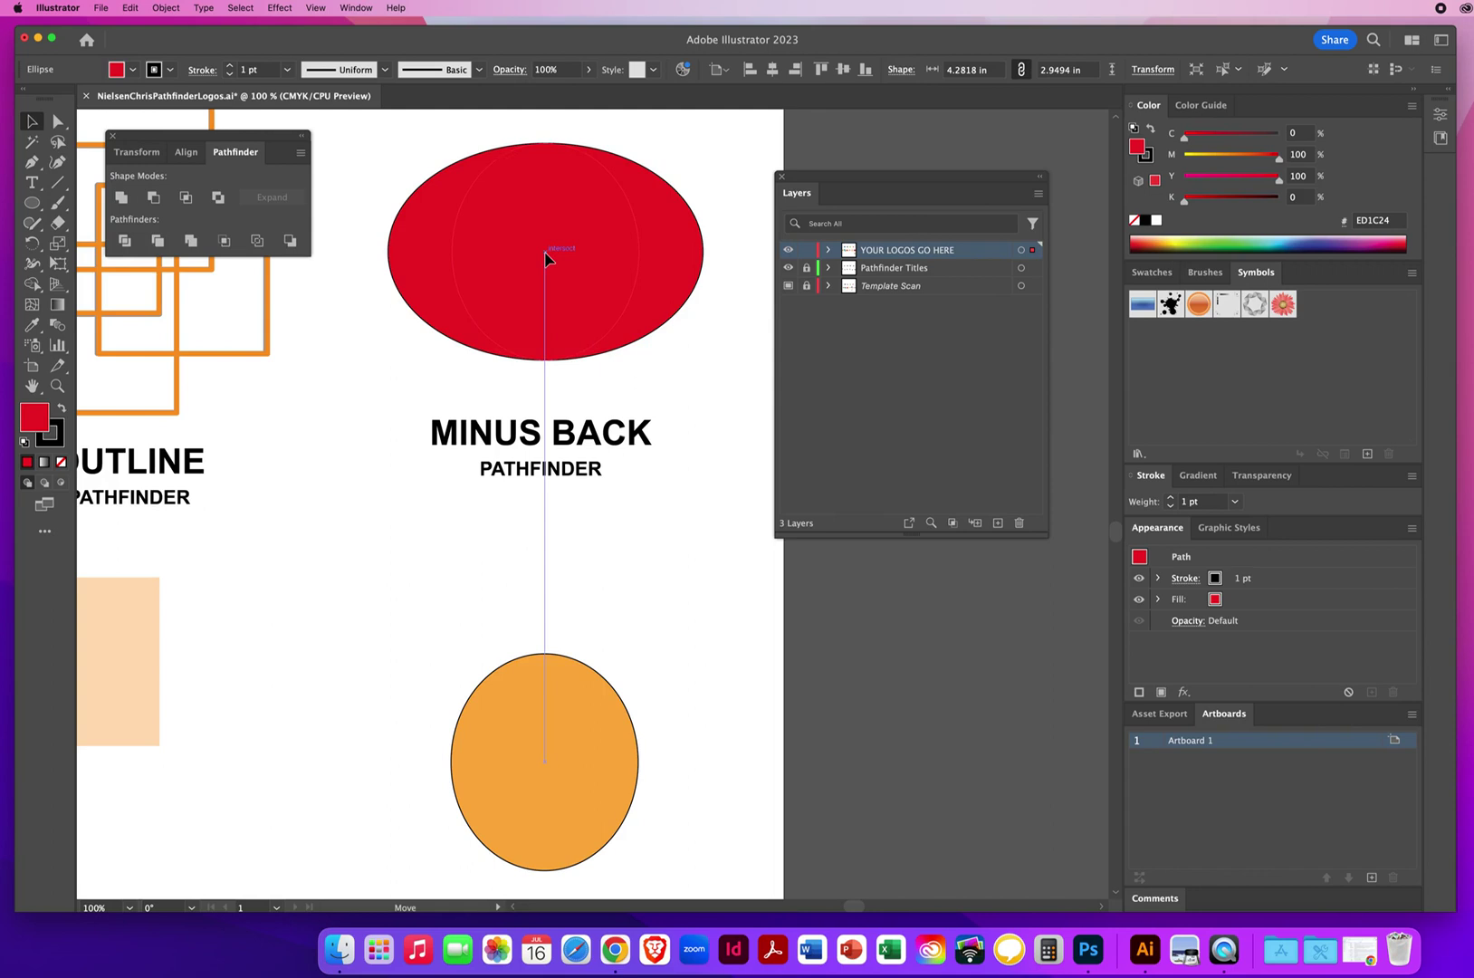
drag(546, 260, 552, 254)
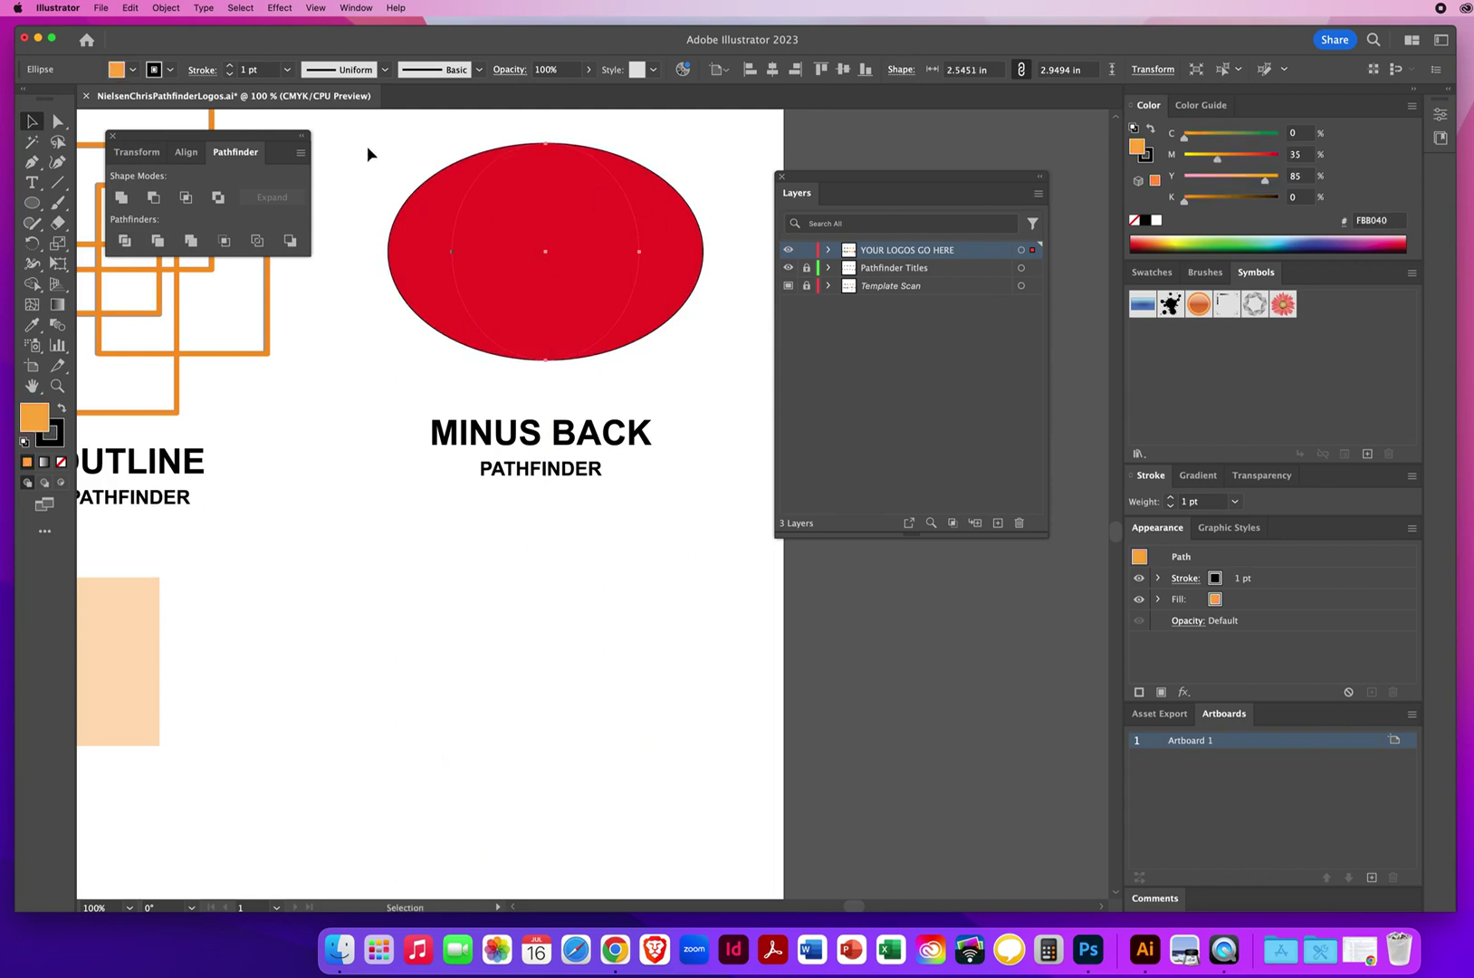
Step: Apply the Minus Back pathfinder to the red and orange ellipses and deselect the result
drag(366, 145, 734, 291)
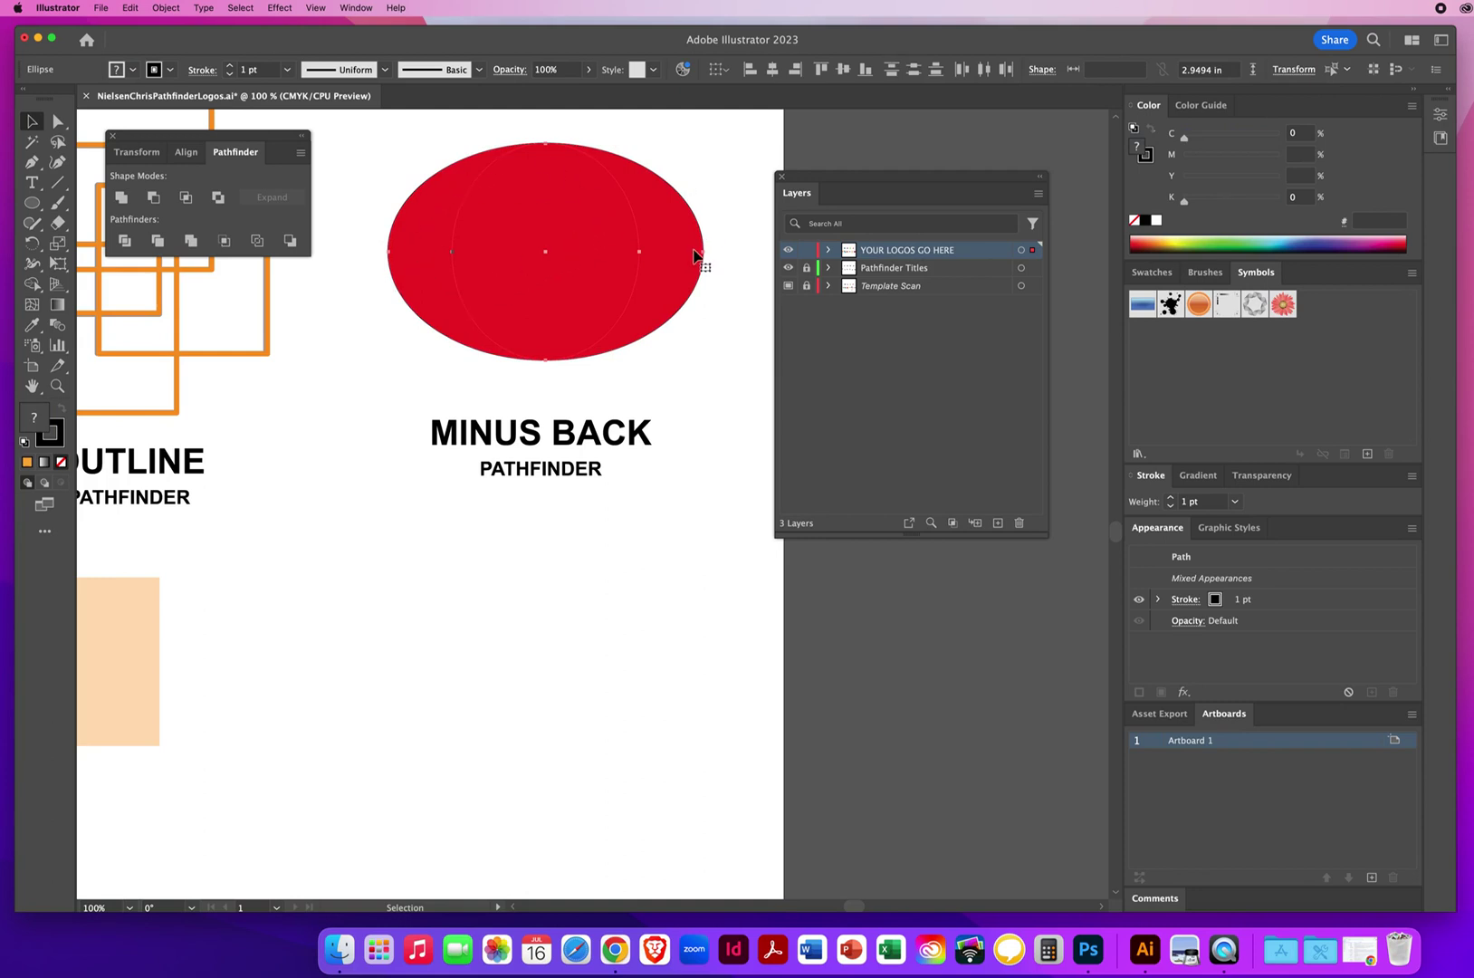
click(290, 241)
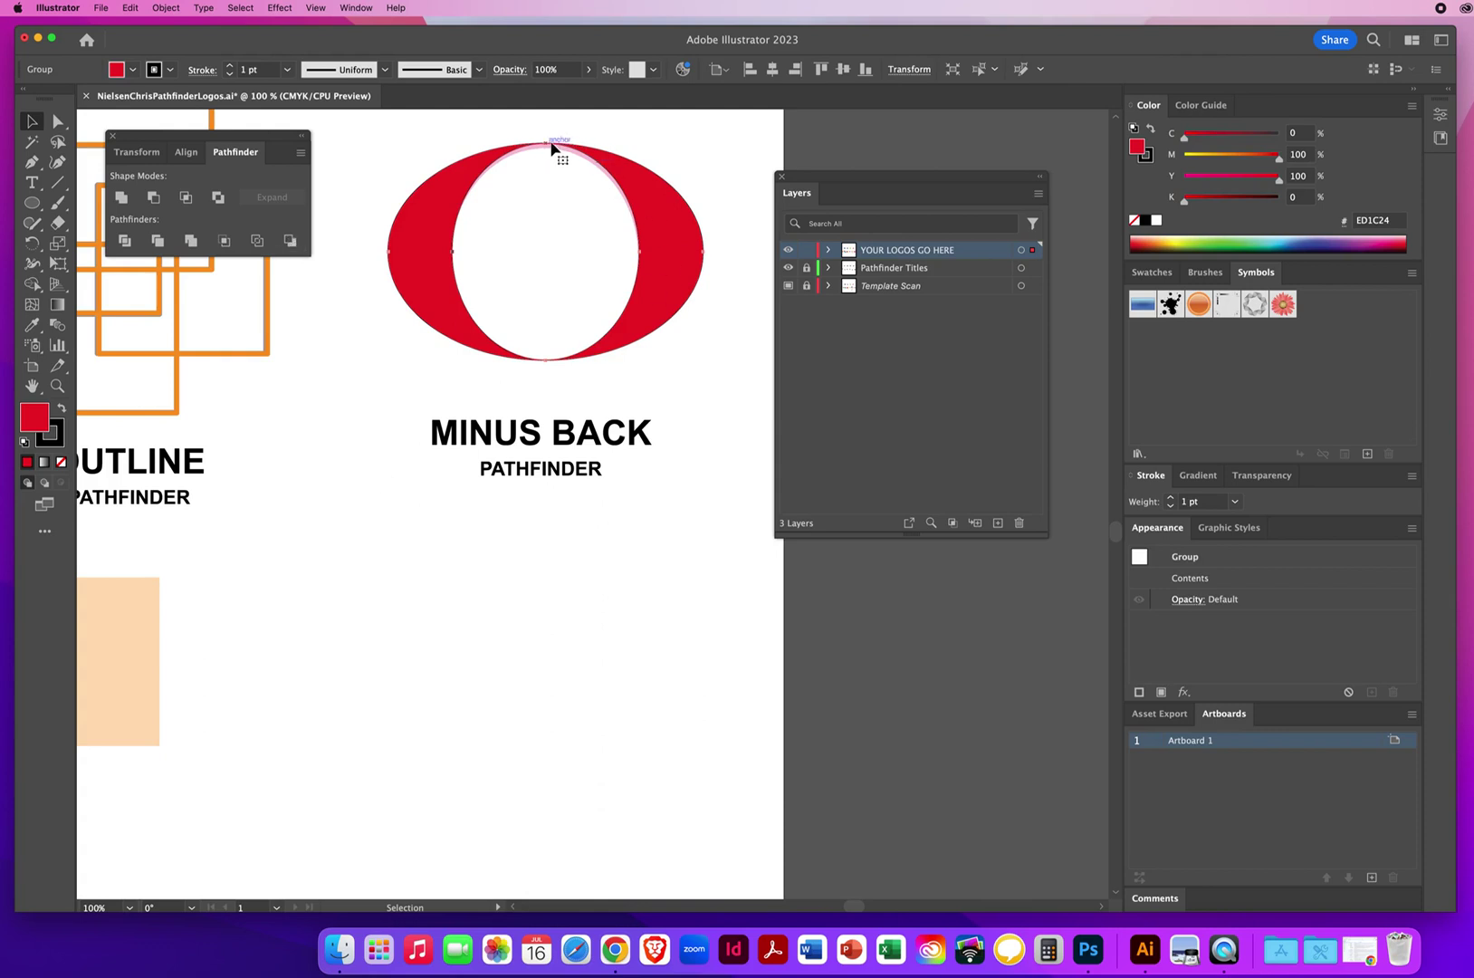
click(335, 525)
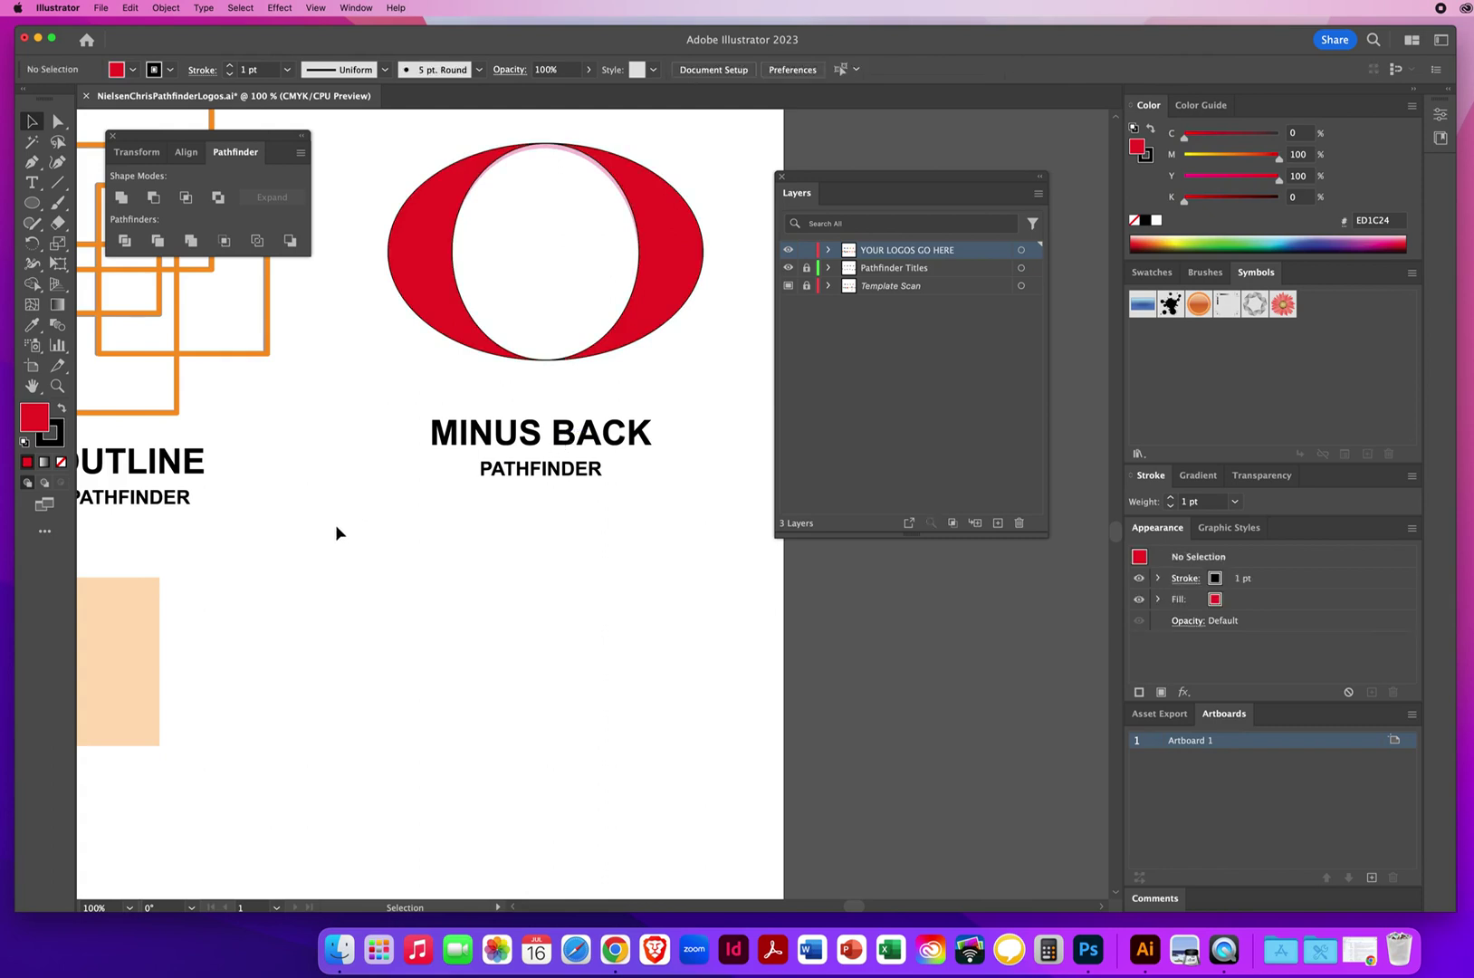
Step: Remove the black stroke from the red MINUS BACK shape and make the Template Scan layer active
click(583, 270)
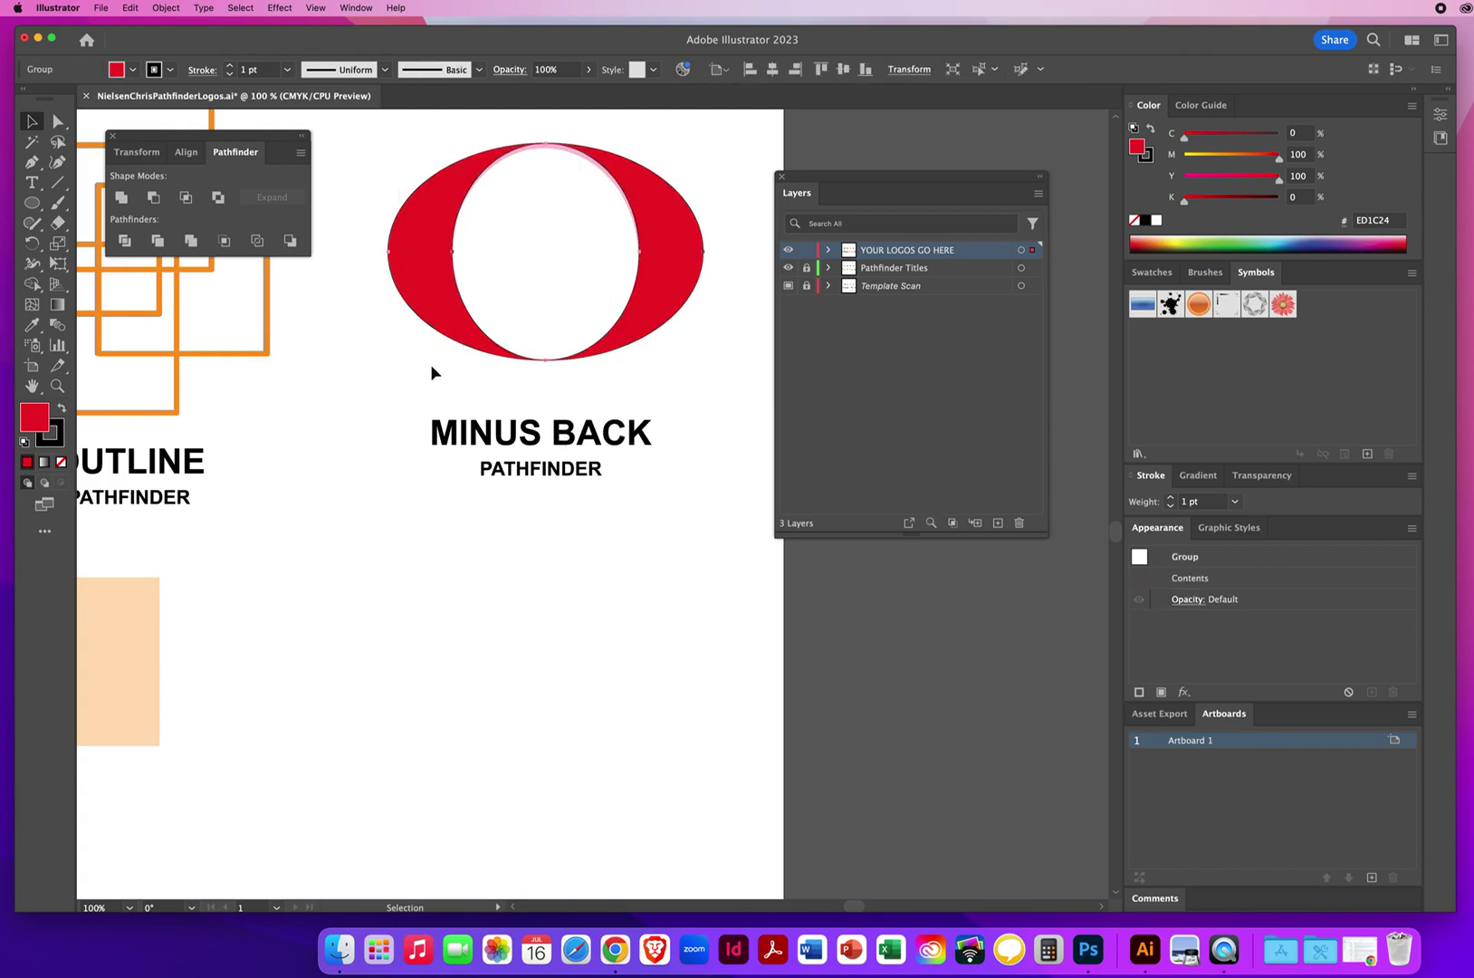
click(57, 440)
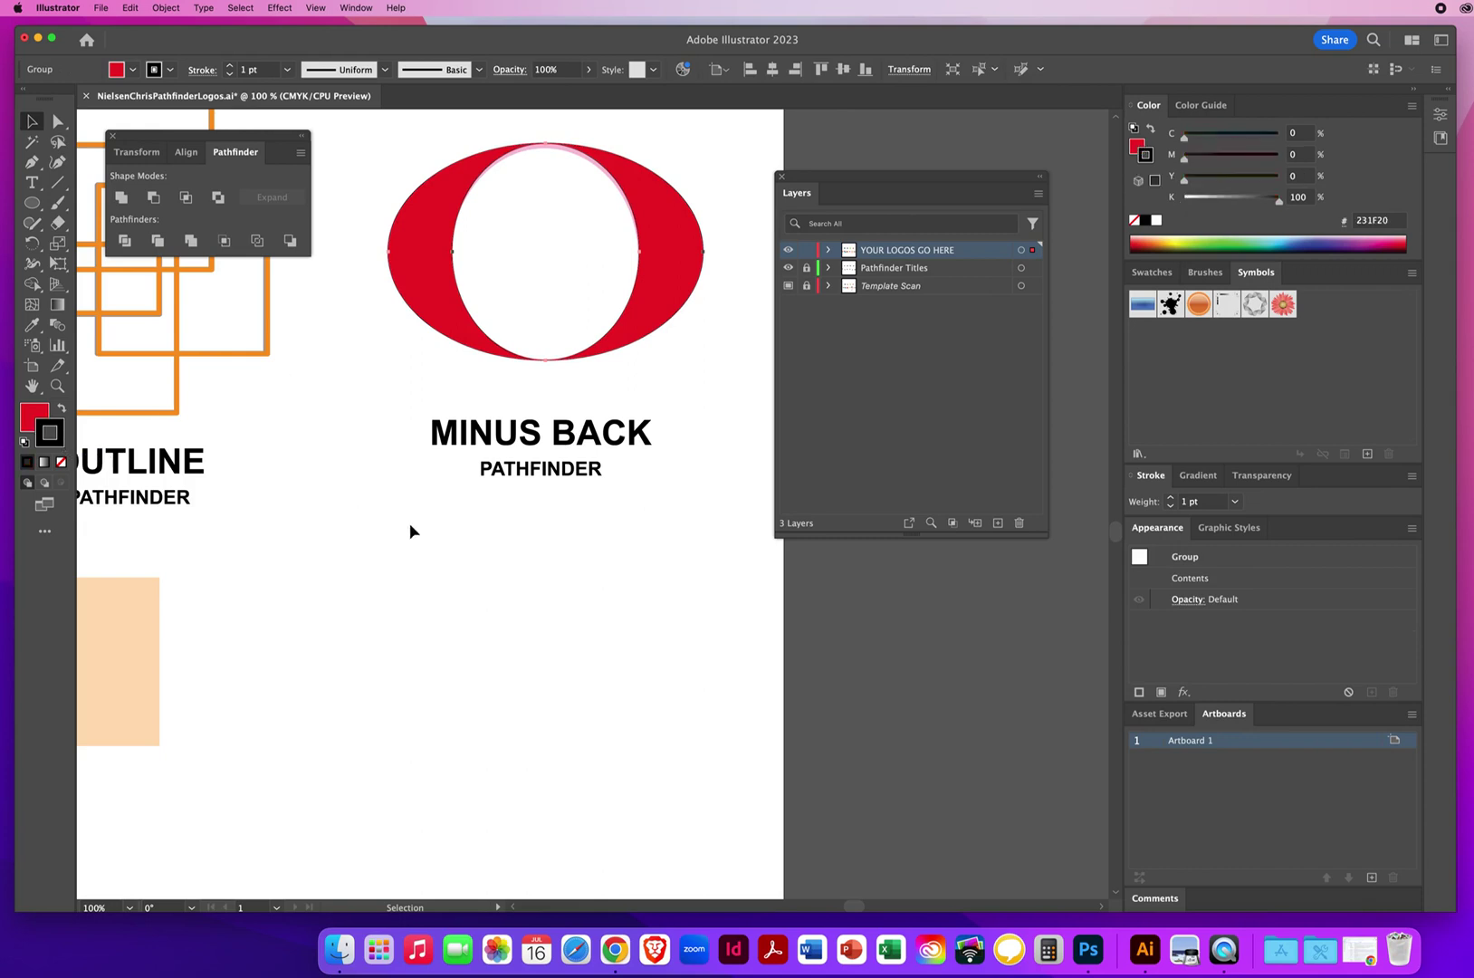
key(slash)
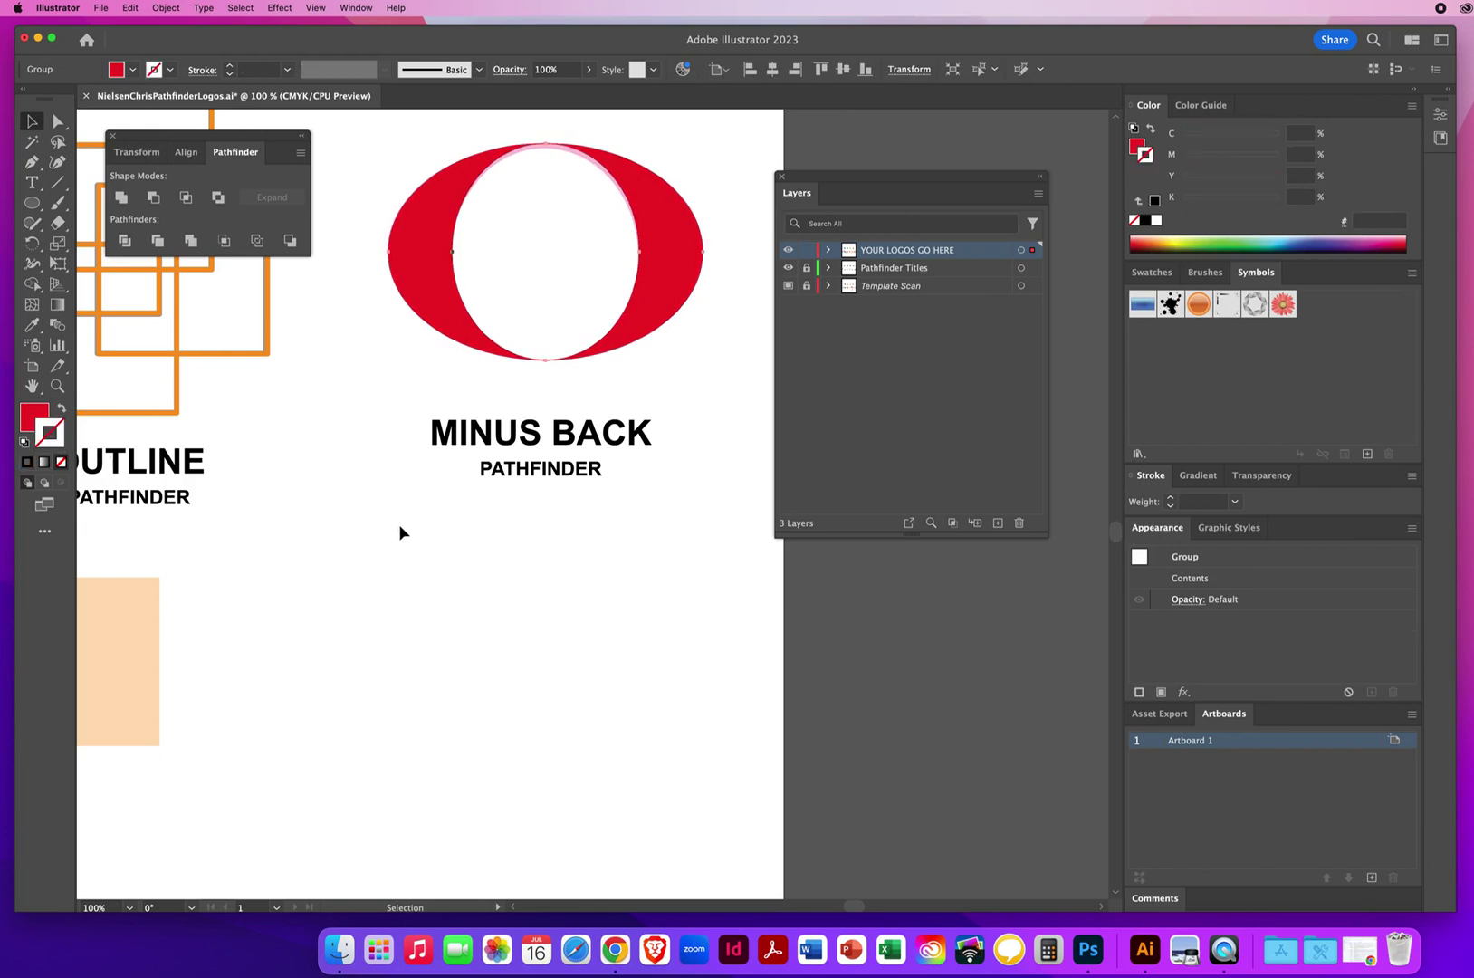
click(402, 531)
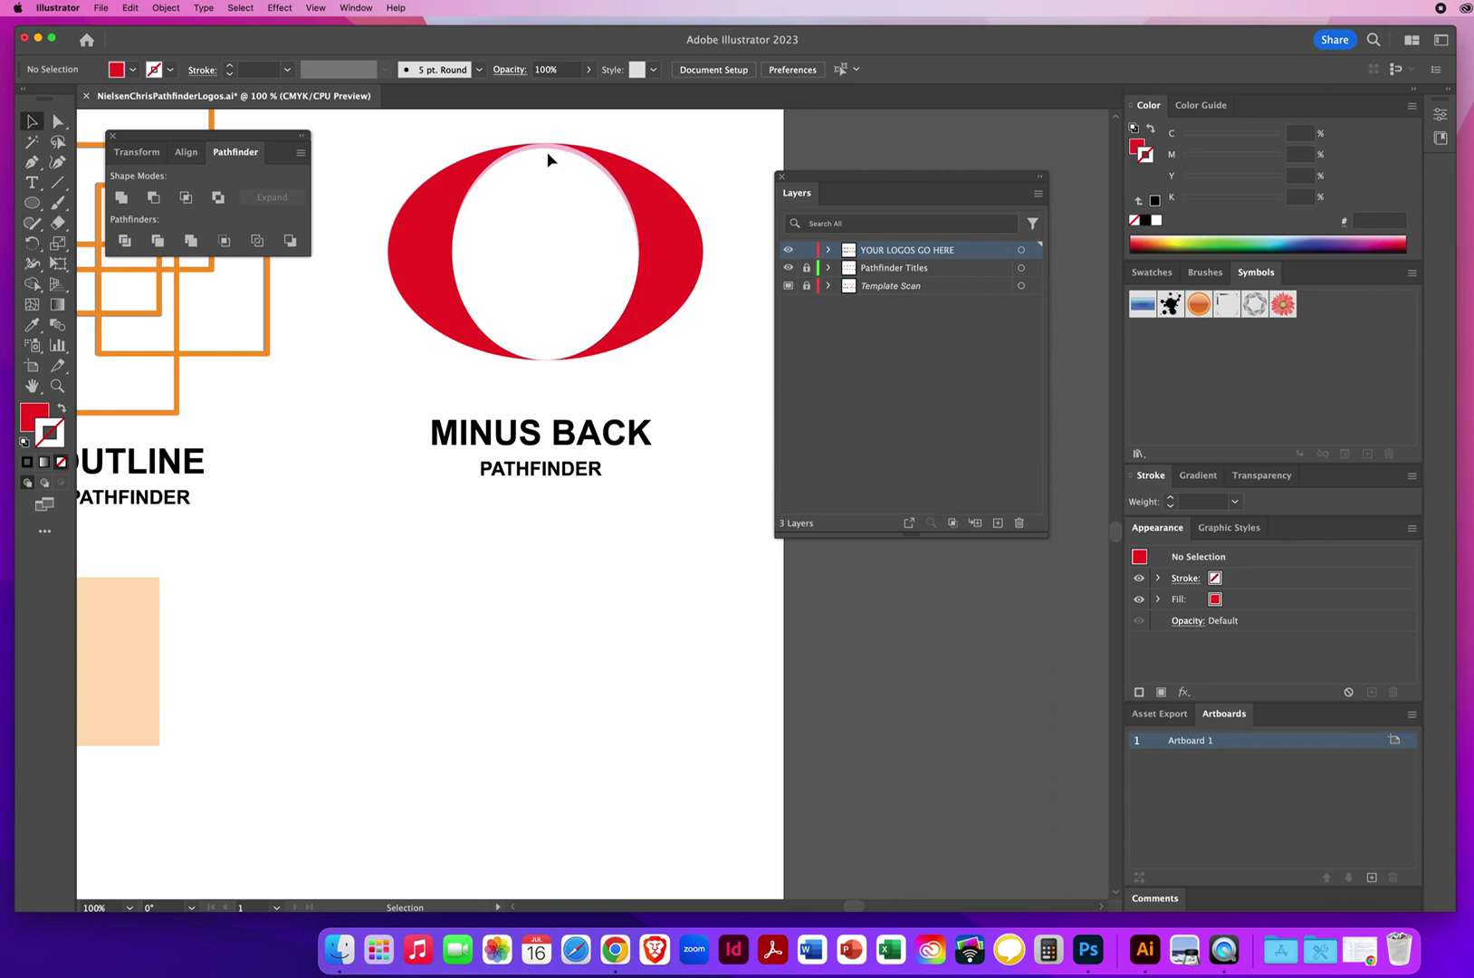
click(940, 288)
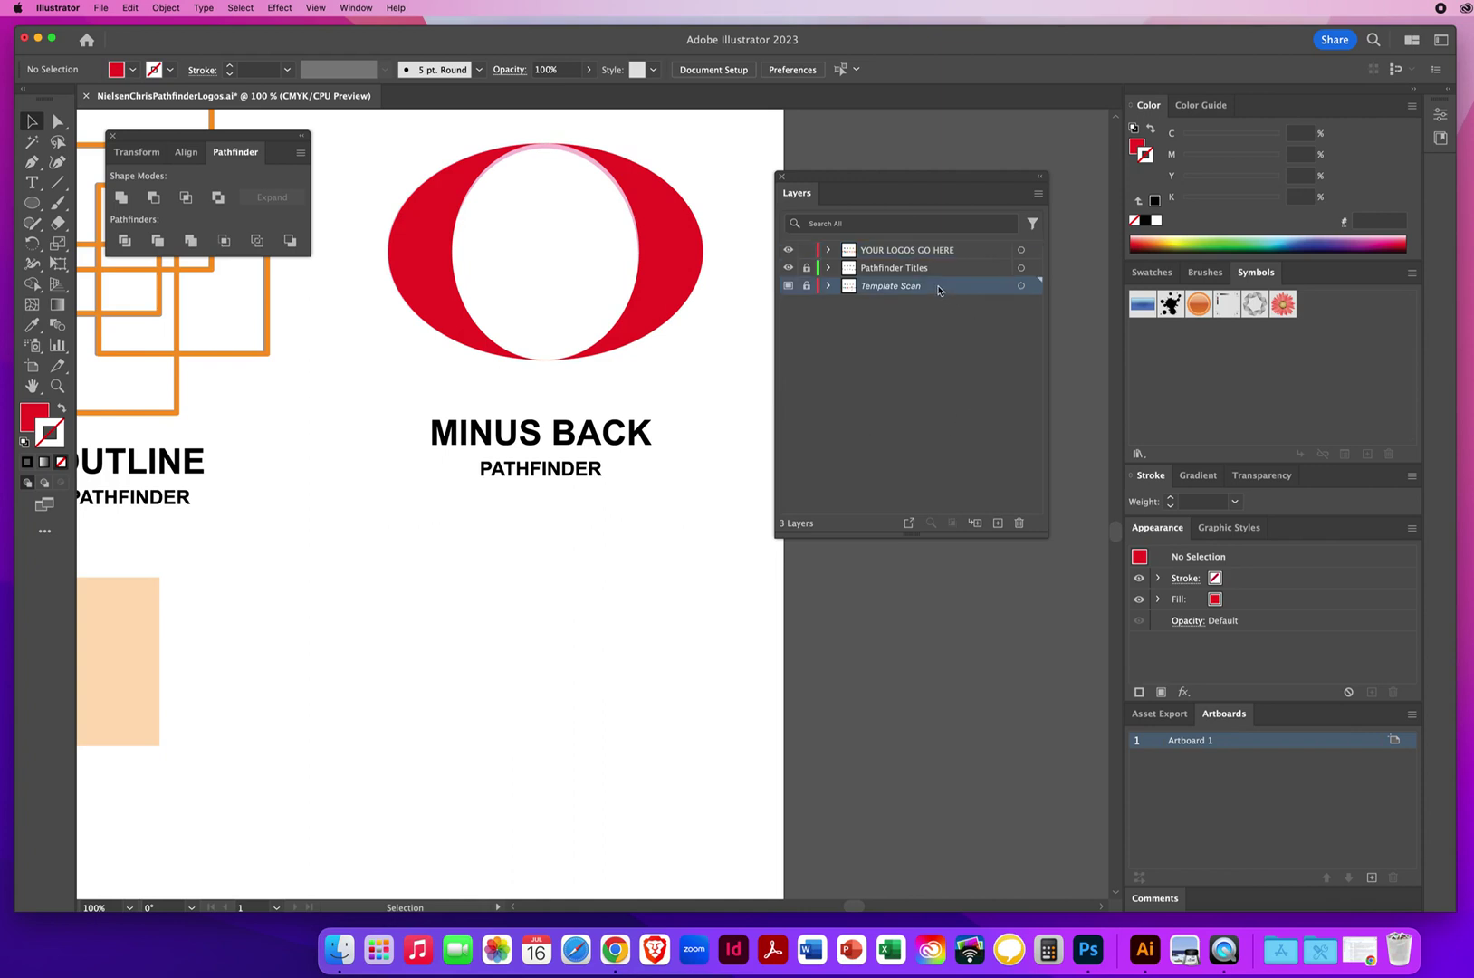
Step: Delete the Template Scan layer and move the Layers panel clear of the EXCLUDE logo
drag(940, 291, 1018, 523)
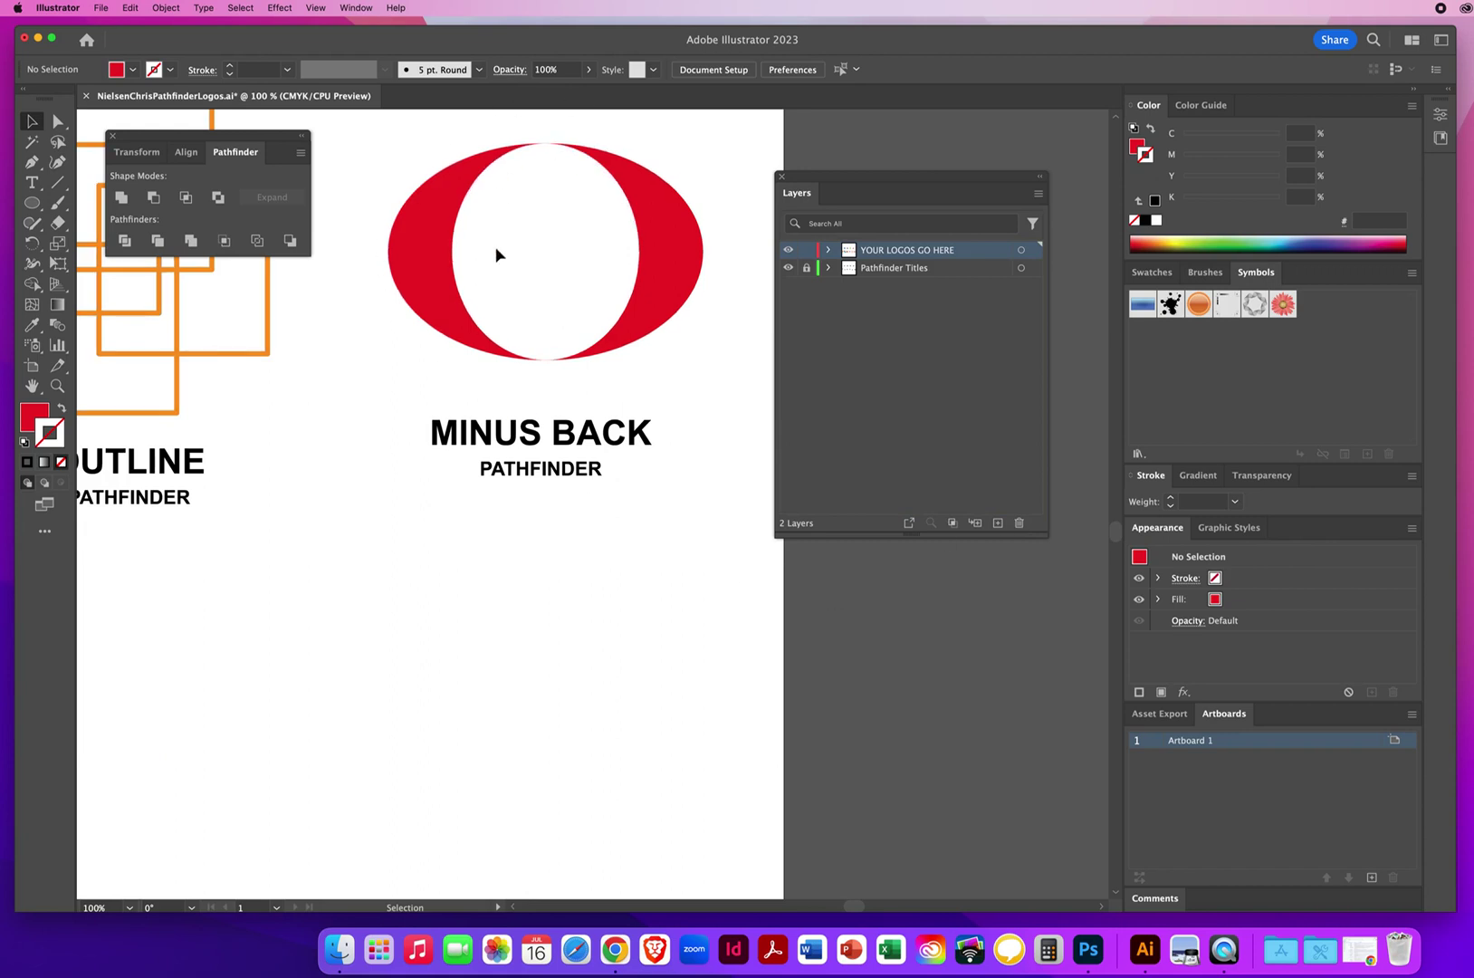
click(57, 386)
key(super)
key(super+0)
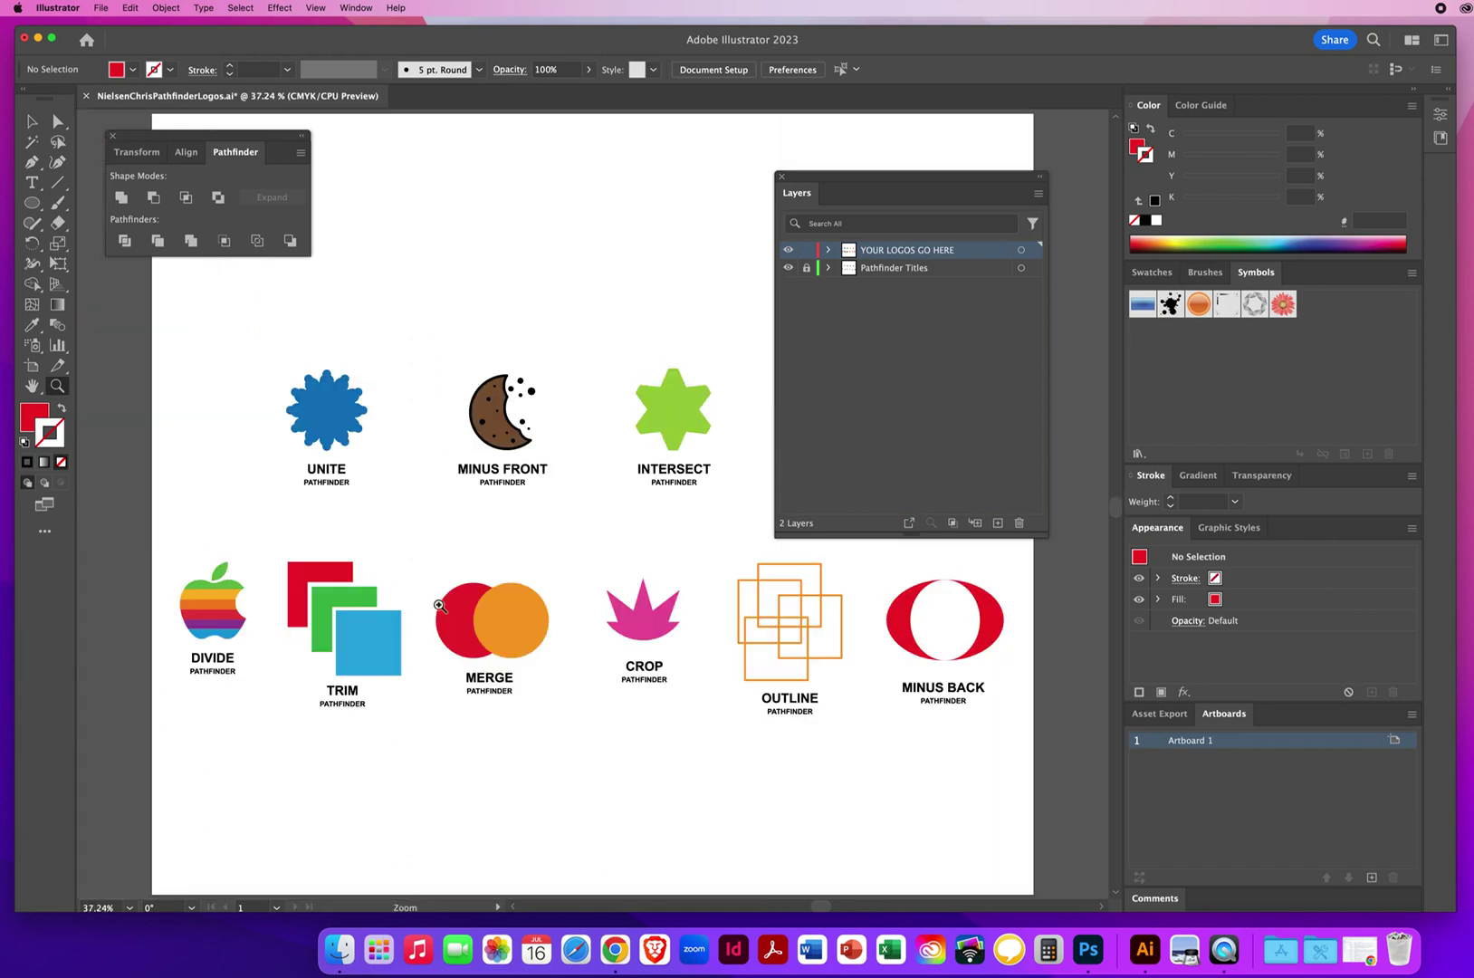
key(v)
drag(831, 182, 1090, 197)
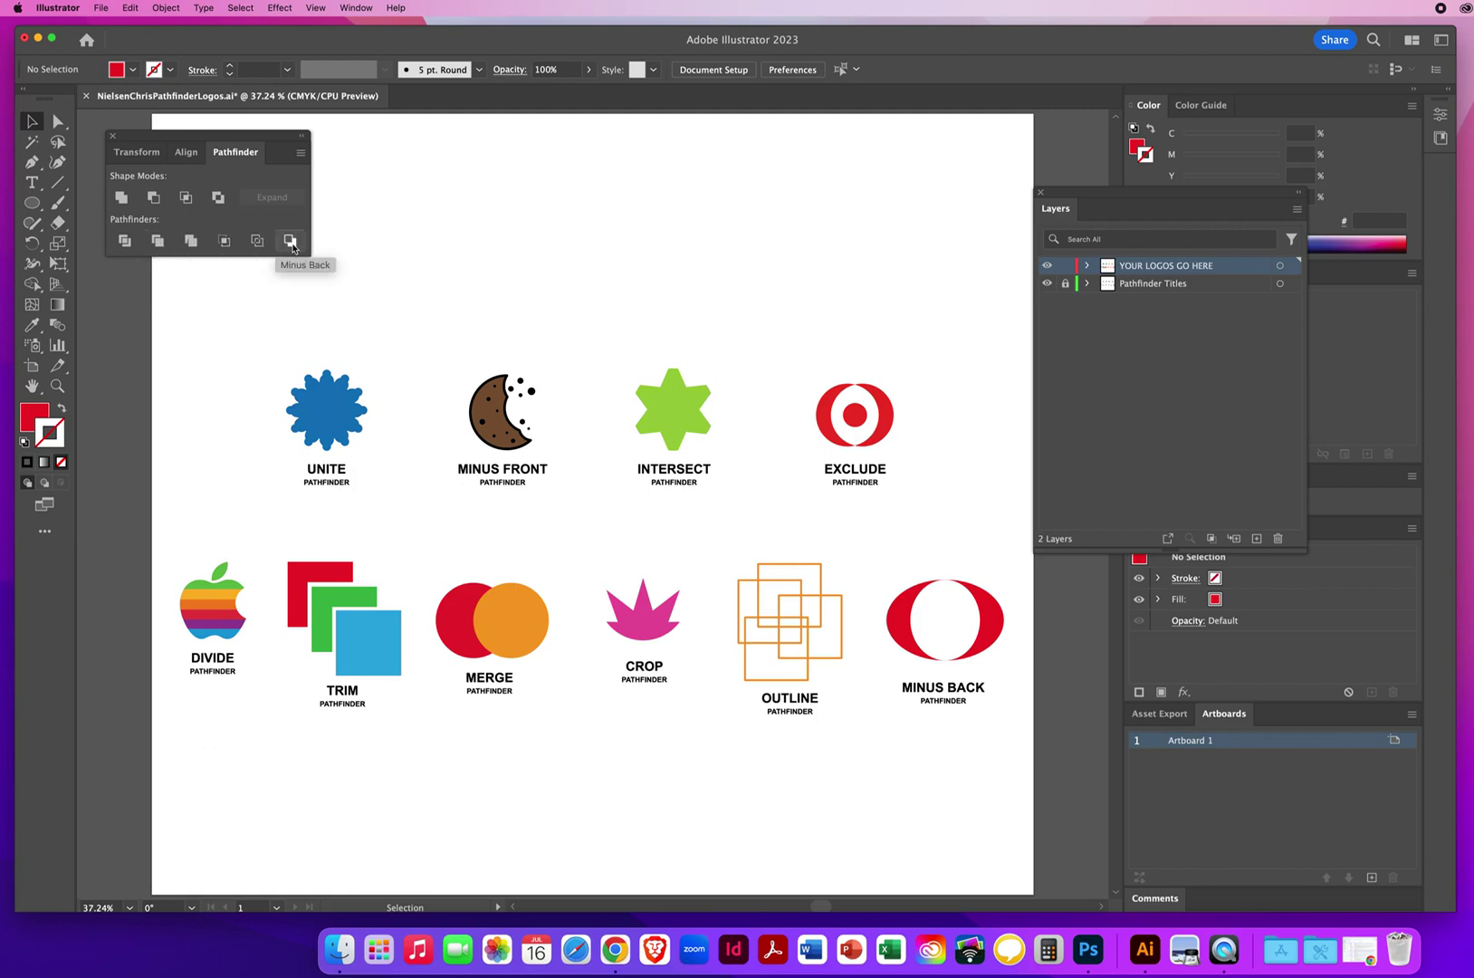
Step: Inspect the finished MINUS BACK, OUTLINE and CROP logos by selecting each one, and clear the selection
click(934, 605)
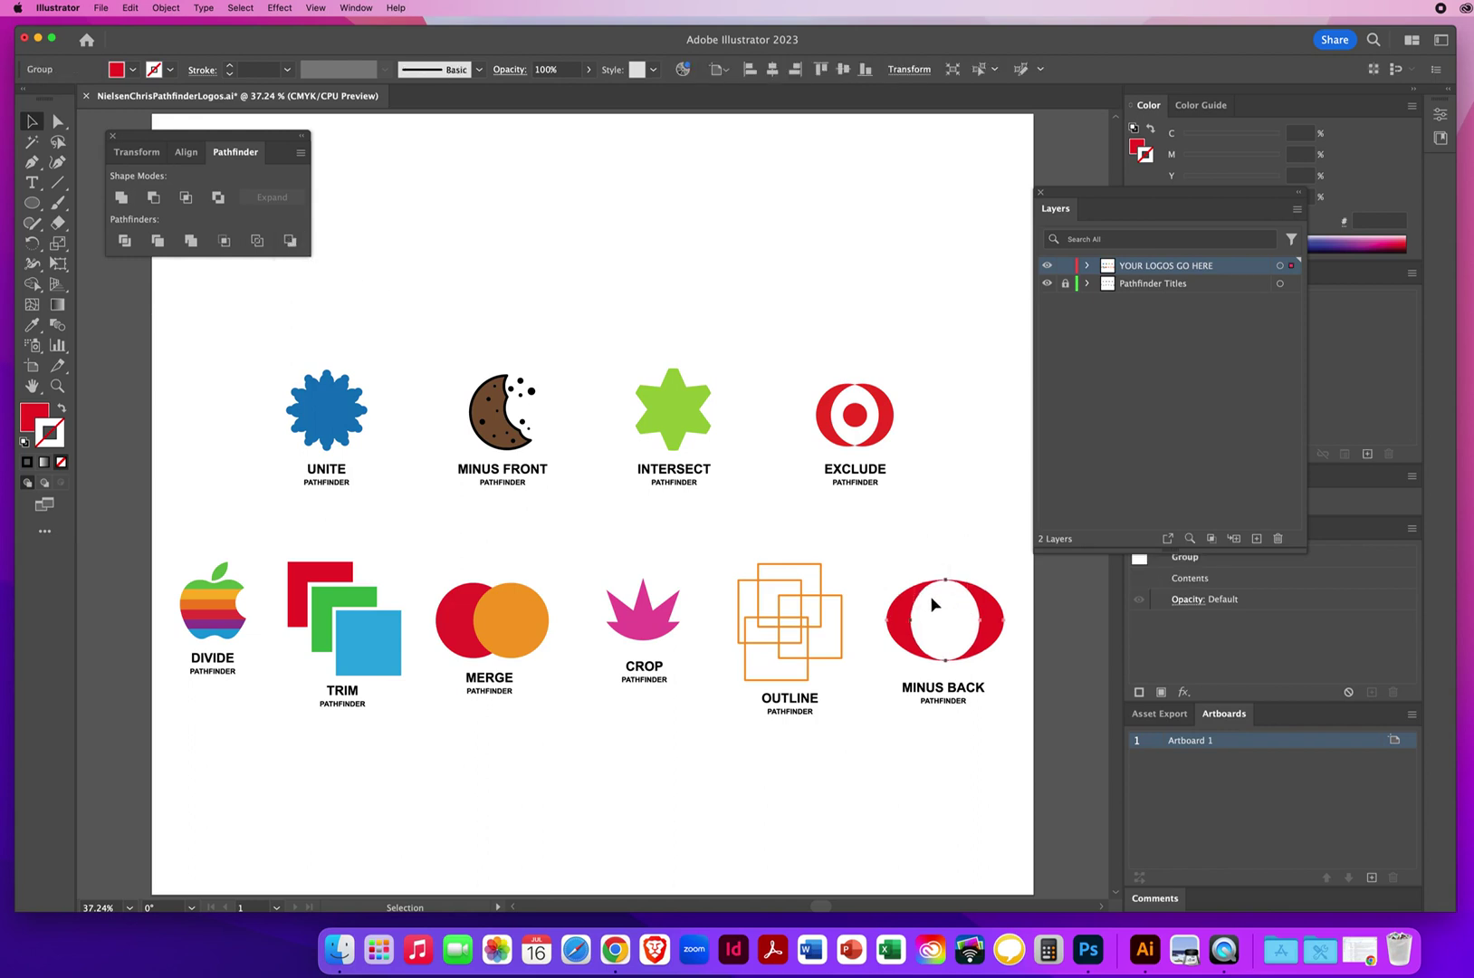
click(494, 314)
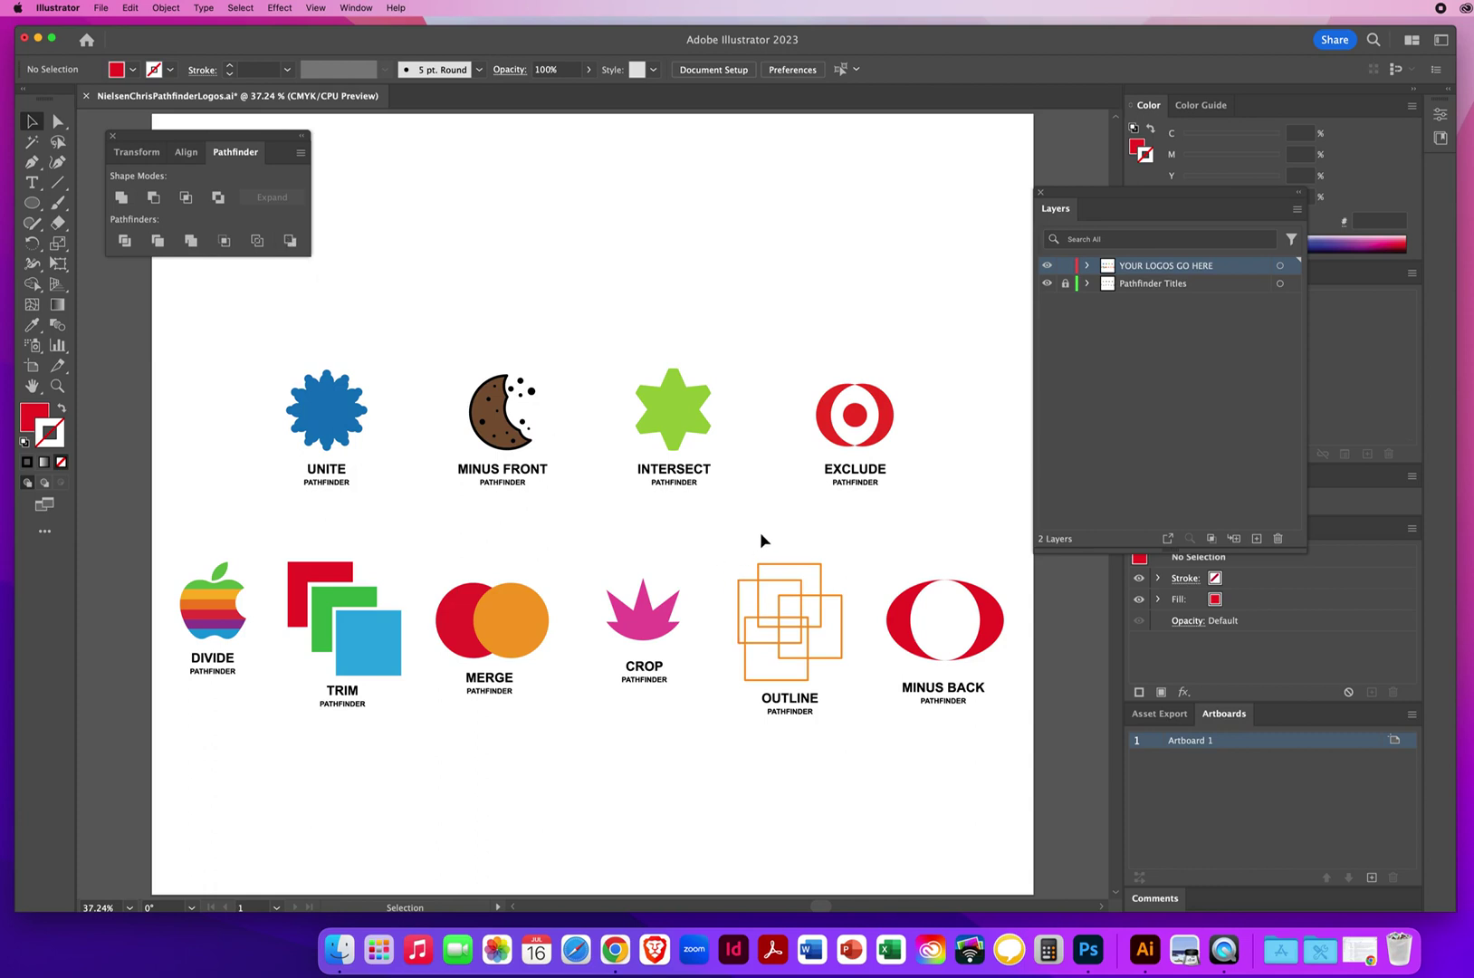
click(818, 672)
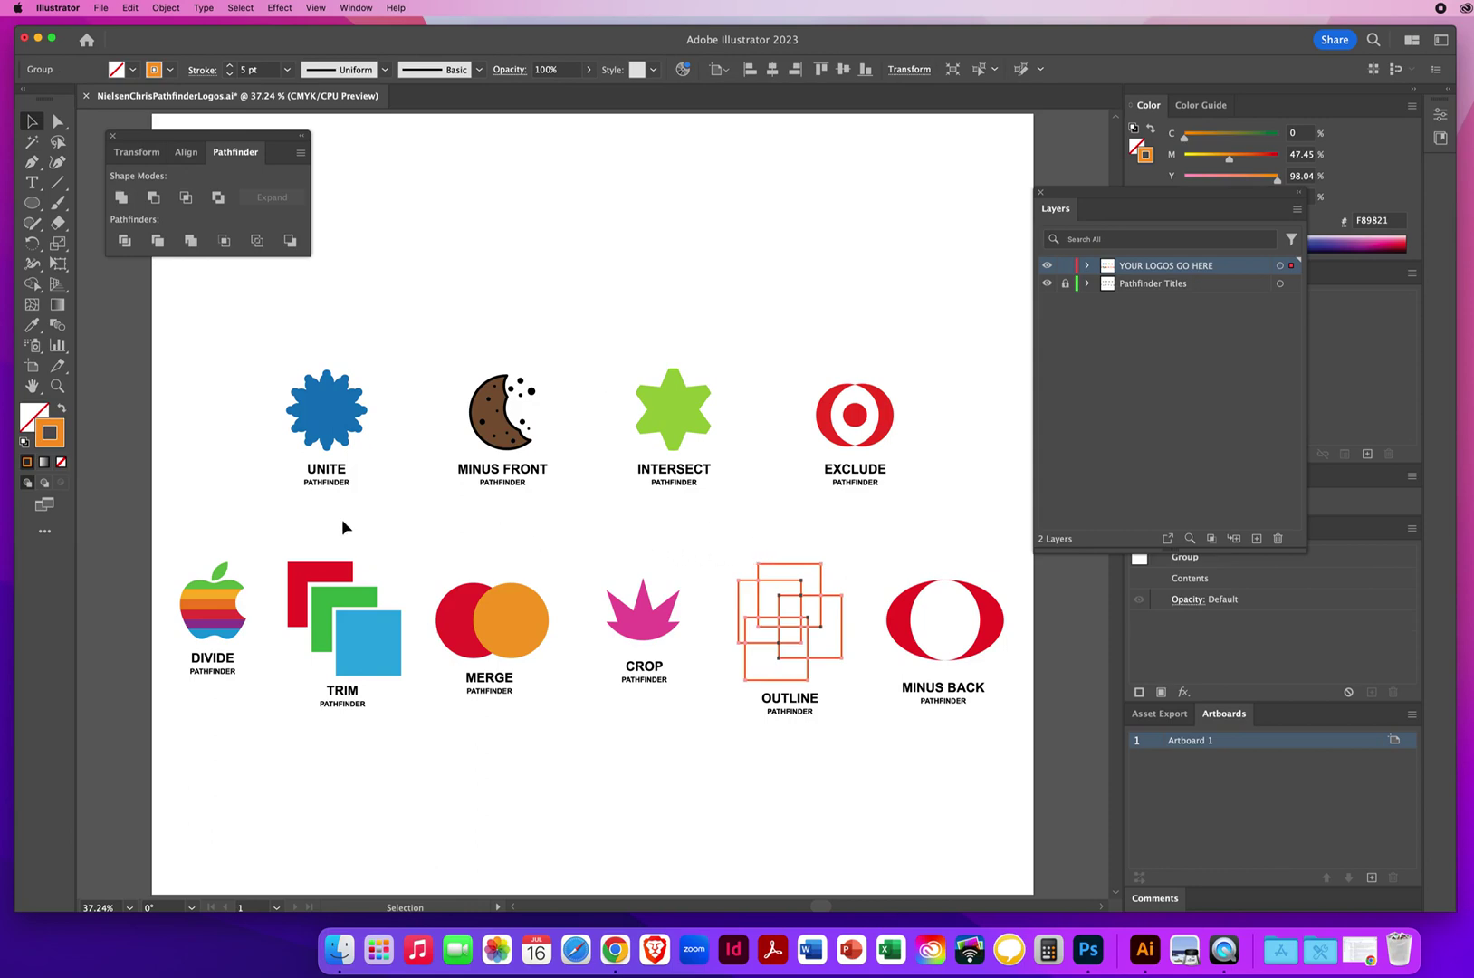
key(x)
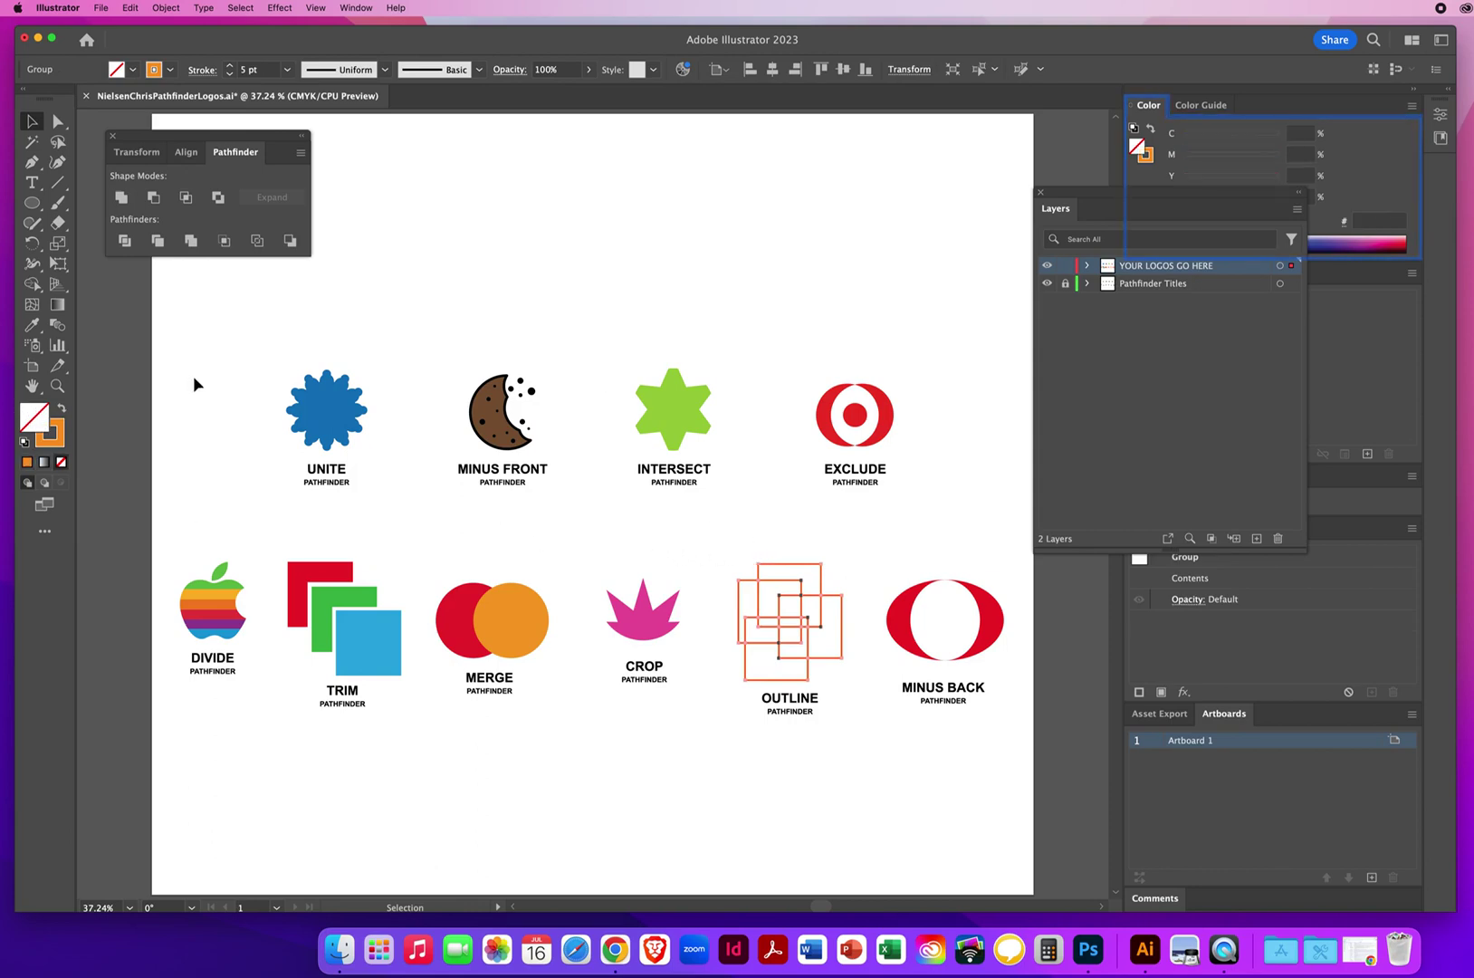
click(613, 541)
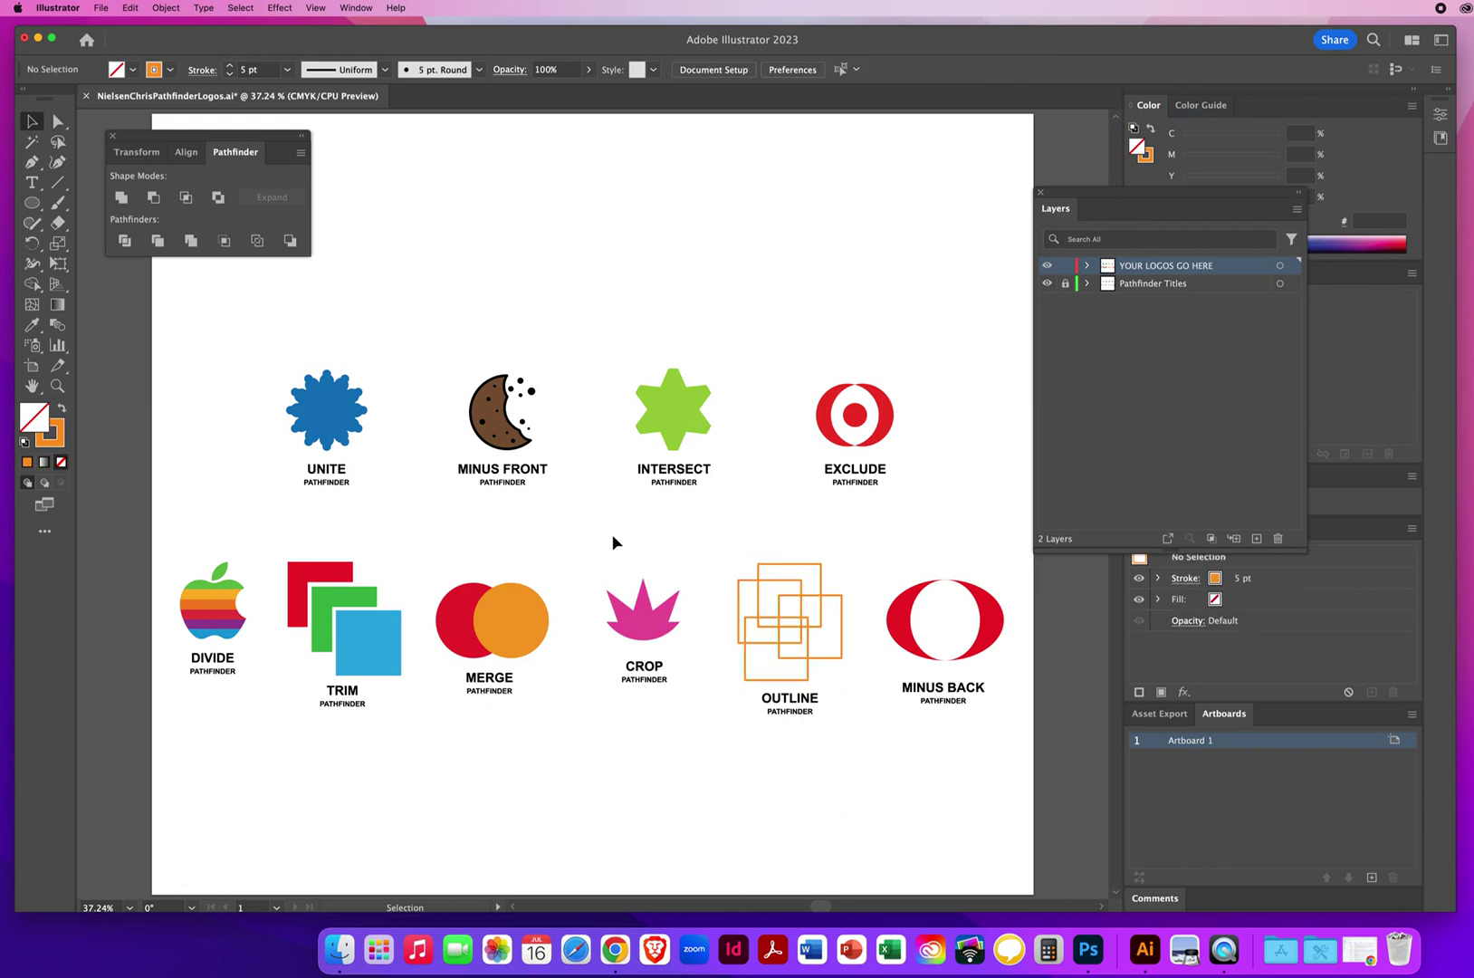
click(672, 675)
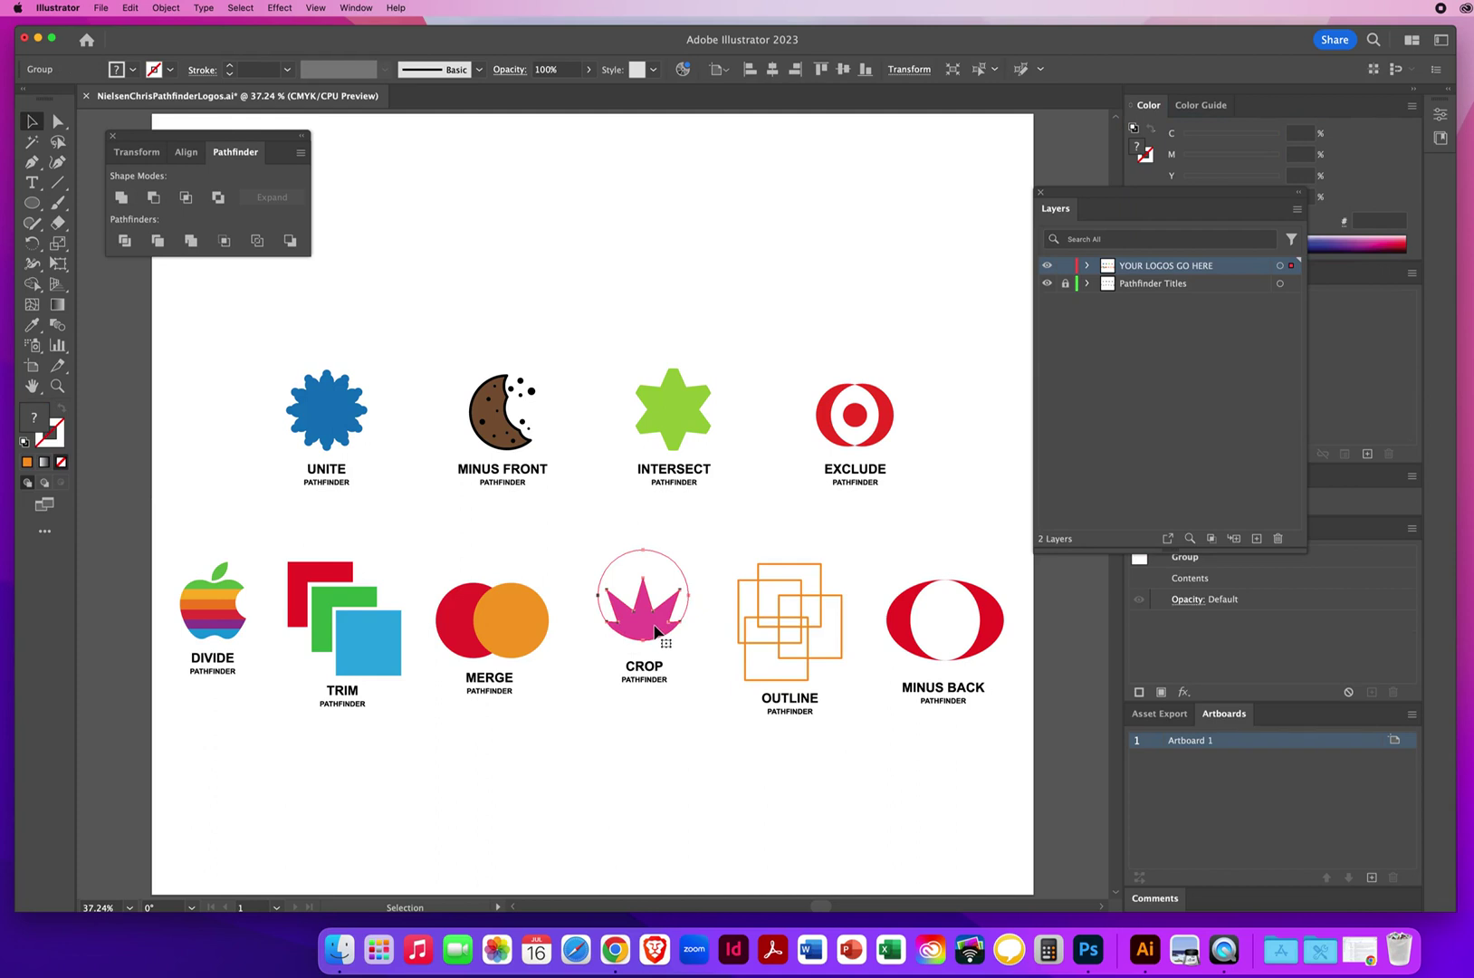
click(606, 534)
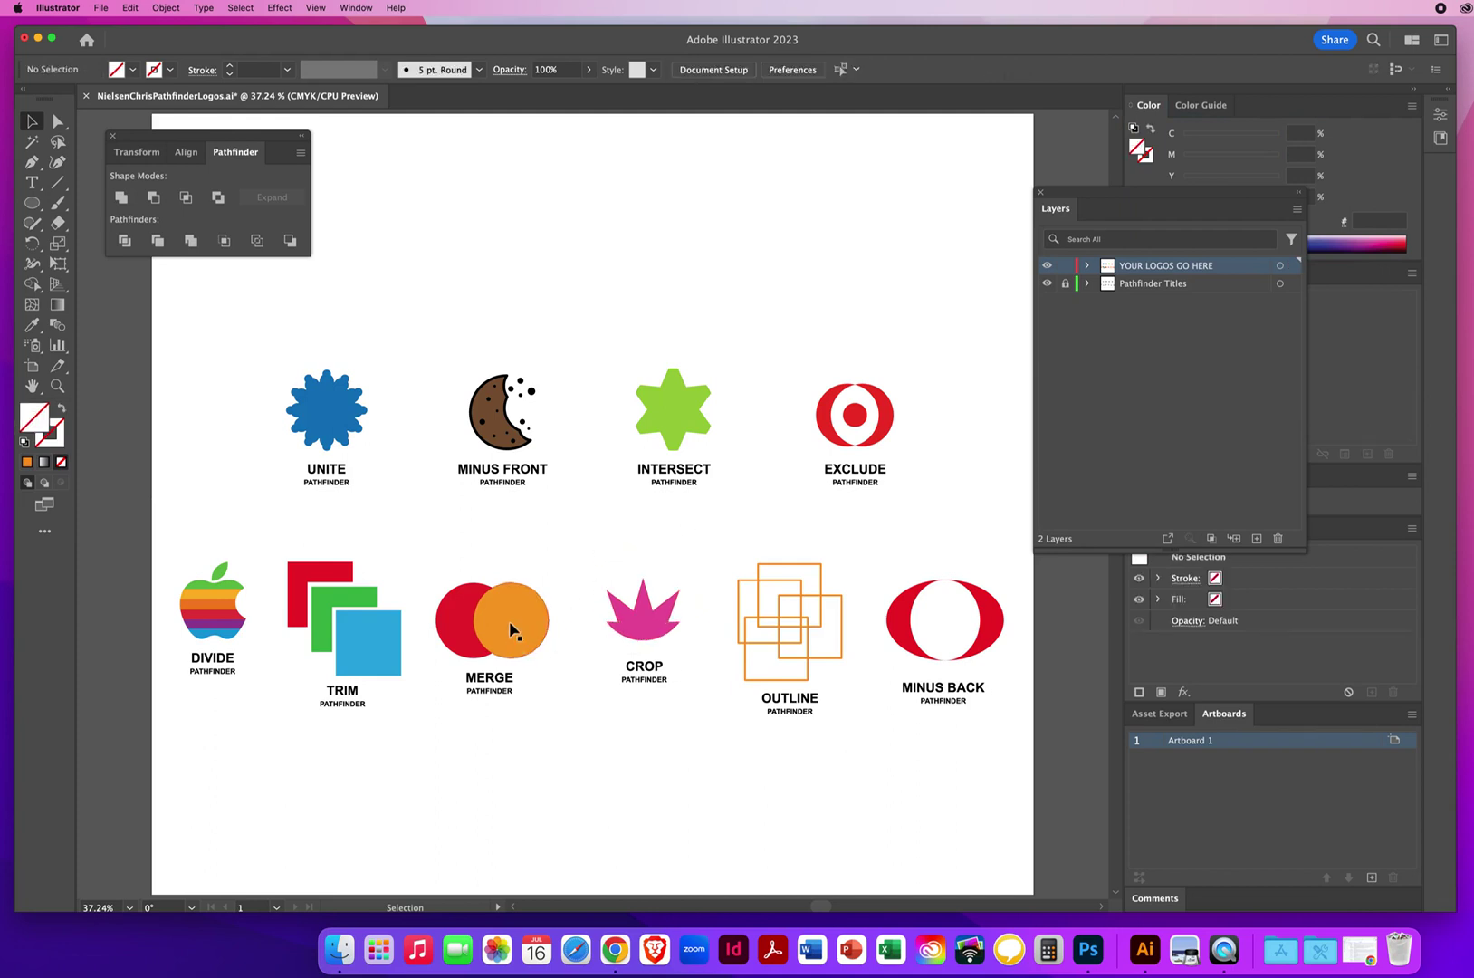
Step: Pull the orange MERGE circle away from the red shape to inspect the cut, and undo the move
drag(504, 619, 551, 609)
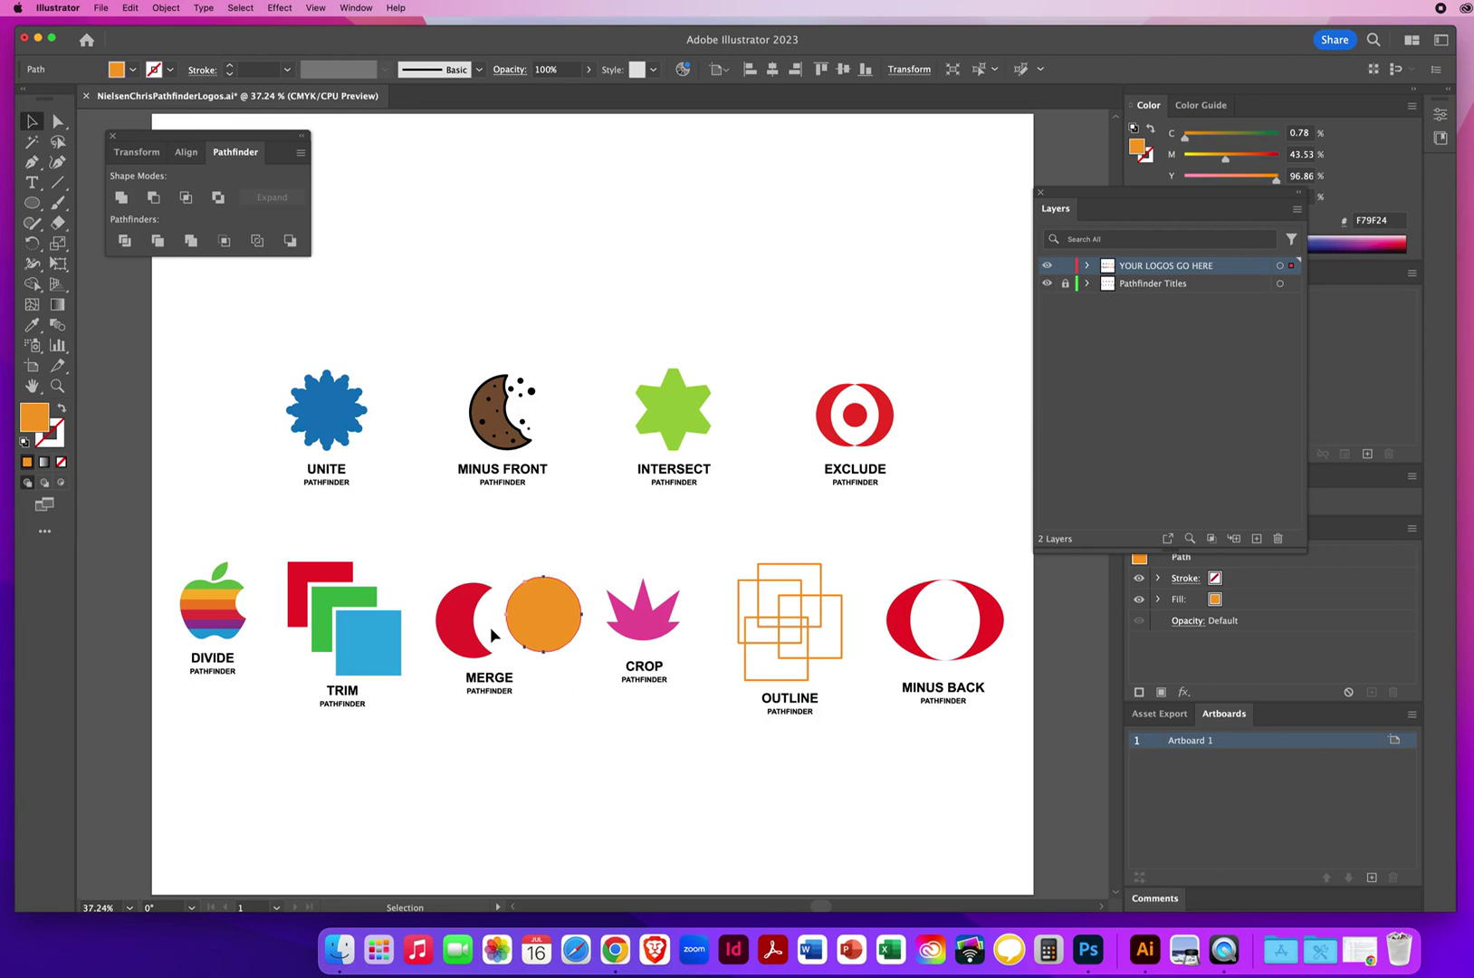
click(130, 8)
click(143, 25)
click(478, 561)
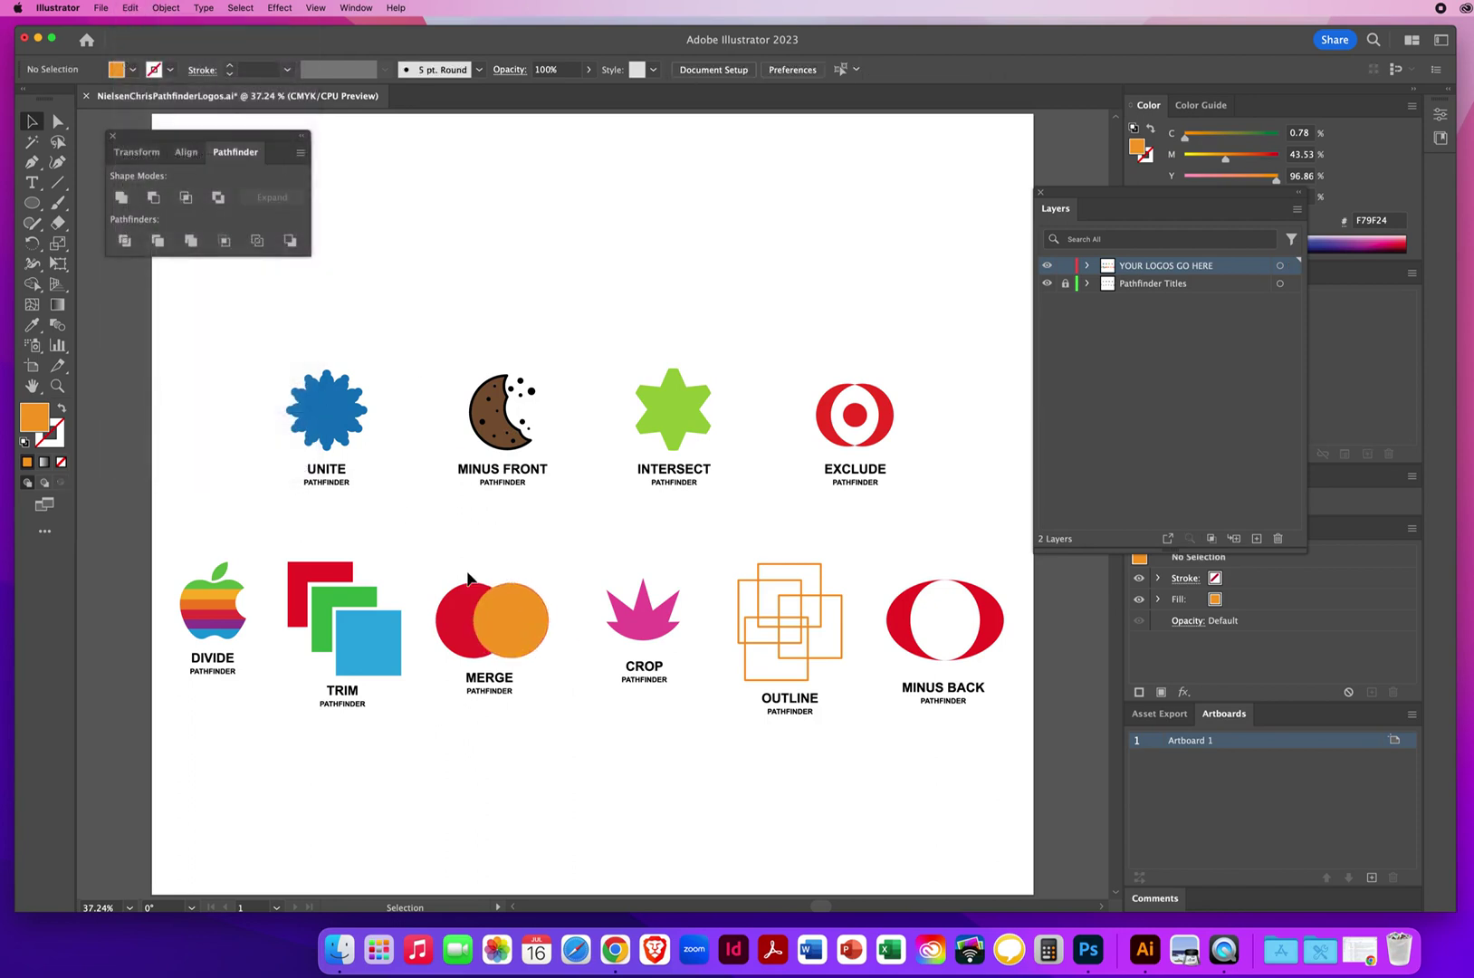
Step: Examine the TRIM squares and the CROP leaf group by selecting them one after the other, and deselect everything
drag(279, 543, 383, 638)
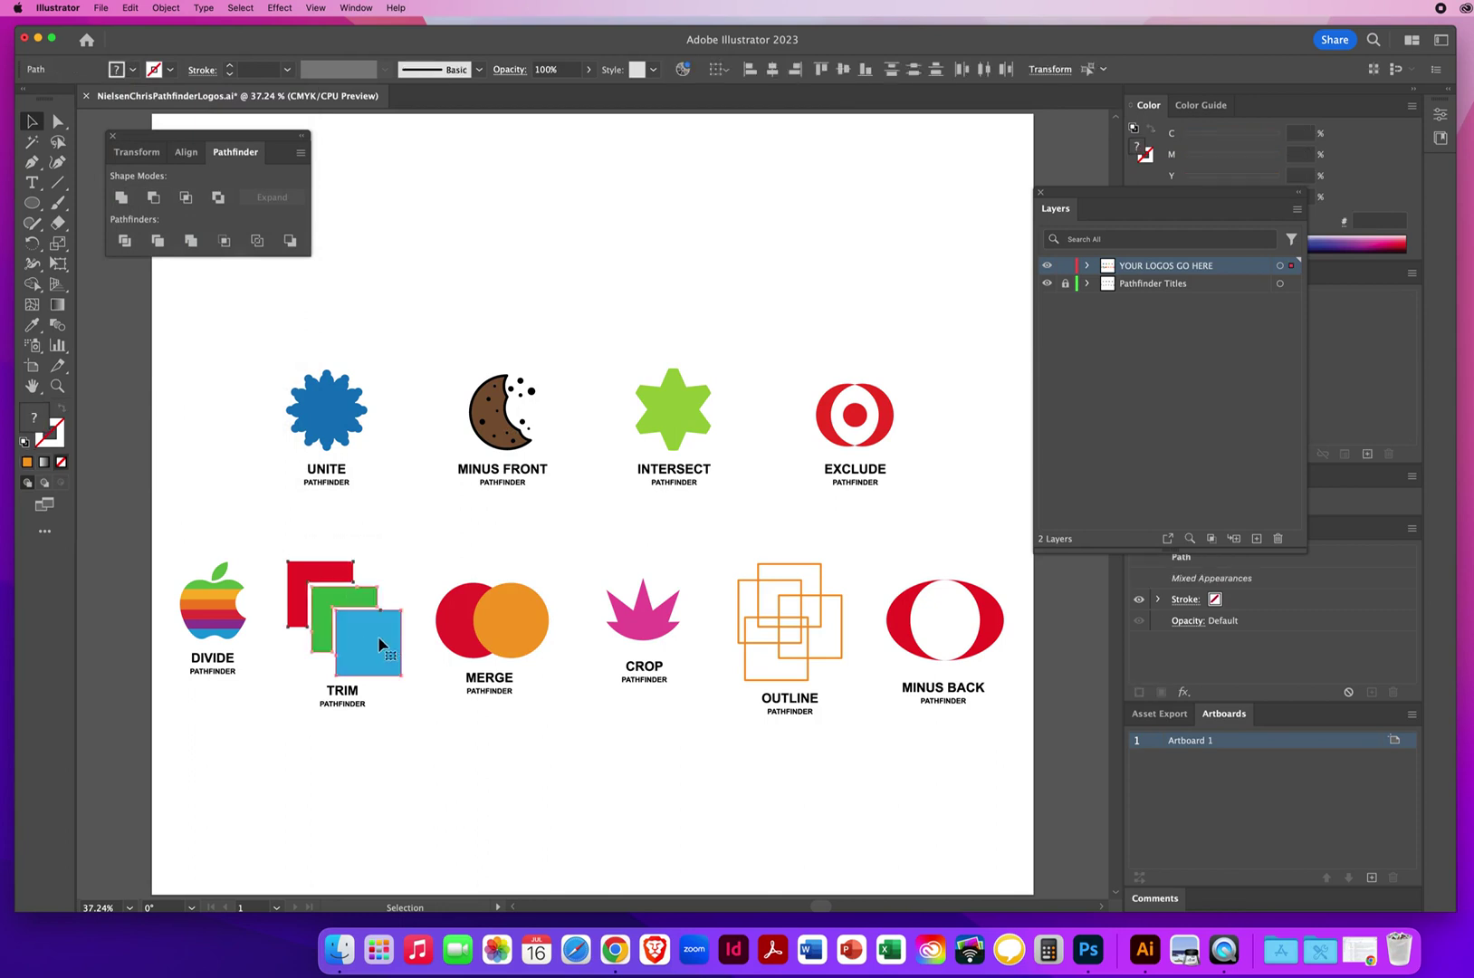
click(385, 536)
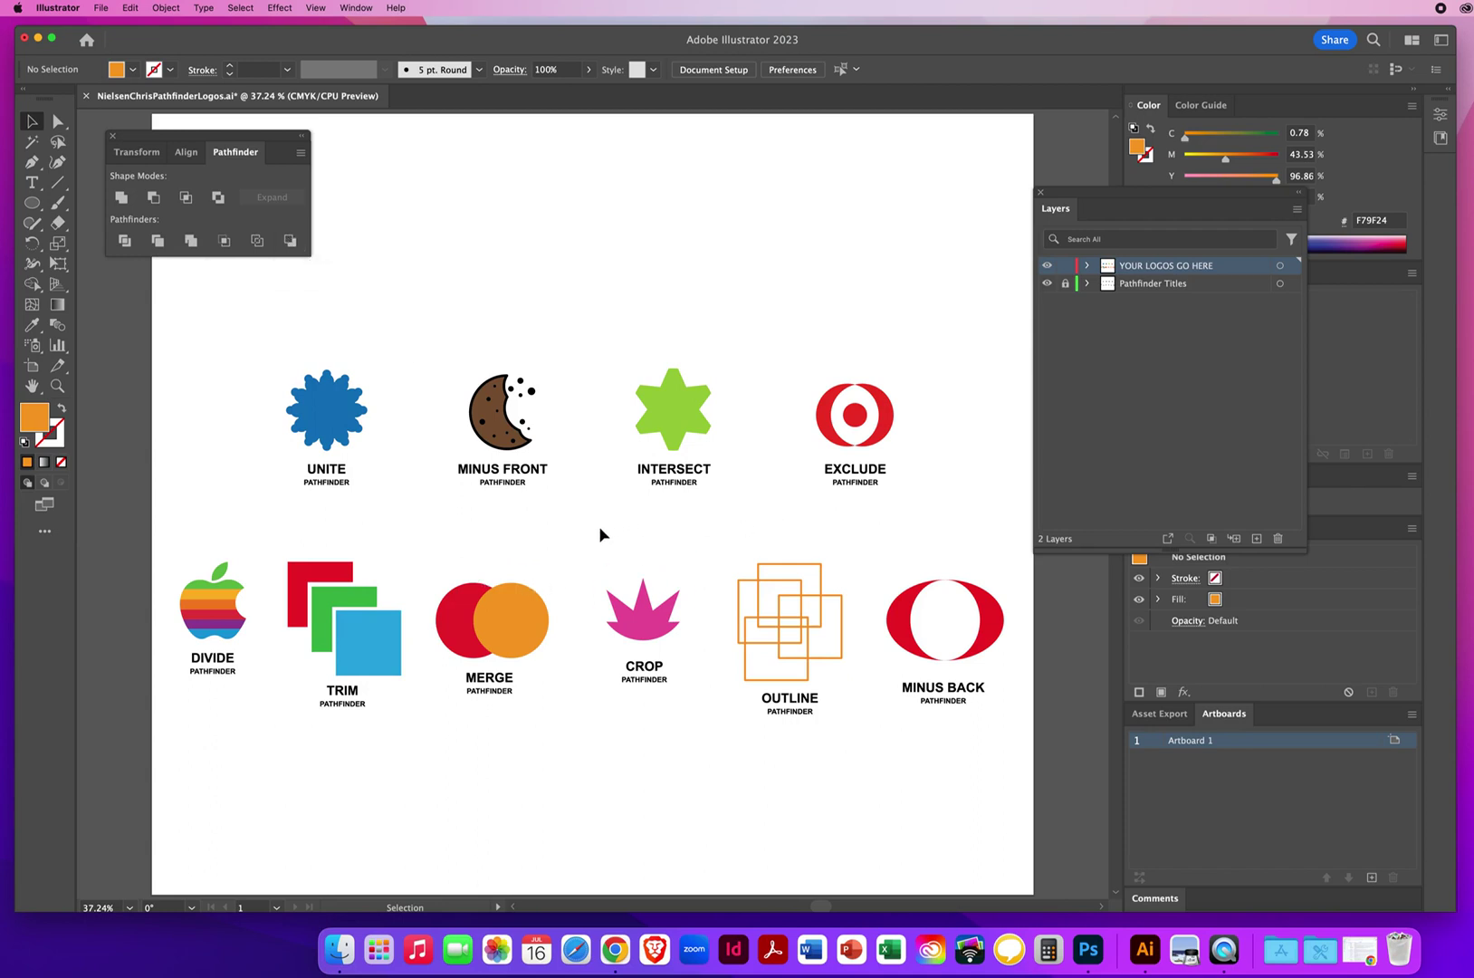
click(663, 614)
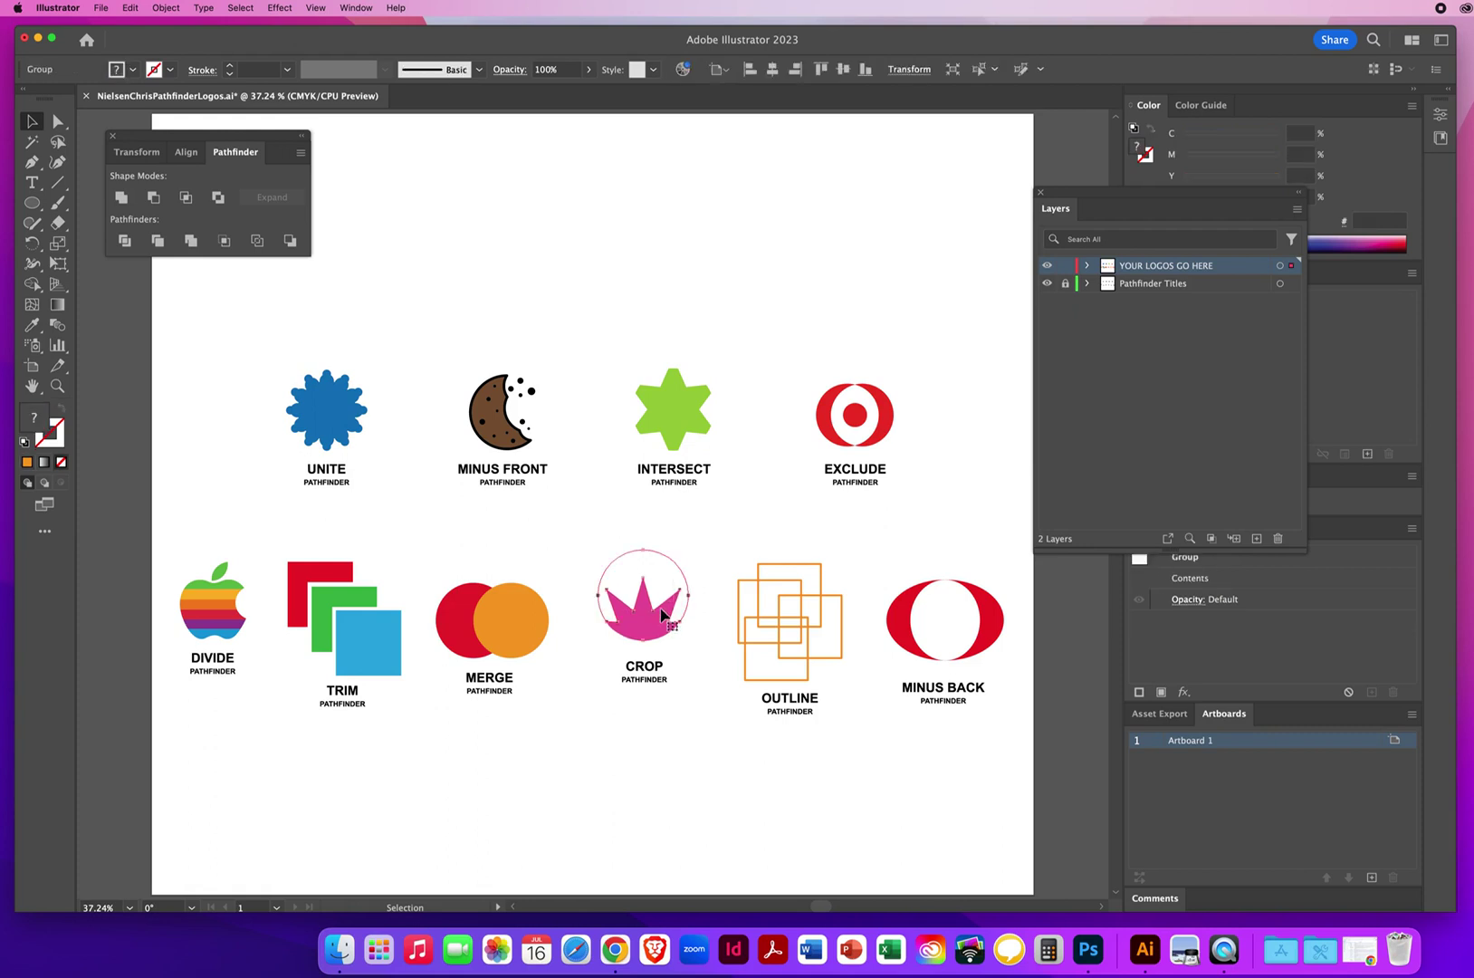
click(573, 283)
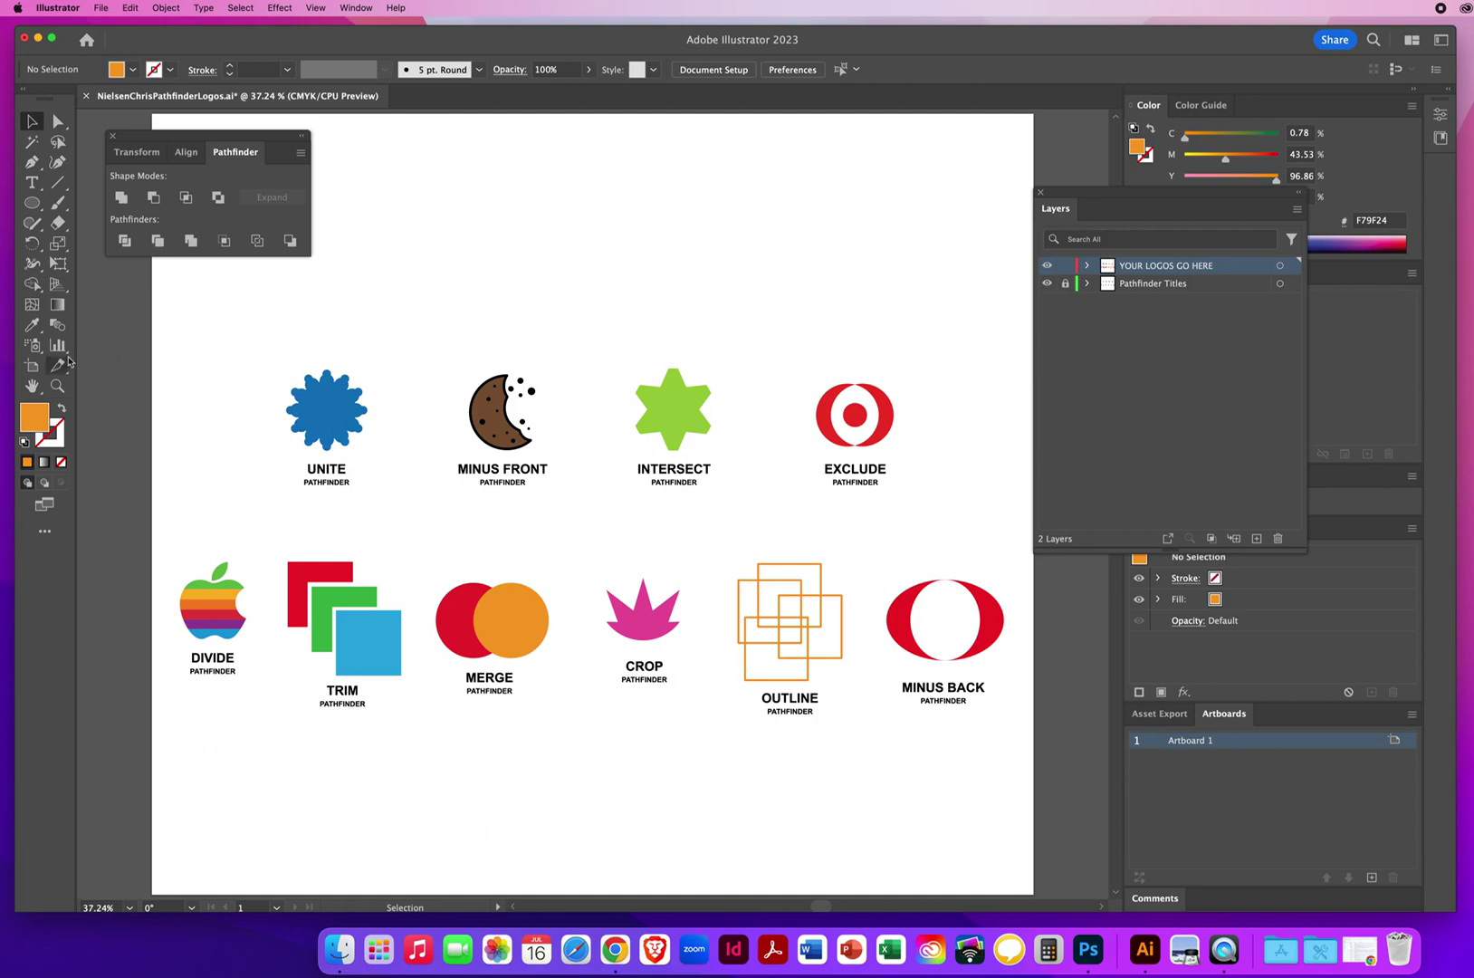
Step: Shorten the artboard to about 17.88 in high by bringing its upper and lower edges closer to the logos
click(32, 368)
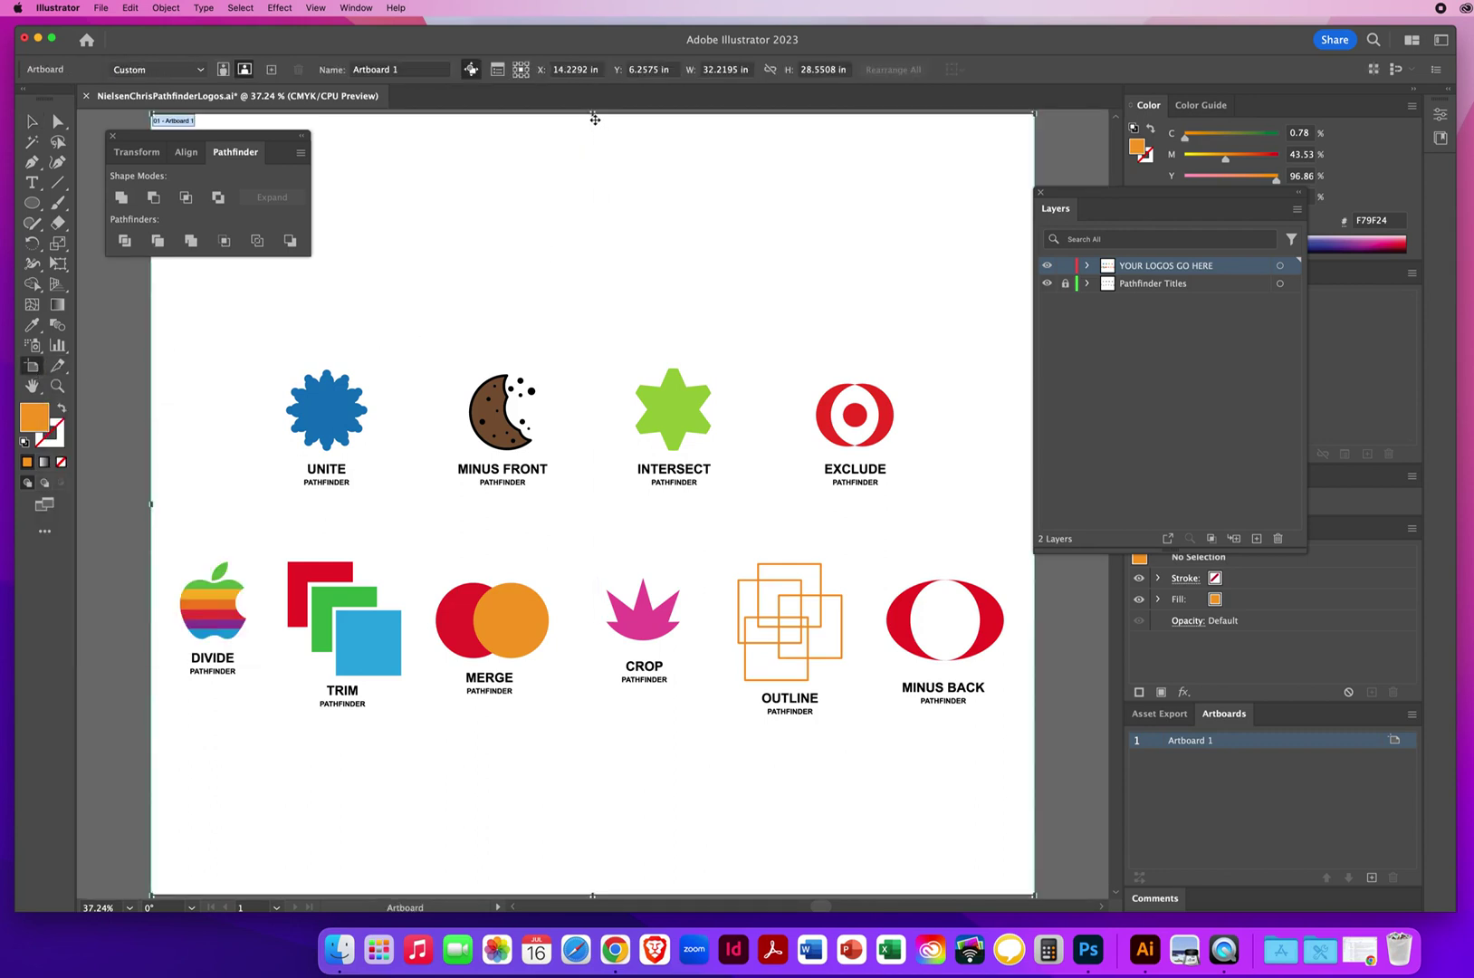
drag(595, 115, 592, 292)
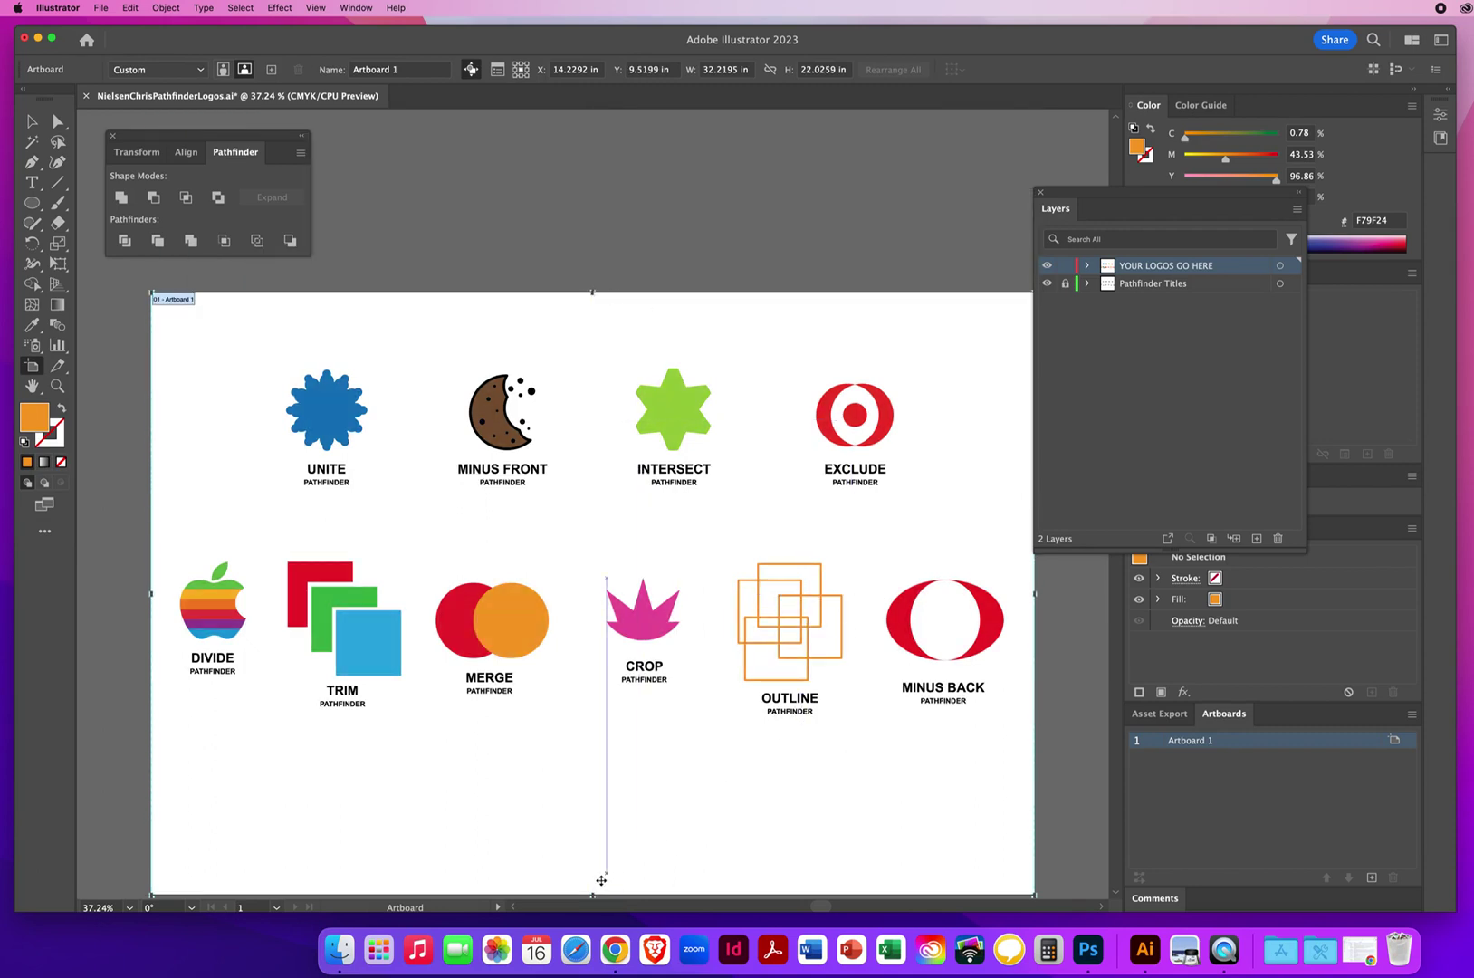
drag(594, 897, 596, 782)
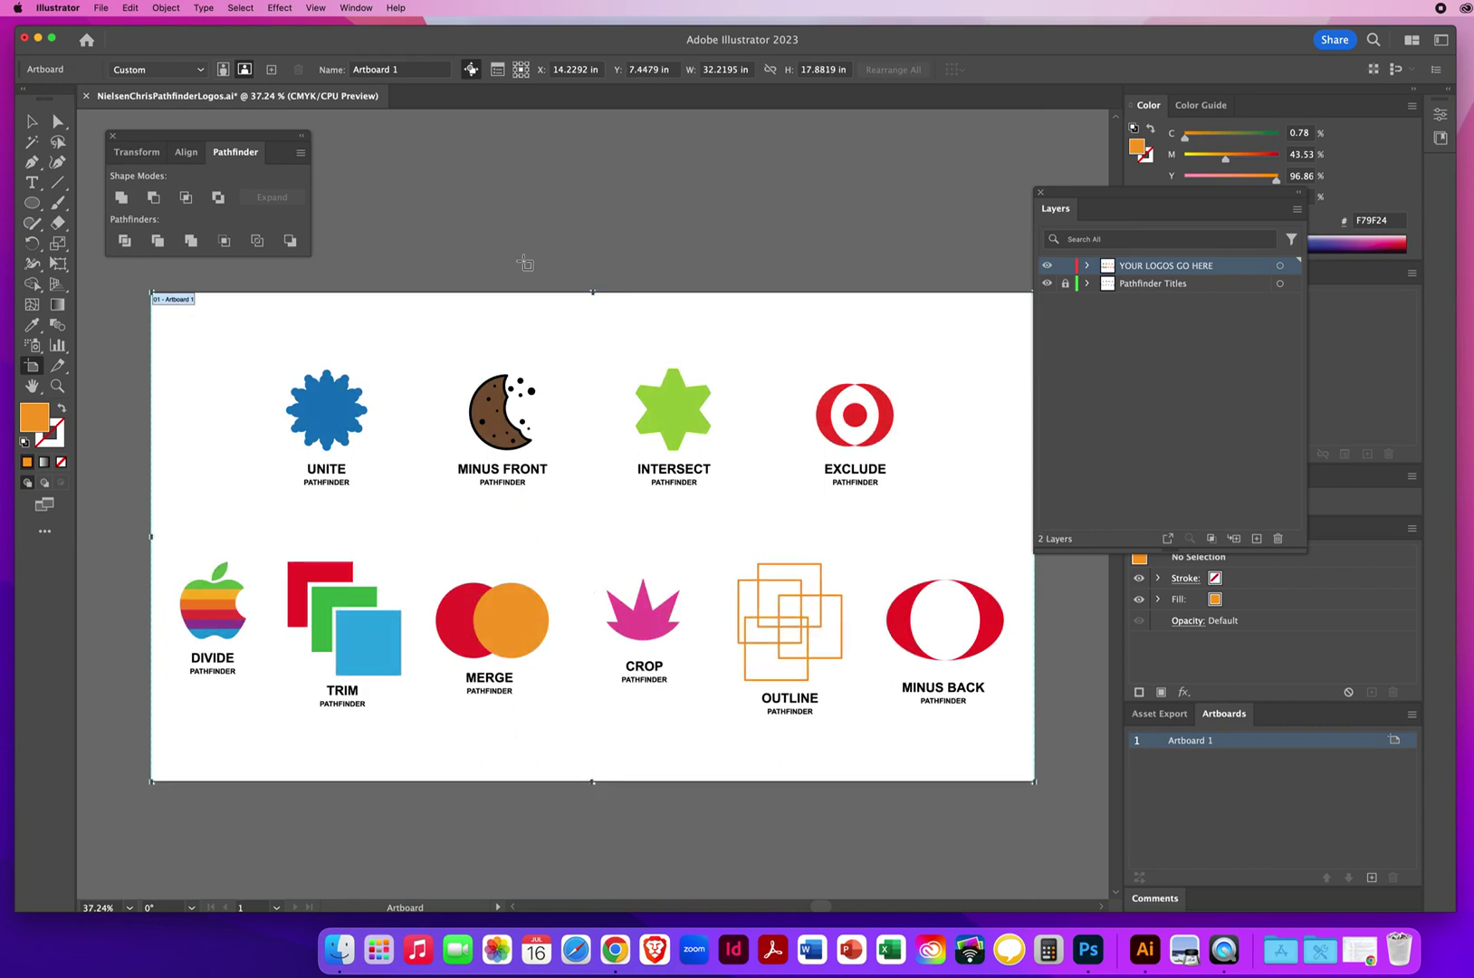
key(v)
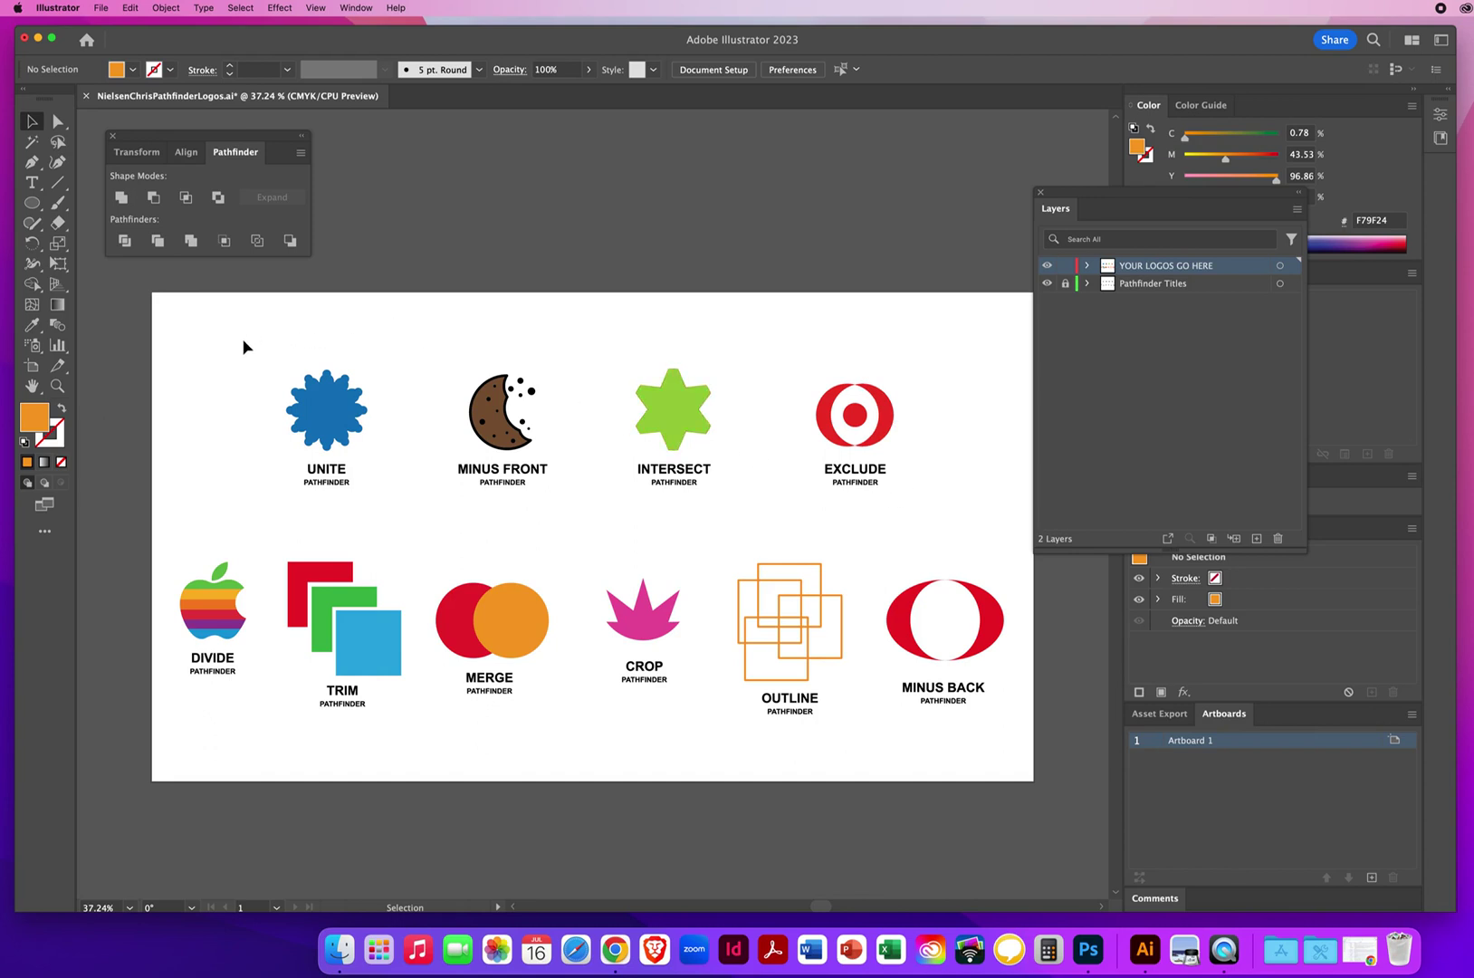
Step: Save the logos file, and move and shrink the Layers panel so it covers less of the workspace
click(103, 8)
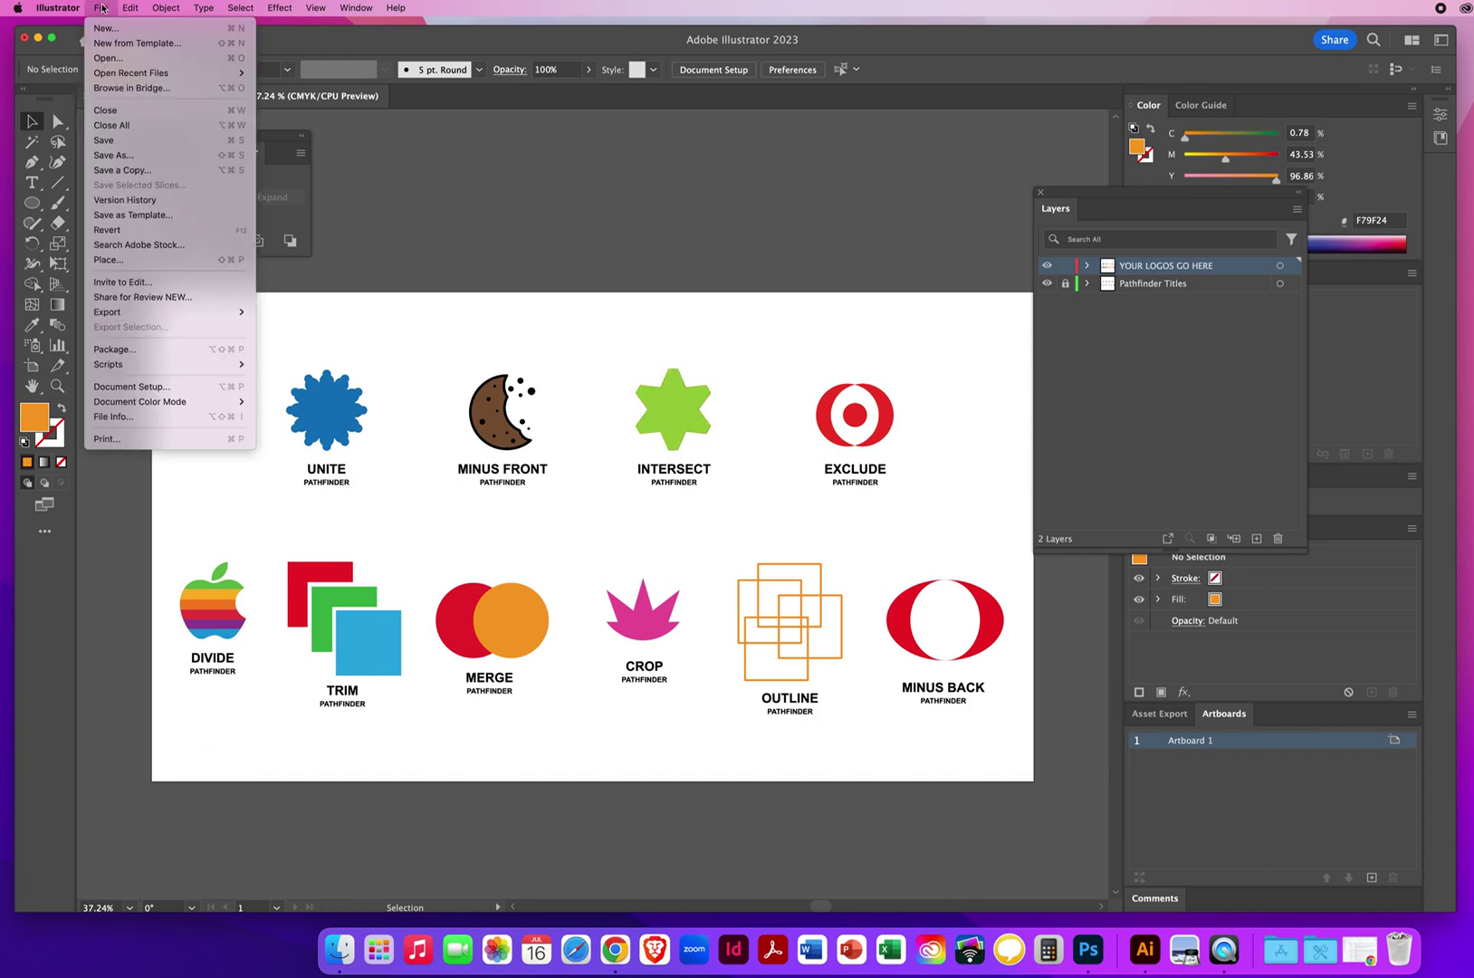
click(105, 140)
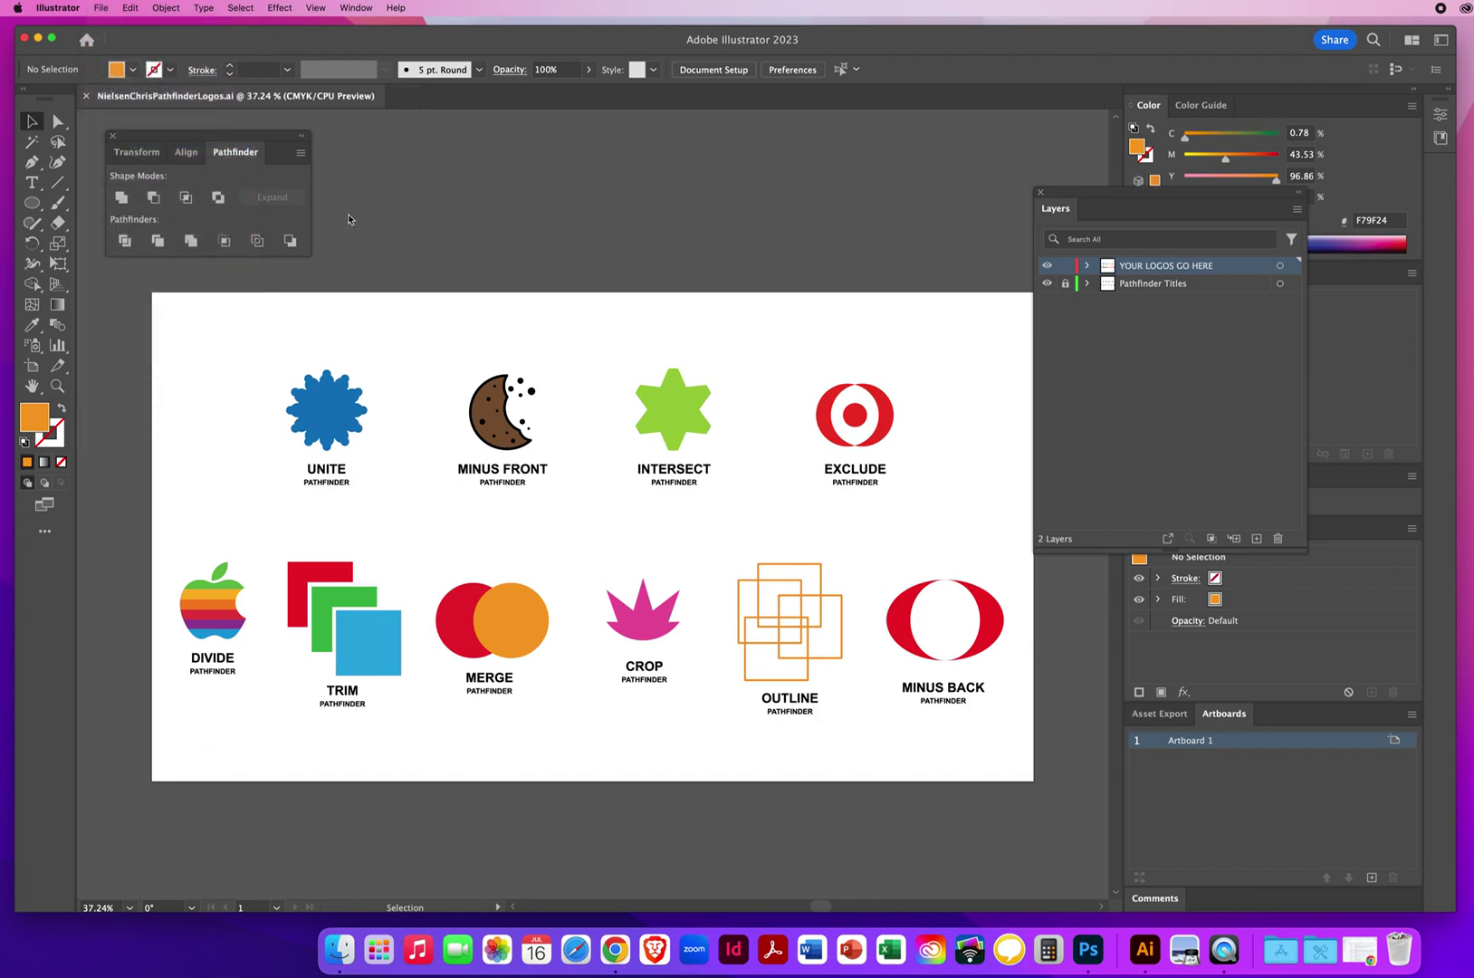
drag(1111, 187, 1024, 175)
drag(1216, 539, 1183, 433)
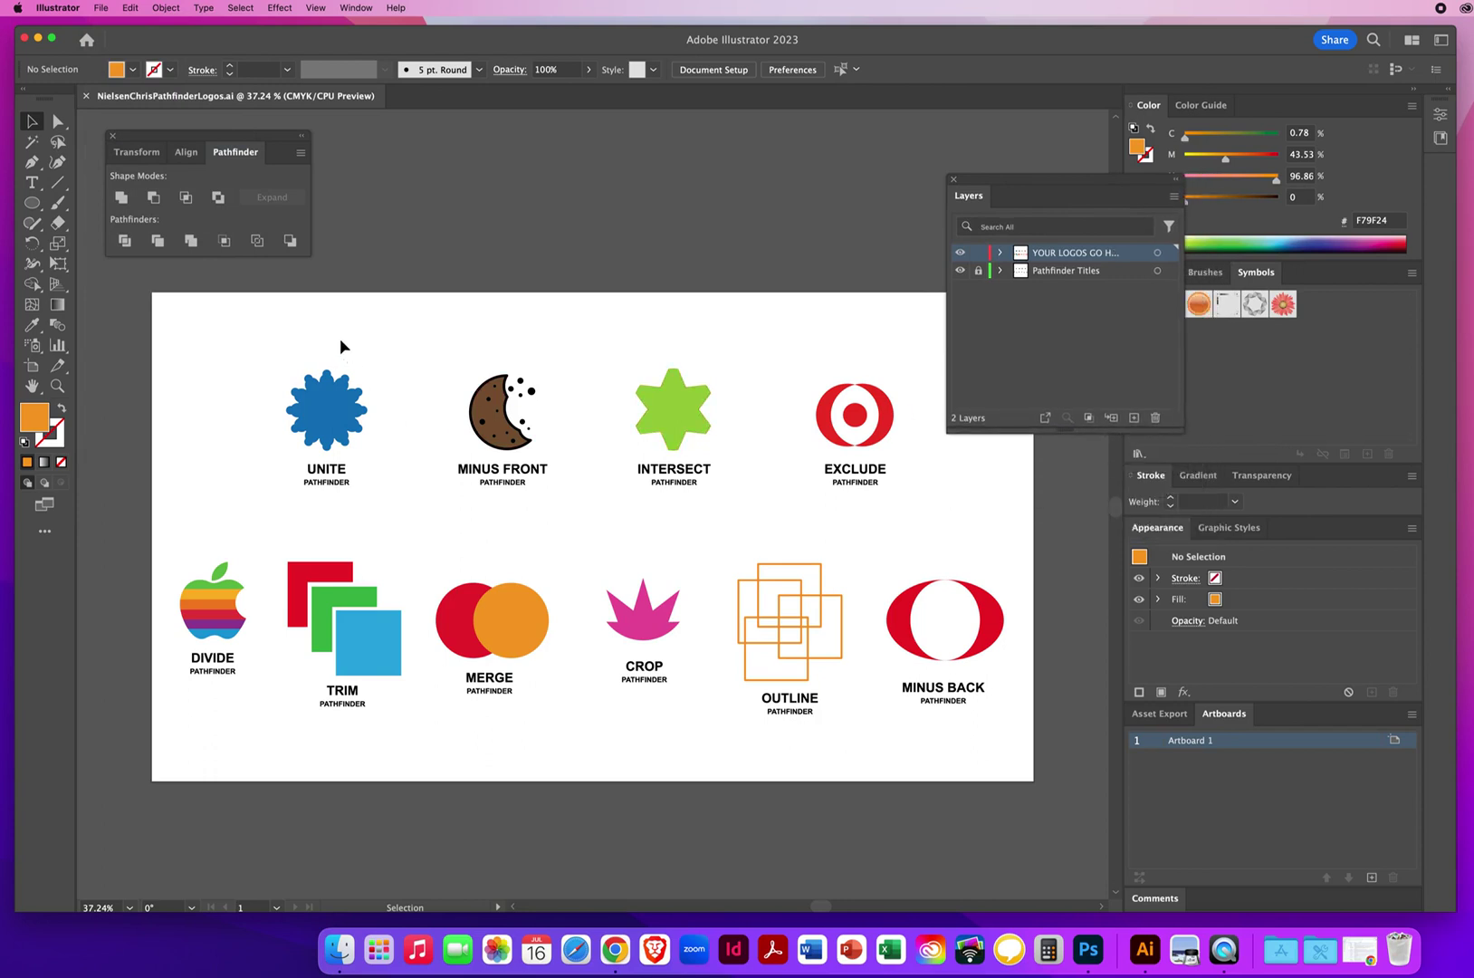